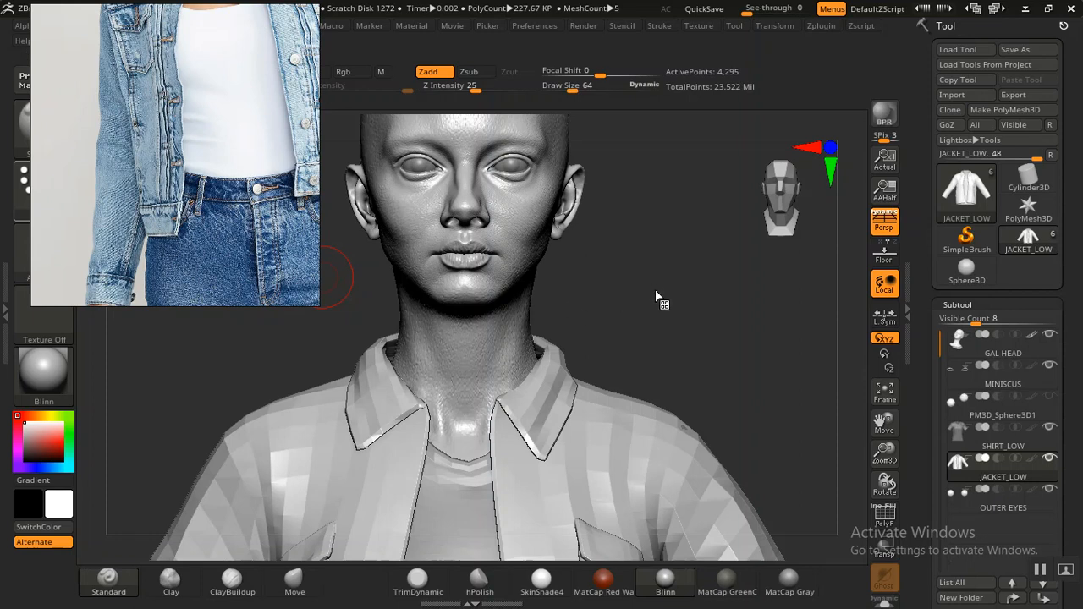
Raise the jacket subtool to its highest subdivision level
drag(658, 286, 656, 247)
alt+drag(625, 332, 614, 258)
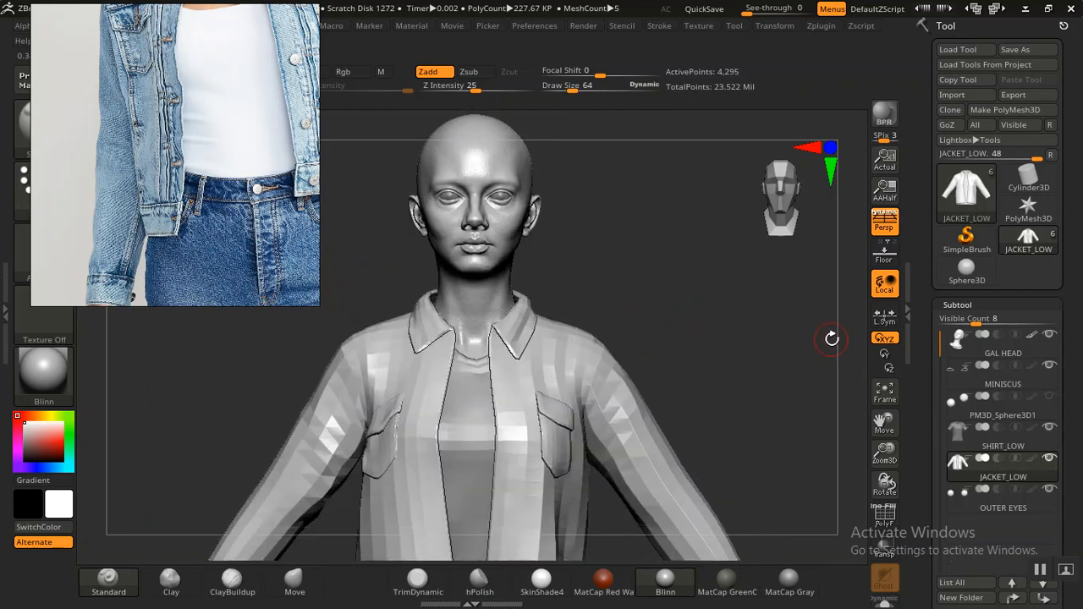
click(884, 392)
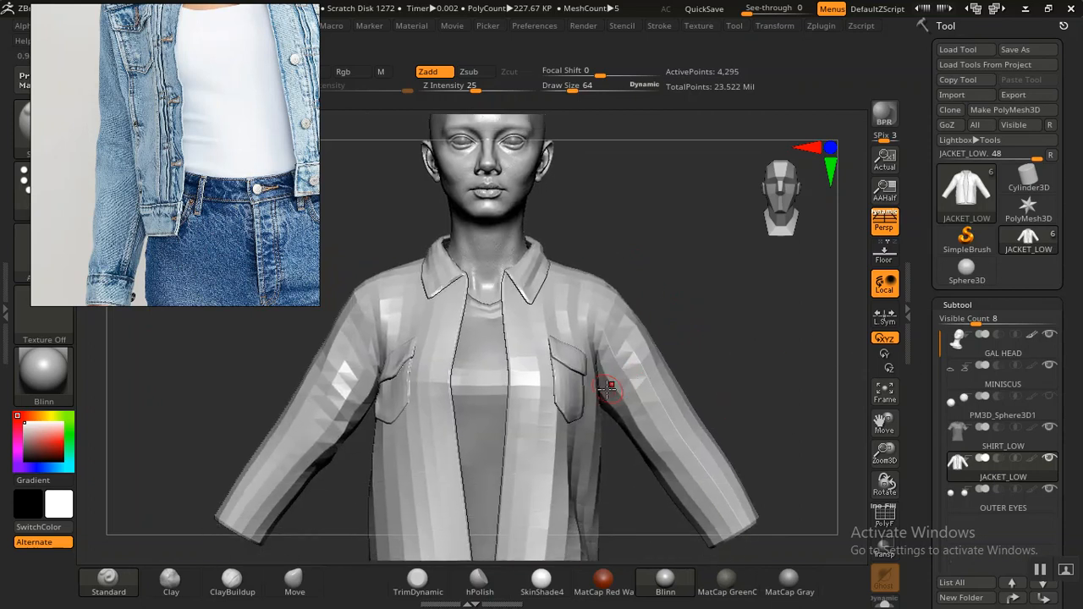
key(d)
key(d)
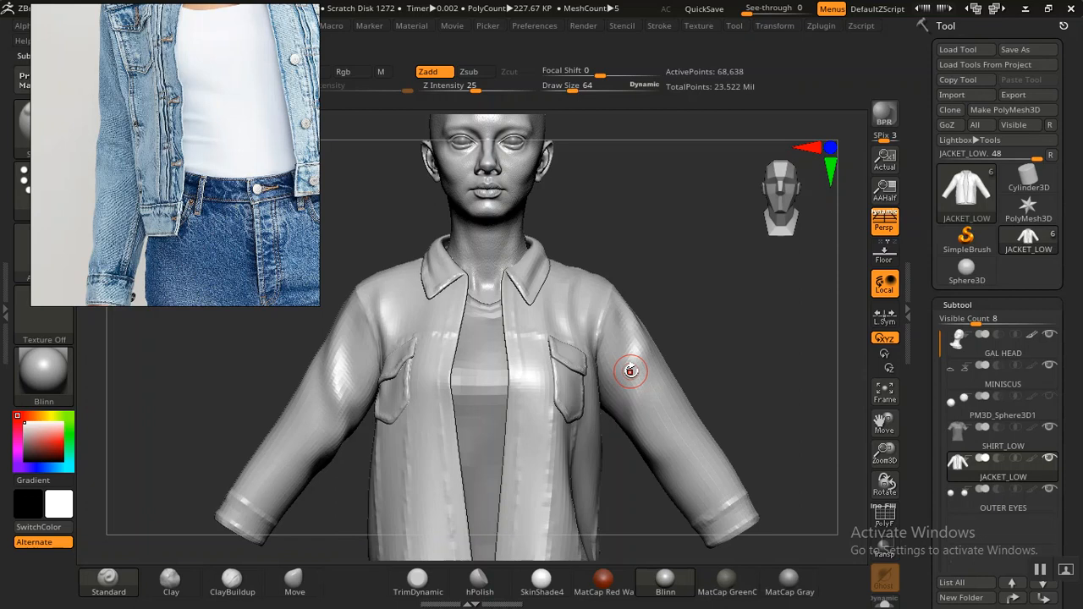
key(d)
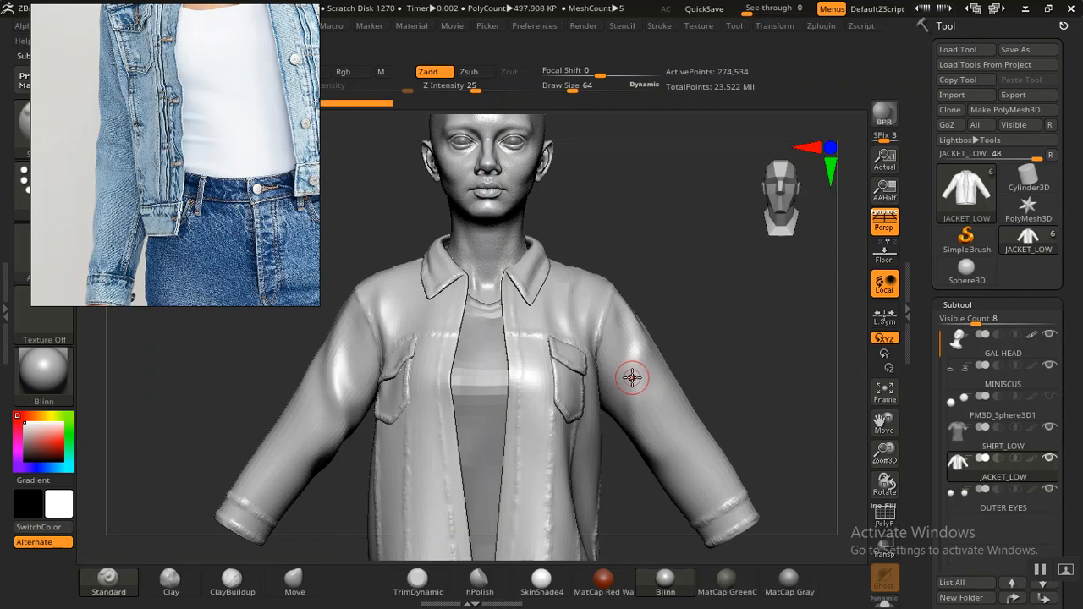
key(d)
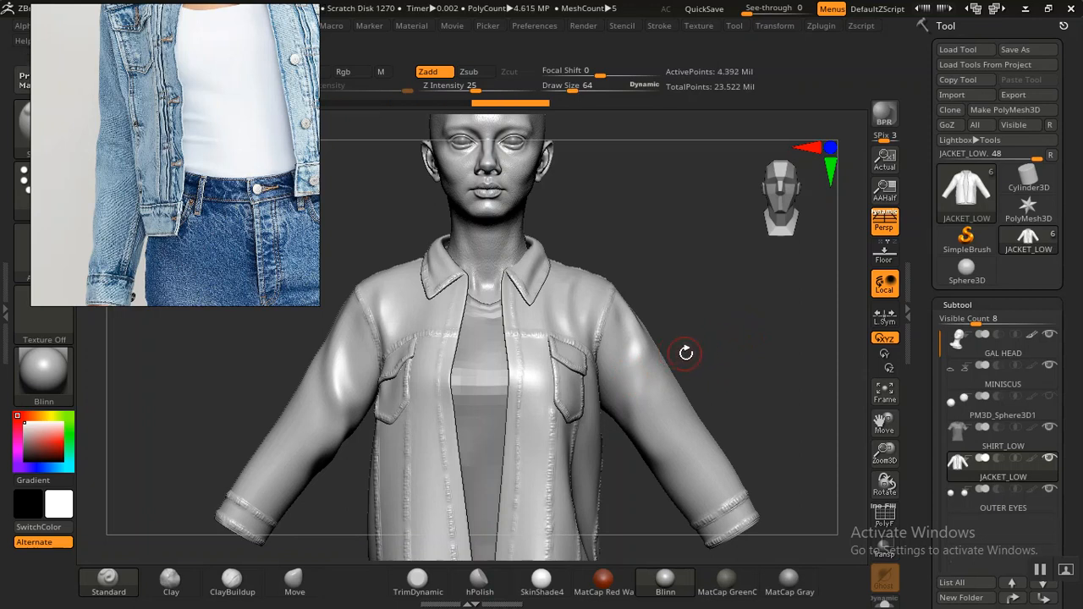
Move the denim jacket reference image to the opposite side of the model
drag(725, 319, 788, 214)
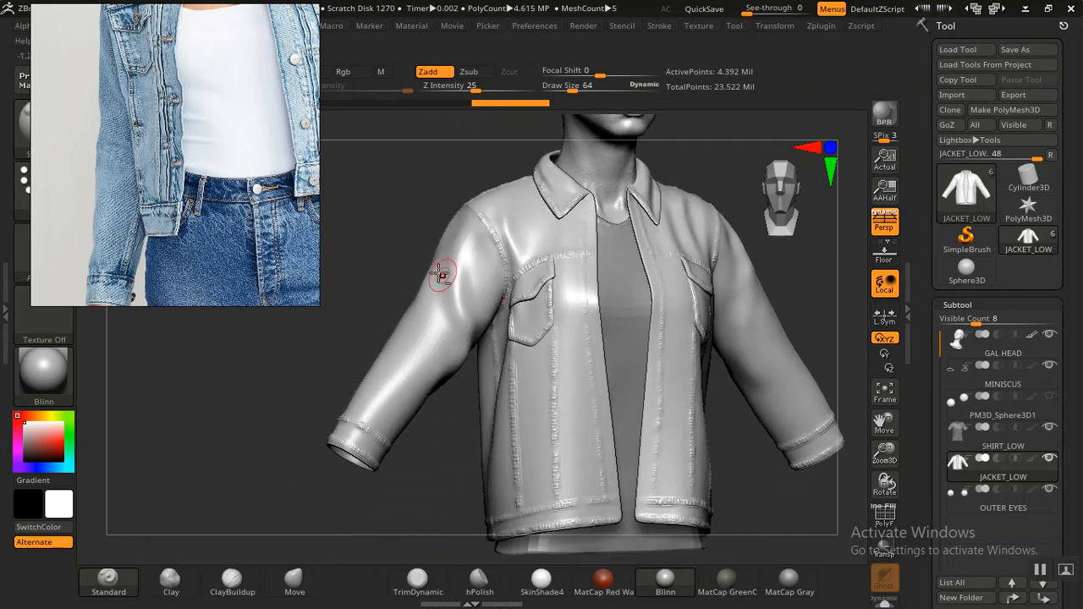
drag(166, 250, 822, 243)
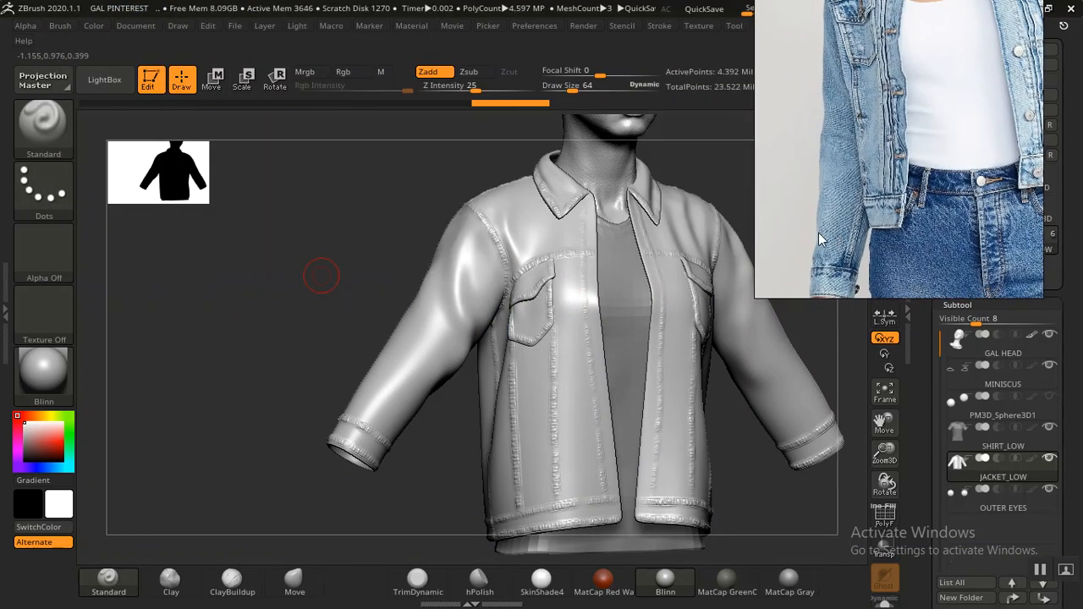
drag(324, 308, 539, 331)
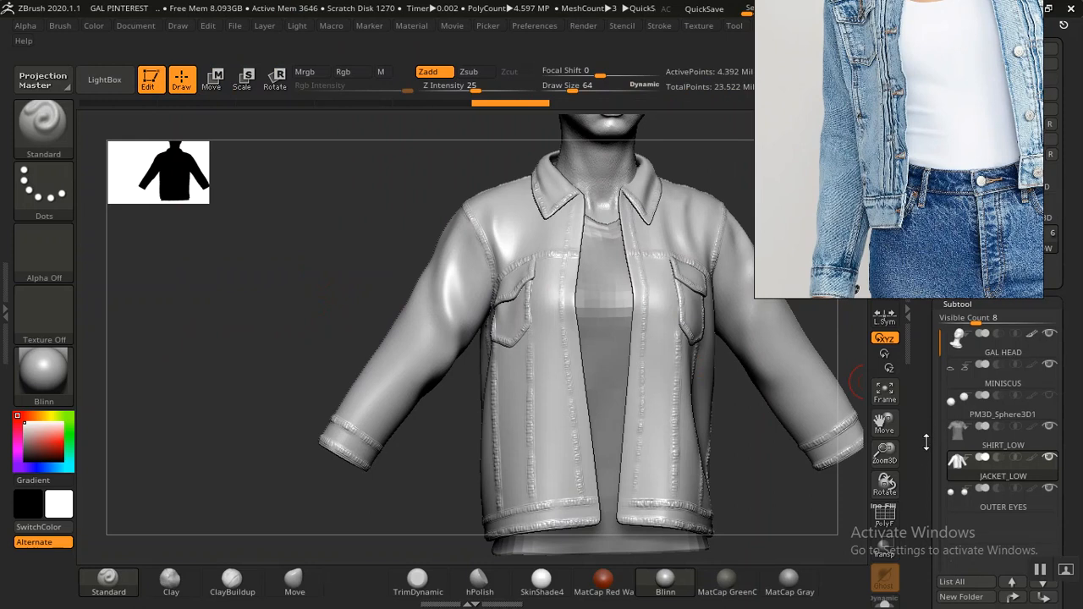
Rename the jacket's recording Untitled Layer 1 as BUTTON HOLE 1
scroll(966, 462, down, 5)
scroll(933, 491, down, 10)
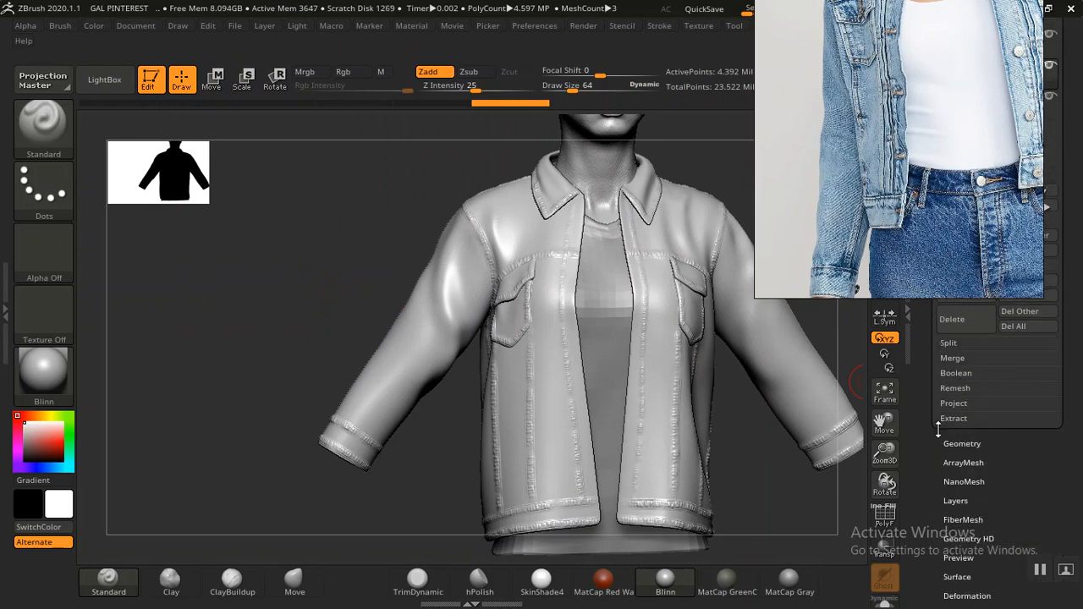
scroll(926, 570, up, 2)
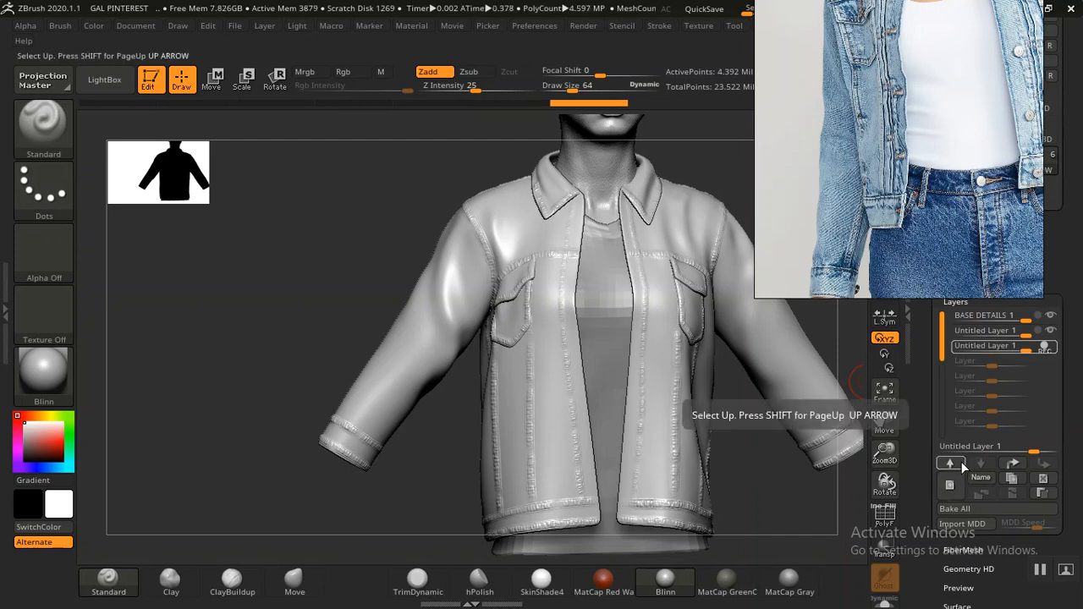
click(980, 479)
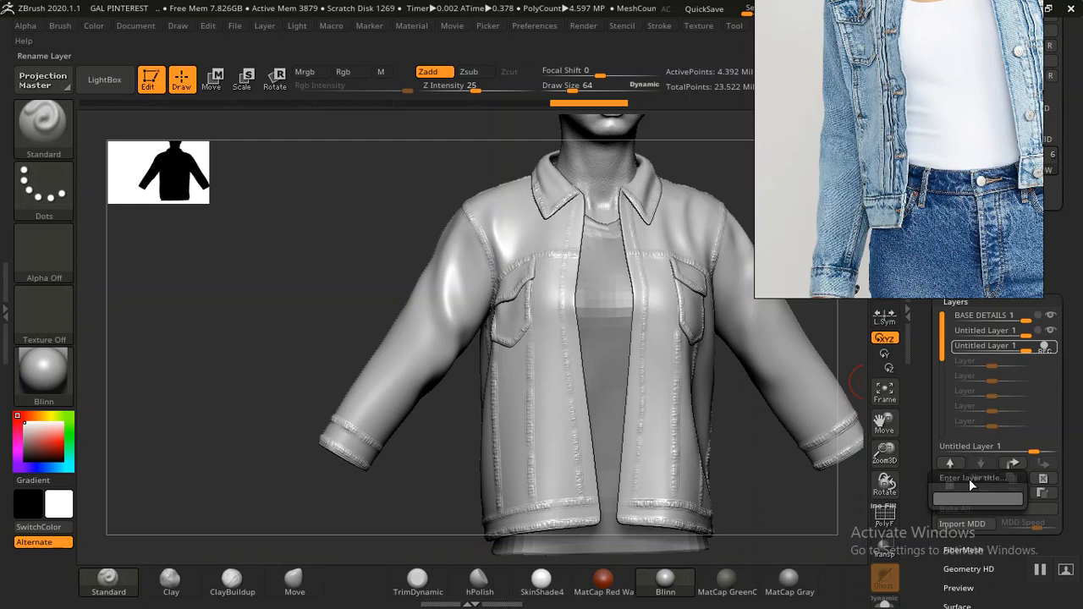
text(BUTTON HOLE 1)
key(Return)
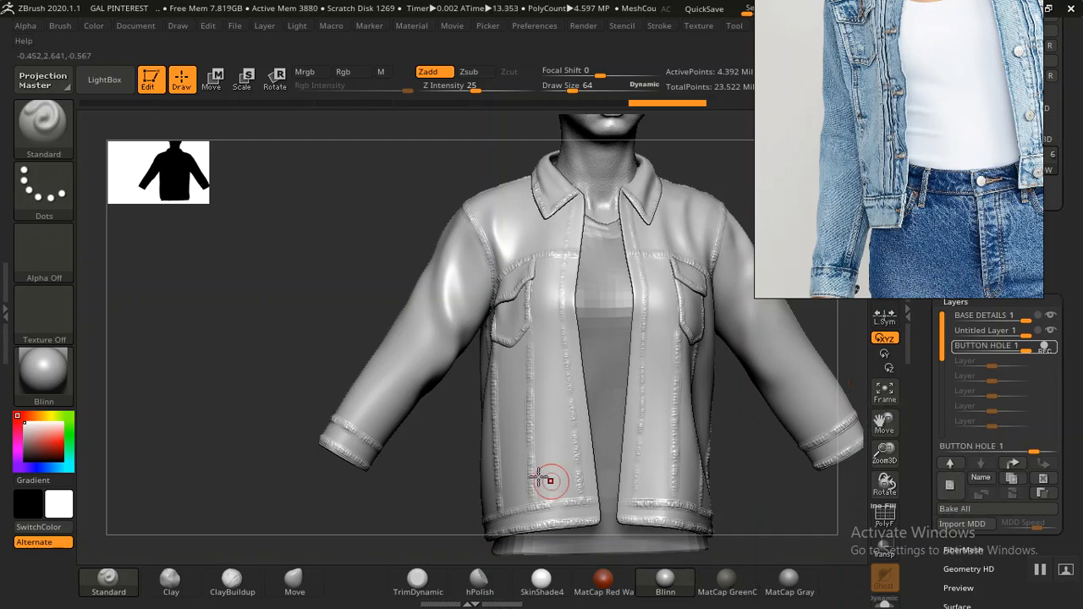
Set the Standard brush's stroke to DragRect and shift the reference image to show the jacket's upper front
mouse_move(203, 352)
mouse_down()
mouse_move(223, 354)
mouse_move(203, 353)
mouse_move(232, 326)
mouse_move(216, 334)
mouse_up()
click(44, 190)
click(191, 213)
drag(898, 148, 880, 164)
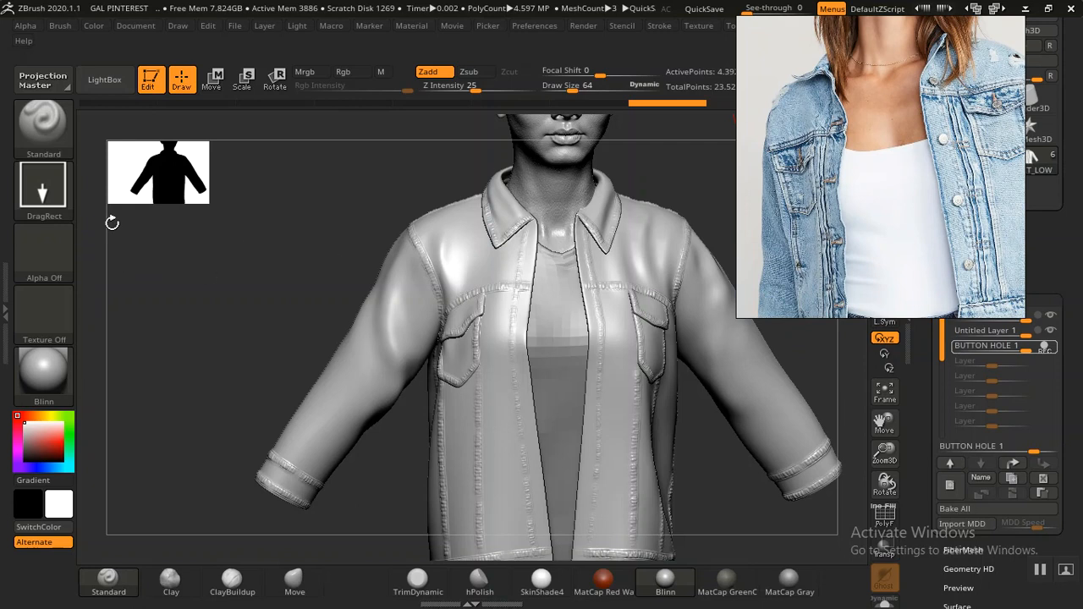
Start importing an alpha, switch to File Explorer, copy the ZIP HOLE ALPHA folder's path and minimize that window
click(44, 254)
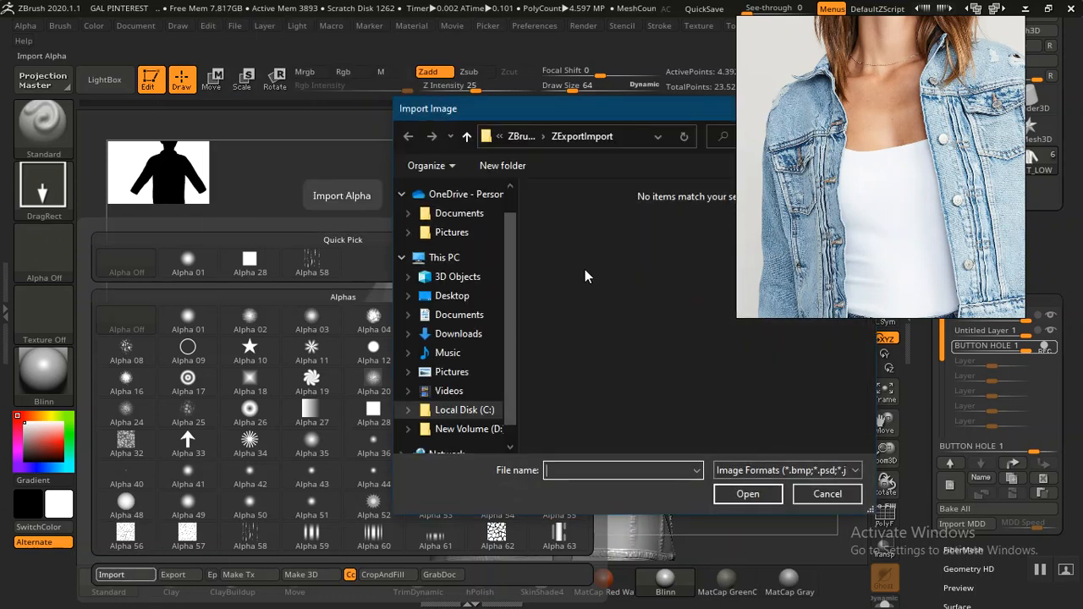
scroll(508, 293, up, 1)
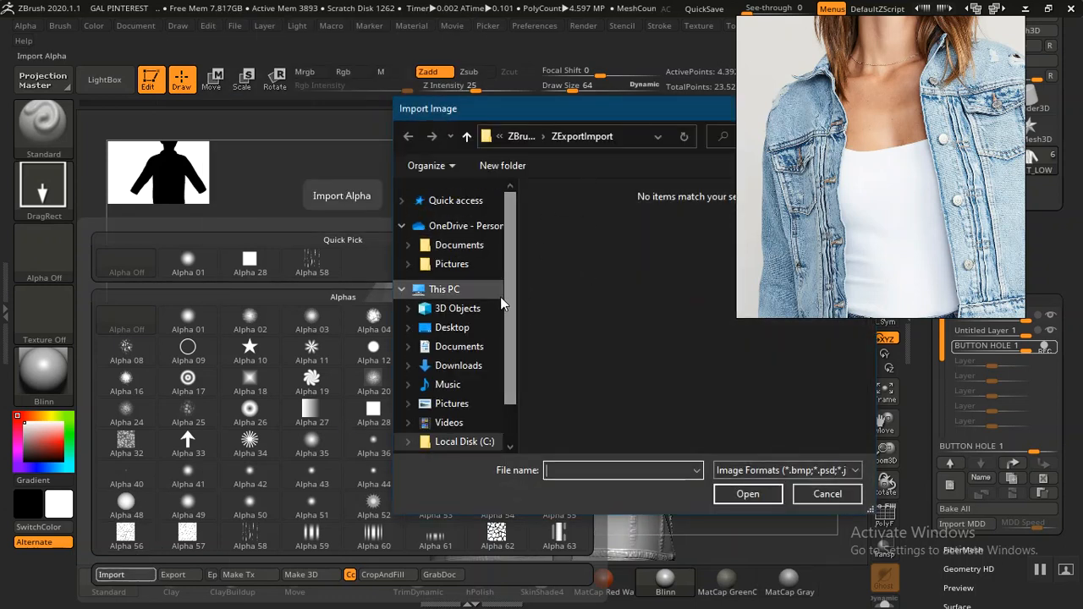
key(alt+Tab)
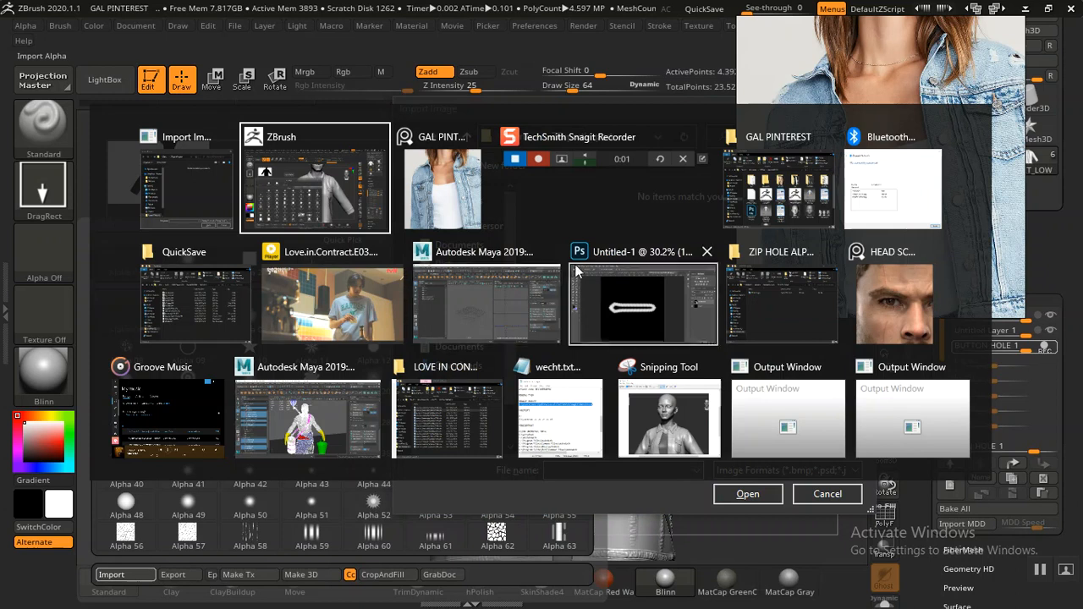
key(Tab)
key(Tab)
key(Tab)
key(Tab)
key(Tab)
key(Tab)
key(Tab)
key(Tab)
key(Tab)
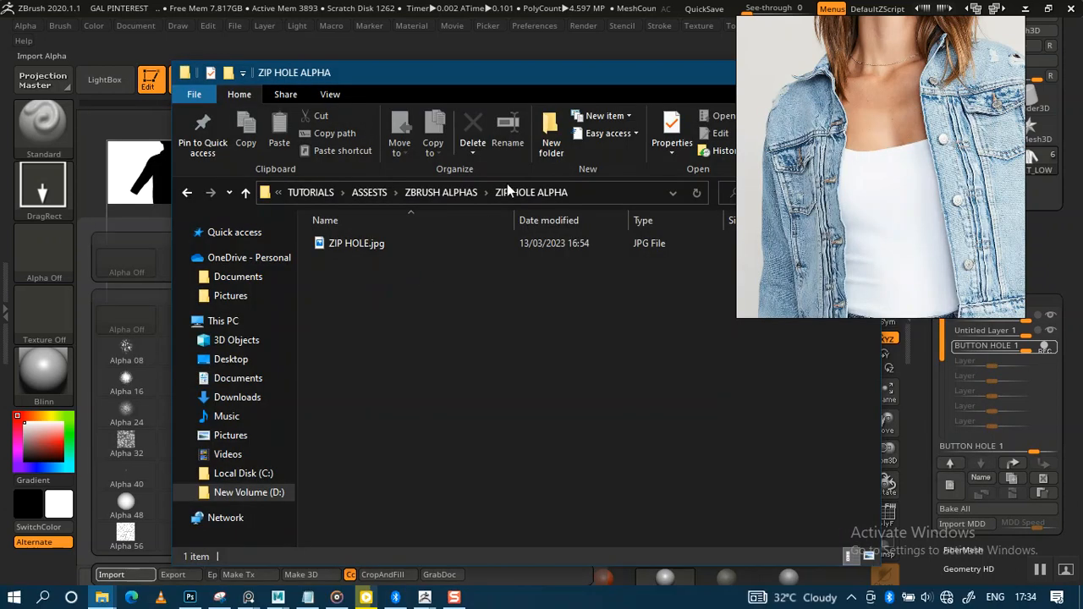
click(596, 194)
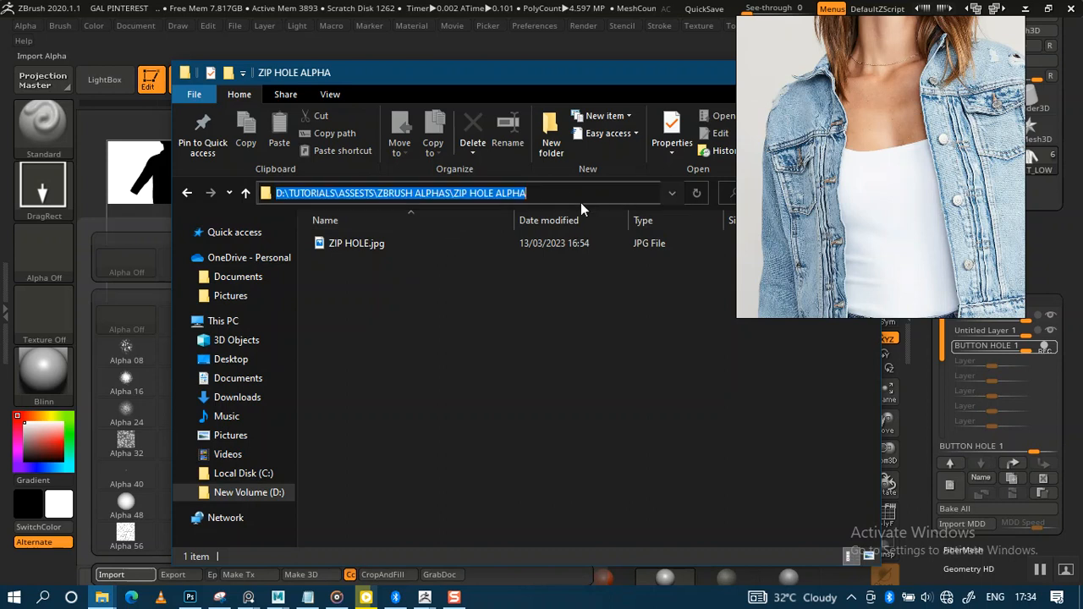
drag(733, 66, 617, 129)
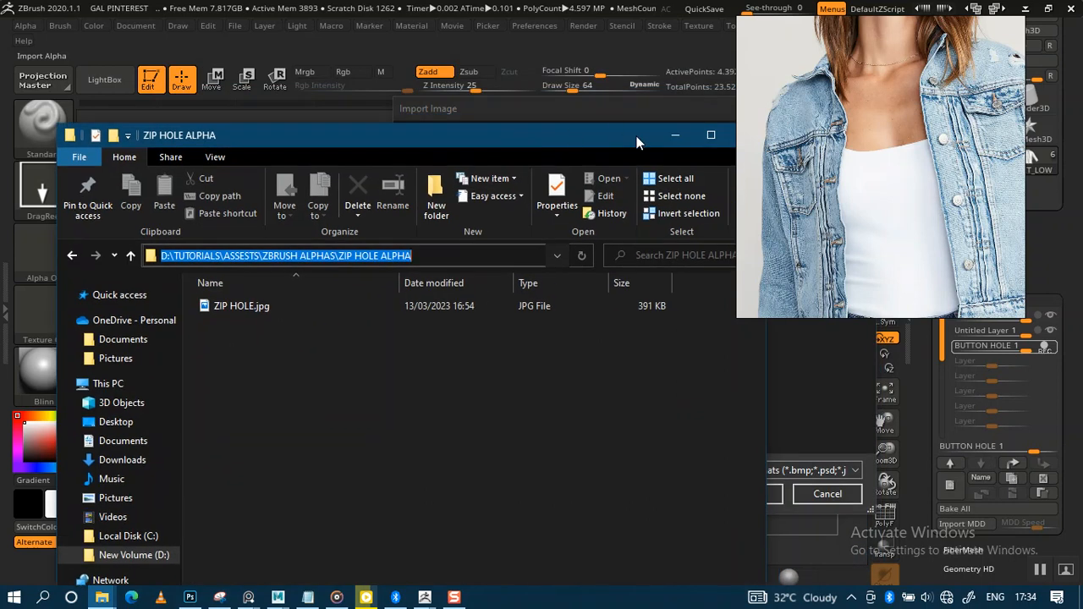
click(672, 137)
Go to the copied ZIP HOLE ALPHA folder path in the import dialog and import ZIP HOLE.jpg as the brush alpha
click(622, 146)
text(ZBRUSH ALPHAS\ZIP HOLE ALPHA)
key(Return)
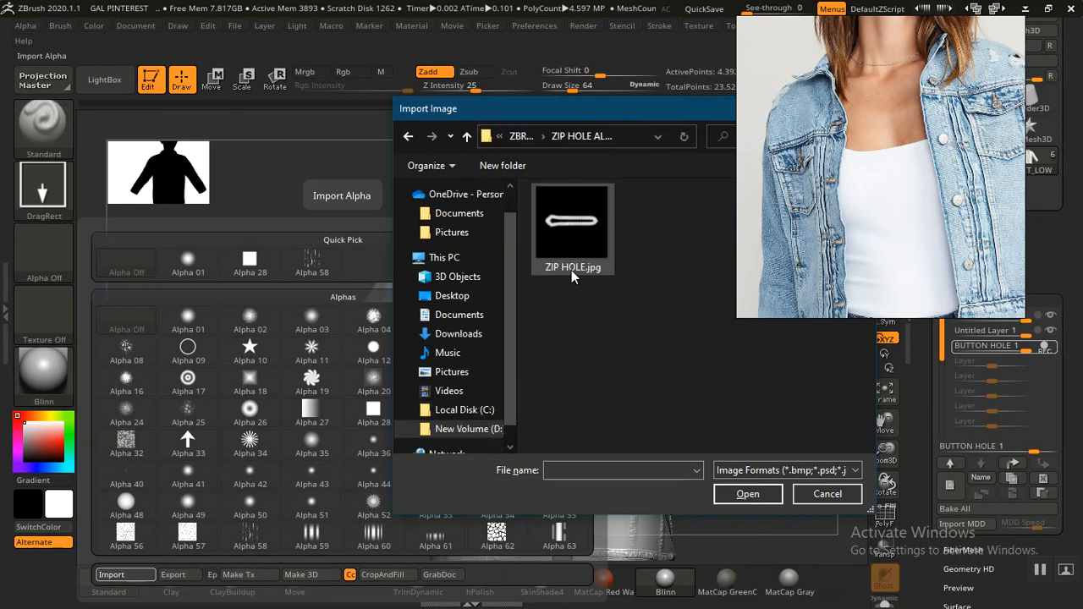
double_click(580, 239)
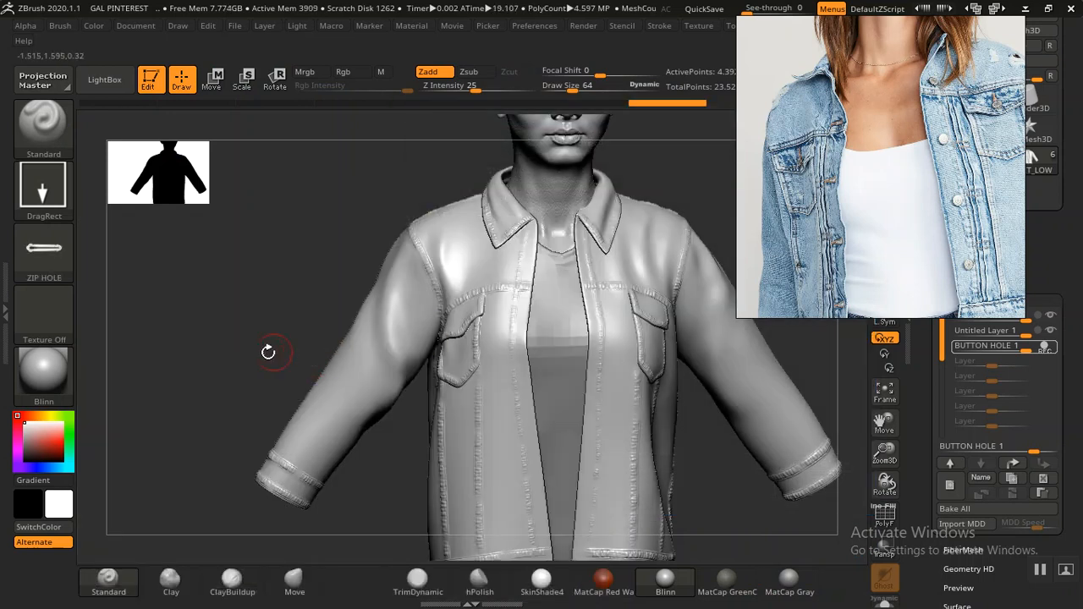
Pan the reference image to the jacket's lower front and isolate the jacket subtool with Solo mode
drag(195, 338, 241, 211)
middle_drag(847, 276, 835, 159)
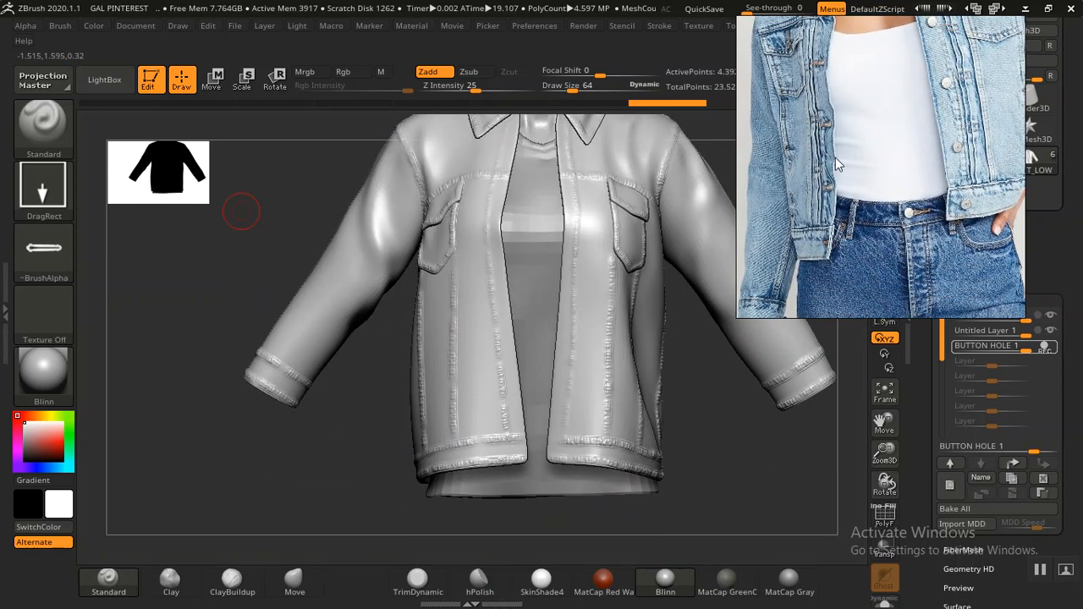
alt+drag(341, 459, 373, 423)
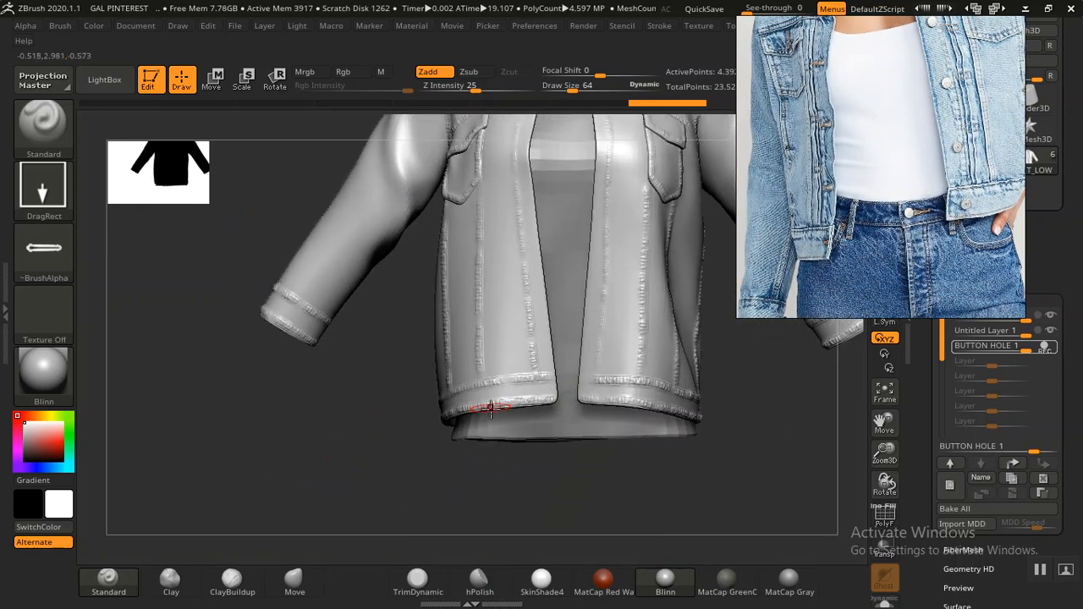
click(885, 599)
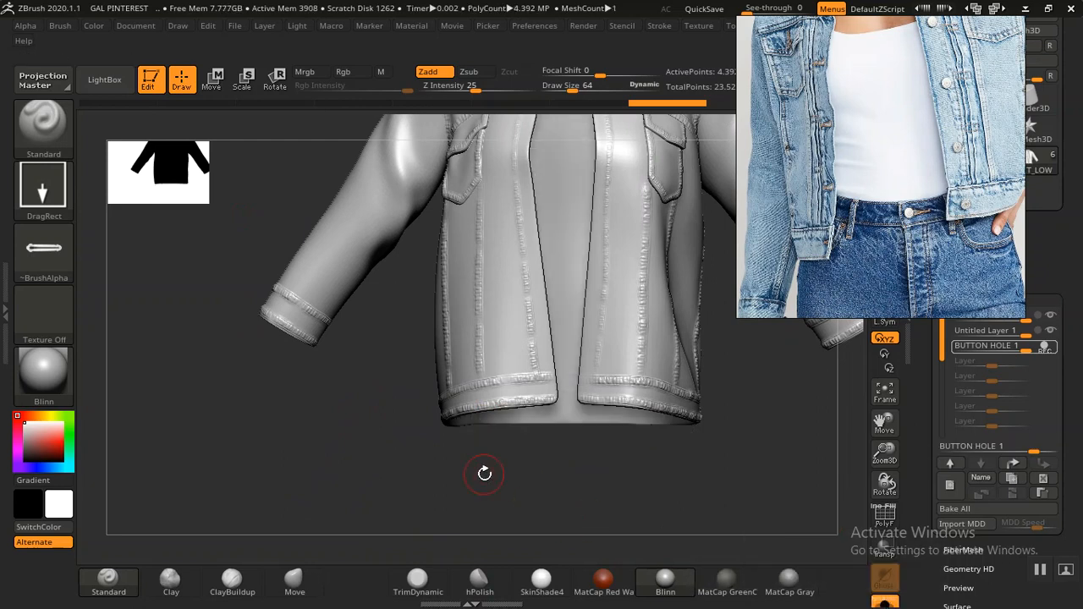
Reduce the Standard brush's draw size to 40 for detailing the jacket's hem
mouse_move(388, 447)
alt+mouse_down()
mouse_move(480, 356)
mouse_move(510, 464)
mouse_move(274, 505)
mouse_move(335, 299)
alt+mouse_up()
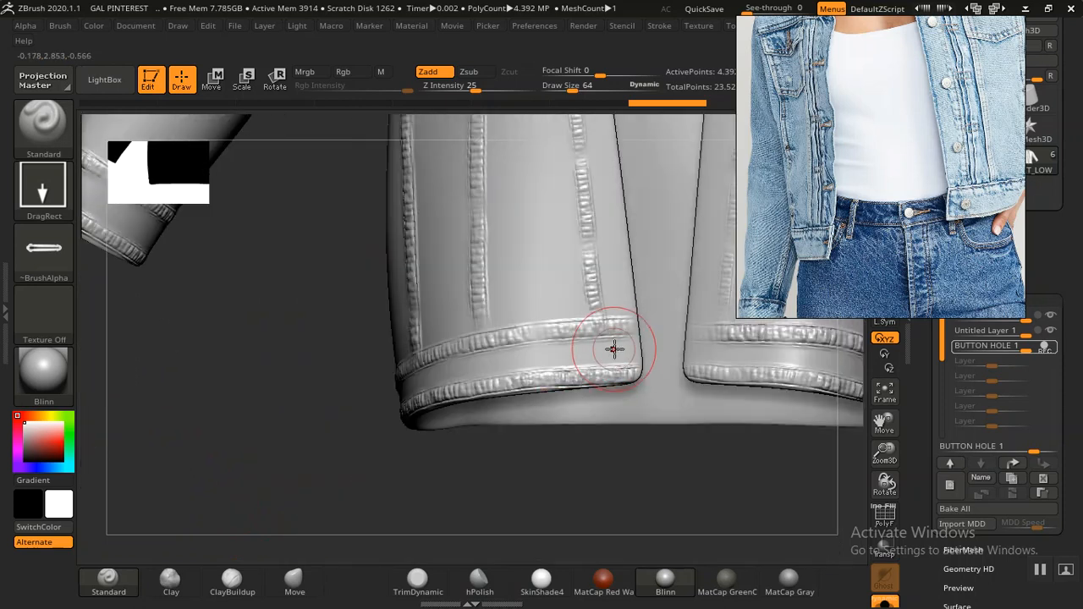
mouse_move(557, 484)
alt+mouse_down()
mouse_move(567, 490)
mouse_move(504, 499)
alt+mouse_up()
key(bracketleft)
key(bracketleft)
key(bracketleft)
key(bracketleft)
key(bracketleft)
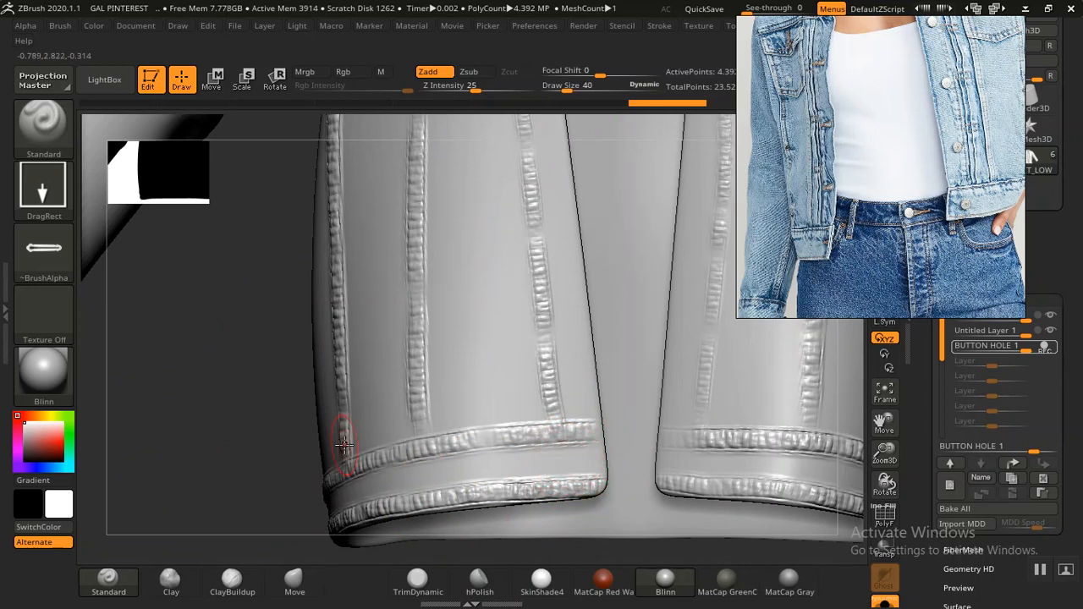
Try stamping a small vertical buttonhole on the hem band beside the jacket's front opening and undo it
drag(242, 353, 259, 385)
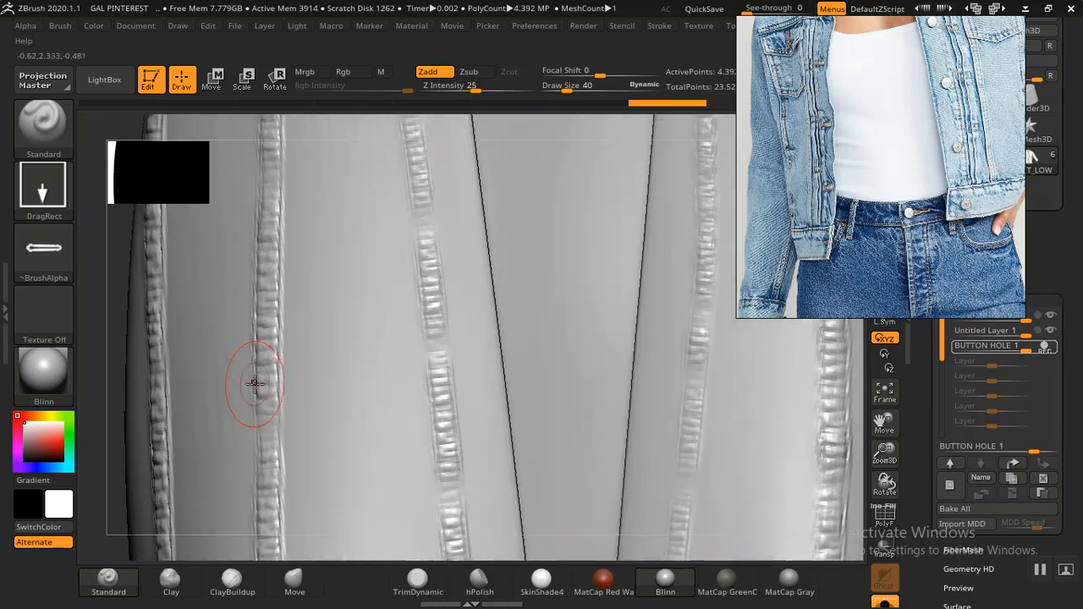
alt+drag(126, 435, 245, 86)
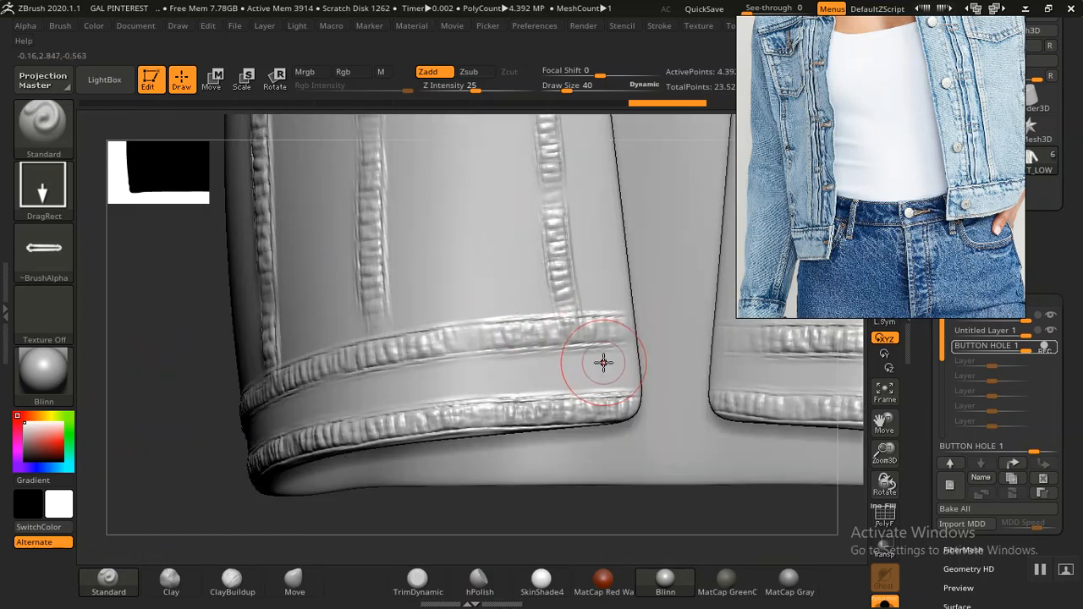
drag(604, 366, 589, 371)
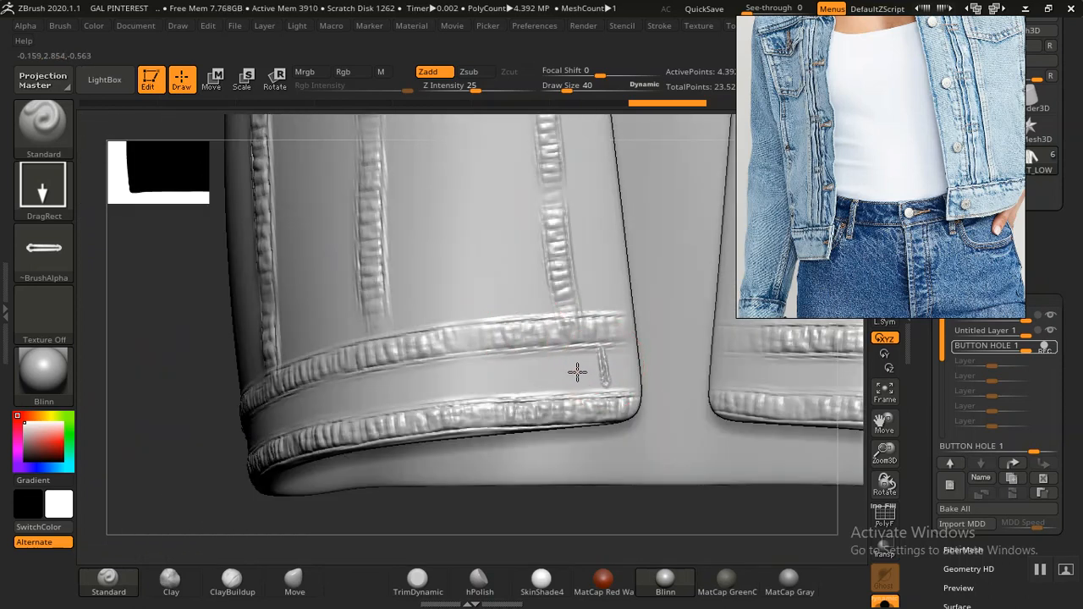
key(ctrl)
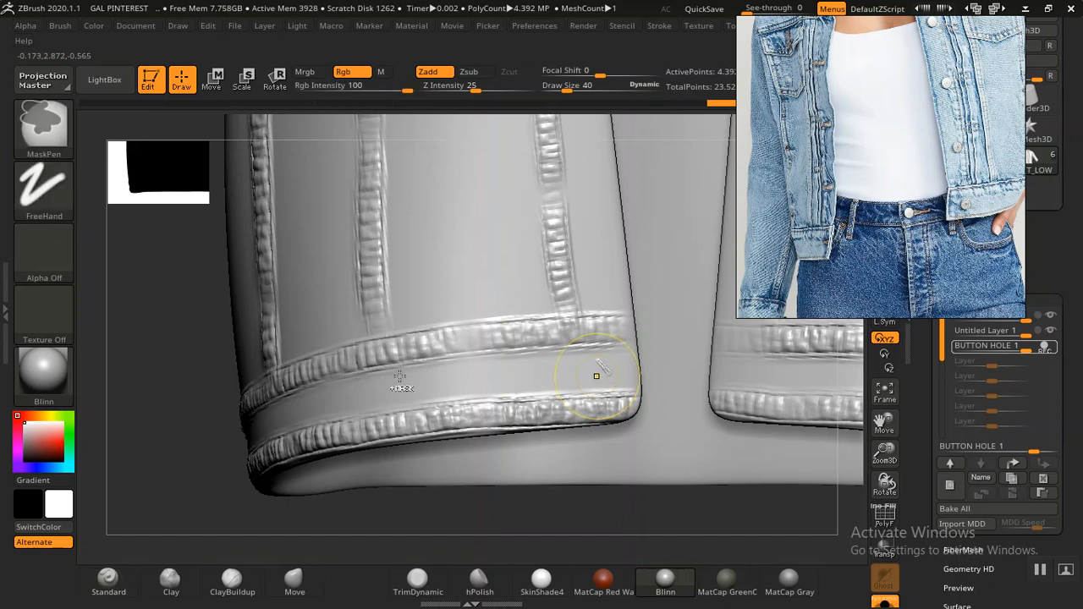
Try stamping a horizontal buttonhole between the hem's two stitched seams beside the front opening and undo it
drag(190, 394, 207, 410)
drag(585, 365, 602, 381)
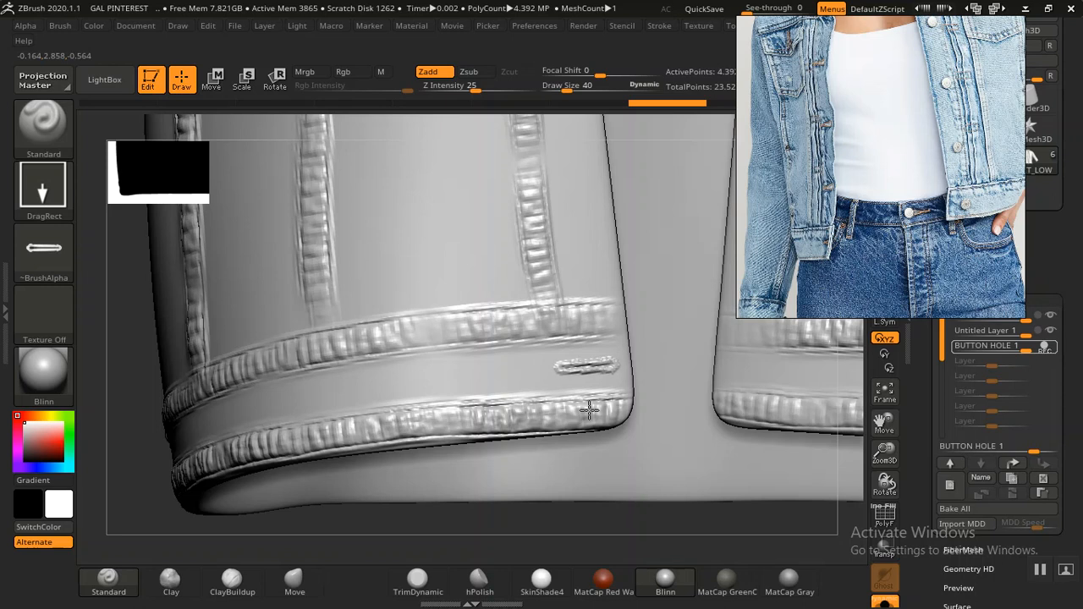
mouse_move(158, 386)
mouse_down()
mouse_move(212, 357)
mouse_move(270, 487)
mouse_move(246, 457)
mouse_move(447, 398)
mouse_move(730, 386)
mouse_up()
key(ctrl)
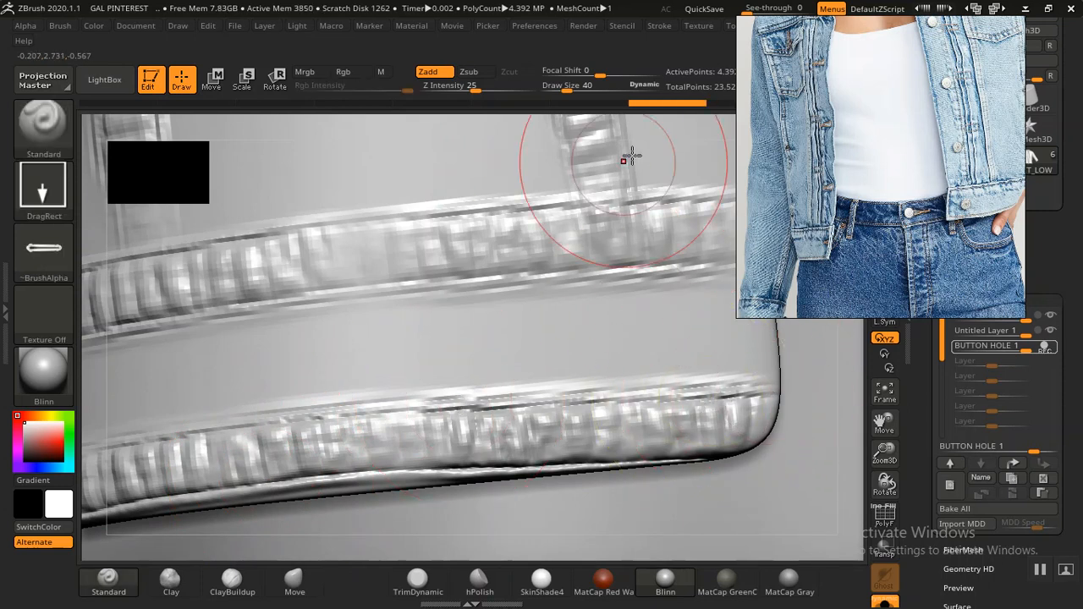
Stamp a horizontal ZIP HOLE buttonhole between the hem's stitched seams, close to the front opening's edge
mouse_move(720, 103)
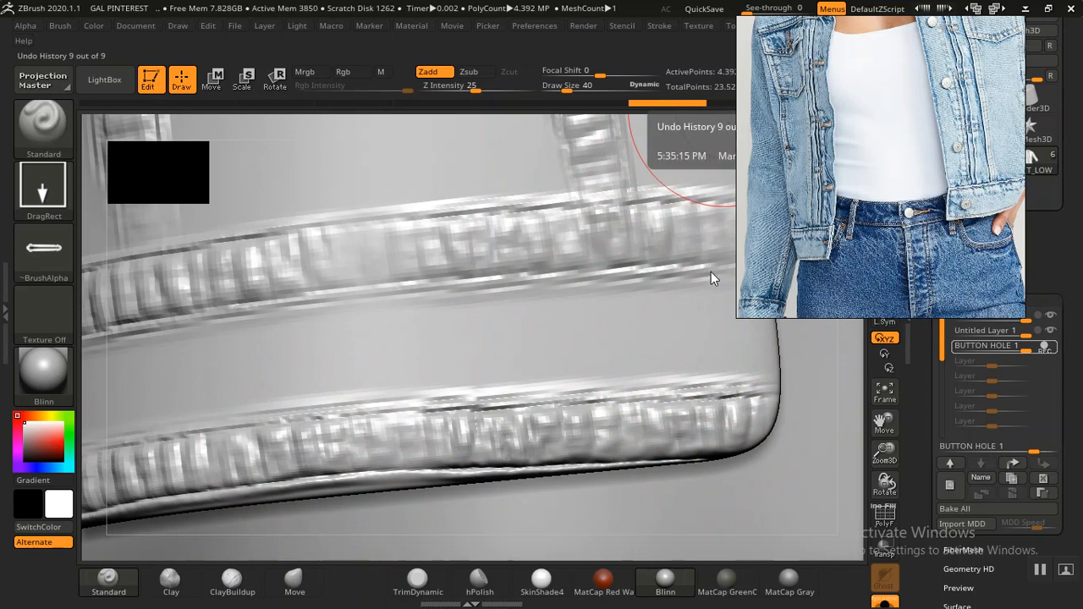
drag(684, 327, 688, 381)
drag(885, 451, 720, 390)
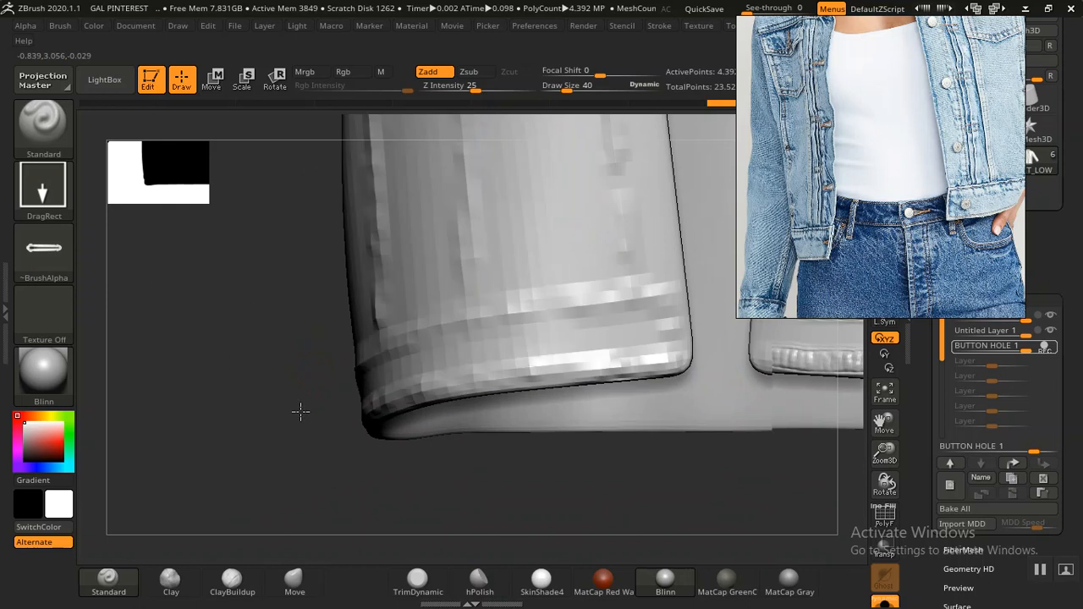
drag(313, 370, 314, 413)
drag(285, 361, 250, 397)
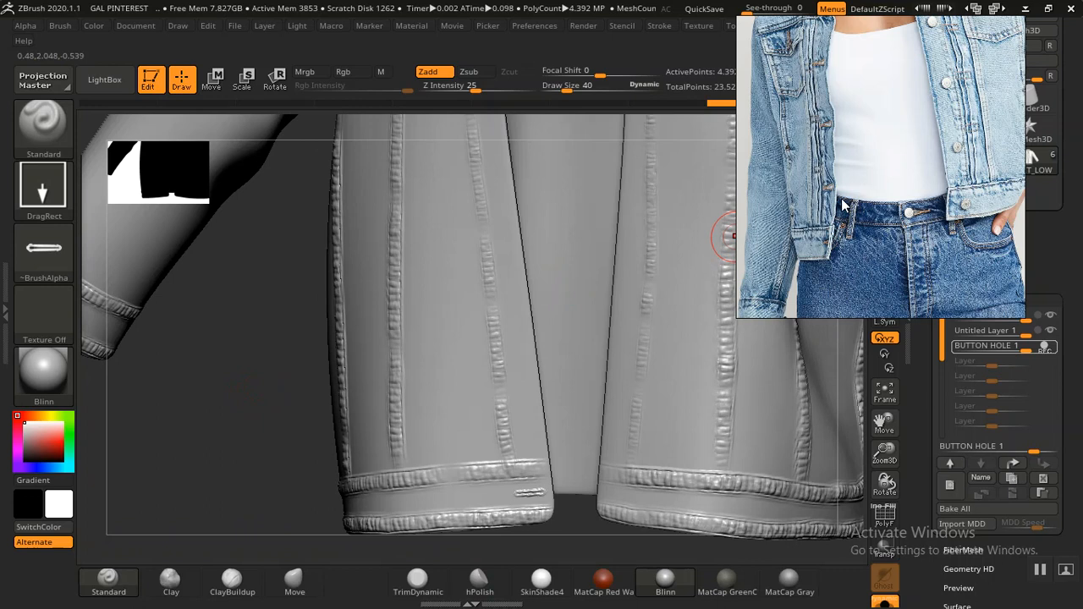
Try stamping a horizontal buttonhole on the front placket above the hem and undo it
drag(279, 394, 244, 380)
drag(278, 432, 350, 431)
drag(168, 432, 164, 411)
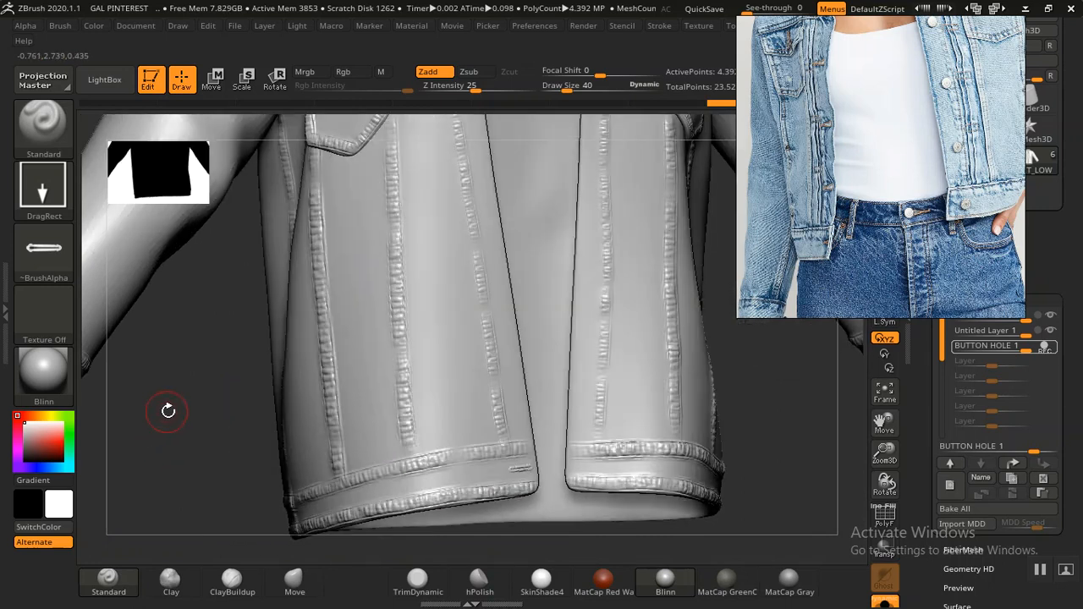
mouse_move(164, 415)
mouse_down()
mouse_move(212, 414)
mouse_move(200, 437)
mouse_move(220, 418)
mouse_move(239, 450)
mouse_move(165, 396)
mouse_move(174, 448)
mouse_move(331, 415)
mouse_move(150, 452)
mouse_move(169, 364)
mouse_up()
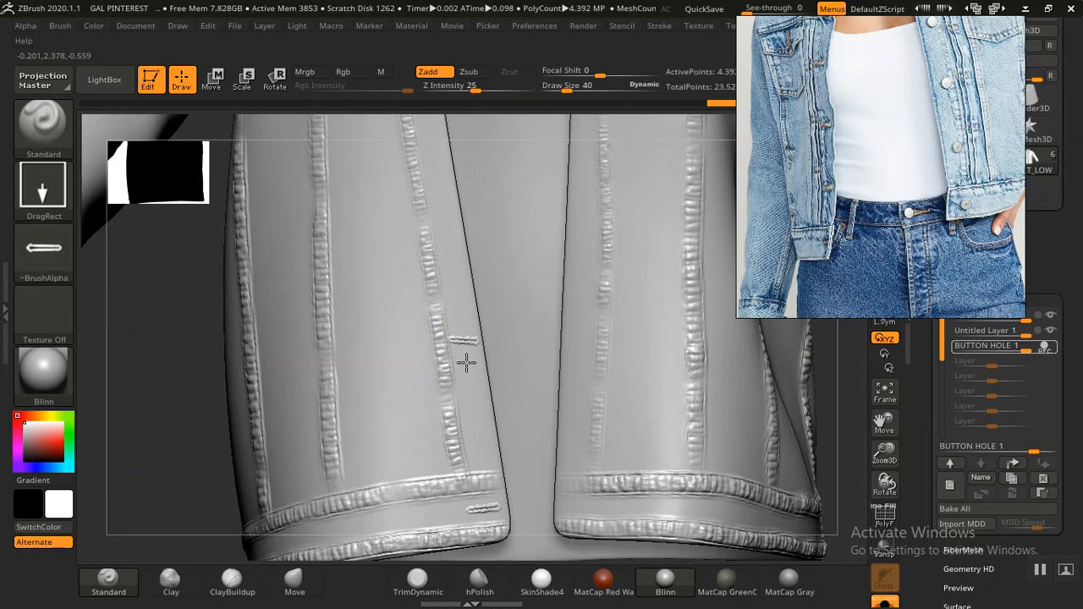
key(ctrl)
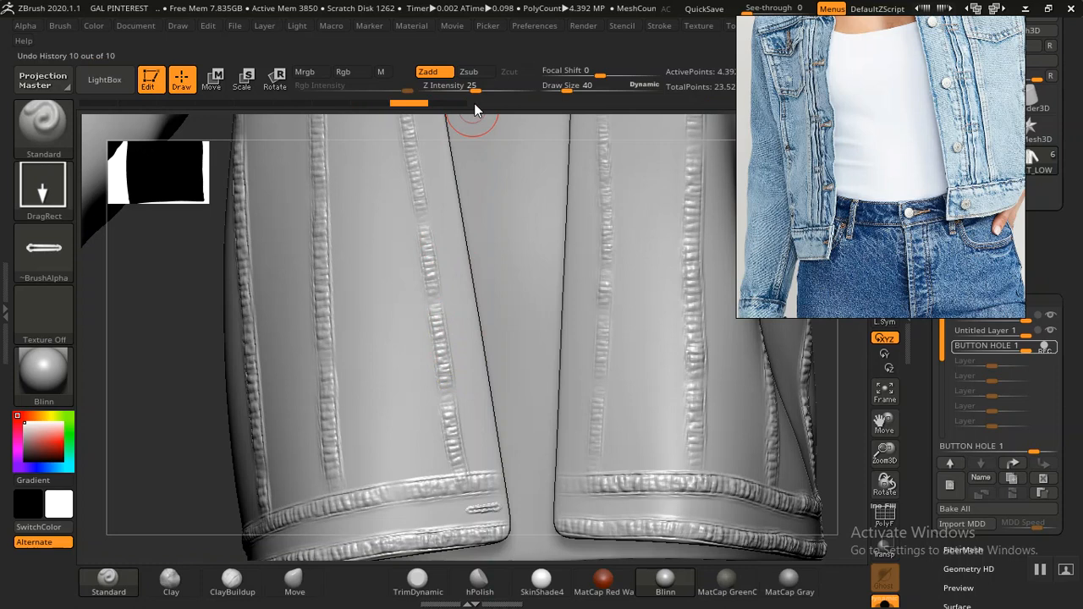
Try stamping a large slanted buttonhole on the front panel beside the placket's stitched seam and undo it
drag(479, 88, 487, 88)
mouse_move(203, 432)
alt+mouse_down()
mouse_move(274, 444)
mouse_move(306, 372)
alt+mouse_up()
drag(269, 390, 280, 428)
key(ctrl)
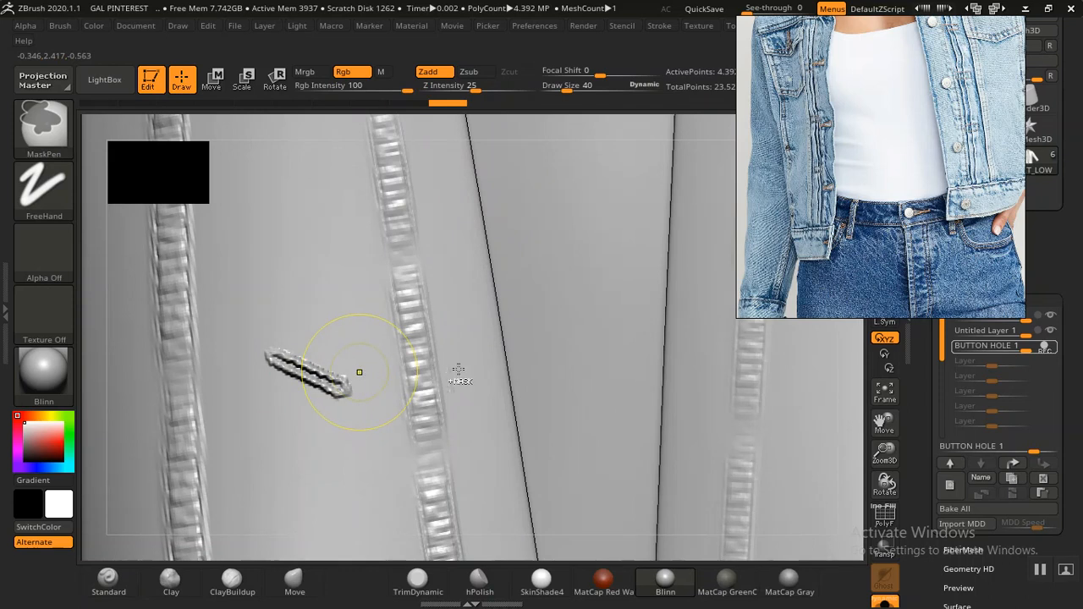
key(ctrl+z)
Raise the Standard brush's Z Intensity to 30 for stronger buttonhole stamps
drag(886, 454, 882, 423)
drag(487, 87, 478, 86)
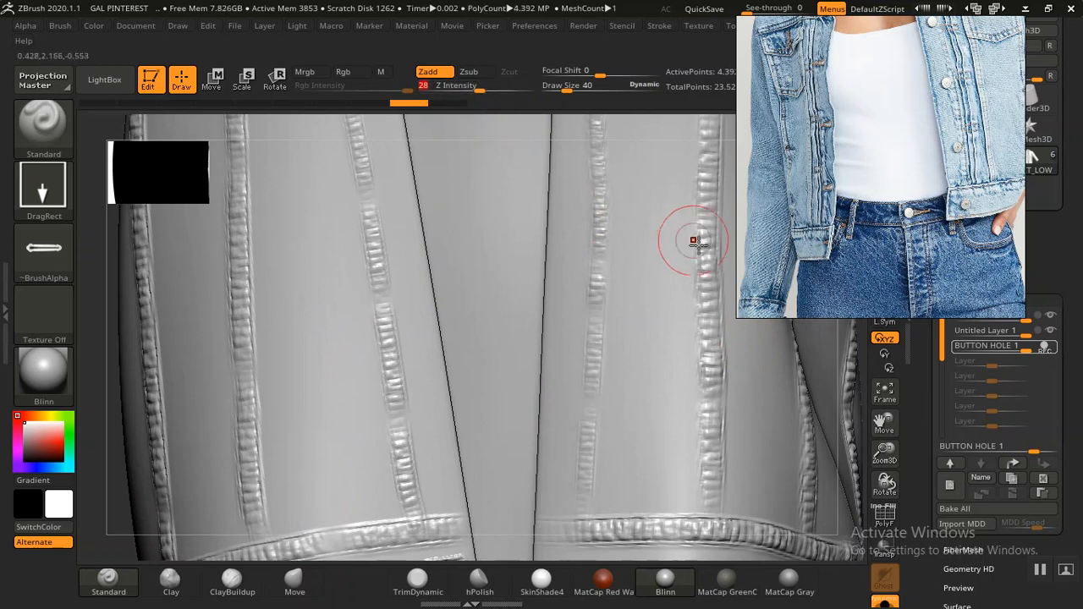
text(30)
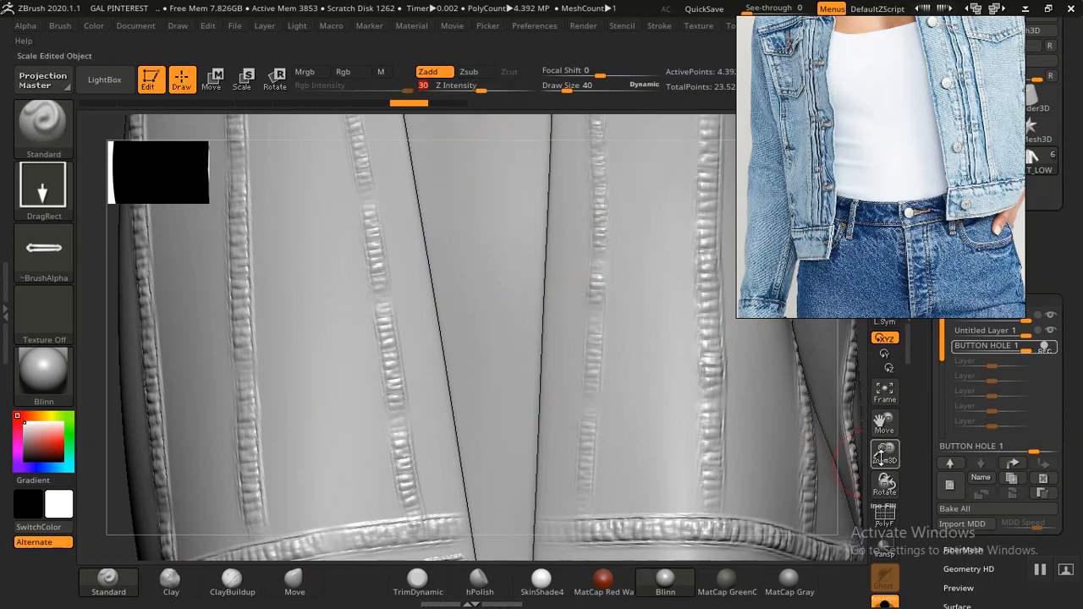
Try stamping a short buttonhole between the placket's stitched seam and the opening edge and undo it
drag(886, 454, 766, 444)
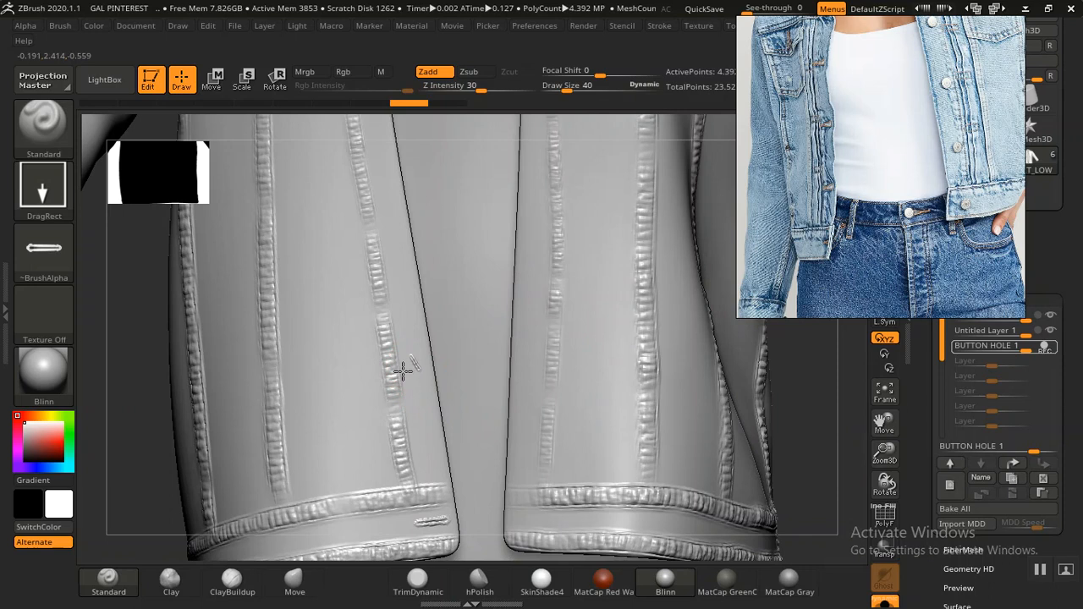
key(ctrl)
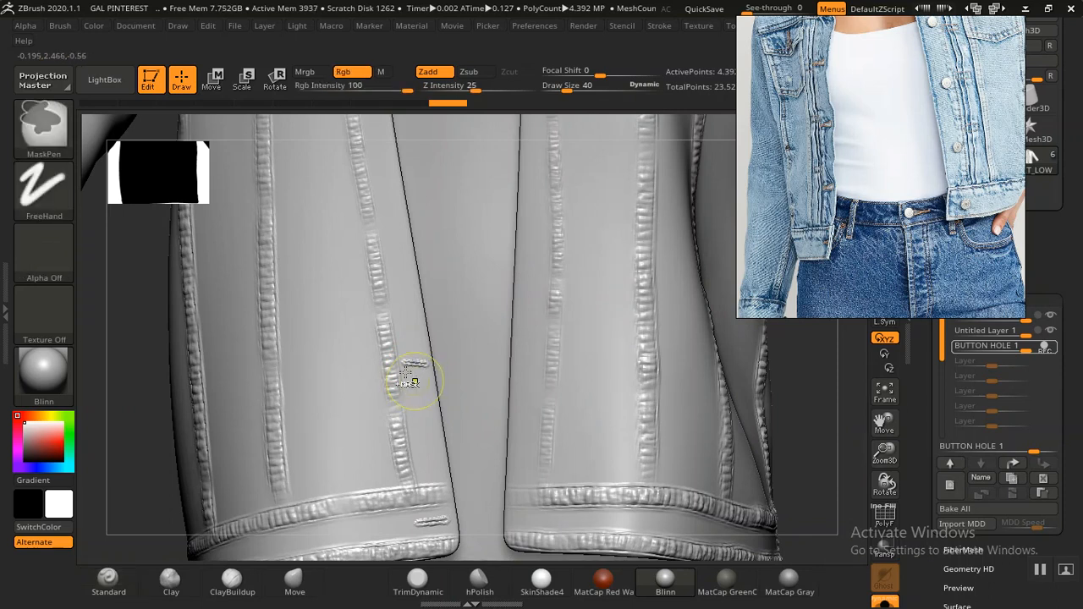
key(ctrl+z)
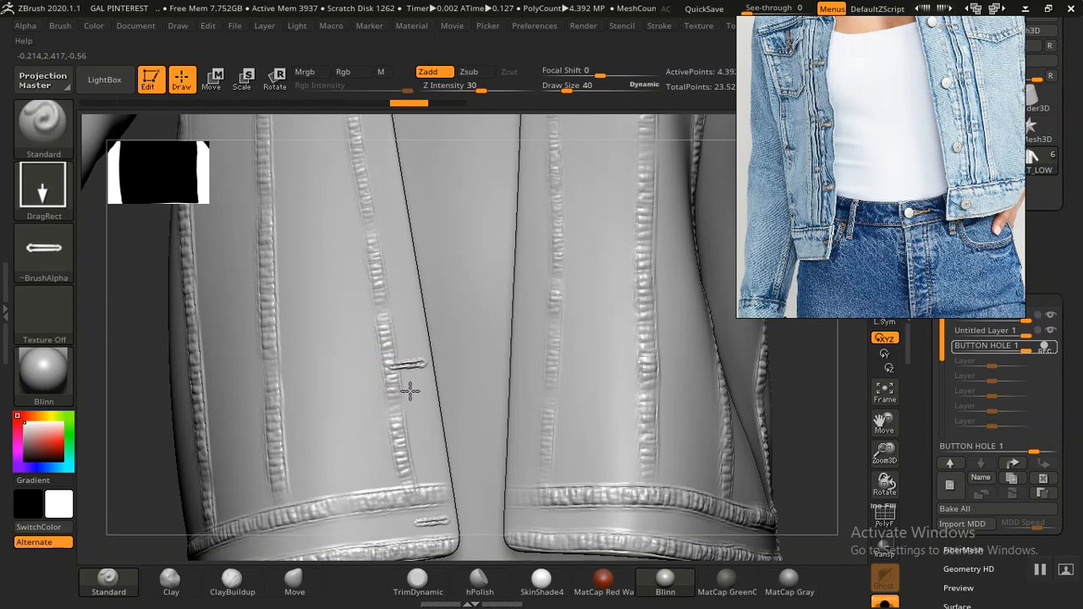
Stamp two longer horizontal buttonholes on the placket above the hem, one above the other, running from the stitched seam toward the opening edge
click(398, 390)
drag(120, 393, 164, 519)
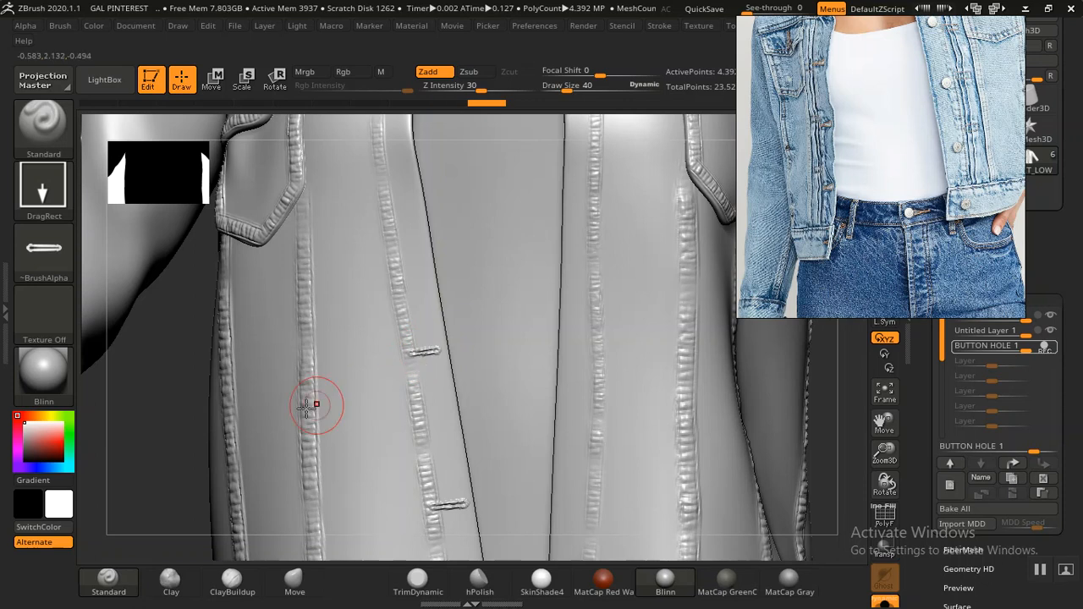
Stamp a third placket buttonhole near the height of the chest pocket's lower tip, matching the spacing of the two below
alt+drag(167, 445, 142, 341)
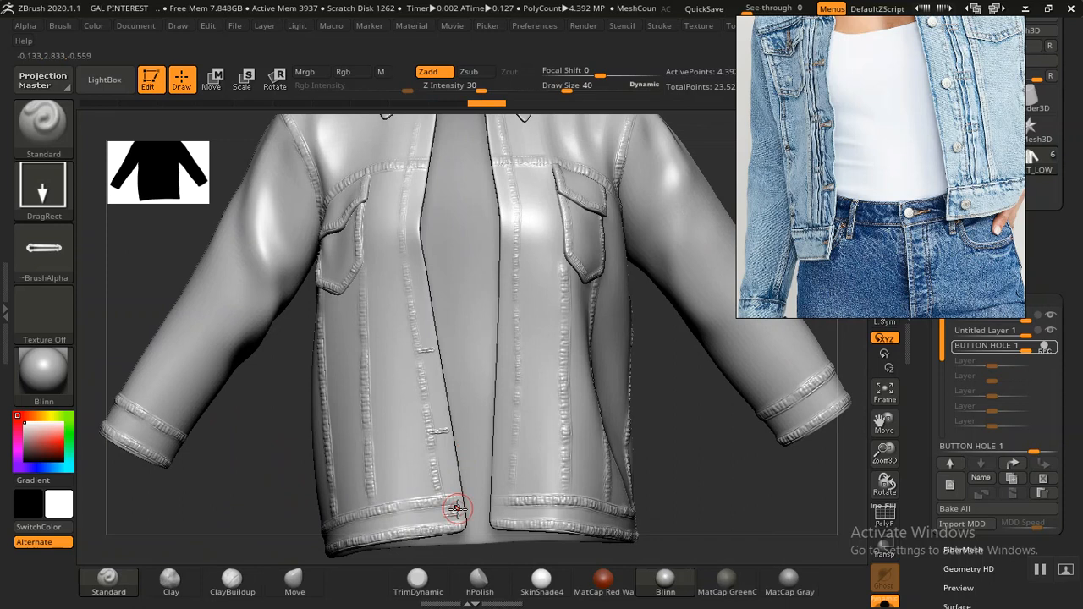
alt+drag(283, 390, 317, 589)
alt+drag(194, 329, 210, 379)
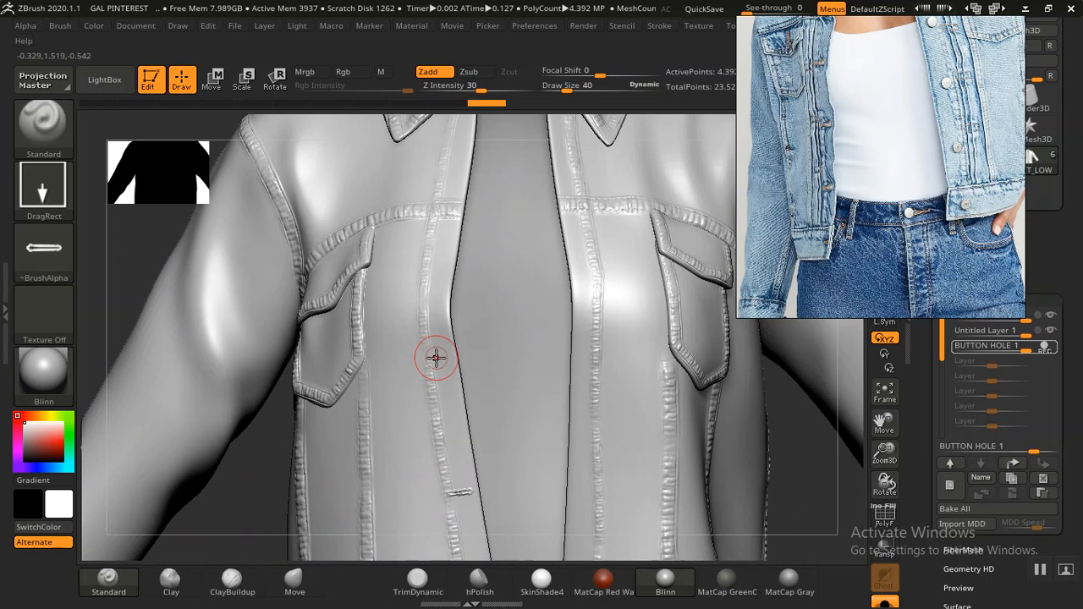
alt+drag(261, 471, 287, 362)
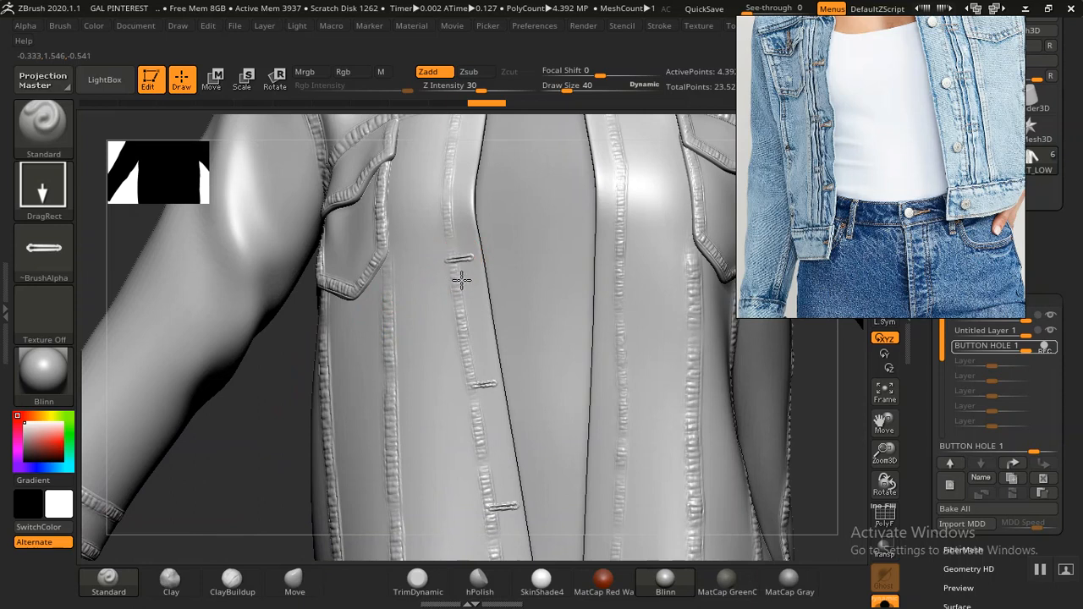
Stamp another horizontal buttonhole on the placket just above the stitched chest seam, following the reference photo
alt+drag(278, 403, 272, 600)
drag(160, 318, 366, 315)
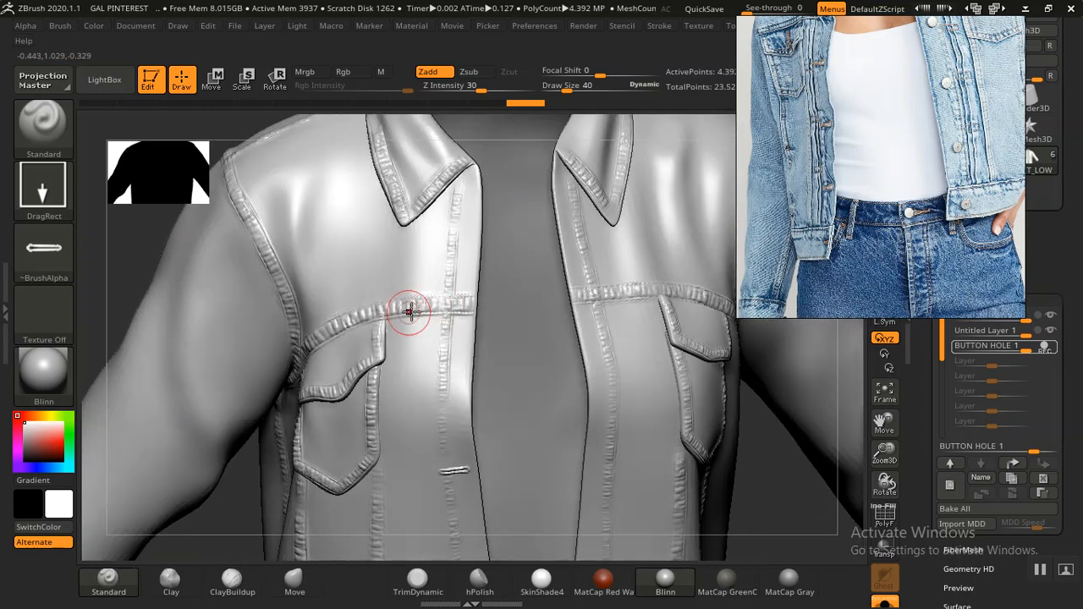
drag(115, 269, 182, 303)
mouse_move(883, 176)
middle_down()
mouse_move(871, 250)
mouse_move(933, 212)
middle_up()
alt+drag(174, 275, 183, 334)
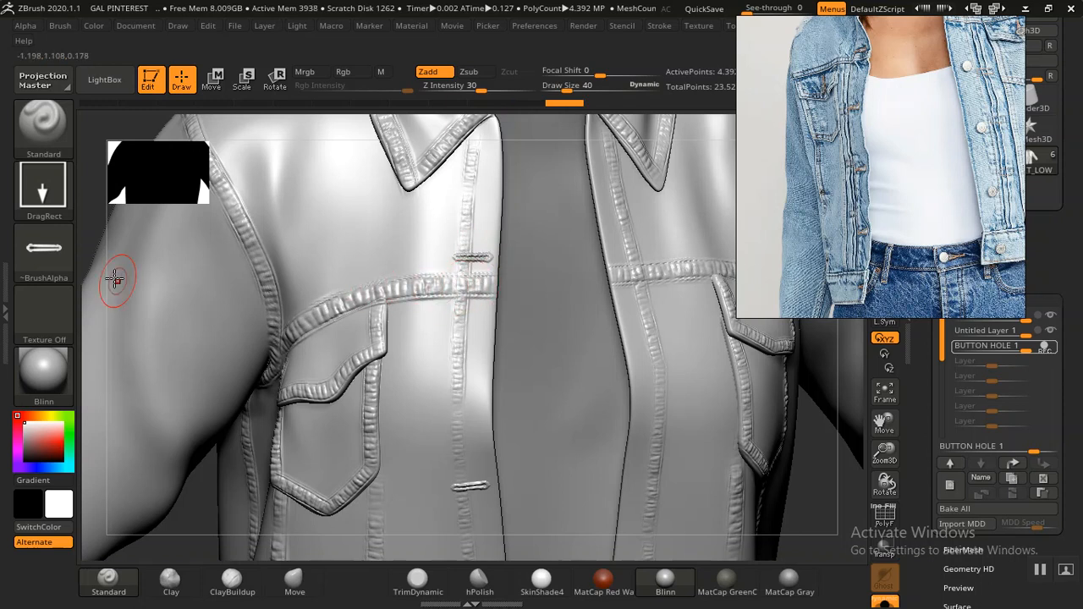
Stamp the topmost buttonhole on the placket just below the collar and change the jacket's material to MatCap Gray
drag(87, 221, 258, 325)
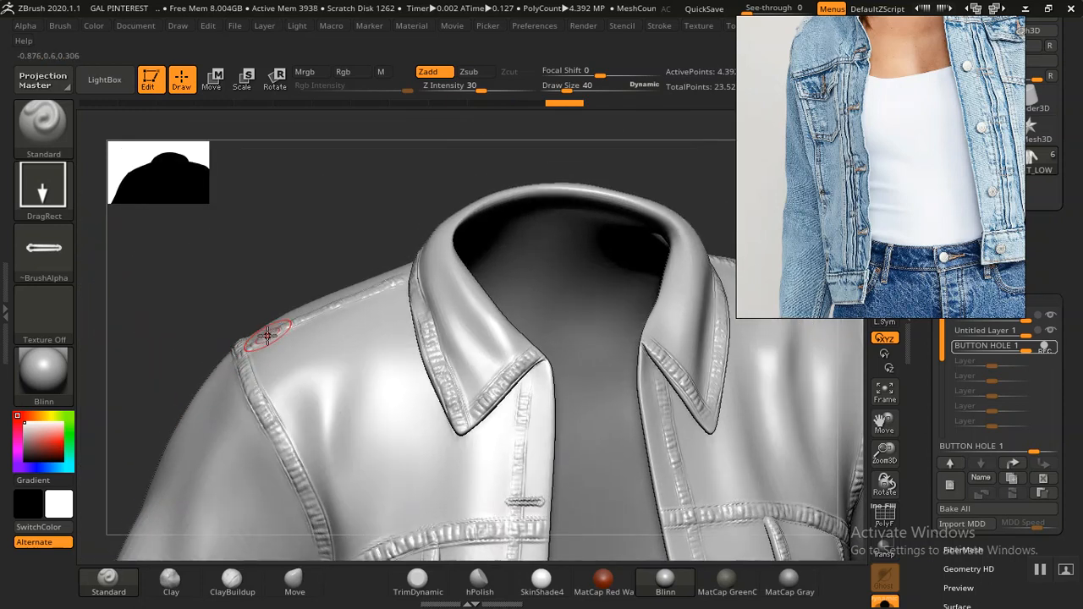
drag(300, 243, 318, 286)
middle_drag(883, 172, 844, 258)
mouse_move(280, 175)
mouse_down()
mouse_move(285, 198)
mouse_move(262, 183)
mouse_up()
alt+drag(341, 194, 388, 278)
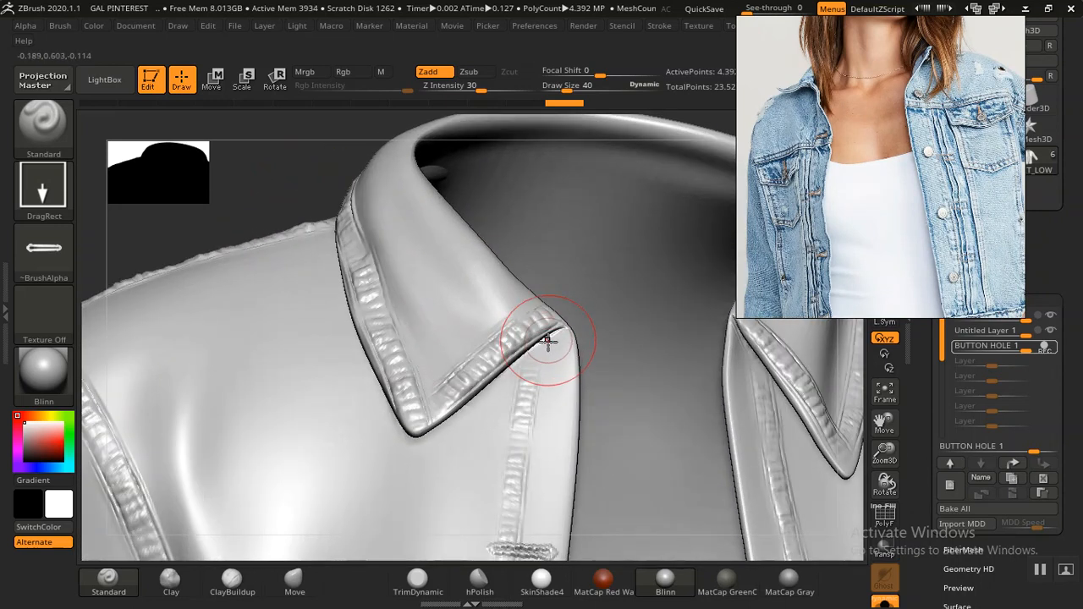
drag(290, 198, 330, 247)
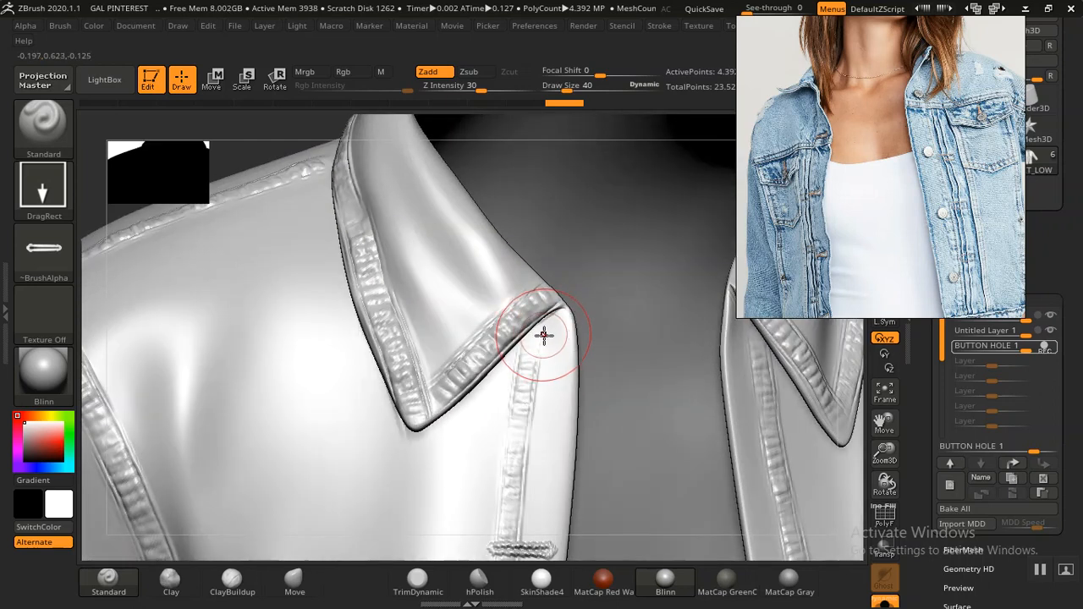
click(789, 582)
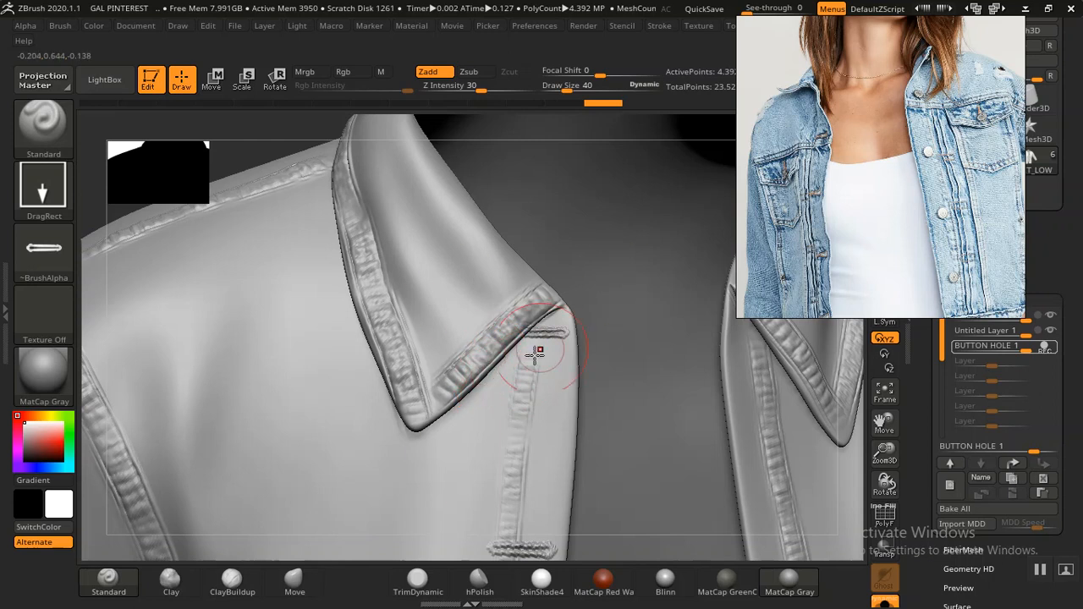
Move the reference photo off the tool settings so that they are accessible beside the whole jacket front
alt+drag(258, 134, 166, 93)
drag(363, 185, 459, 186)
drag(846, 198, 362, 260)
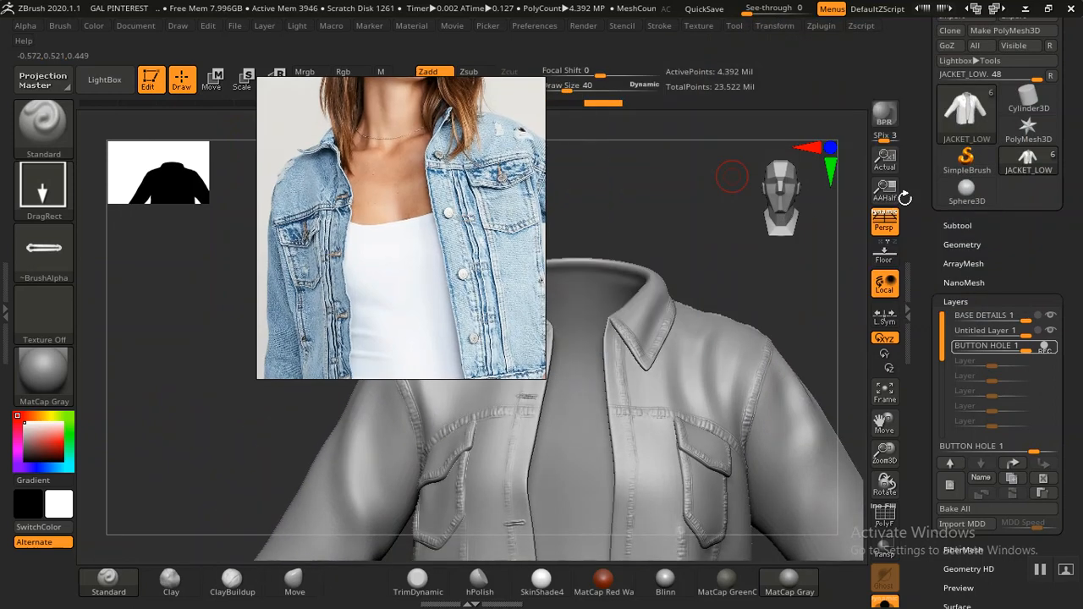
Inspect the subtool list and the export options for the JACKET_LOW mesh
click(959, 225)
drag(926, 298, 928, 239)
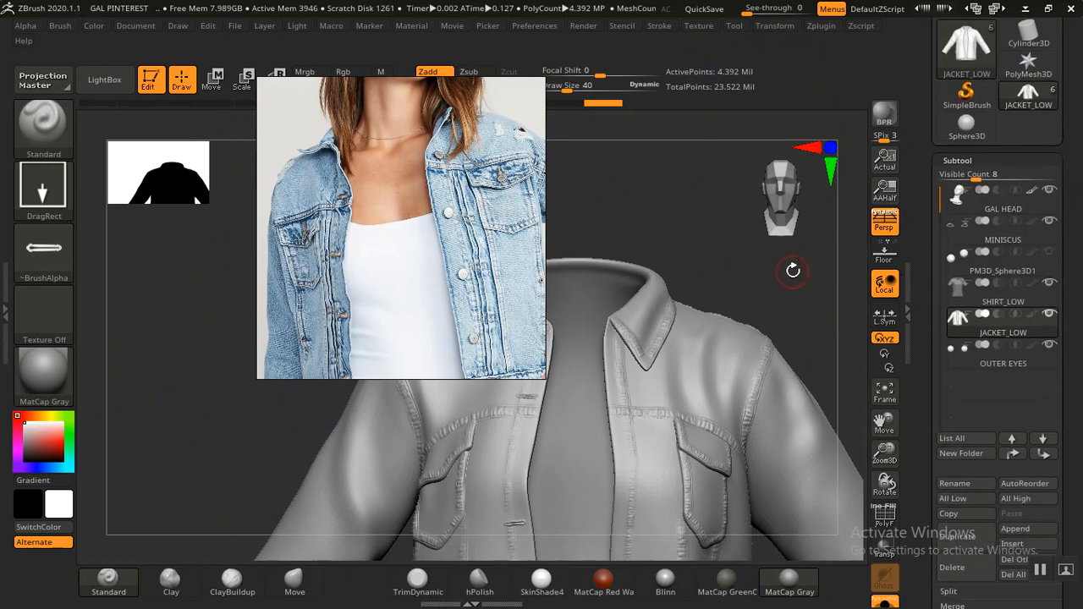
drag(922, 310, 926, 110)
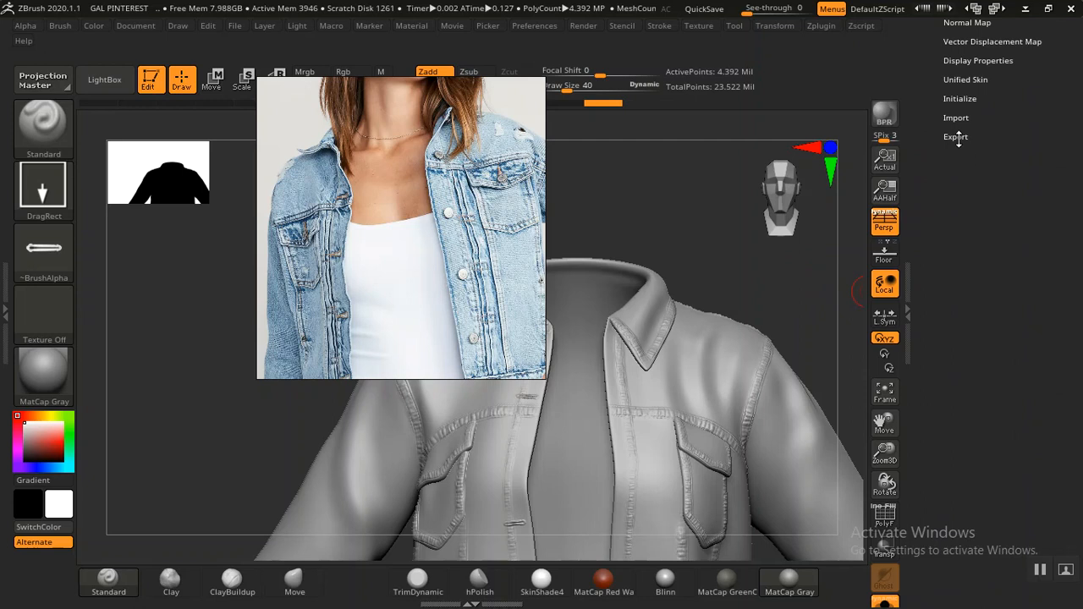
click(956, 139)
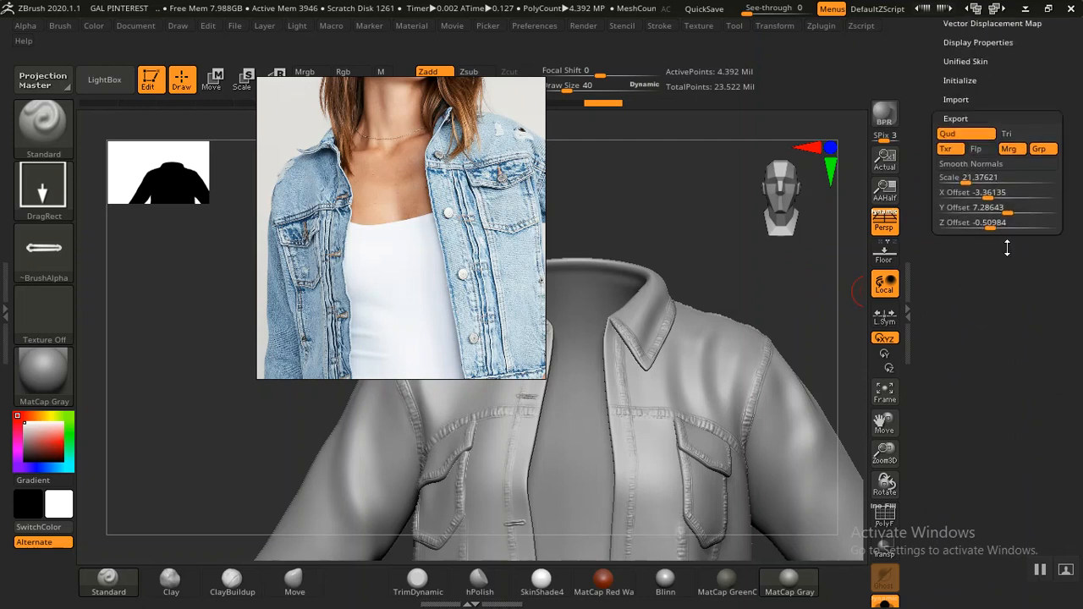
click(1008, 164)
Step the jacket mesh down to subdivision level 1, and raise it back to level 2
drag(1061, 200, 1060, 301)
click(963, 325)
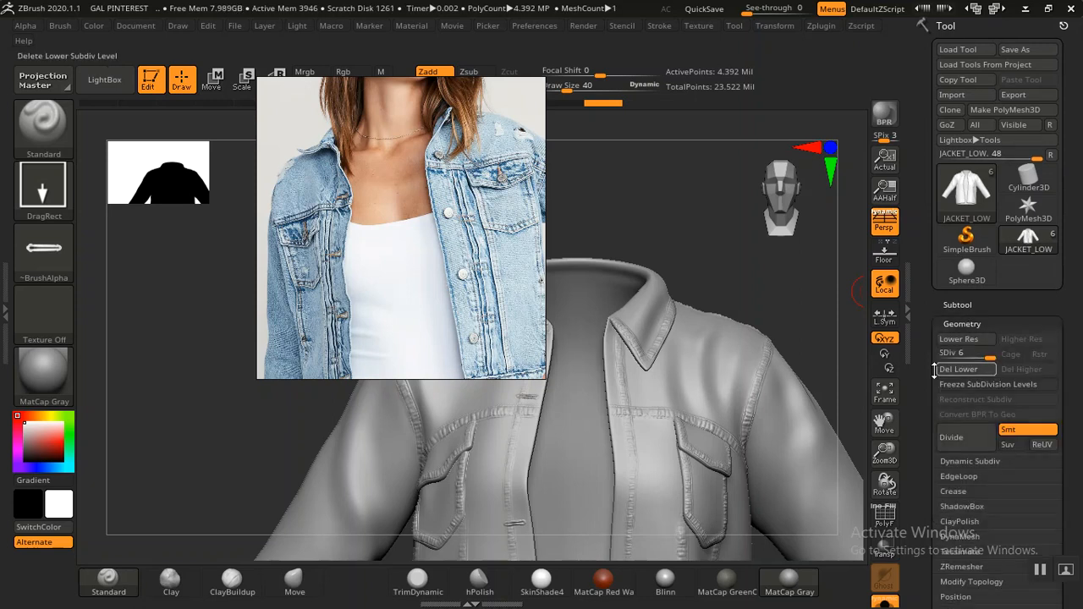
scroll(957, 339, down, 1)
key(shift)
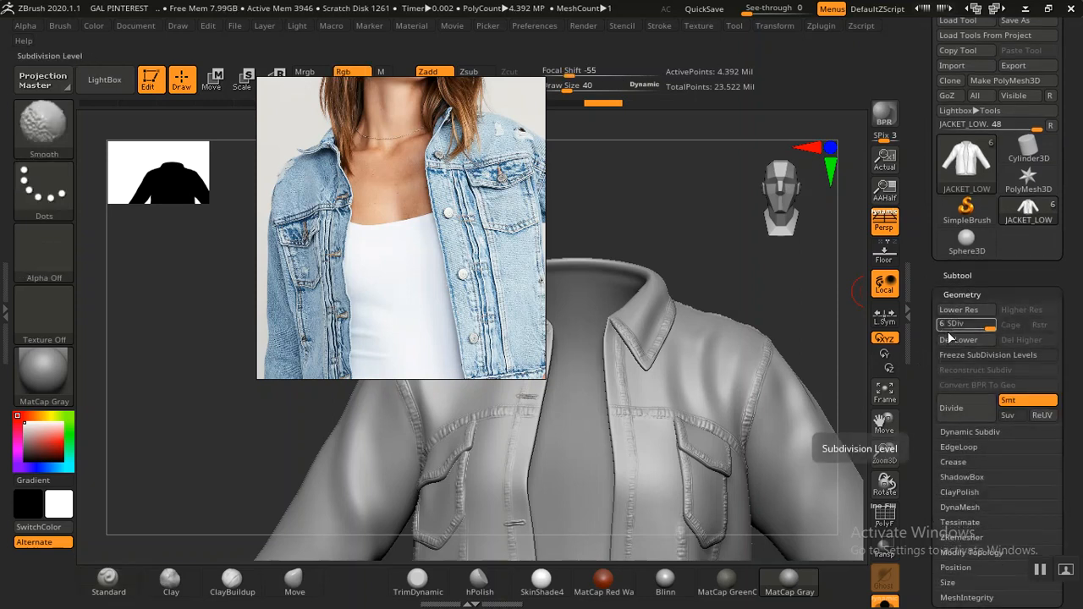
key(shift+d)
key(shift+d)
key(shift+d)
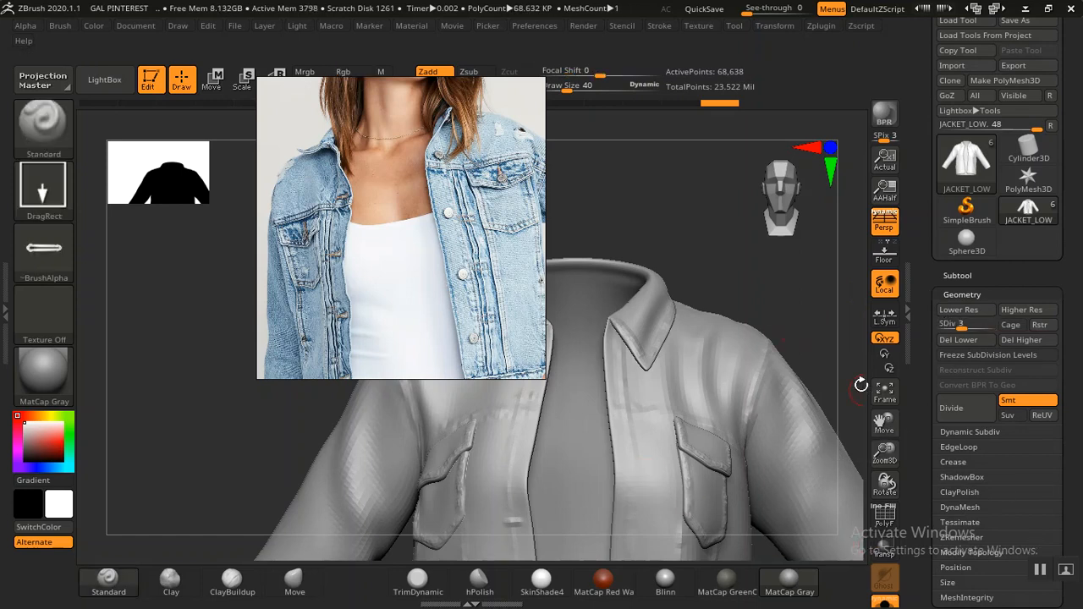
key(shift+d)
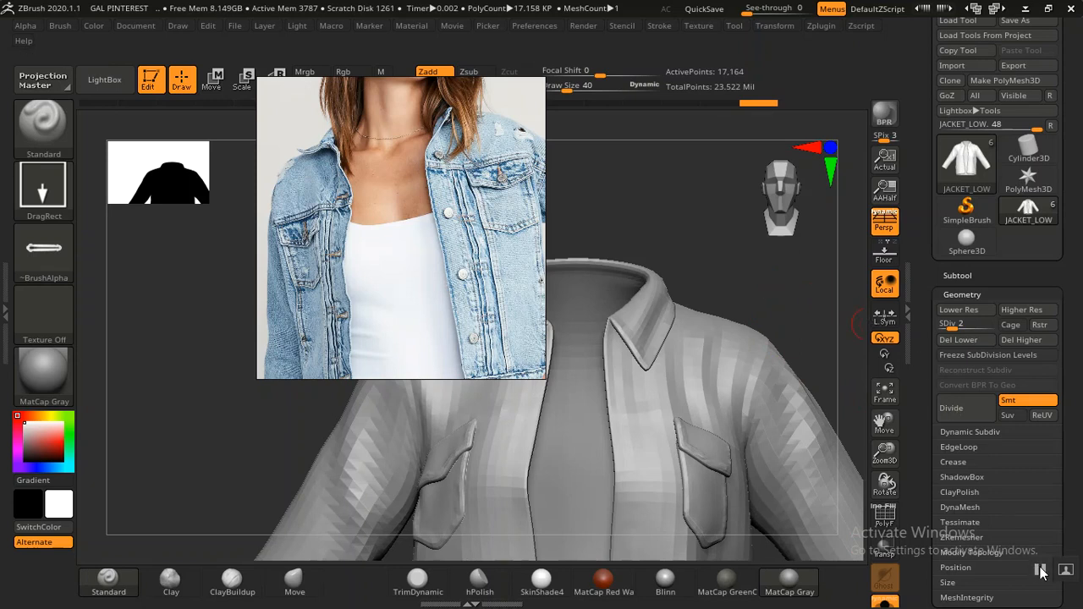
key(shift+d)
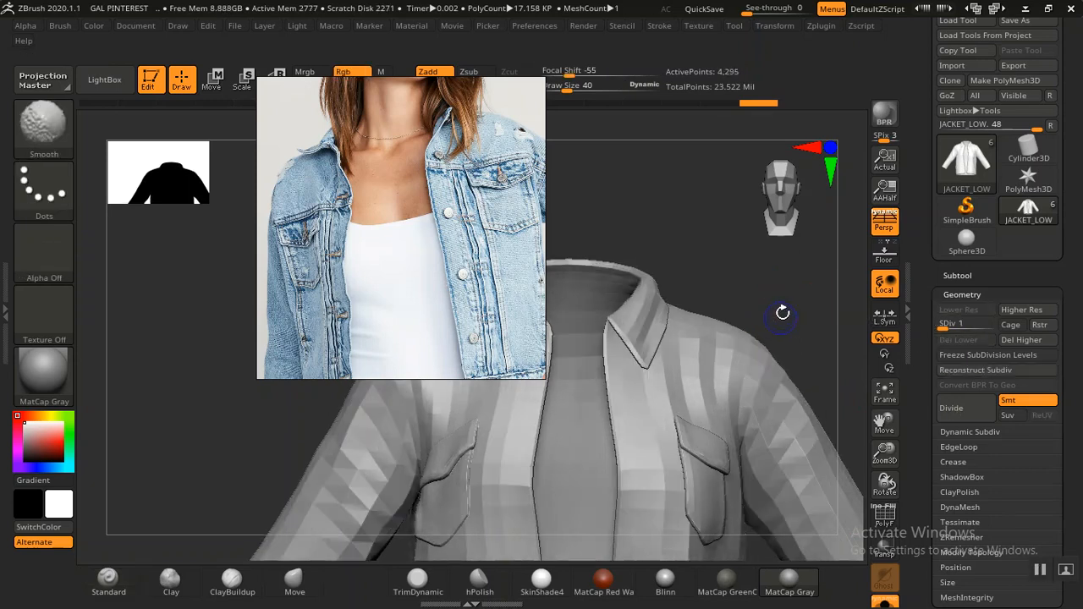
drag(781, 307, 778, 306)
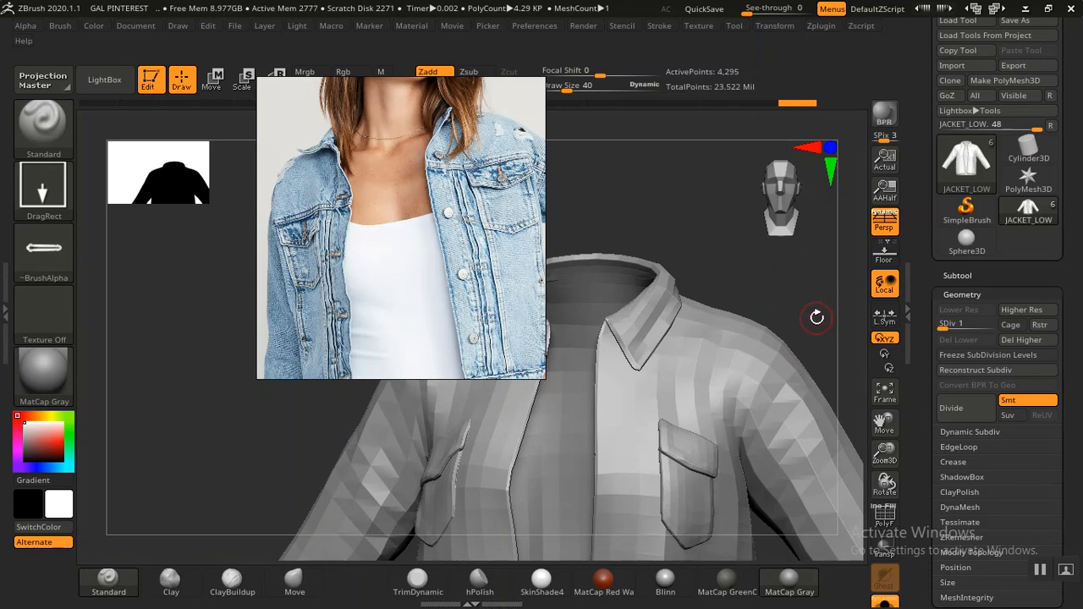
key(d)
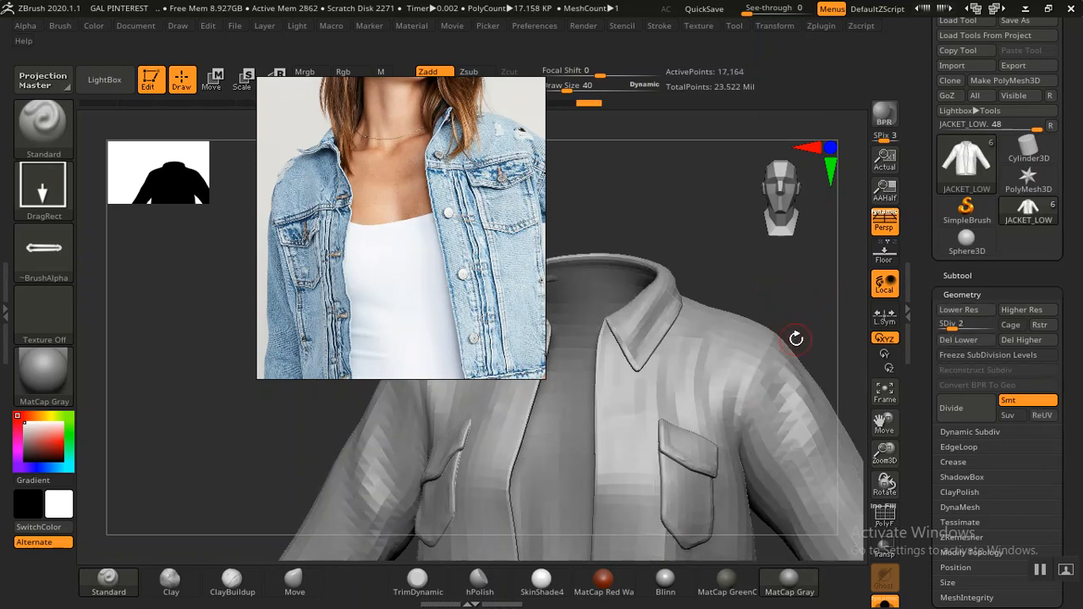
Open the mesh export dialog for the jacket at subdivision level 2 and move the reference photo clear of it
drag(790, 287, 800, 287)
drag(921, 366, 918, 190)
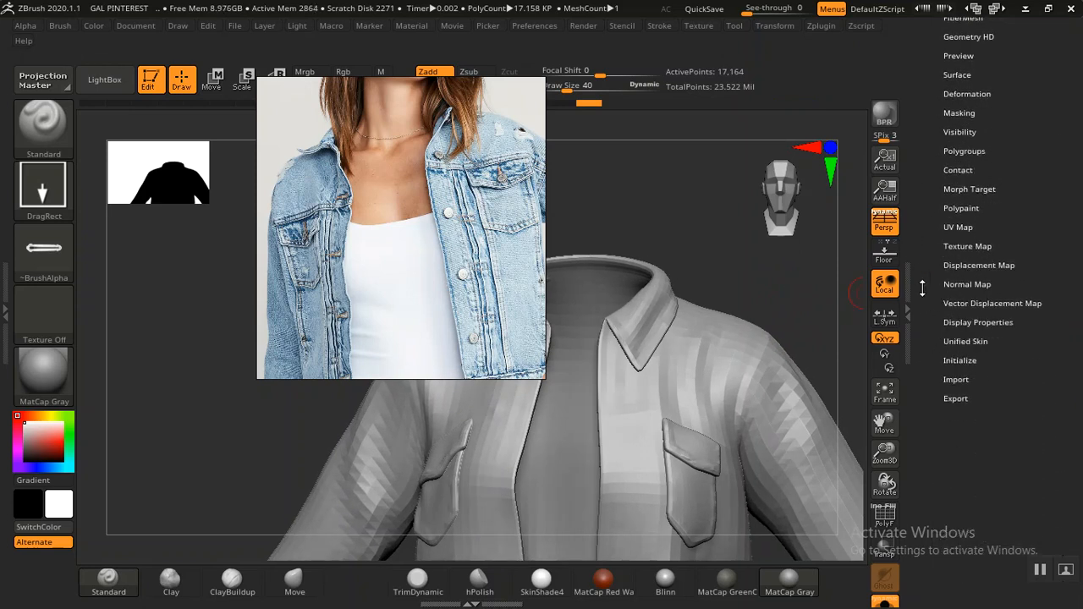
drag(923, 303, 926, 432)
drag(920, 192, 921, 241)
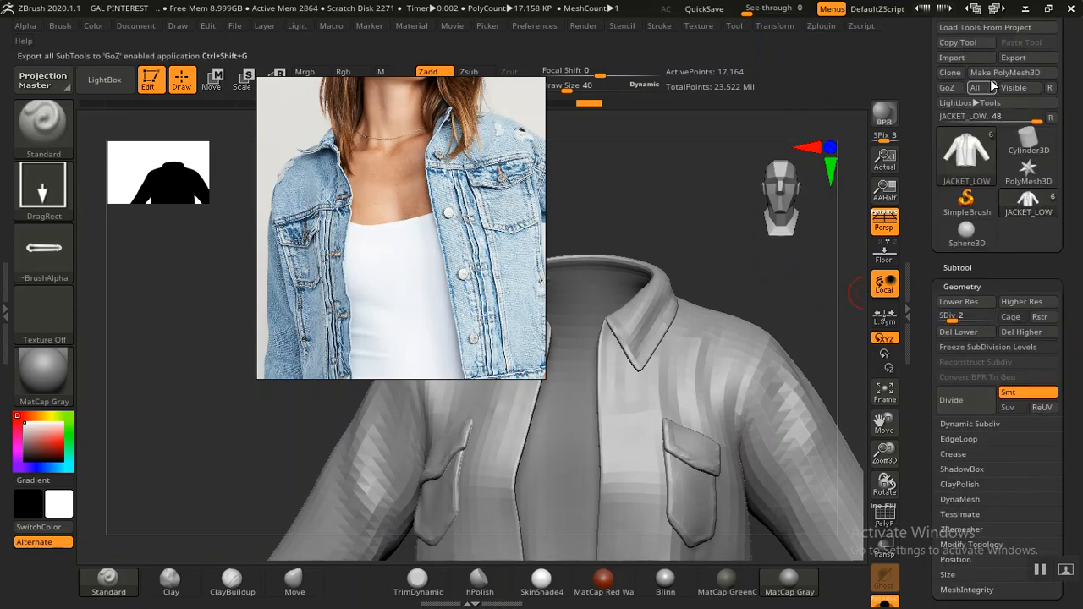
drag(480, 240, 328, 242)
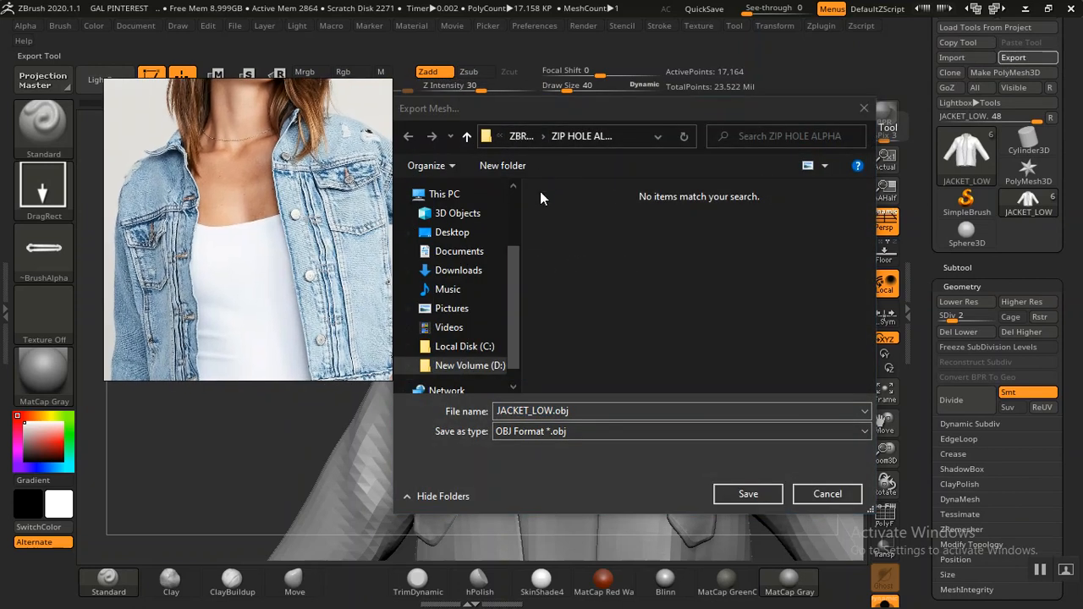
Save the jacket mesh as JACKET_LOW.obj in OBJ format to "New folder" inside the GAL PINTEREST project folder
drag(515, 286, 516, 218)
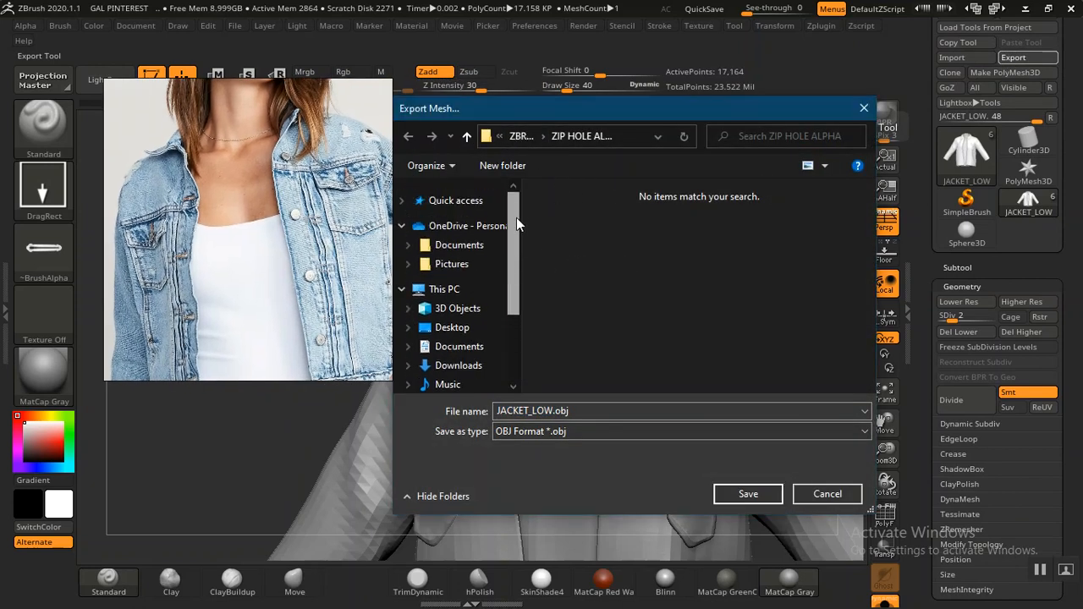
click(449, 200)
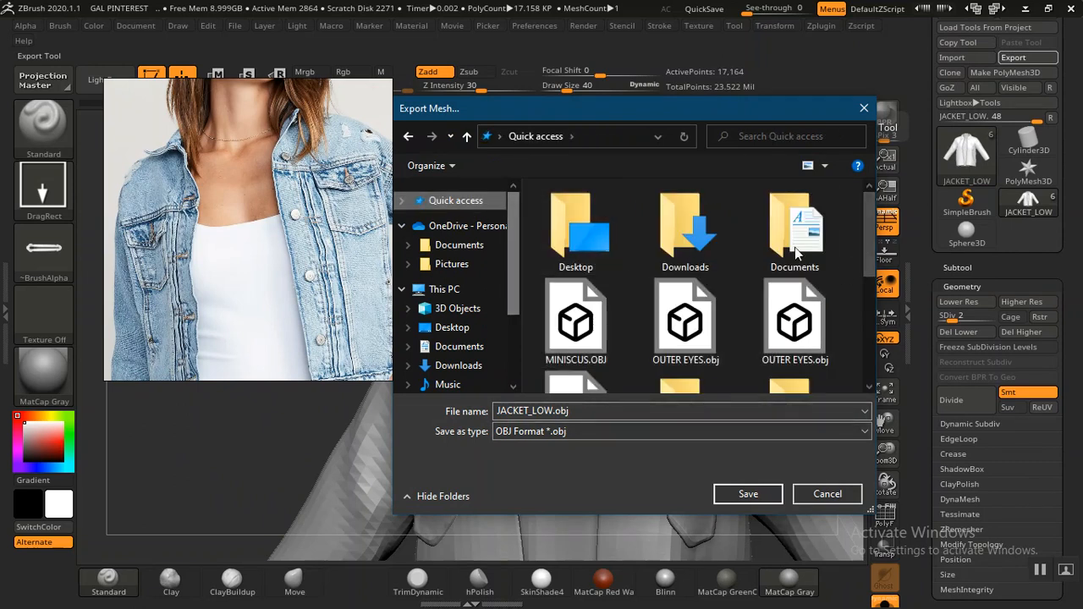
drag(871, 254, 866, 336)
double_click(576, 303)
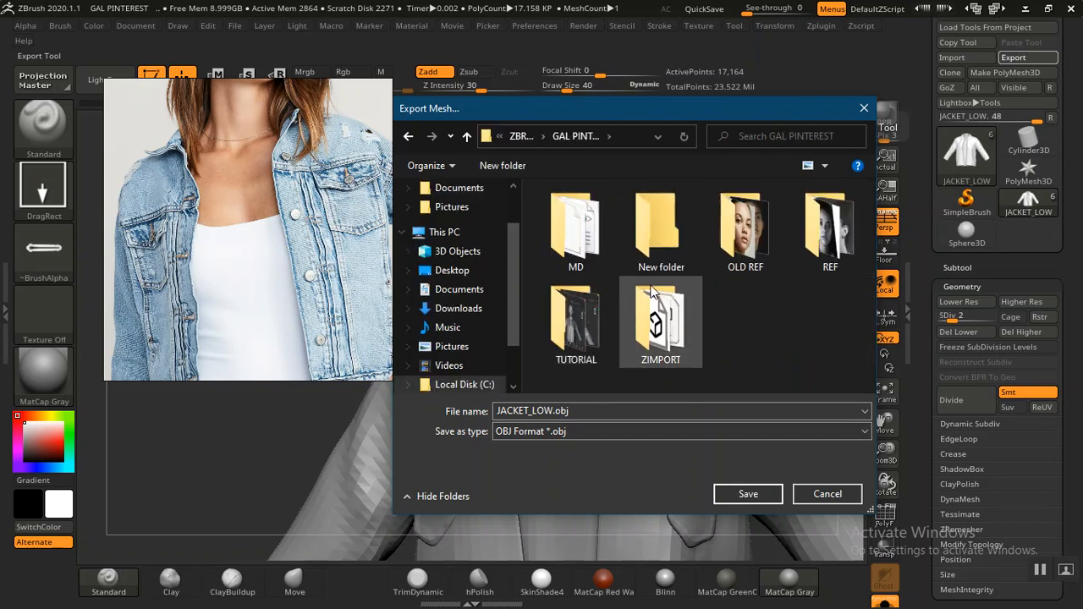
double_click(665, 249)
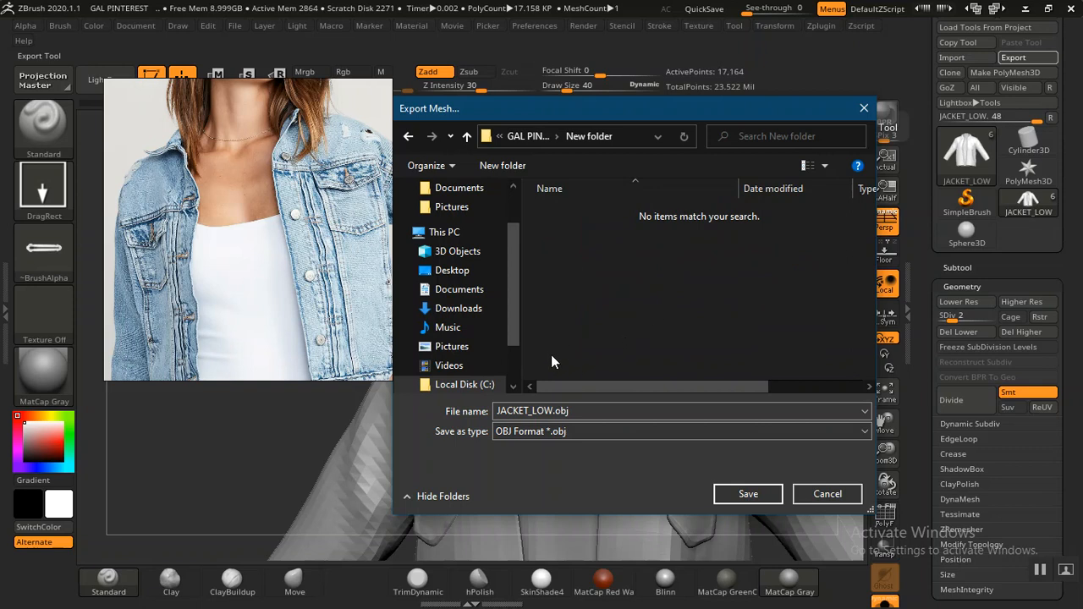
click(408, 137)
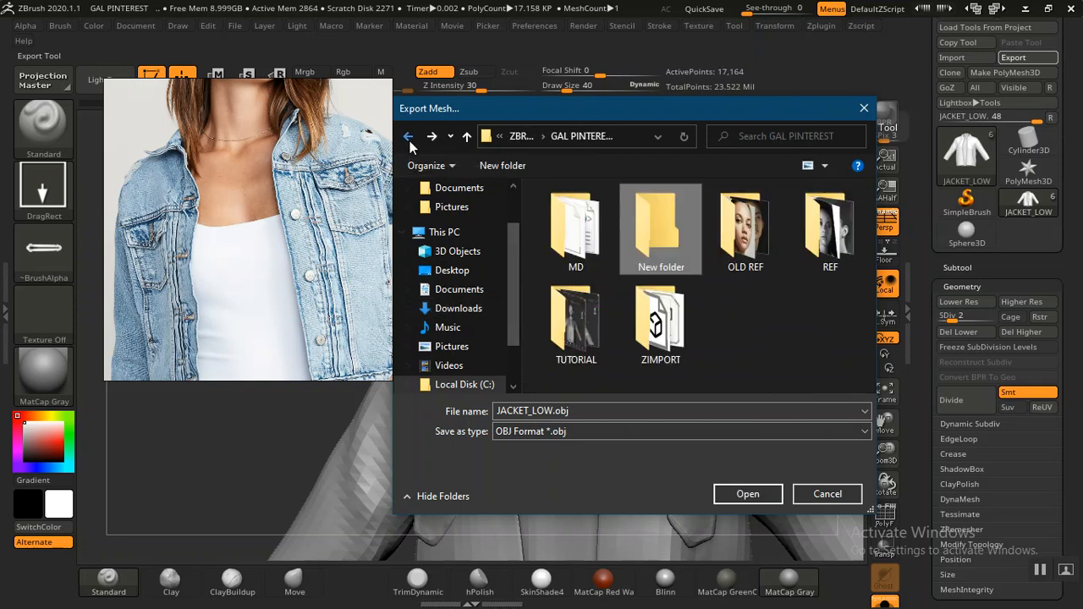
click(433, 138)
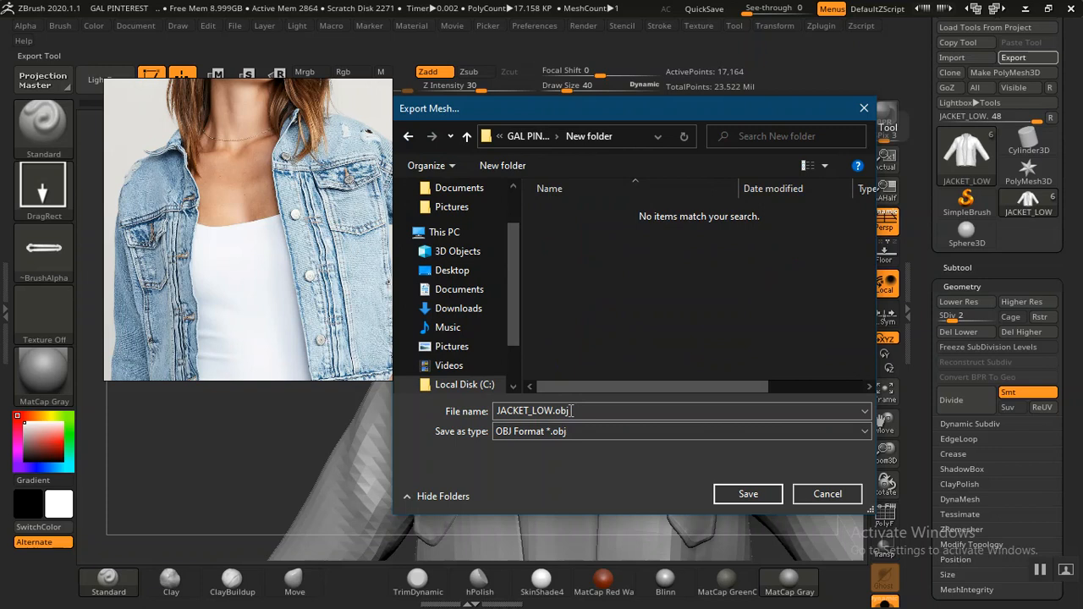
click(723, 496)
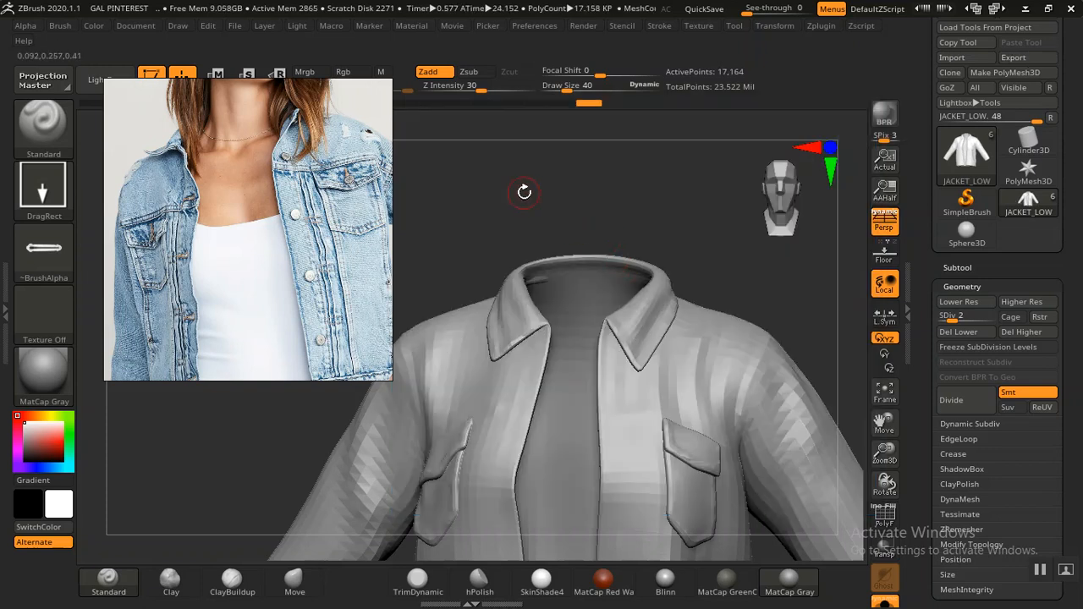
drag(490, 178, 521, 169)
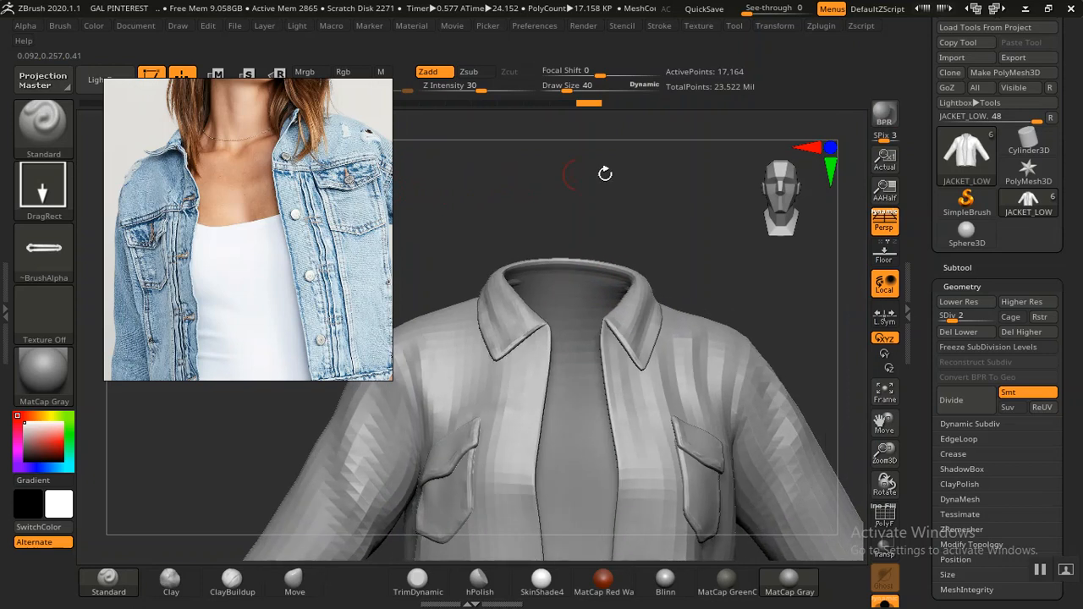
Switch to the untitled Autodesk Maya 2019 scene, close the UV Editor and set the workspace to Modeling - Standard
click(1027, 8)
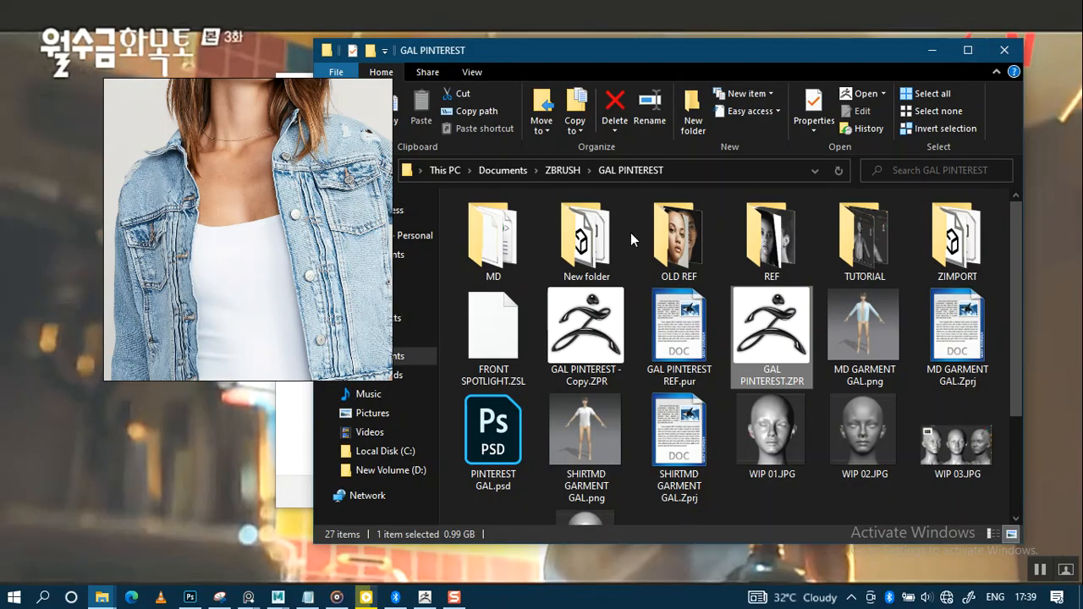
click(278, 597)
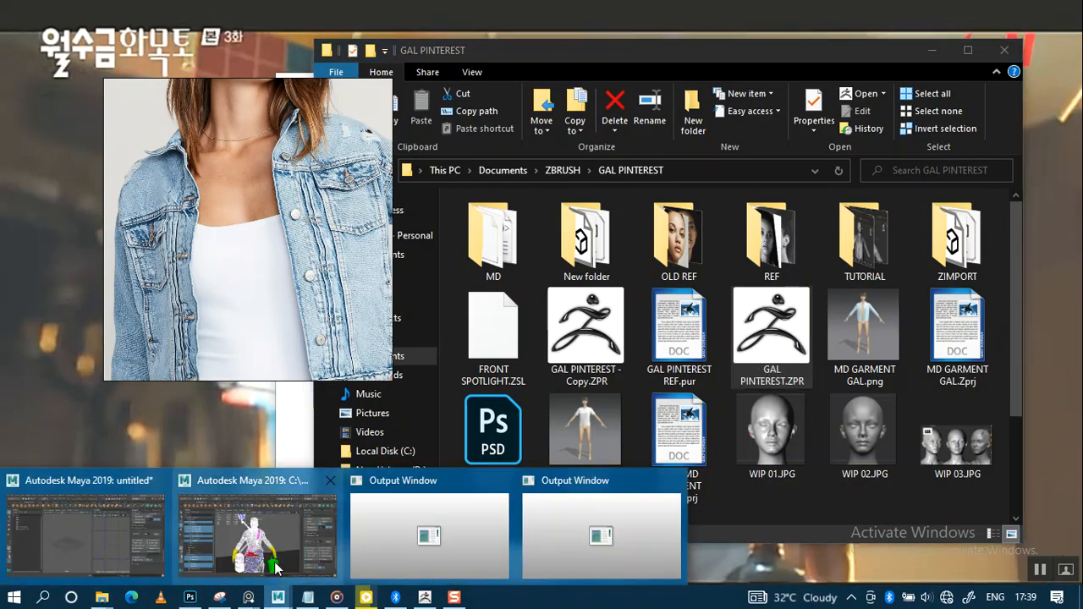
click(111, 533)
right_drag(297, 288, 254, 362)
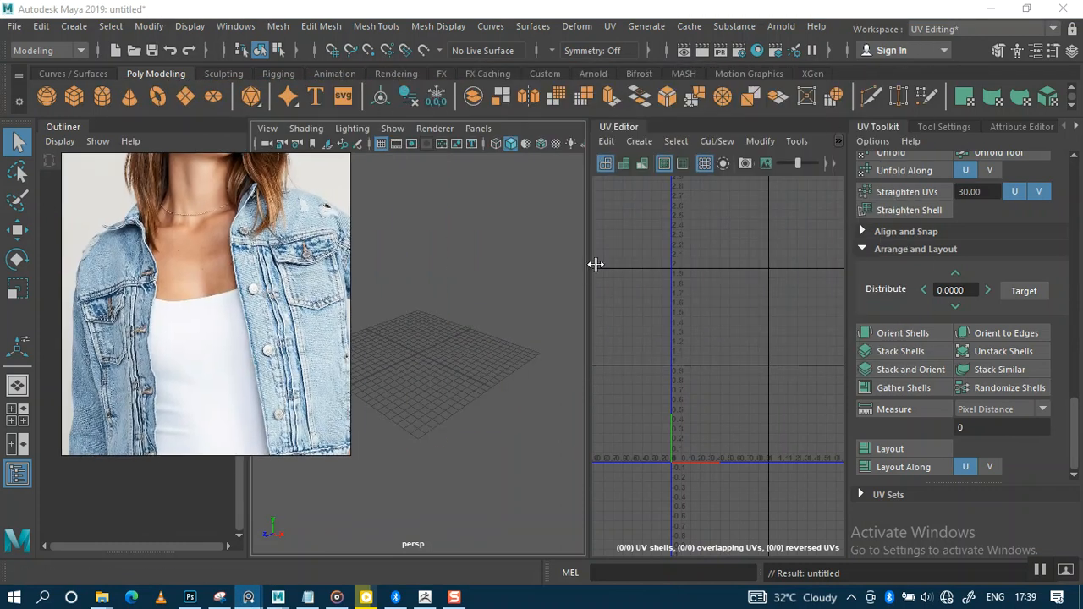
click(619, 124)
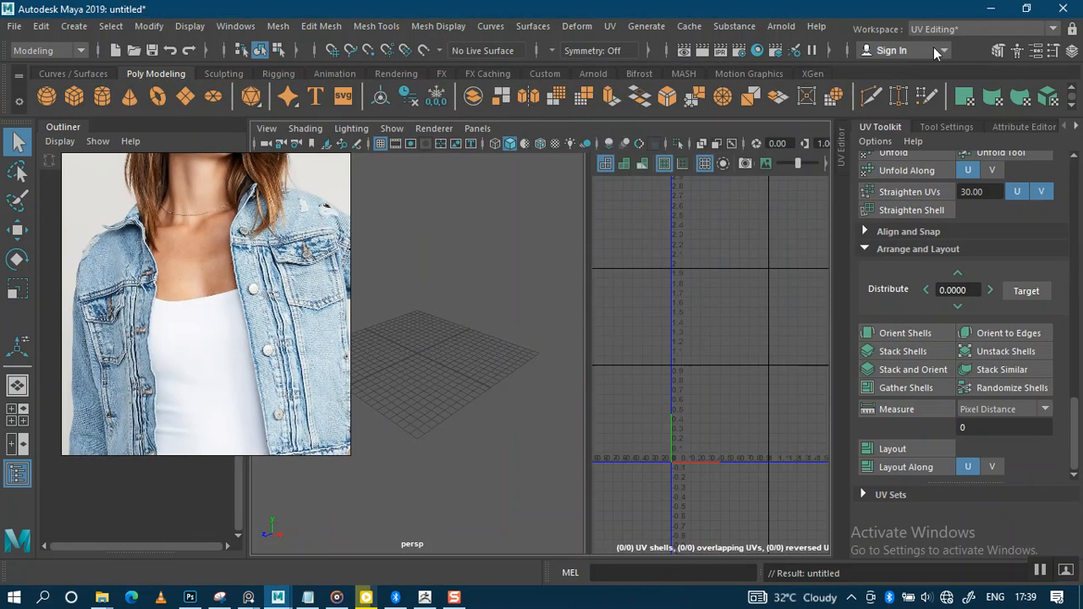
click(975, 29)
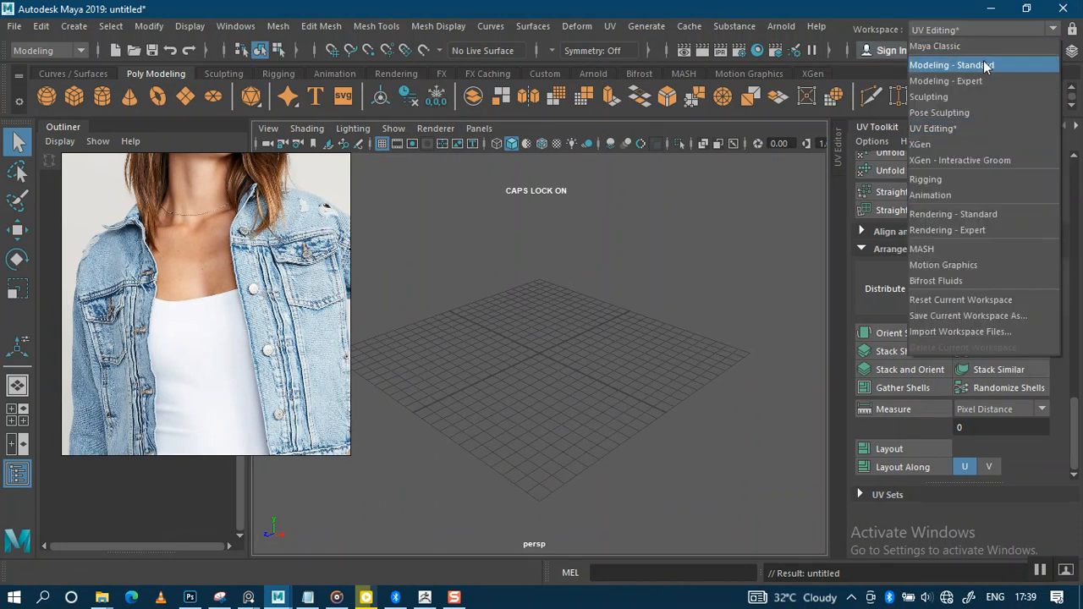
click(973, 60)
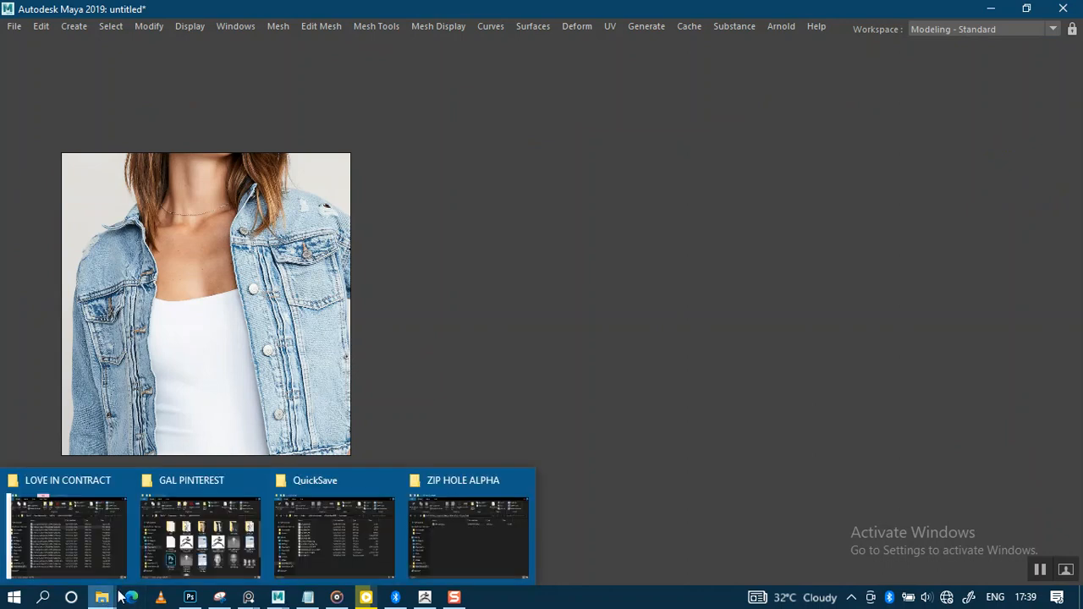
Import JACKET_LOW.OBJ from "New folder" in the GAL PINTEREST folder into the Maya scene
click(198, 538)
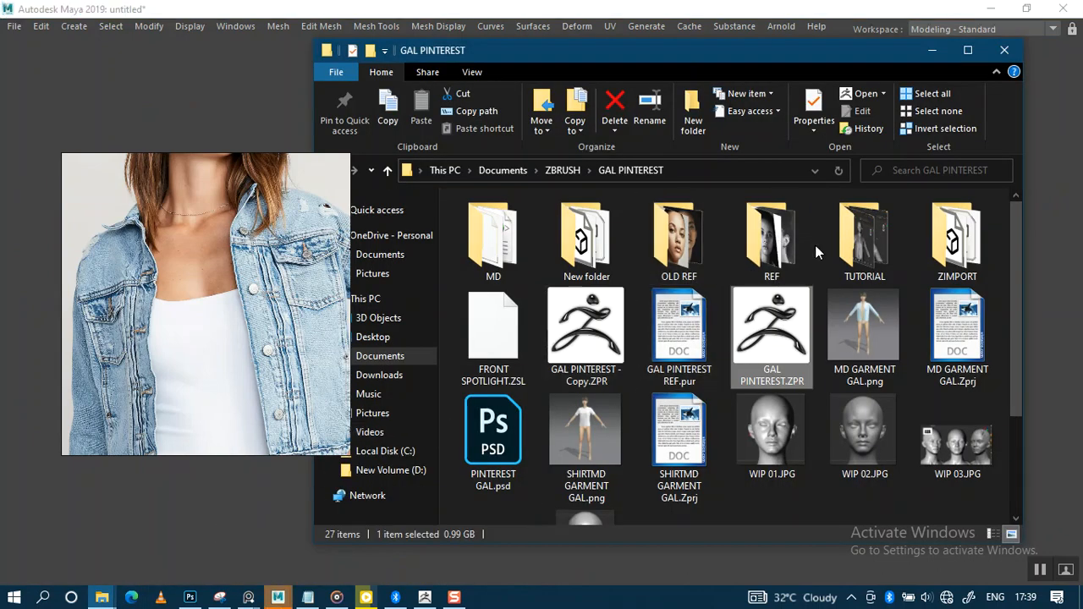
click(607, 253)
double_click(609, 255)
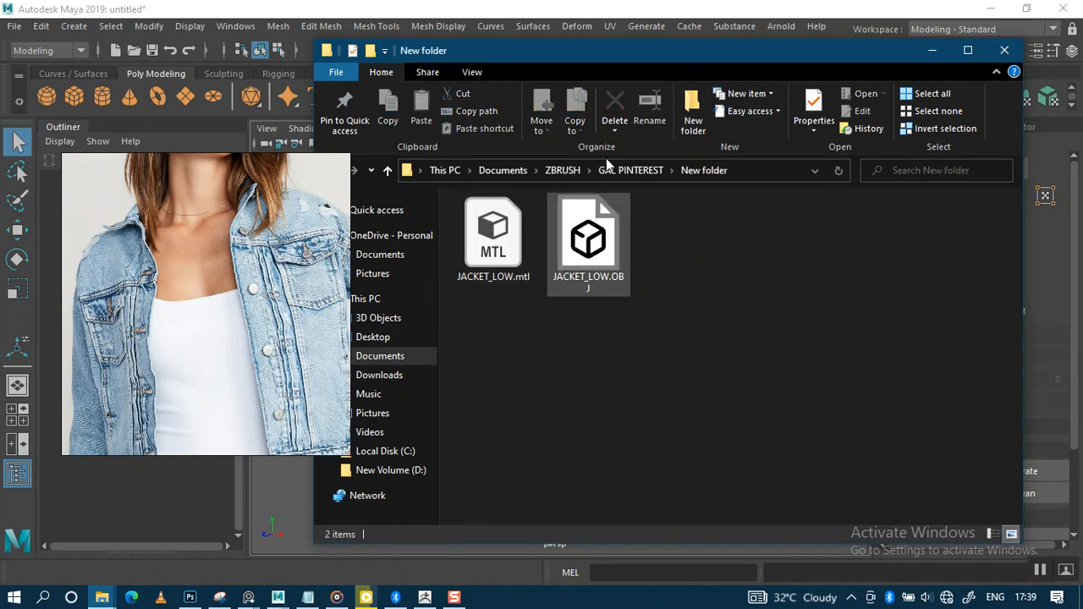
drag(612, 50, 756, 63)
drag(732, 254, 404, 428)
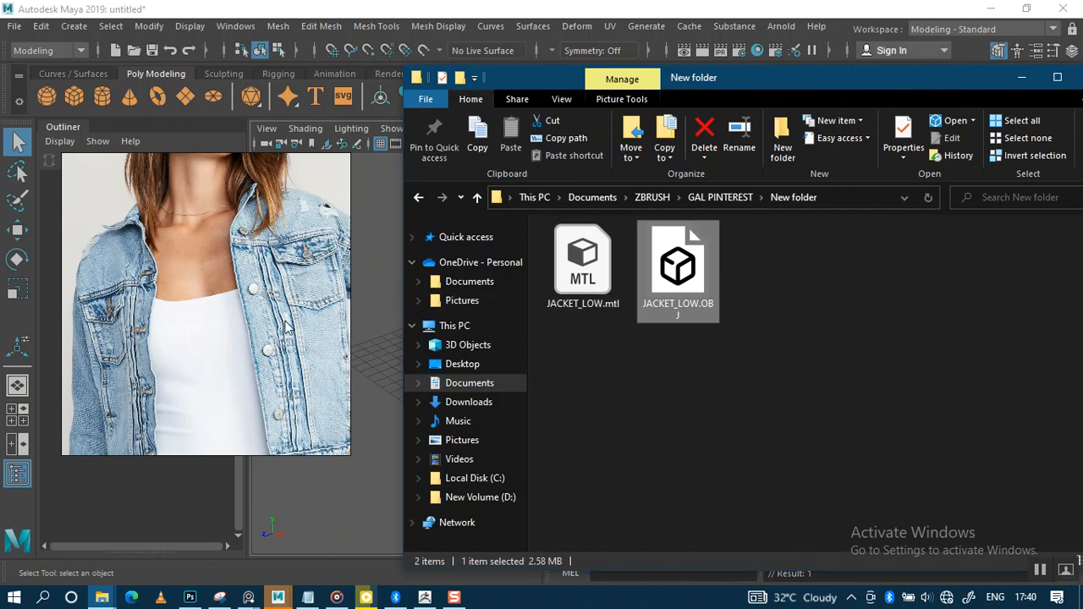
click(1022, 77)
Assign a new Blinn material to the imported jacket mesh
scroll(566, 241, down, 4)
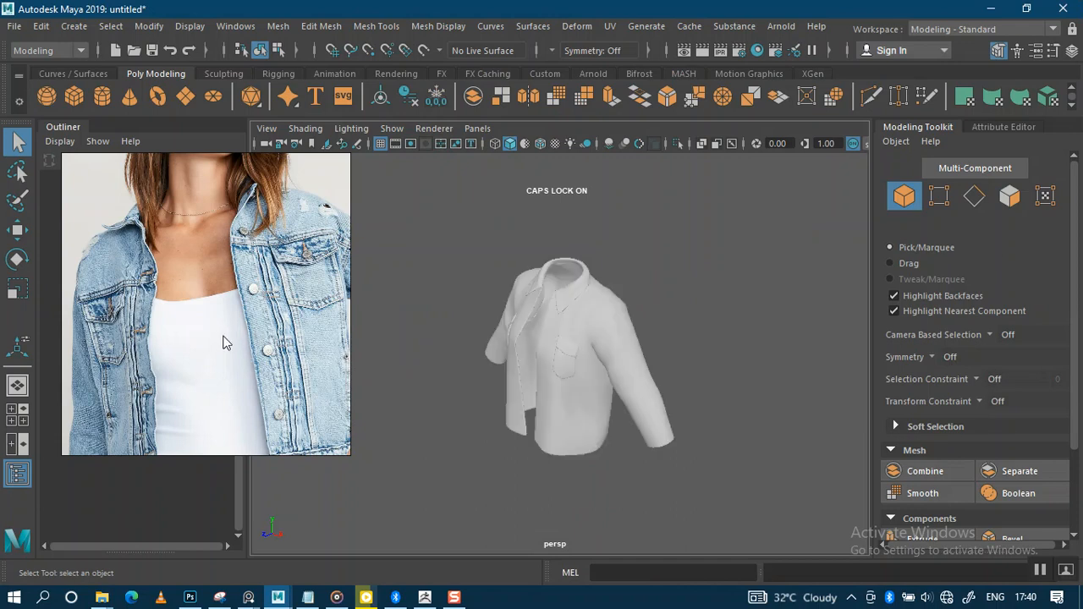
alt+right_drag(556, 394, 677, 451)
alt+drag(611, 382, 690, 357)
alt+right_drag(549, 348, 612, 358)
alt+drag(606, 357, 619, 305)
click(601, 345)
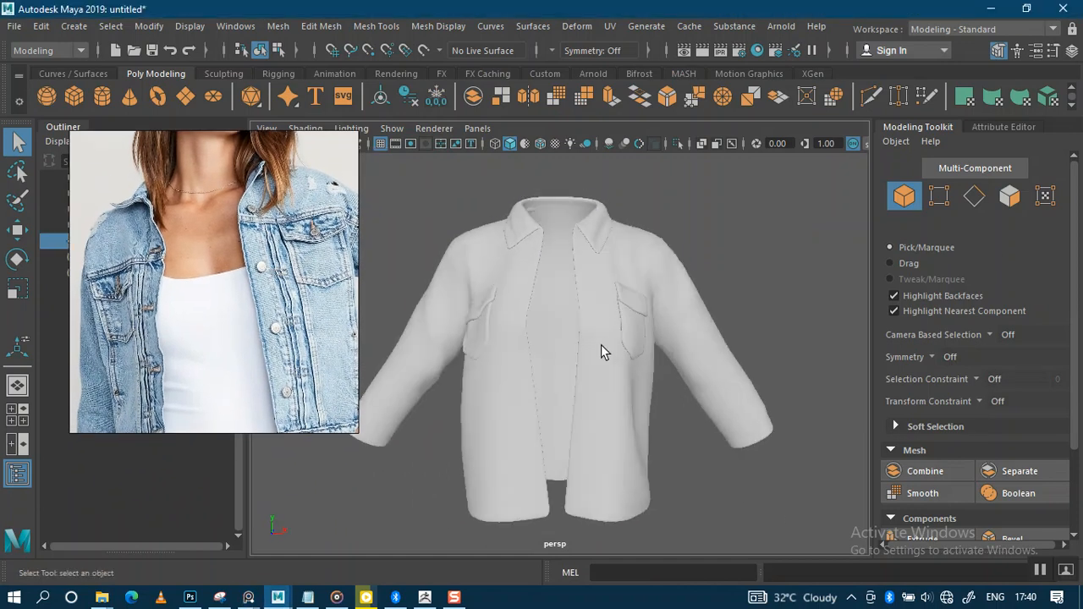
right_click(601, 345)
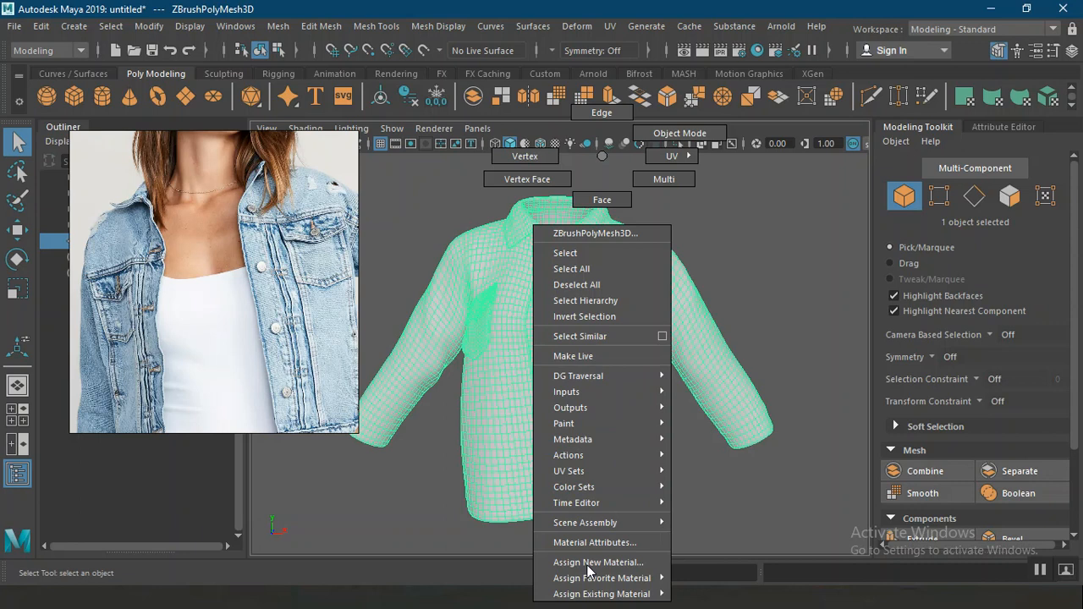
mouse_move(600, 582)
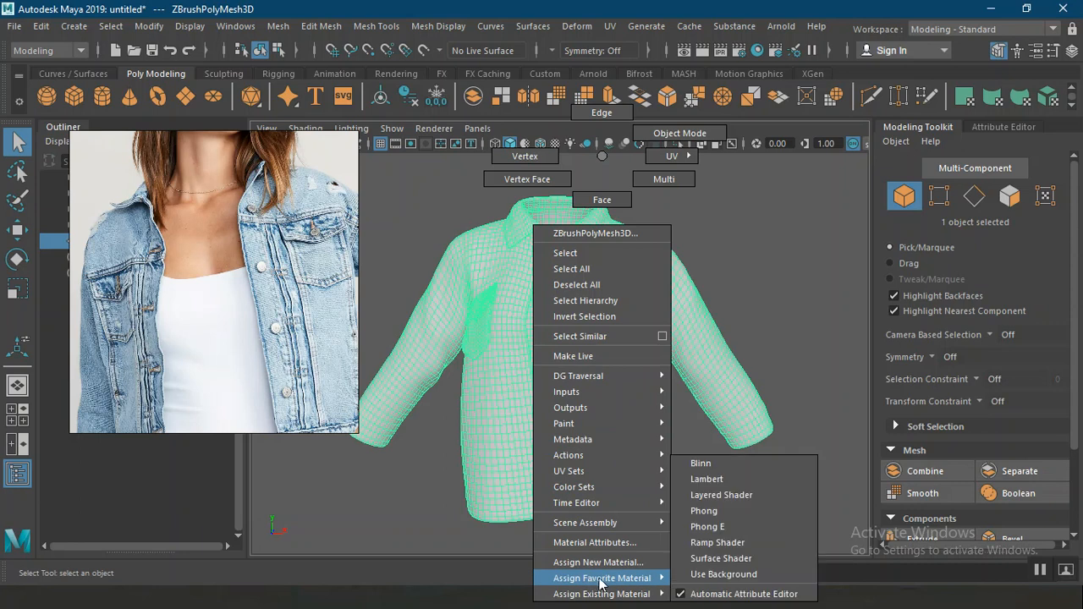
click(699, 464)
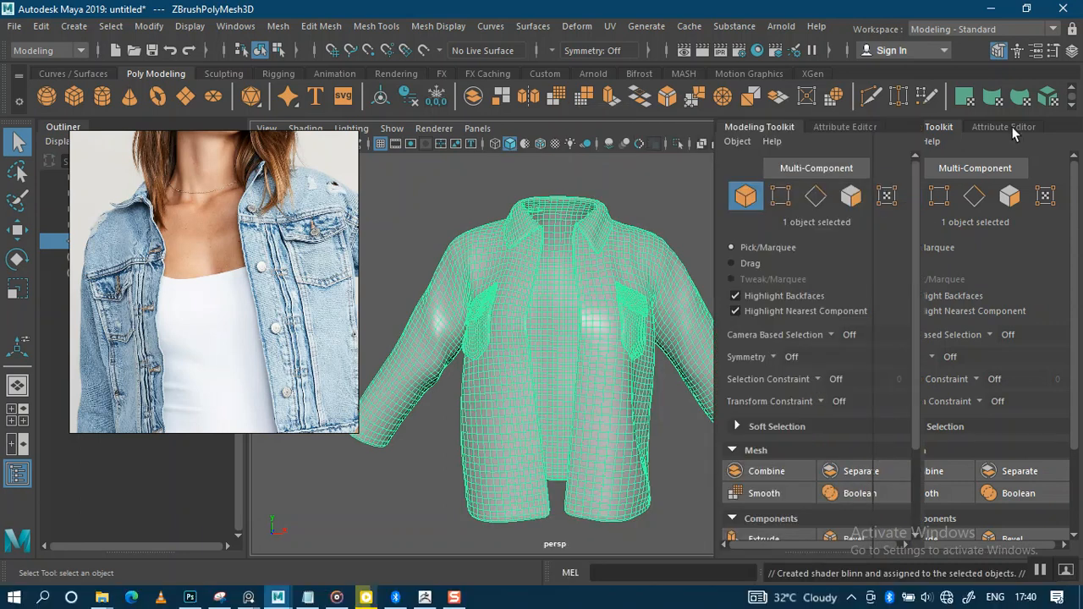
Darken the jacket's blinn1 material color to a dark grey
click(1007, 128)
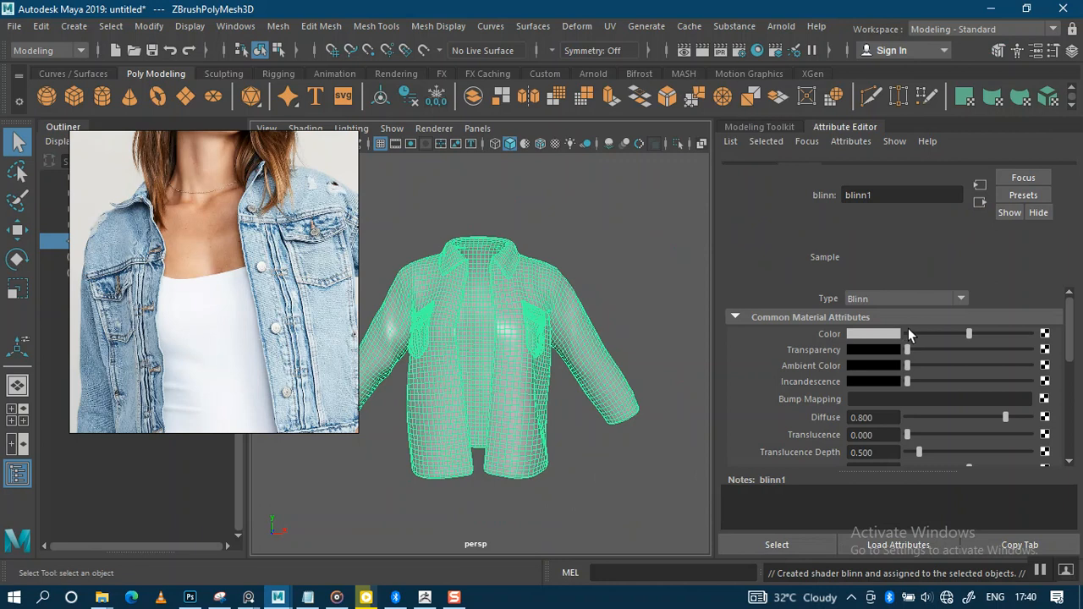
click(964, 170)
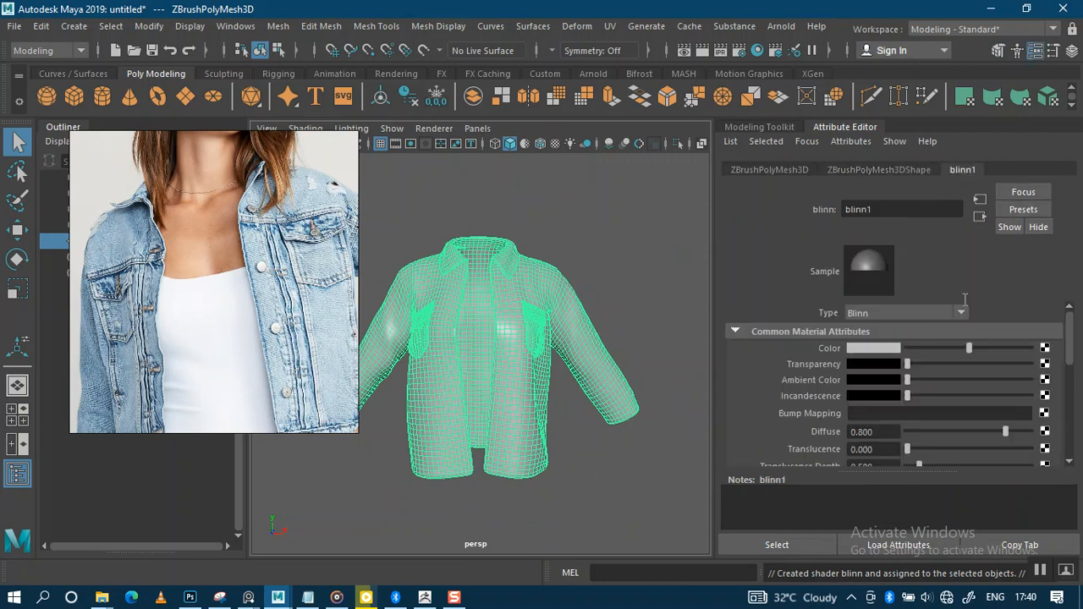
click(943, 348)
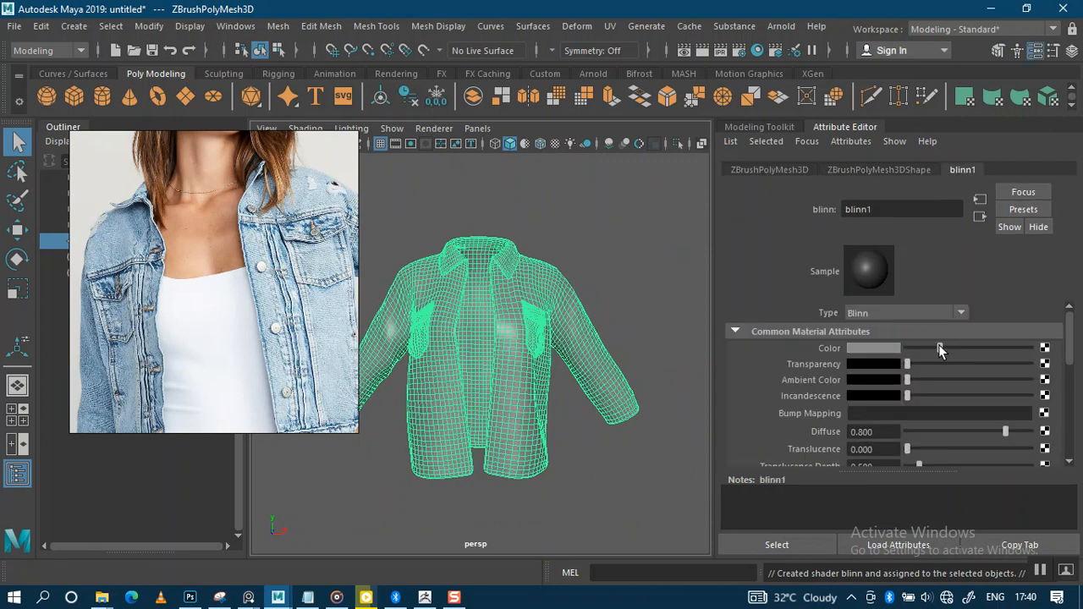
click(566, 235)
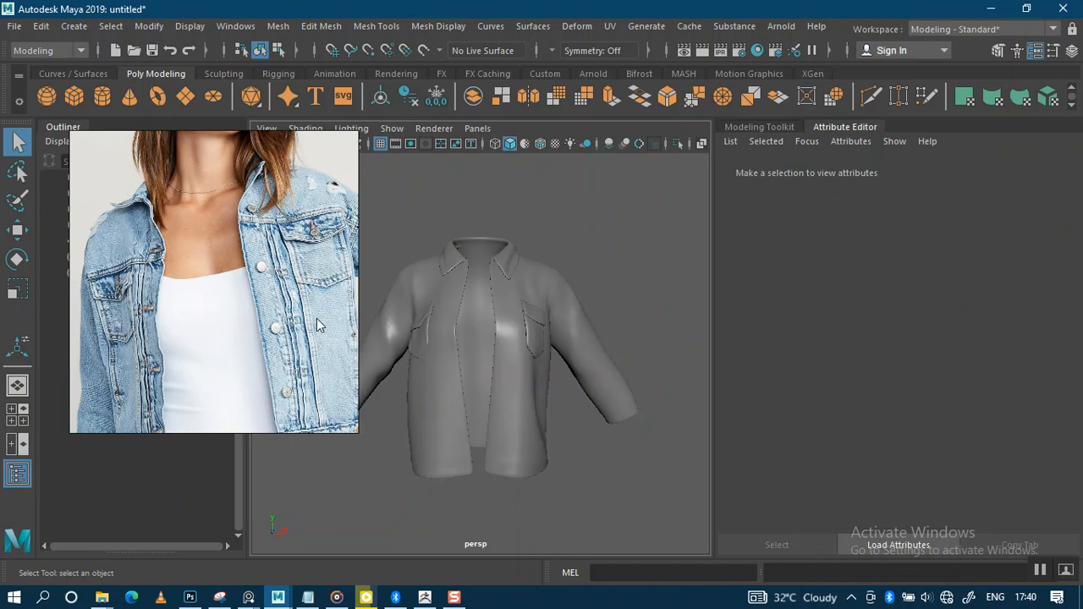
click(558, 348)
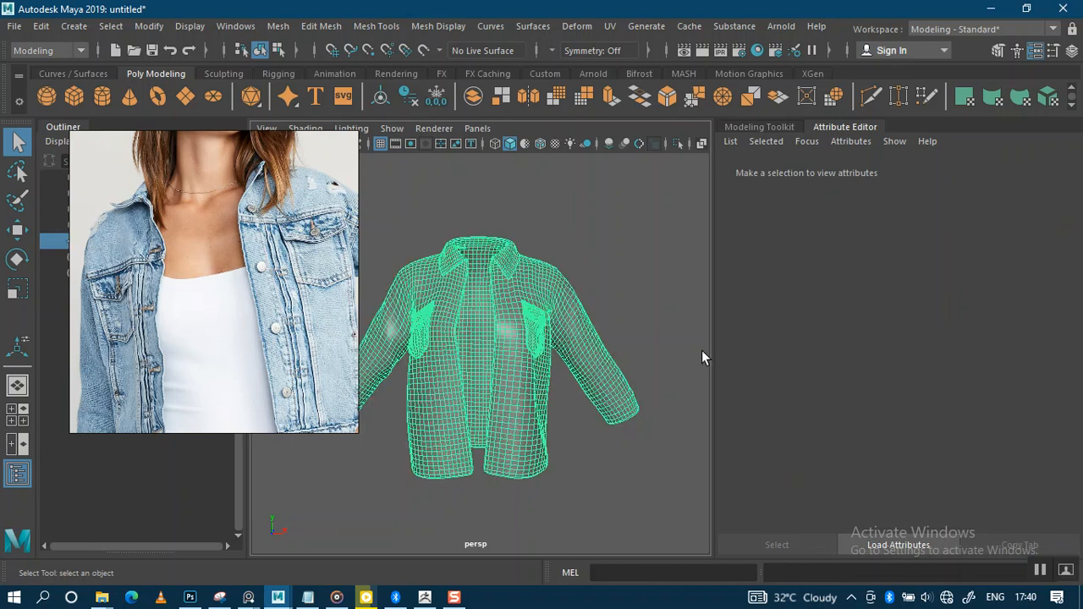
click(921, 347)
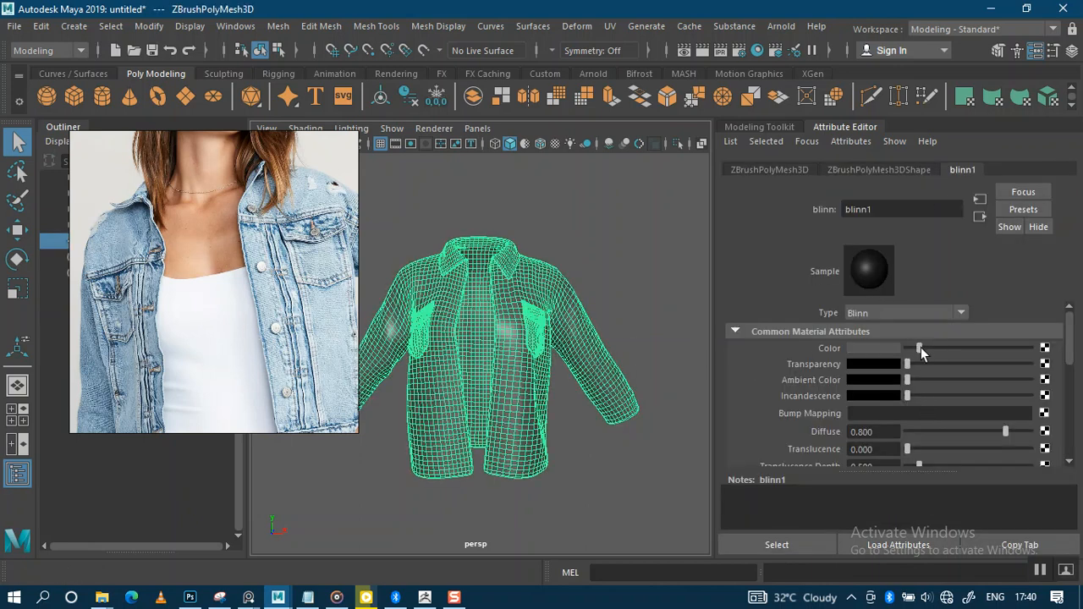
click(603, 272)
Move the reference board clear of the jacket and examine the close-up photo of the round metal JEANS button
right_drag(171, 296, 370, 315)
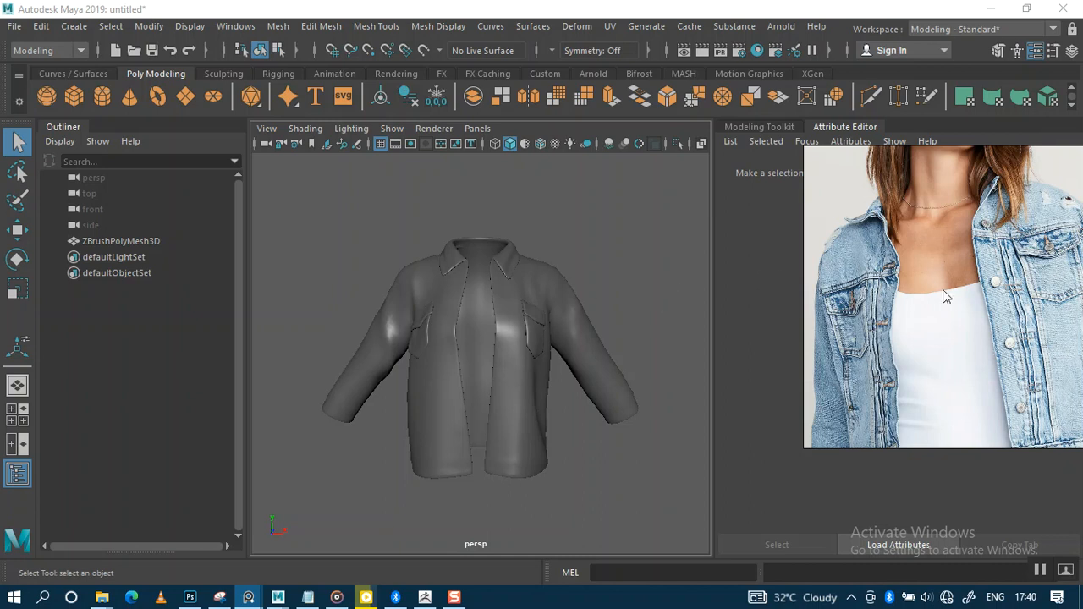
scroll(944, 291, down, 6)
right_drag(945, 303, 801, 314)
scroll(889, 306, down, 4)
scroll(891, 314, down, 4)
scroll(869, 295, up, 8)
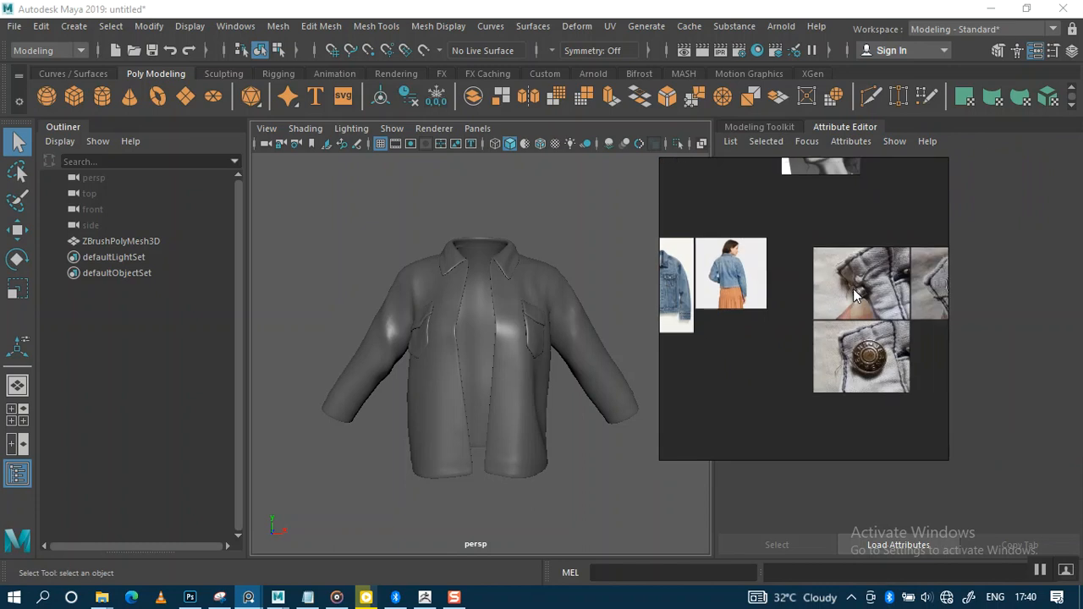
scroll(818, 309, up, 3)
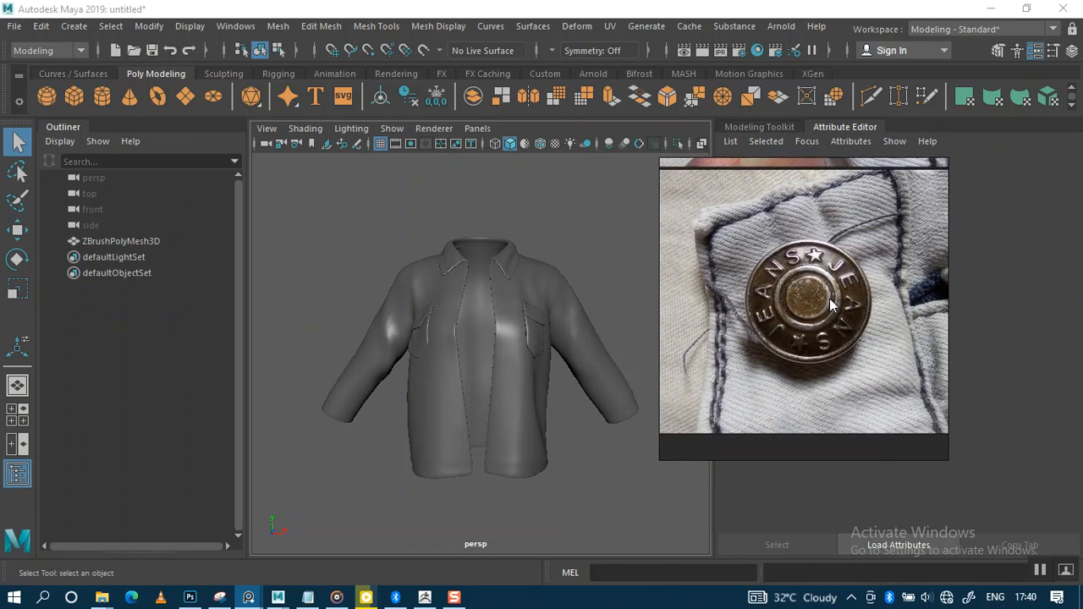
scroll(832, 306, up, 2)
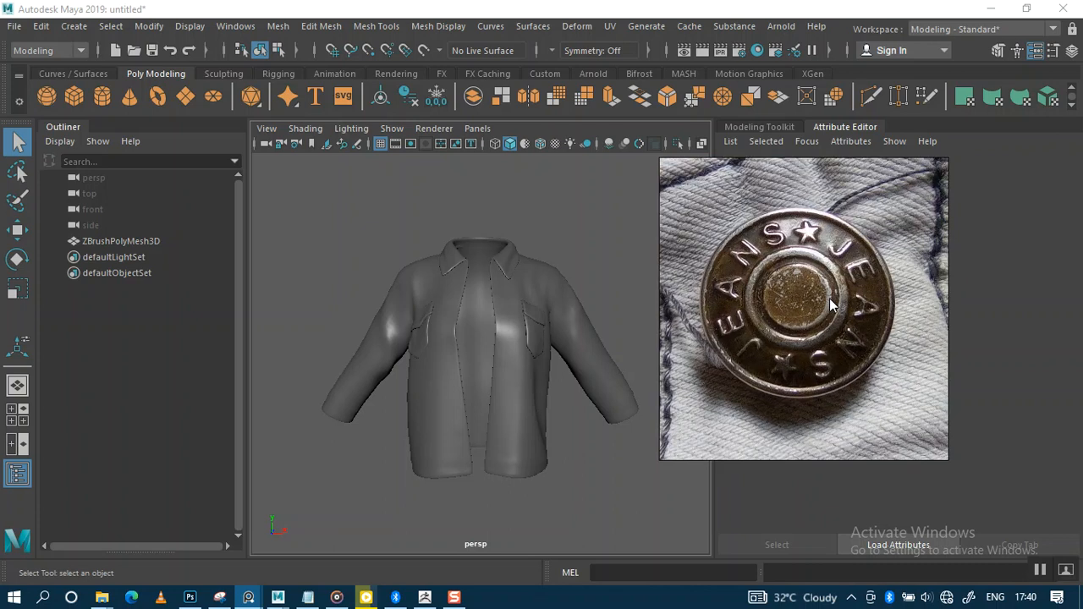
Zoom the JEANS button photo out slightly on the reference board and move the board farther away from the jacket
scroll(801, 311, down, 6)
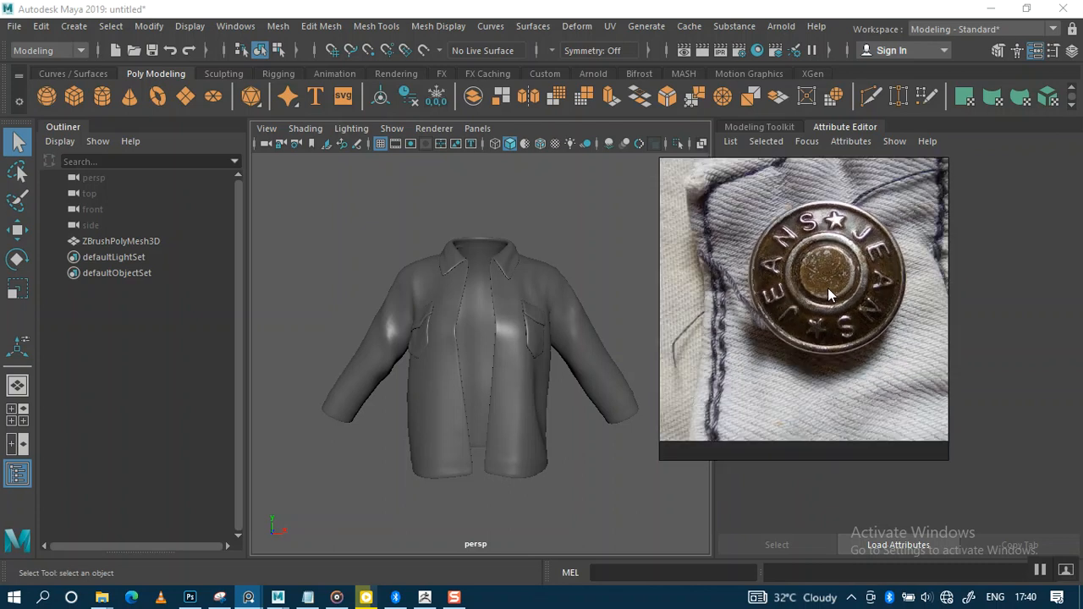
scroll(827, 288, up, 4)
scroll(469, 373, up, 2)
scroll(534, 351, down, 2)
alt+drag(523, 318, 525, 353)
right_drag(799, 332, 954, 306)
Frame the jacket in the orthographic views, switch to the full front view and hide its grid
alt+right_drag(575, 287, 580, 366)
alt+drag(582, 359, 583, 308)
alt+middle_drag(583, 307, 550, 293)
alt+right_drag(549, 293, 517, 294)
alt+drag(518, 294, 492, 297)
alt+right_drag(492, 298, 536, 330)
alt+drag(537, 330, 560, 349)
key(space)
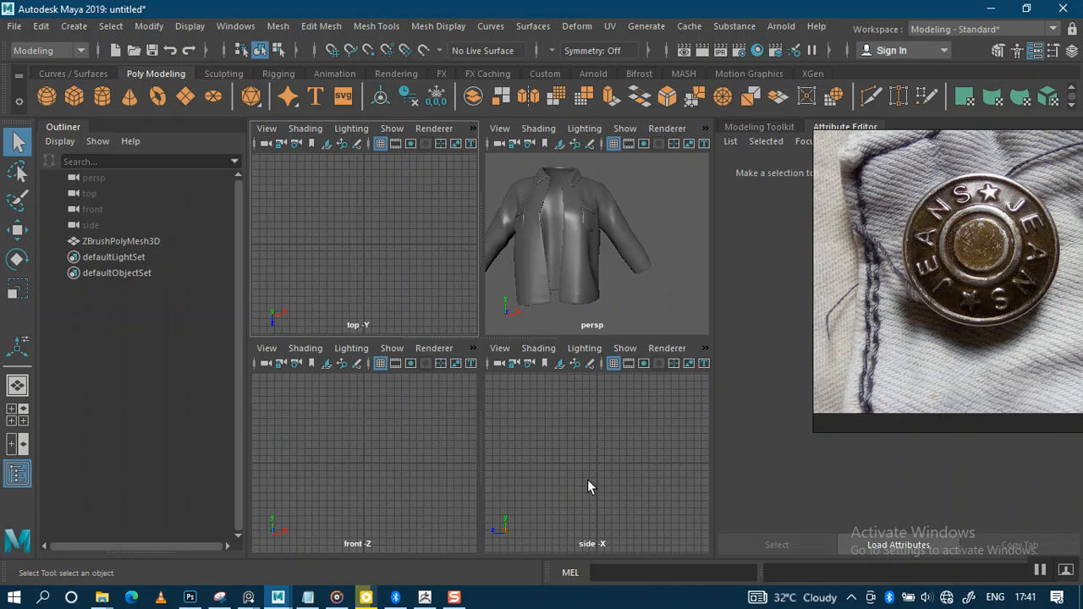
key(f)
key(f)
key(f)
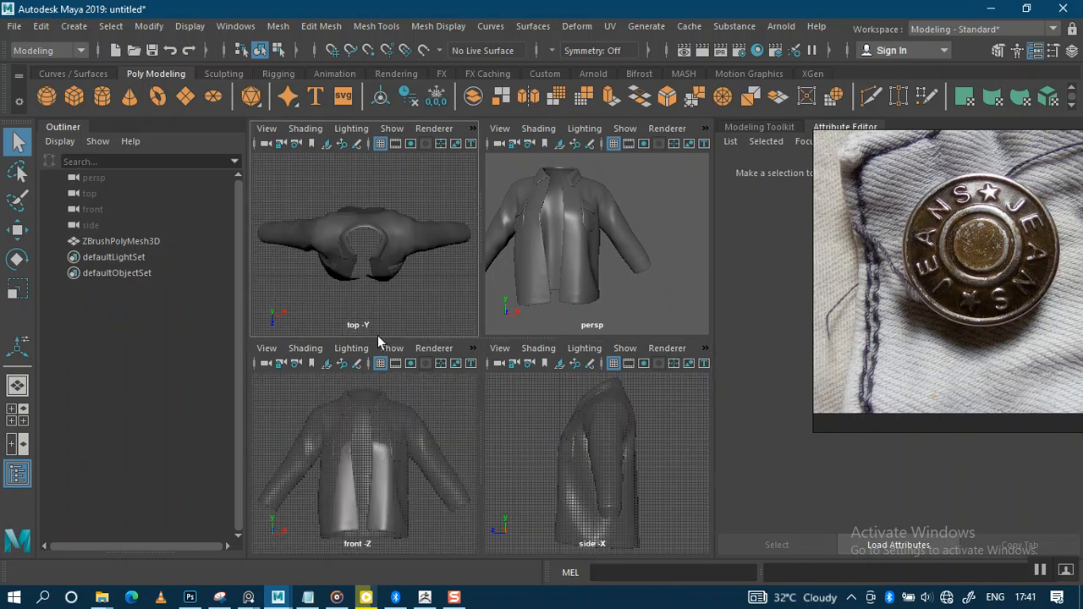
key(space)
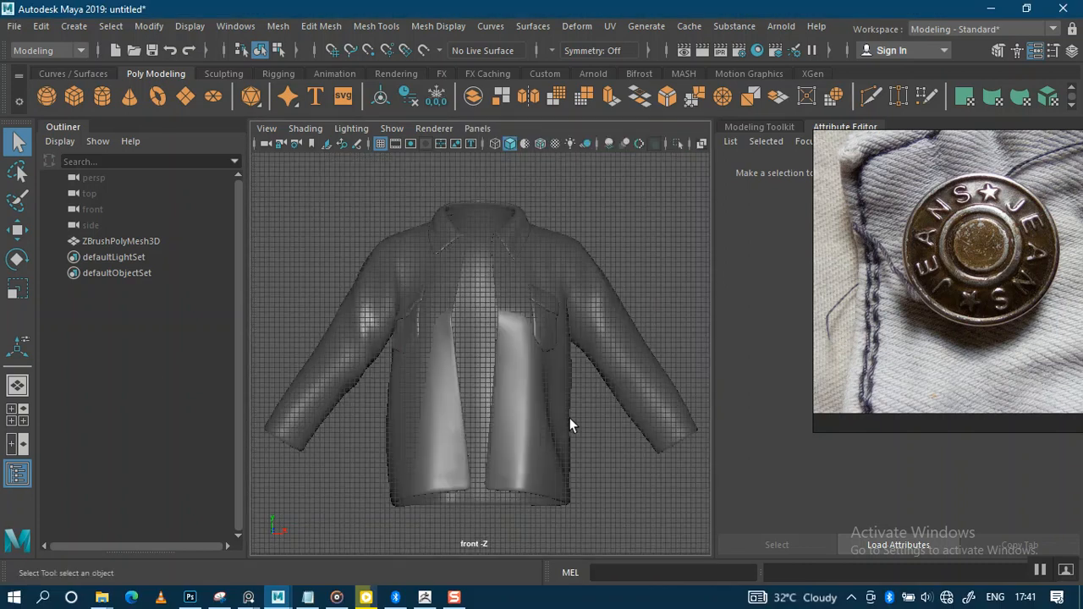
click(392, 127)
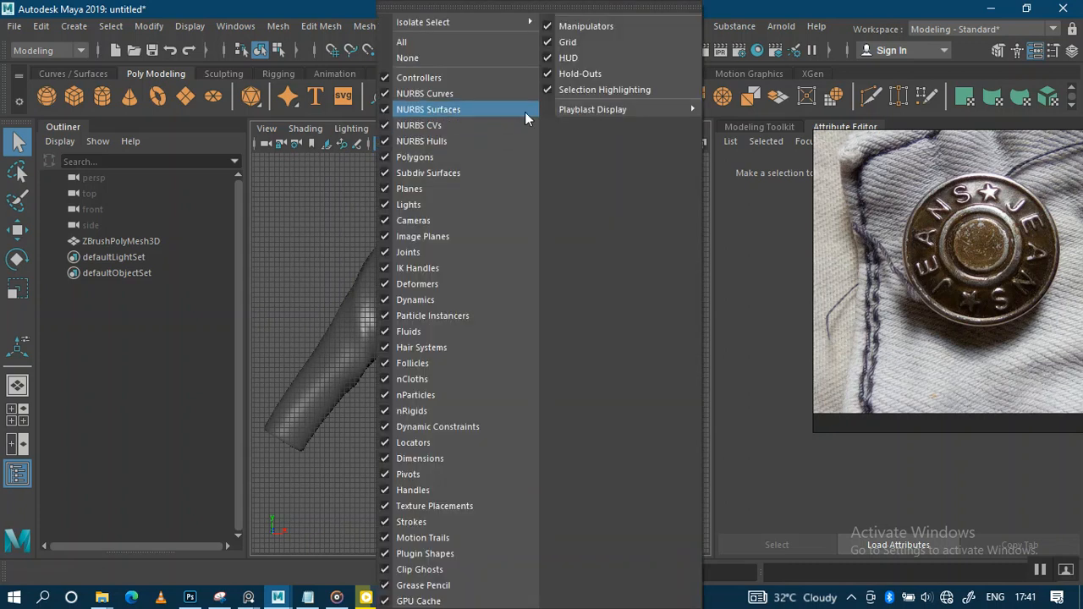
click(568, 43)
alt+right_drag(595, 320, 484, 241)
alt+middle_drag(481, 240, 360, 219)
alt+right_drag(364, 221, 644, 269)
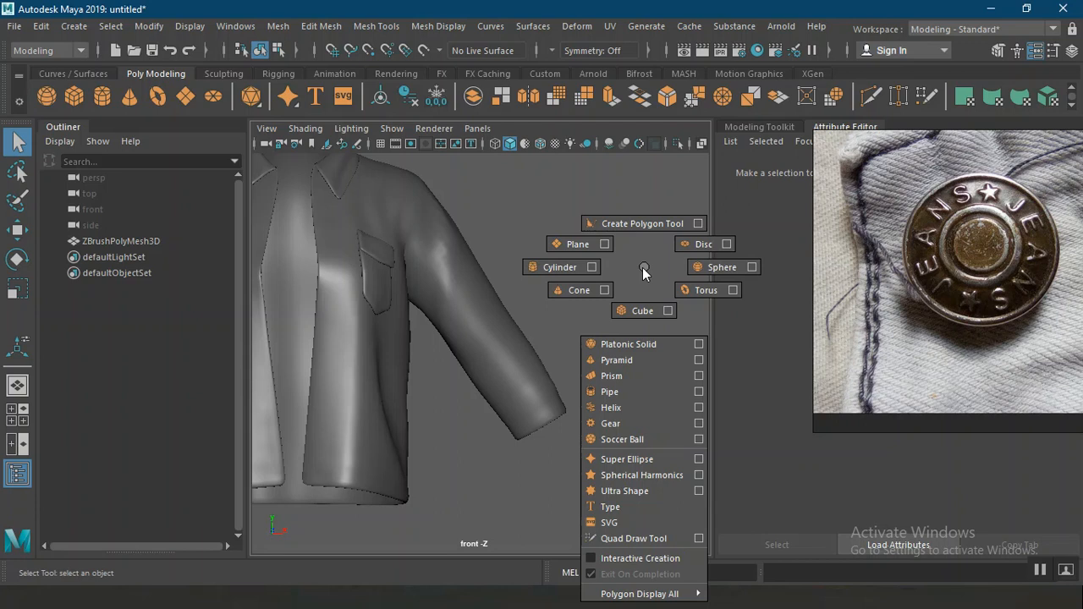
shift+right_drag(643, 268, 619, 313)
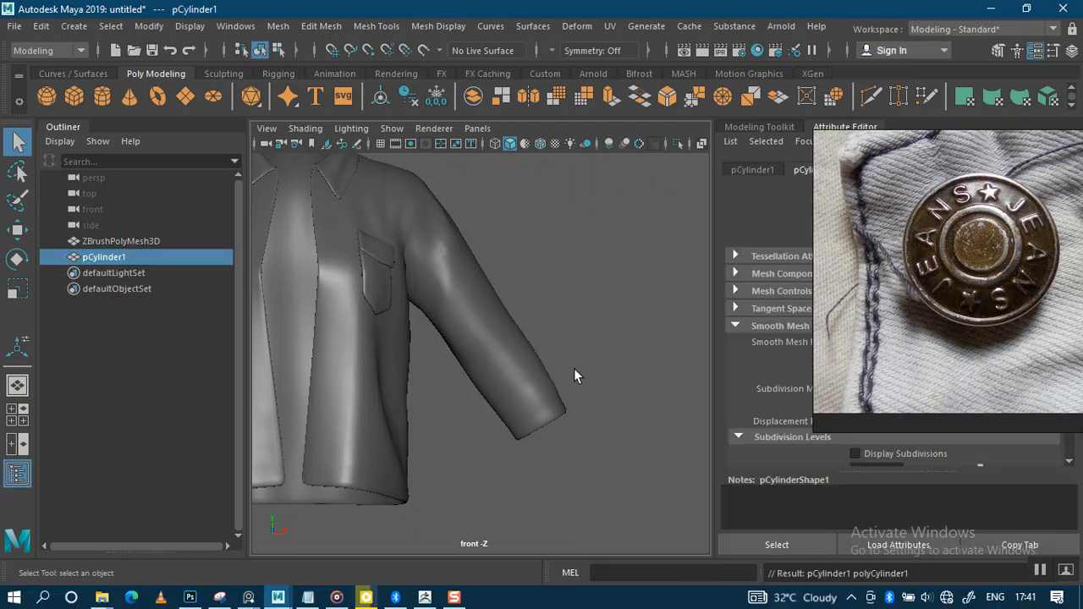
scroll(576, 360, down, 3)
scroll(576, 352, down, 5)
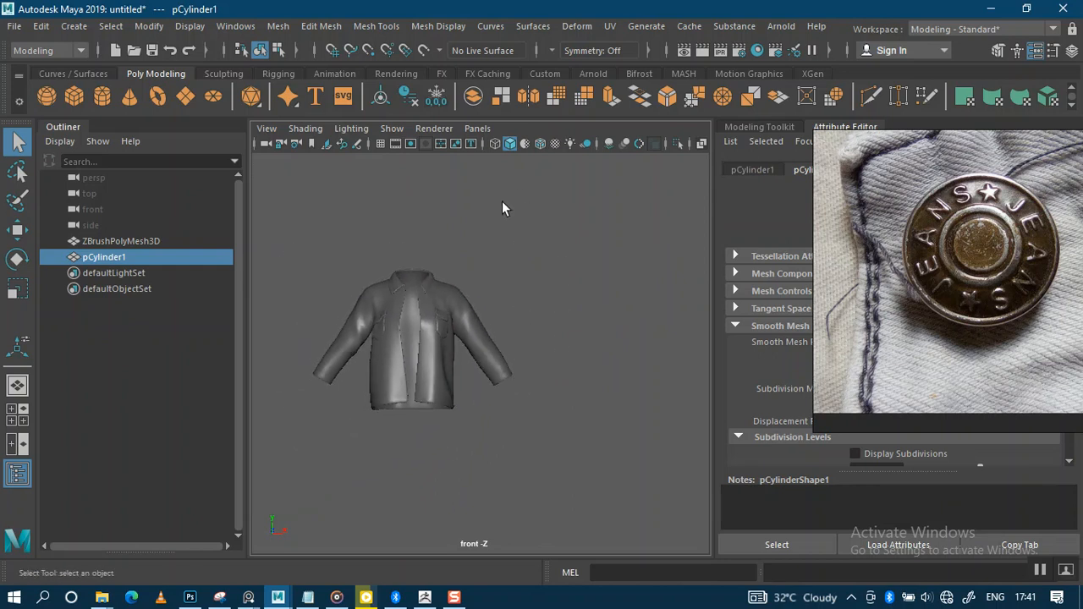
key(Delete)
key(ctrl+z)
key(Delete)
Enable interactive creation and draw a polygon cylinder about 1.2 in radius and 7.7 high between the jacket's body and sleeve
shift+right_drag(582, 320, 548, 550)
scroll(506, 307, up, 8)
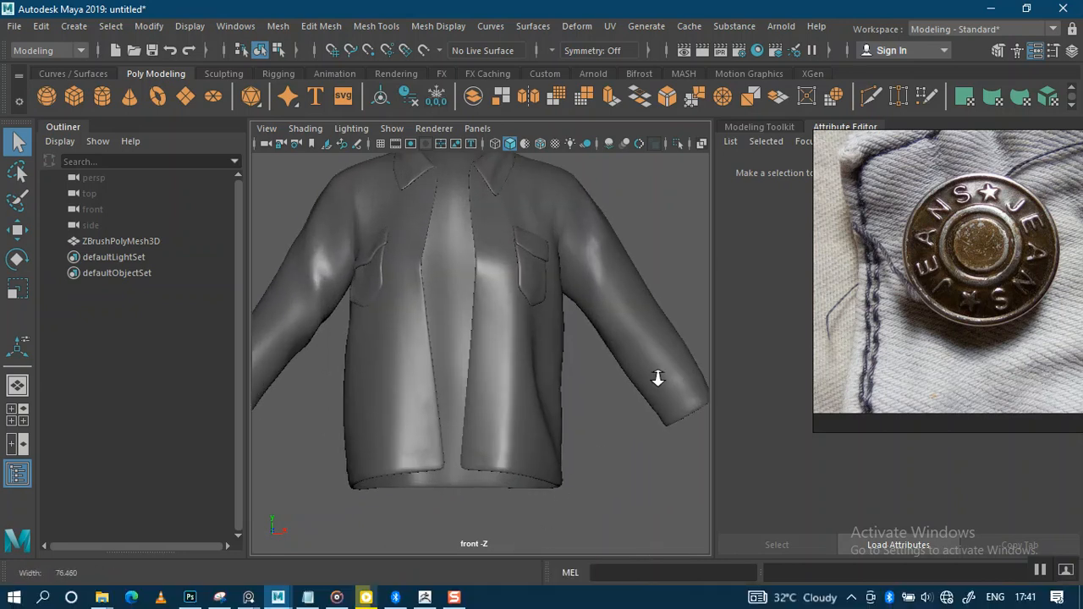
scroll(658, 378, up, 5)
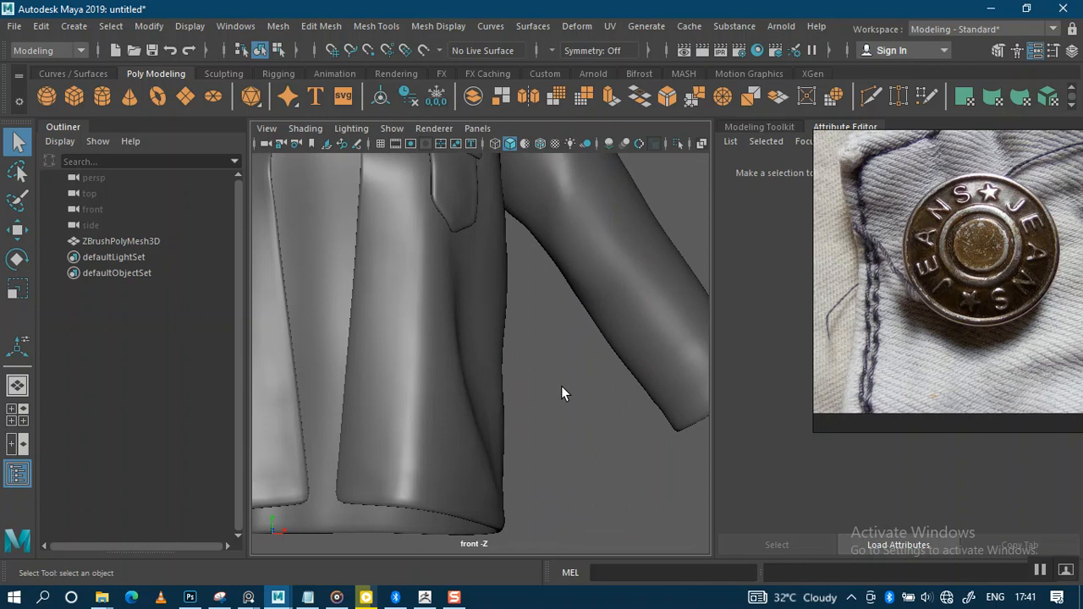
shift+right_drag(560, 377, 483, 267)
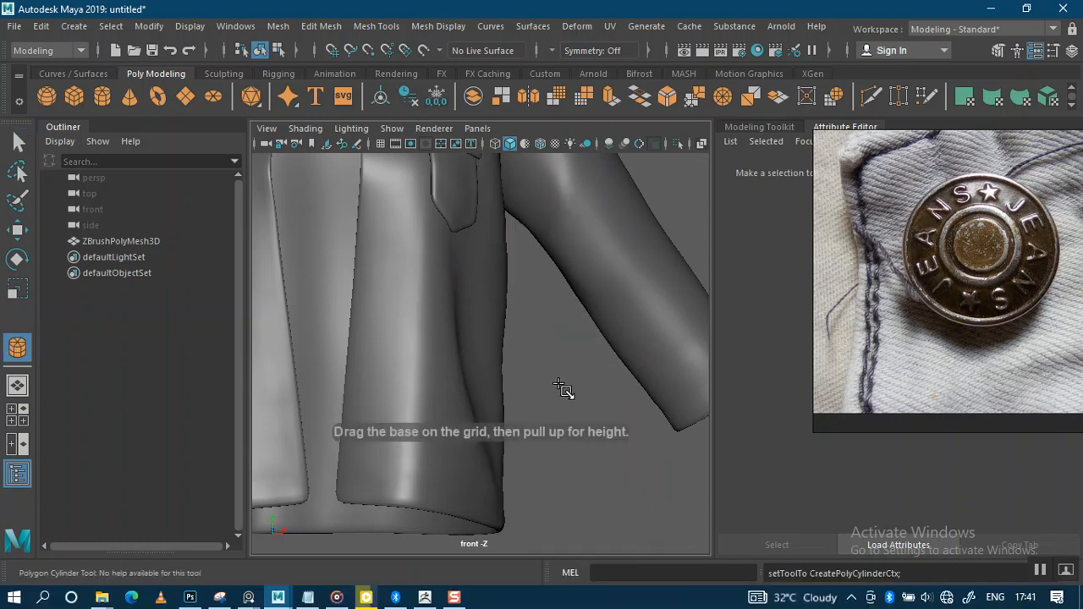
drag(566, 388, 594, 398)
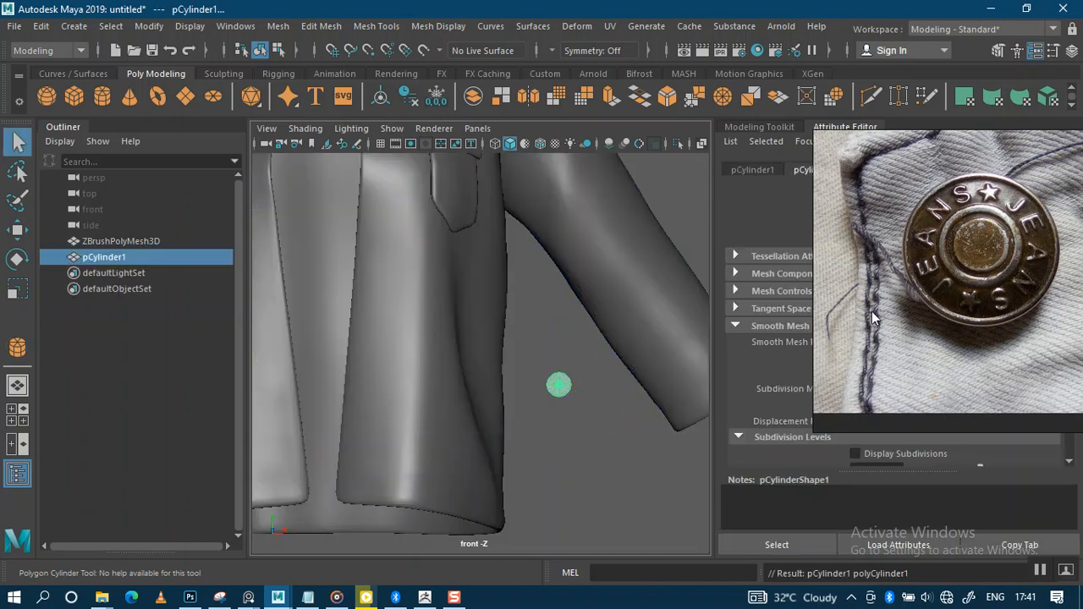
Set the new cylinder's axis subdivisions to 8
right_drag(453, 293, 181, 281)
alt+right_drag(585, 308, 613, 372)
alt+middle_drag(613, 372, 535, 298)
alt+right_drag(535, 298, 584, 550)
alt+middle_drag(597, 353, 519, 473)
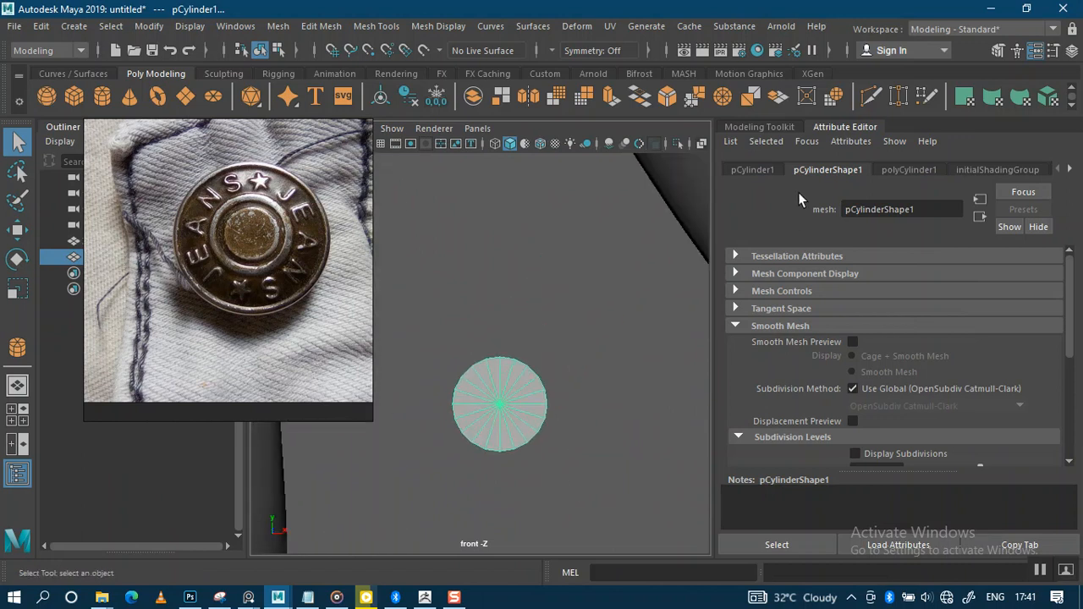
click(754, 171)
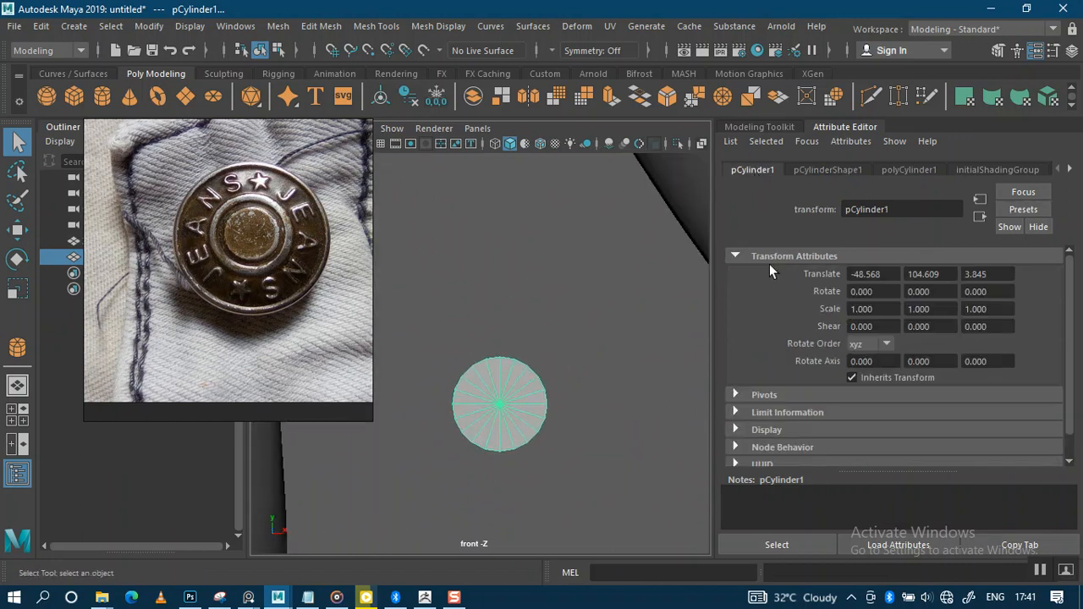
click(898, 168)
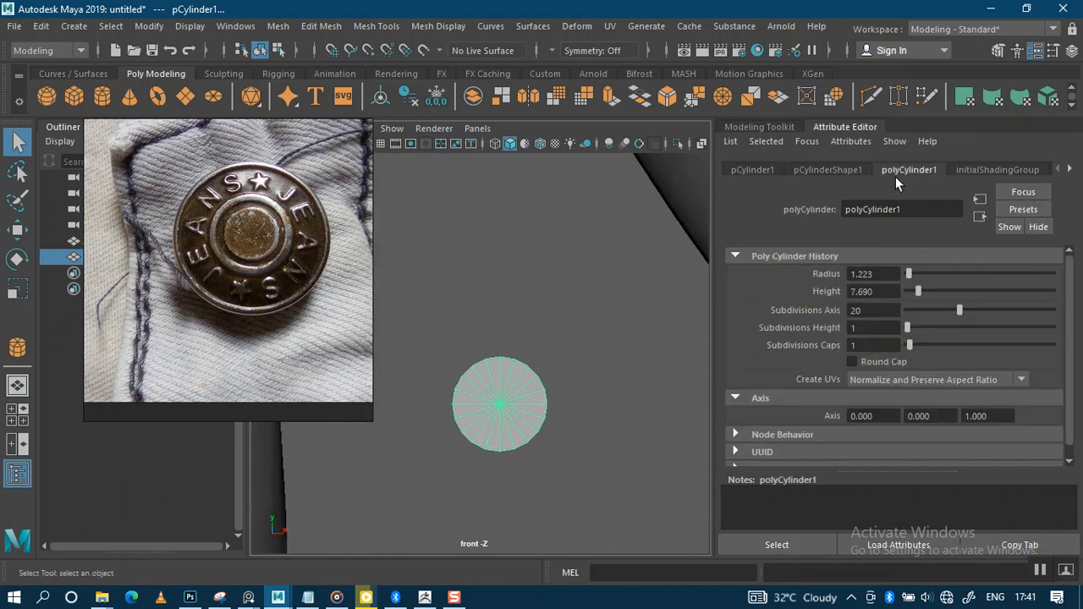
click(867, 311)
text(8)
key(Return)
Move the button reference photo completely off the front viewport, keeping it beside the octagonal cylinder
alt+right_drag(576, 356, 565, 457)
alt+middle_drag(571, 383, 580, 302)
alt+right_drag(580, 301, 587, 381)
alt+middle_drag(609, 353, 567, 355)
alt+right_drag(562, 327, 523, 283)
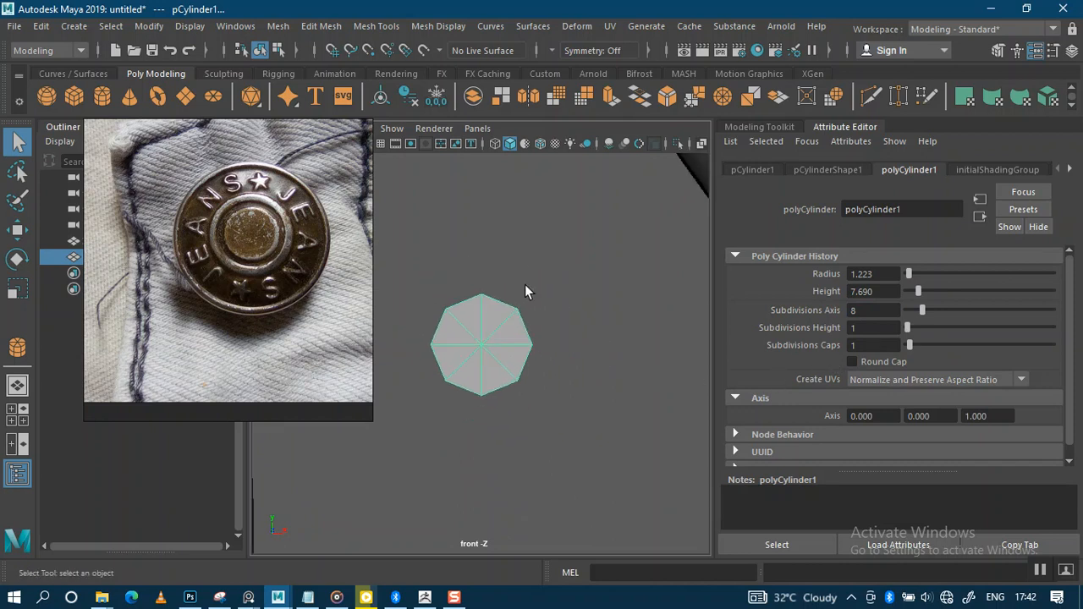
alt+middle_drag(523, 283, 535, 294)
right_drag(303, 272, 172, 289)
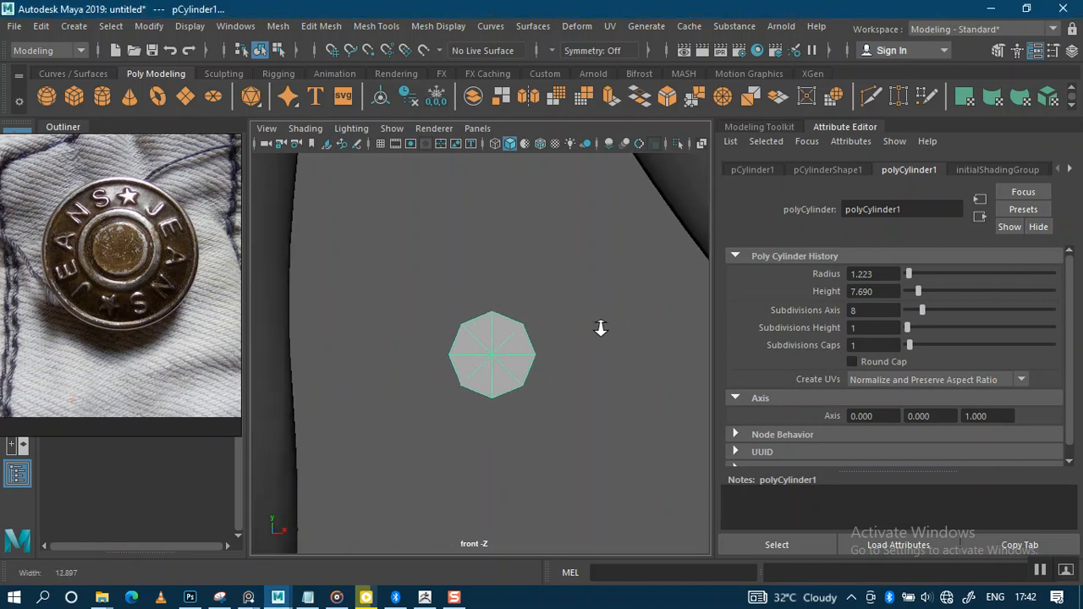
Delete the cylinder's side faces and back cap using the top view, keeping only the octagonal front cap
key(space)
alt+right_drag(411, 282, 423, 296)
alt+middle_drag(397, 272, 351, 251)
alt+right_drag(351, 251, 435, 336)
alt+middle_drag(435, 336, 360, 275)
alt+right_drag(383, 183, 390, 257)
alt+middle_drag(389, 257, 381, 186)
alt+right_drag(384, 256, 403, 271)
alt+middle_drag(403, 238, 389, 259)
right_drag(392, 260, 373, 207)
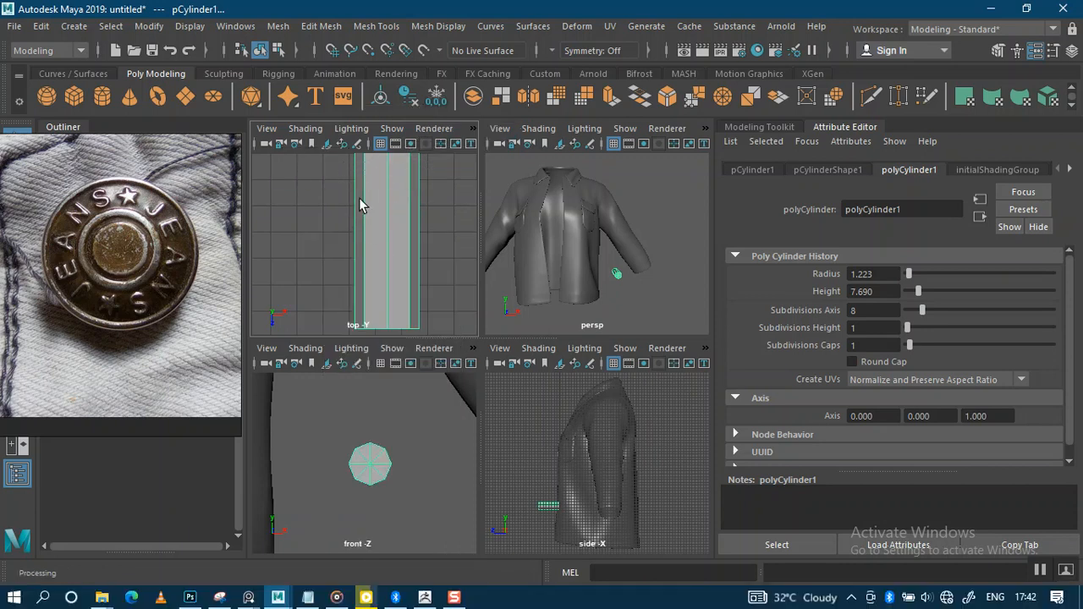
alt+right_drag(406, 234, 364, 216)
drag(366, 209, 427, 241)
key(Delete)
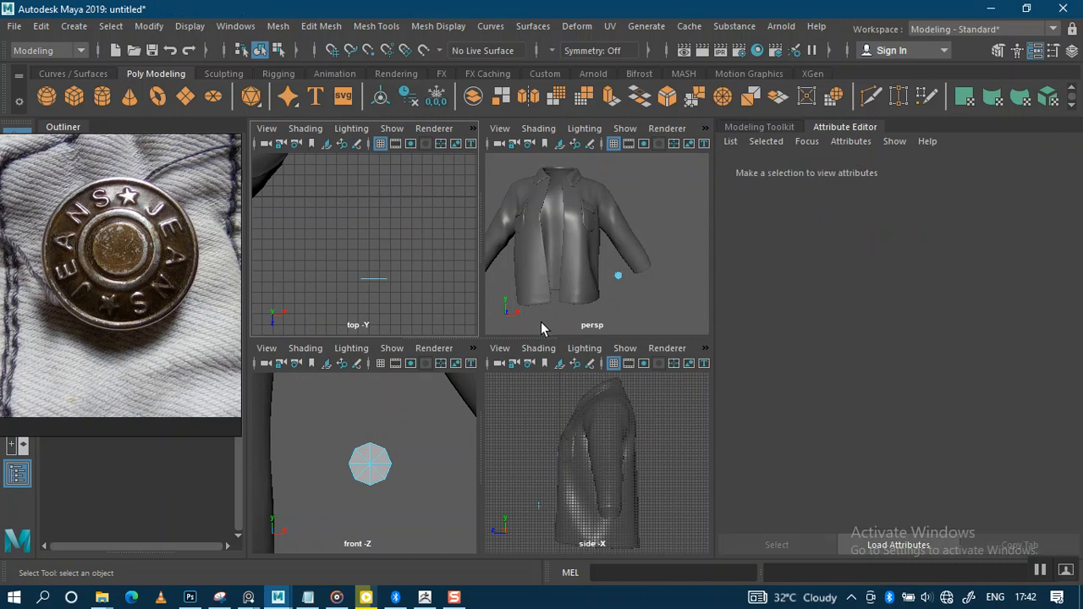
Multi-Cut two horizontal lines across the octagonal cap, joining the midpoints of the upper diagonal edges and of the lower ones
key(space)
alt+right_drag(505, 412, 566, 231)
shift+right_drag(517, 344, 429, 354)
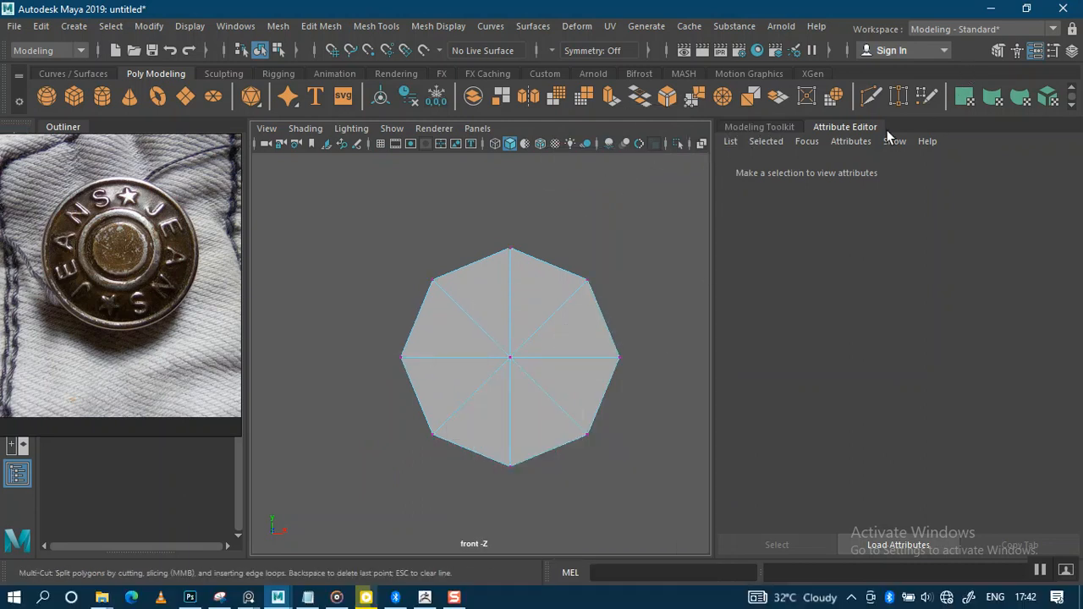
click(761, 126)
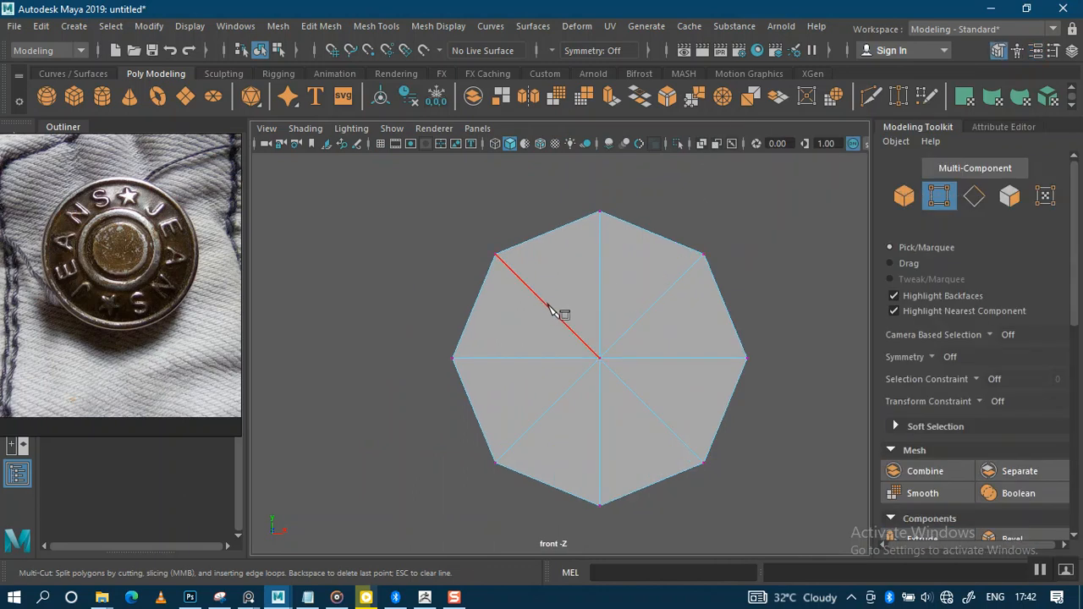
click(547, 305)
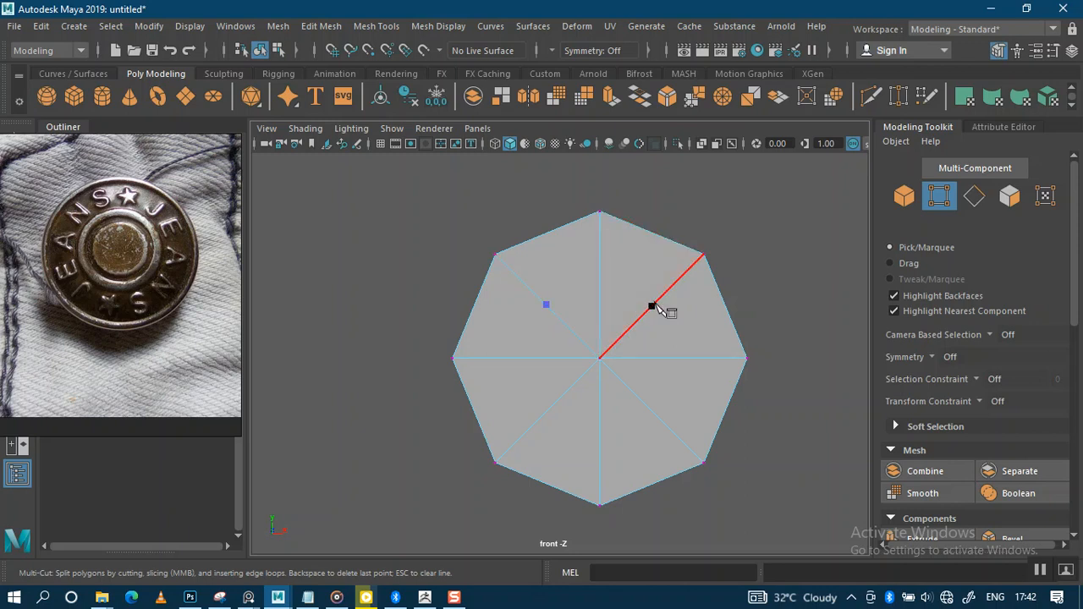
click(652, 306)
key(Return)
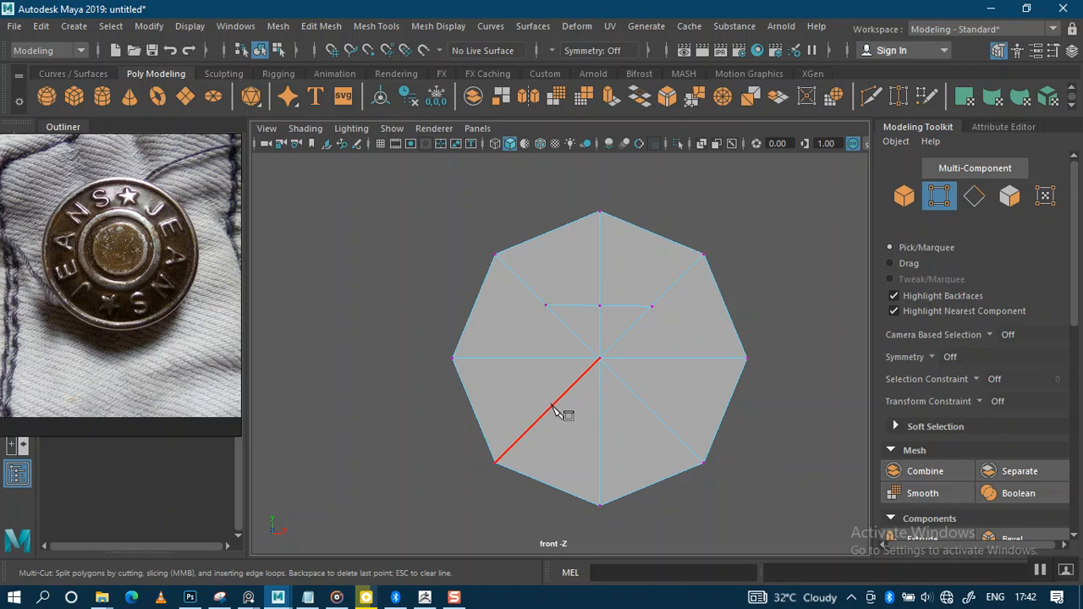
click(551, 408)
click(650, 411)
key(Return)
Connect the ends of the two horizontal cuts vertically on both sides, completing a square inside the octagon
click(549, 409)
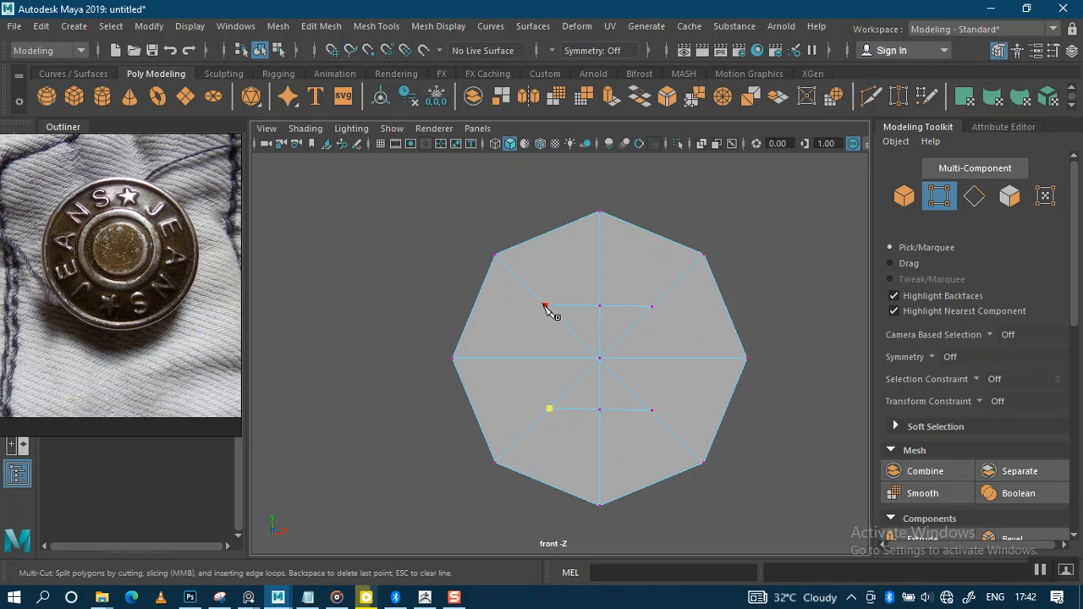
click(546, 305)
right_click(548, 307)
click(651, 308)
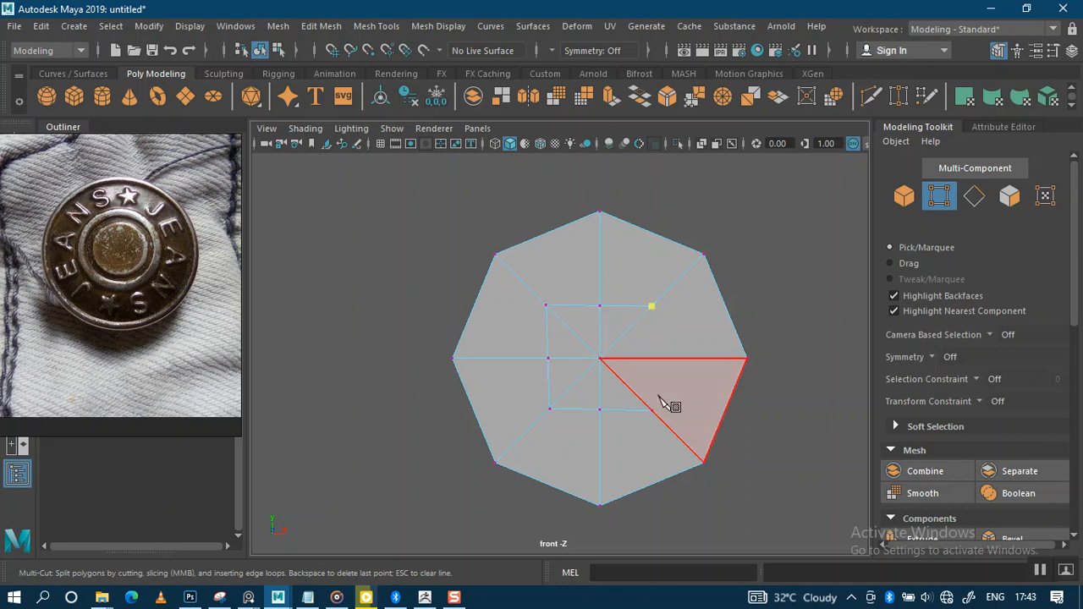
click(657, 410)
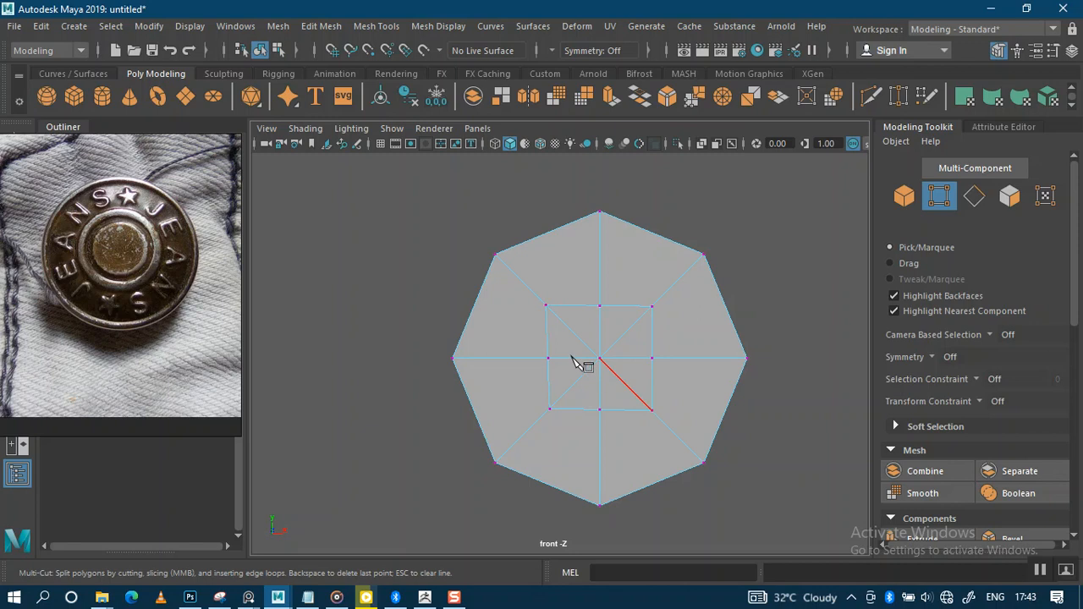
Flatten the vertex columns on both vertical sides of the inner square by scaling each horizontally
key(w)
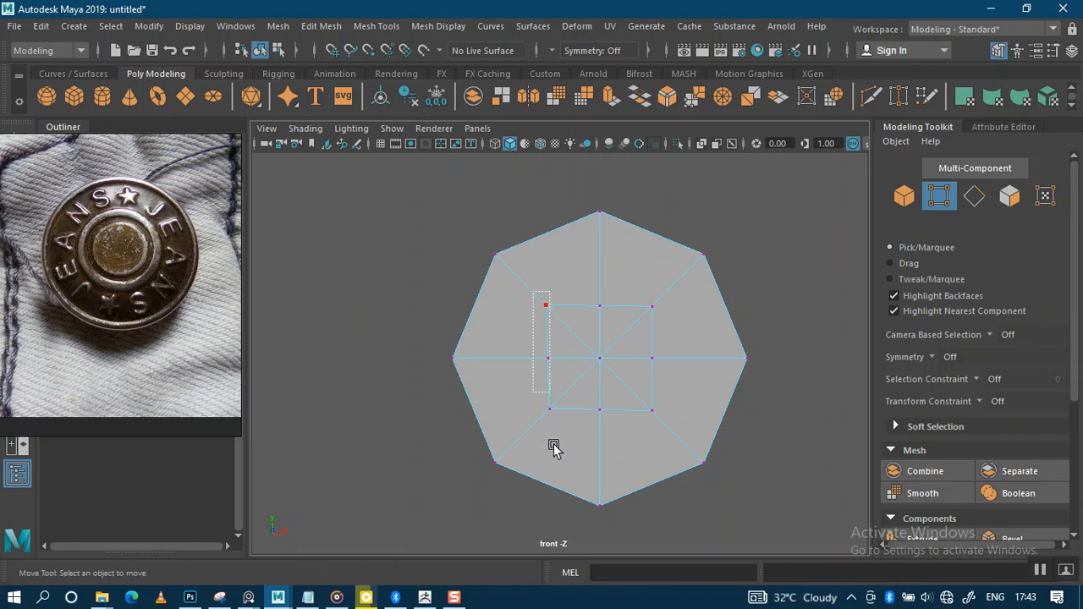
drag(526, 285, 564, 470)
key(r)
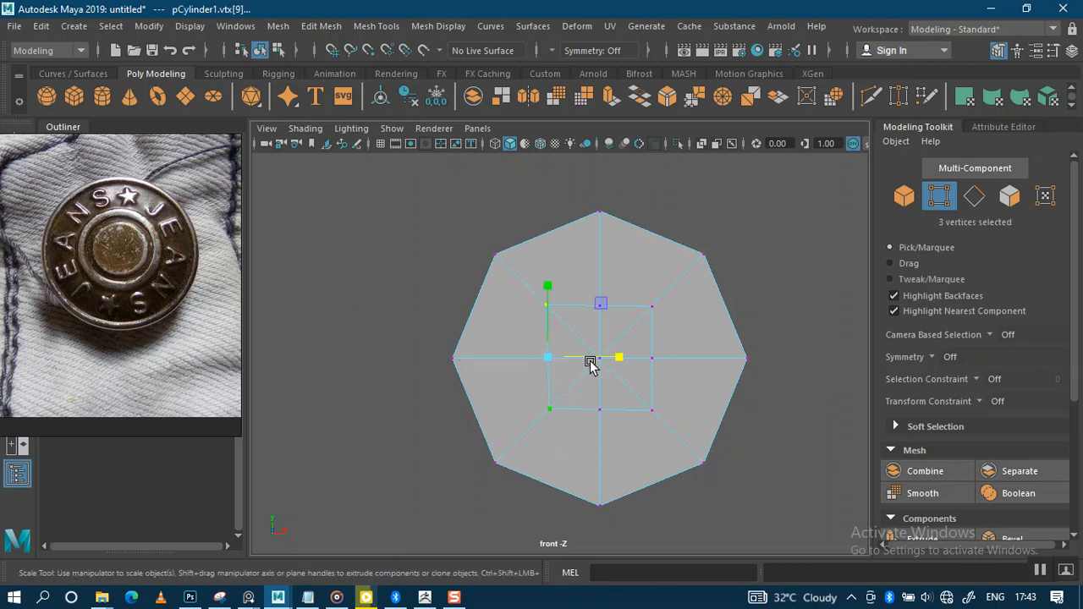
drag(617, 361, 419, 367)
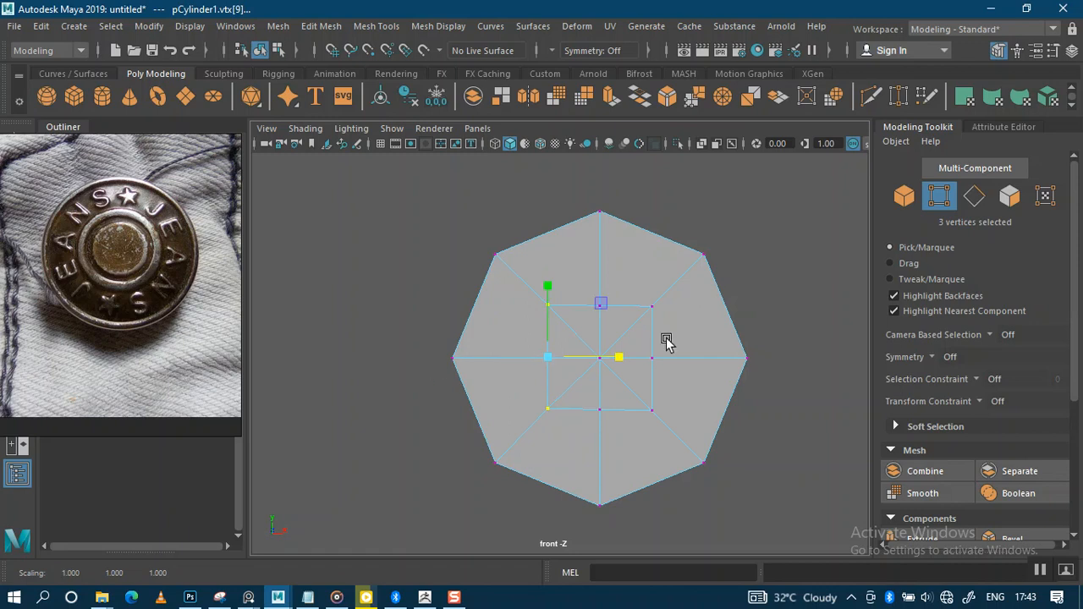
drag(640, 290, 670, 458)
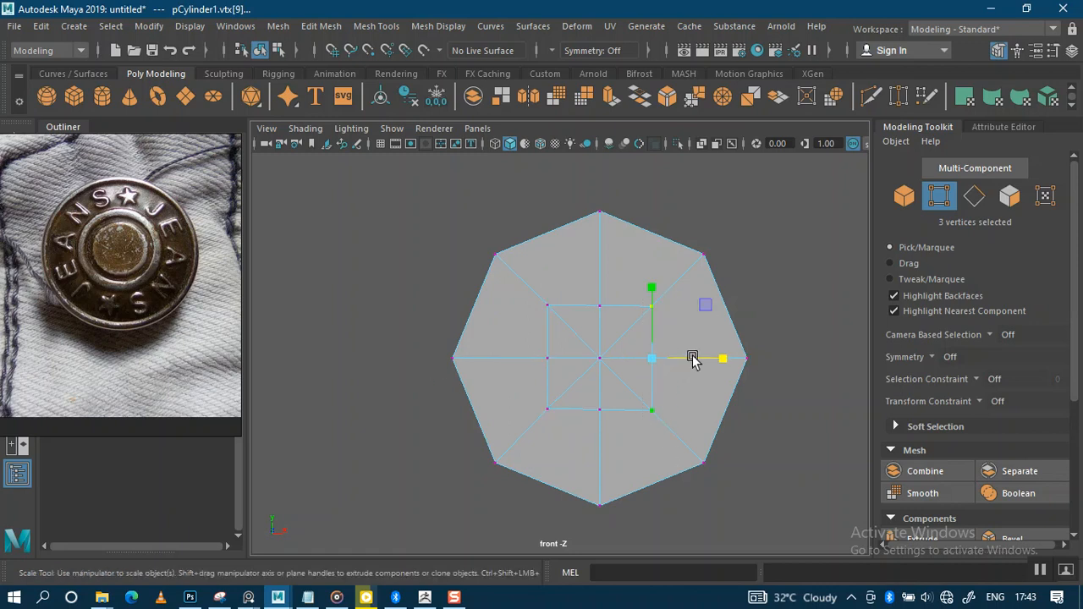
click(718, 358)
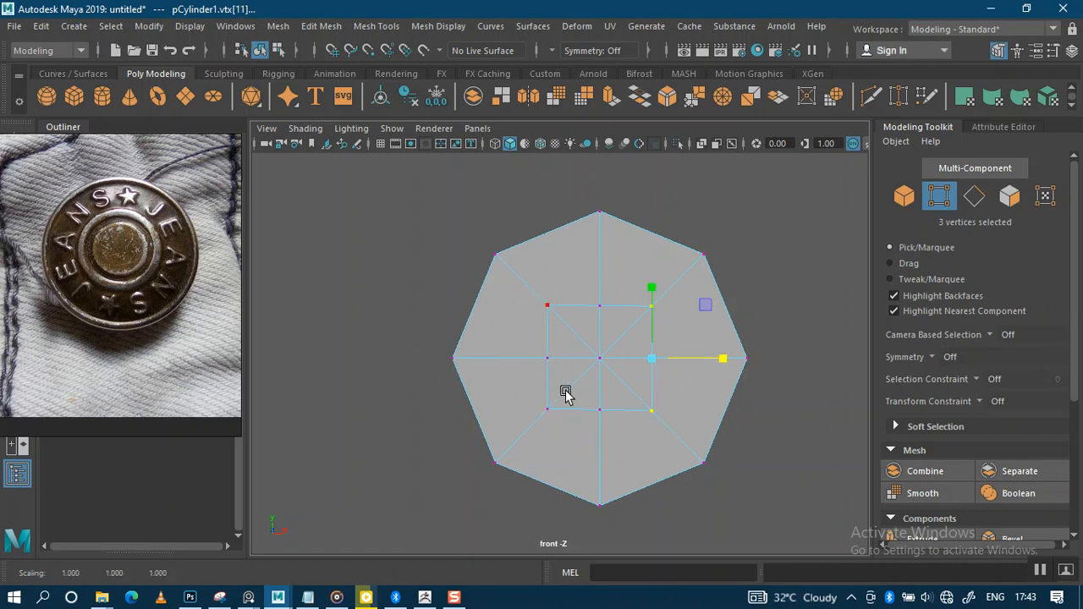
Delete the four diagonal edges inside the inner square of the octagonal cap
key(q)
right_drag(600, 357, 593, 116)
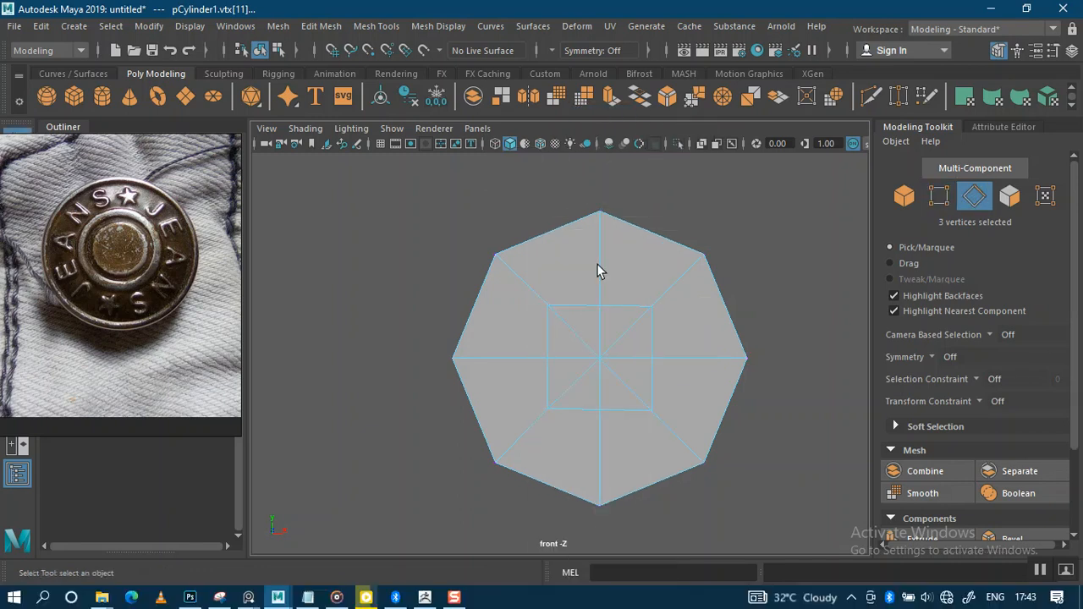
click(590, 337)
shift+click(639, 336)
shift+click(634, 387)
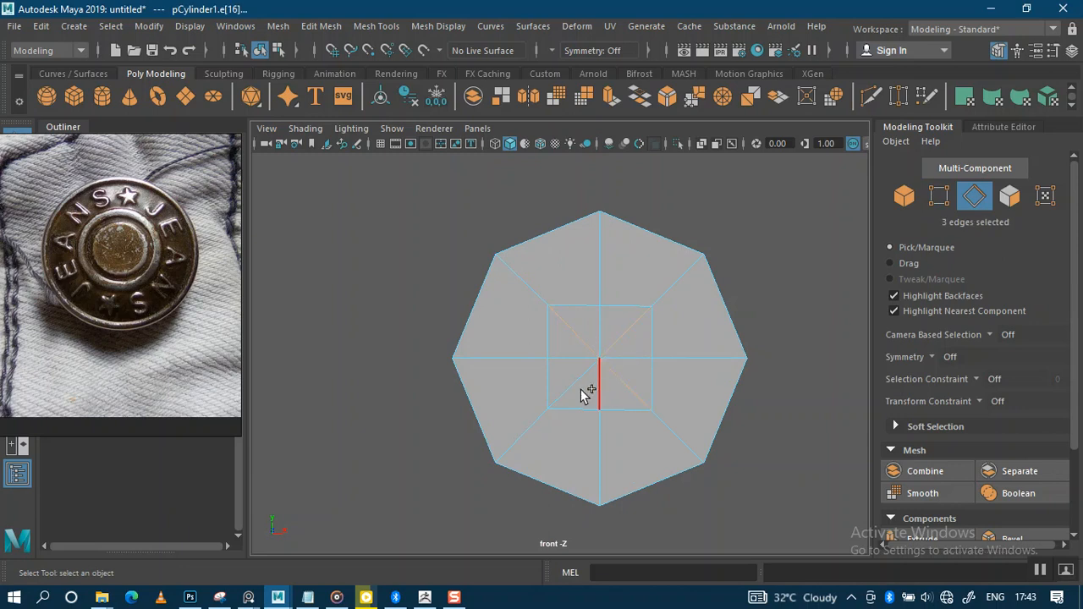
shift+click(584, 387)
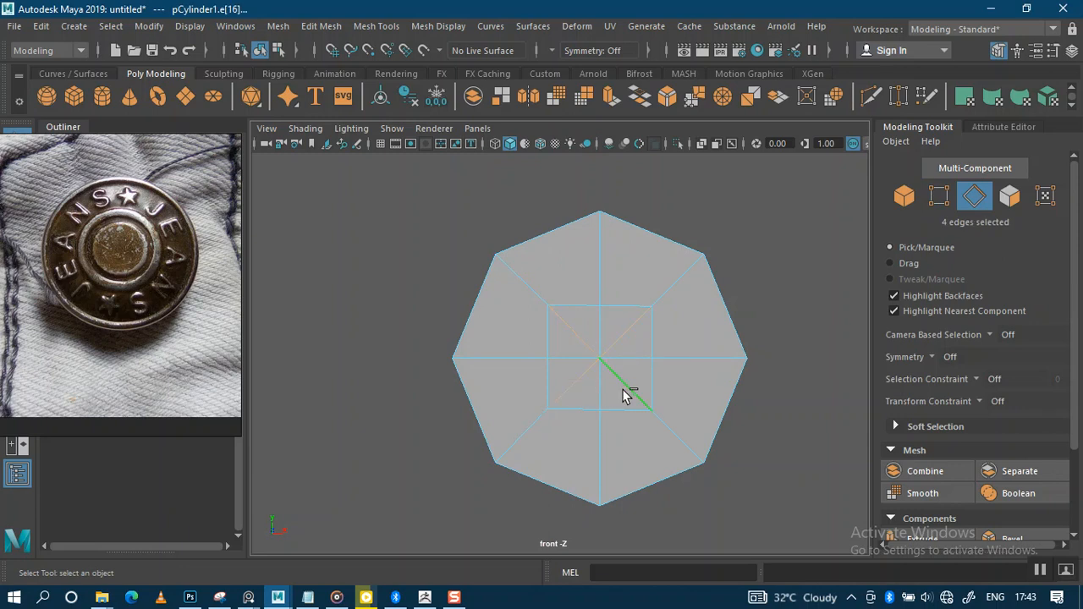
key(ctrl+Delete)
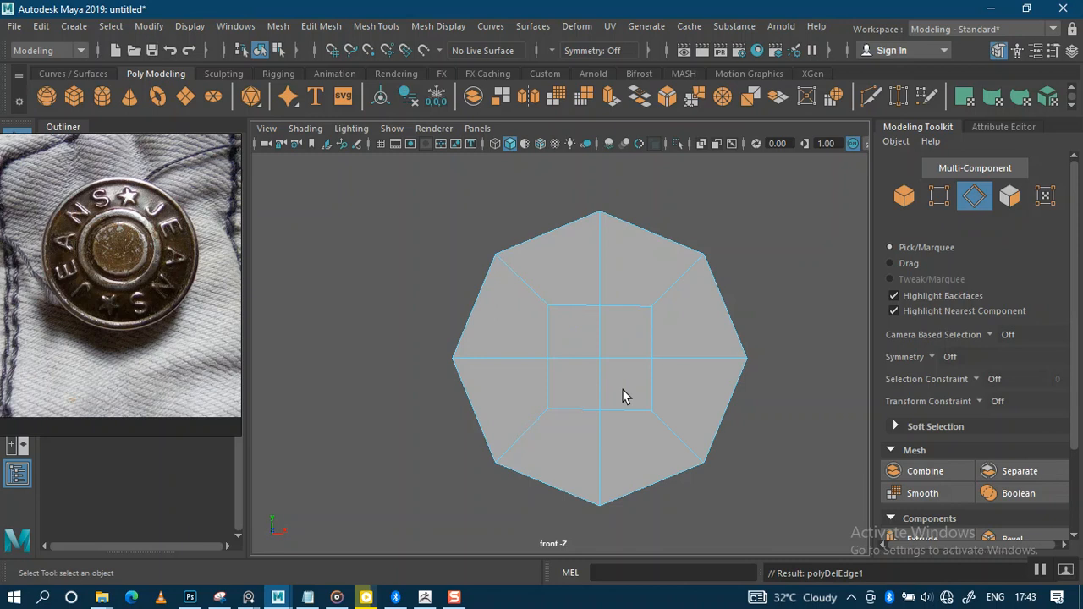
Enlarge the inner square of the octagonal cap by scaling its eight edges uniformly about the centre
alt+middle_drag(602, 408, 597, 355)
alt+right_drag(597, 355, 624, 334)
alt+middle_drag(624, 333, 604, 404)
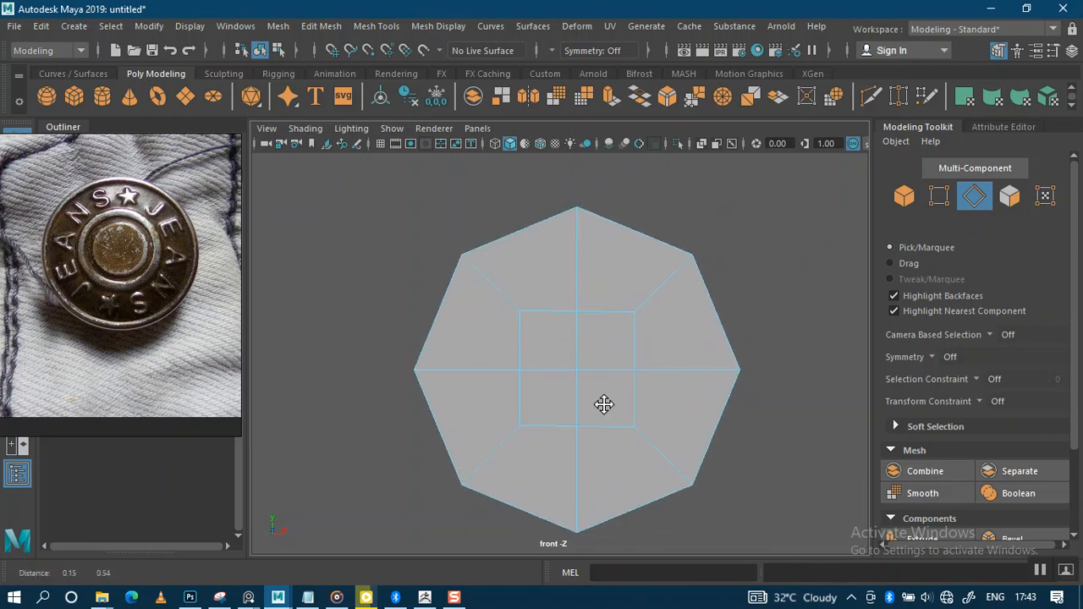
double_click(613, 313)
shift+click(635, 347)
shift+click(636, 413)
shift+click(622, 426)
shift+click(524, 384)
shift+click(522, 355)
key(r)
shift+click(545, 424)
drag(575, 376, 598, 381)
scroll(660, 296, down, 4)
scroll(667, 327, up, 5)
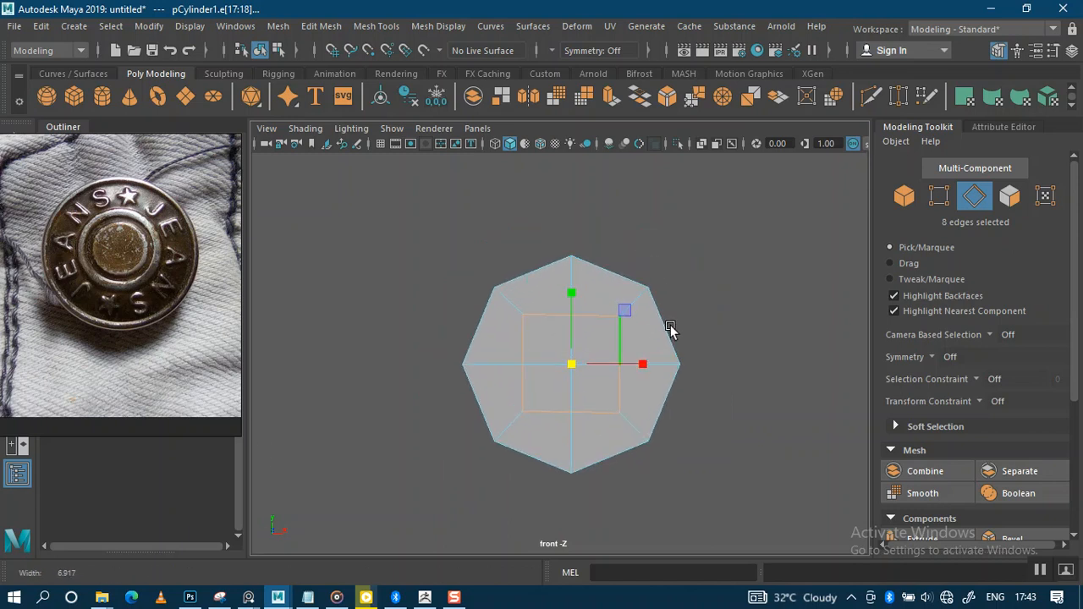
Darken the color of the lambert1 material to a mid grey in the mesh's attributes
right_click(729, 267)
click(807, 133)
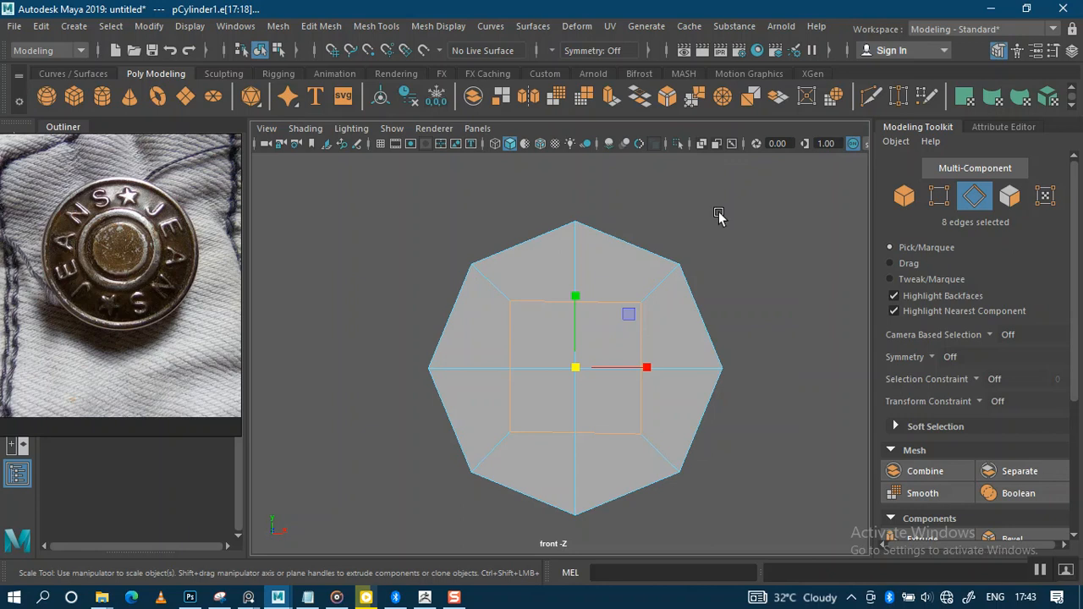
click(1004, 126)
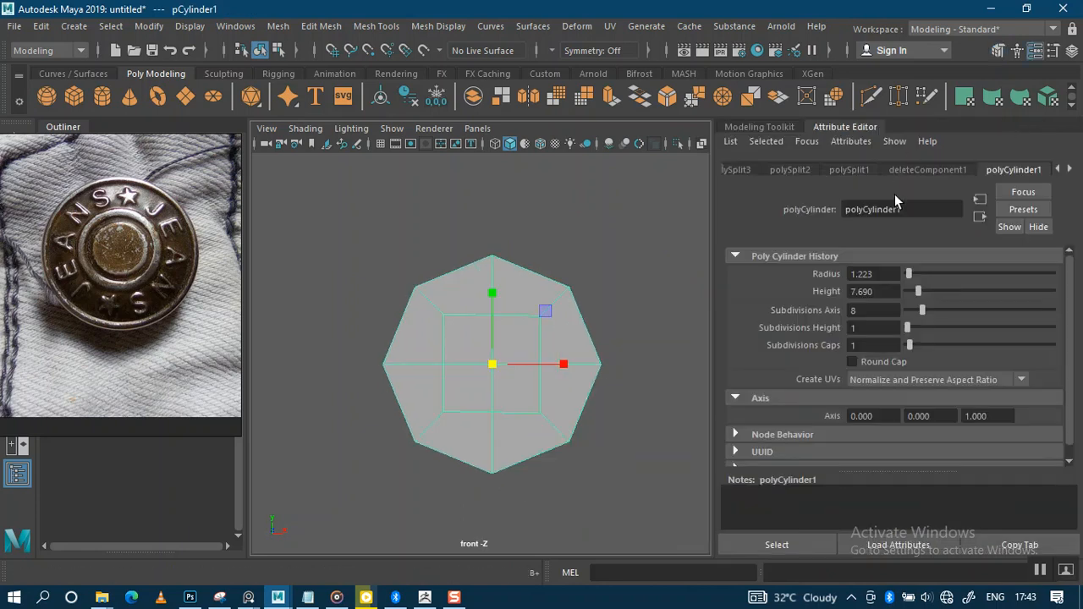
click(1070, 171)
click(1070, 170)
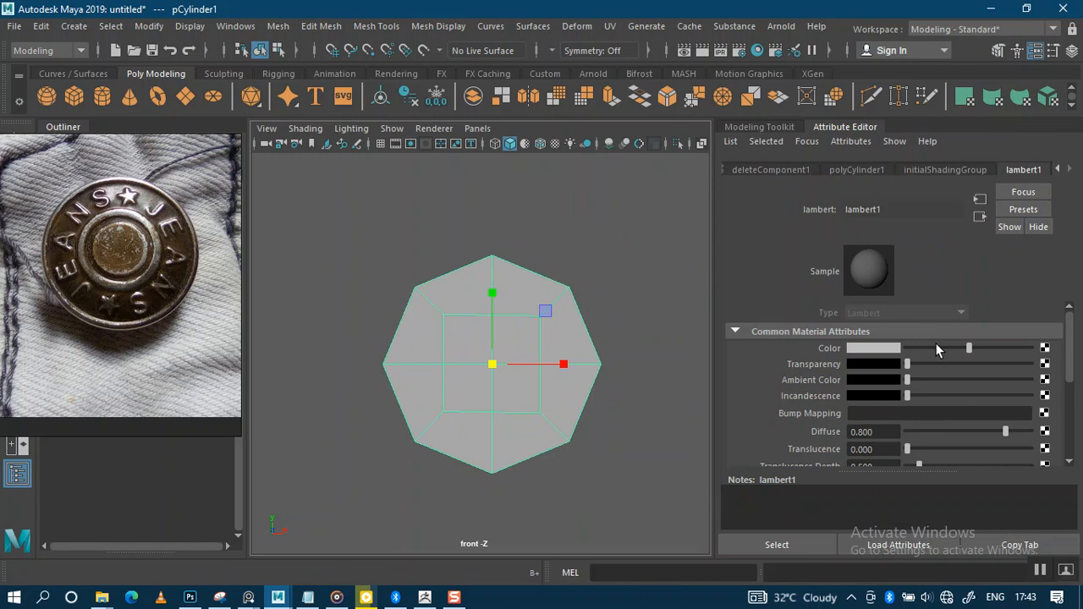
click(937, 347)
click(561, 229)
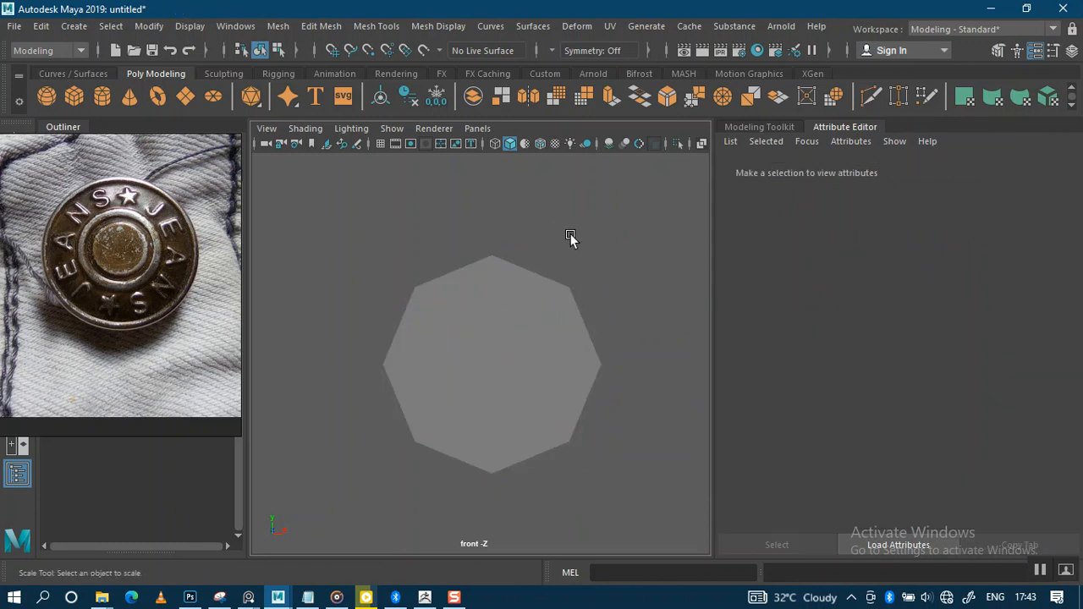
Preview the octagonal mesh in smoothed display and return it to the unsmoothed display
drag(507, 306, 511, 313)
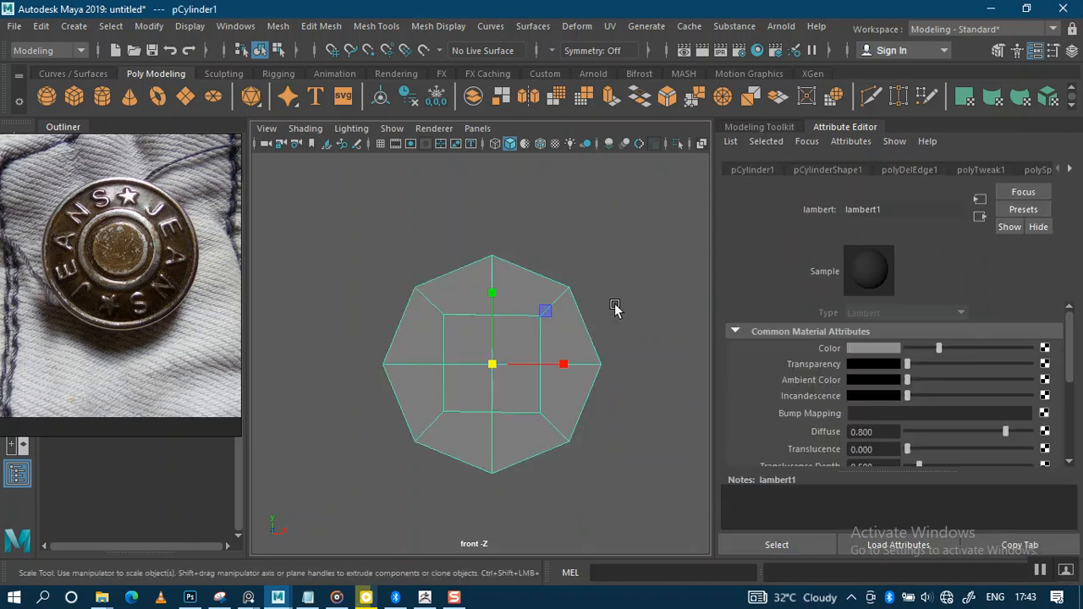
alt+middle_drag(616, 310, 633, 255)
scroll(630, 339, up, 3)
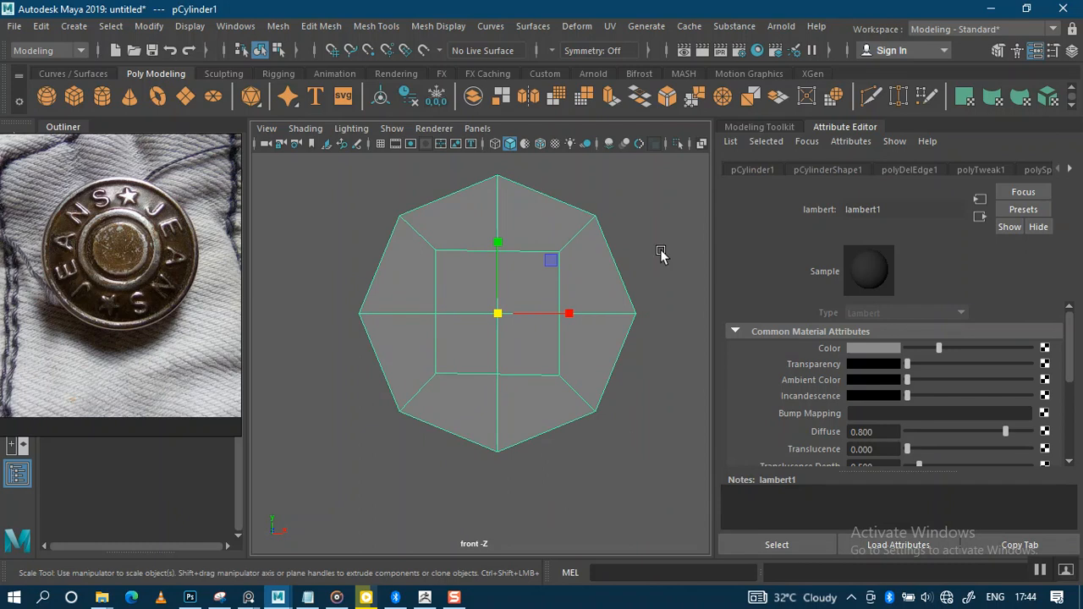
scroll(644, 295, down, 3)
scroll(647, 330, up, 4)
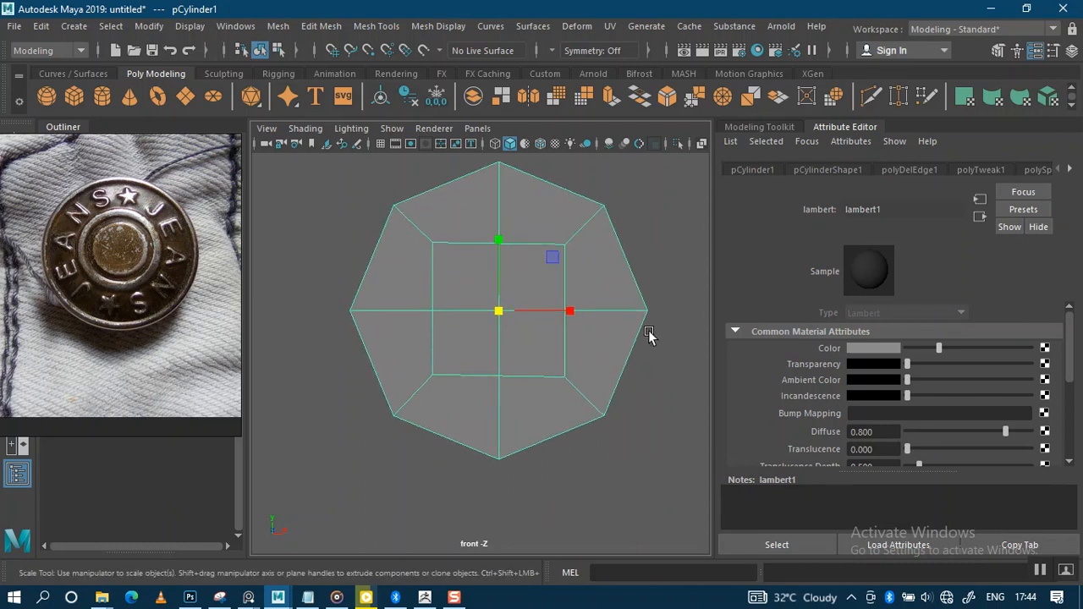
scroll(628, 294, down, 2)
scroll(601, 305, up, 2)
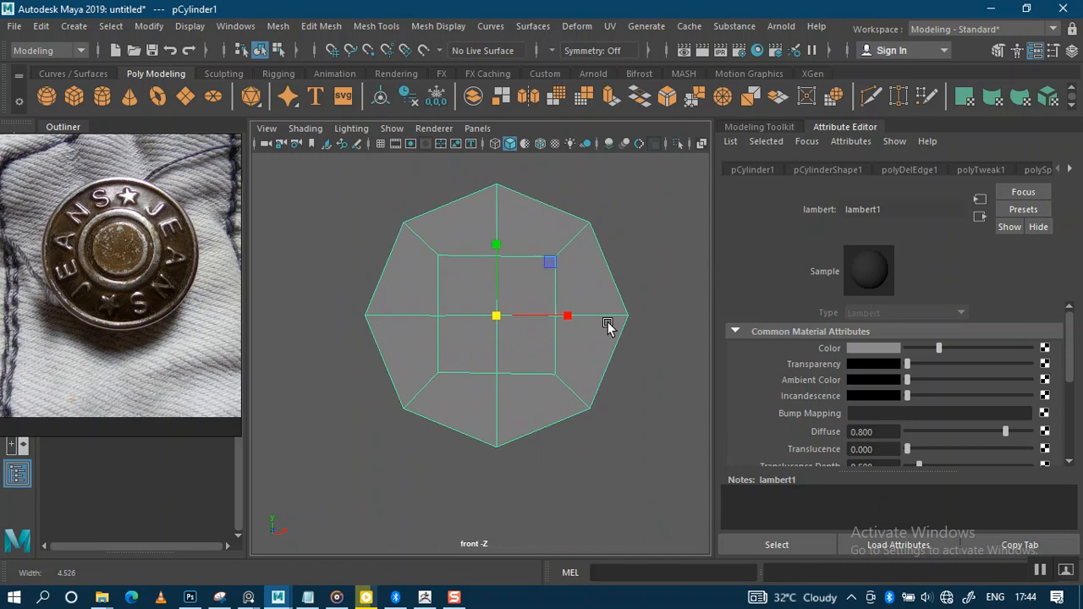
click(619, 230)
click(534, 261)
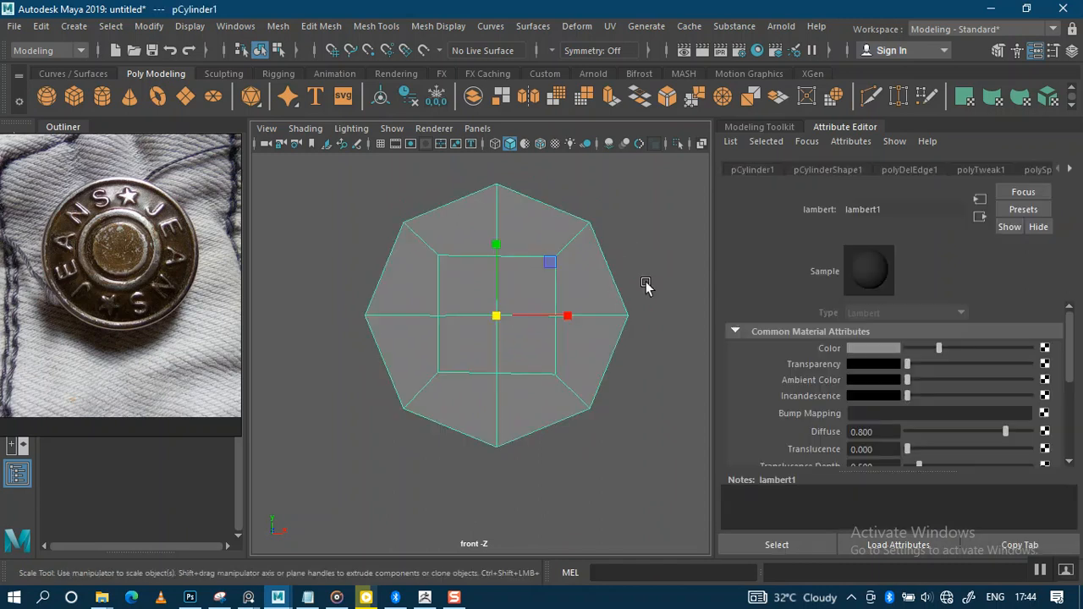
key(3)
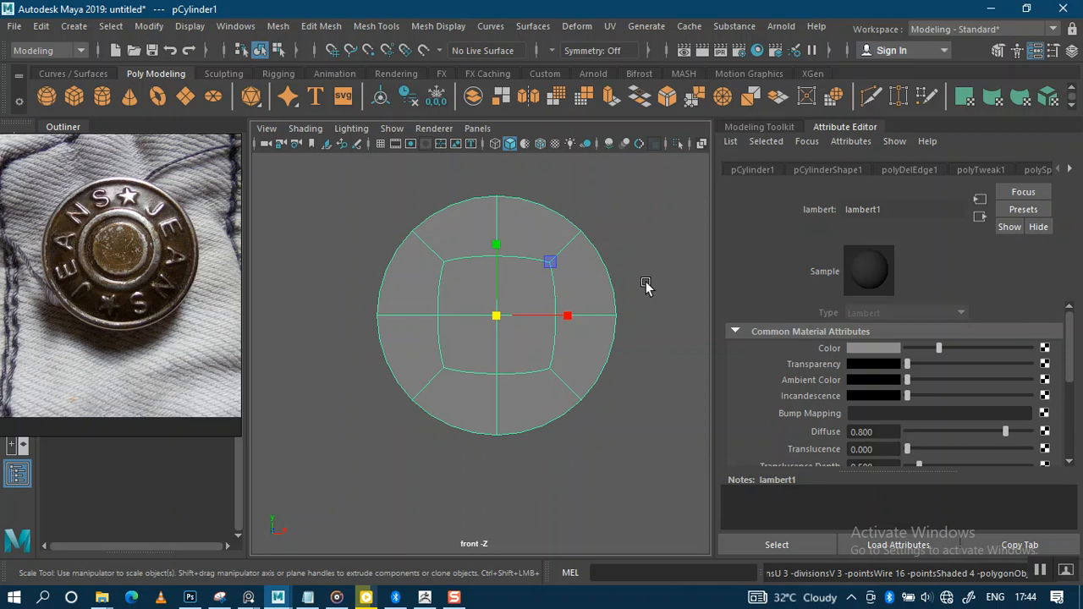
key(1)
click(647, 286)
click(557, 314)
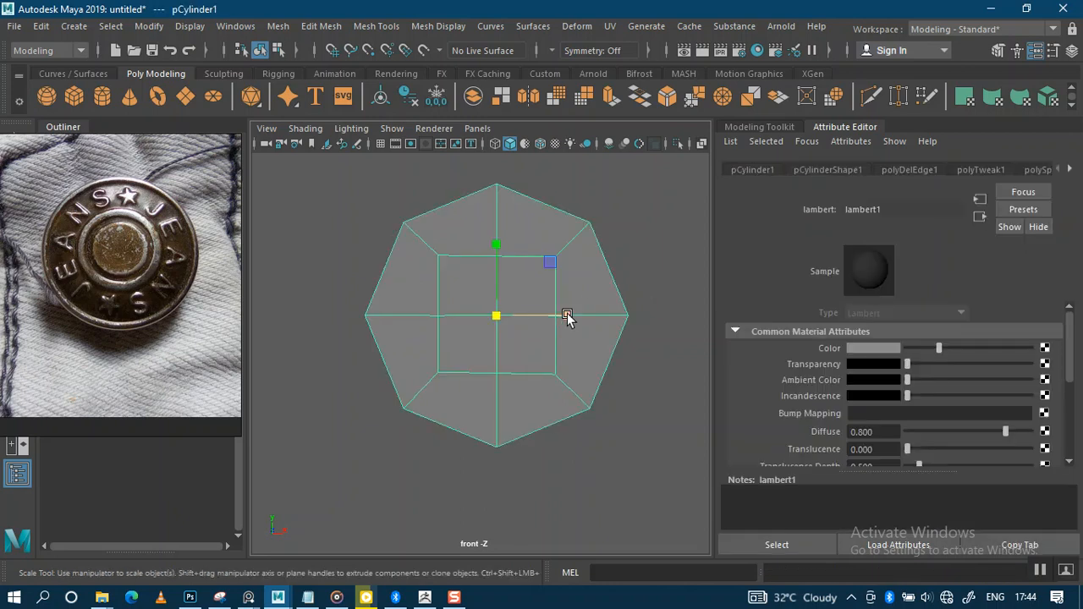
Examine the side-view reference photo of the button's rim and rear shank up close
scroll(565, 306, down, 3)
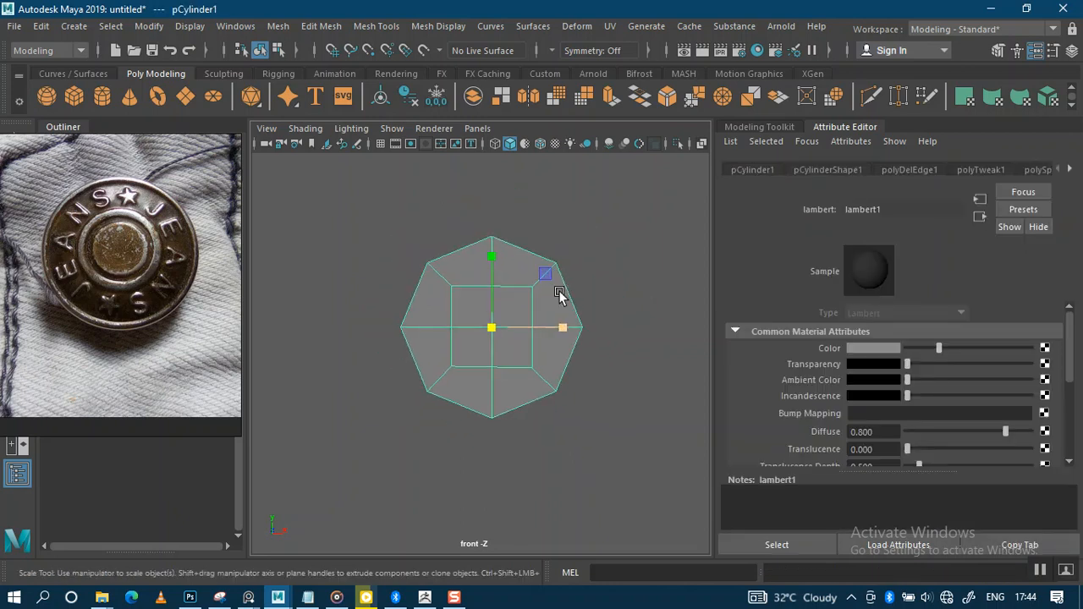
scroll(122, 236, down, 8)
middle_drag(156, 225, 110, 283)
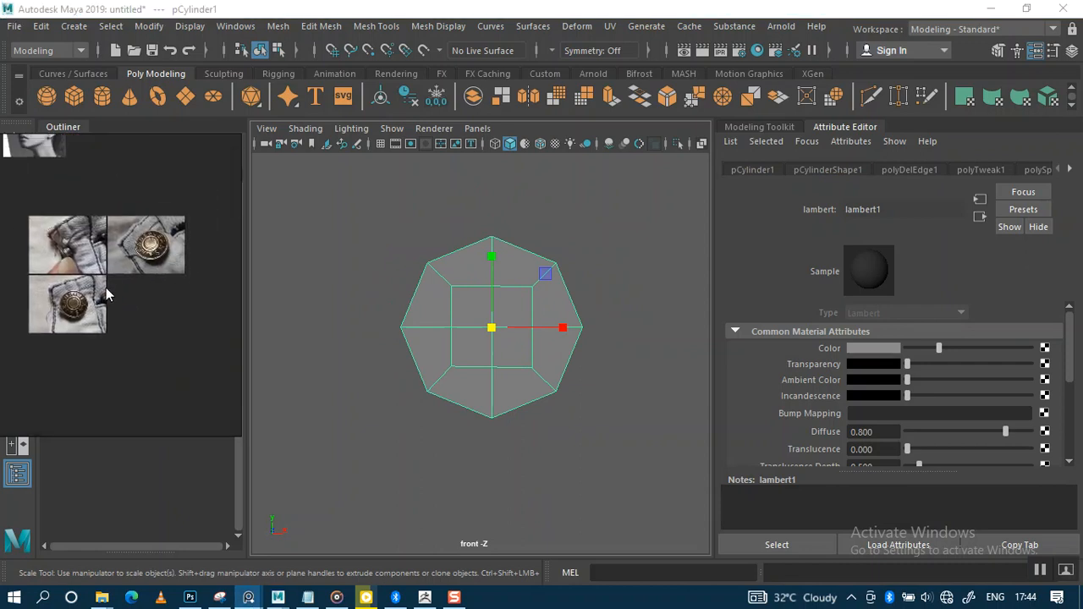
scroll(84, 266, up, 8)
scroll(93, 264, up, 4)
scroll(138, 262, up, 2)
scroll(131, 263, up, 2)
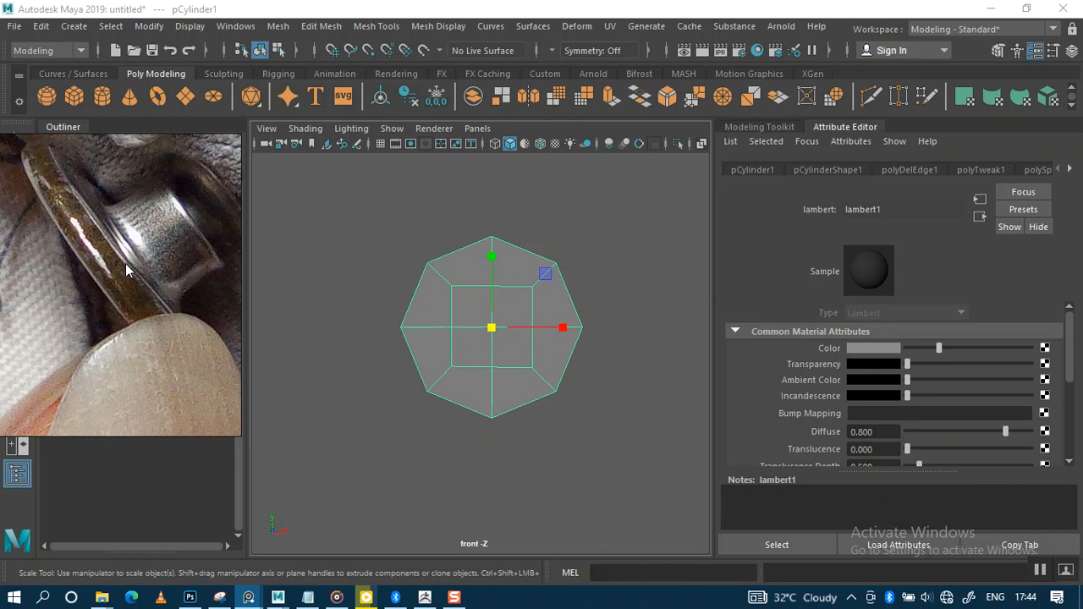
In the perspective view, center the octagonal mesh's pivot and delete its construction history
alt+right_drag(604, 376, 560, 344)
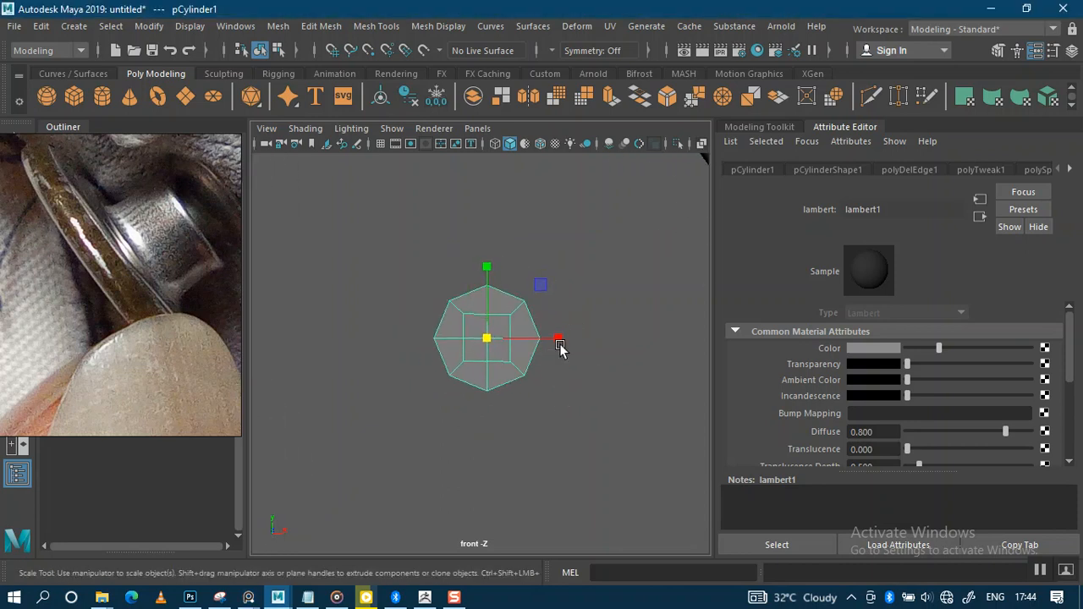
key(space)
key(space)
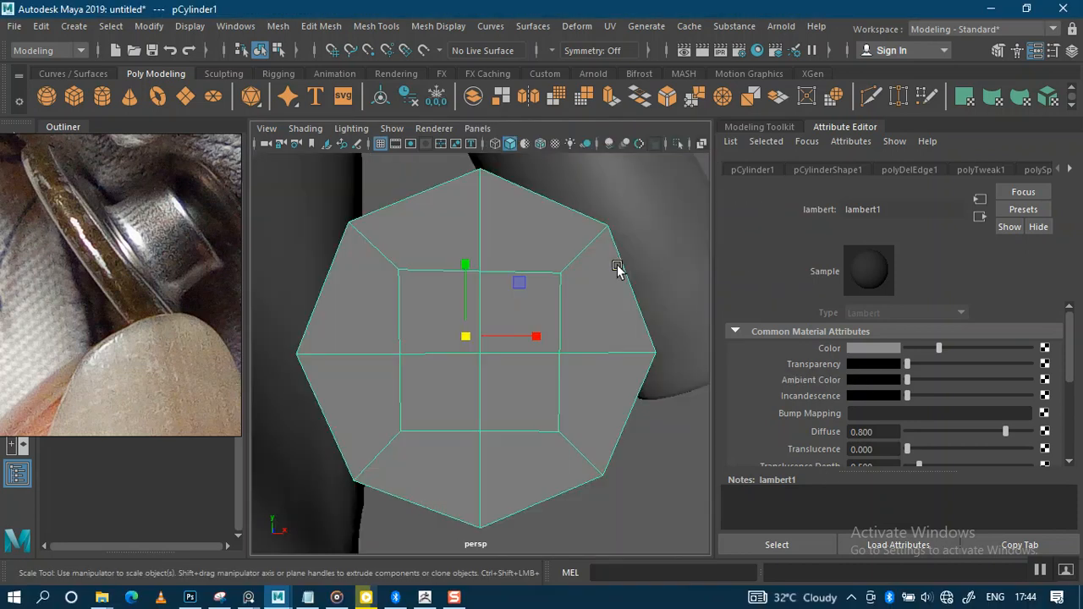
alt+drag(569, 355, 408, 300)
click(382, 98)
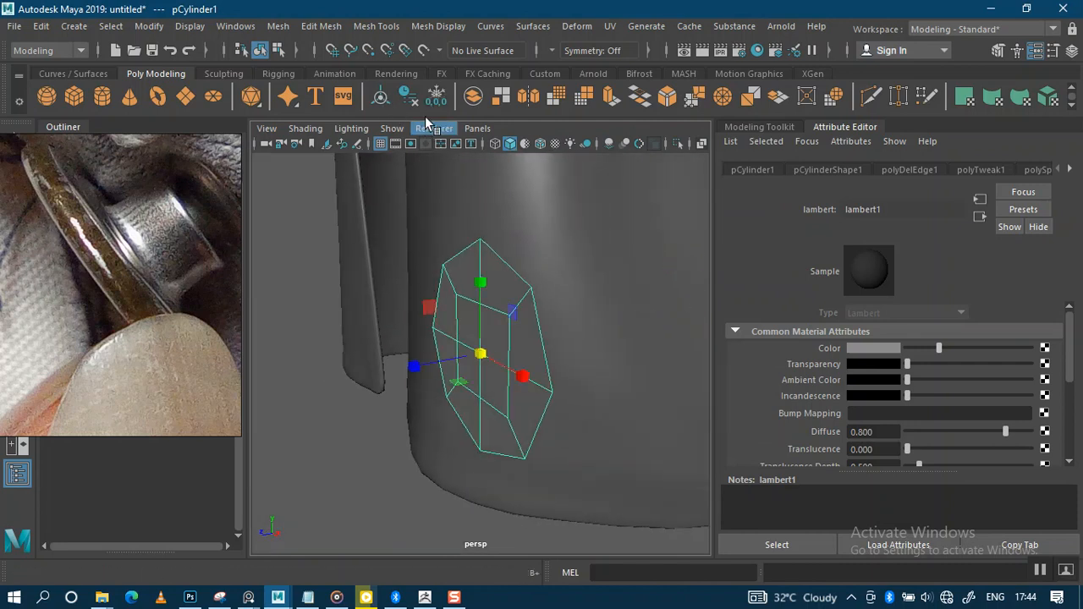
click(413, 96)
Duplicate the octagonal disc and move the copy backward along the Z axis, away from the original
alt+drag(435, 285, 594, 213)
alt+drag(593, 254, 518, 339)
key(ctrl+d)
key(w)
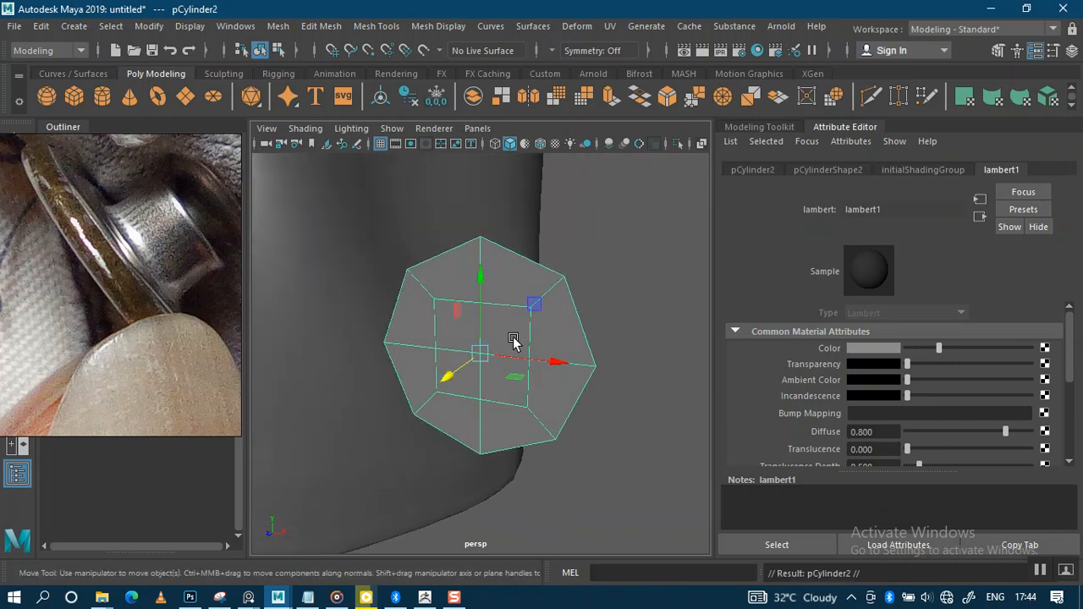
drag(440, 373, 650, 328)
Extrude all faces of the original disc forward twice, by about 0.11 and then about 0.14
click(492, 338)
click(612, 95)
alt+drag(496, 353, 432, 369)
click(605, 175)
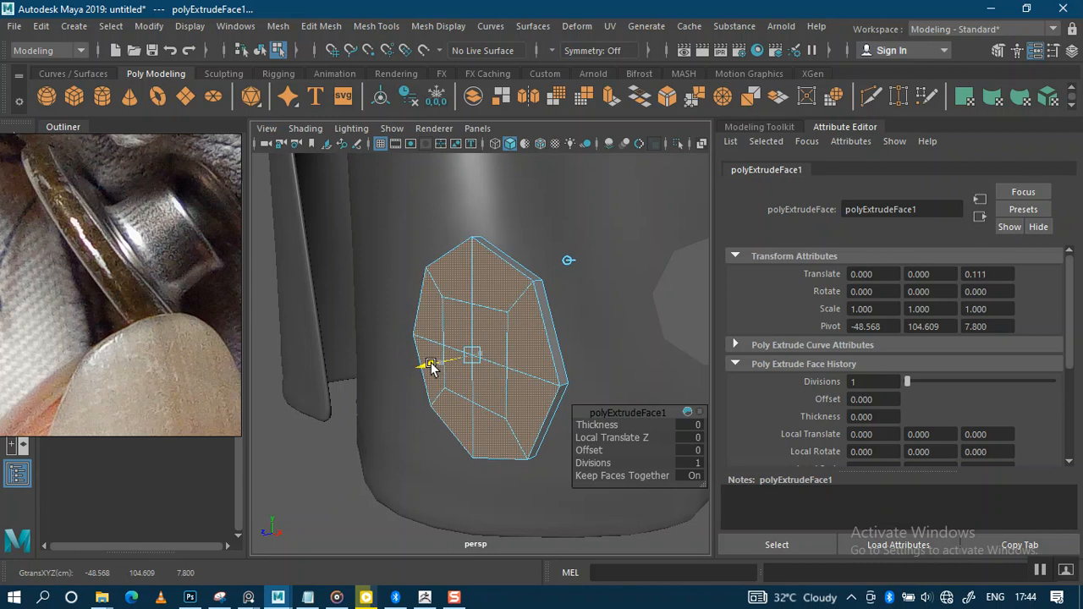
click(430, 366)
key(ctrl+e)
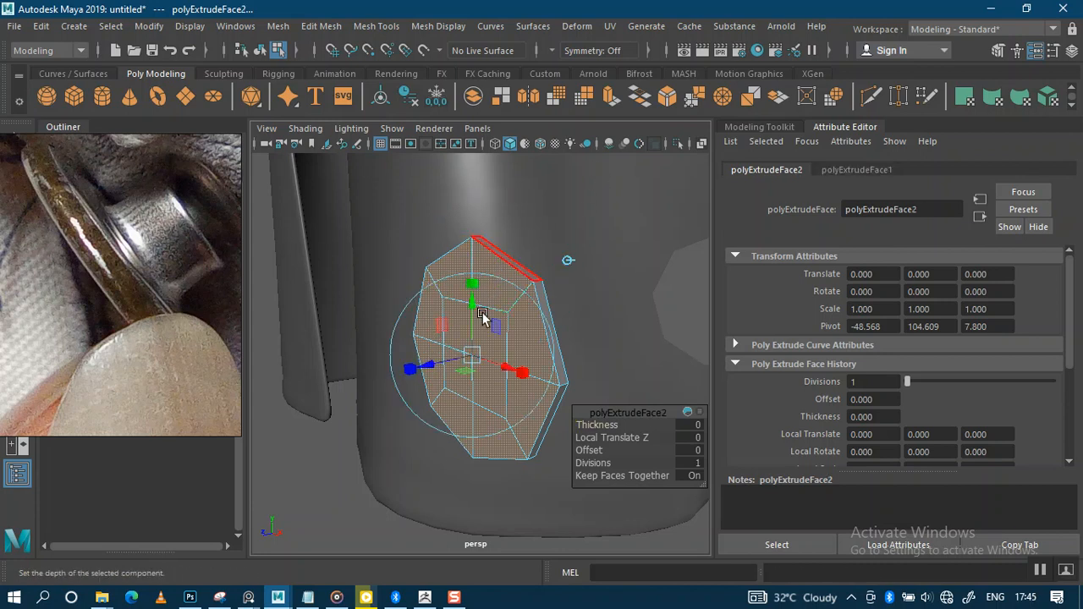
drag(434, 364, 422, 366)
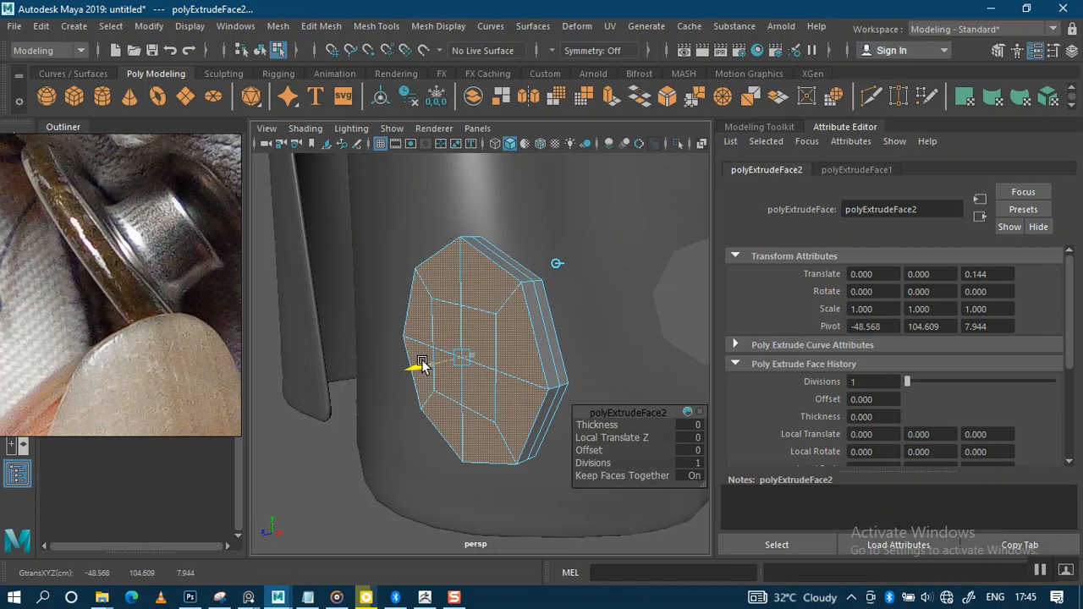
Thicken the extruded disc by scaling the whole object along Z, using a factor of about 1.57 for the last scaling
alt+drag(415, 365, 414, 249)
click(420, 246)
right_drag(483, 175, 535, 131)
click(492, 400)
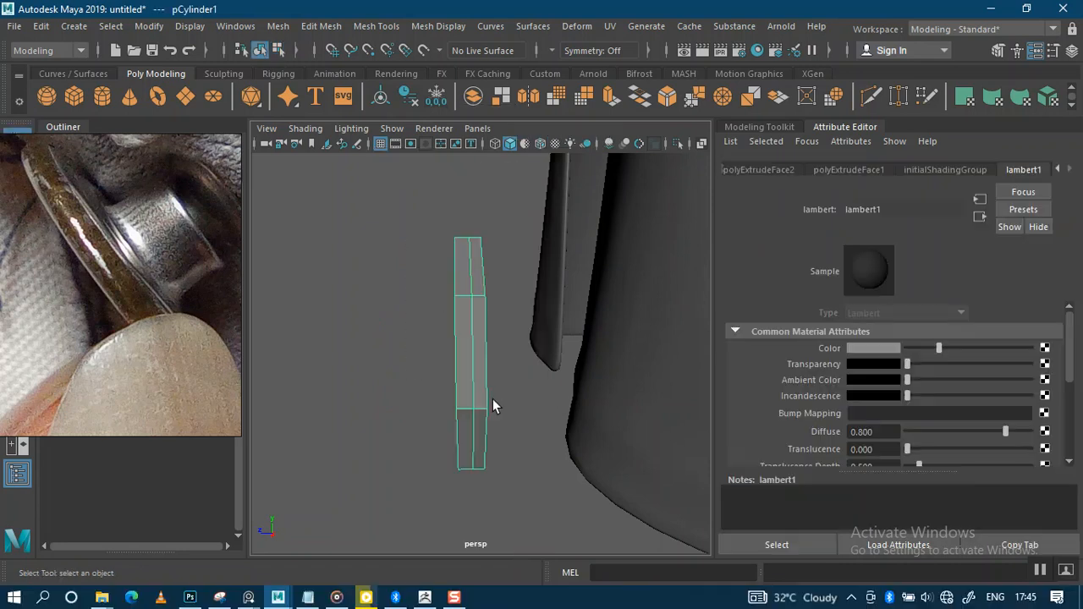
key(r)
drag(412, 356, 407, 355)
scroll(406, 355, up, 3)
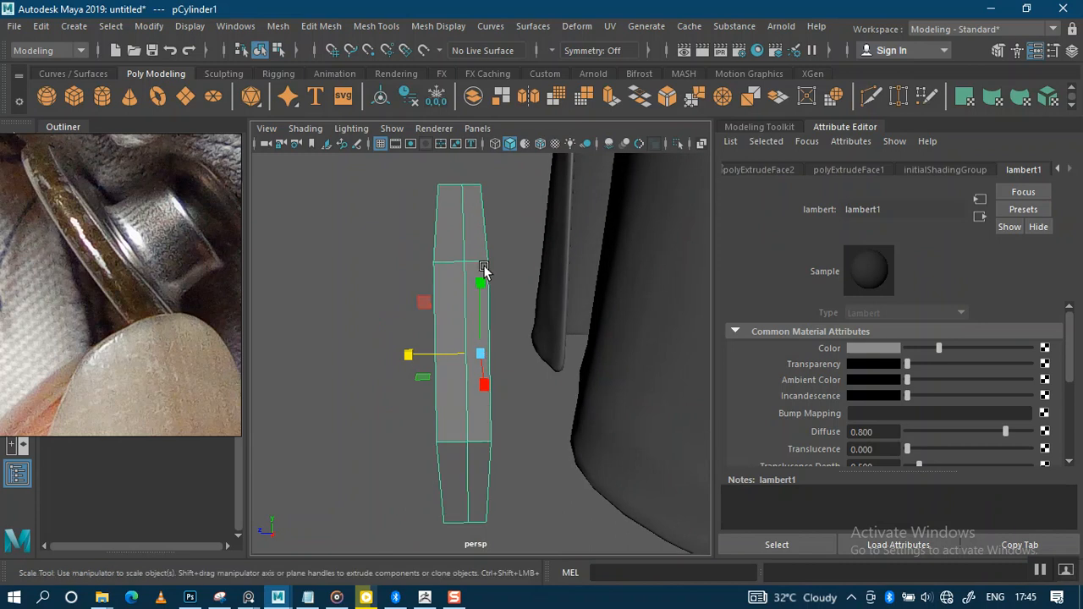
key(space)
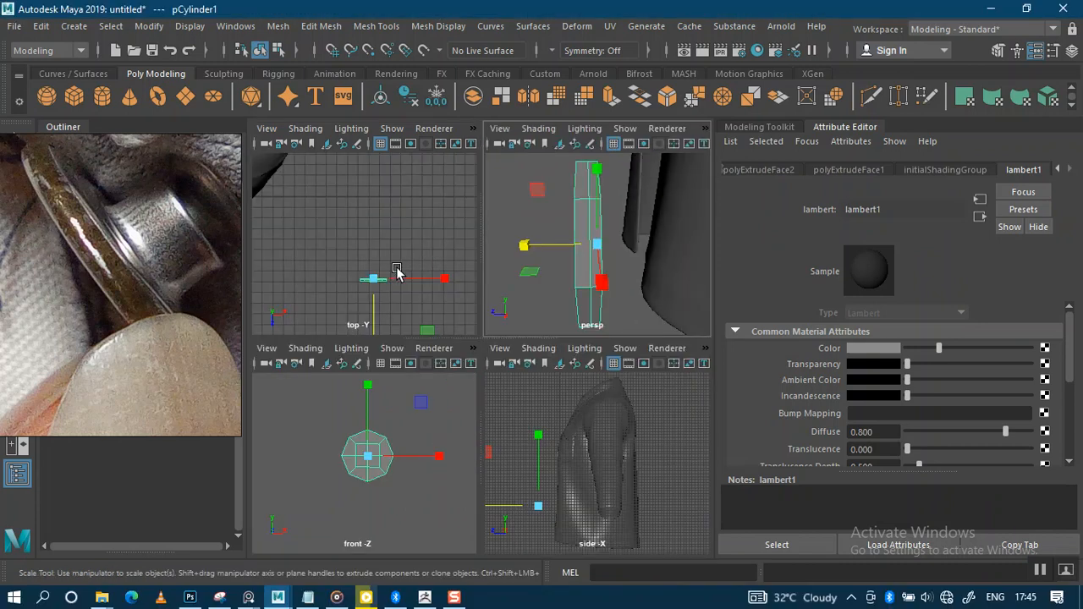
key(f)
drag(363, 303, 371, 325)
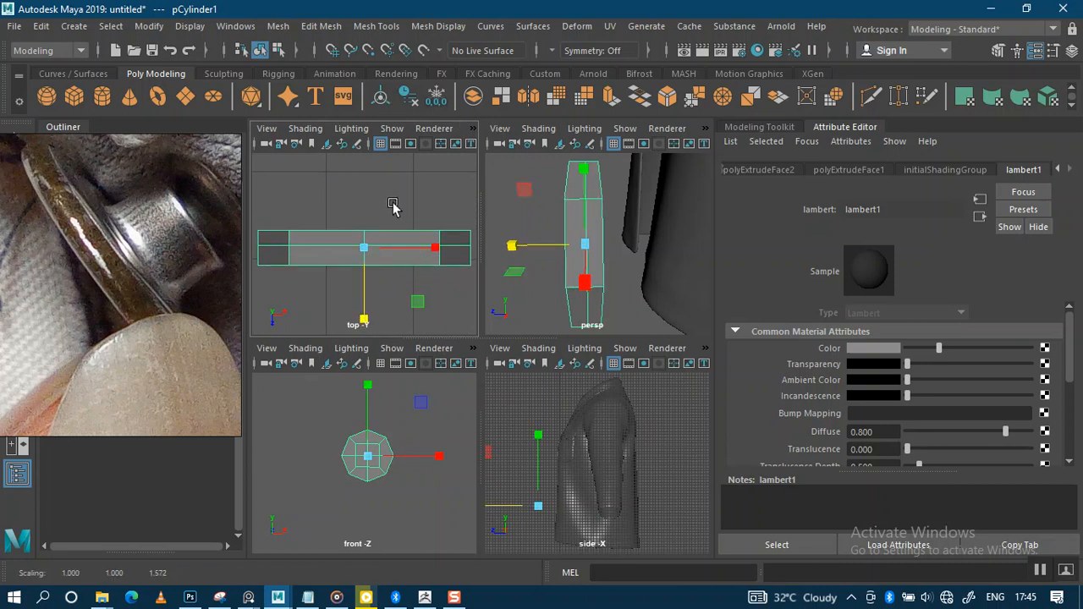
Select the middle edge loop around the disc's rim and move it along Z to the centre of the thickness
alt+middle_drag(393, 204, 411, 206)
alt+right_drag(411, 208, 393, 319)
right_drag(359, 205, 359, 115)
click(331, 254)
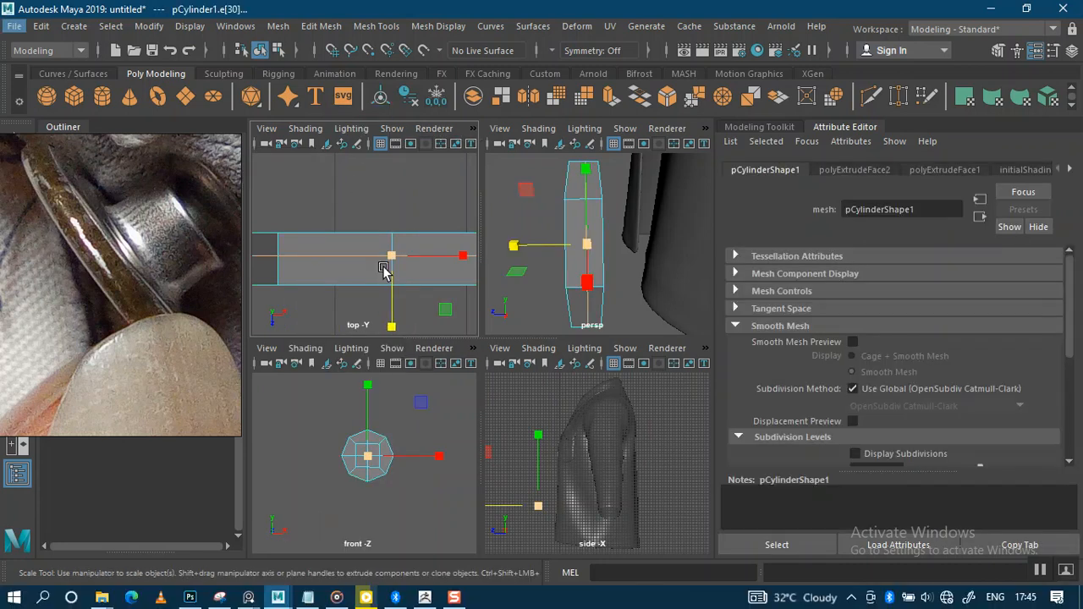
key(w)
drag(392, 301, 395, 308)
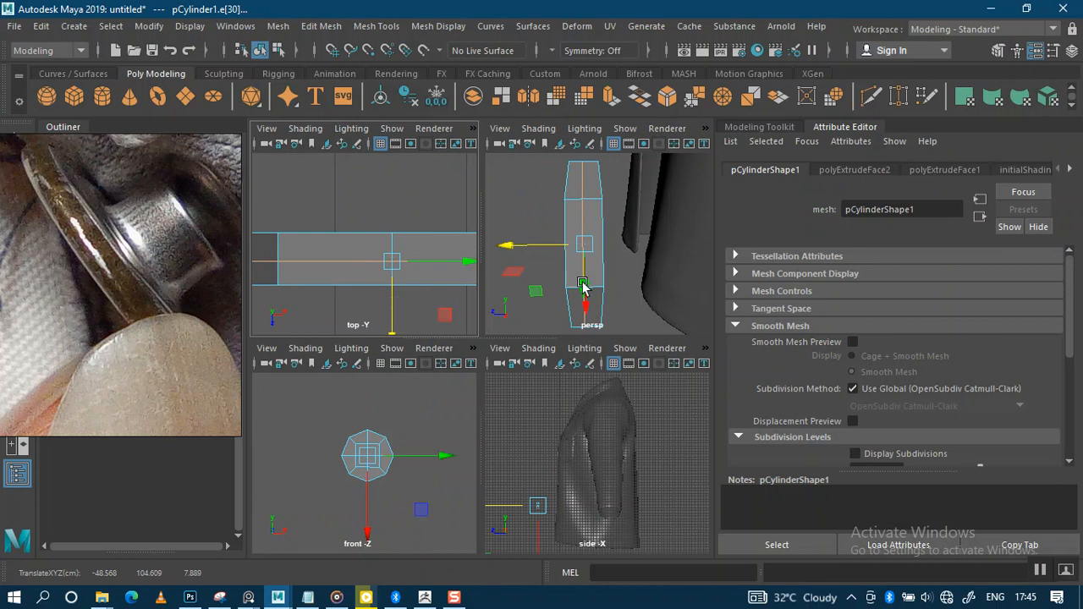
Scale the middle rim edge loop uniformly outward so the disc's side forms a pointed bevel
key(r)
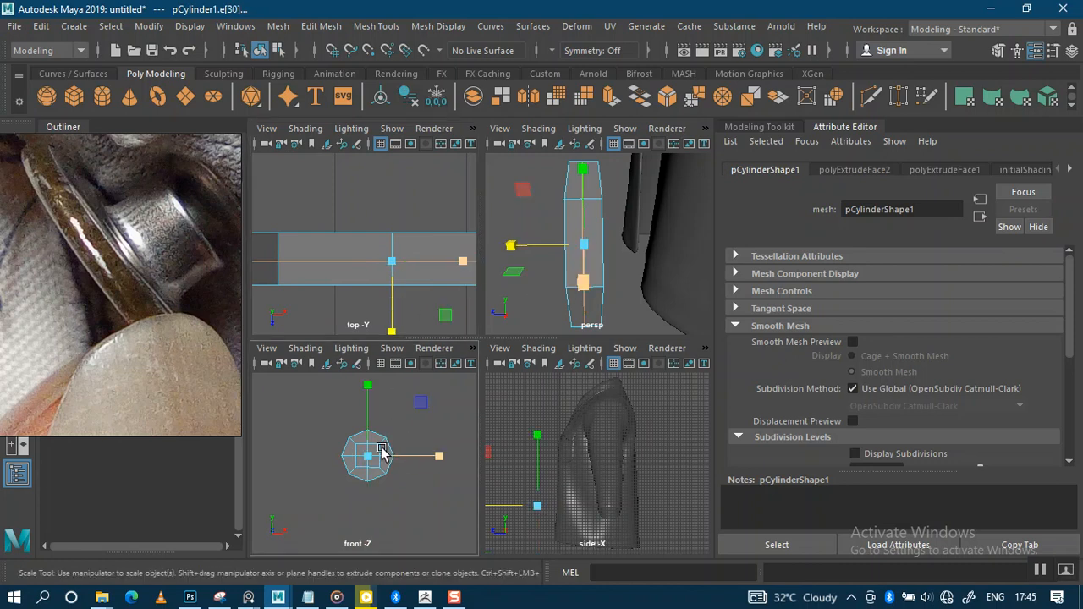
click(371, 456)
drag(370, 452, 341, 445)
scroll(377, 485, up, 5)
alt+drag(526, 292, 536, 242)
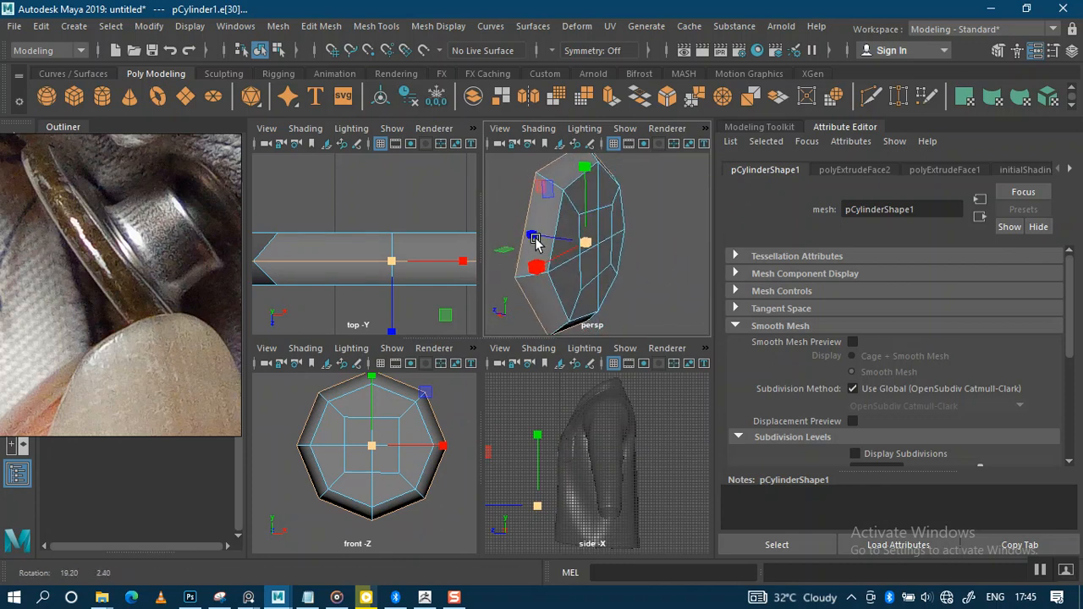
click(583, 242)
alt+right_drag(616, 229, 638, 234)
alt+drag(603, 234, 548, 220)
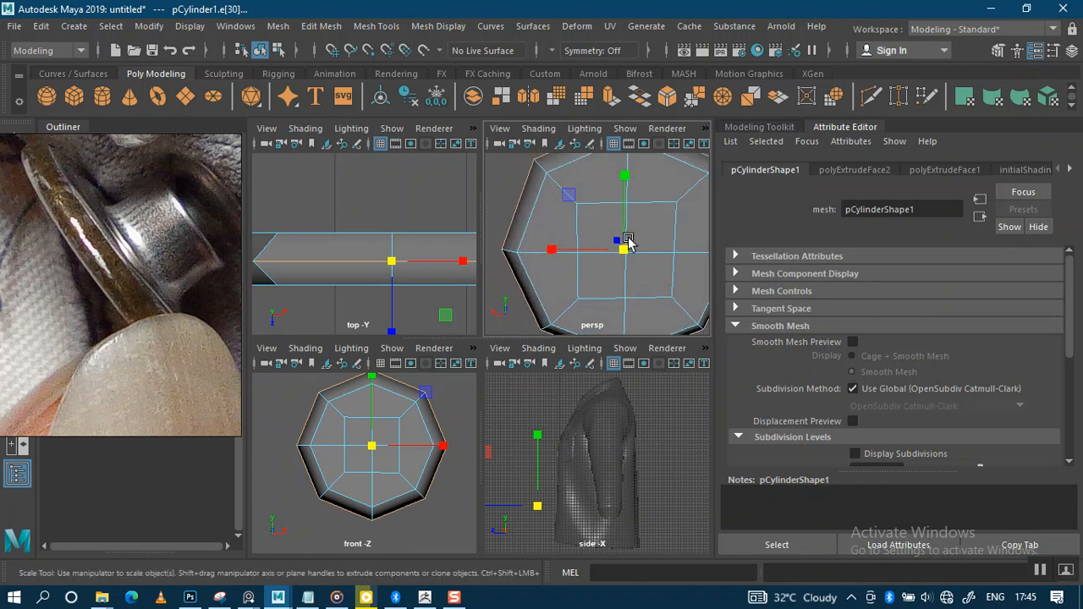
Try to scale the vertical centre edges of the disc's back cap along Y
key(q)
scroll(636, 264, up, 3)
alt+middle_drag(633, 264, 618, 248)
alt+drag(616, 245, 605, 219)
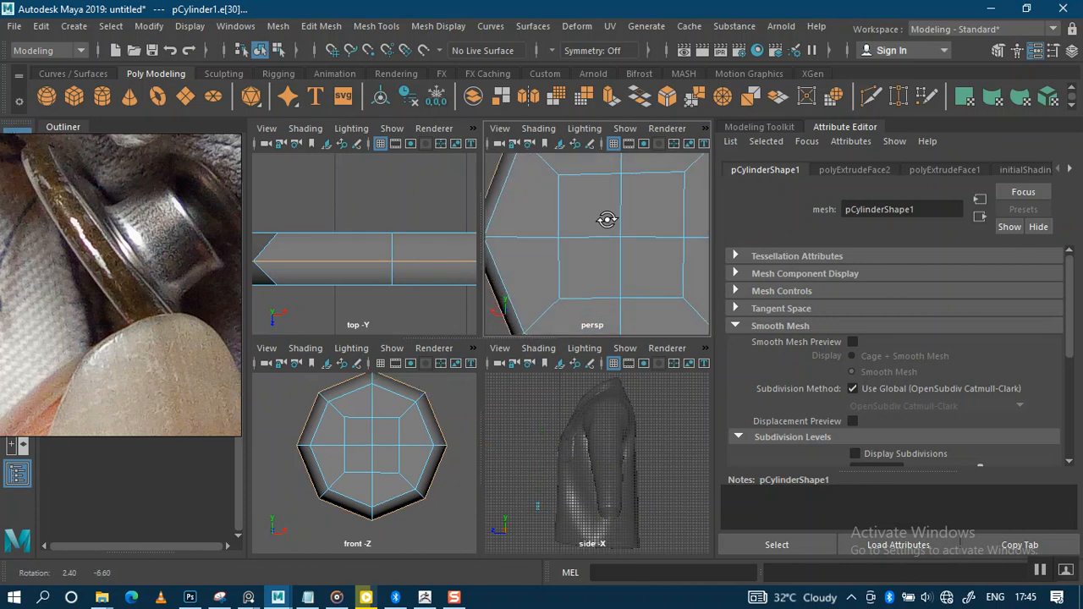
scroll(607, 219, down, 4)
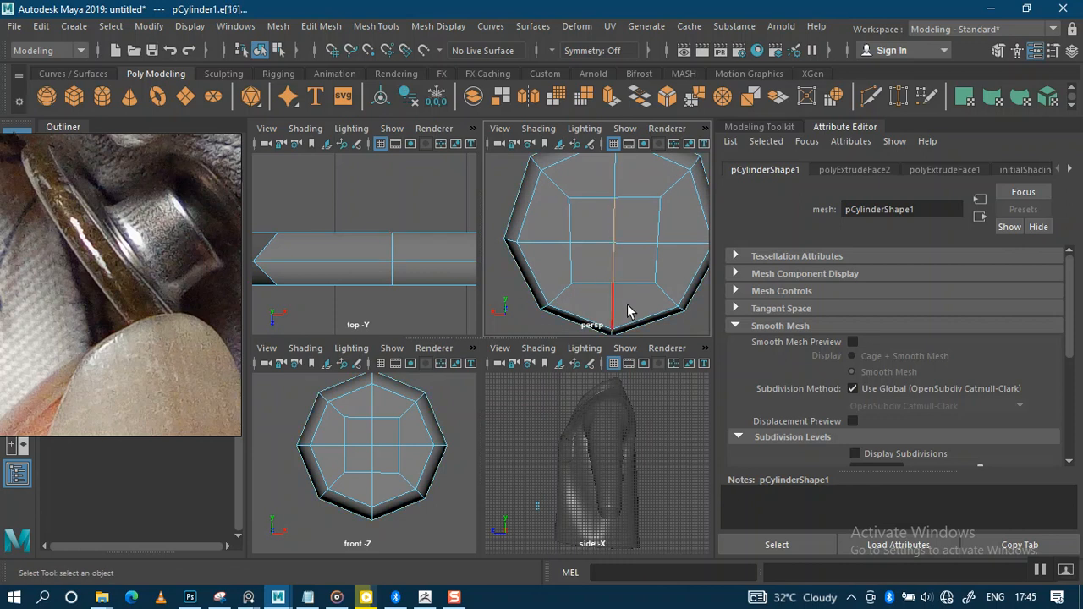
key(r)
alt+drag(633, 235, 599, 195)
key(ctrl+z)
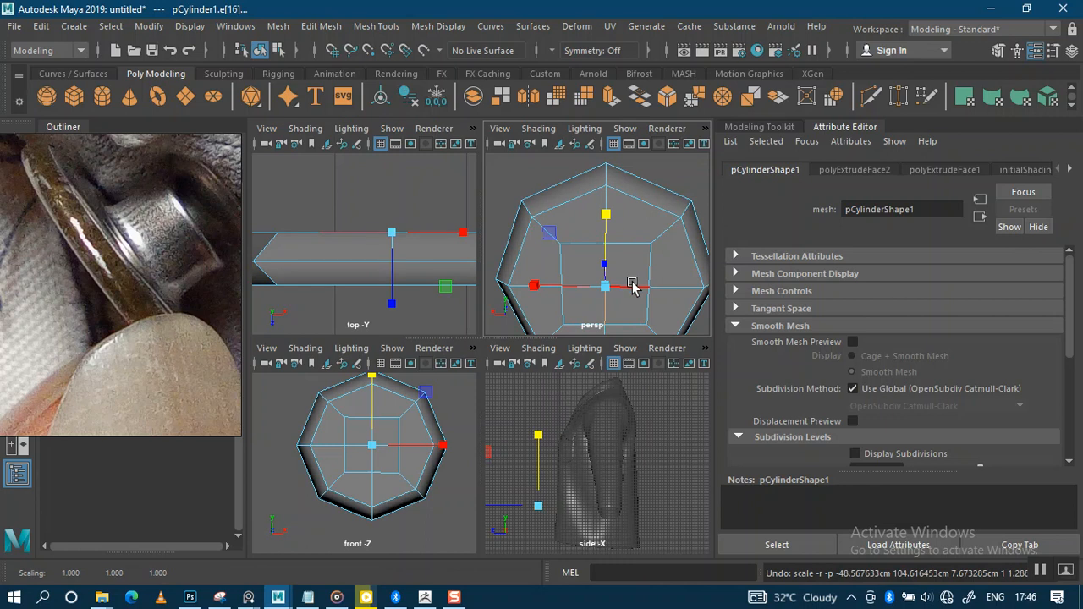
Select the four edges meeting at the back cap's centre and scale them outward in X and Y by about 1.45
alt+middle_drag(633, 285, 655, 210)
alt+right_drag(655, 211, 613, 229)
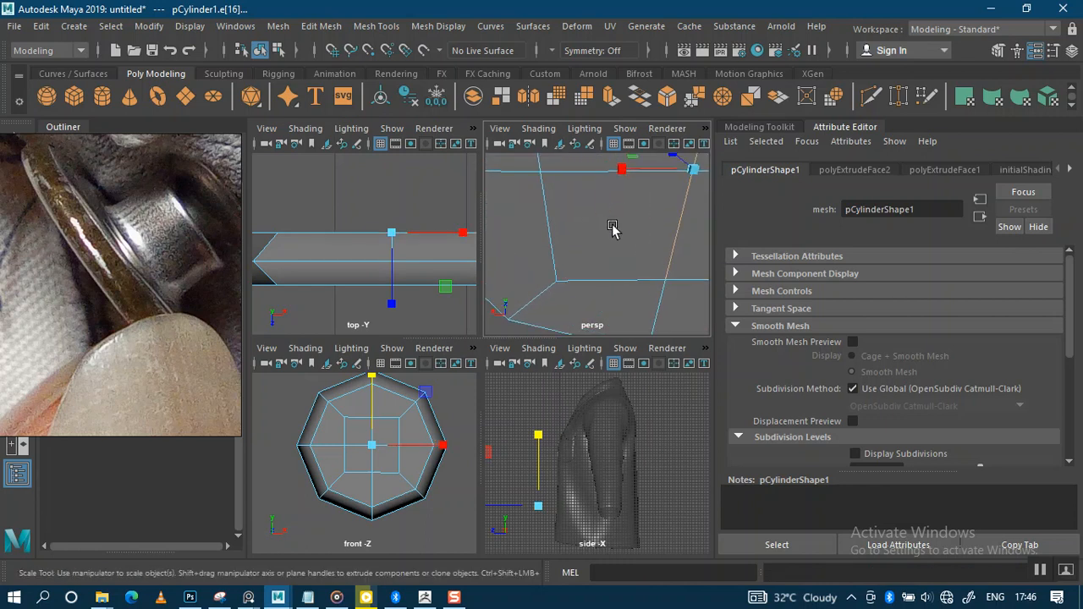
shift+click(582, 173)
alt+middle_drag(658, 246, 574, 247)
shift+click(647, 179)
alt+right_drag(643, 266, 619, 219)
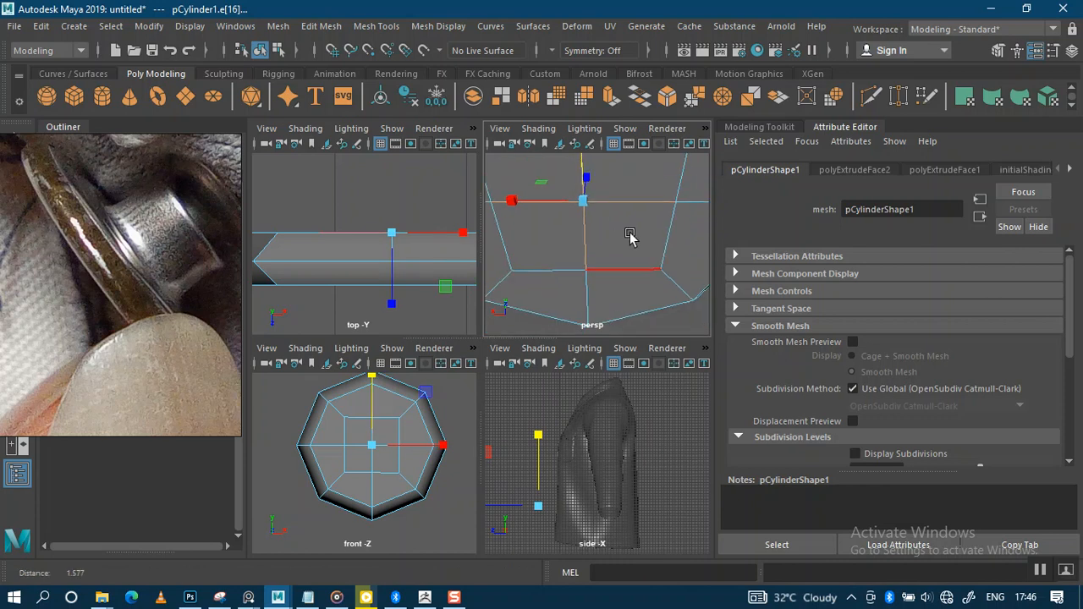
alt+drag(619, 220, 637, 229)
alt+right_drag(636, 229, 632, 224)
alt+drag(632, 223, 637, 224)
key(r)
drag(597, 254, 625, 260)
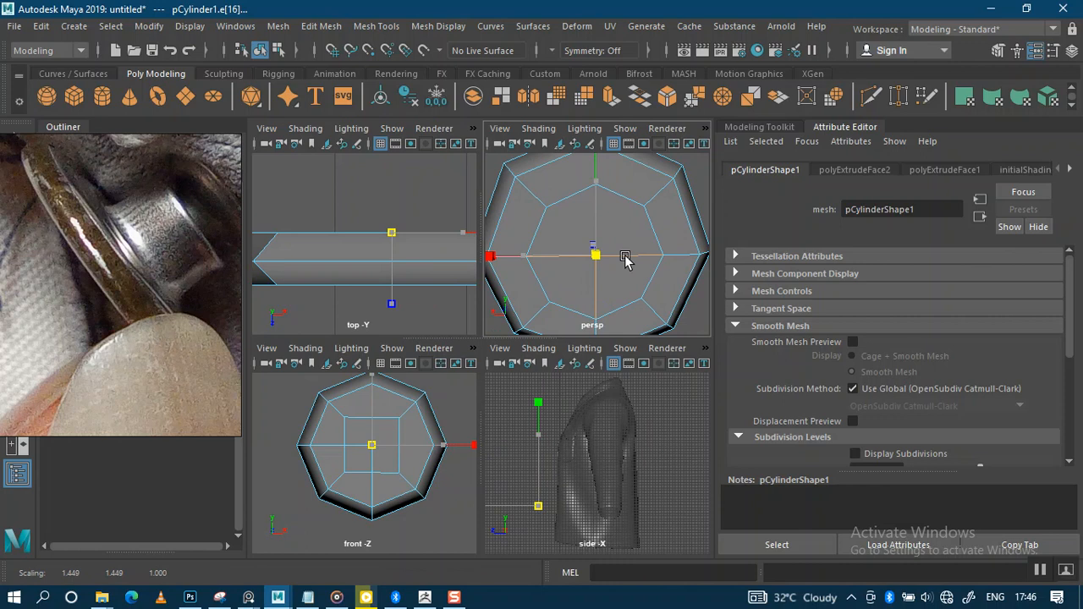
drag(625, 260, 625, 260)
alt+right_drag(626, 260, 617, 196)
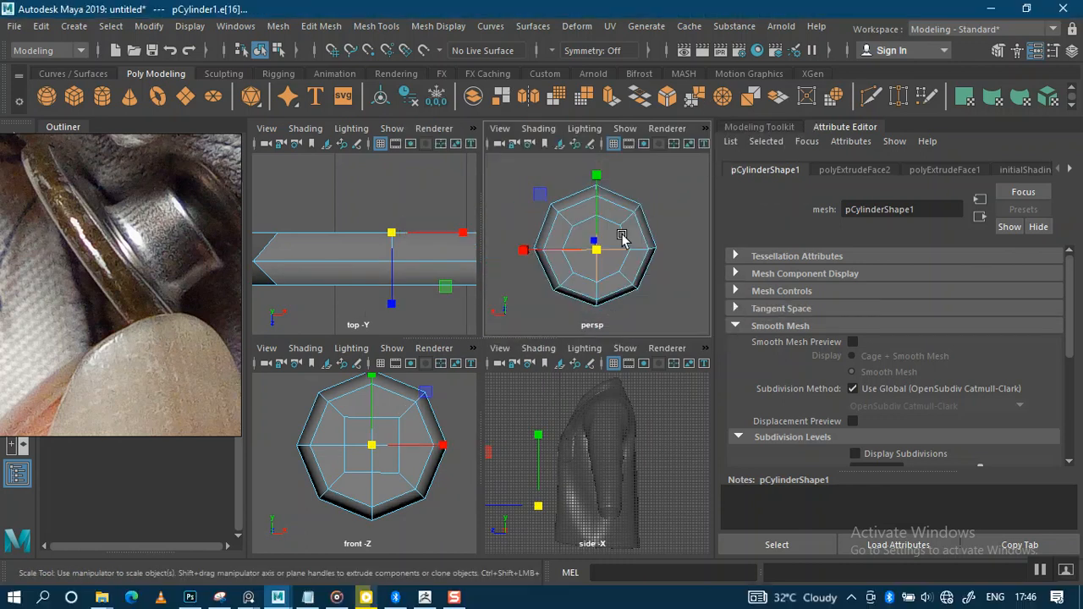
Extrude the four faces inside the back cap's central octagon and scale them slightly inward as an inset
key(space)
mouse_move(551, 285)
alt+mouse_down()
mouse_move(558, 251)
mouse_move(681, 254)
mouse_move(581, 261)
mouse_move(561, 279)
mouse_move(557, 268)
mouse_move(545, 302)
alt+mouse_up()
alt+right_drag(544, 303, 579, 258)
alt+right_drag(591, 277, 579, 260)
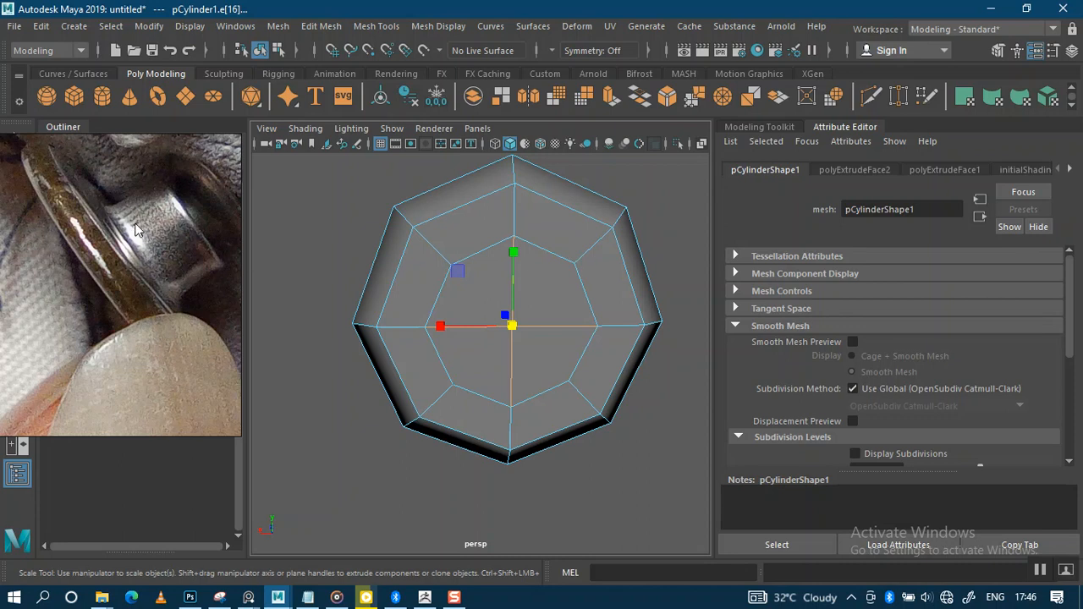
alt+right_drag(502, 324, 544, 271)
right_click(578, 245)
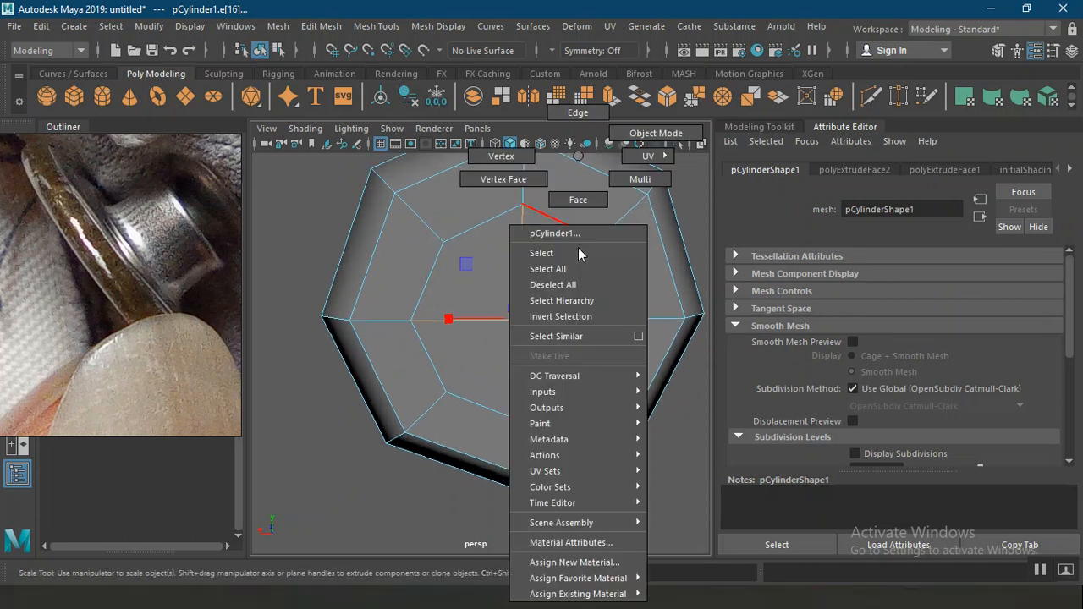
click(575, 200)
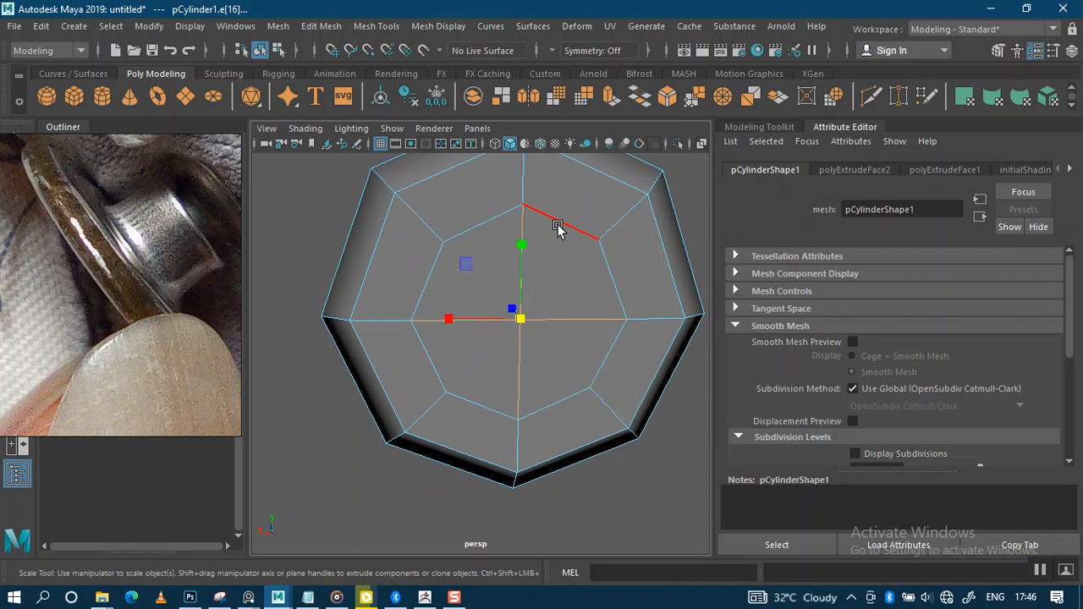
alt+right_drag(555, 232, 521, 204)
click(497, 260)
shift+click(563, 274)
shift+click(474, 341)
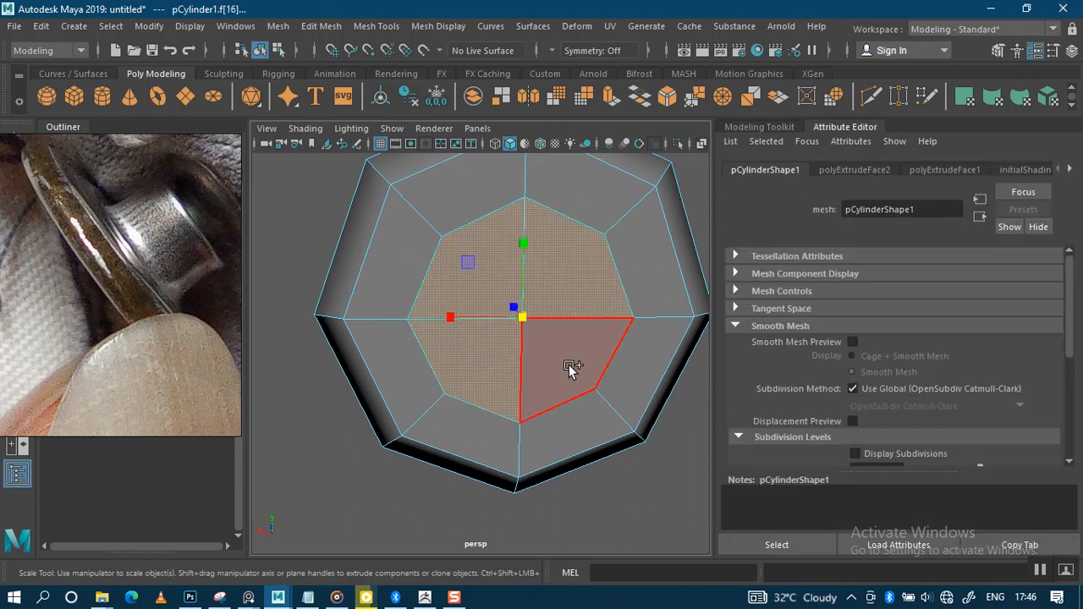
shift+click(569, 365)
alt+right_drag(582, 346, 603, 290)
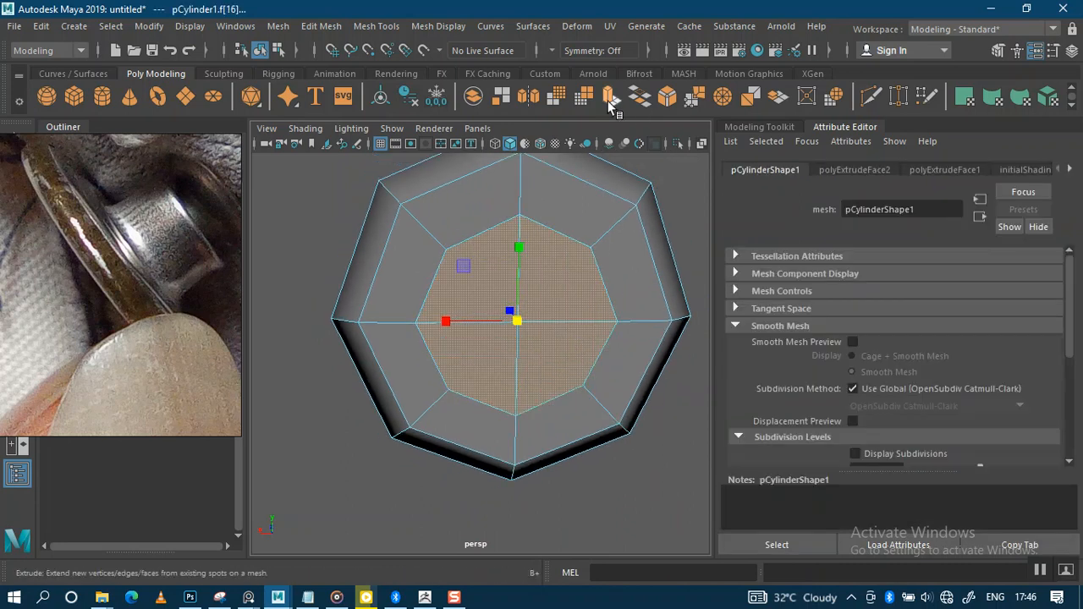
key(ctrl+e)
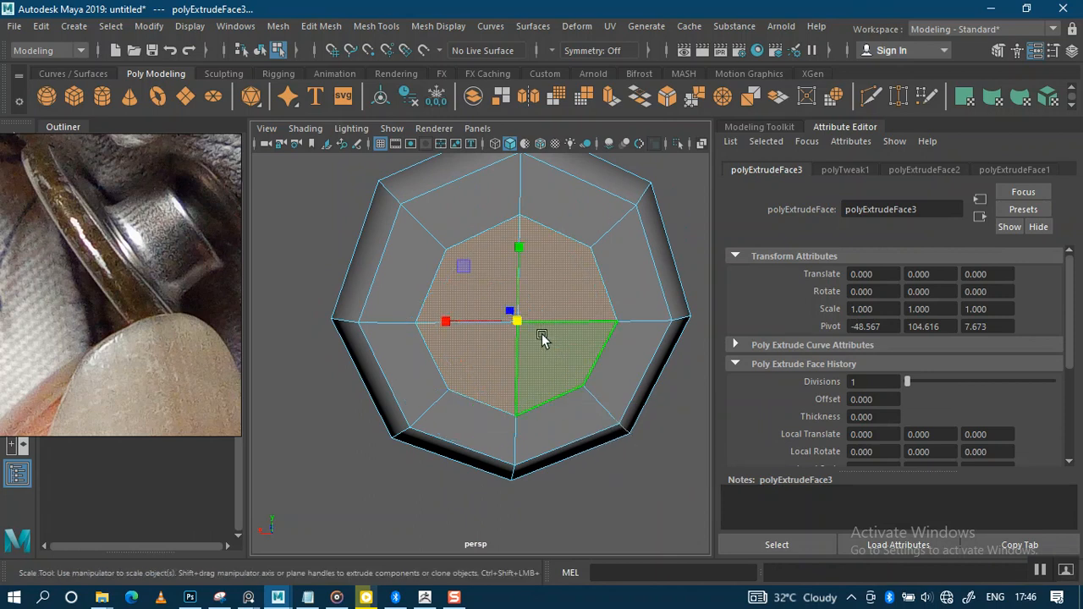
alt+right_drag(544, 338, 546, 402)
alt+drag(546, 402, 537, 295)
click(539, 302)
scroll(516, 351, up, 5)
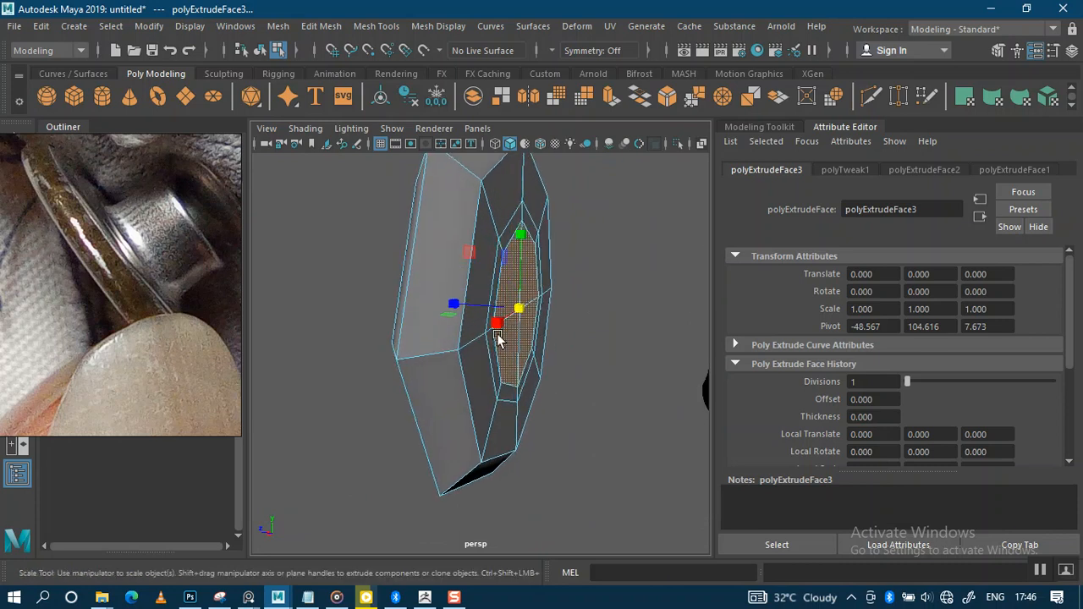
Extrude the inset faces outward by about 0.024, extrude them another 0.179 and scale the end slightly inward
alt+drag(516, 359, 580, 339)
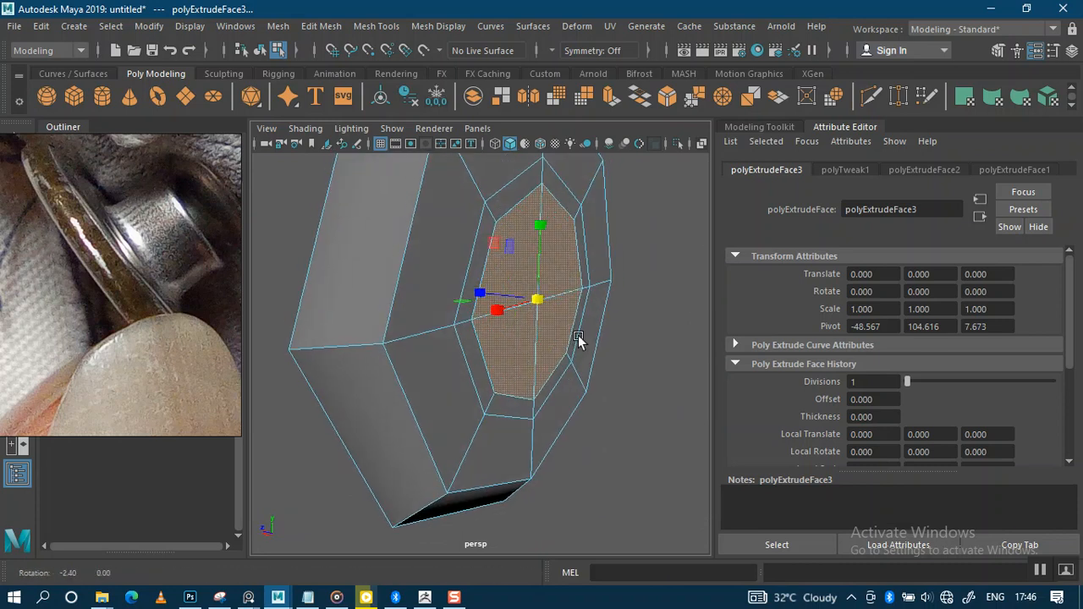
click(611, 100)
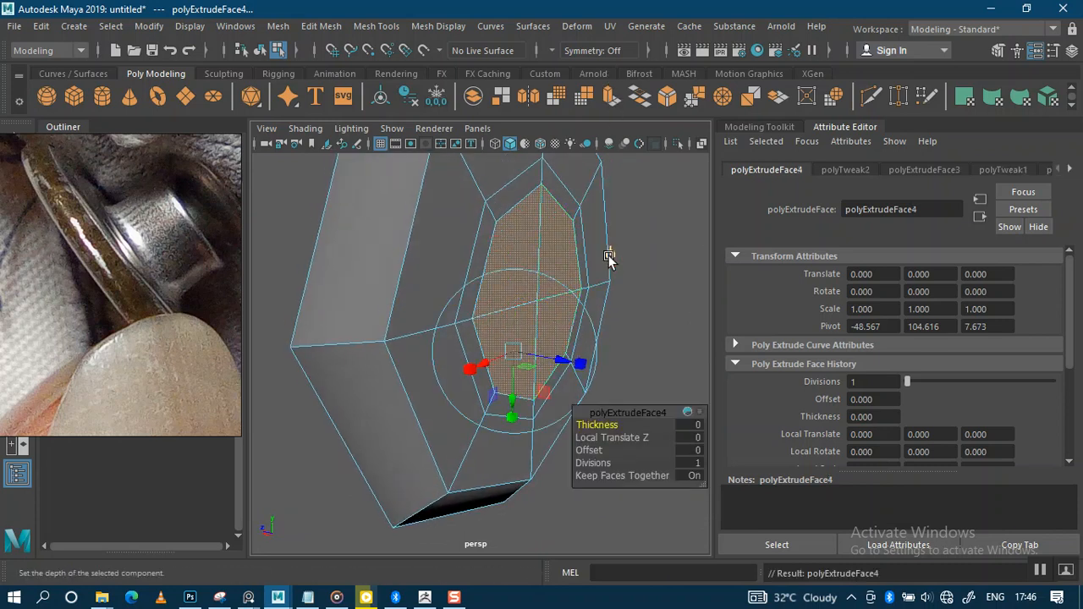
drag(495, 297, 508, 294)
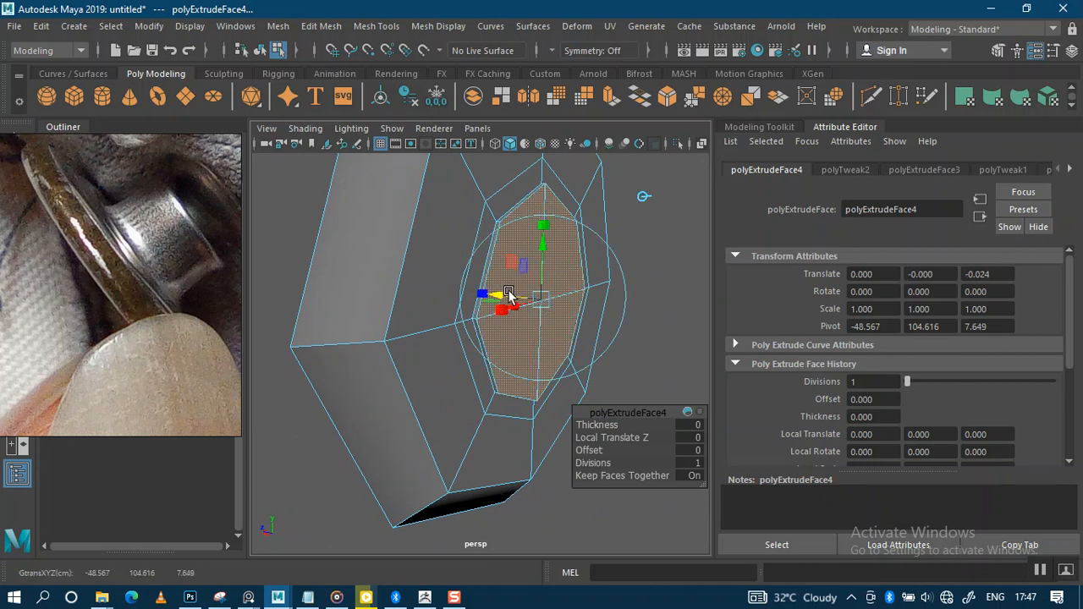
key(ctrl+e)
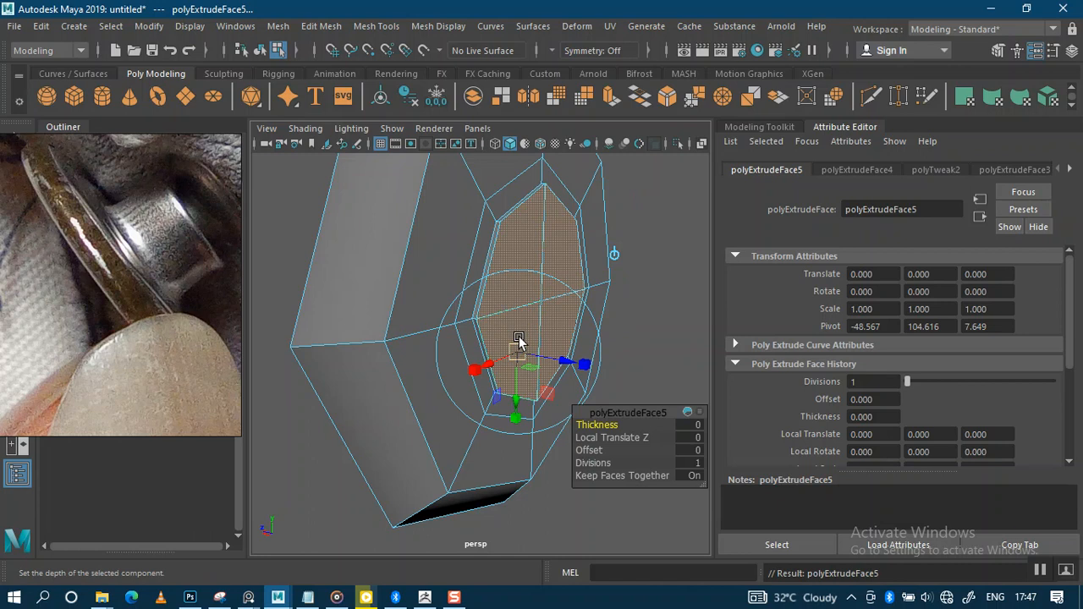
drag(561, 360, 593, 370)
key(r)
drag(566, 303, 560, 305)
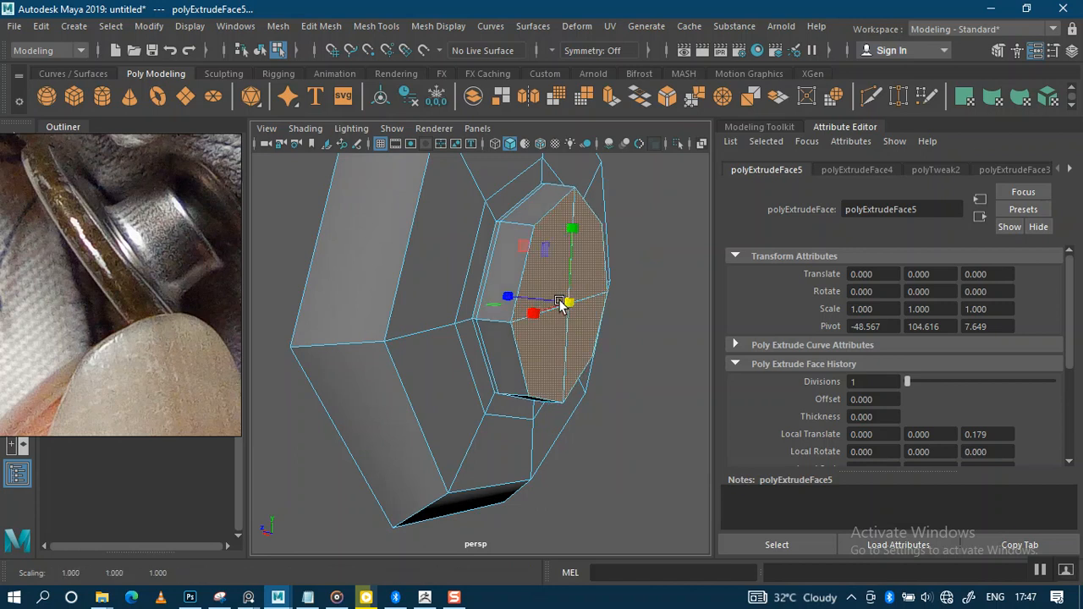
Extrude the shank's end faces about 0.337 backward, narrow them slightly and move them further out along Z
key(ctrl+e)
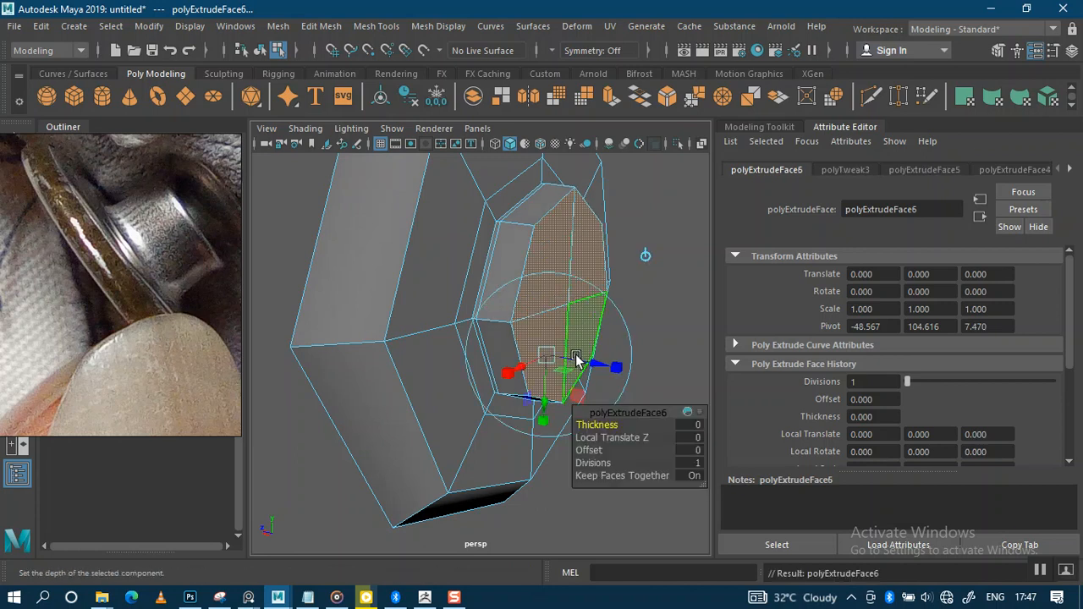
click(646, 255)
drag(526, 298, 492, 286)
alt+drag(521, 236, 453, 275)
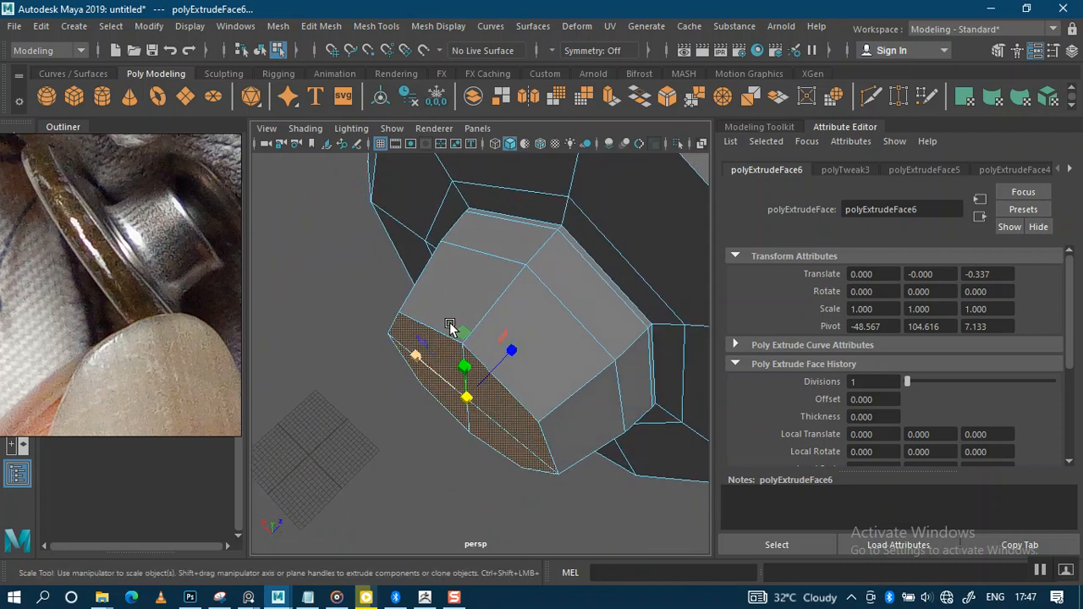
alt+drag(461, 330, 449, 326)
key(w)
drag(403, 385, 335, 385)
Extrude the shank's end faces in place and scale them slightly inward to form a thin rim
alt+right_drag(489, 331, 413, 207)
alt+drag(447, 254, 521, 232)
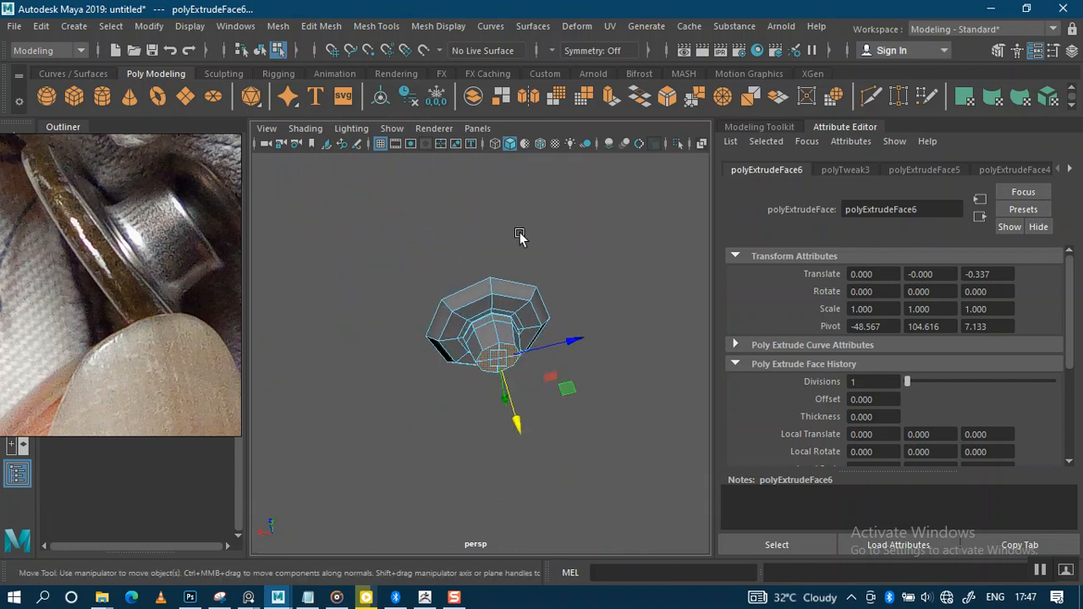
alt+right_drag(521, 232, 530, 266)
alt+drag(529, 266, 597, 230)
alt+right_drag(598, 231, 585, 274)
alt+drag(585, 273, 532, 248)
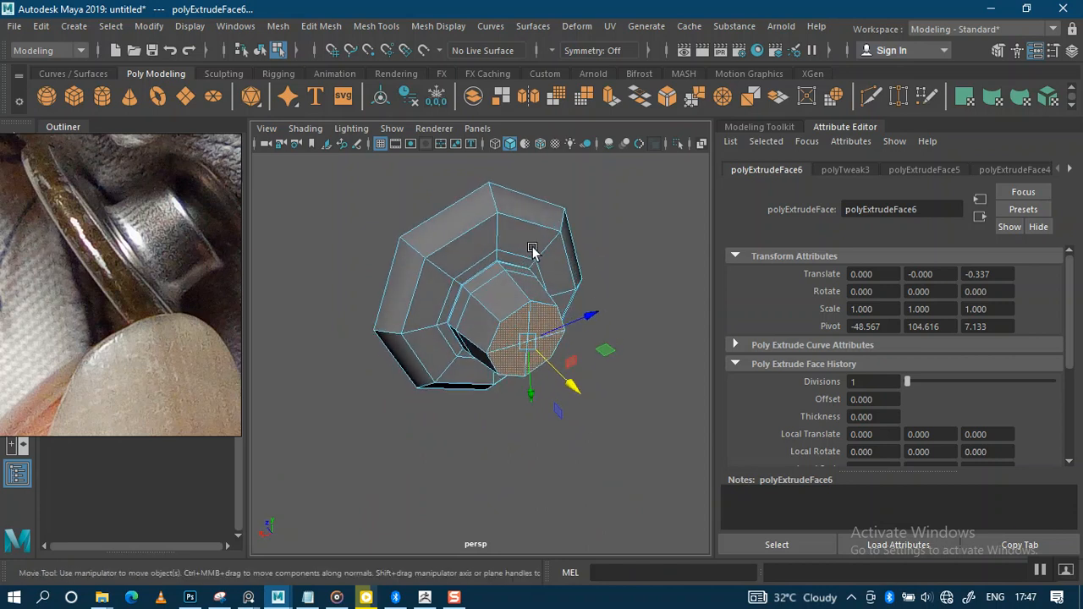
alt+right_drag(550, 274, 546, 334)
alt+drag(546, 334, 555, 315)
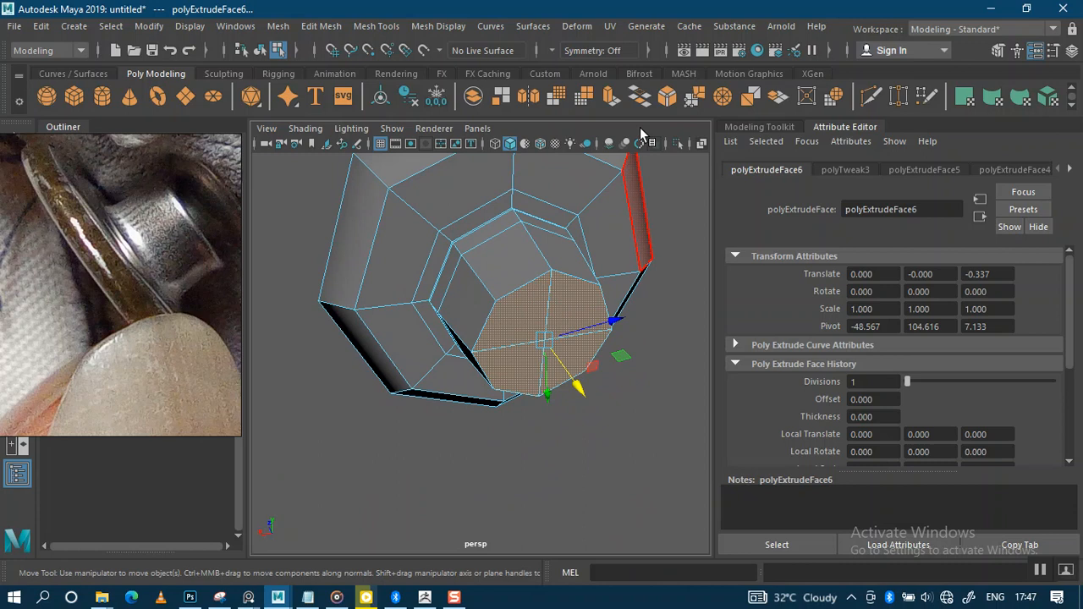
click(611, 100)
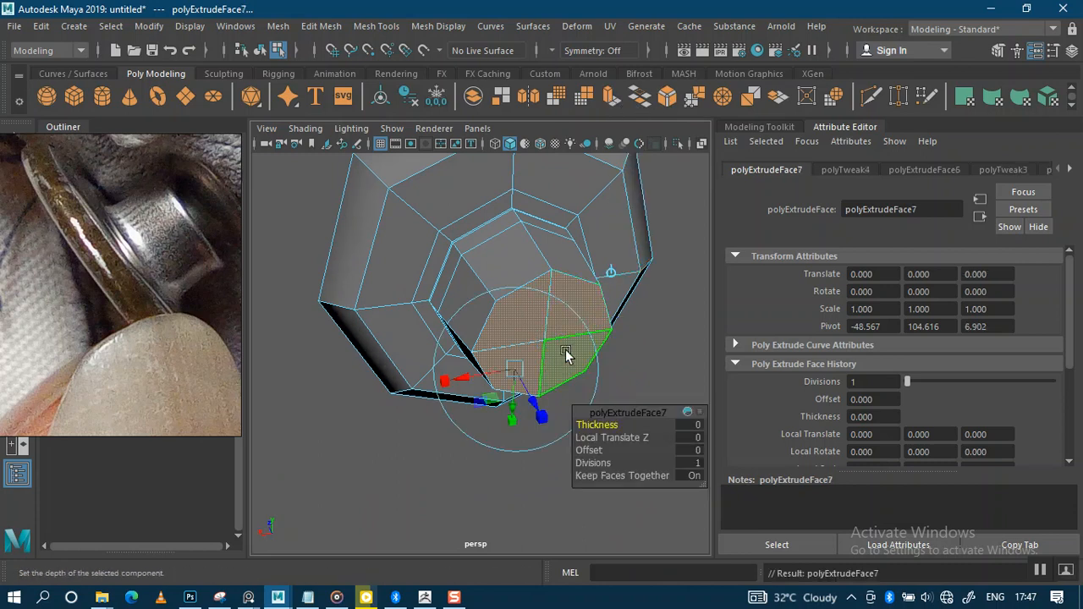
key(r)
alt+drag(566, 348, 540, 336)
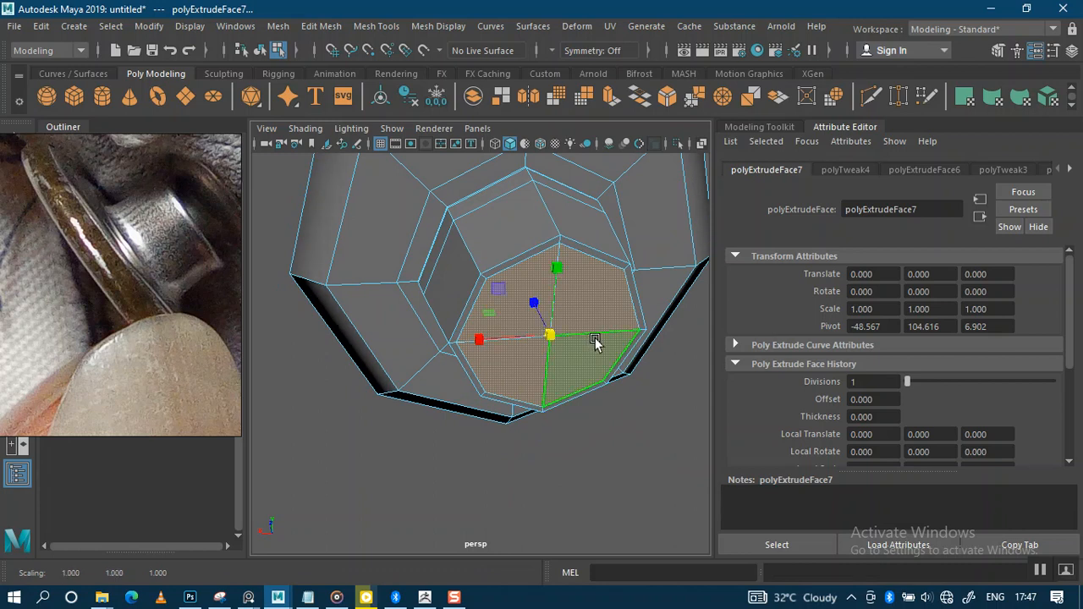
Hollow the shank by extruding its end faces inward, then extrude them again with a local Z translation of -0.051
key(ctrl+e)
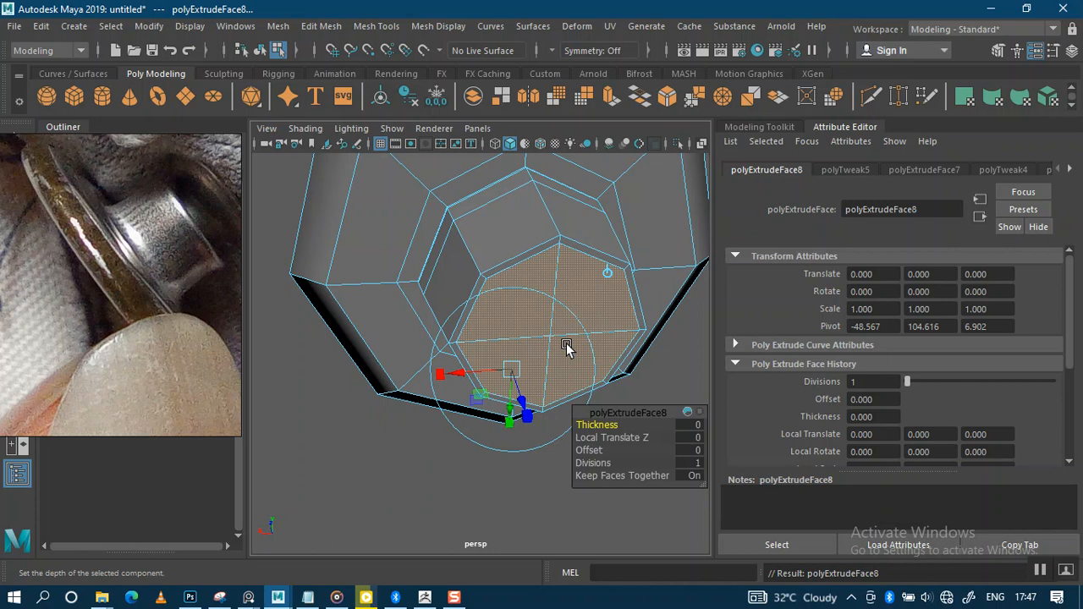
click(605, 271)
drag(538, 321, 520, 309)
key(ctrl+e)
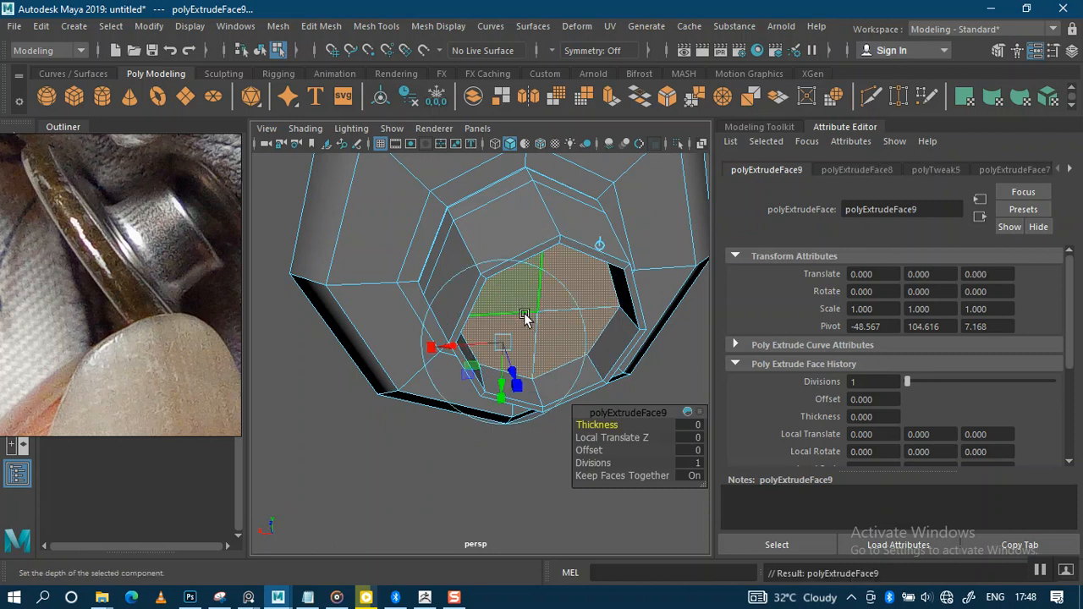
drag(508, 370, 506, 366)
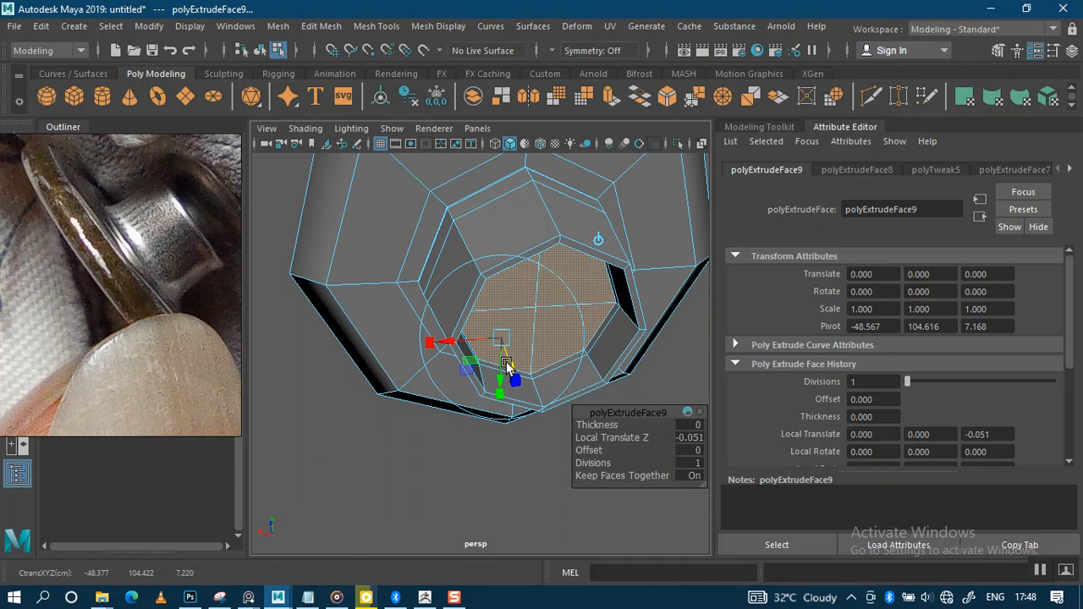
key(Delete)
alt+drag(507, 372, 496, 337)
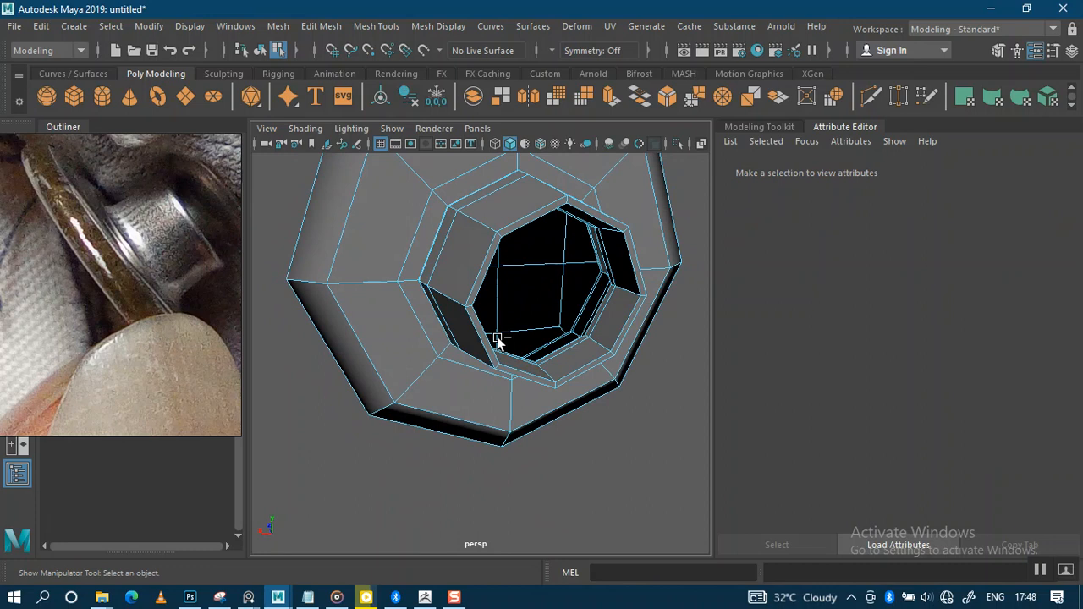
key(ctrl+z)
Extrude the faces at the bottom of the shank's hollow and scale them to about 0.968 in X and Y
alt+drag(582, 321, 525, 315)
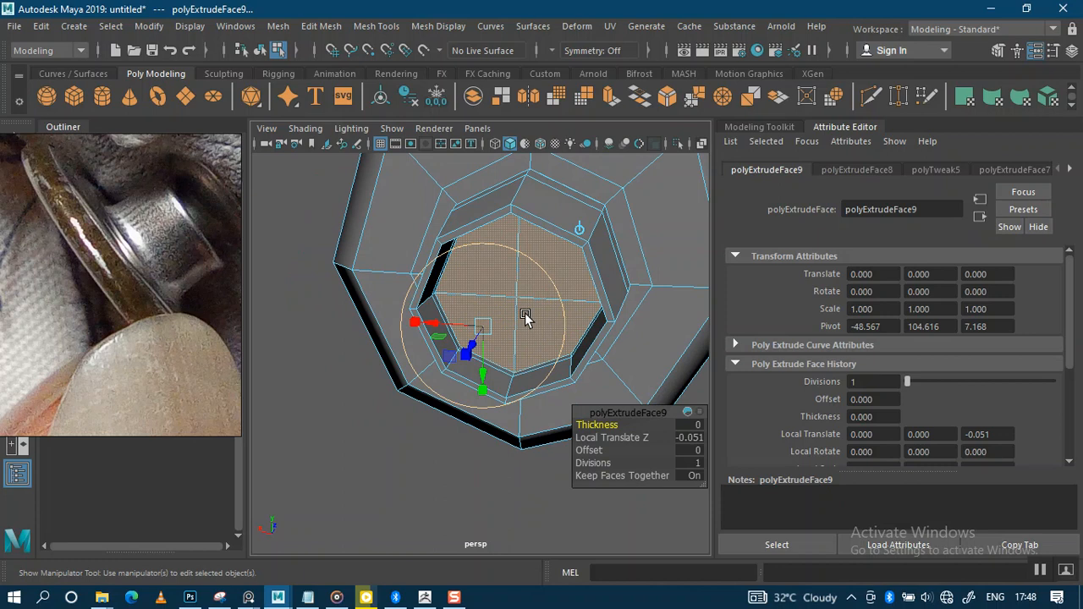
mouse_move(525, 315)
alt+mouse_down()
mouse_move(517, 339)
mouse_move(486, 316)
mouse_move(547, 319)
mouse_move(549, 288)
mouse_move(556, 322)
mouse_move(532, 328)
mouse_move(522, 314)
mouse_move(542, 312)
alt+mouse_up()
key(ctrl+e)
key(r)
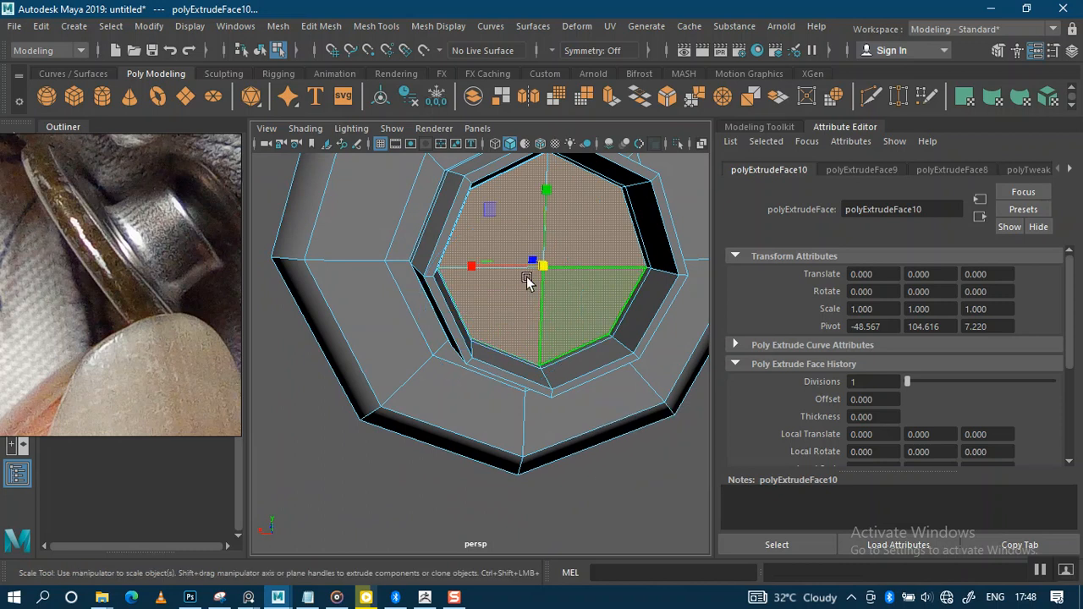
ctrl+drag(531, 259, 525, 255)
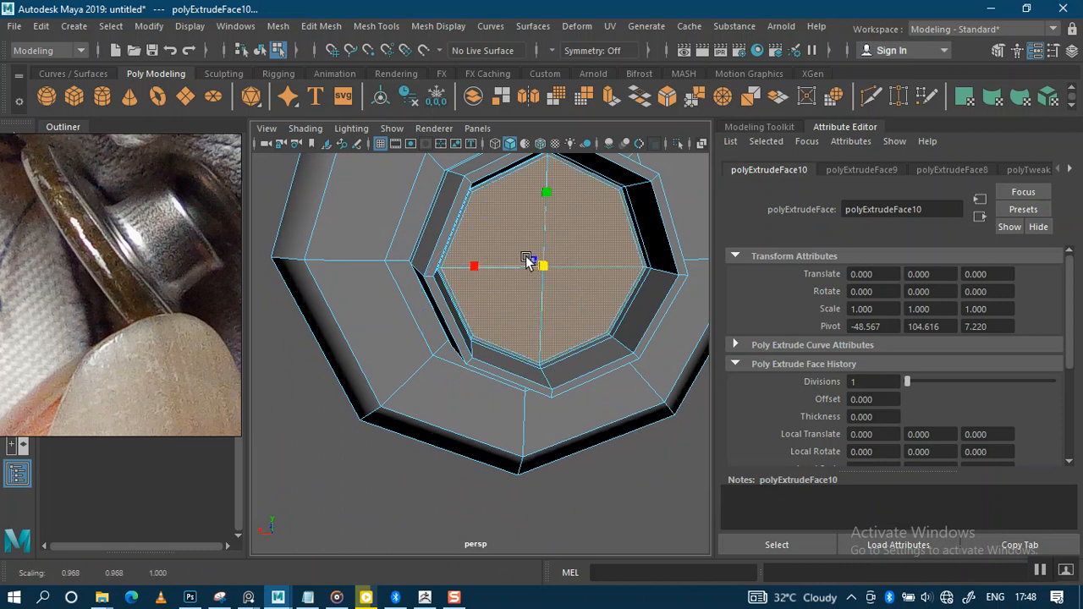
mouse_move(619, 380)
alt+mouse_down()
mouse_move(574, 332)
mouse_move(640, 375)
alt+mouse_up()
click(566, 426)
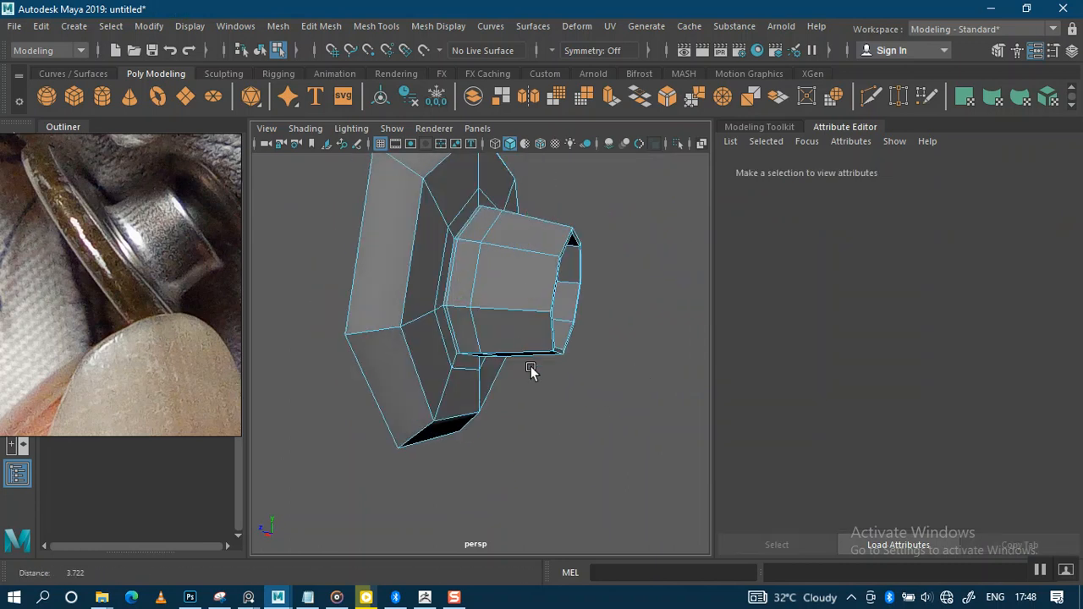
scroll(529, 364, up, 3)
alt+drag(499, 359, 518, 341)
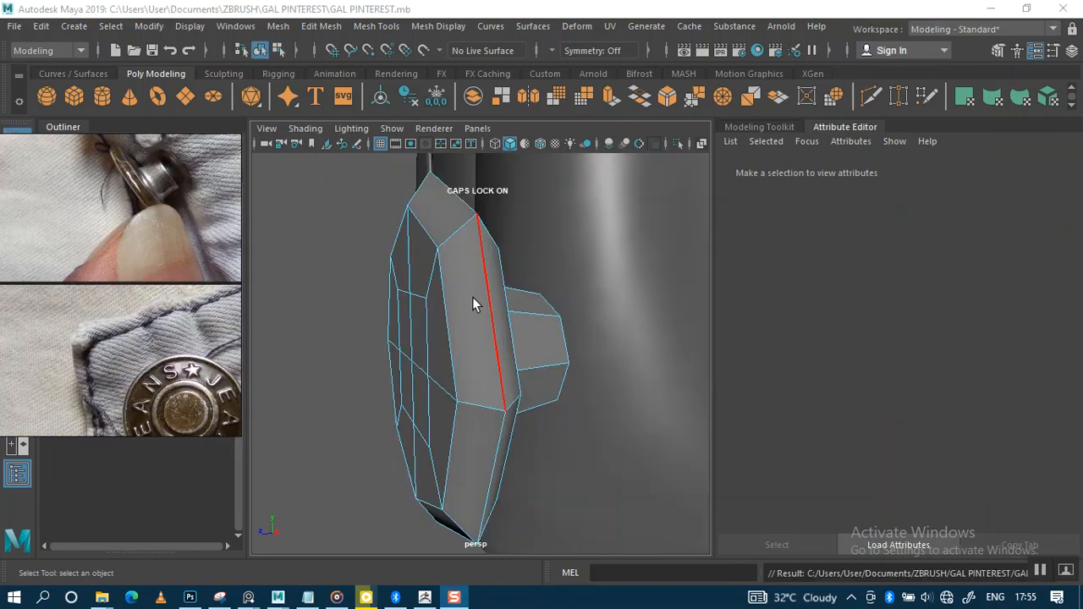
Try to bevel the middle edge loop around the disc's rim
key(e)
alt+drag(451, 302, 458, 296)
double_click(458, 294)
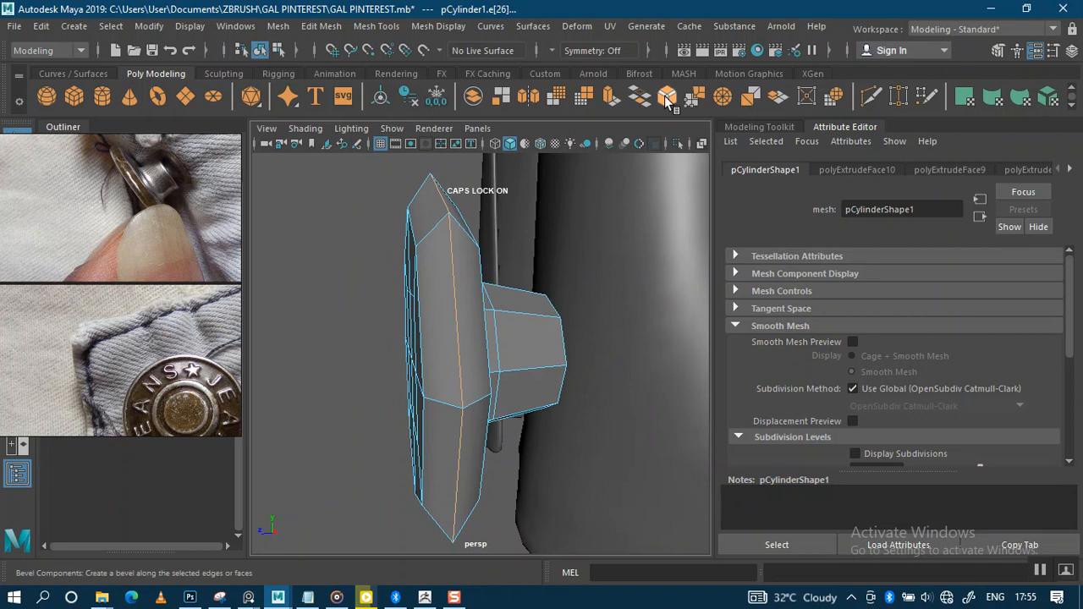
click(667, 100)
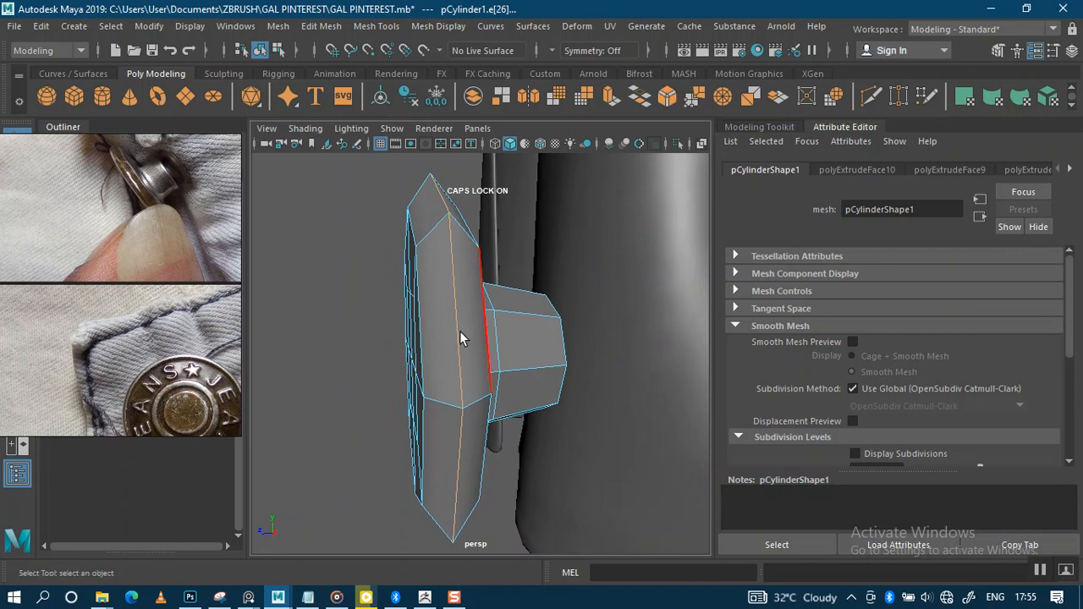
click(435, 370)
alt+drag(450, 322, 330, 311)
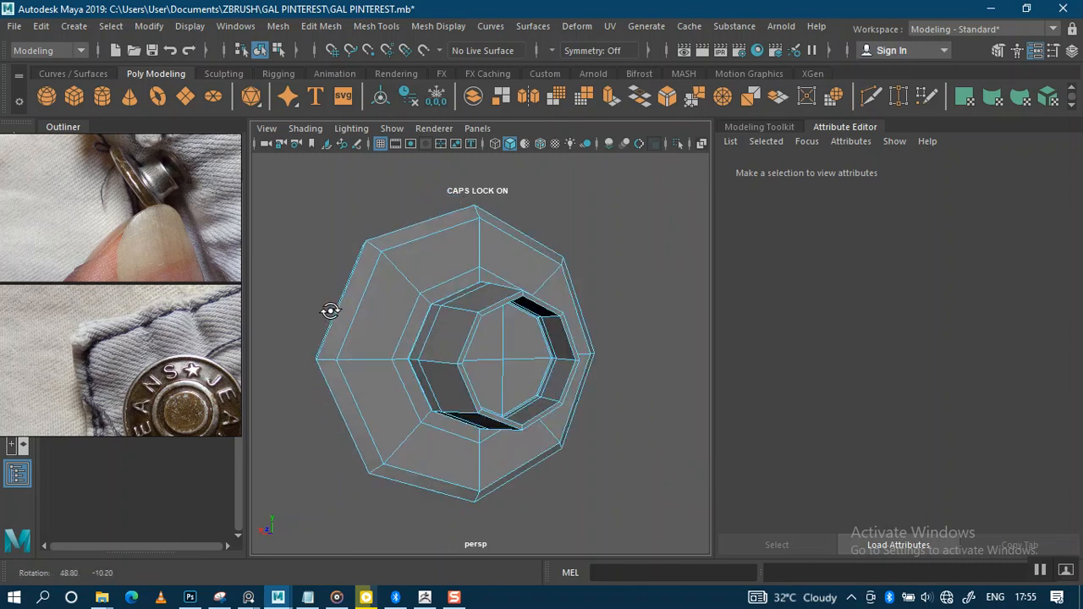
Select the four faces at the bottom of the shank's hollow and split them off as a separate piece
scroll(154, 195, up, 6)
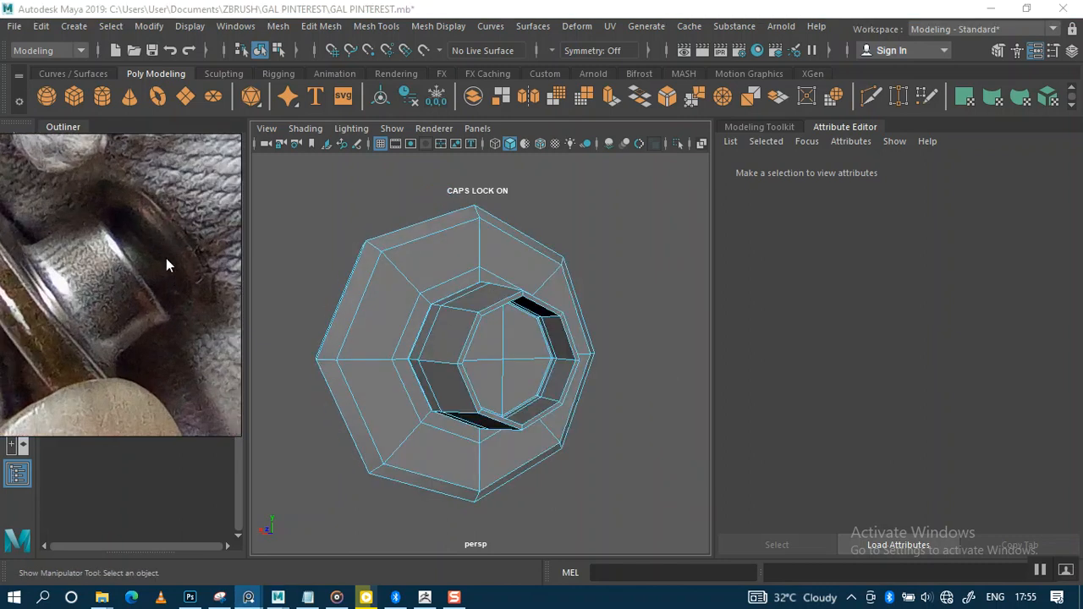
alt+drag(544, 362, 539, 411)
scroll(498, 375, up, 4)
right_drag(513, 338, 514, 198)
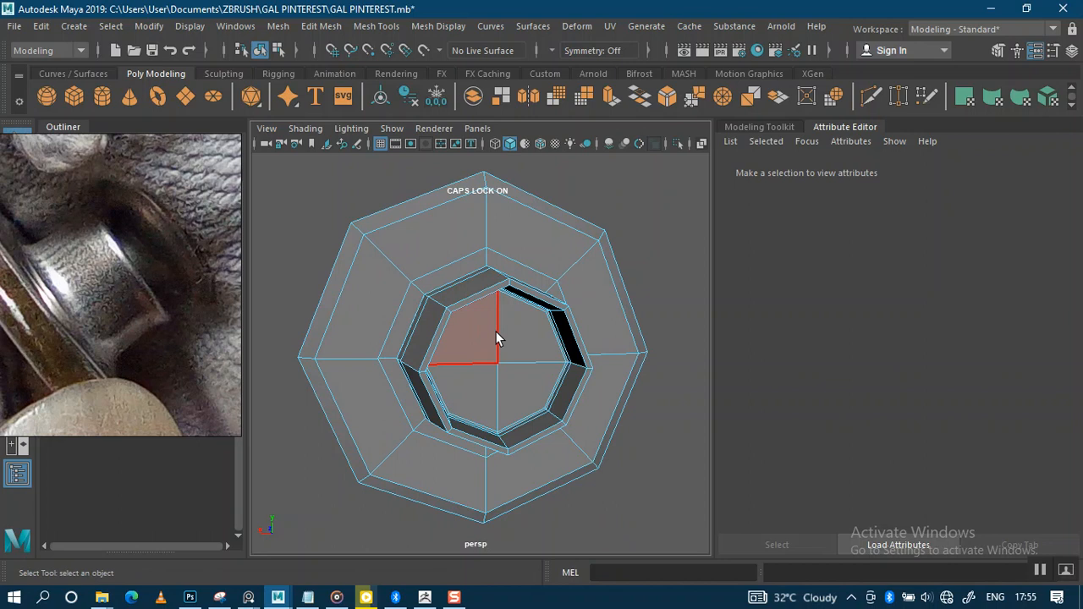
click(495, 332)
shift+click(514, 345)
shift+click(496, 390)
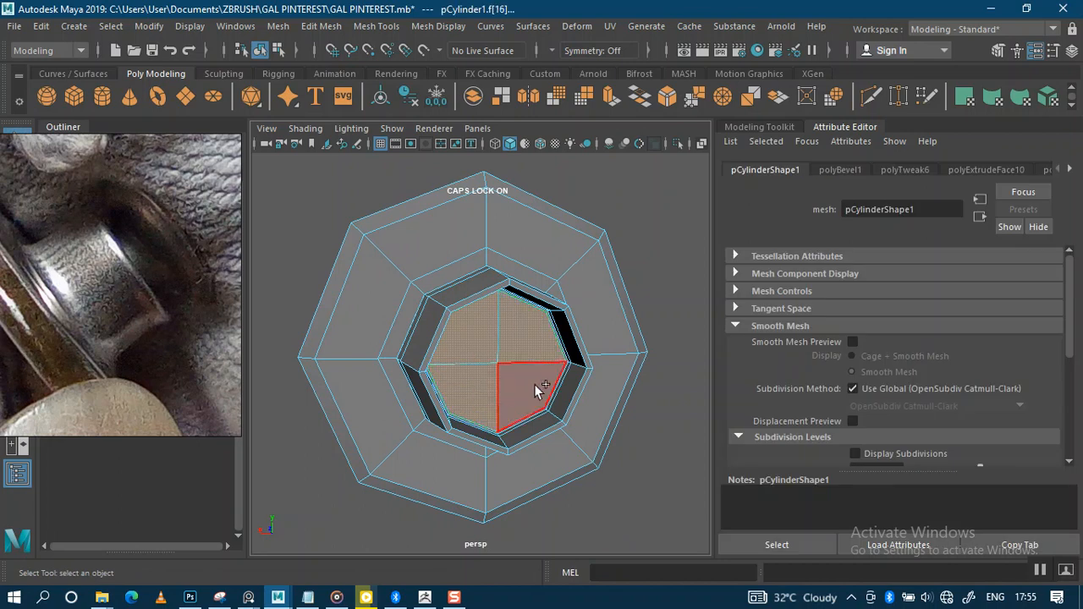
shift+right_drag(522, 370, 513, 508)
Switch to object mode, select the separated octagonal piece inside the shank and centre its pivot
alt+drag(476, 337, 496, 323)
click(658, 241)
right_drag(499, 268, 578, 131)
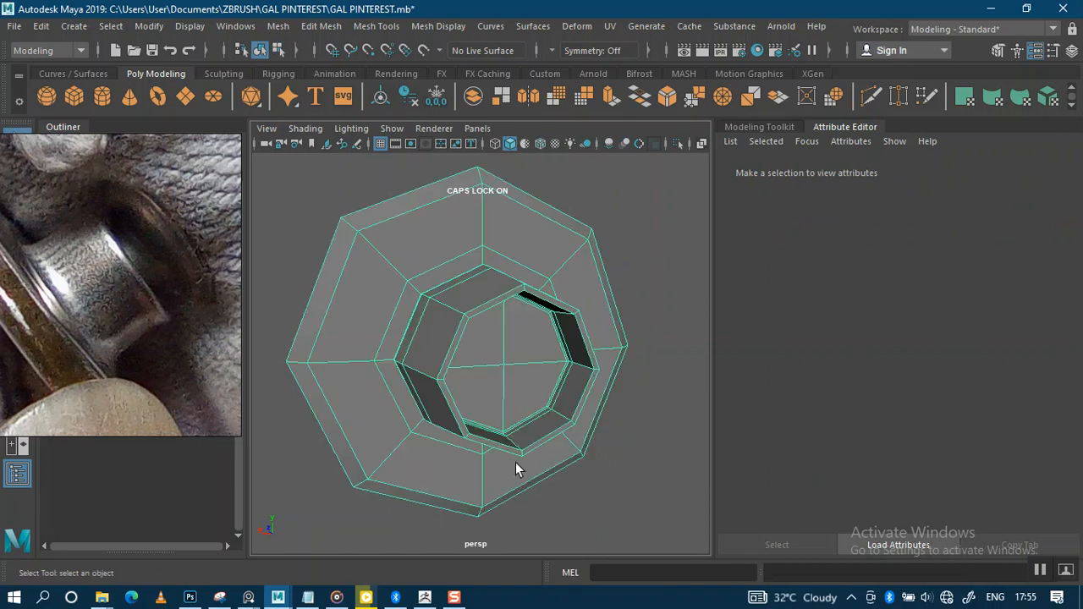
click(517, 440)
click(421, 291)
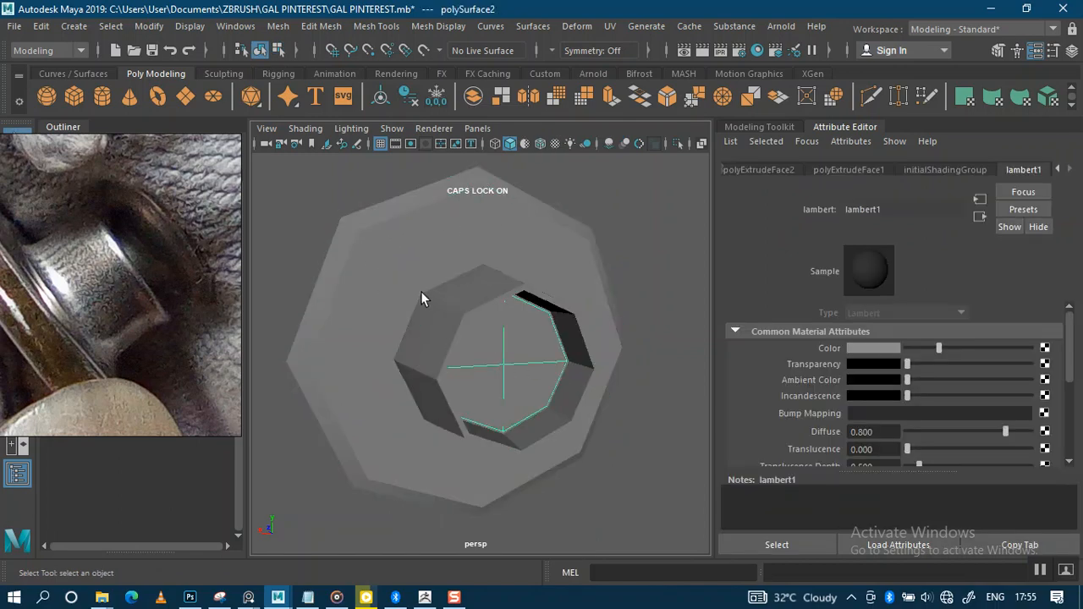
click(379, 99)
key(w)
drag(482, 354, 516, 381)
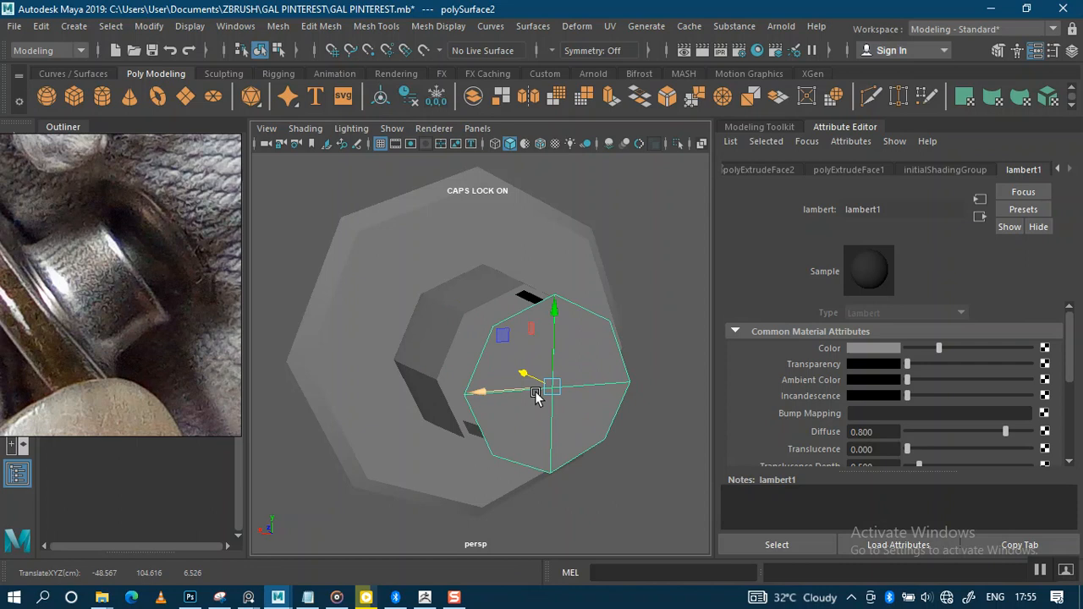
key(ctrl+z)
Scale the separated octagonal piece uniformly to about 0.91 inside the shank's opening
alt+drag(501, 384, 584, 356)
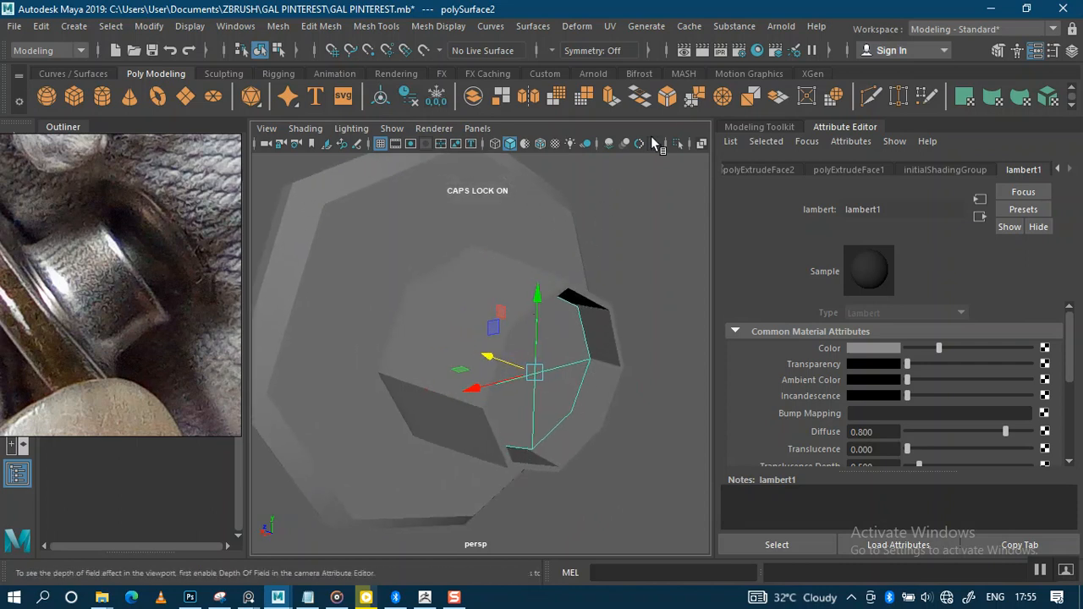
click(611, 105)
drag(525, 391, 512, 384)
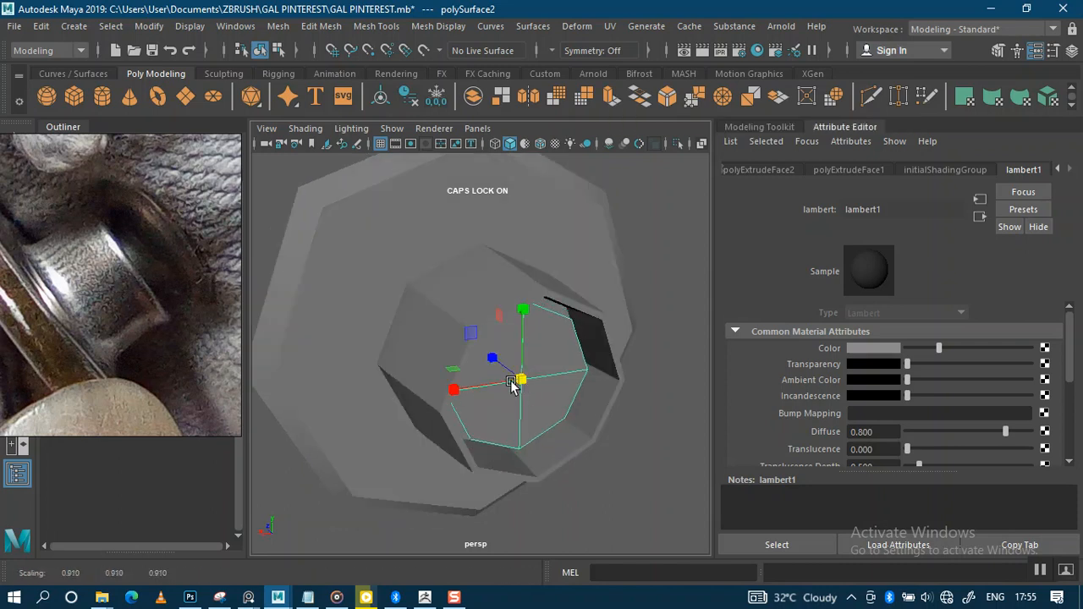
Extrude the octagonal piece's faces out of the shank with a Z translation of about -0.506 to form a post
click(611, 97)
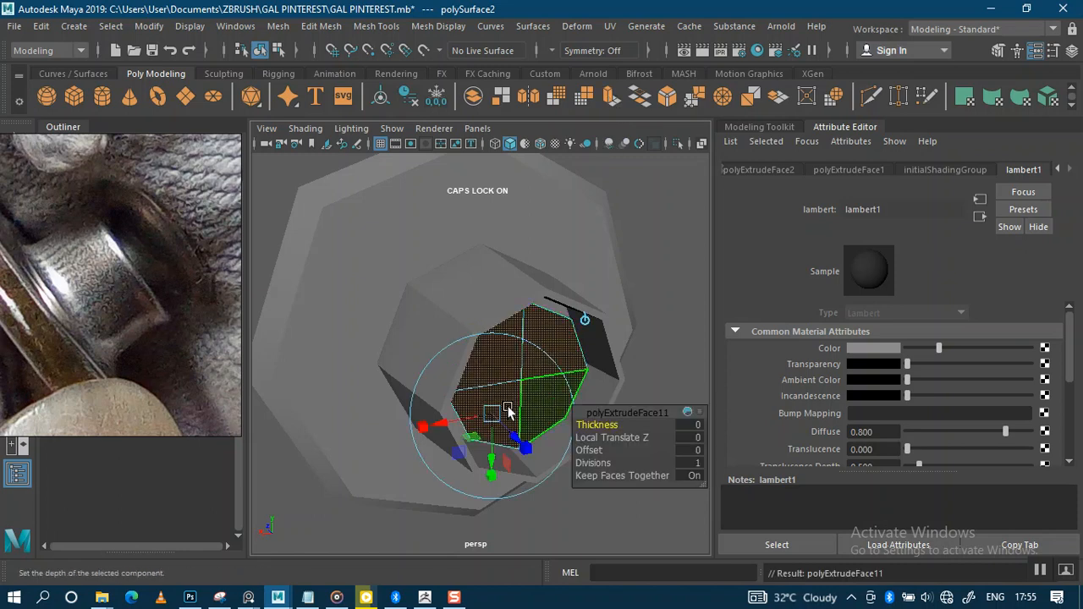
click(584, 322)
alt+drag(511, 370, 540, 327)
alt+drag(422, 258, 421, 280)
click(495, 350)
mouse_move(495, 268)
alt+mouse_down()
mouse_move(507, 280)
mouse_move(505, 307)
mouse_move(510, 285)
mouse_move(464, 270)
mouse_move(504, 282)
alt+mouse_up()
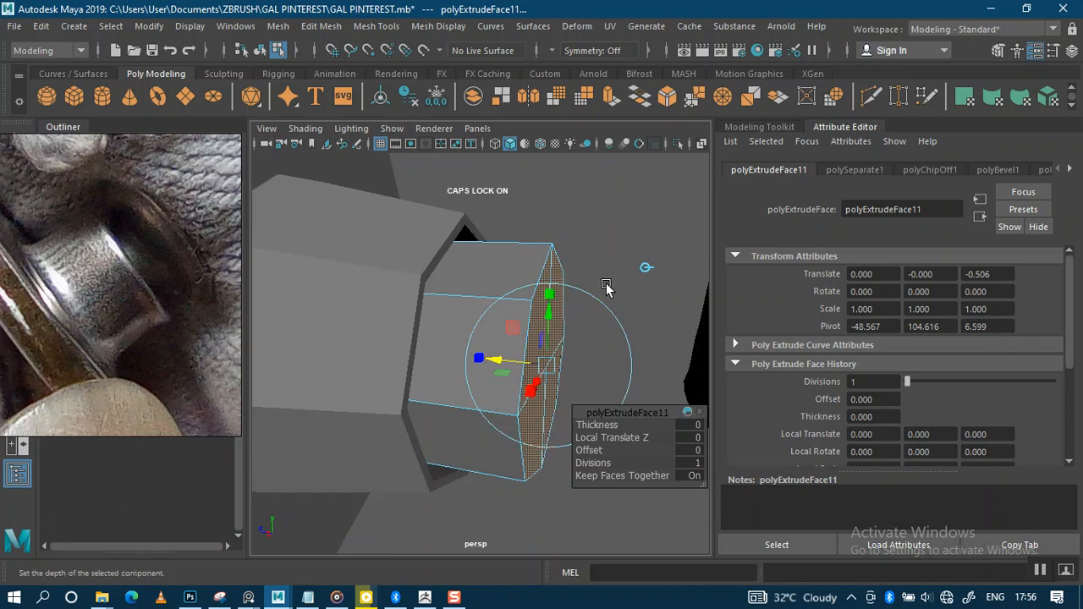
Extrude the post's end faces in place and scale them outward to form a wide flat flange
key(ctrl+e)
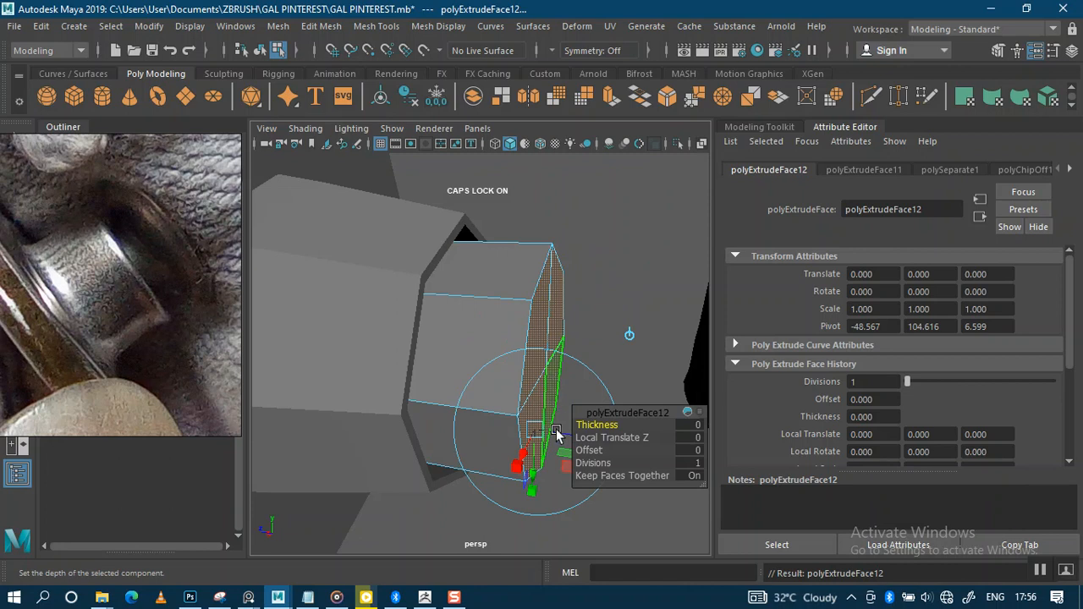
key(r)
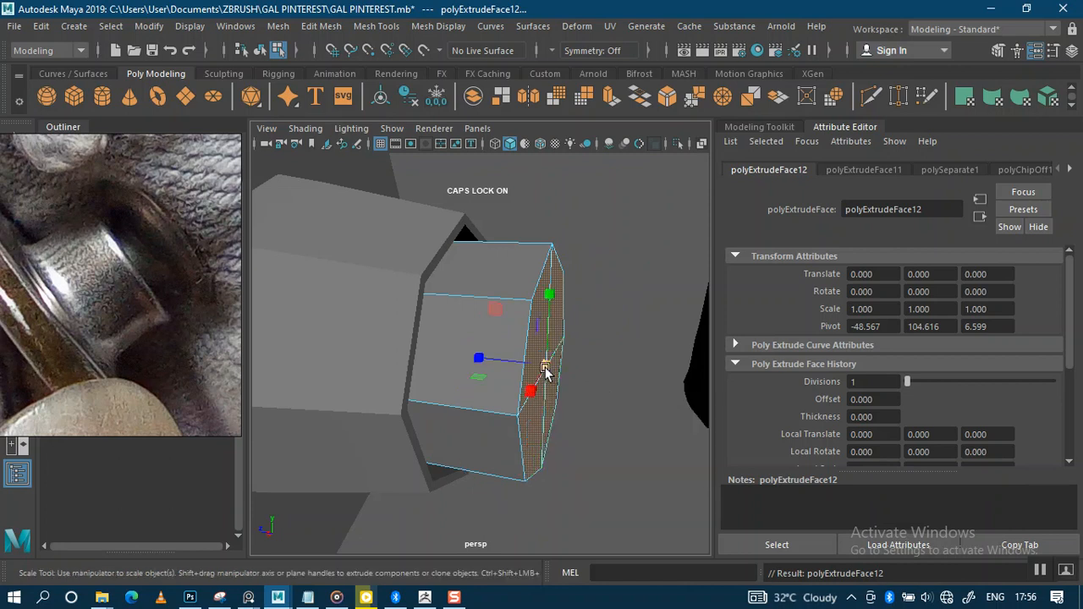
drag(546, 372, 479, 508)
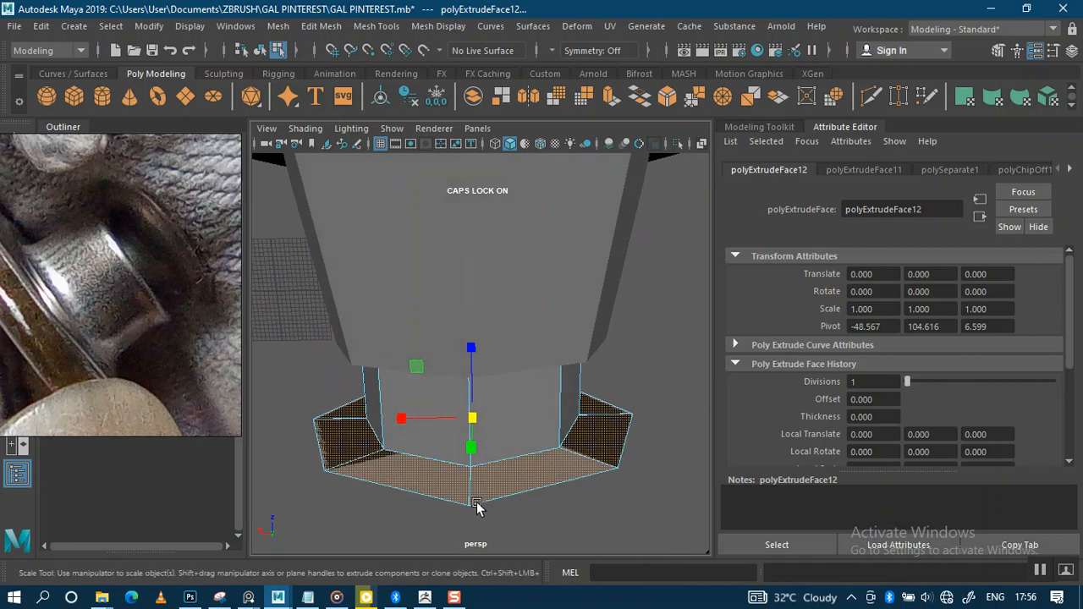
drag(473, 423, 575, 395)
alt+drag(501, 338, 584, 212)
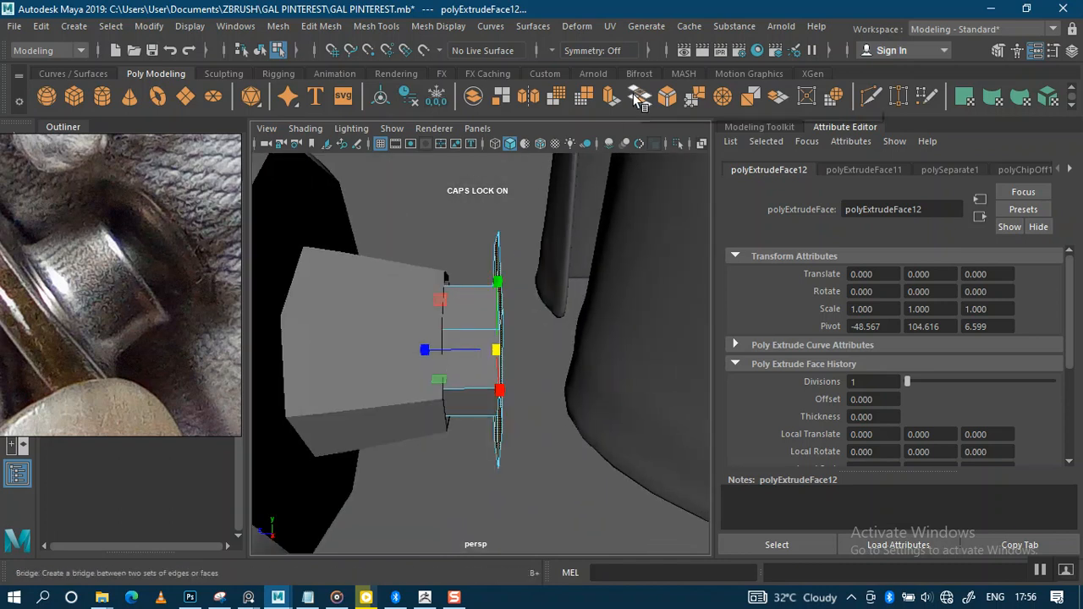
Extrude the flange's end faces away from the shank with a Z translation of -0.822 to form a thick head
key(ctrl+e)
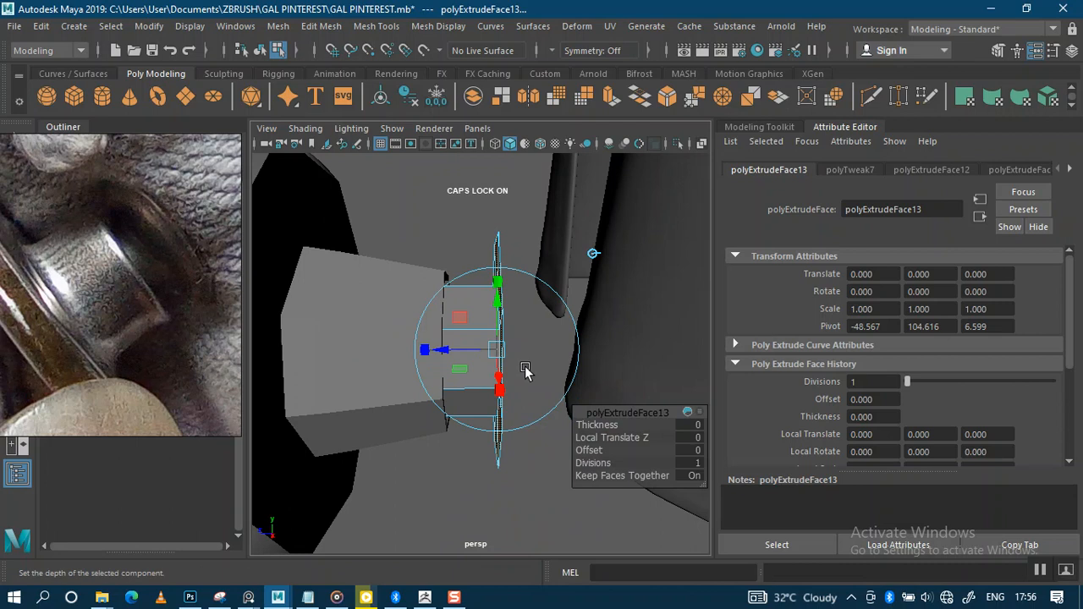
drag(448, 350, 581, 357)
scroll(500, 335, down, 6)
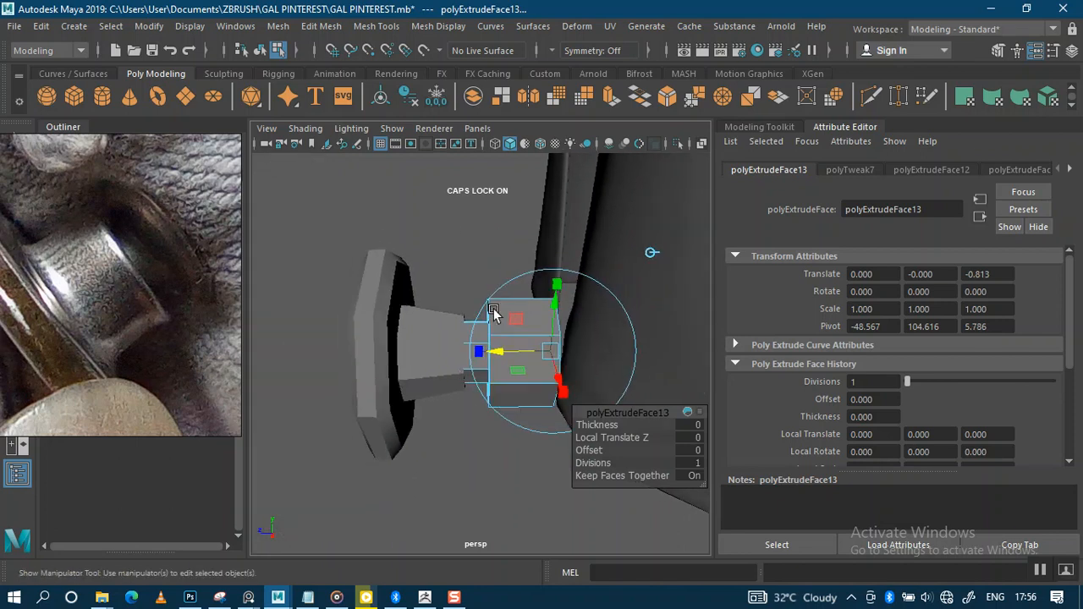
alt+drag(460, 248, 445, 257)
scroll(445, 257, up, 3)
drag(508, 353, 505, 300)
scroll(438, 327, up, 3)
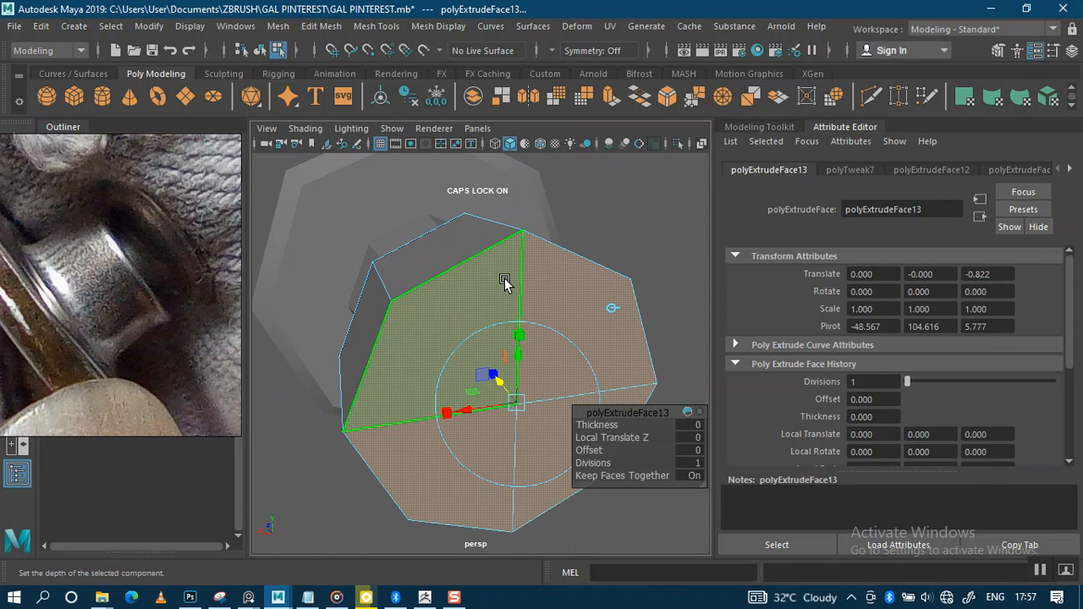
Extrude the outer end faces of the wide head in place and scale them inward
key(ctrl+e)
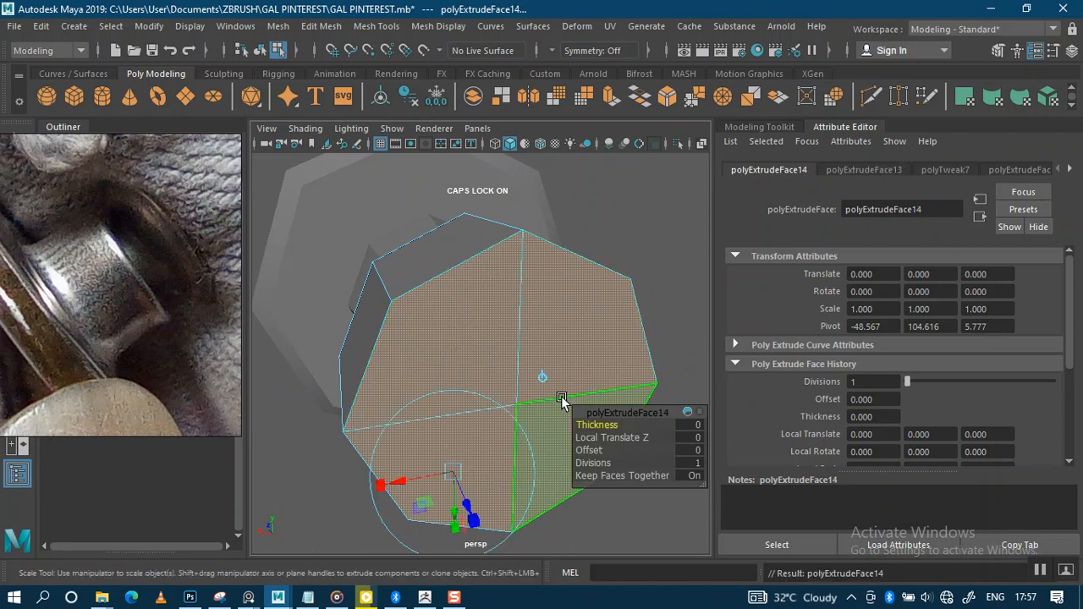
key(r)
drag(515, 404, 437, 385)
scroll(453, 289, down, 5)
alt+drag(452, 291, 483, 302)
click(457, 303)
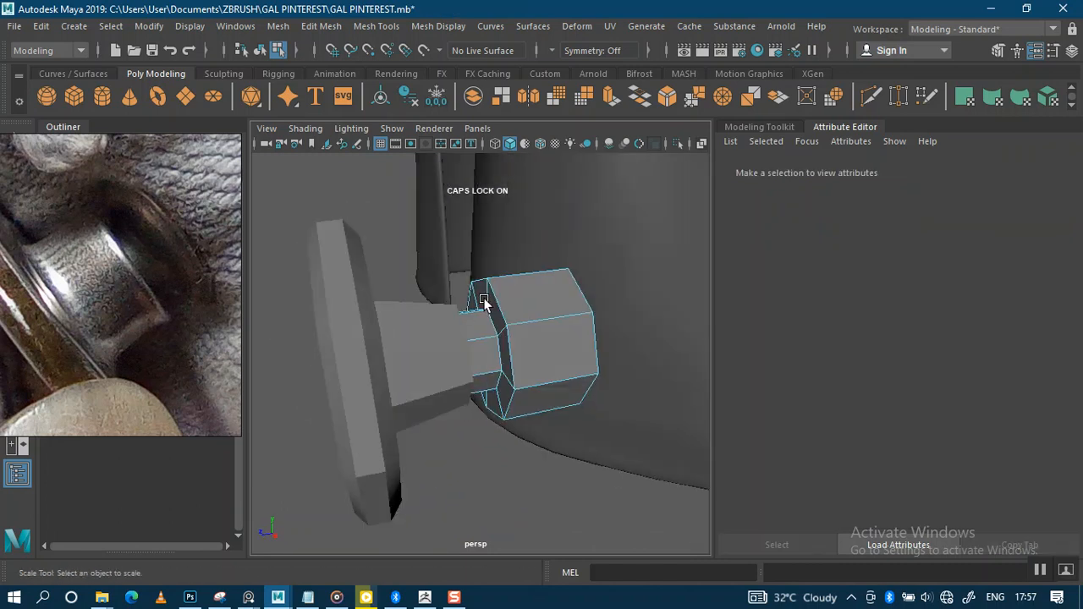
Insert an edge loop around the middle of the wide head with Multi-Cut
scroll(490, 318, up, 5)
alt+drag(498, 344, 545, 287)
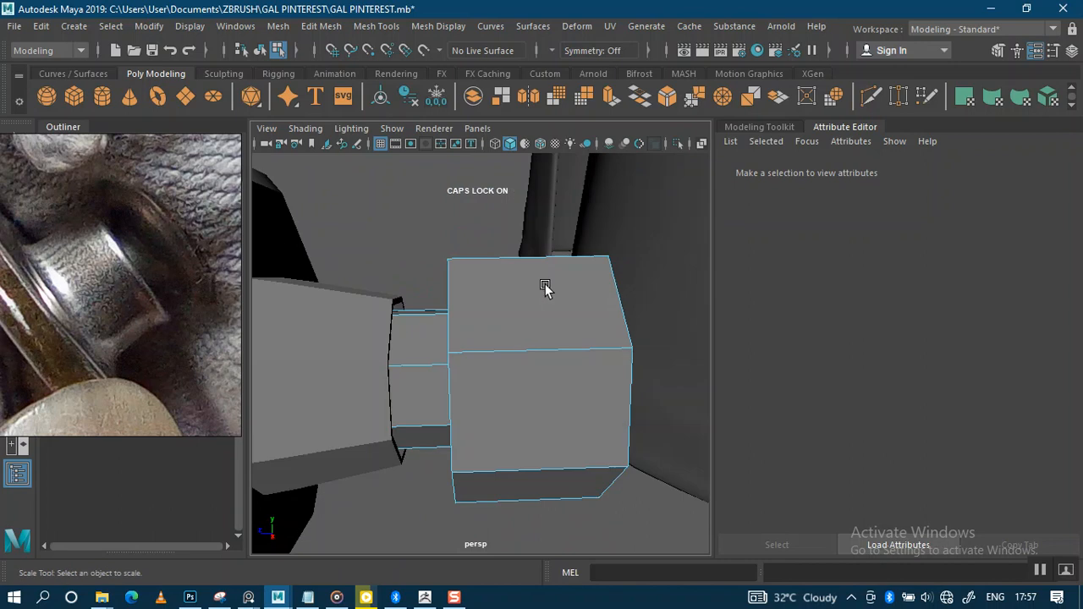
shift+right_drag(532, 350, 445, 237)
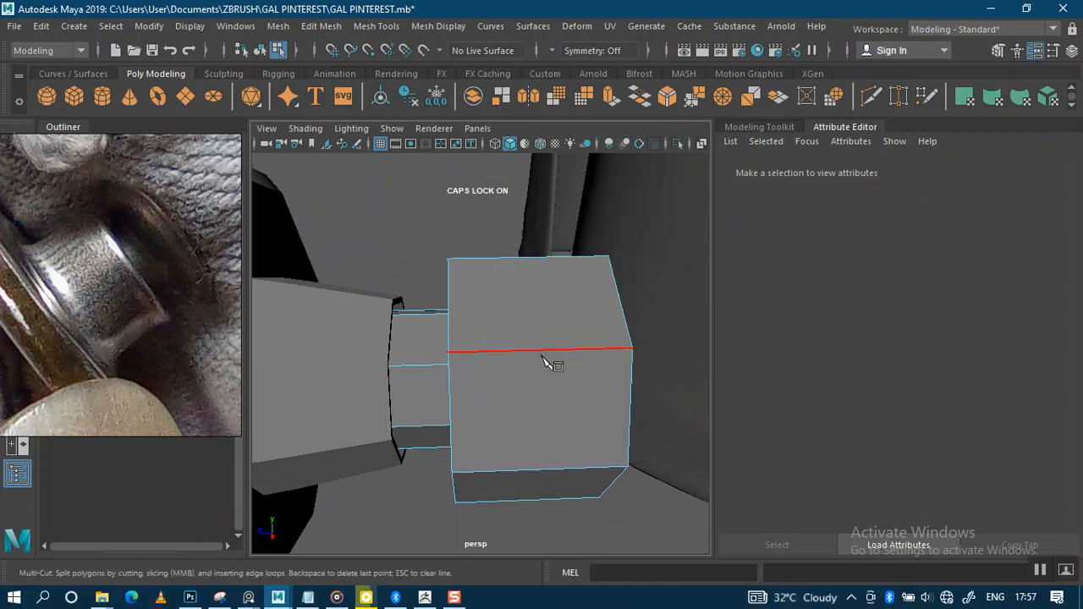
alt+drag(539, 356, 533, 343)
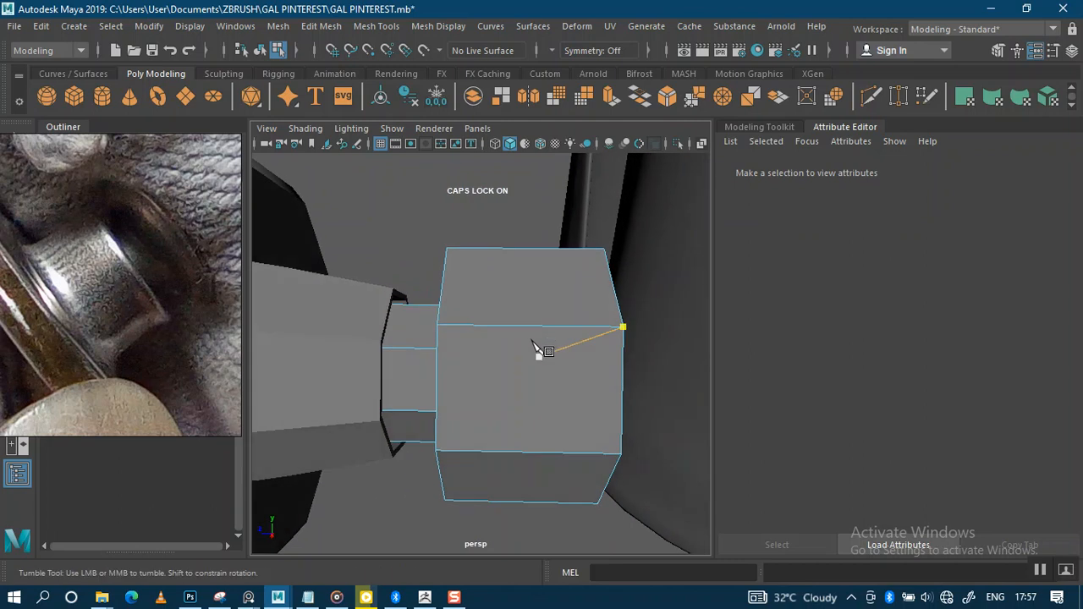
ctrl+click(528, 330)
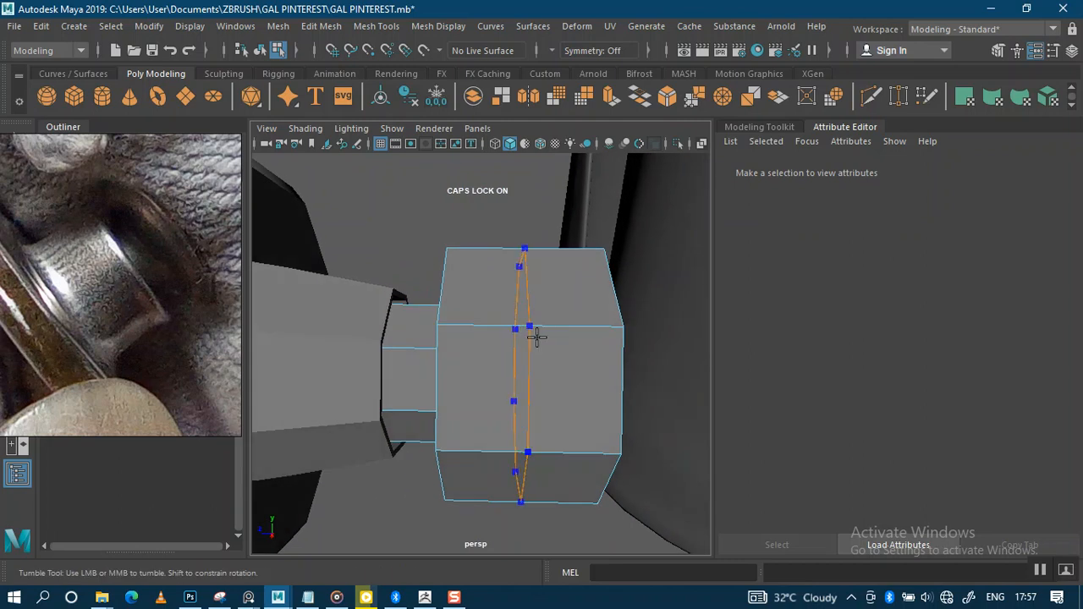
ctrl+click(524, 343)
alt+drag(525, 344, 546, 339)
key(q)
click(526, 345)
Bevel the head's edge loop facing the shank at fraction 0.5 with Chamfer off
right_drag(487, 328, 478, 112)
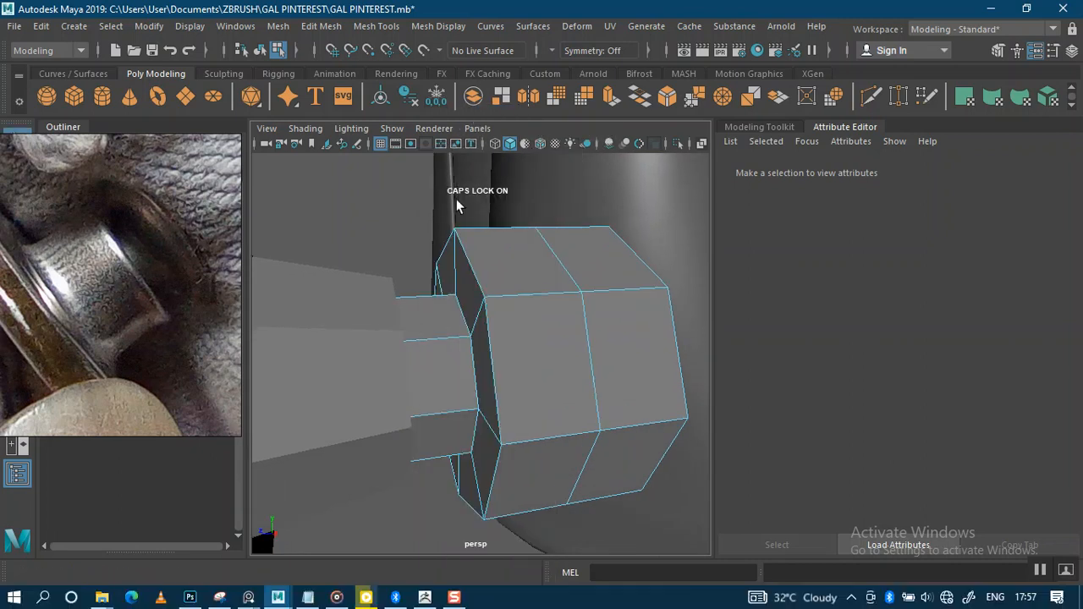
click(486, 330)
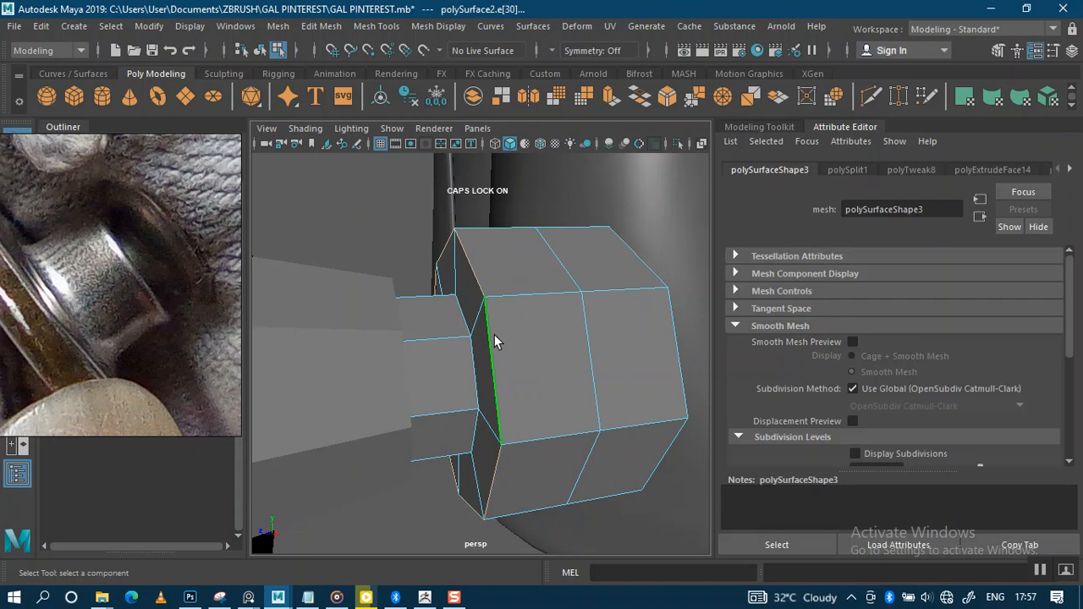
alt+drag(485, 338, 475, 345)
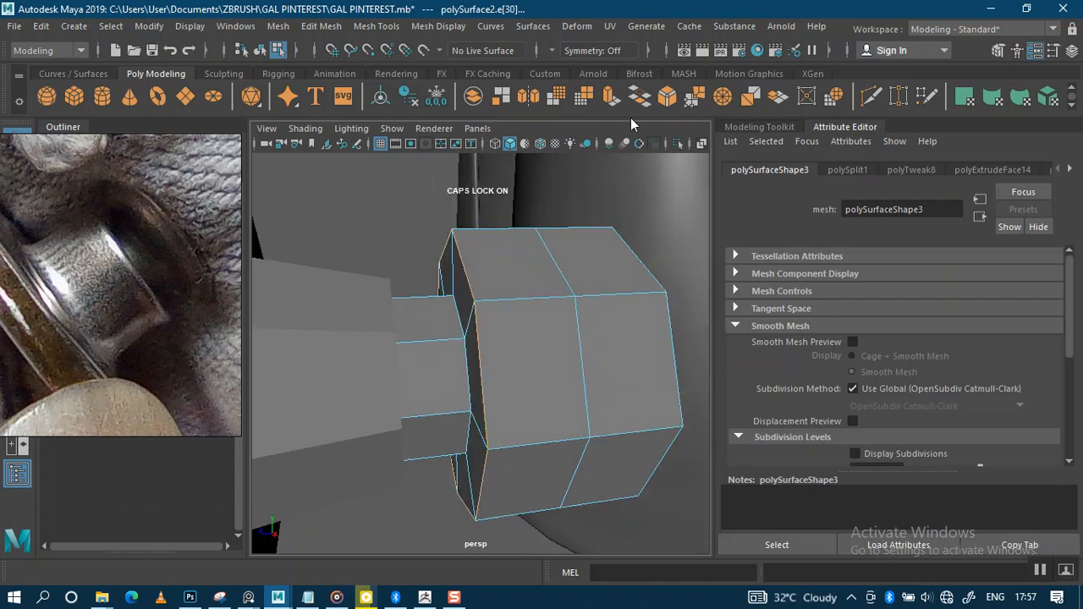
click(669, 97)
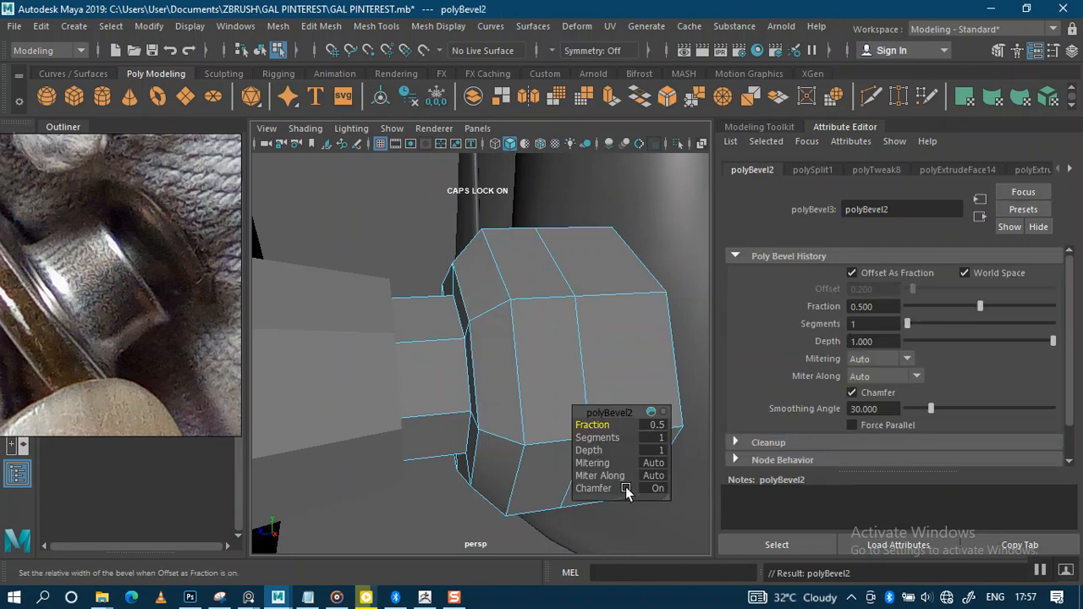
click(650, 489)
alt+drag(526, 345, 504, 329)
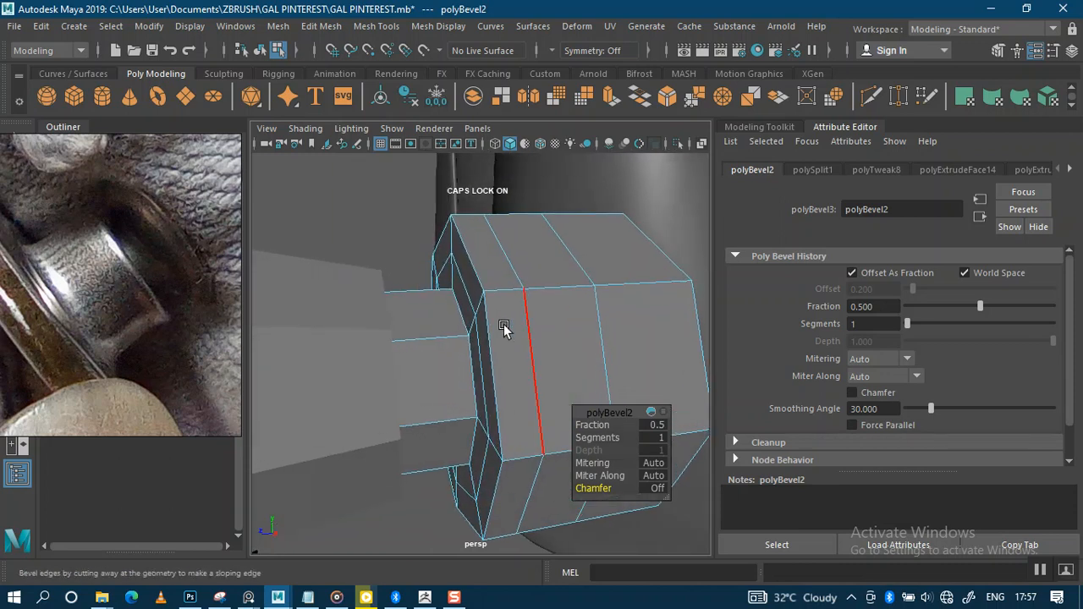
Check the post and head piece in smooth preview and return it to the unsmoothed display
right_drag(336, 156, 391, 135)
click(387, 186)
click(512, 263)
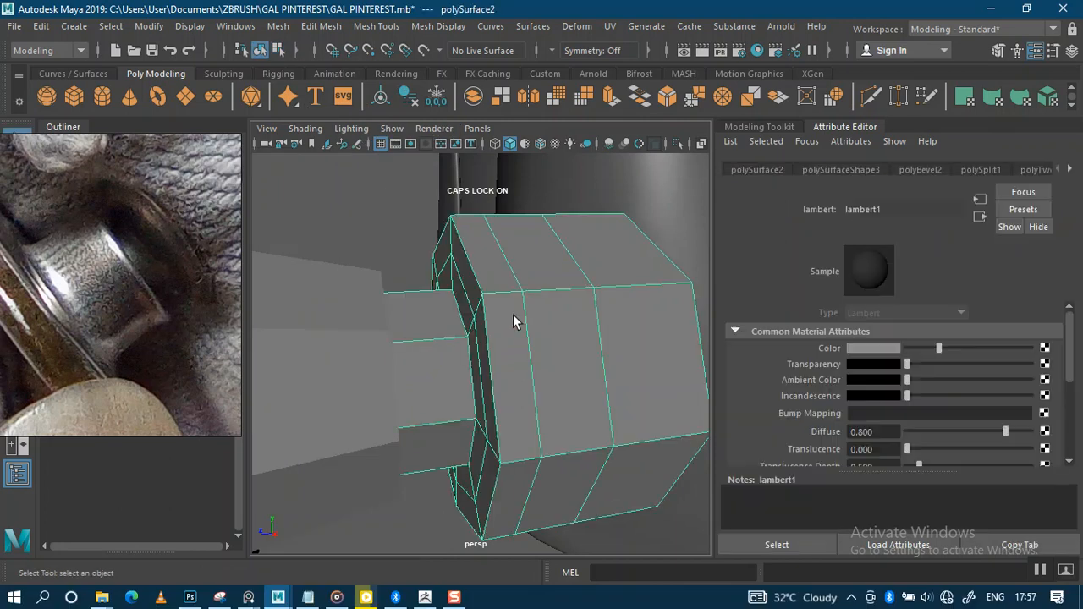
key(3)
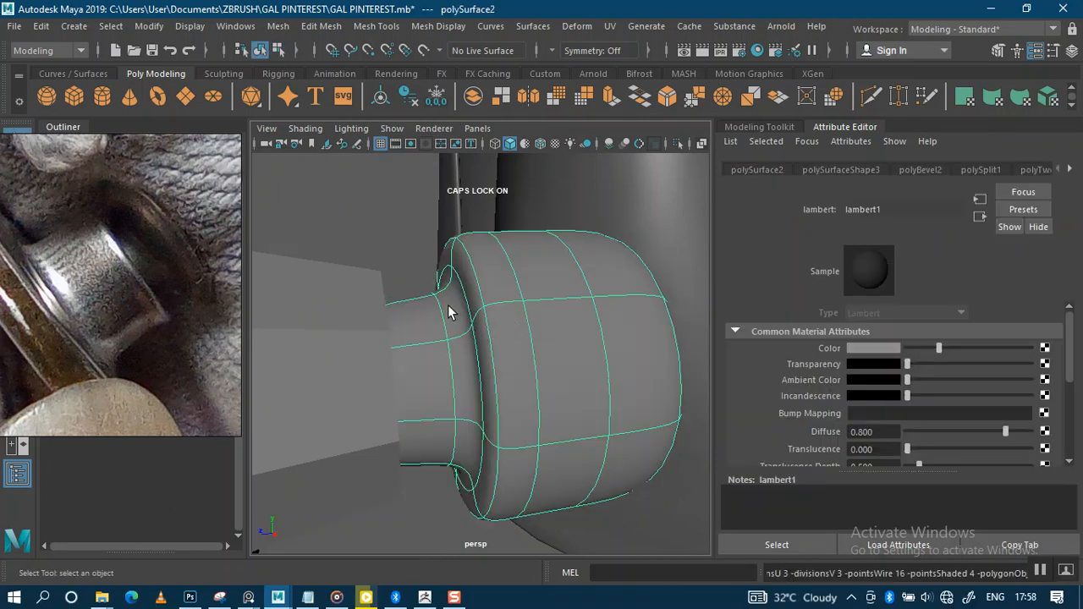
mouse_move(448, 312)
alt+mouse_down()
mouse_move(483, 297)
mouse_move(436, 297)
alt+mouse_up()
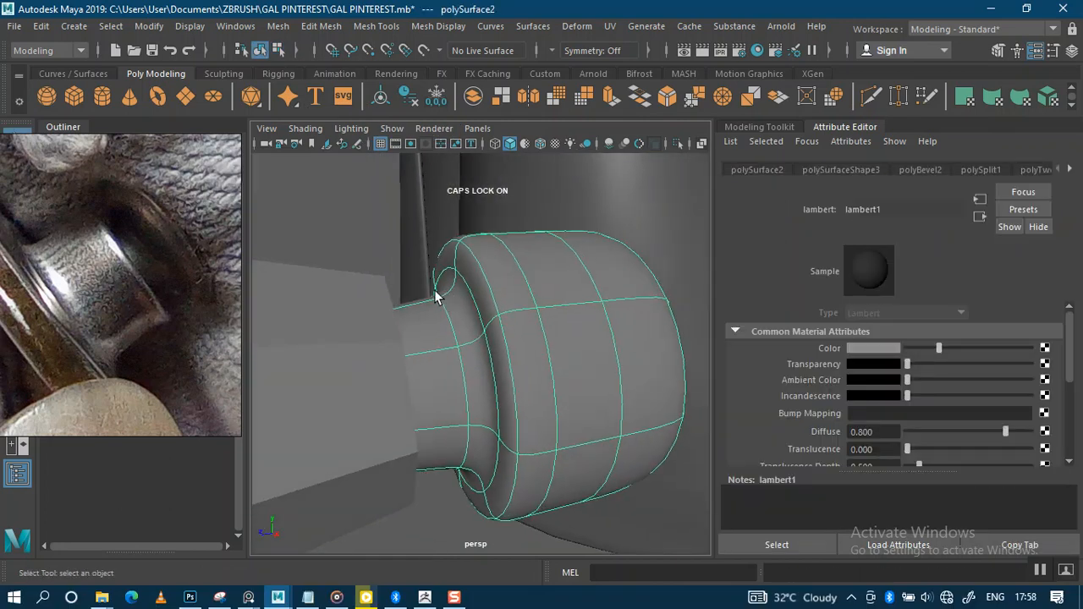
key(1)
Insert edge loops around both ends of the narrow post with Multi-Cut, beside the head and beside the shank opening
alt+right_drag(456, 337, 459, 370)
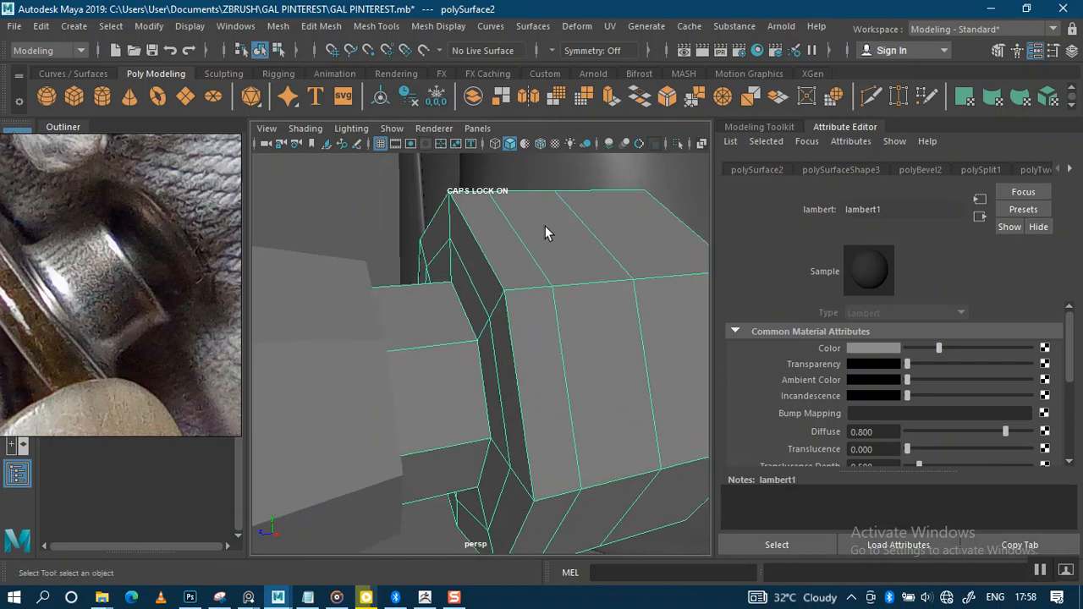
click(773, 129)
scroll(919, 461, down, 3)
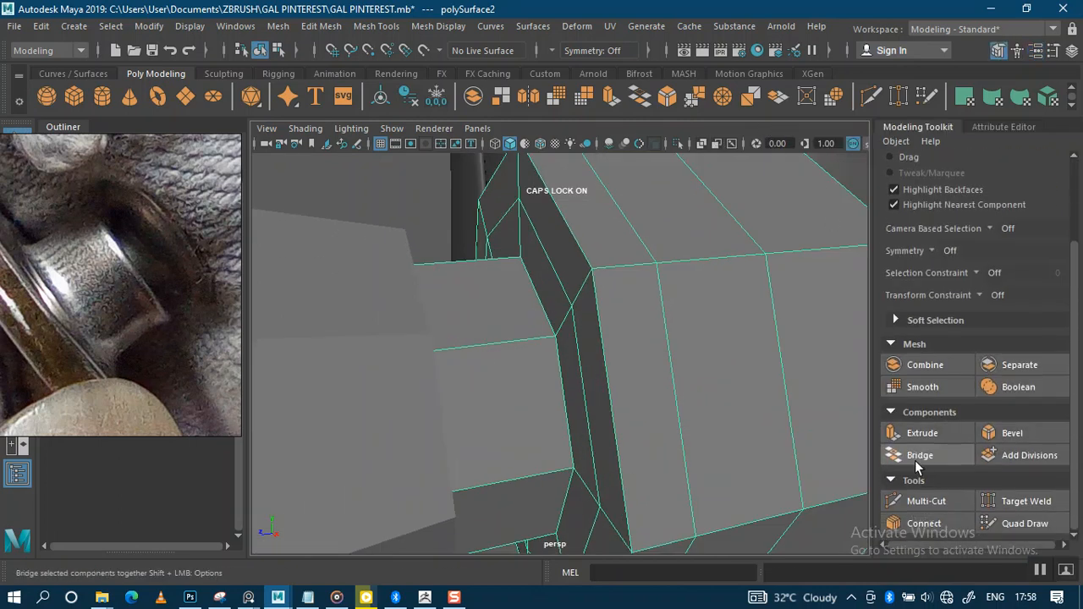
click(918, 501)
mouse_move(495, 334)
alt+right_down()
mouse_move(476, 297)
mouse_move(495, 330)
alt+right_up()
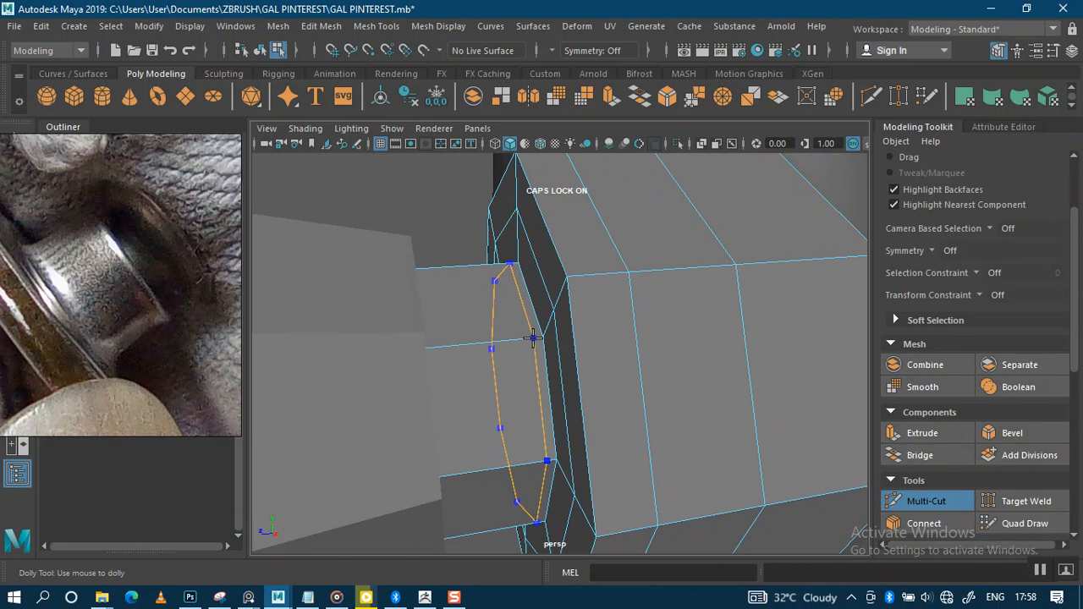
alt+drag(483, 394, 423, 333)
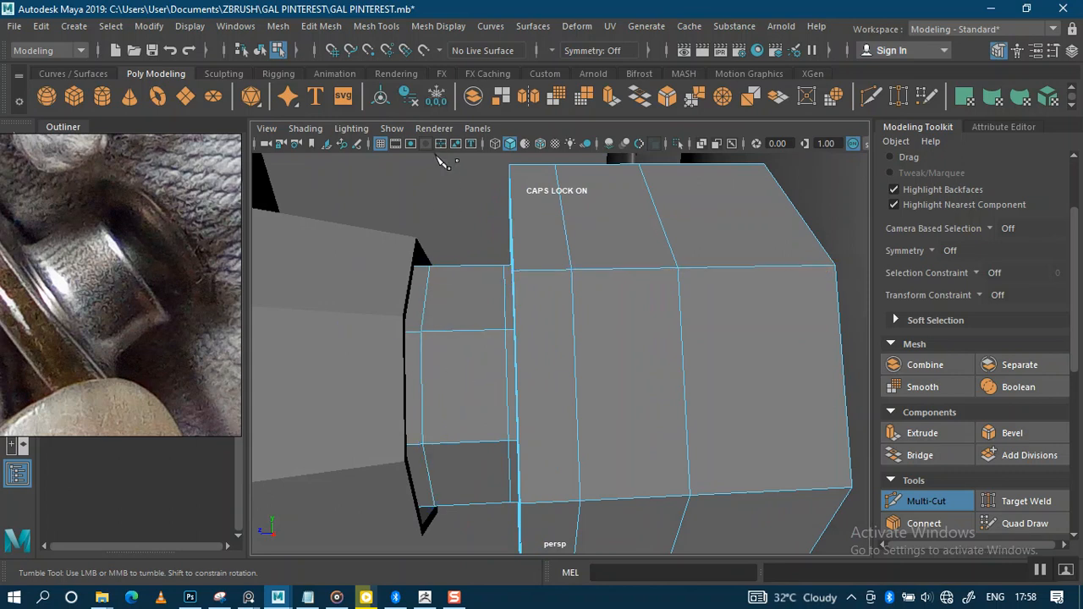
In wireframe display, insert an edge loop around the narrow post's end inside the shank with Multi-Cut
click(496, 147)
mouse_move(435, 326)
alt+right_down()
mouse_move(406, 358)
mouse_move(392, 349)
alt+right_up()
alt+middle_drag(392, 350, 438, 331)
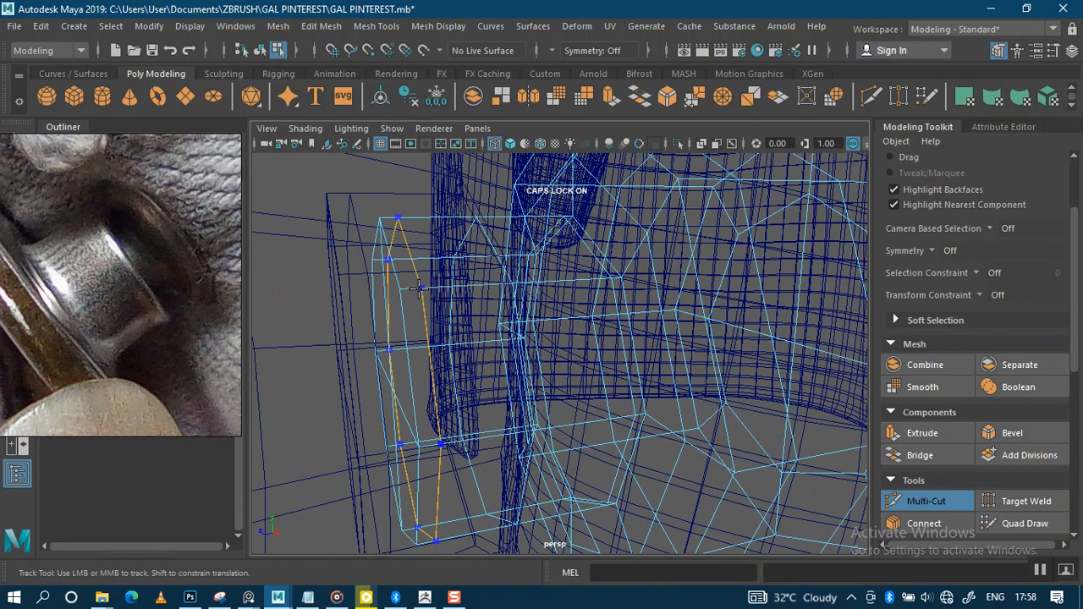
ctrl+click(409, 286)
click(534, 429)
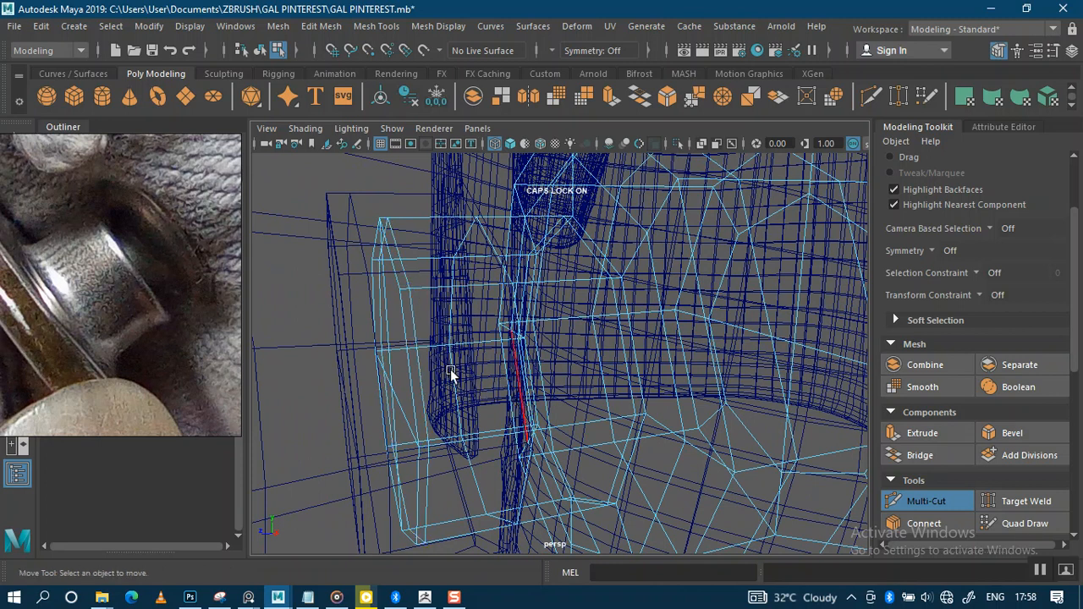
key(w)
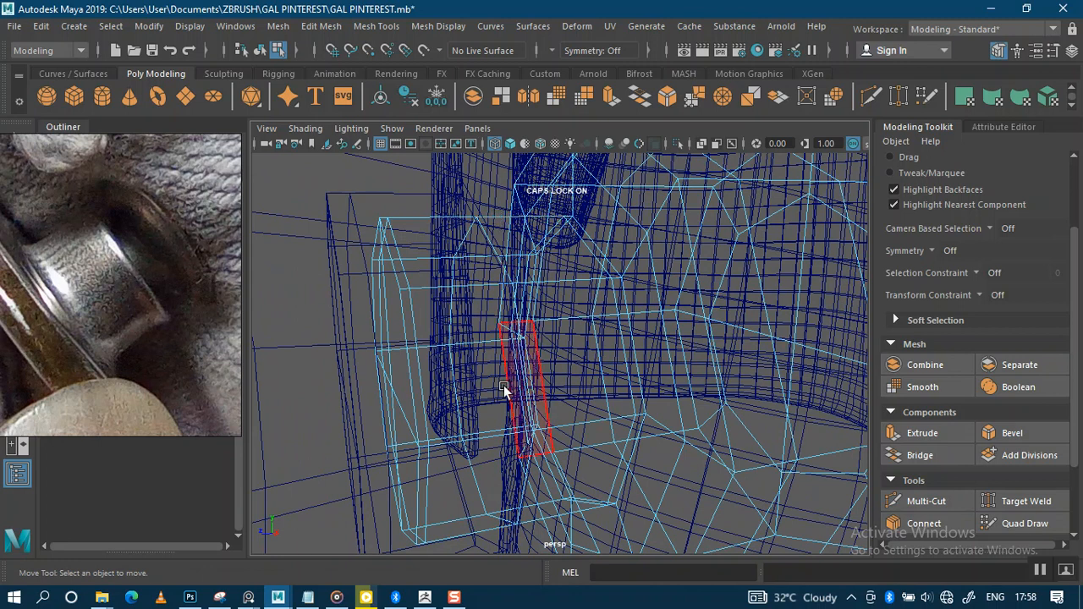
Return to object selection and shaded display, and select the post and head piece
alt+drag(483, 363, 467, 327)
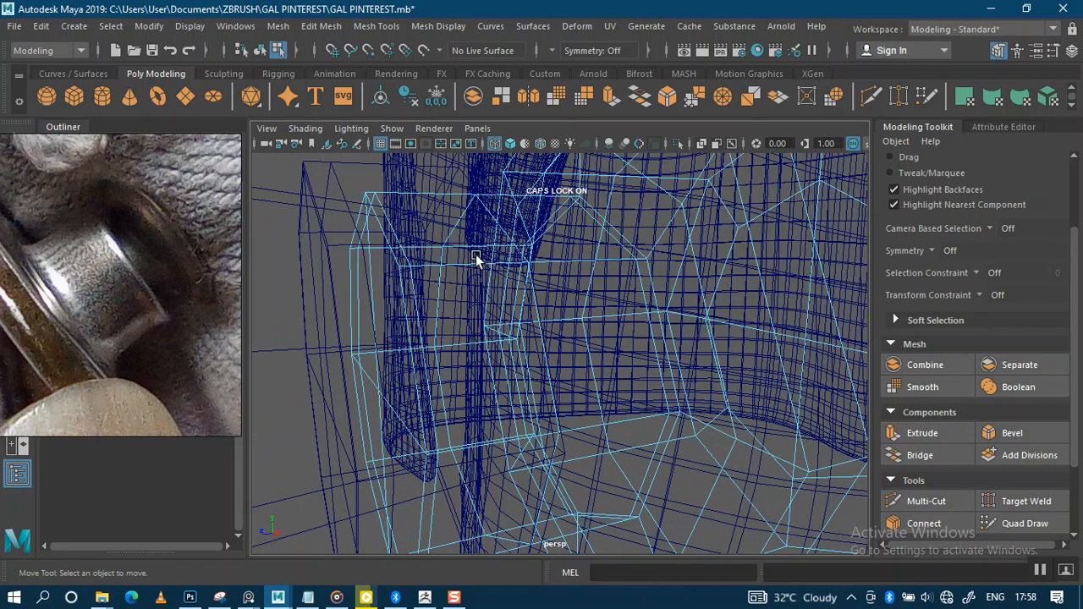
right_drag(477, 277, 479, 206)
alt+drag(513, 343, 465, 266)
alt+drag(413, 315, 413, 229)
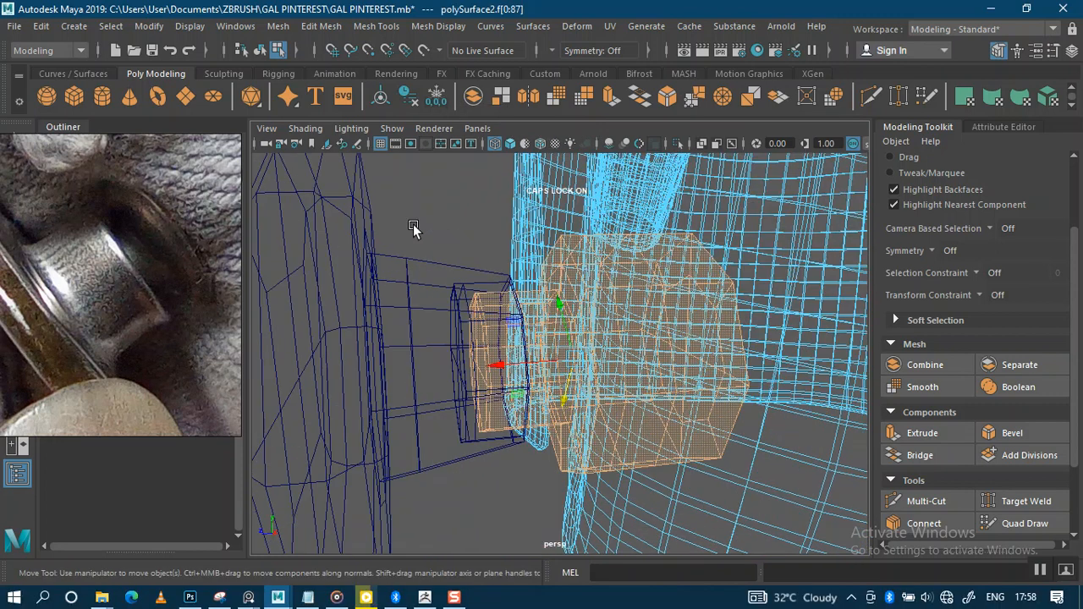
click(467, 252)
right_drag(443, 201, 527, 135)
click(474, 245)
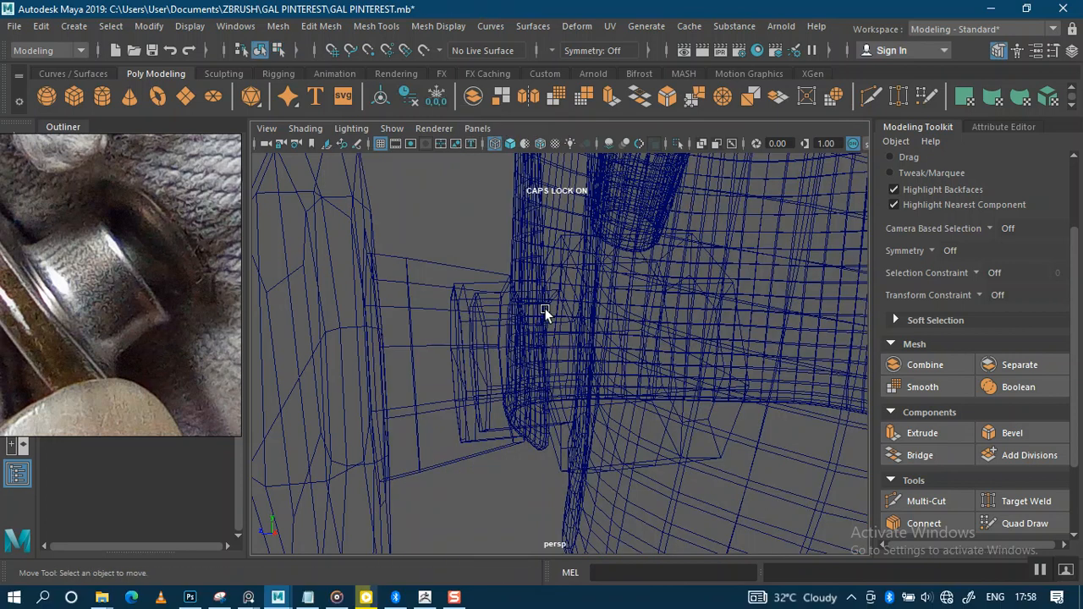
click(510, 144)
click(600, 302)
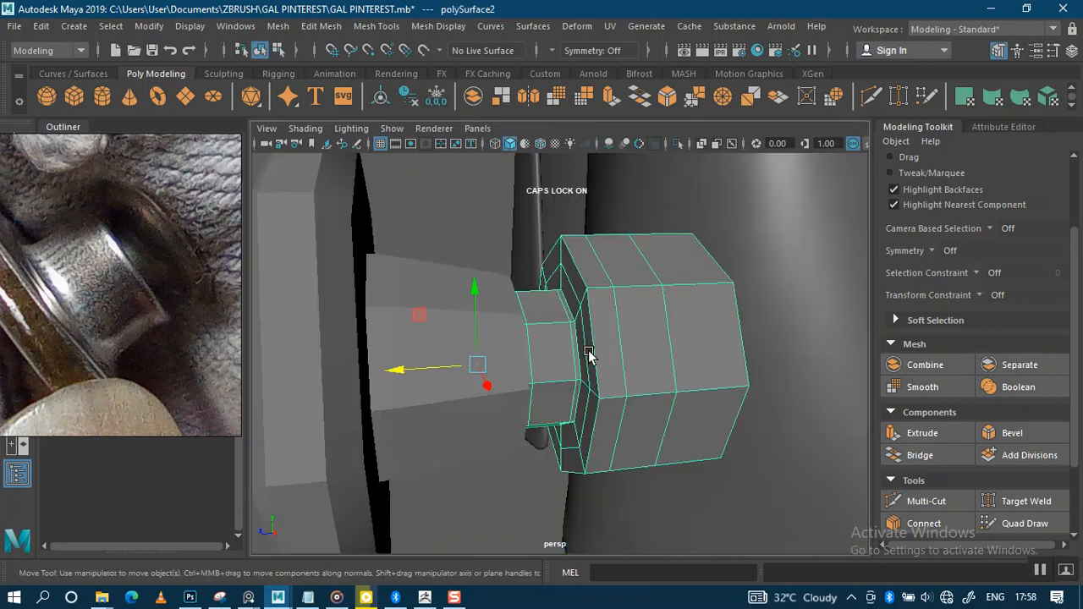
Examine the post and head piece from several sides in smooth preview, and restore its unsmoothed display
alt+middle_drag(590, 356, 554, 337)
mouse_move(561, 342)
alt+mouse_down()
mouse_move(547, 341)
mouse_move(573, 341)
mouse_move(570, 355)
alt+mouse_up()
key(3)
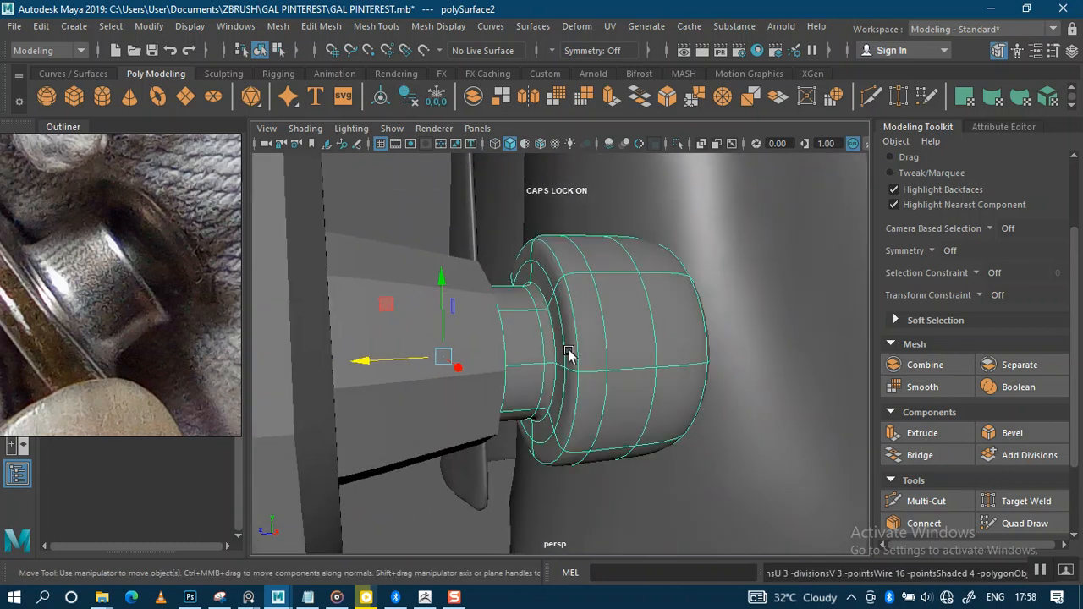
alt+drag(385, 222, 583, 290)
alt+right_drag(553, 262, 553, 288)
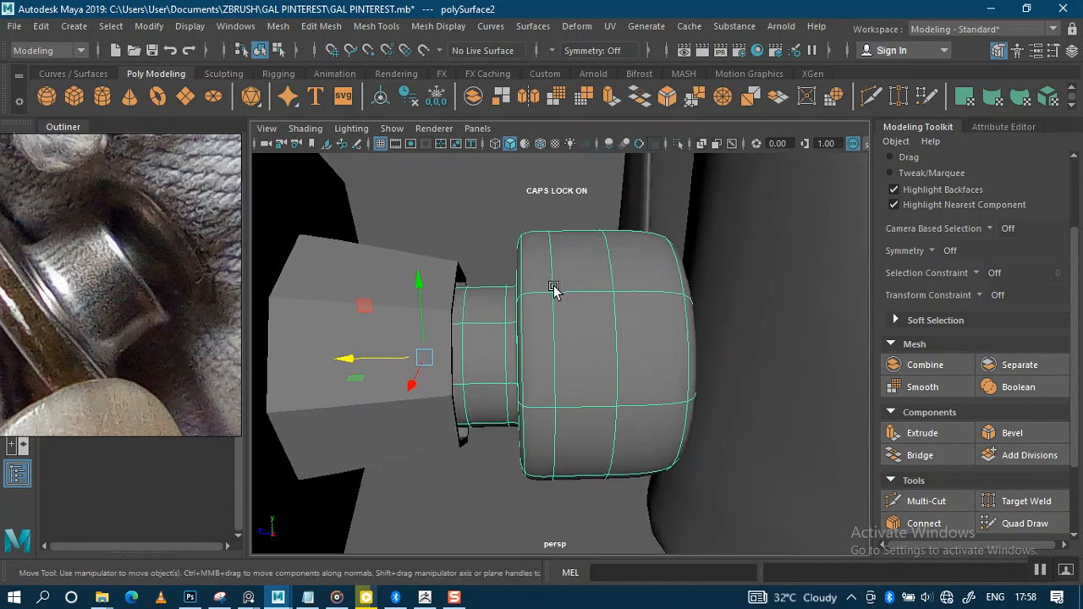
click(501, 222)
click(554, 339)
key(1)
Insert edge loops on both sides of the head's outer rim with Multi-Cut, one on the side and one on the end face
alt+drag(583, 327, 615, 295)
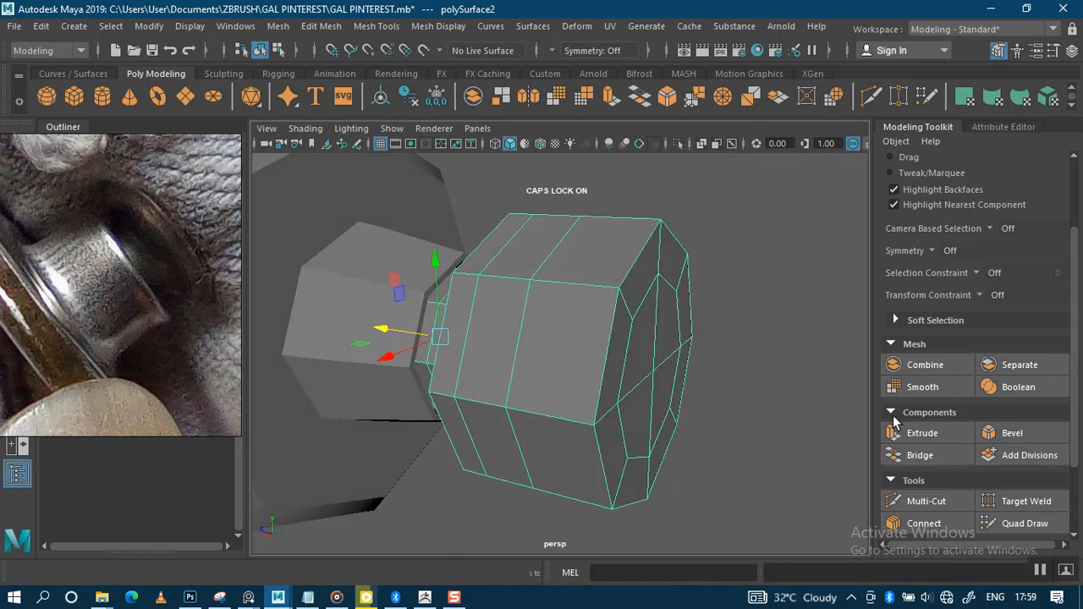
click(925, 501)
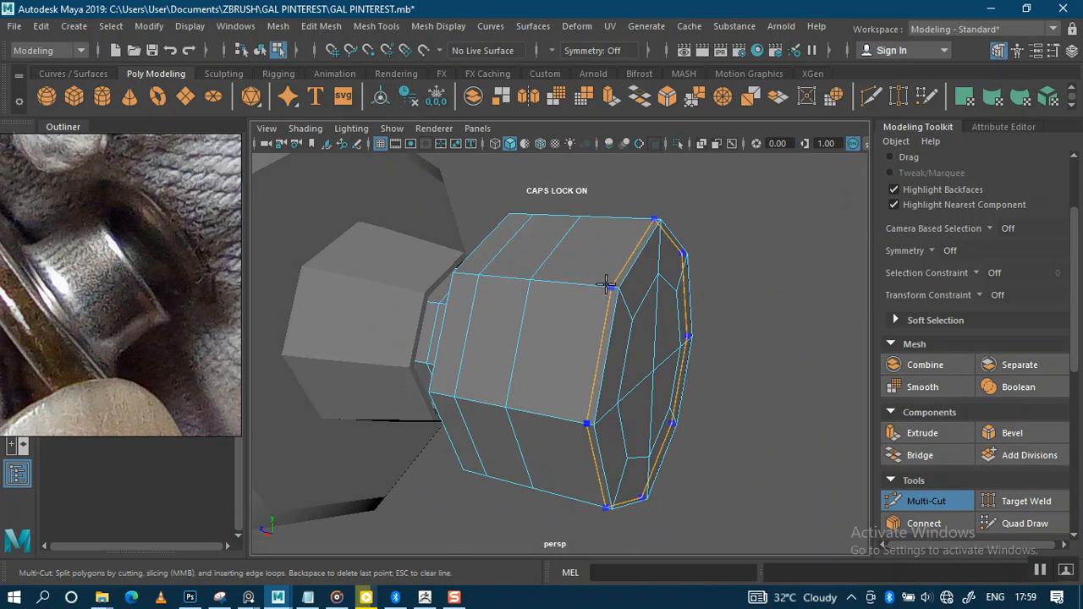
ctrl+click(604, 286)
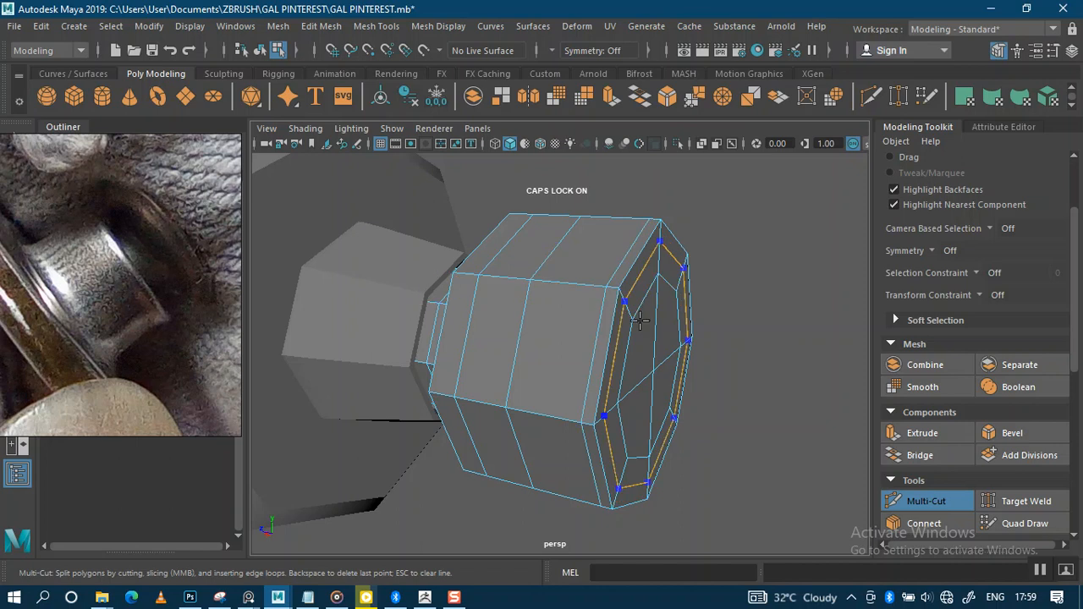
alt+drag(644, 348, 500, 302)
ctrl+click(482, 277)
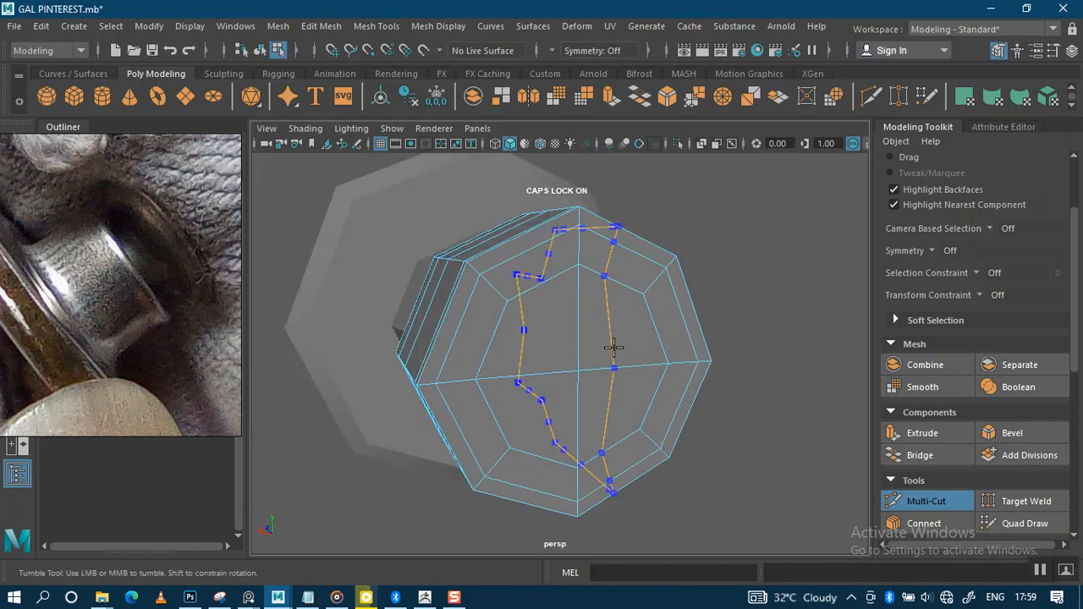
alt+drag(596, 355, 714, 380)
key(q)
click(524, 340)
Select the button piece and insert edge loops around the shank with Multi-Cut, one near its opening and one around its middle
alt+drag(524, 340, 590, 336)
alt+drag(533, 316, 412, 276)
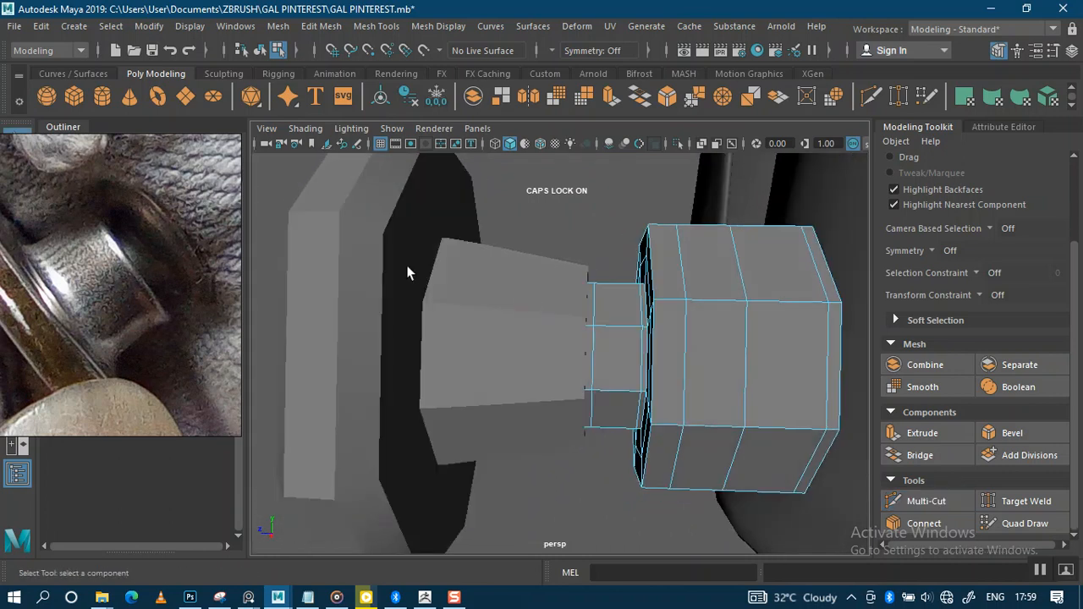
right_drag(460, 289, 537, 134)
alt+drag(491, 351, 474, 309)
alt+drag(489, 320, 530, 341)
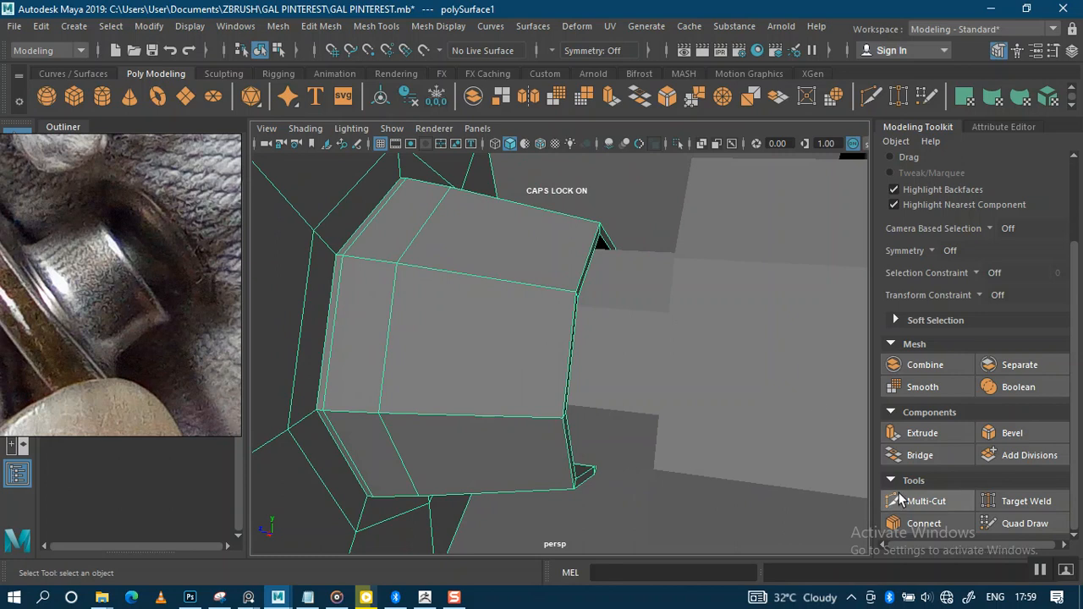
click(926, 501)
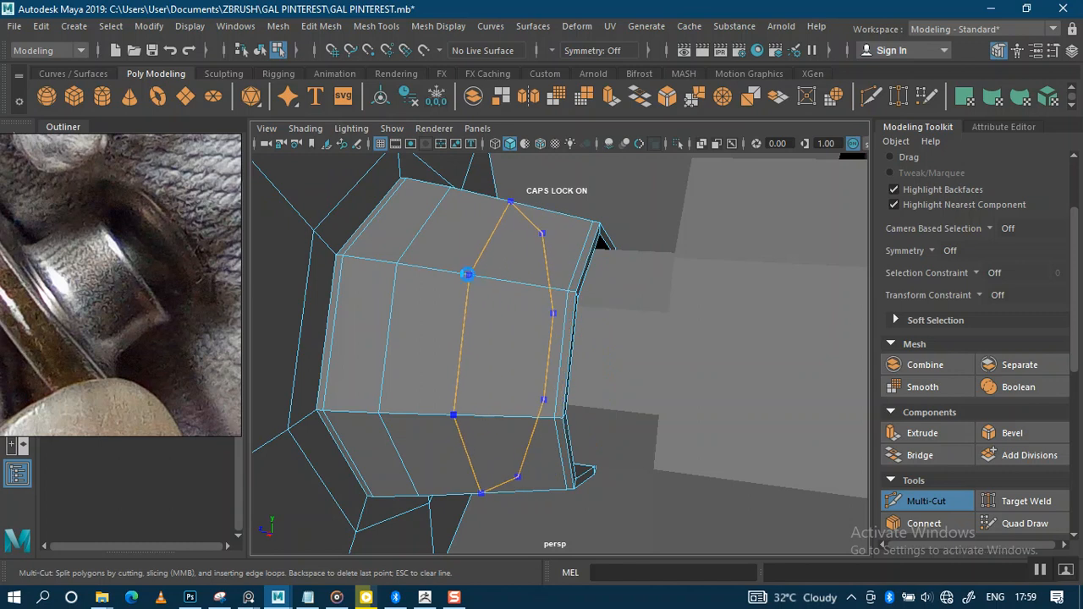
Insert an edge loop around the rim of the shank's opening, inside the wall, and return to object selection
alt+drag(525, 291, 489, 262)
alt+right_drag(491, 261, 581, 343)
alt+drag(581, 344, 719, 427)
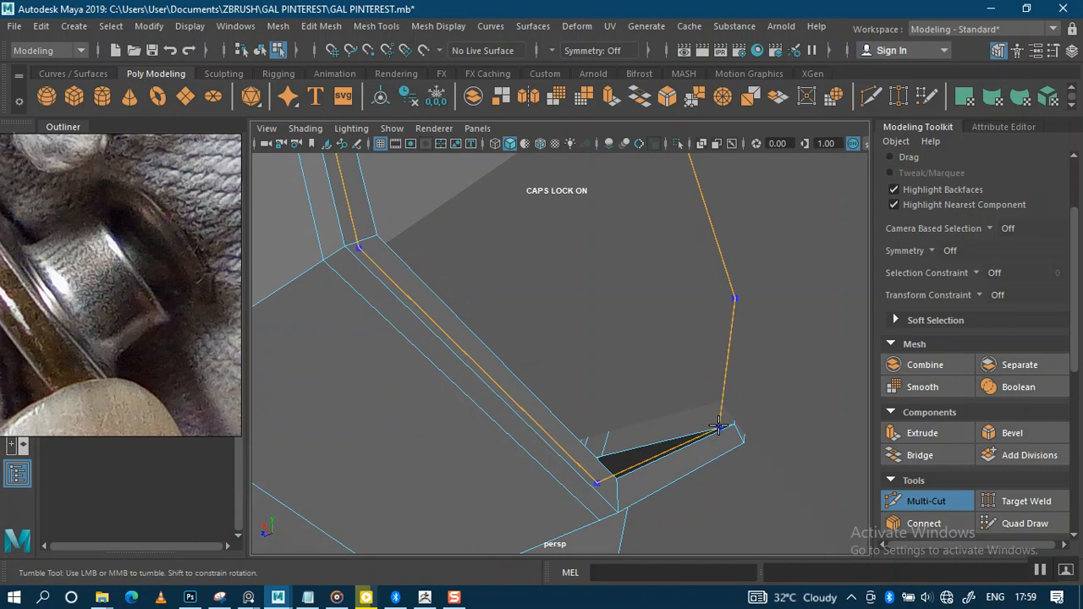
ctrl+click(720, 425)
alt+drag(660, 466, 454, 290)
key(q)
right_drag(537, 157, 575, 181)
alt+drag(476, 290, 514, 310)
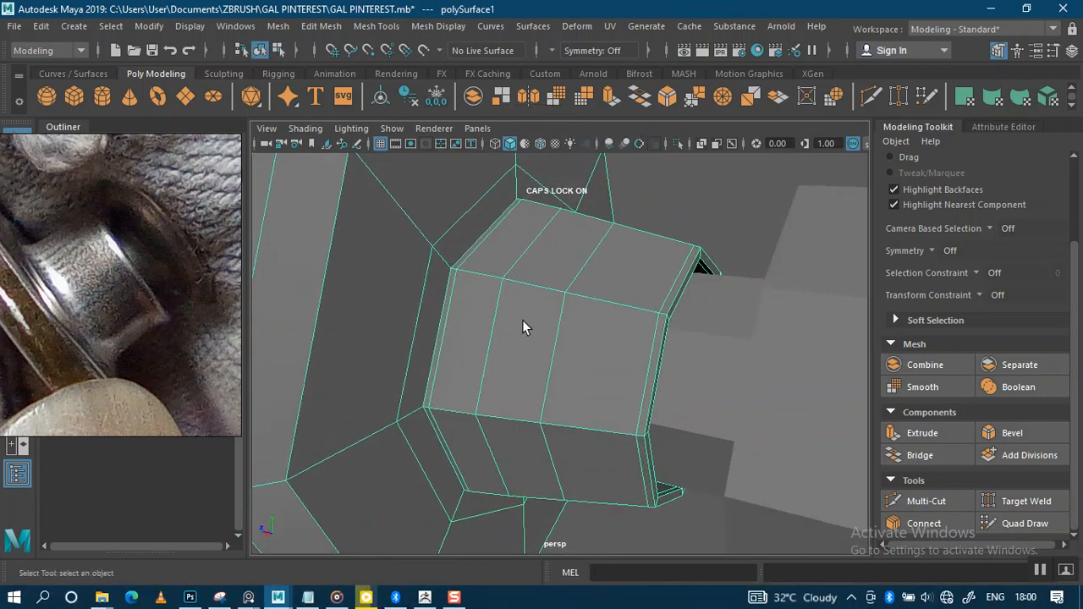
Check the disc and shank in smooth preview and return the piece to its unsmoothed display
key(f)
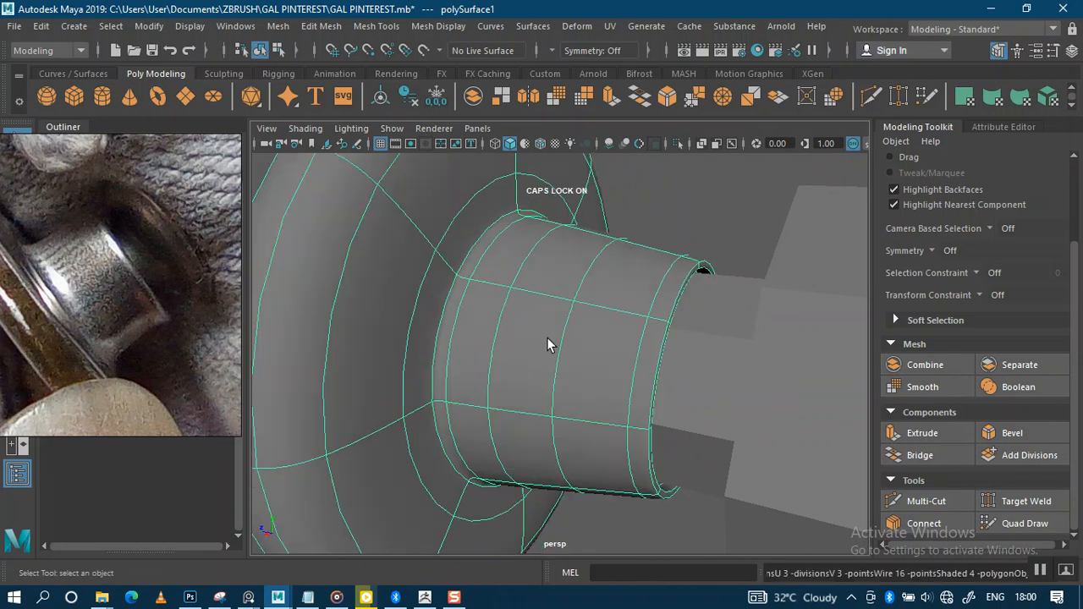
alt+drag(523, 319, 506, 247)
click(622, 228)
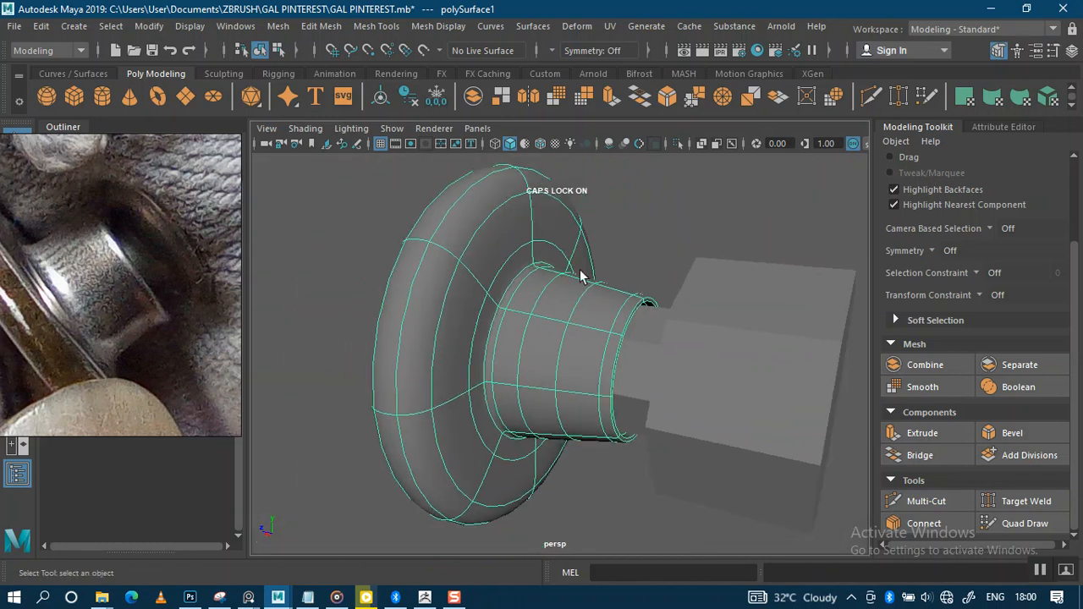
alt+drag(536, 312, 549, 319)
click(527, 321)
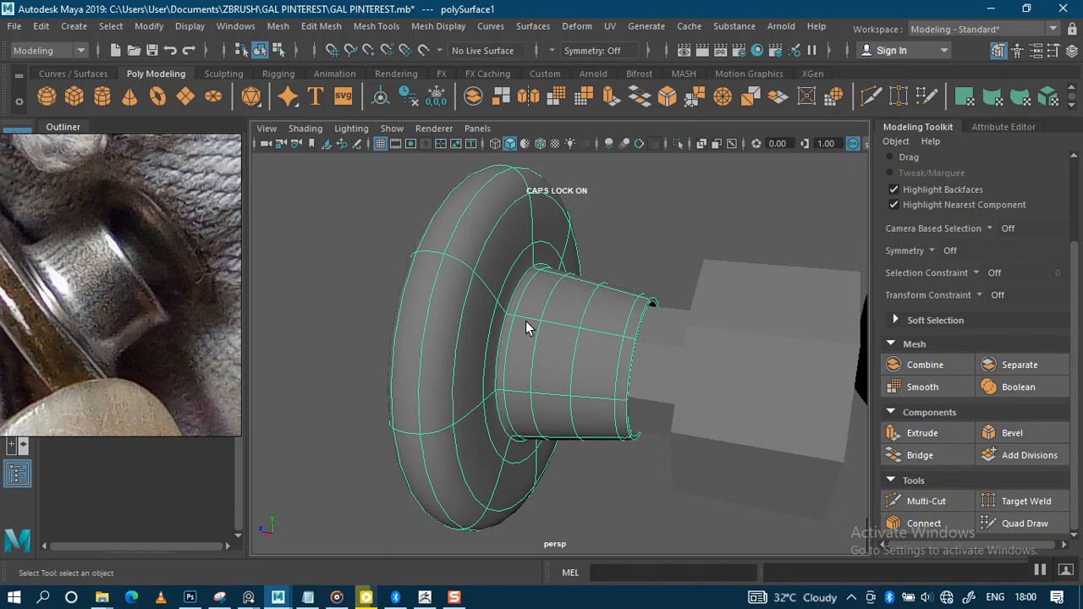
key(1)
Smooth-preview the button piece again and examine how the post fits into the shank's opening
alt+right_drag(550, 317, 542, 391)
alt+drag(542, 391, 511, 345)
alt+right_drag(511, 345, 468, 265)
alt+drag(468, 265, 526, 351)
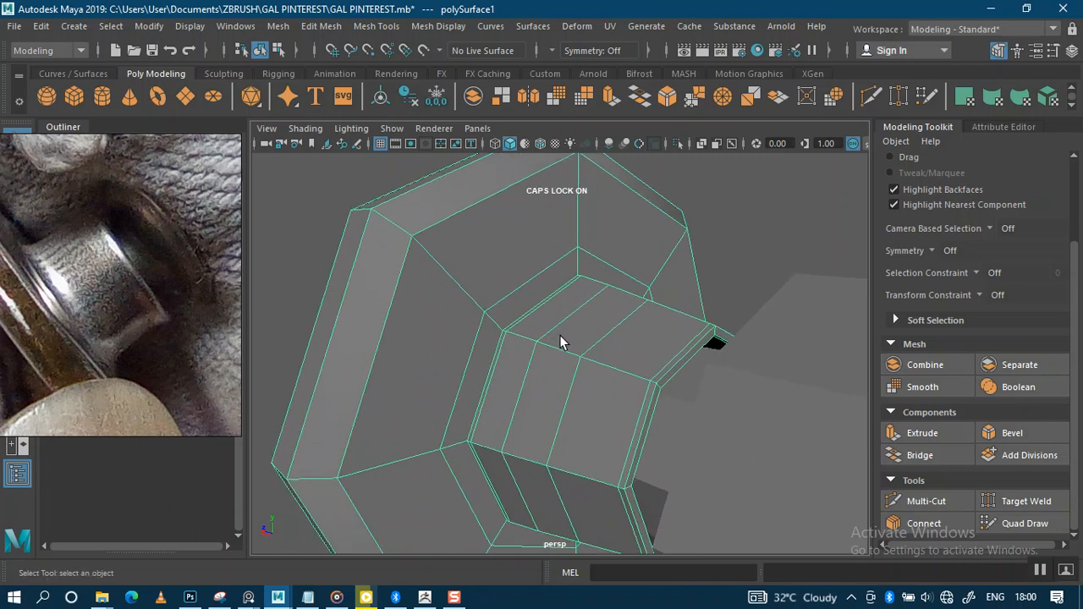
key(3)
click(717, 257)
alt+right_drag(598, 304, 573, 307)
alt+drag(573, 307, 649, 336)
alt+middle_drag(673, 361, 660, 361)
alt+drag(659, 361, 504, 241)
alt+right_drag(566, 298, 637, 356)
mouse_move(636, 355)
alt+mouse_down()
mouse_move(507, 276)
mouse_move(465, 273)
mouse_move(630, 357)
alt+mouse_up()
click(630, 350)
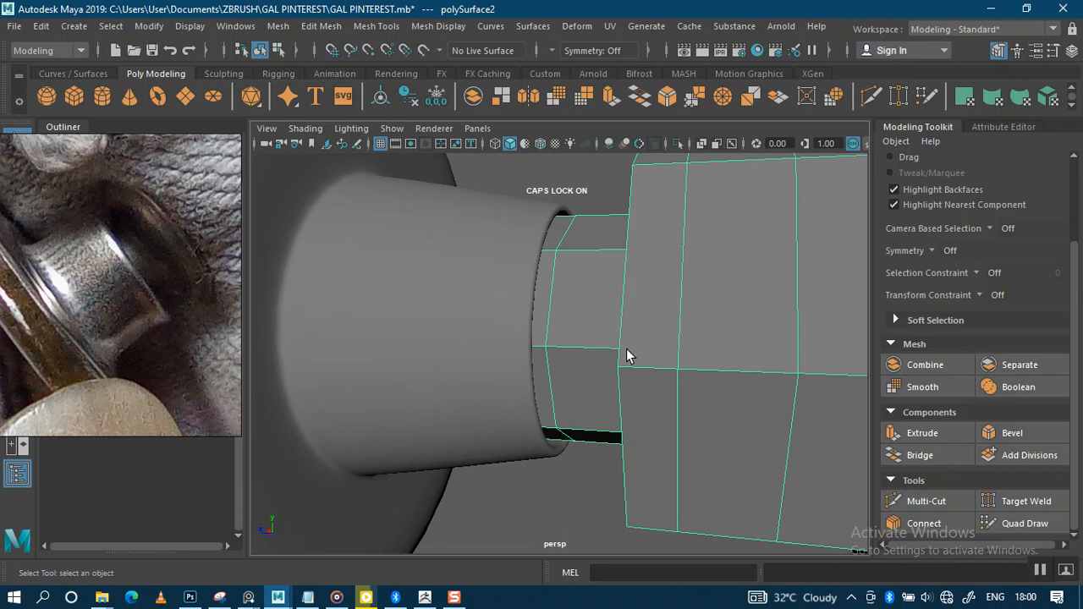
Isolate the disc and shank piece in the viewport and return it to its unsmoothed display
click(563, 332)
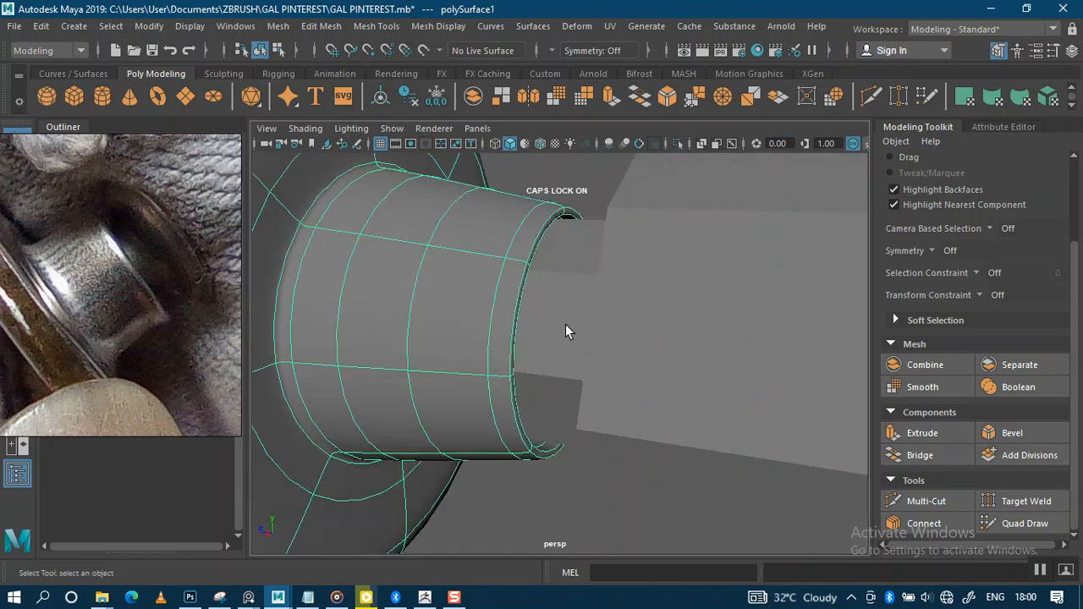
key(ctrl+1)
click(674, 378)
click(561, 370)
key(1)
alt+drag(589, 381, 420, 332)
alt+right_drag(527, 372, 598, 381)
alt+drag(462, 338, 508, 349)
alt+middle_drag(547, 323, 593, 335)
alt+drag(592, 334, 534, 340)
Select the wall rings and floor faces inside the shank's opening and scale them down slightly to thicken the rim
right_drag(534, 340, 516, 117)
right_drag(493, 335, 490, 204)
scroll(490, 414, up, 3)
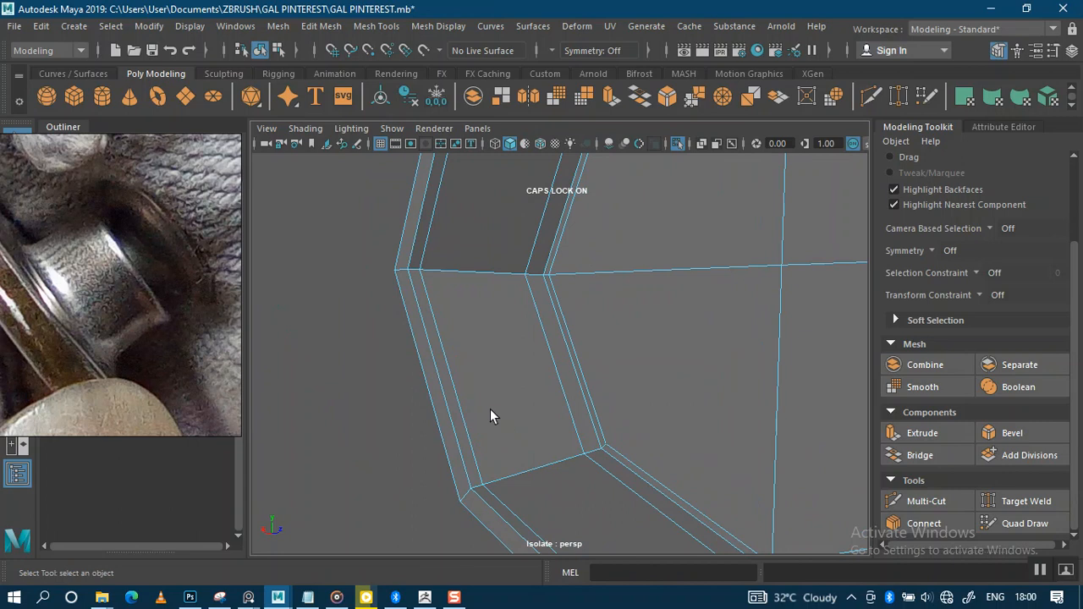
click(421, 296)
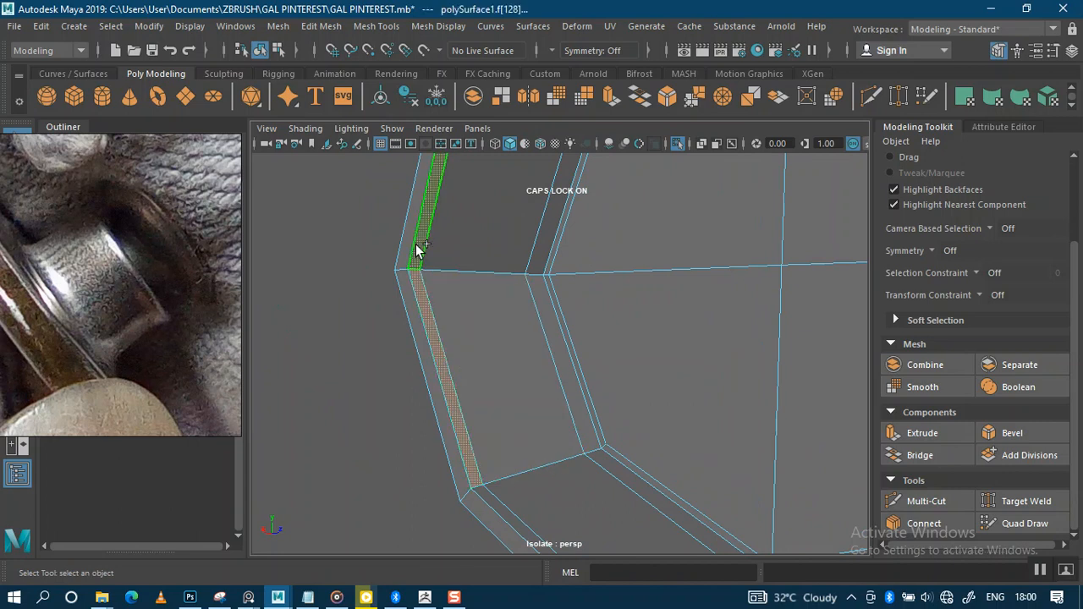
shift+click(464, 312)
shift+double_click(465, 234)
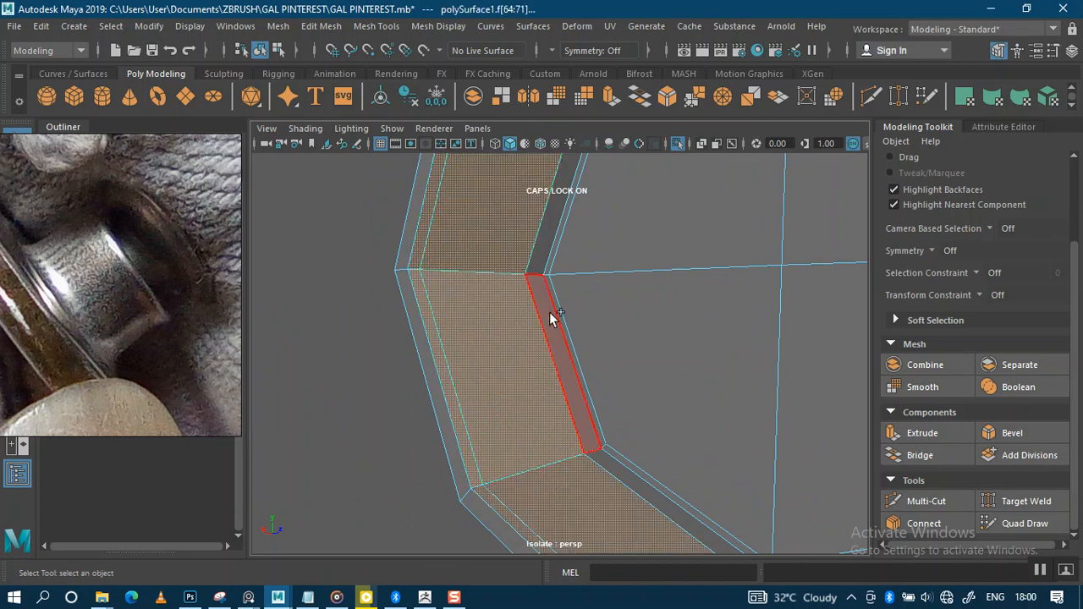
shift+click(549, 310)
shift+double_click(546, 253)
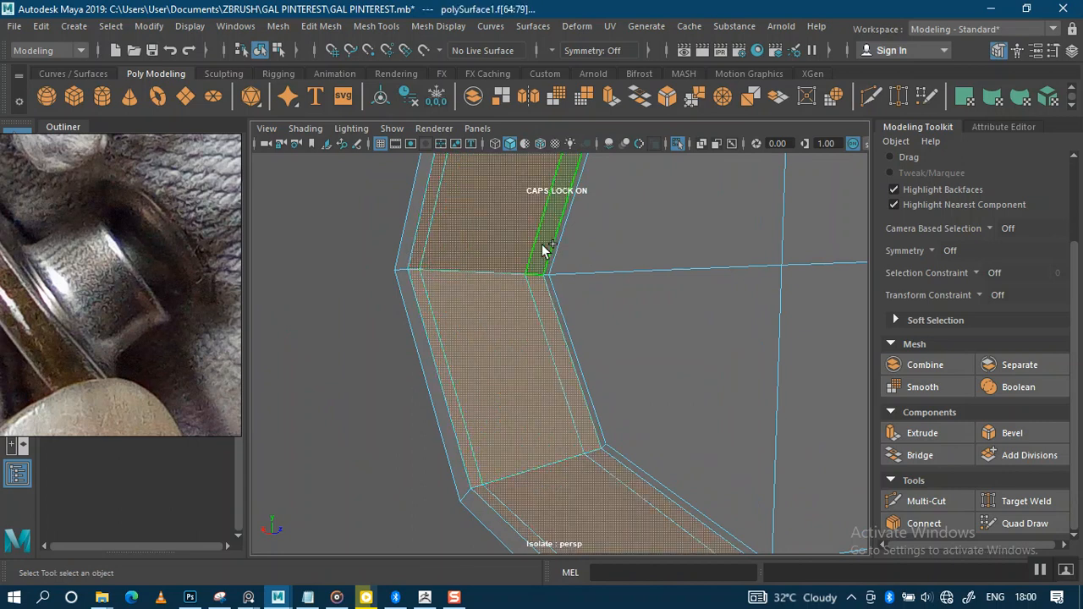
shift+double_click(556, 308)
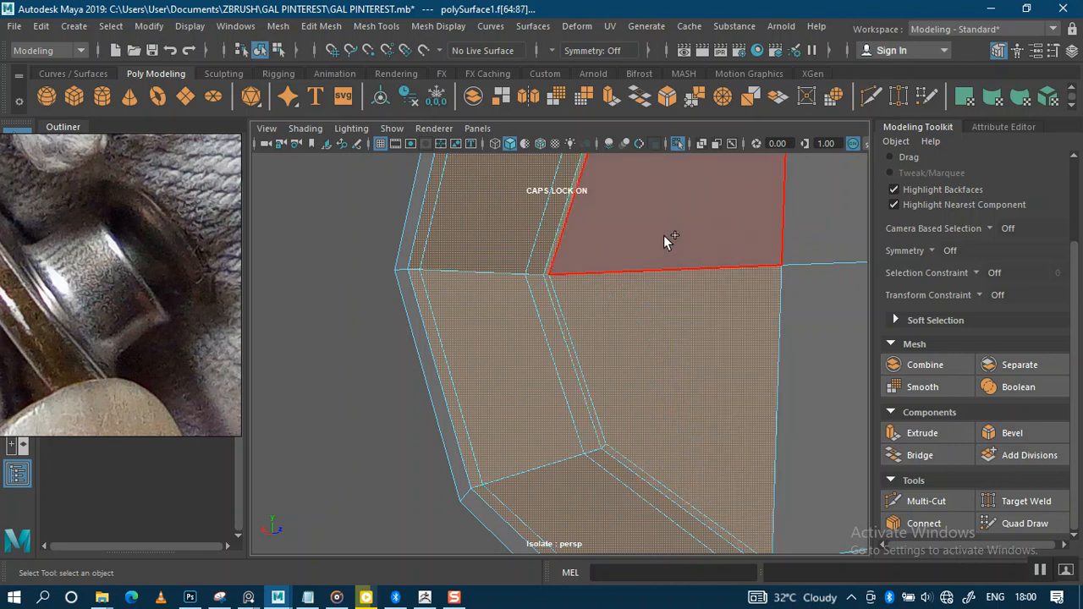
click(663, 235)
alt+drag(702, 413, 719, 334)
key(r)
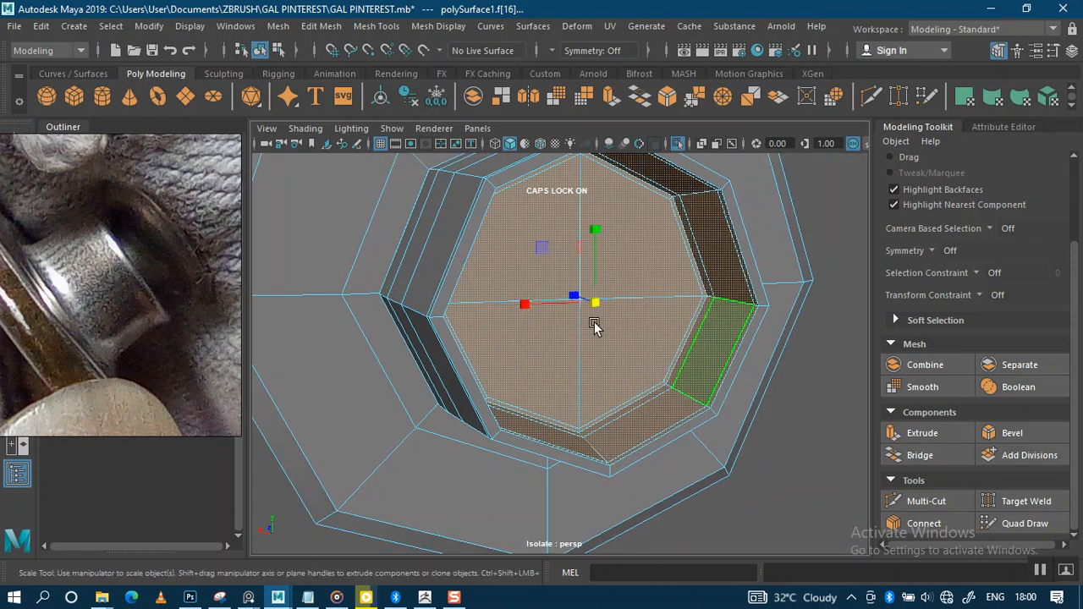
drag(593, 307, 379, 354)
click(382, 354)
Insert an edge loop around the flat rim of the shank's opening with Multi-Cut and return to object selection
scroll(452, 364, up, 2)
click(917, 501)
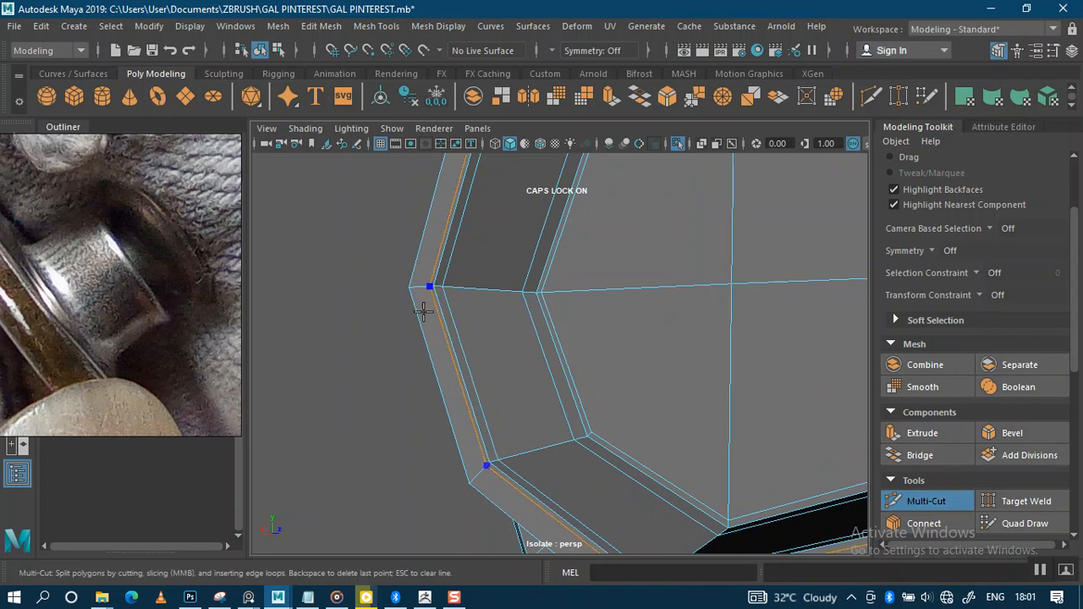
alt+drag(359, 373, 526, 379)
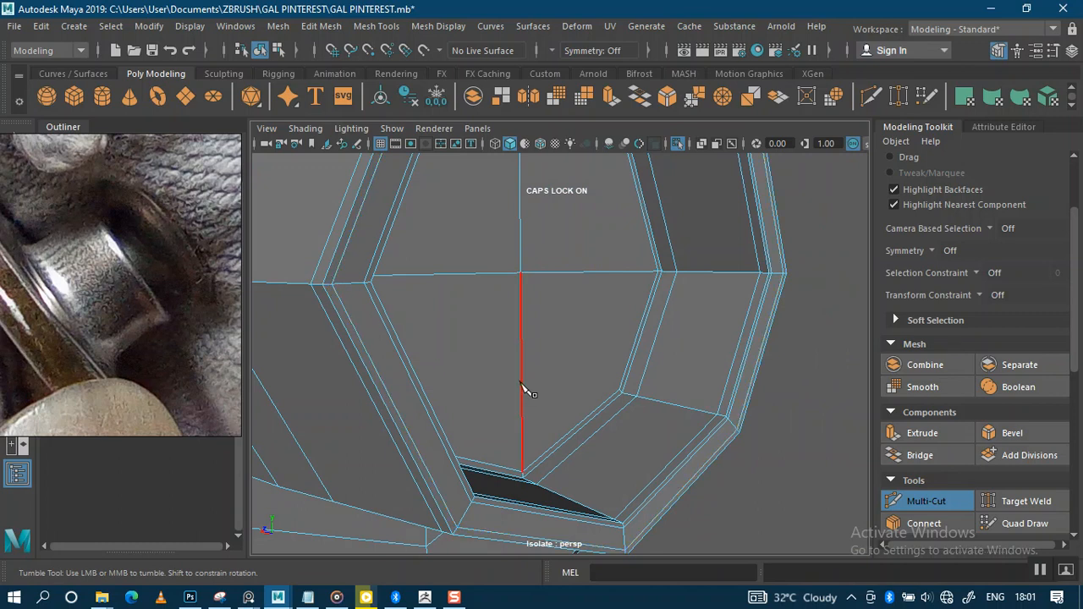
right_drag(540, 356, 605, 138)
Show the isolated button piece in smooth preview and inspect the shank's opening and outer profile
alt+right_drag(582, 301, 495, 281)
alt+drag(495, 281, 519, 281)
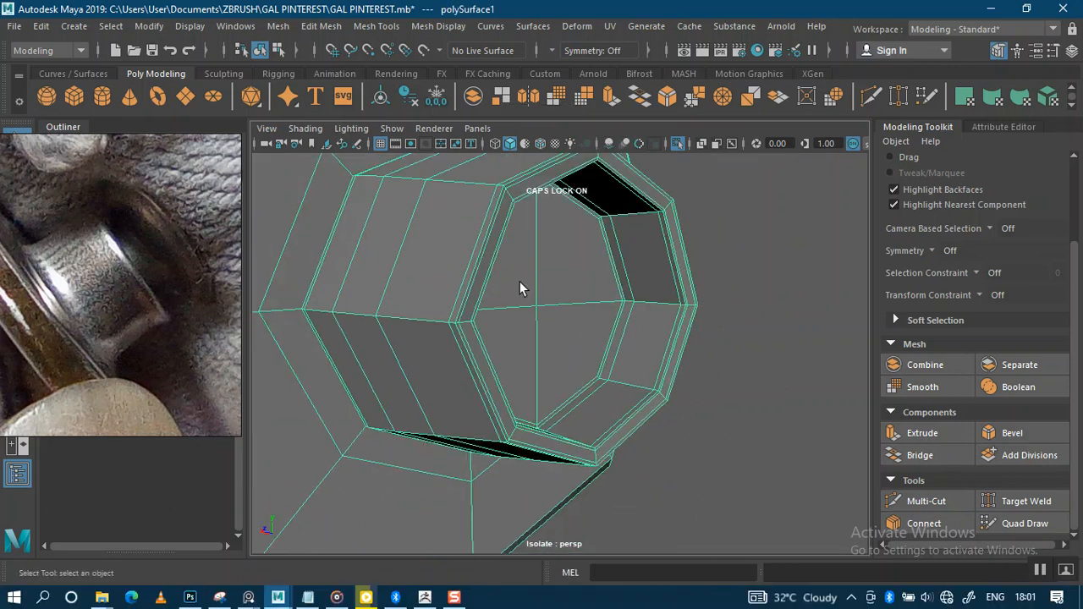
key(3)
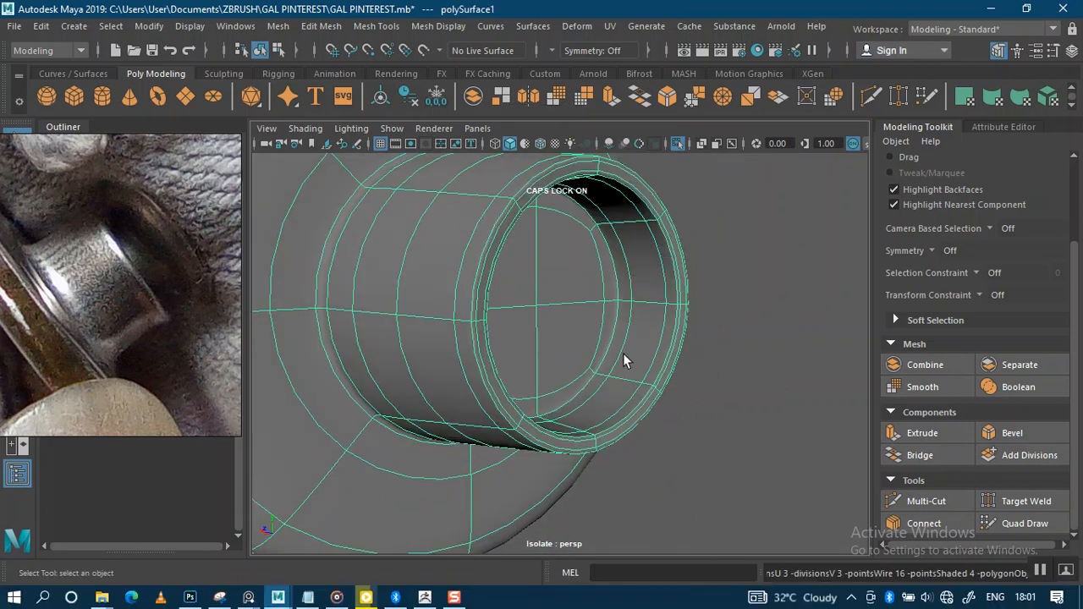
click(759, 365)
alt+drag(759, 365, 454, 324)
key(ctrl+z)
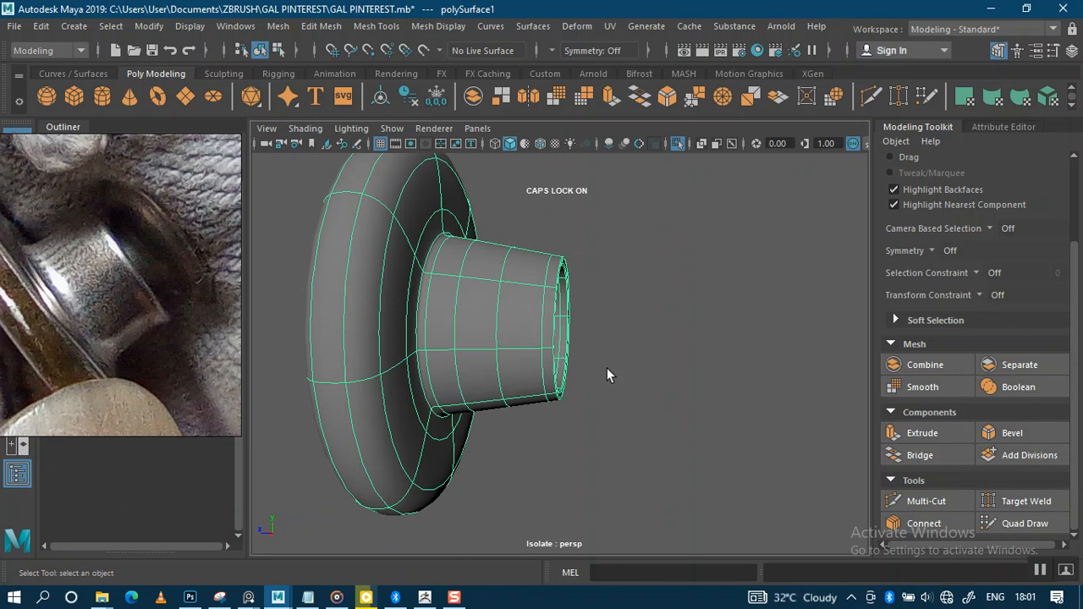
Exit isolation, show the octagonal rivet post piece in smooth preview, and check it against the disc and jacket
key(ctrl+1)
alt+drag(563, 369, 609, 374)
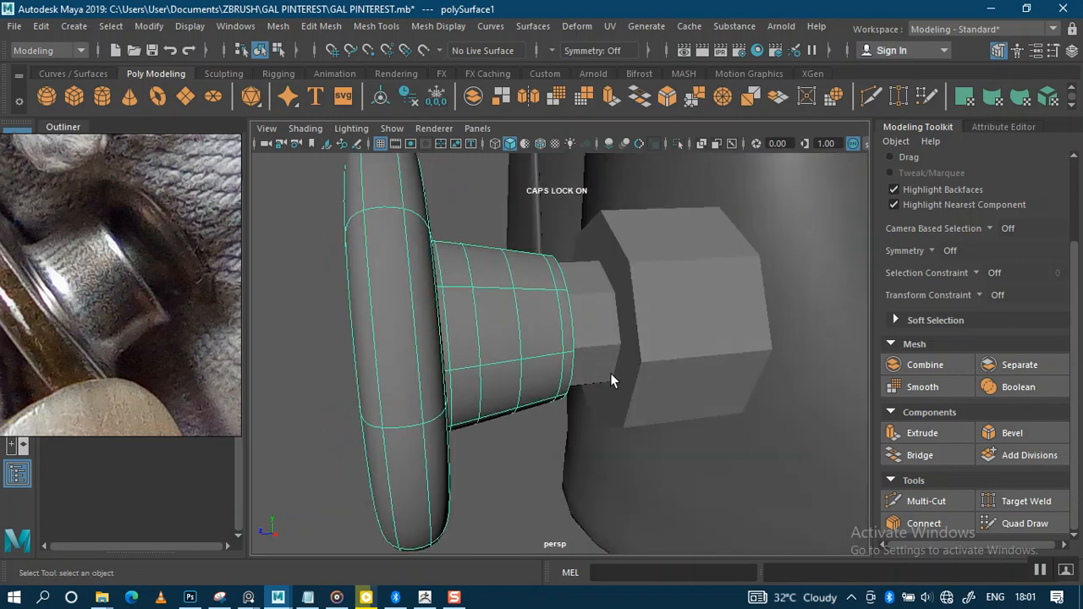
click(626, 364)
key(3)
alt+right_drag(602, 396, 564, 319)
alt+drag(565, 324, 549, 329)
alt+drag(625, 396, 532, 394)
Select both button pieces, clear the selection, and move the floating reference image off the Outliner
click(539, 358)
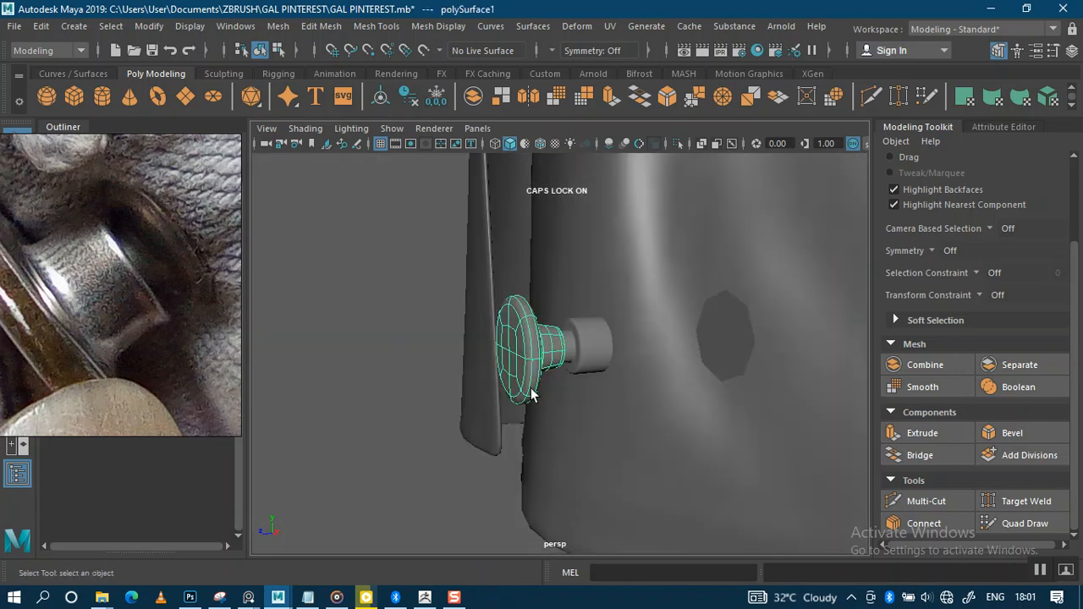
shift+click(590, 360)
click(374, 382)
right_drag(179, 359, 1009, 435)
alt+drag(382, 362, 318, 316)
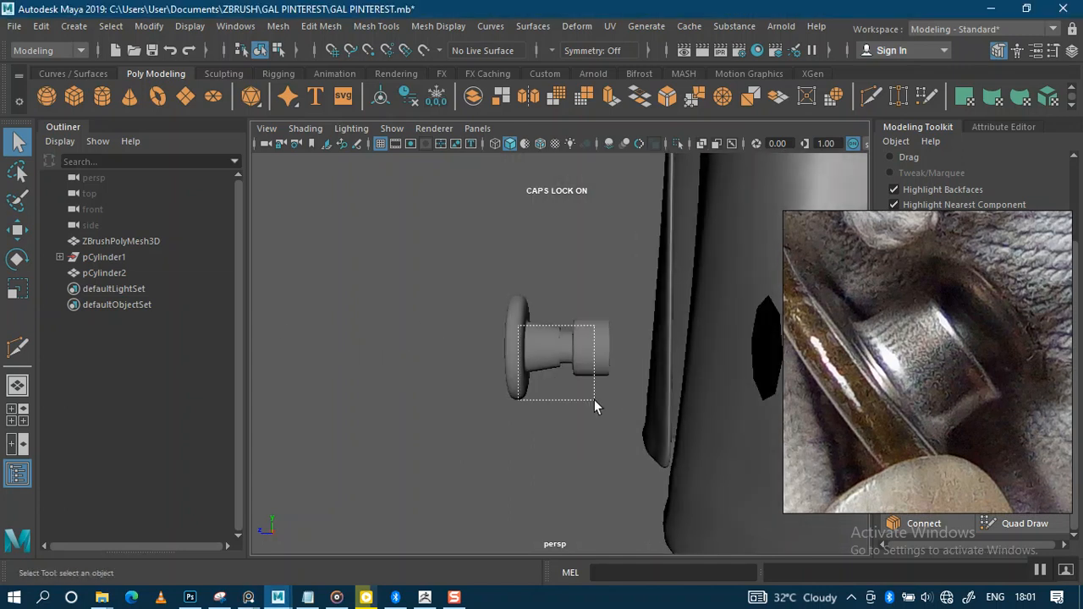
Expand the pCylinder1 group that holds the button pieces and rename it BUTTON
drag(594, 407, 594, 407)
click(102, 256)
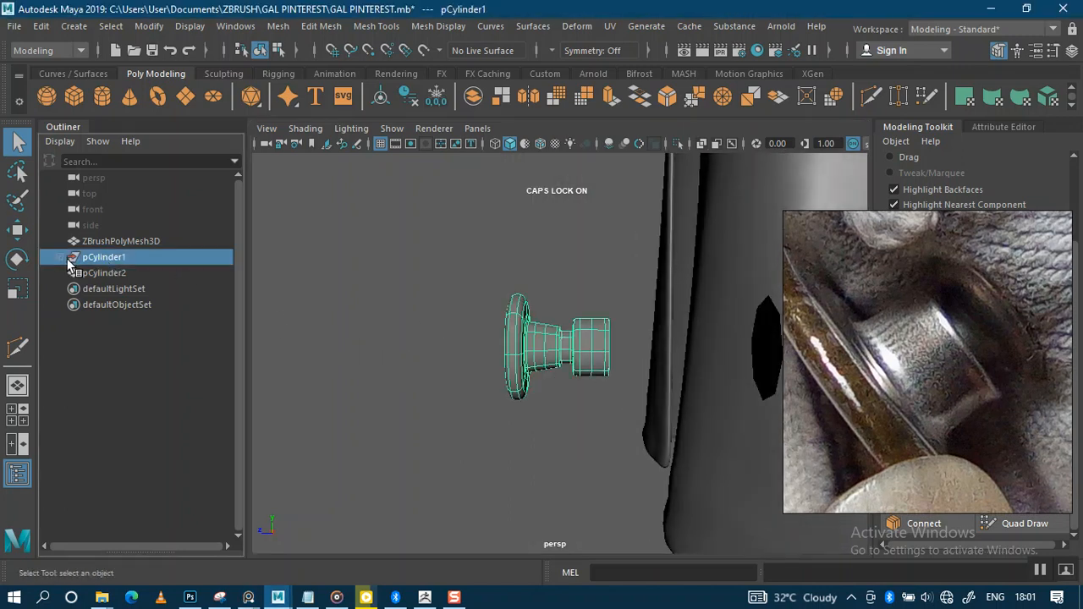
click(60, 258)
double_click(102, 258)
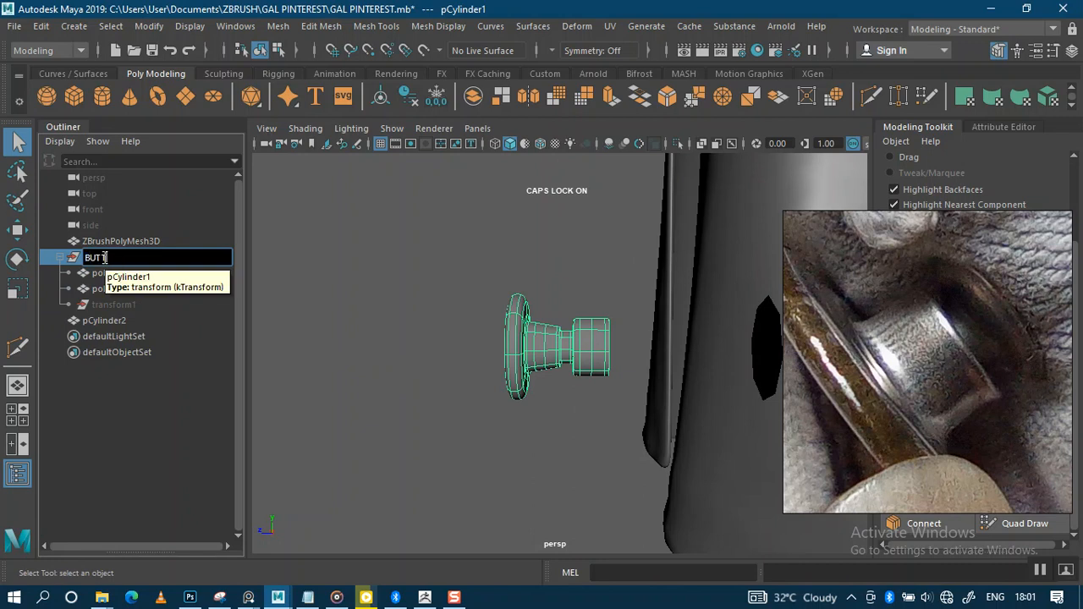
key(Return)
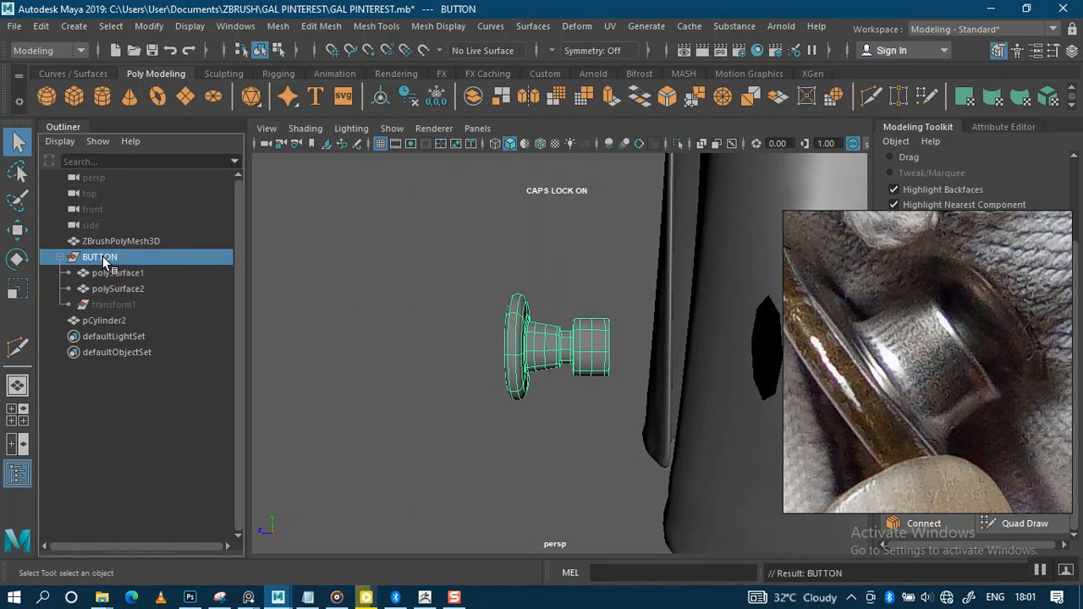
Center the pivot of the BUTTON group and move the group back toward the jacket's front panel
click(304, 280)
click(102, 255)
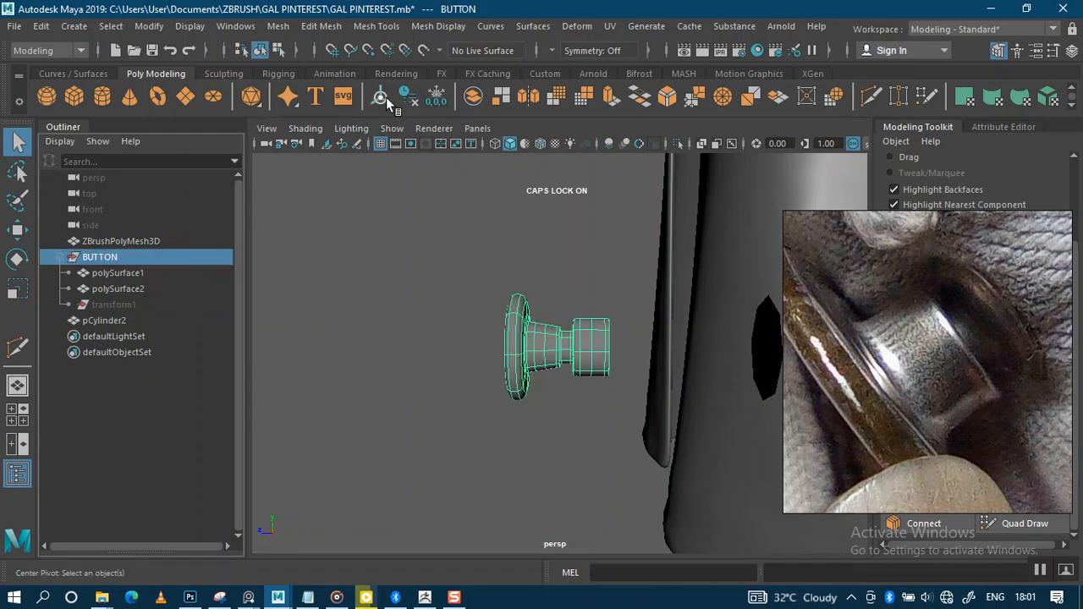
key(w)
alt+right_drag(481, 399, 425, 302)
alt+drag(553, 343, 336, 363)
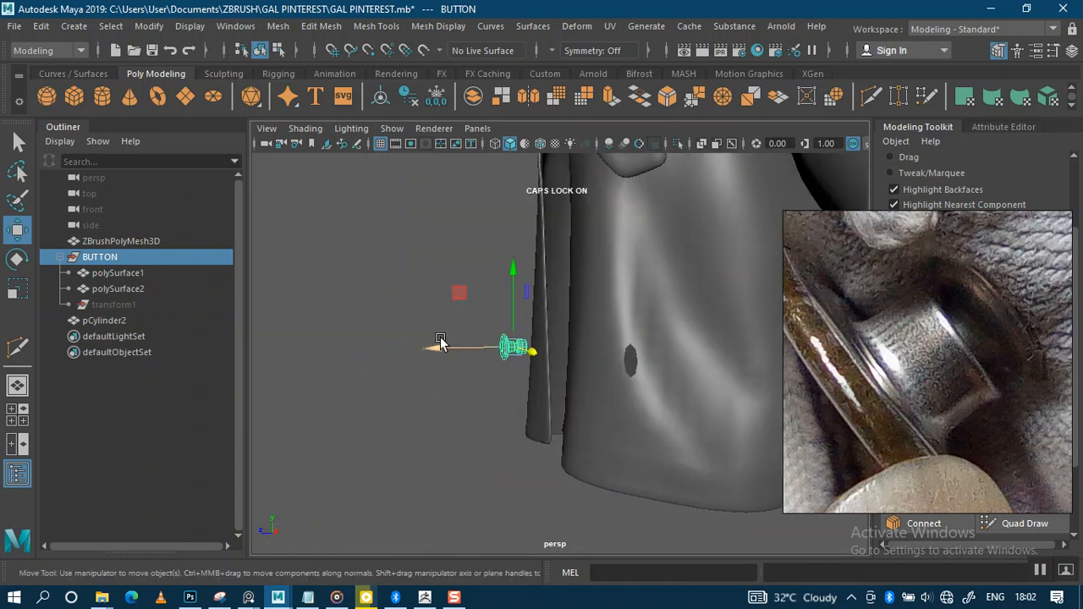
drag(437, 347, 522, 374)
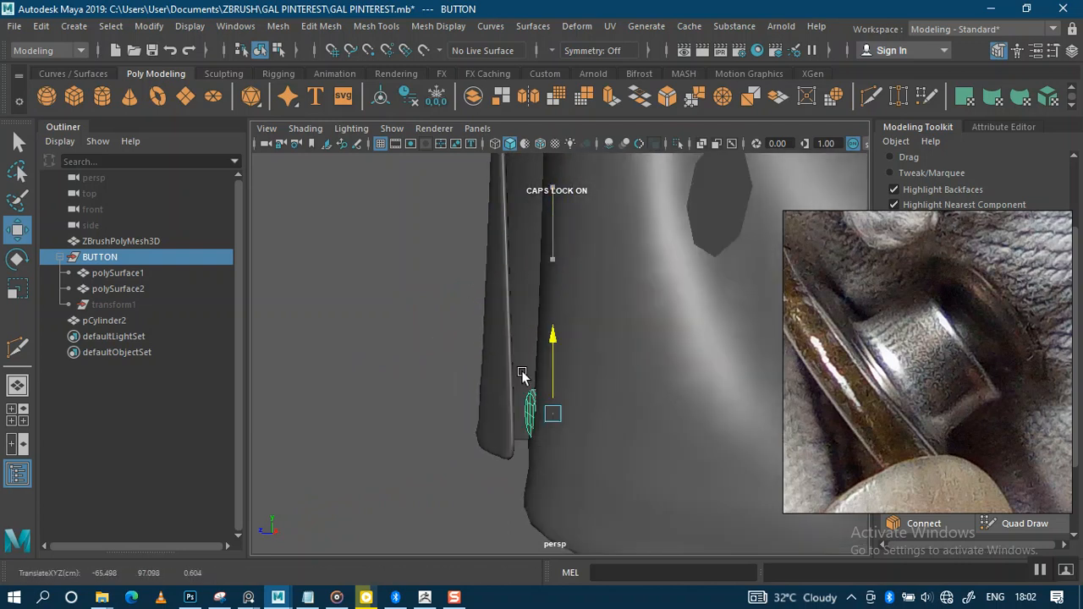
Move the BUTTON group sideways to the lower corner of the jacket's front panel, with the post passing through the fabric
alt+drag(426, 428, 667, 299)
key(f)
alt+right_drag(612, 387, 514, 278)
alt+drag(515, 278, 638, 346)
alt+right_drag(638, 346, 571, 319)
alt+drag(571, 319, 595, 375)
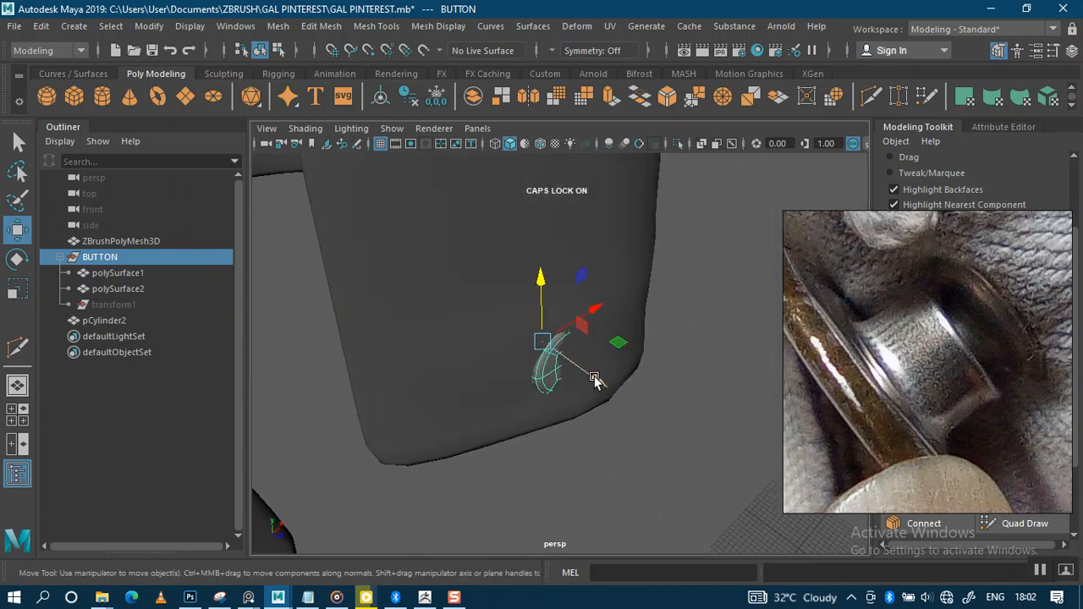
drag(586, 312, 484, 356)
alt+drag(538, 389, 662, 404)
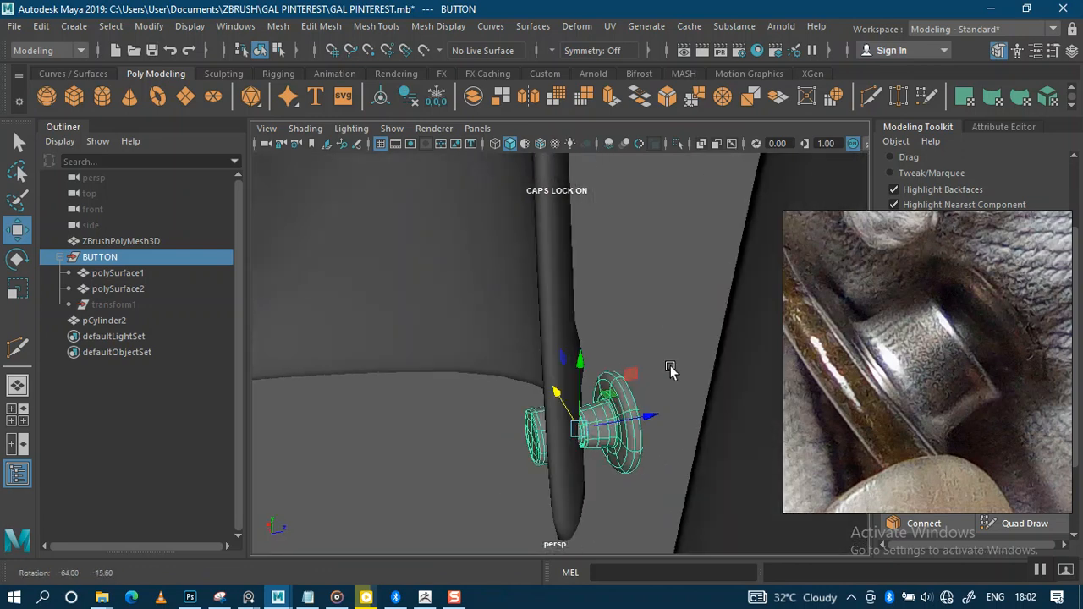
alt+drag(589, 415, 622, 435)
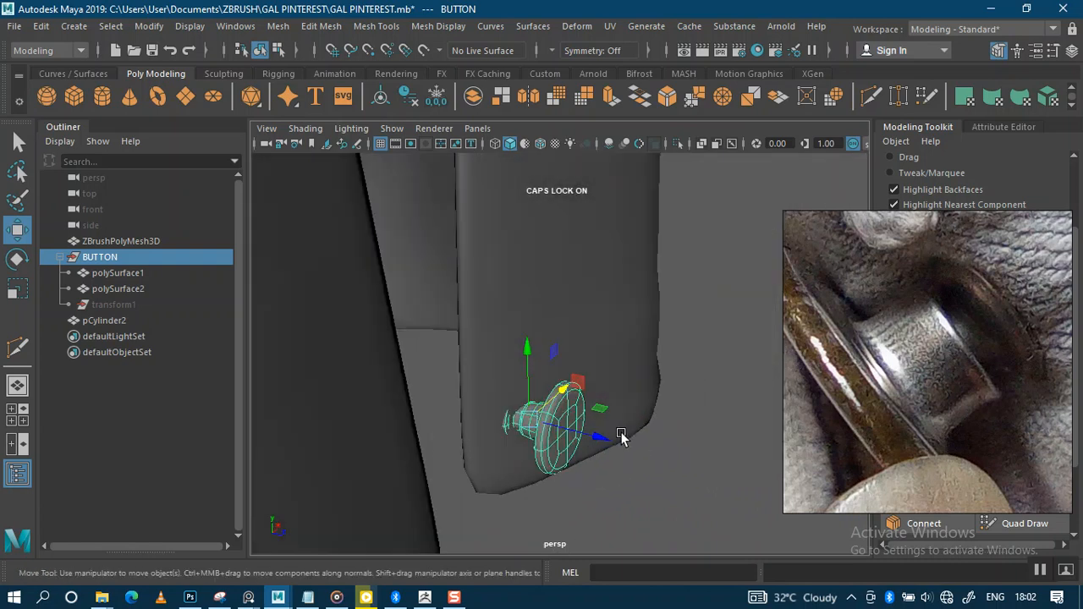
Scale the BUTTON group uniformly to fit the front panel's lower corner and deselect it
key(r)
drag(529, 418, 618, 421)
alt+right_drag(618, 421, 556, 360)
alt+drag(556, 361, 622, 372)
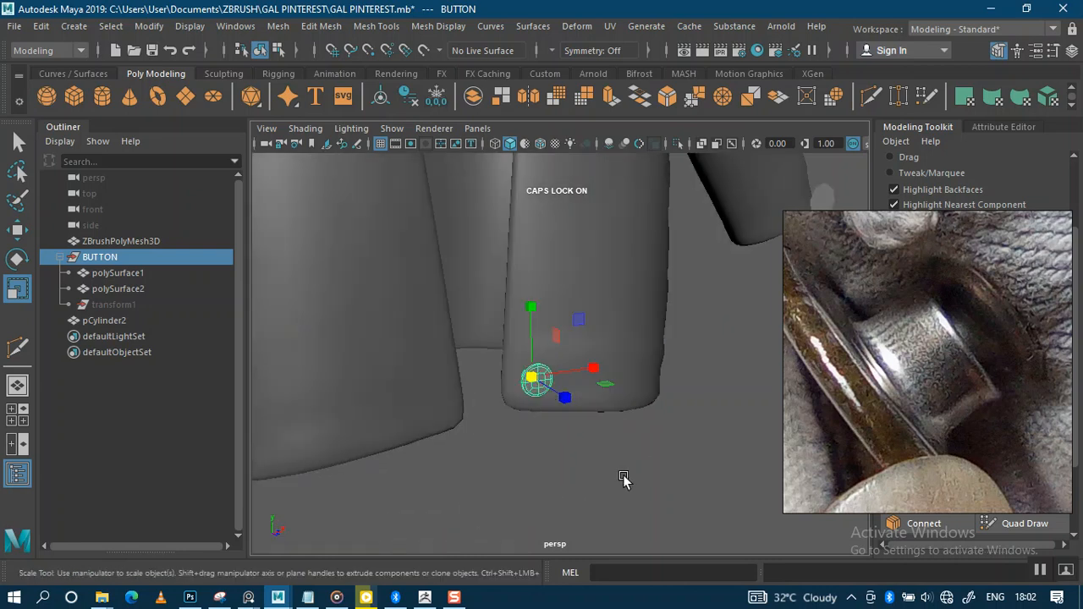
click(623, 474)
Compare the button's size and placement on the front hem with the denim jacket reference photos
alt+right_drag(618, 407, 530, 321)
alt+drag(530, 318, 742, 370)
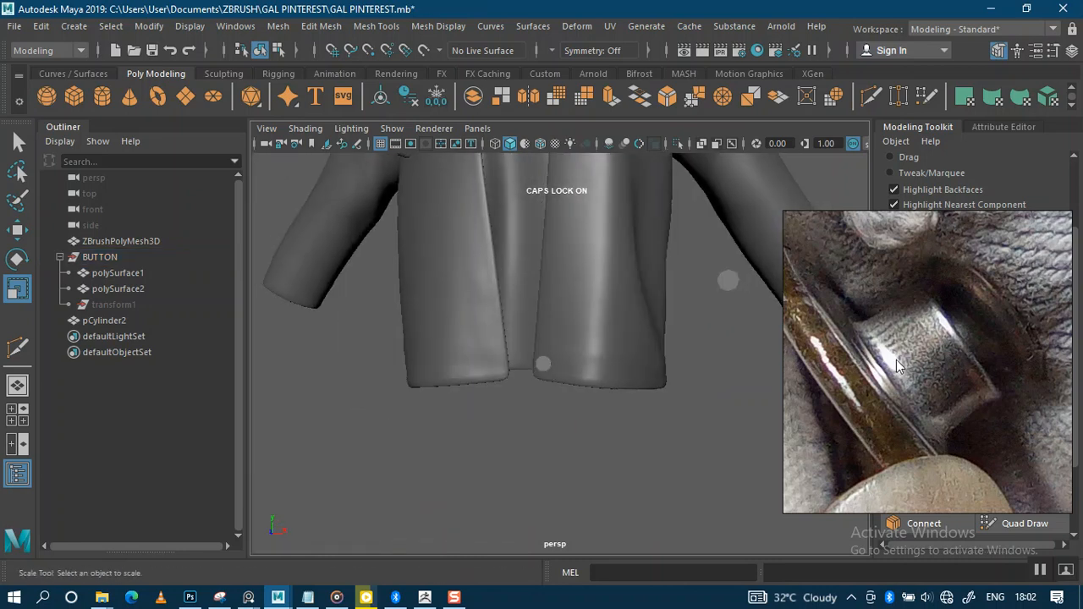
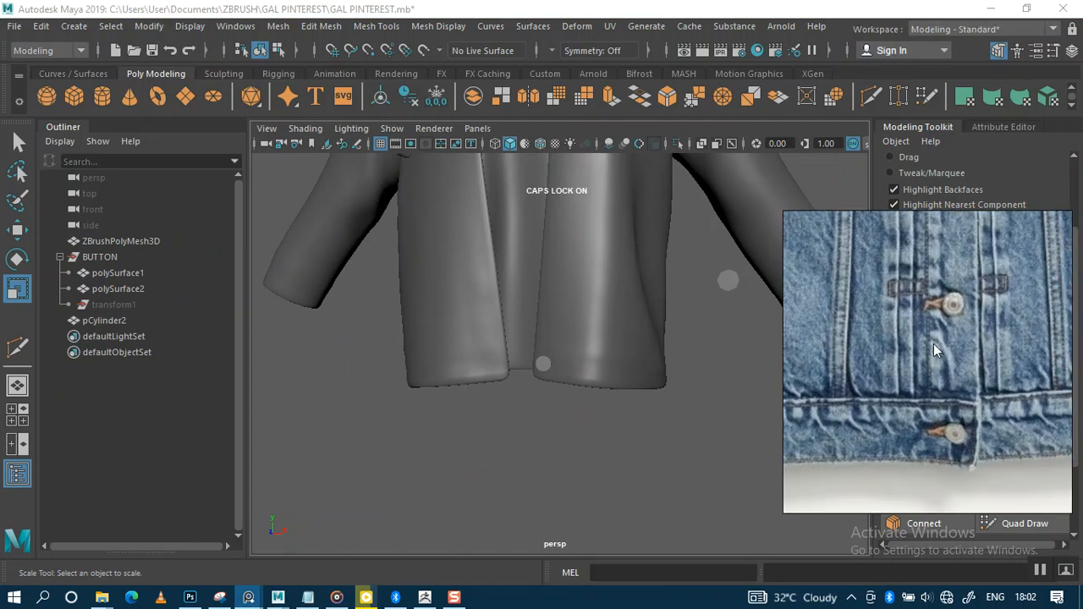
alt+drag(624, 364, 590, 402)
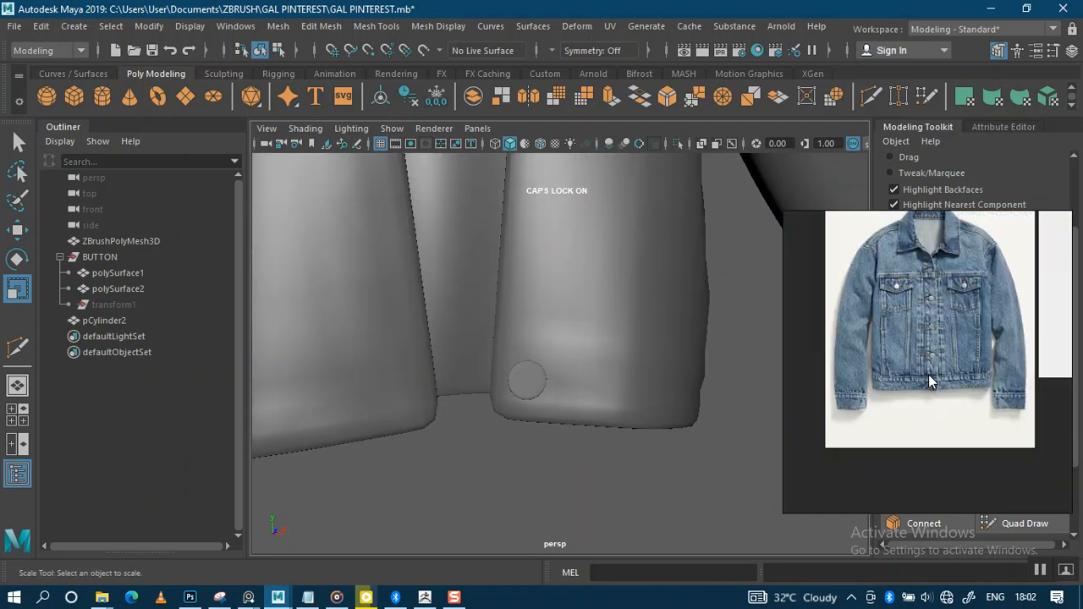
middle_drag(893, 367, 927, 364)
scroll(881, 387, up, 8)
middle_drag(810, 397, 908, 326)
scroll(911, 342, up, 3)
scroll(913, 347, up, 2)
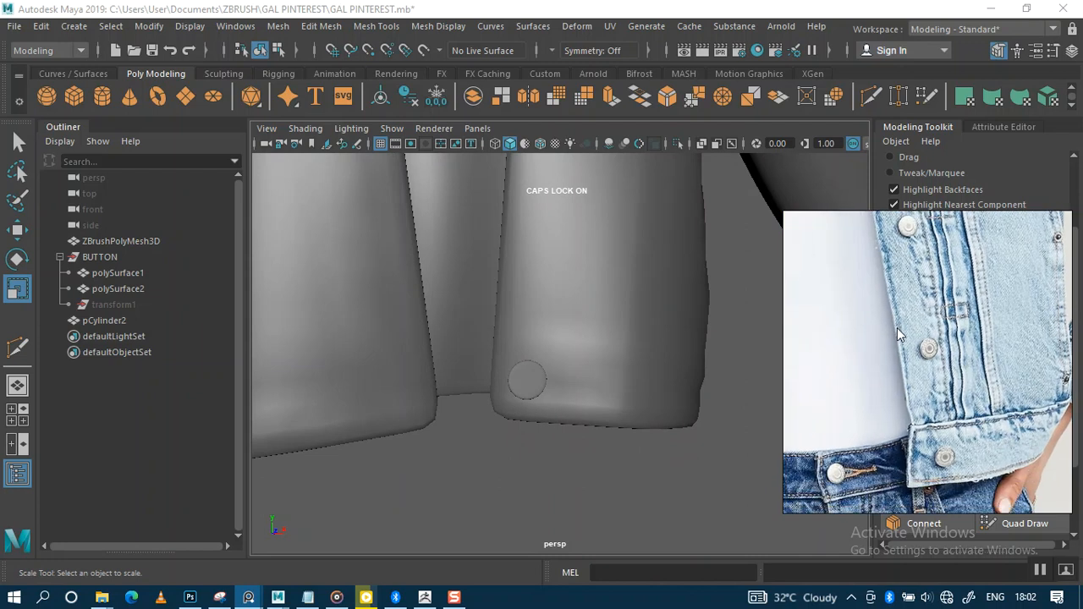
alt+drag(529, 394, 507, 373)
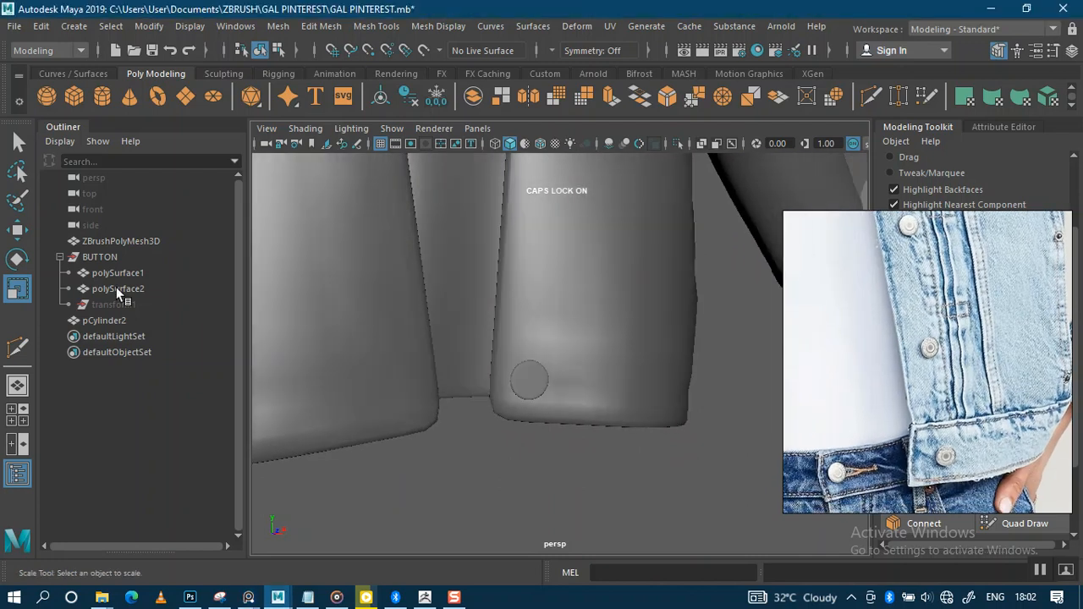
Scale the BUTTON group down further to match the reference buttons and deselect it
click(110, 261)
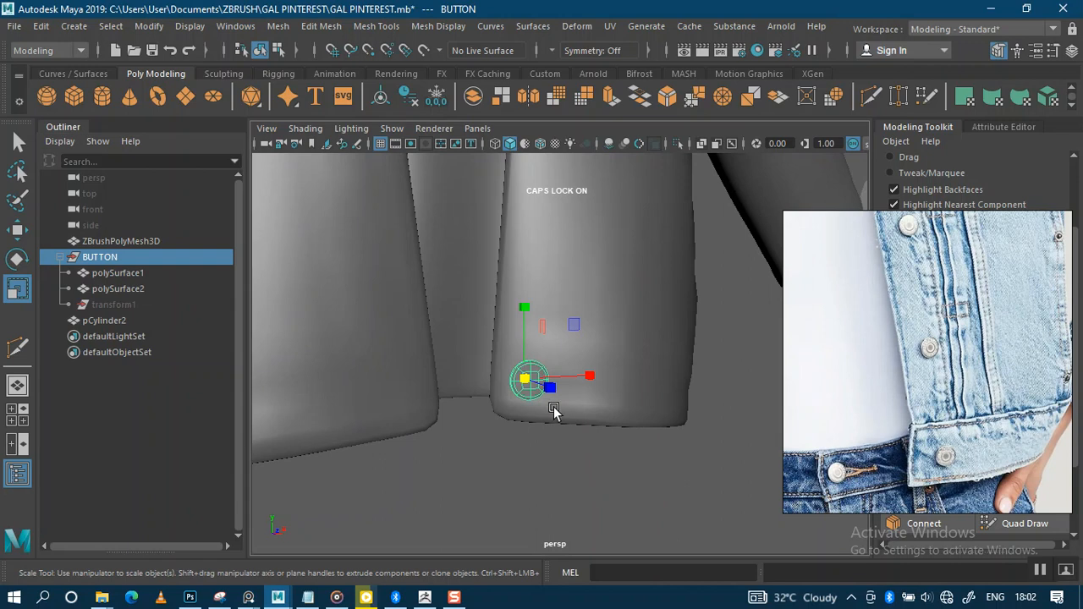
drag(528, 384, 519, 381)
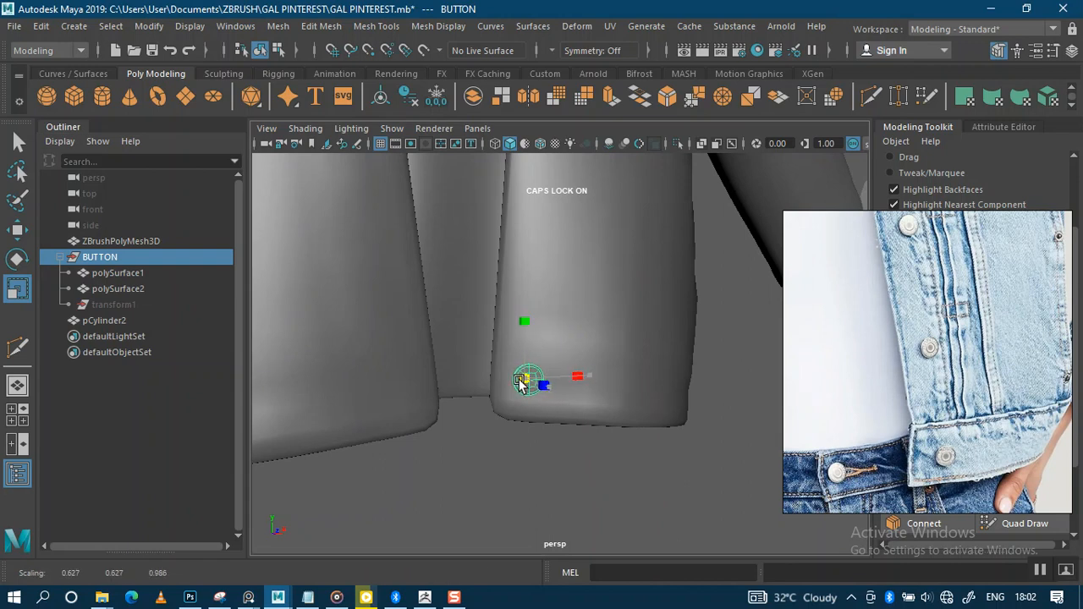
click(480, 458)
alt+drag(525, 462, 554, 463)
scroll(565, 415, down, 4)
alt+drag(573, 354, 530, 363)
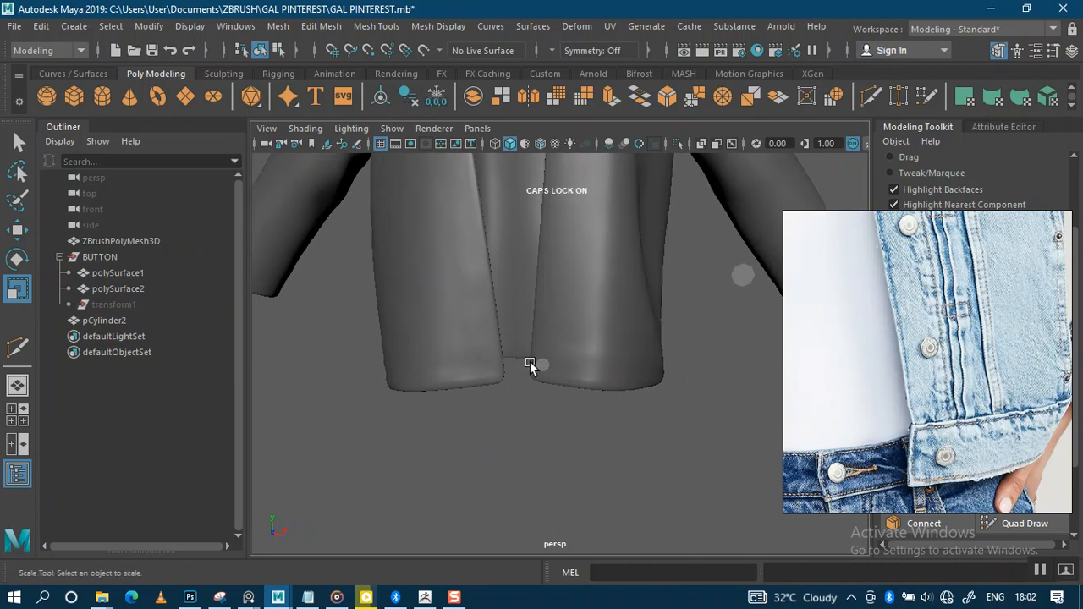
Inspect the resized button on the front hem from the front and side, checking its depth against the fabric
alt+drag(604, 327, 566, 352)
alt+middle_drag(566, 352, 565, 254)
scroll(564, 454, up, 8)
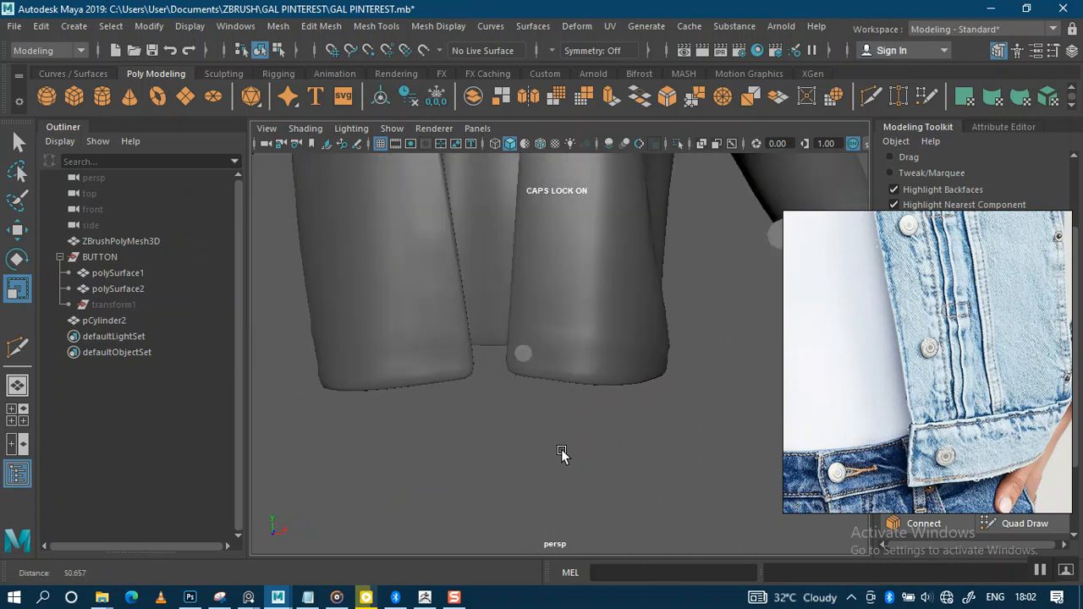
alt+drag(481, 364, 563, 414)
scroll(576, 422, up, 4)
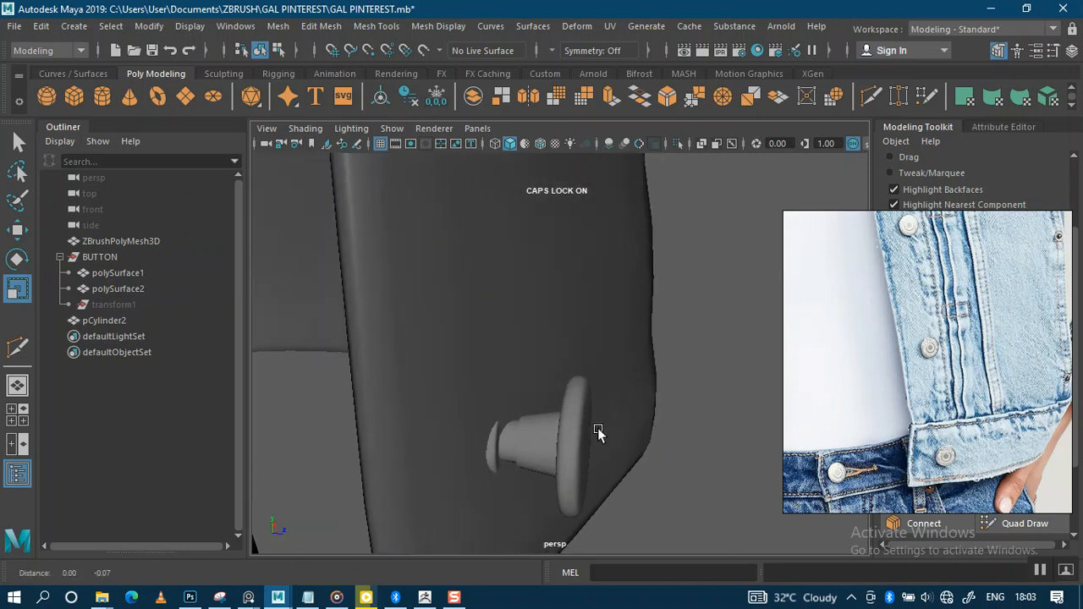
alt+middle_drag(597, 430, 620, 346)
scroll(620, 390, up, 2)
alt+drag(620, 414, 641, 376)
Duplicate the whole BUTTON group and hide the copy as a backup
click(642, 376)
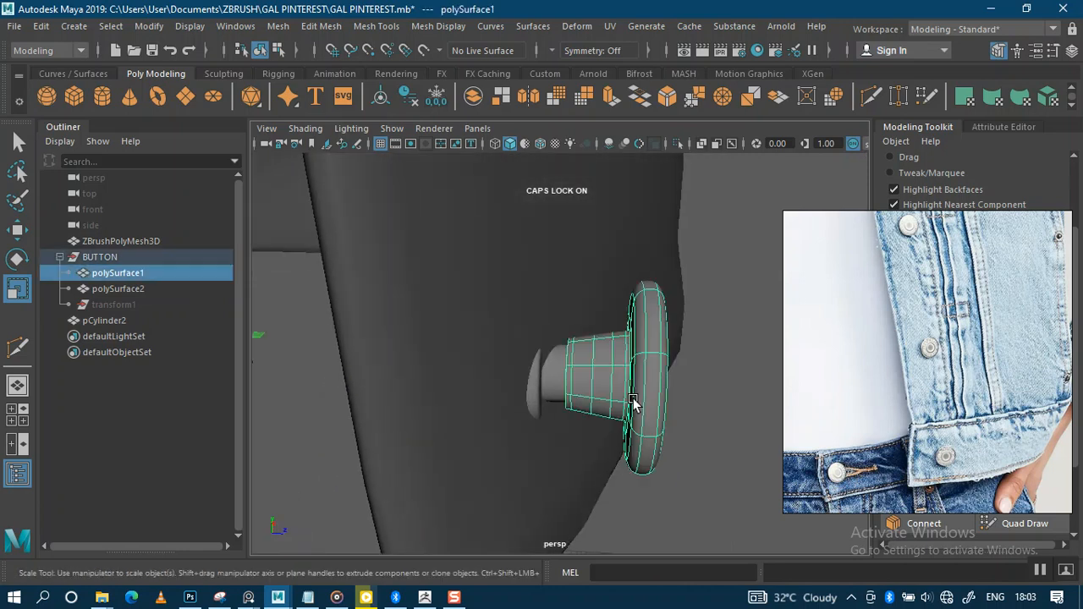
click(97, 258)
alt+drag(579, 425, 531, 347)
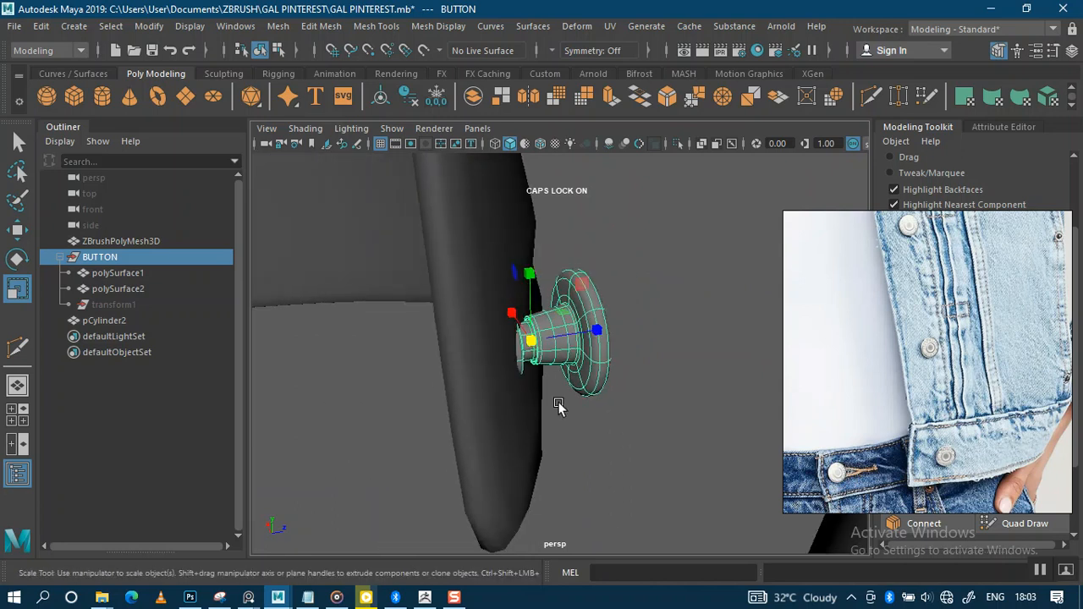
alt+drag(583, 434, 580, 412)
key(w)
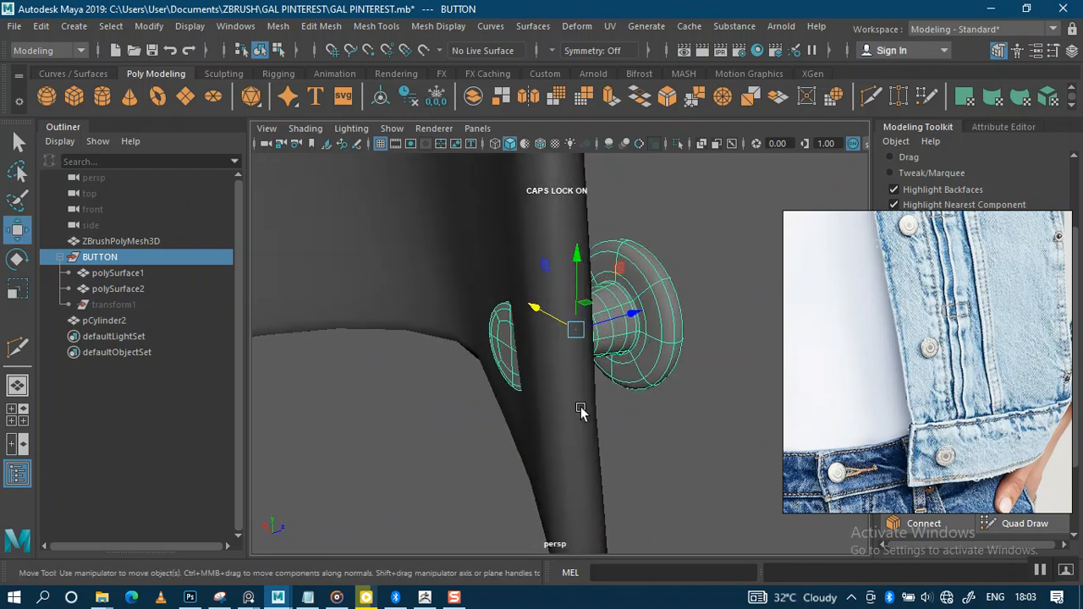
alt+drag(581, 412, 271, 292)
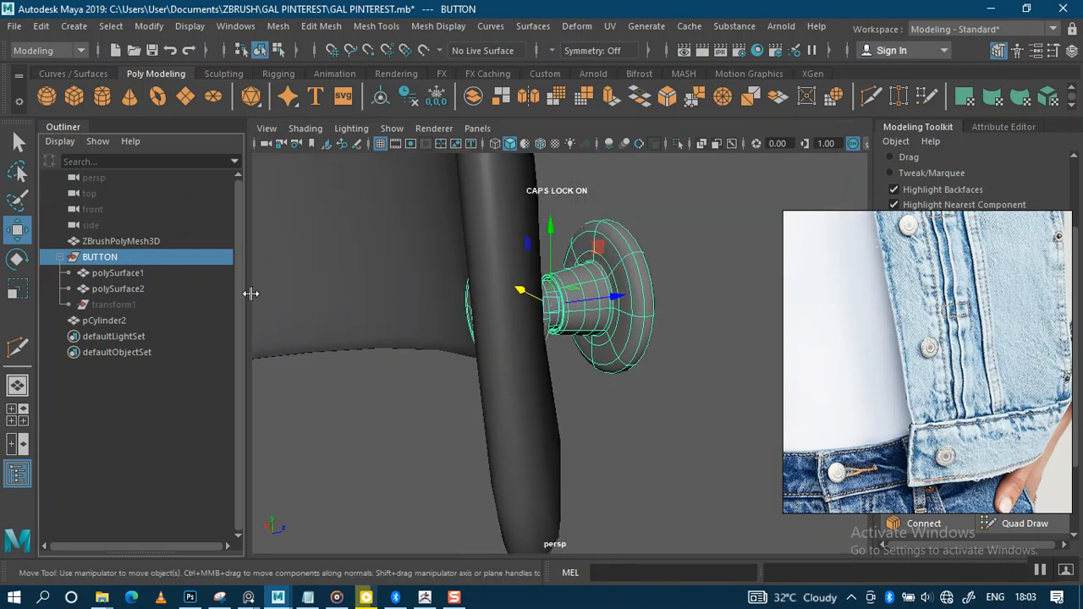
key(ctrl+d)
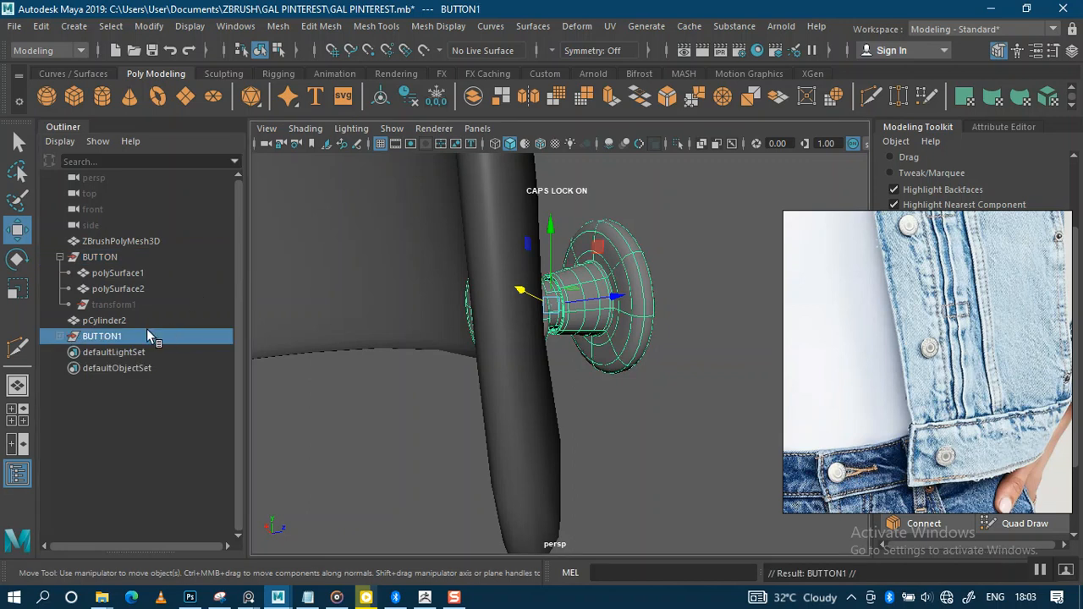
key(ctrl+h)
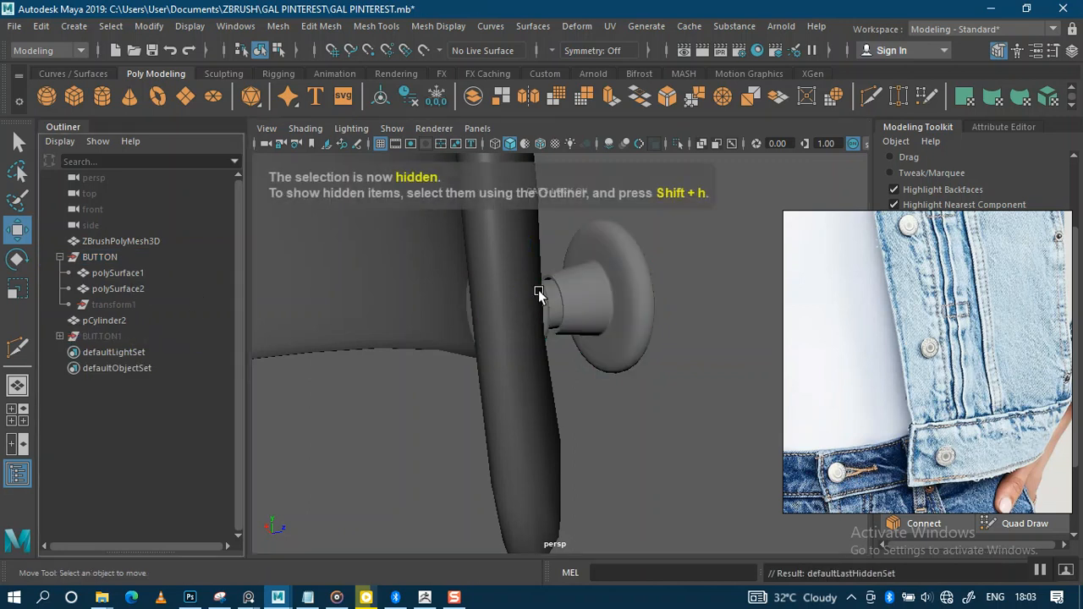
Rotate the original BUTTON group to follow the front panel's slant and adjust its position through the fabric
click(99, 258)
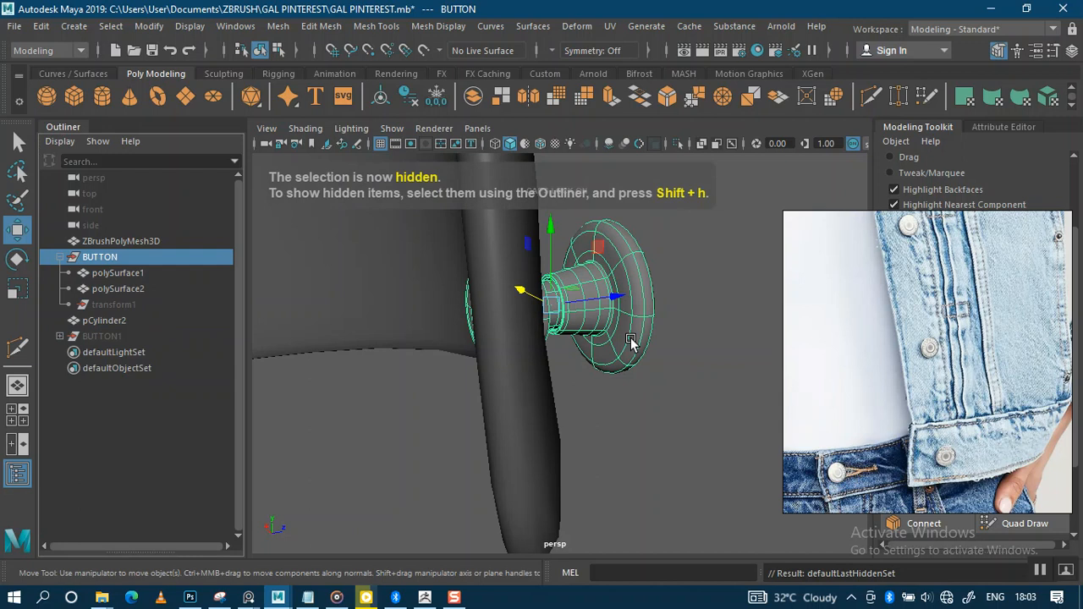
key(e)
key(Caps_Lock)
drag(547, 325, 603, 334)
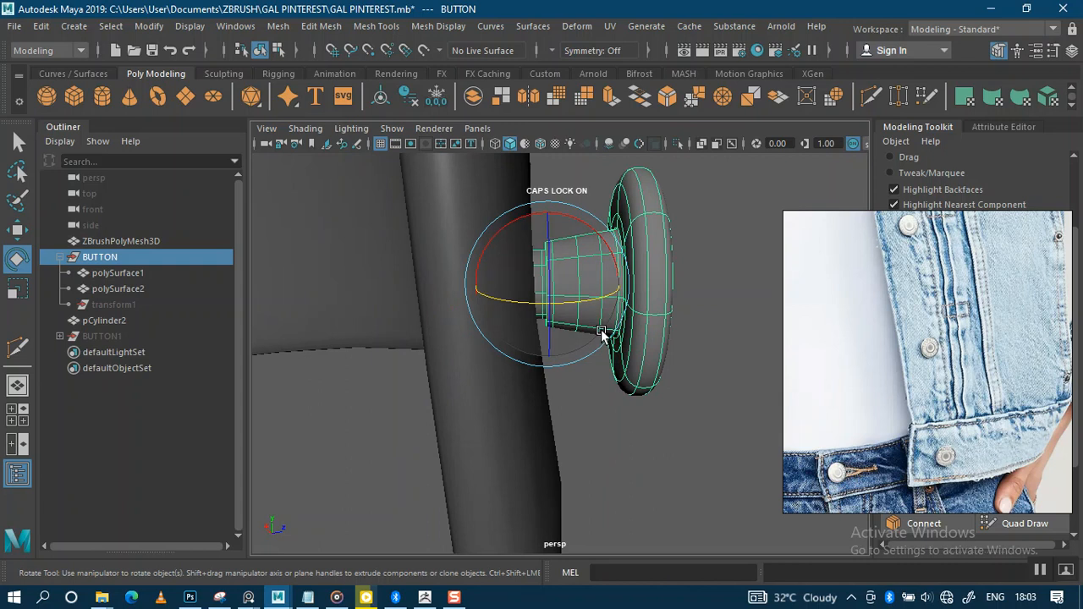
key(w)
alt+drag(571, 294, 567, 335)
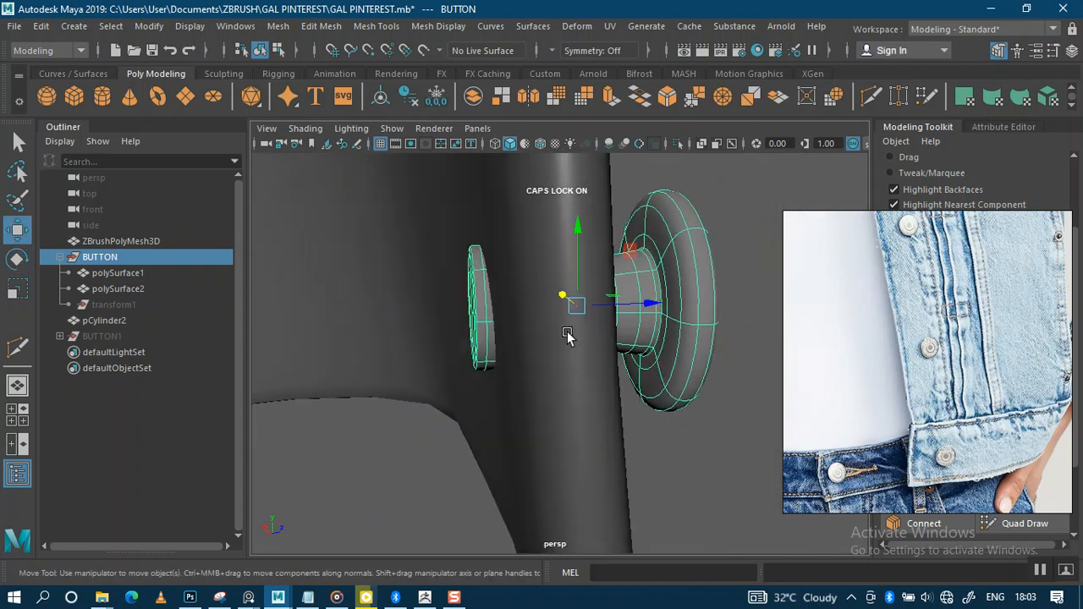
mouse_move(637, 309)
mouse_down()
mouse_move(642, 299)
mouse_move(561, 309)
mouse_move(634, 314)
mouse_up()
Return the disc and shank piece to unsmoothed display, center its pivot, and pull it outward from the rivet post
click(637, 315)
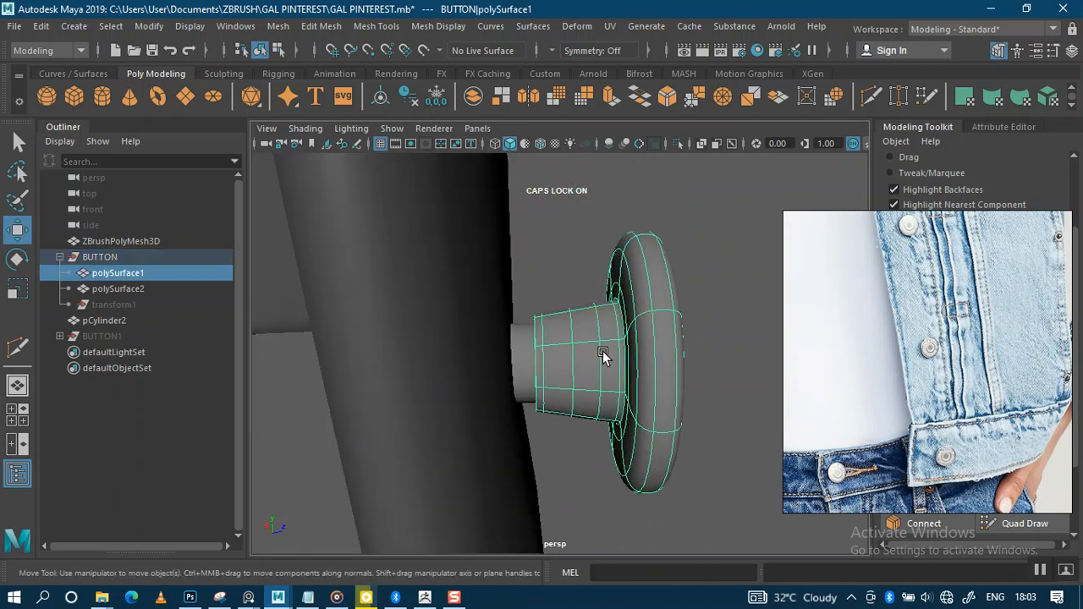
key(1)
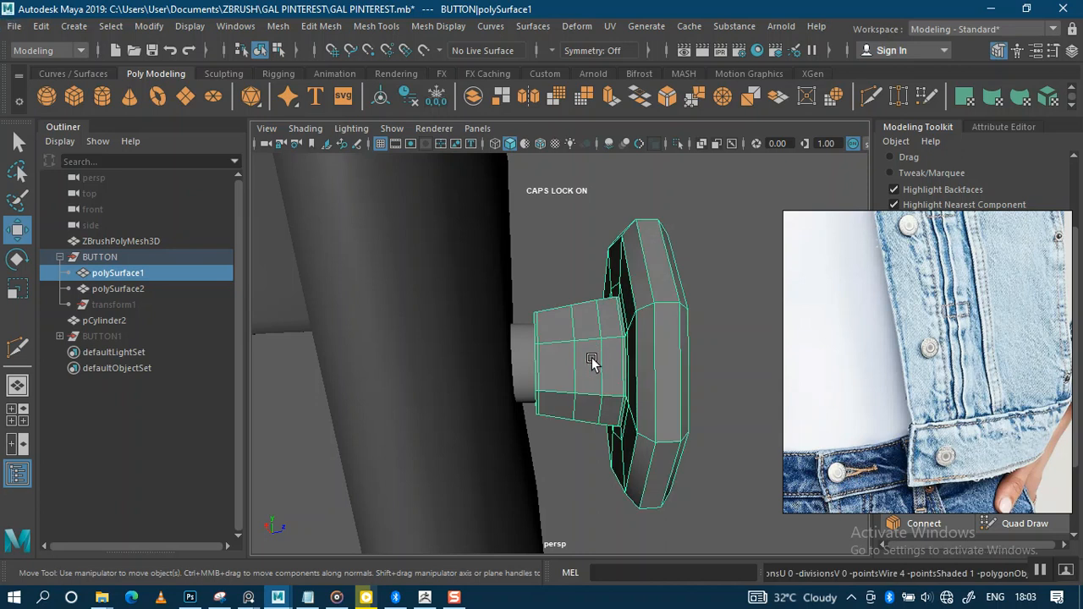
scroll(592, 362, down, 2)
click(381, 102)
drag(663, 363, 647, 398)
scroll(642, 350, down, 3)
alt+drag(611, 348, 718, 330)
Select the rivet post piece and move it outward in front of the jacket panel
click(513, 354)
alt+drag(512, 353, 512, 320)
drag(662, 308, 693, 308)
alt+drag(487, 297, 594, 309)
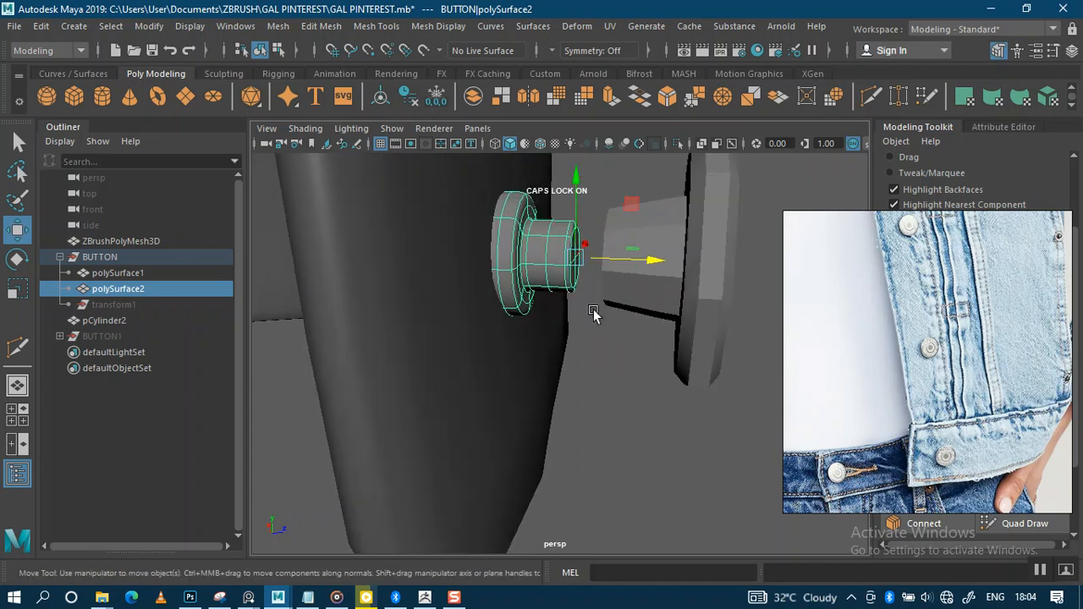
Move the rivet post piece outward past the disc so it stands clear in front of the button
alt+middle_drag(650, 276, 592, 348)
drag(598, 351, 913, 359)
alt+middle_drag(682, 307, 524, 298)
alt+drag(524, 299, 596, 288)
Select the faces at the end of the rivet post's wide section and extend them toward the jacket
right_drag(596, 155, 587, 200)
click(548, 288)
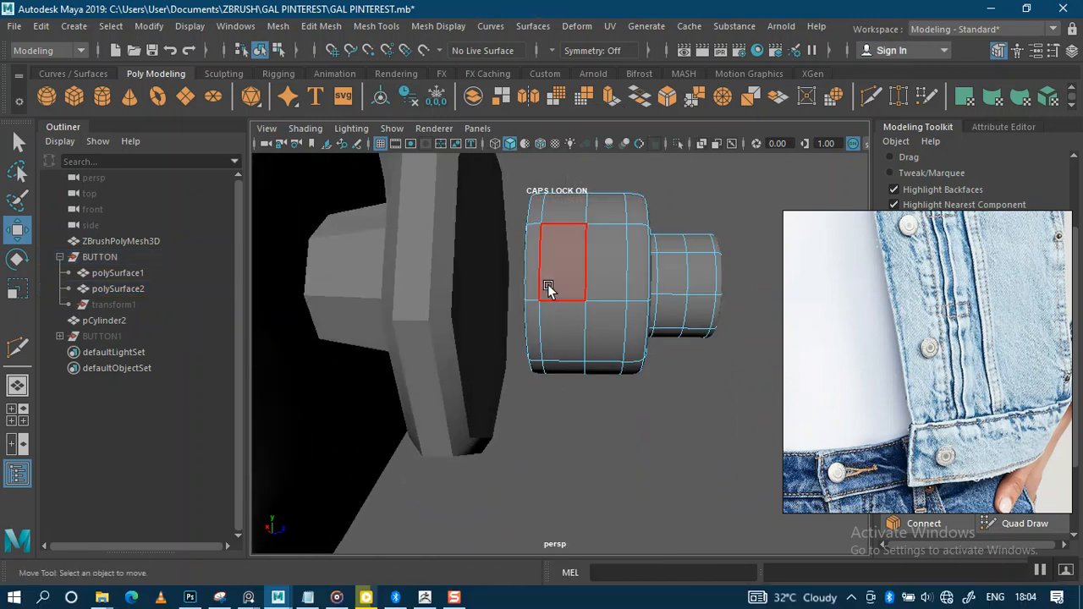
mouse_move(548, 301)
alt+mouse_down()
mouse_move(566, 322)
mouse_move(544, 290)
alt+mouse_up()
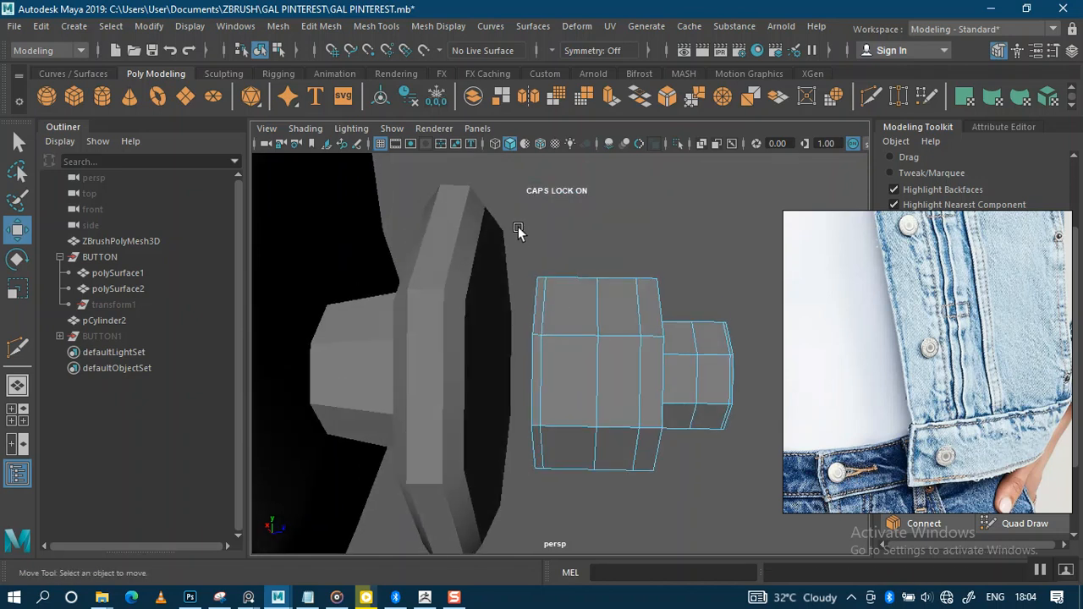
drag(577, 534, 577, 533)
mouse_move(624, 398)
alt+mouse_down()
mouse_move(635, 390)
mouse_move(614, 418)
mouse_move(625, 382)
mouse_move(638, 412)
alt+mouse_up()
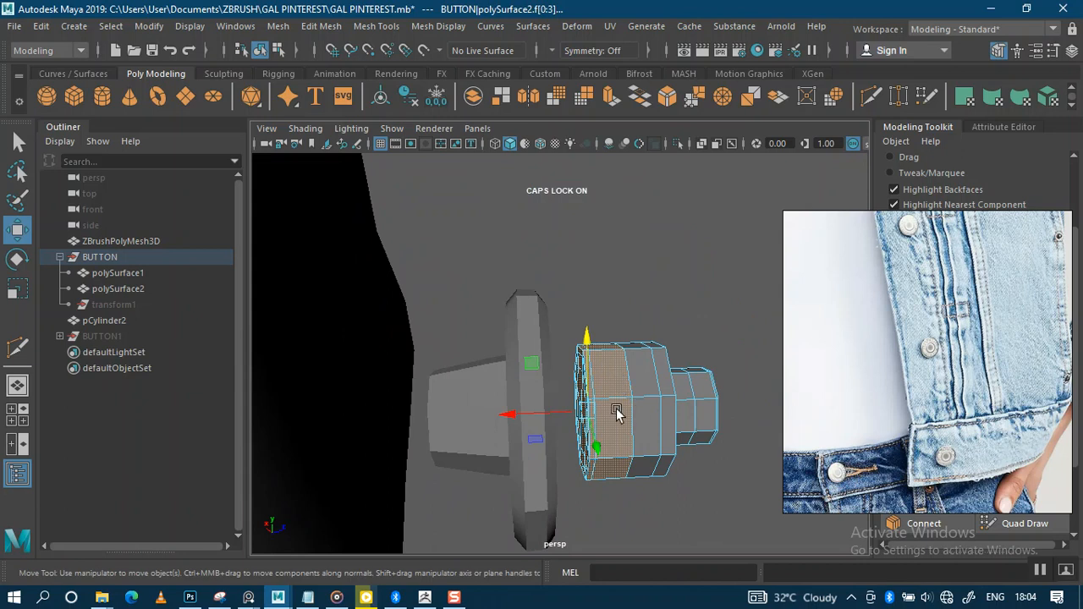
drag(538, 411, 453, 402)
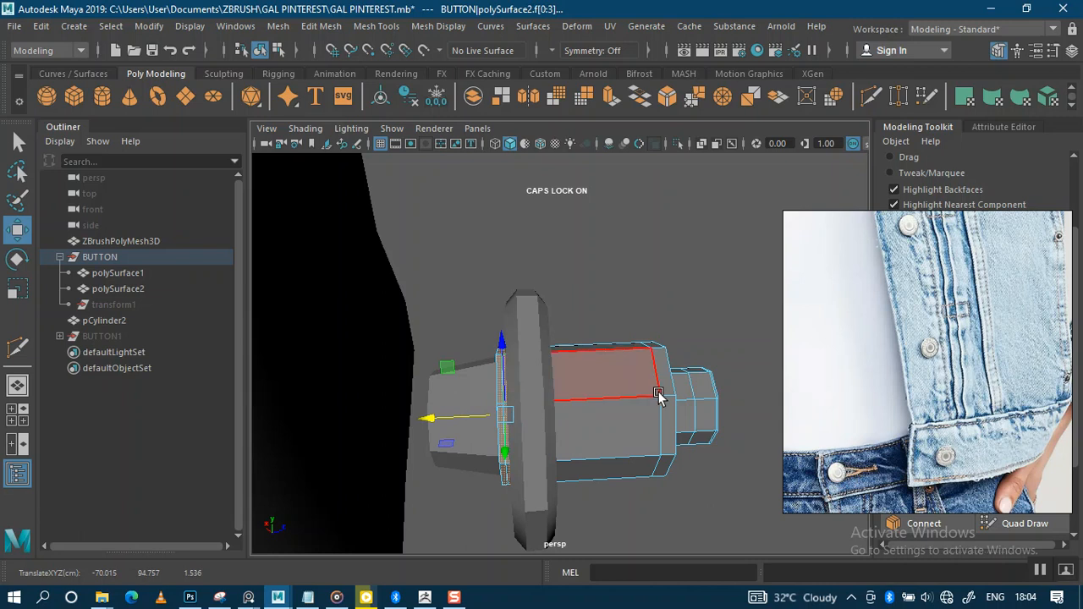
Return to object selection and move the rivet post piece back inward through the front panel
right_drag(653, 401, 696, 140)
drag(749, 401, 443, 430)
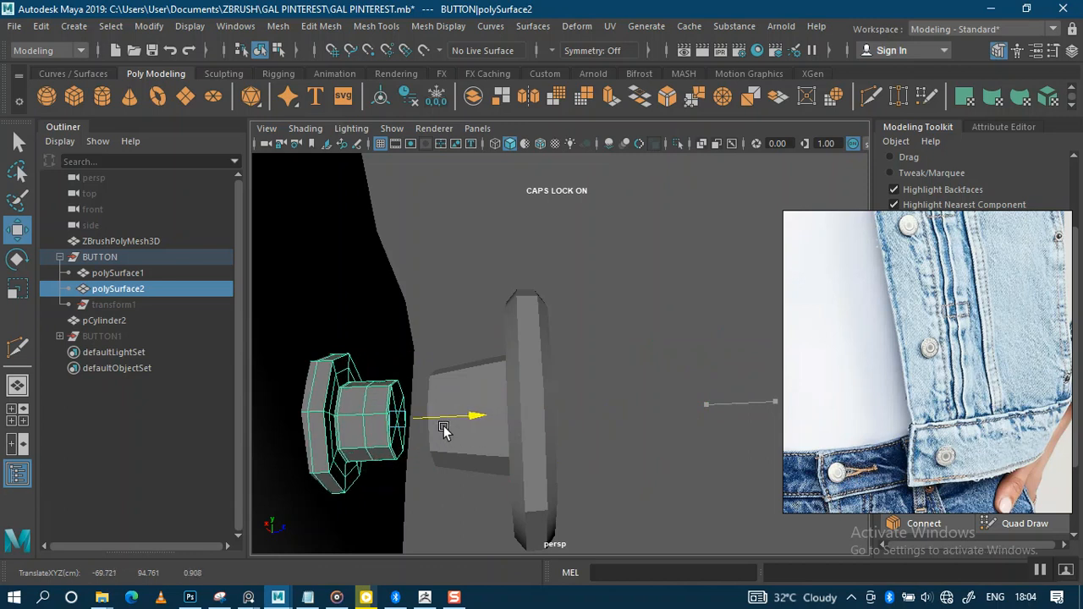
alt+drag(540, 457, 570, 340)
Select the rivet post's back end faces and push them toward the panel to shorten the part behind the fabric
mouse_move(487, 374)
alt+mouse_down()
mouse_move(496, 363)
mouse_move(483, 365)
alt+mouse_up()
right_drag(412, 290, 412, 200)
double_click(422, 292)
alt+drag(423, 292, 427, 292)
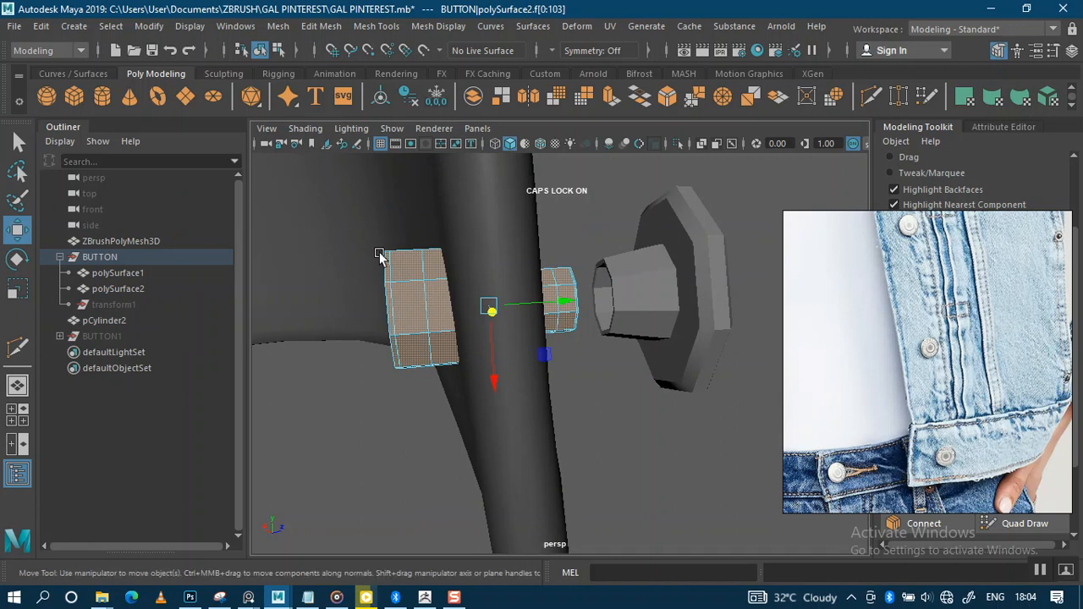
drag(368, 225, 414, 404)
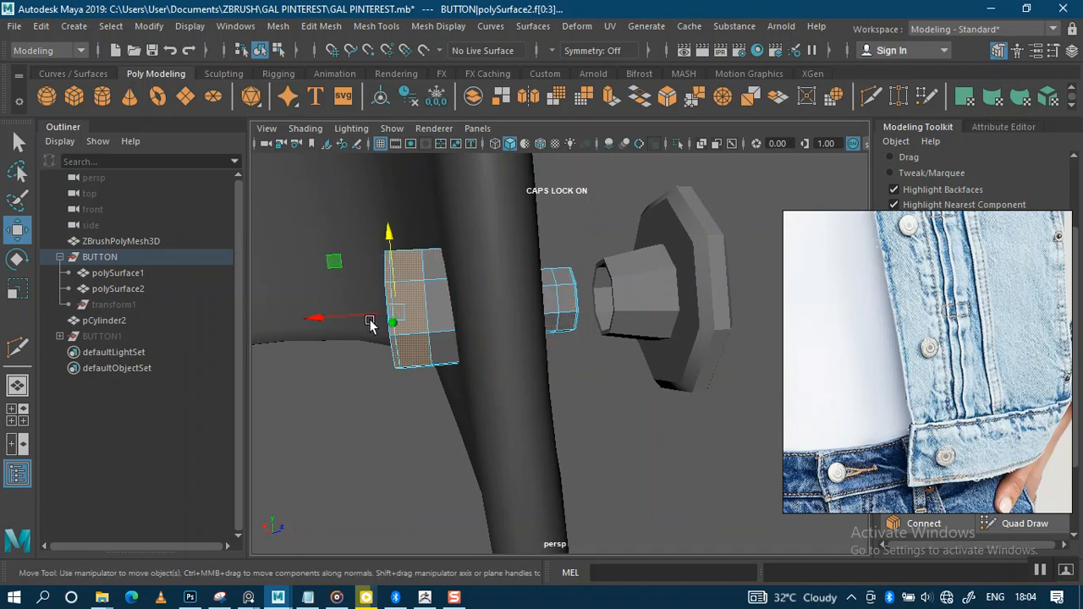
drag(345, 316, 374, 315)
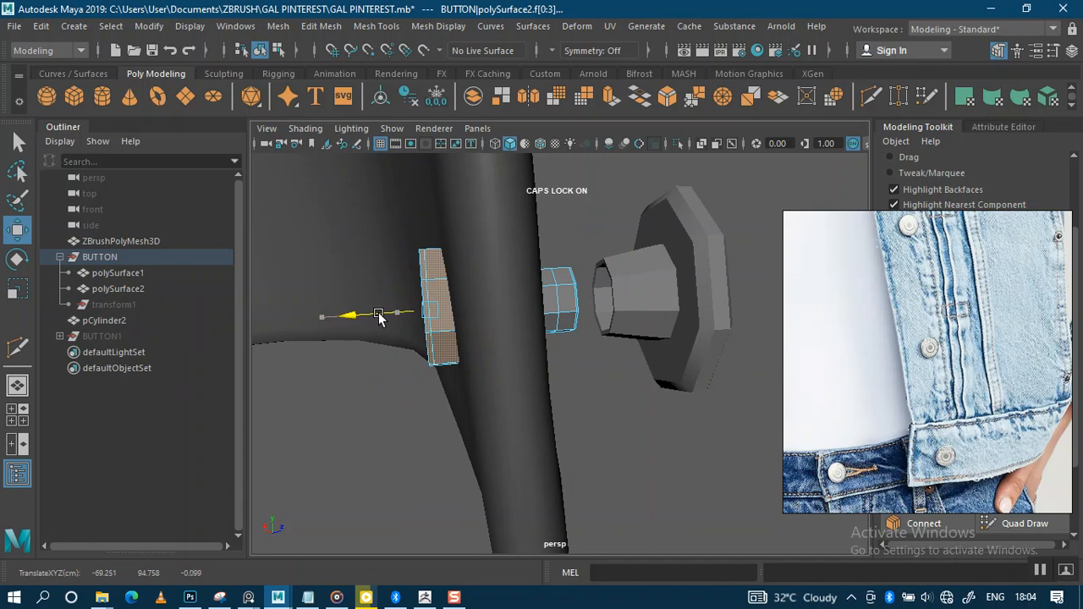
Return to object selection and move the disc and shank piece inward onto the rivet post
alt+drag(451, 347, 418, 347)
alt+drag(400, 385, 670, 237)
right_drag(679, 236, 738, 136)
click(723, 252)
click(580, 269)
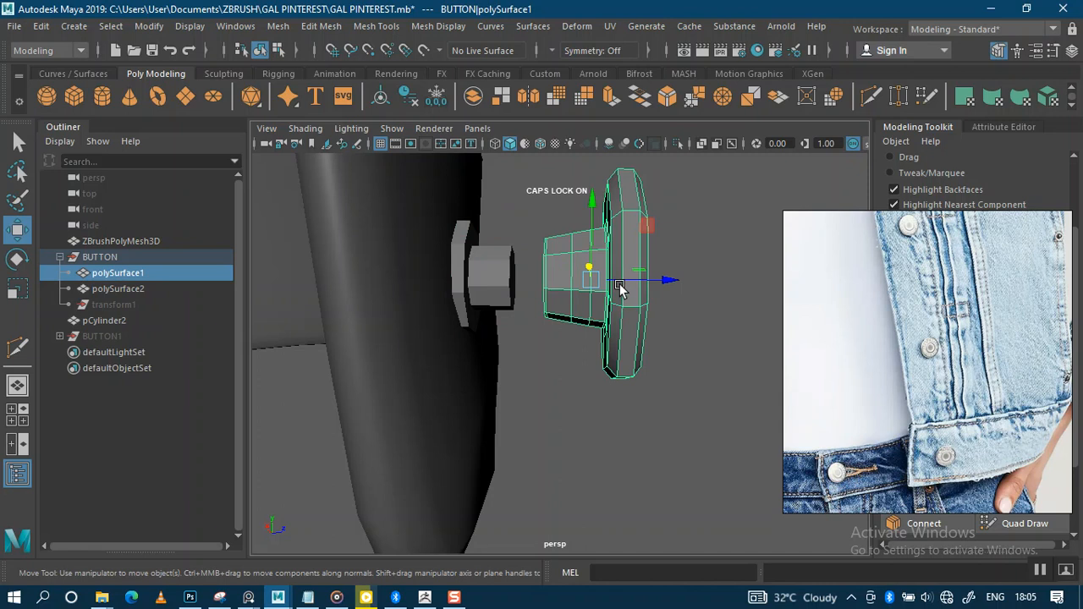
drag(662, 282, 533, 271)
Select the face rings along the shank's narrow part and move them toward the disc to shorten the shank
alt+right_drag(533, 270, 528, 318)
alt+drag(529, 318, 542, 279)
alt+right_drag(542, 279, 587, 310)
alt+drag(588, 311, 546, 259)
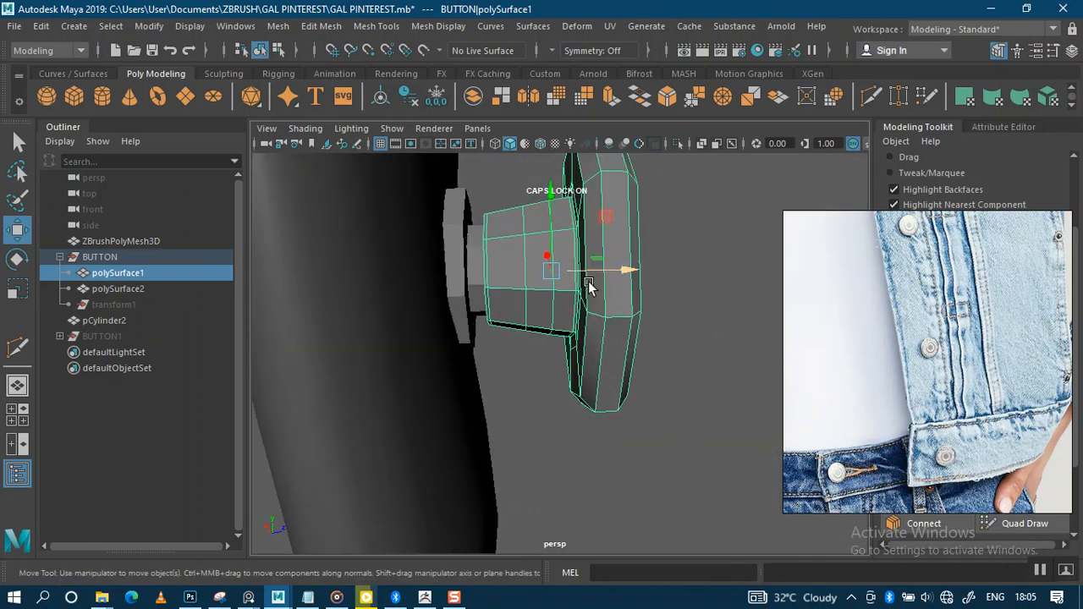
right_drag(521, 247, 521, 200)
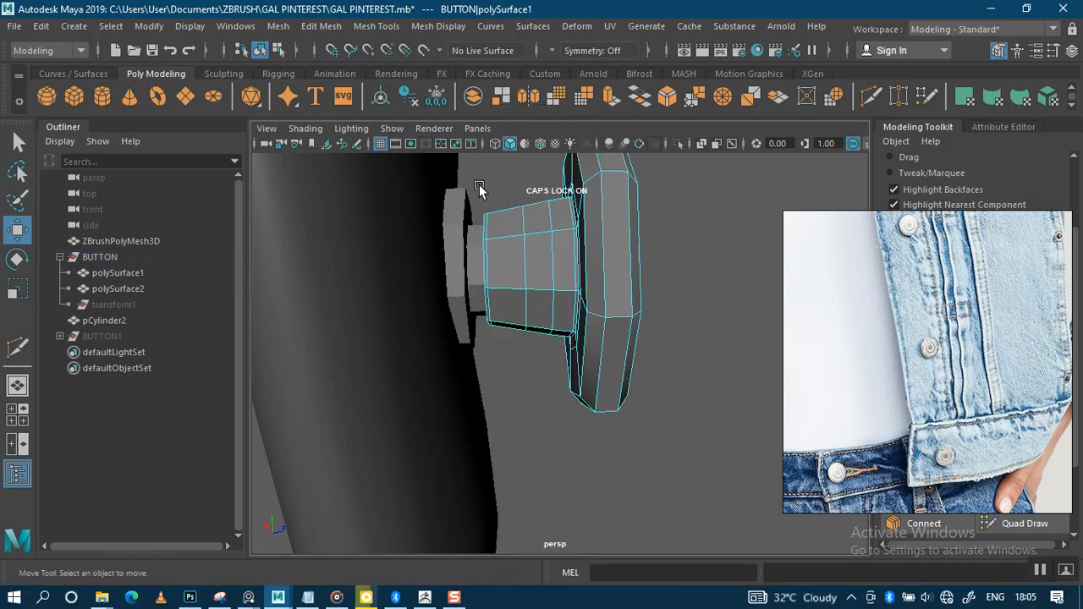
drag(535, 366, 541, 385)
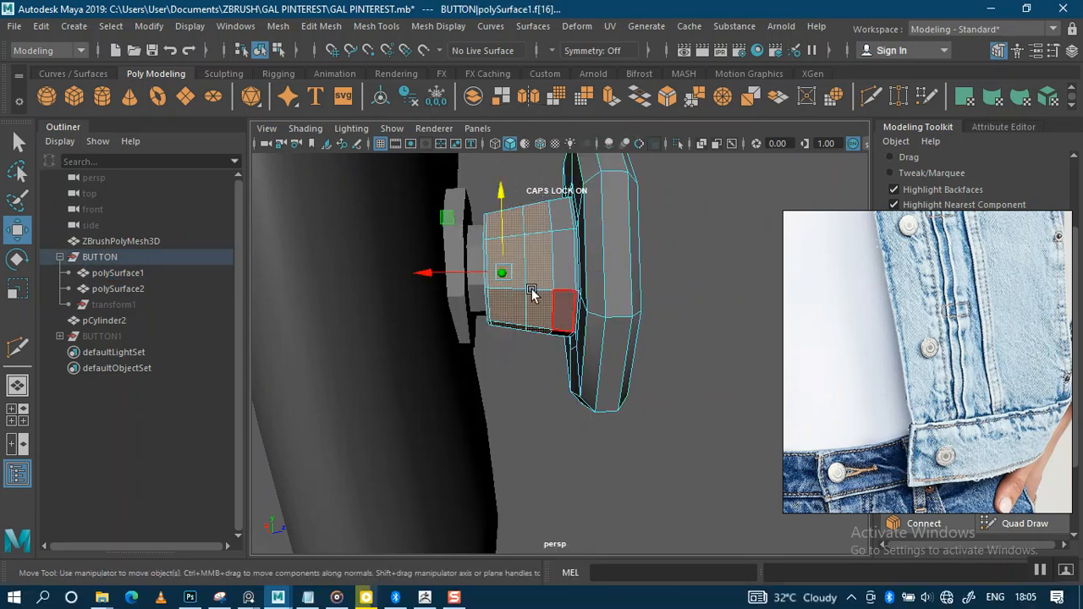
click(441, 272)
drag(441, 272, 449, 272)
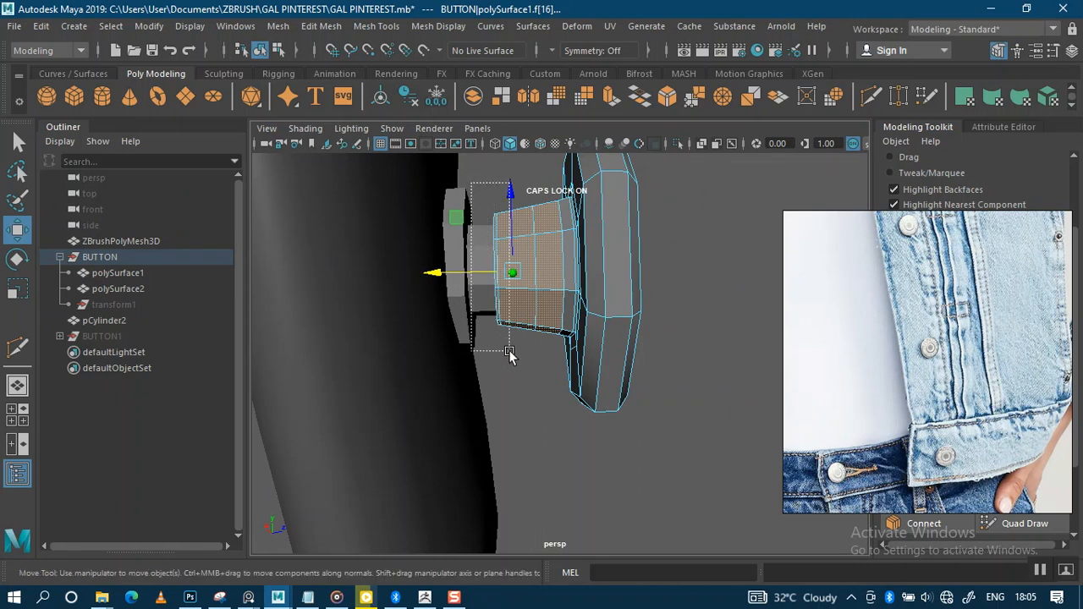
Move the shank's remaining end face rings closer to the disc, narrowing the selection to the outermost faces
drag(518, 372, 518, 371)
drag(432, 273, 442, 272)
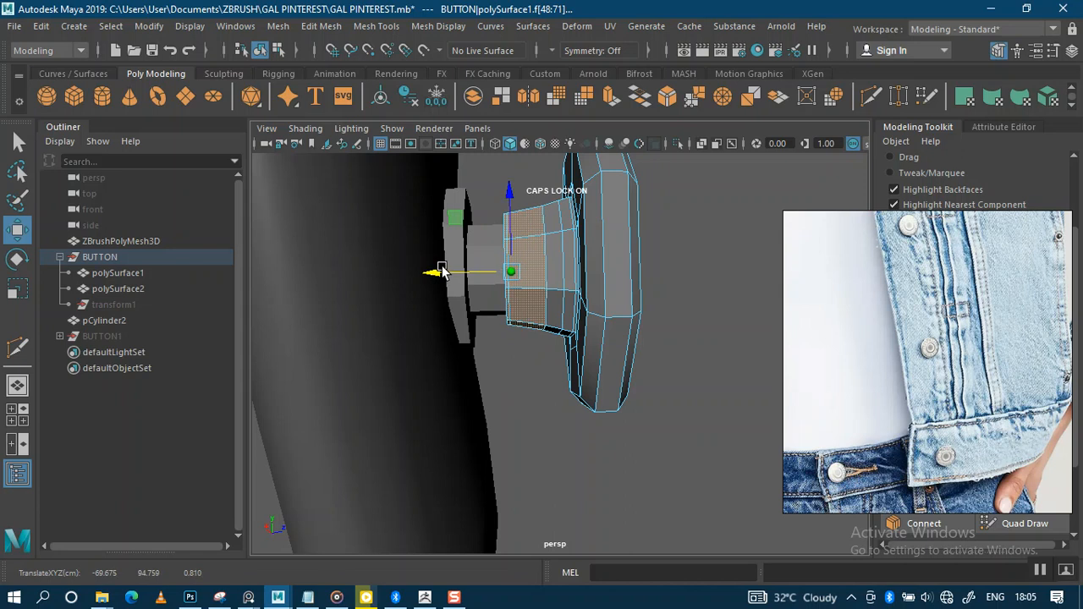
drag(551, 407, 561, 284)
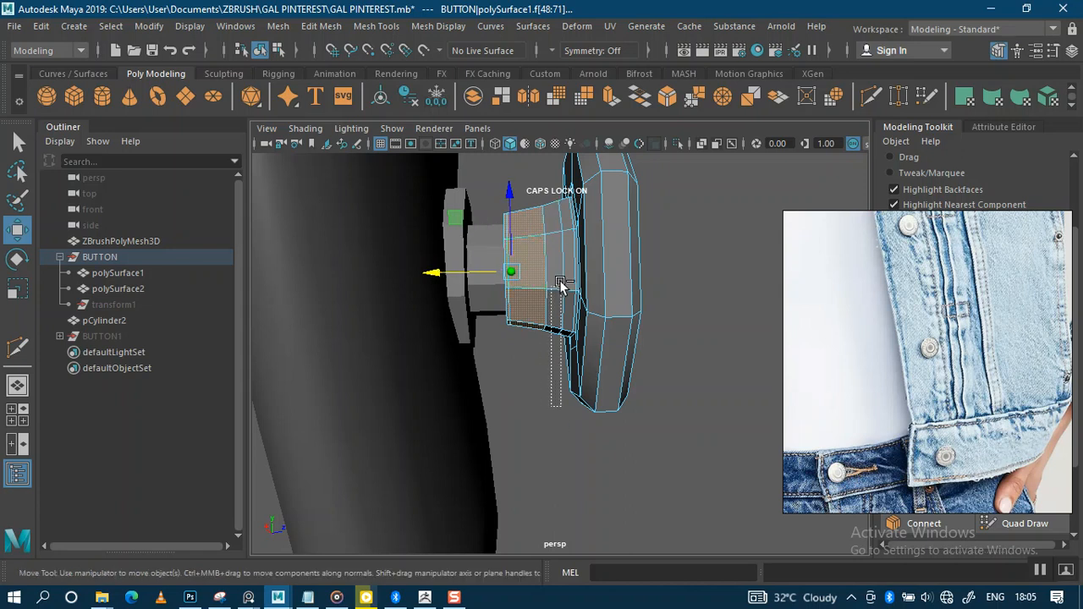
ctrl+double_click(530, 241)
drag(457, 272, 462, 273)
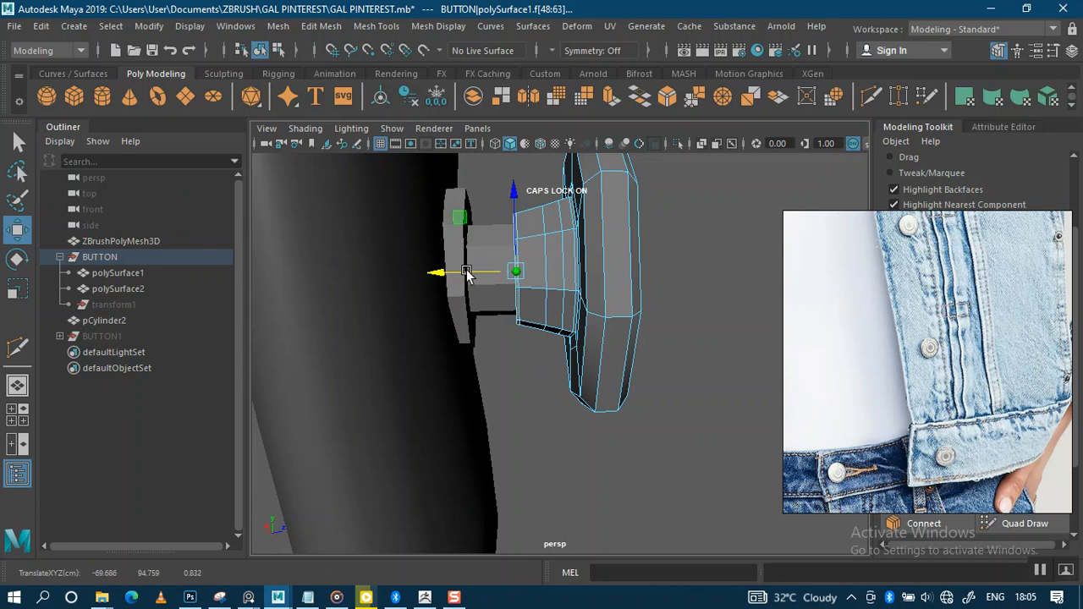
Select the disc and shank piece as an object and move it further inward toward the jacket panel
right_drag(642, 304, 681, 134)
click(691, 268)
click(618, 271)
drag(624, 271, 594, 260)
Select the whole BUTTON group, display it smoothed, and clear the selection
scroll(641, 229, down, 4)
alt+drag(640, 229, 444, 185)
scroll(441, 184, down, 5)
scroll(441, 184, down, 1)
click(532, 443)
scroll(610, 367, down, 5)
alt+drag(609, 367, 542, 363)
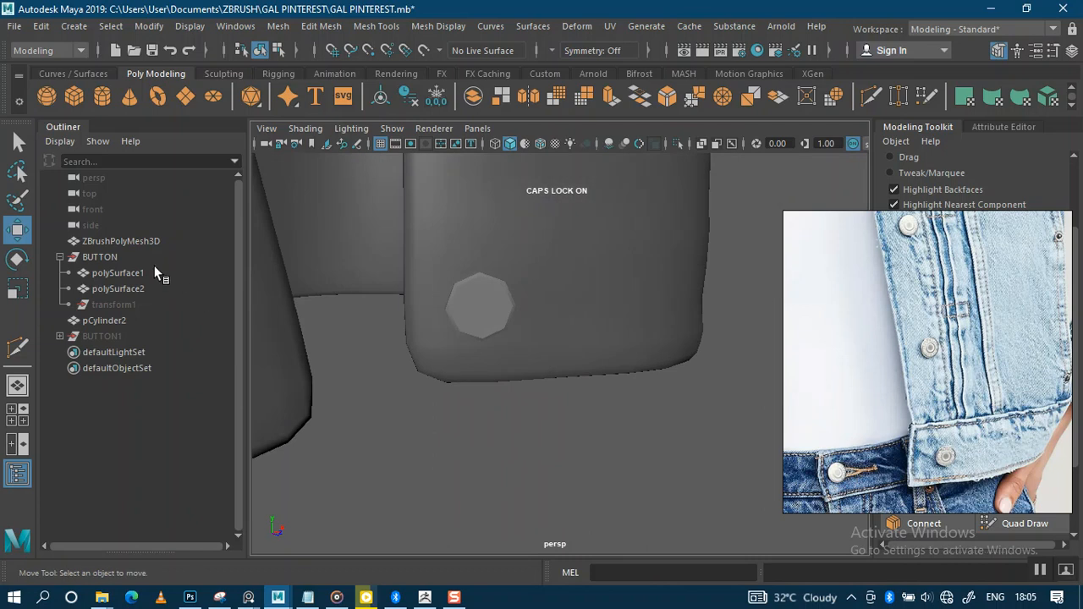
click(102, 257)
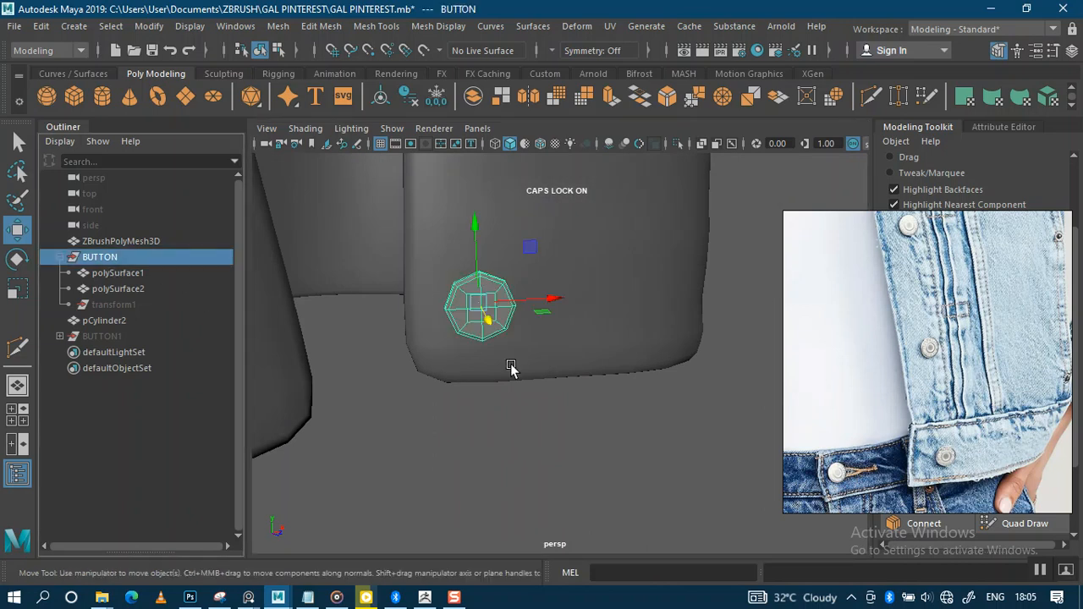
click(514, 431)
Examine the button's size and placement on the jacket's front hem from several angles and distances
alt+drag(576, 471, 329, 365)
alt+right_drag(523, 360, 562, 427)
alt+drag(561, 427, 584, 330)
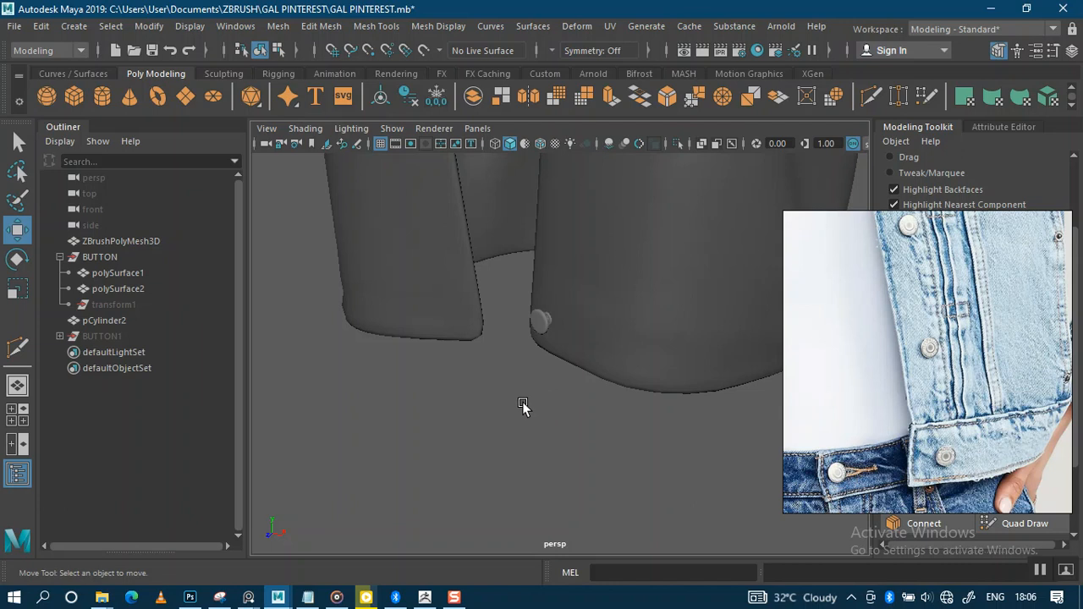
alt+drag(514, 405, 538, 373)
alt+middle_drag(546, 347, 569, 495)
scroll(569, 495, down, 4)
alt+middle_drag(569, 307, 557, 359)
scroll(557, 364, down, 2)
alt+middle_drag(554, 482, 554, 372)
scroll(553, 372, up, 7)
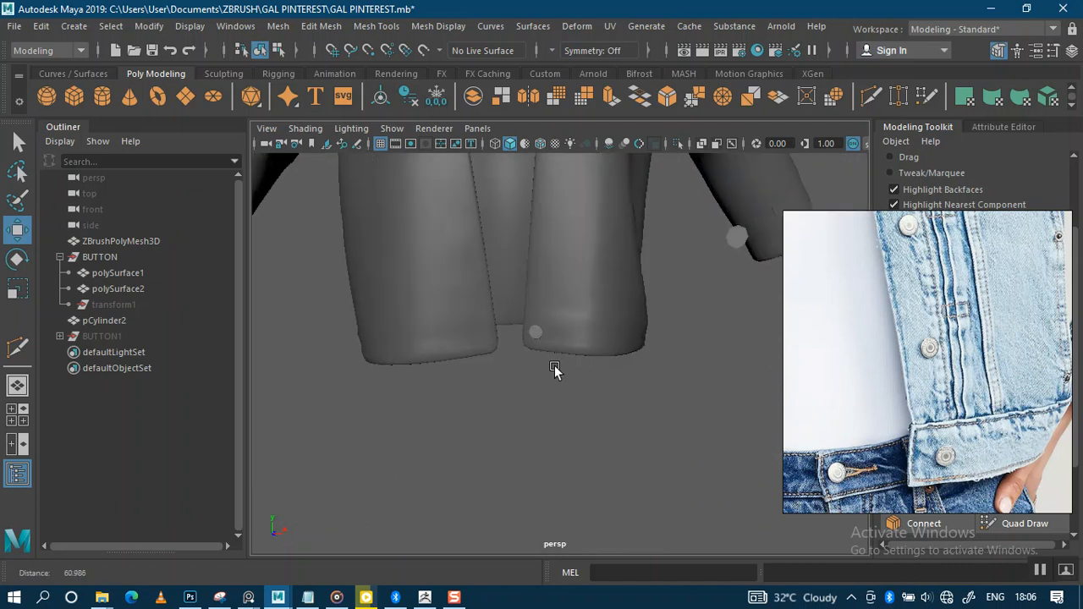
scroll(542, 390, up, 3)
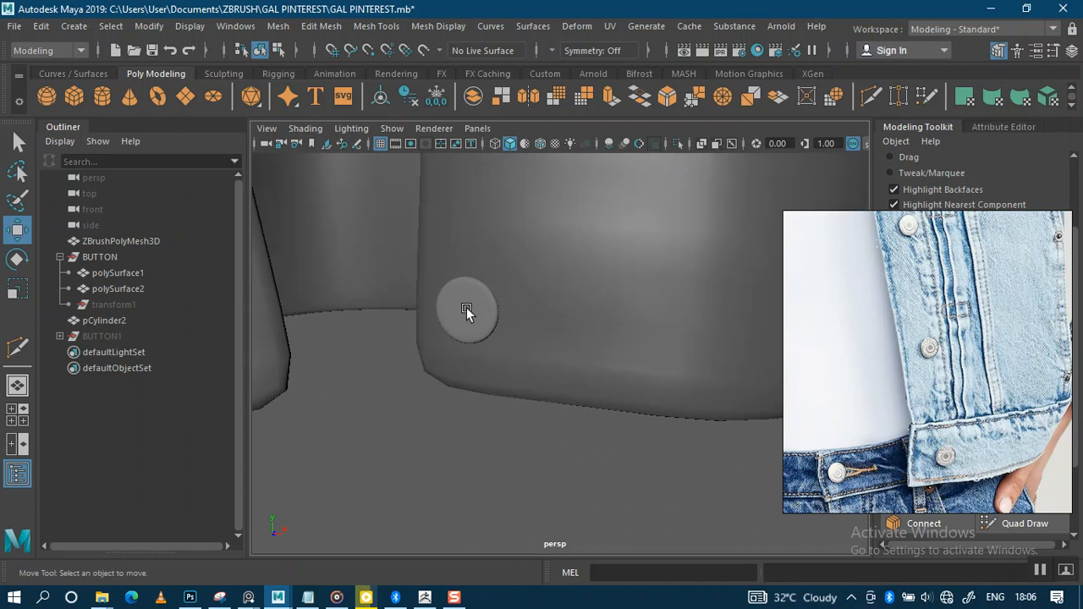
Collapse the BUTTON group in the hierarchy, duplicate it, and hide the copy as a backup
click(466, 307)
scroll(534, 368, up, 2)
click(99, 257)
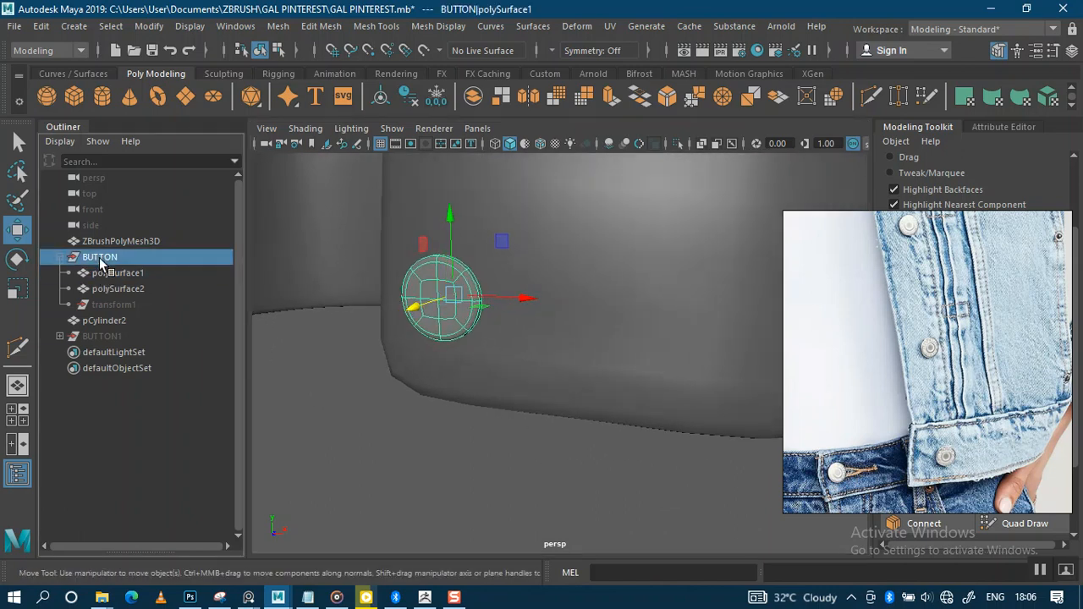
click(58, 258)
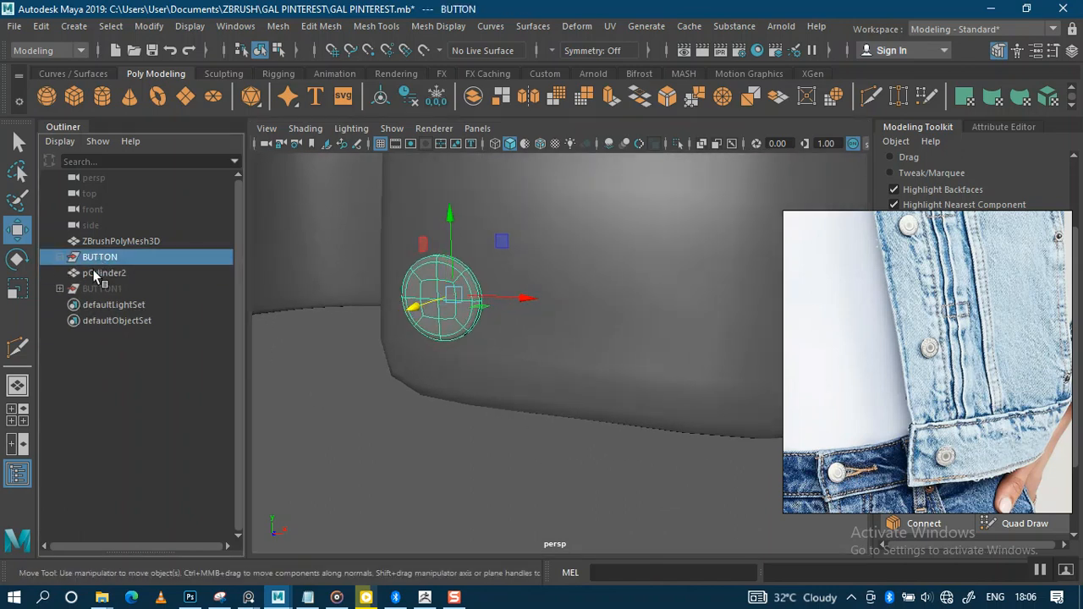
key(ctrl+d)
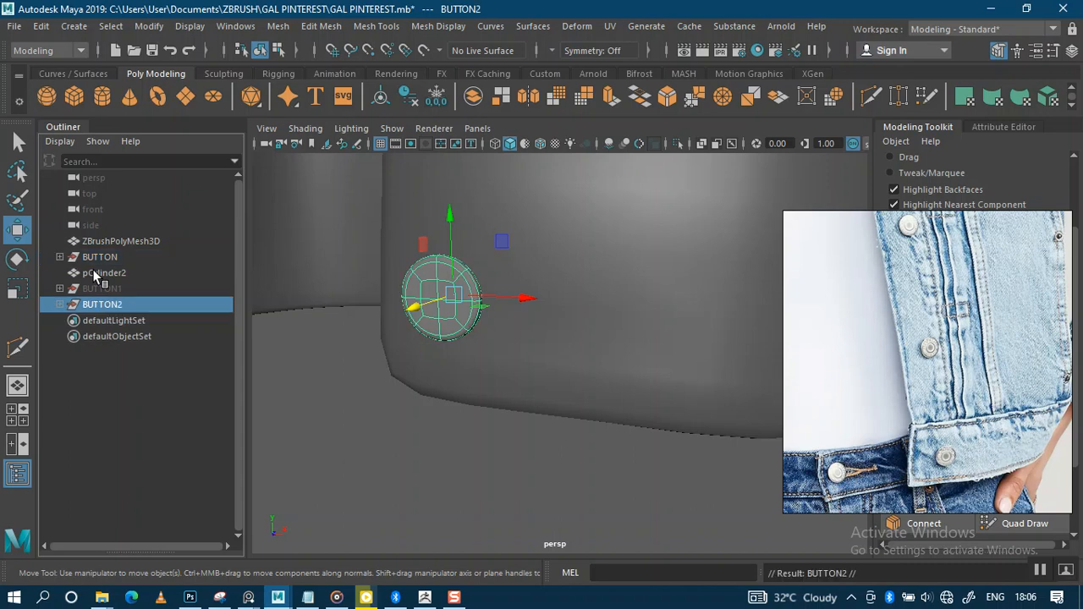
key(ctrl+h)
Isolate the original BUTTON group in the view and return its disc piece to unsmoothed display
click(100, 259)
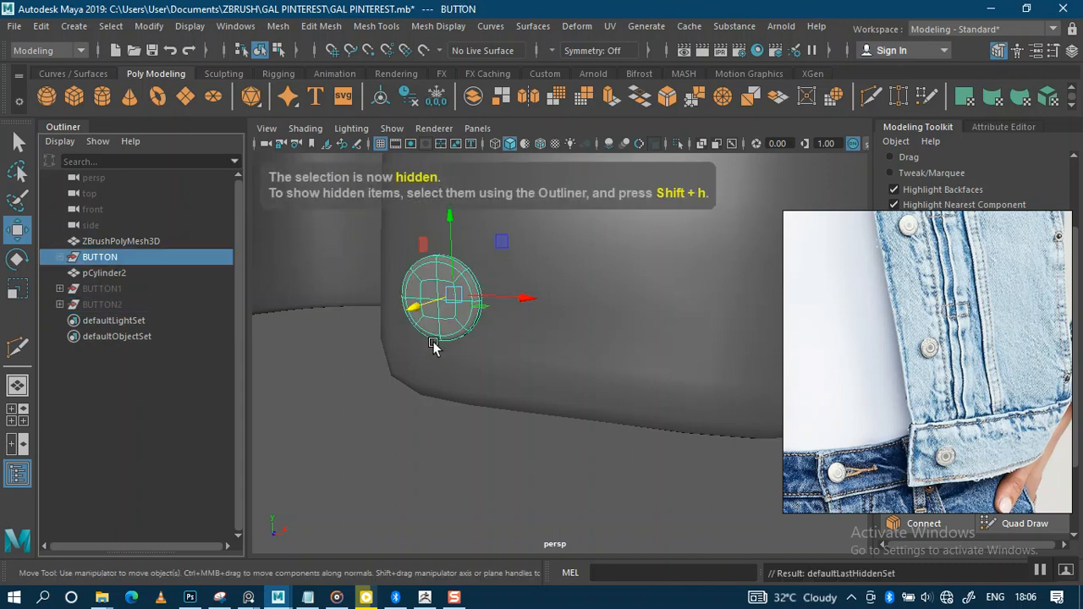
key(ctrl+1)
click(381, 375)
click(435, 322)
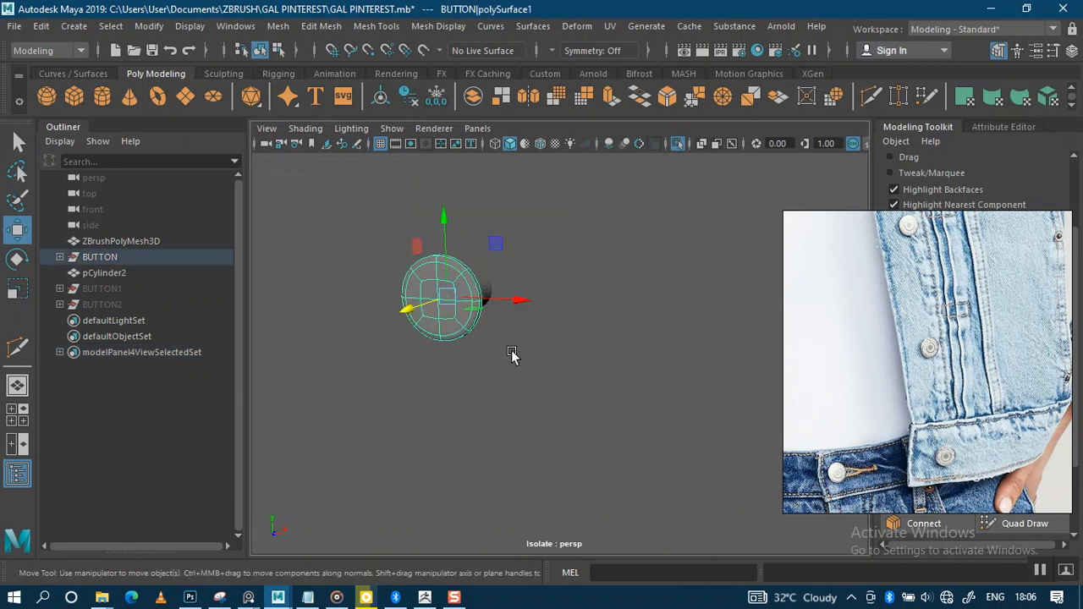
alt+drag(581, 440, 529, 399)
alt+middle_drag(530, 399, 440, 509)
alt+right_drag(440, 509, 515, 440)
Return the rivet post to unsmoothed display and slide the middle edge loop of its wide section toward the disc
click(411, 352)
alt+right_drag(445, 358, 495, 405)
alt+middle_drag(494, 405, 554, 364)
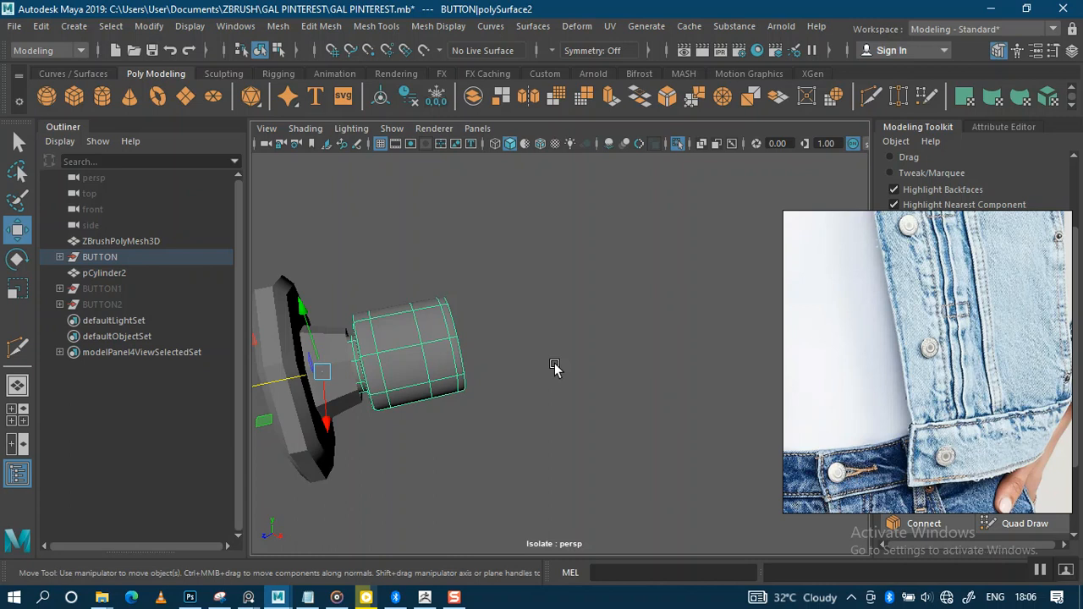
alt+right_drag(458, 288, 472, 410)
alt+middle_drag(462, 365, 539, 343)
alt+drag(539, 322, 465, 361)
right_drag(463, 359, 464, 112)
double_click(461, 369)
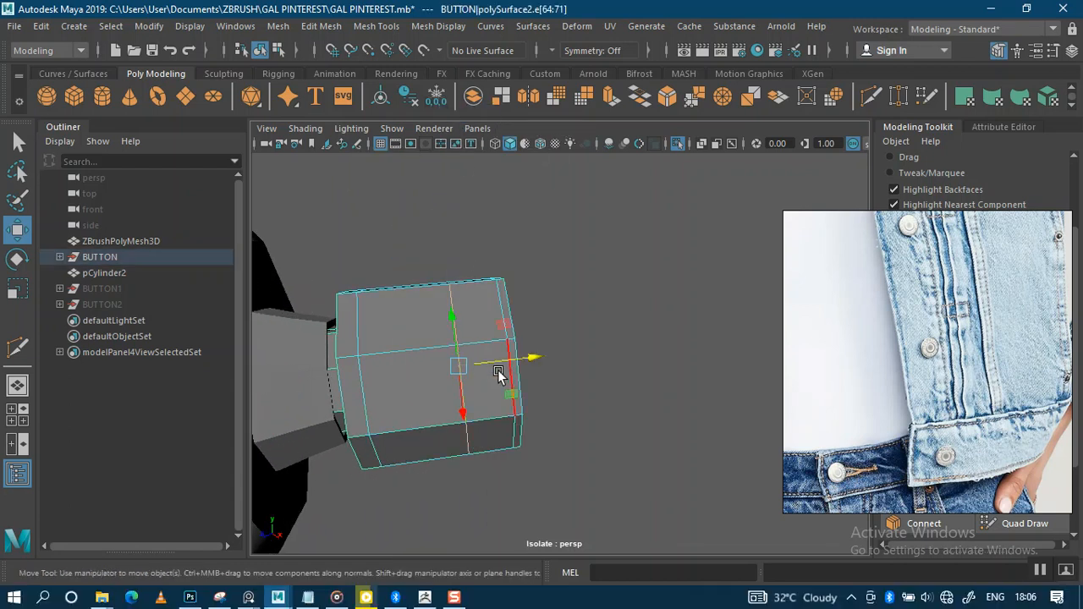
drag(511, 364, 488, 366)
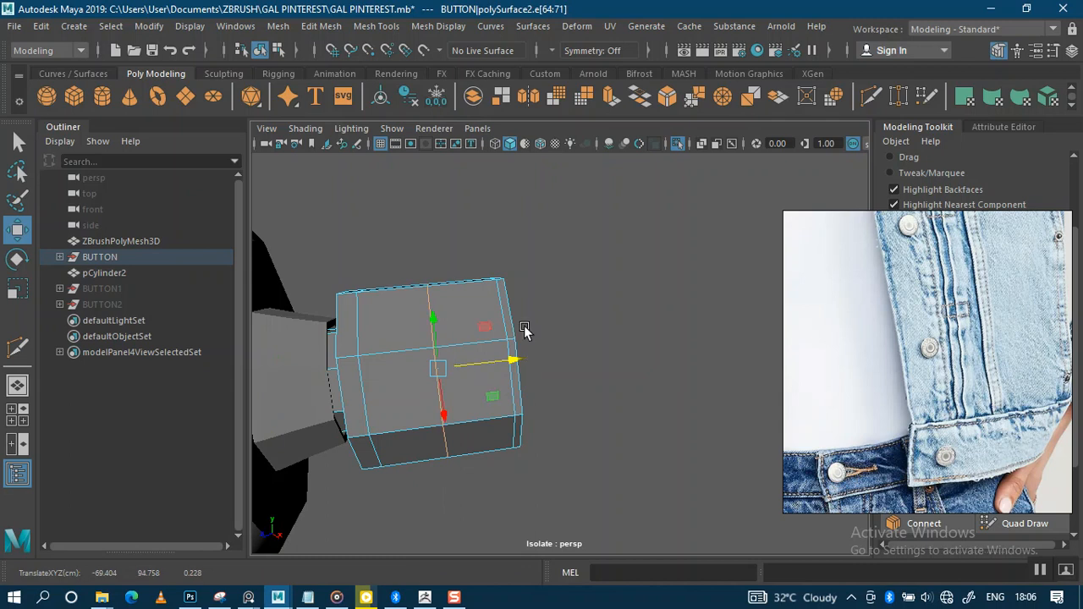
Bevel the rivet post's middle edge loop and reduce the bevel fraction to bring the two resulting loops closer together
click(668, 98)
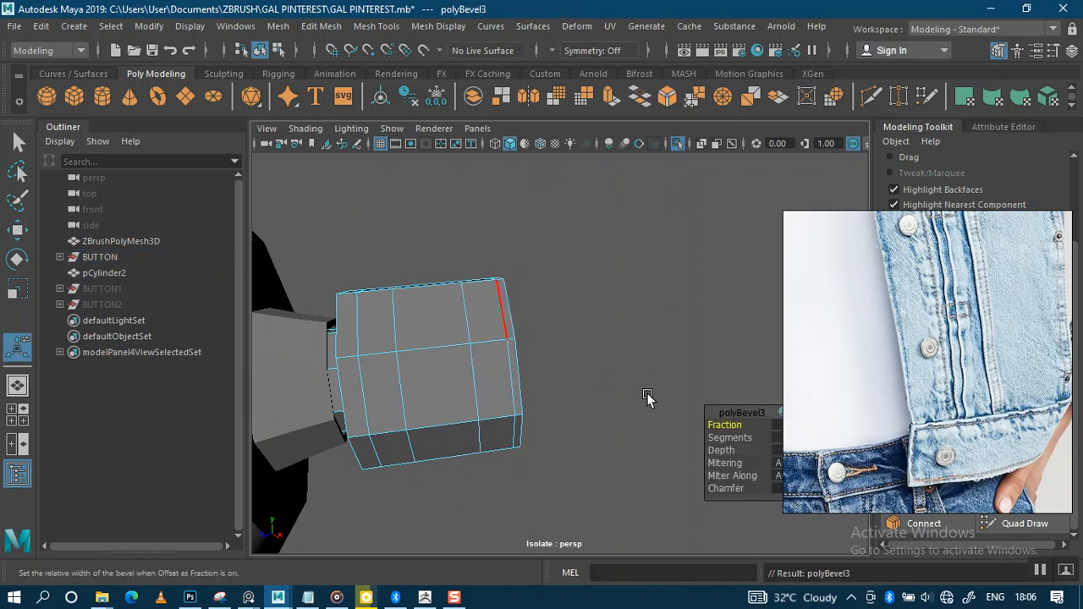
drag(731, 429, 723, 425)
alt+drag(600, 297, 525, 317)
right_drag(560, 274, 613, 138)
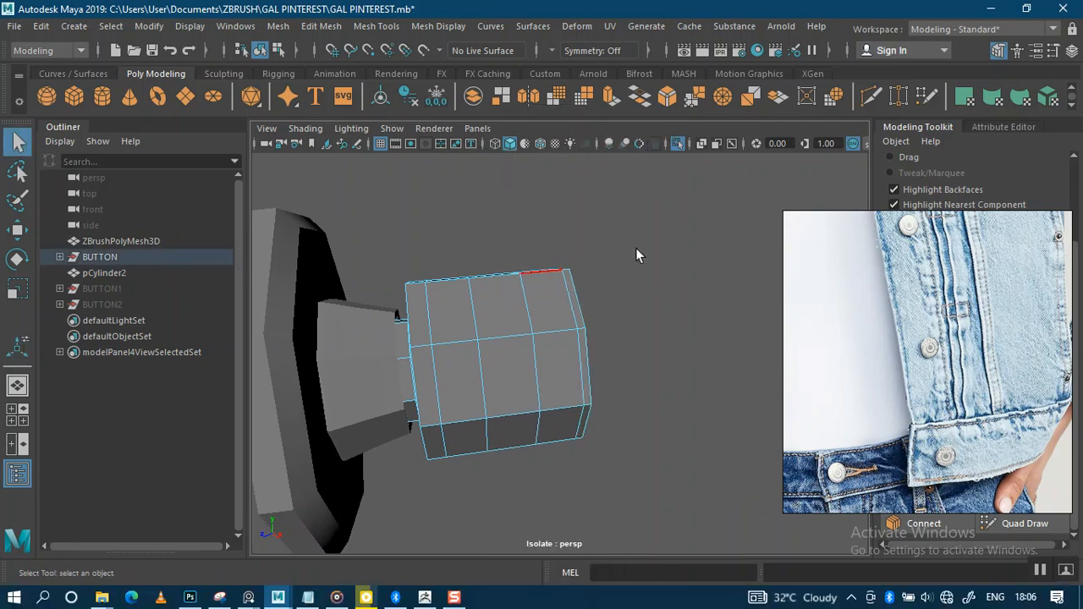
click(637, 250)
Select both button pieces as objects and display them smoothed
click(534, 344)
alt+right_drag(504, 282, 474, 286)
right_drag(450, 233, 508, 140)
click(610, 236)
click(375, 428)
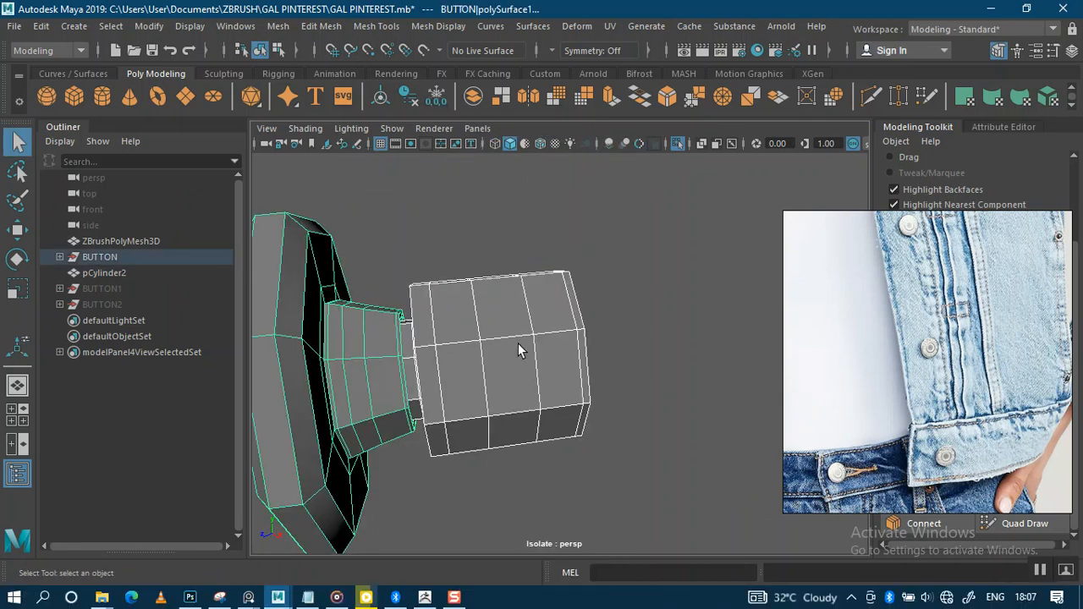
key(3)
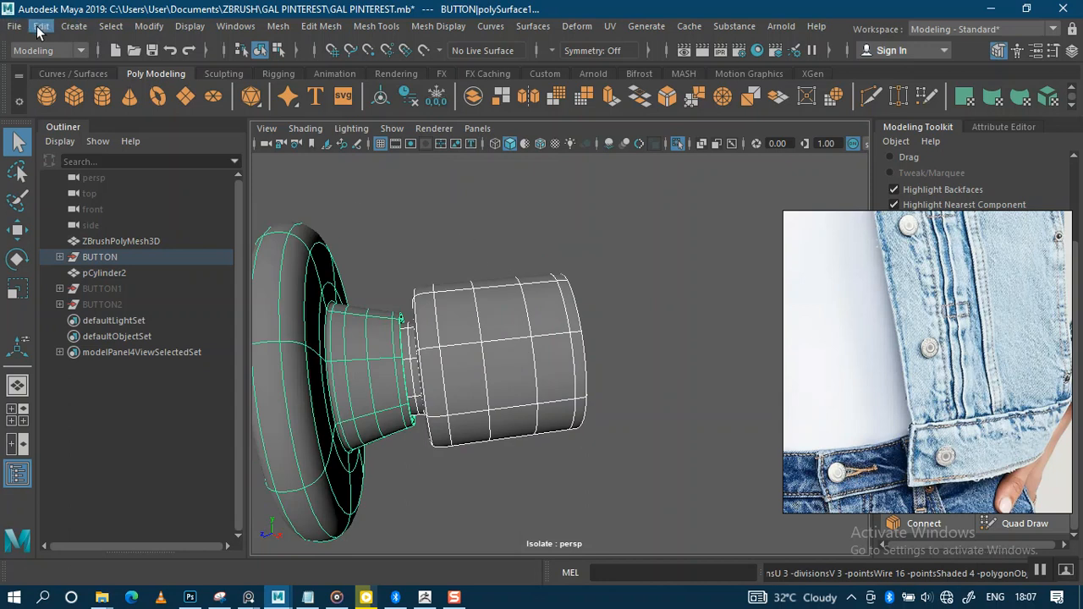
click(153, 27)
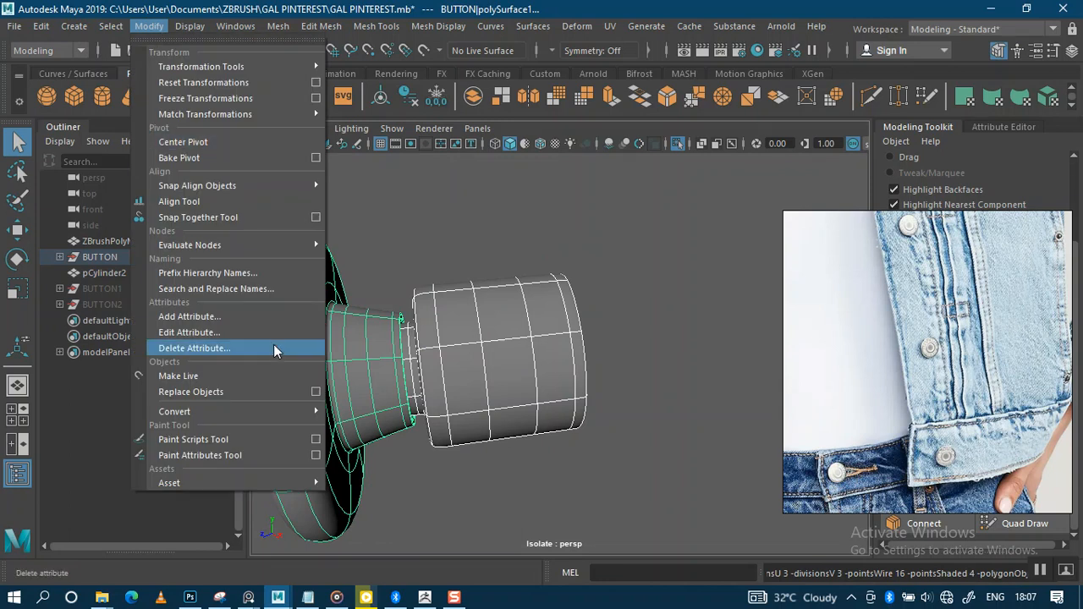
Convert the button's smooth mesh preview to polygons
mouse_move(302, 410)
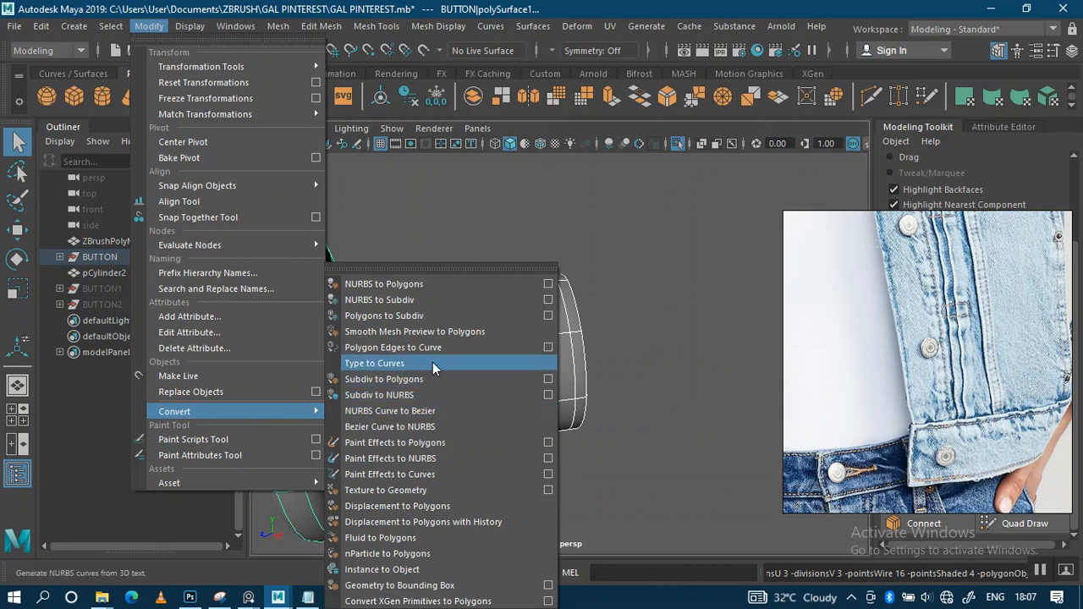
click(426, 332)
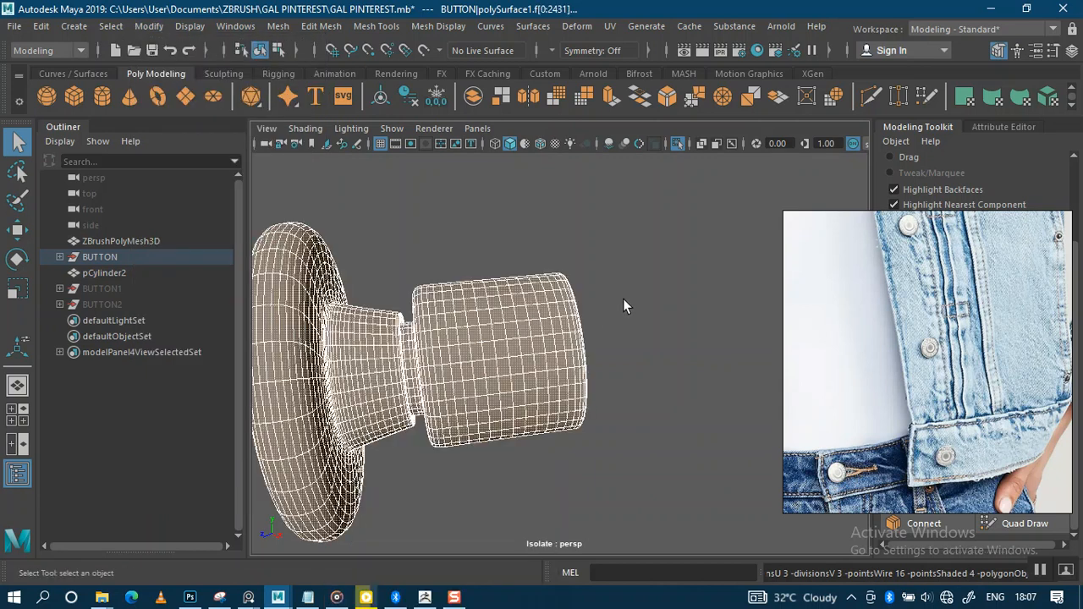
Set the Division Levels of the button head's polySmoothFace2 node to 1, moving the reference image aside as needed
drag(911, 351, 348, 295)
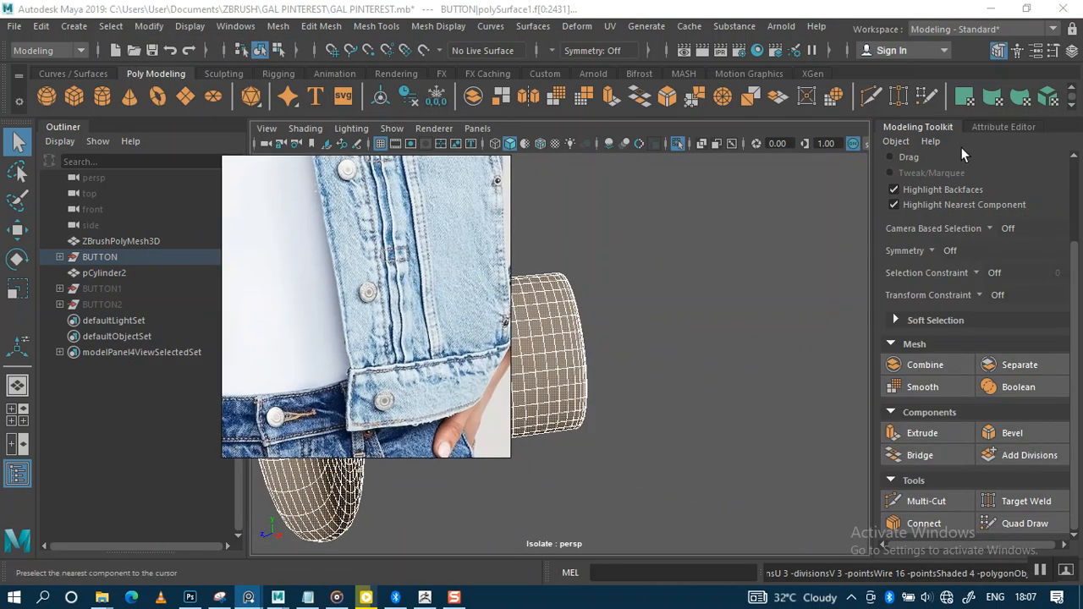
click(998, 127)
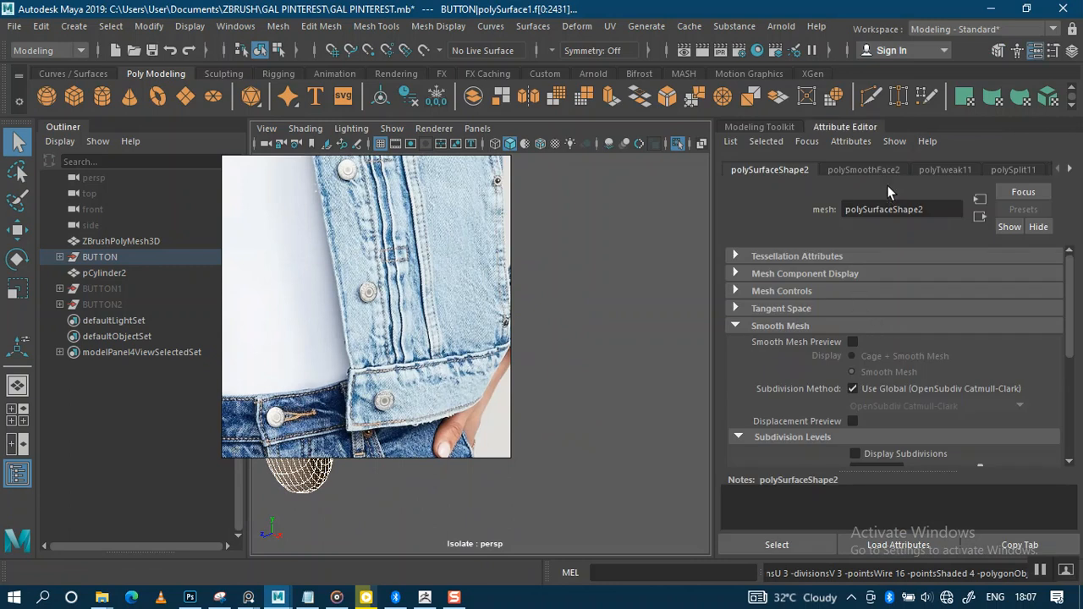
click(869, 169)
click(872, 308)
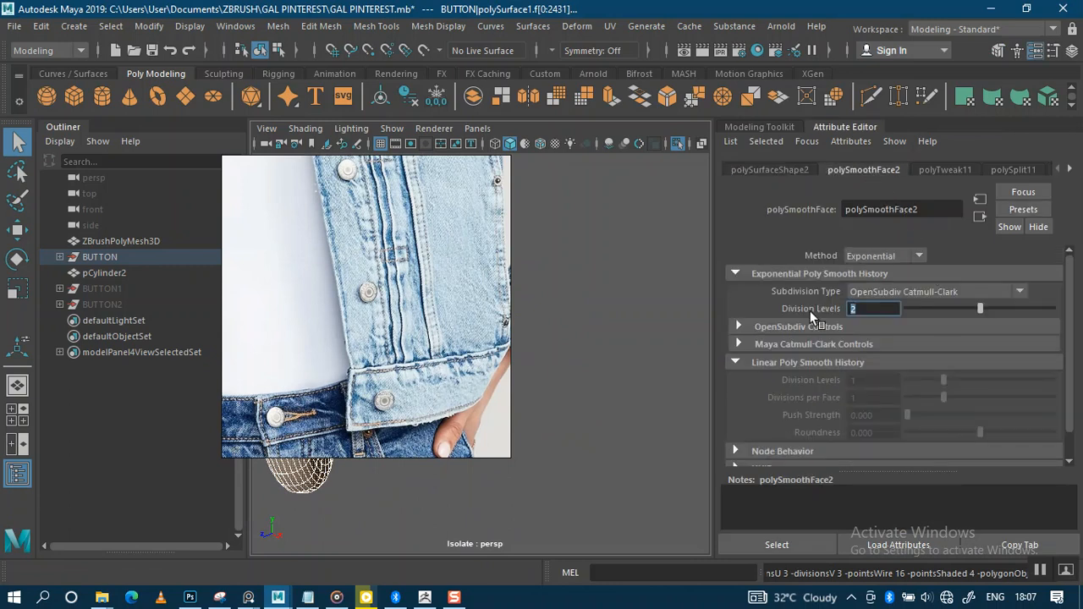
text(1)
key(Return)
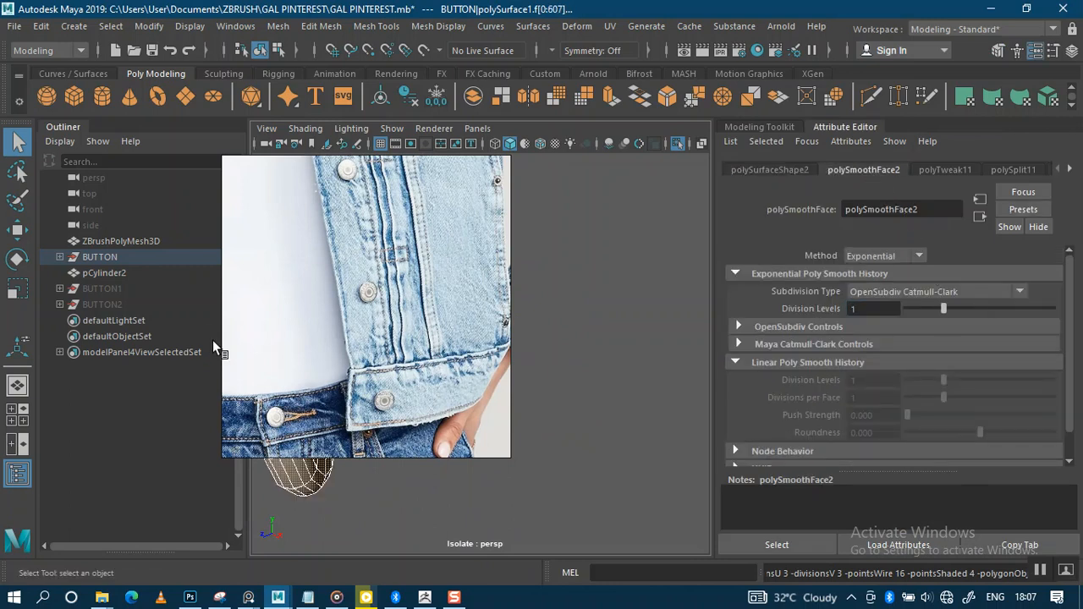
drag(276, 336, 858, 368)
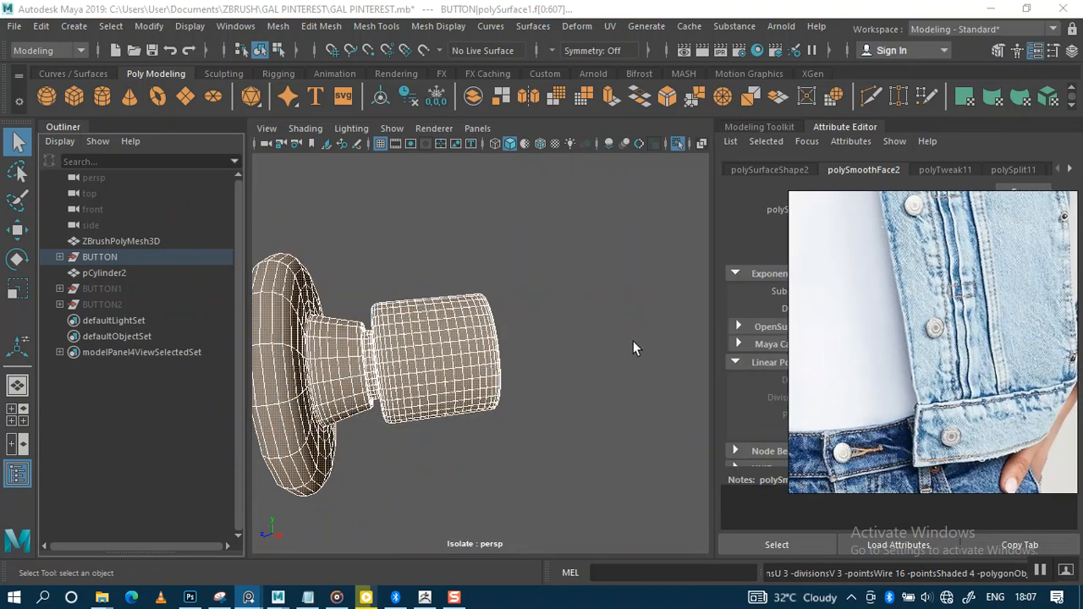
Look through the history nodes of the button's cylindrical end in the Attribute Editor for its smoothing settings
click(568, 319)
click(487, 342)
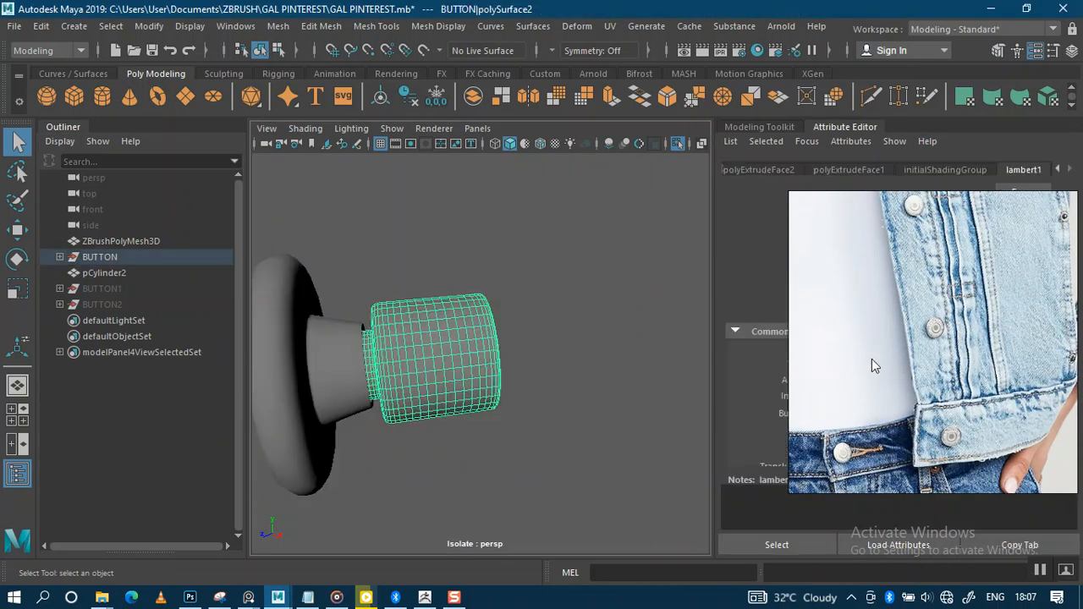
drag(872, 358, 408, 325)
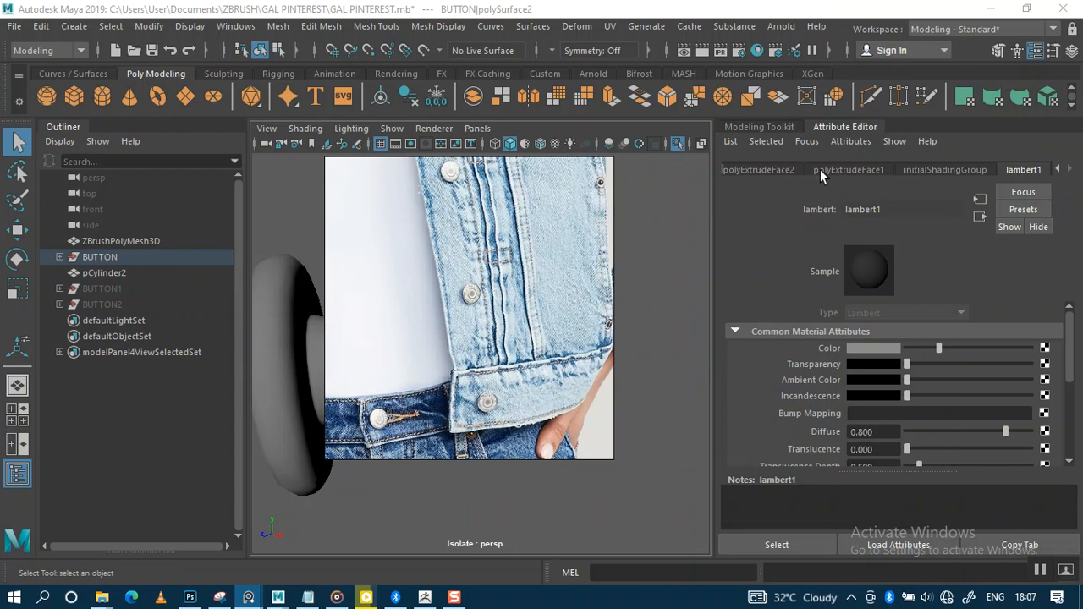
click(772, 169)
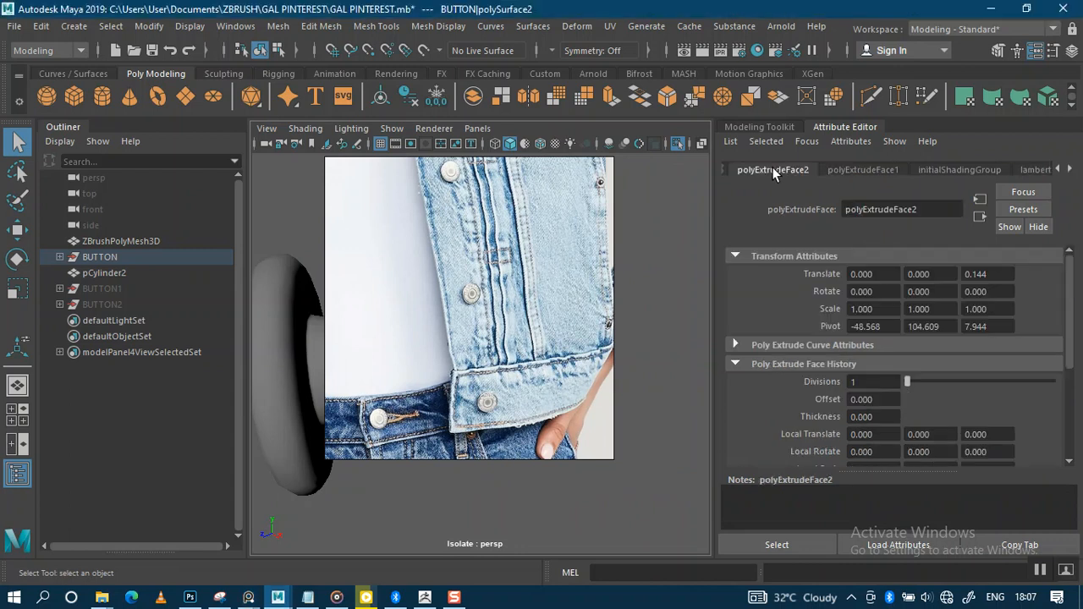
click(724, 168)
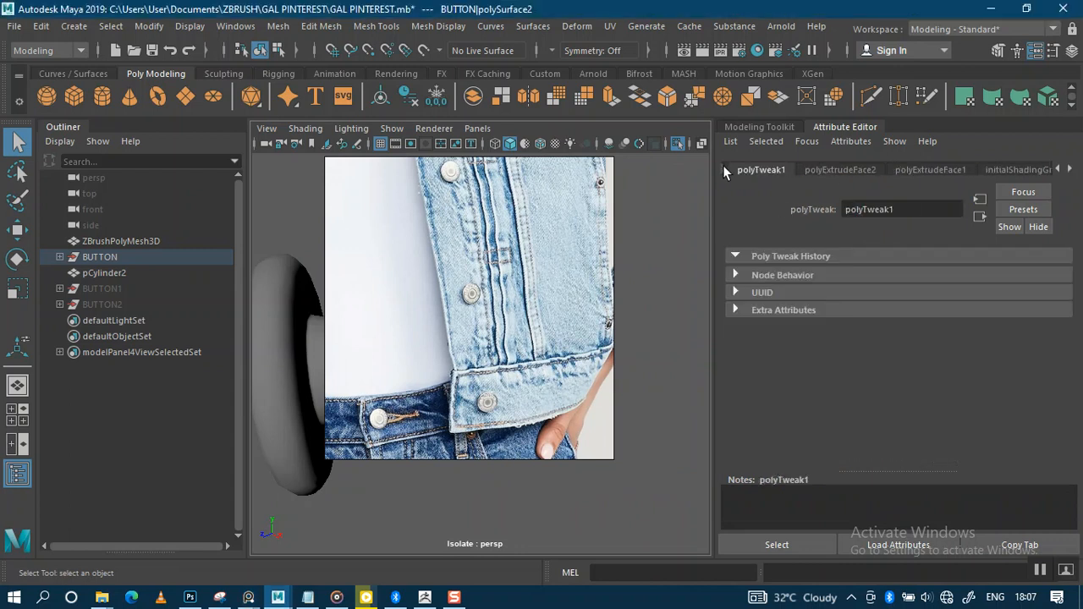
click(1058, 170)
click(1058, 169)
click(1058, 169)
click(1058, 169)
click(1058, 169)
click(1058, 169)
click(1058, 169)
click(1058, 170)
click(1058, 169)
click(1058, 169)
click(1058, 170)
click(1058, 169)
click(1058, 170)
click(1058, 169)
click(1058, 169)
click(1058, 170)
click(1058, 170)
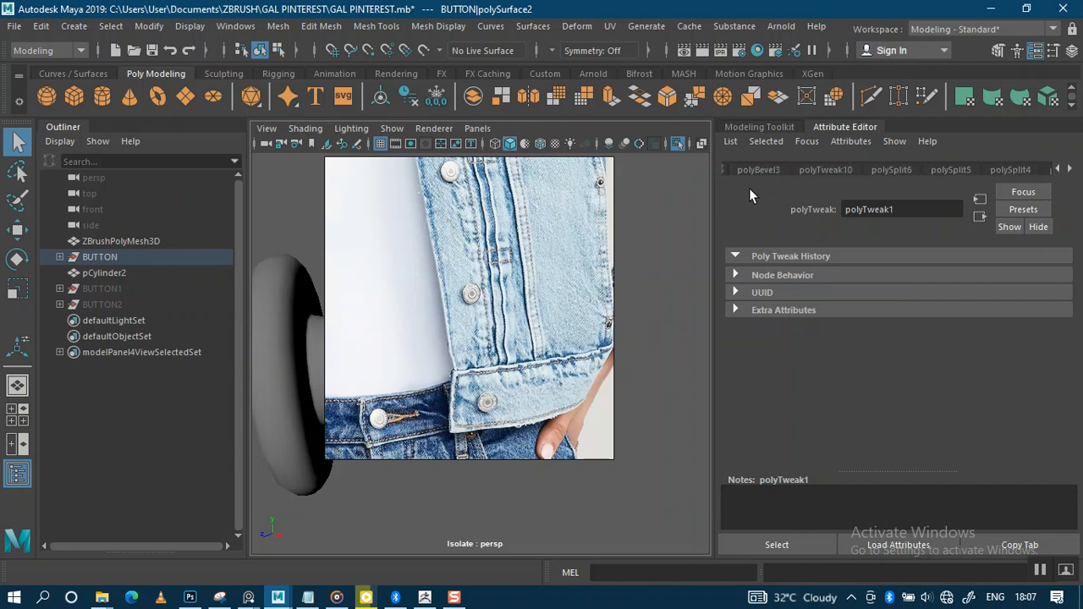
Show the Channel Box and set the Divisions of the cylindrical end's polySmoothFace1 node to 1
click(236, 27)
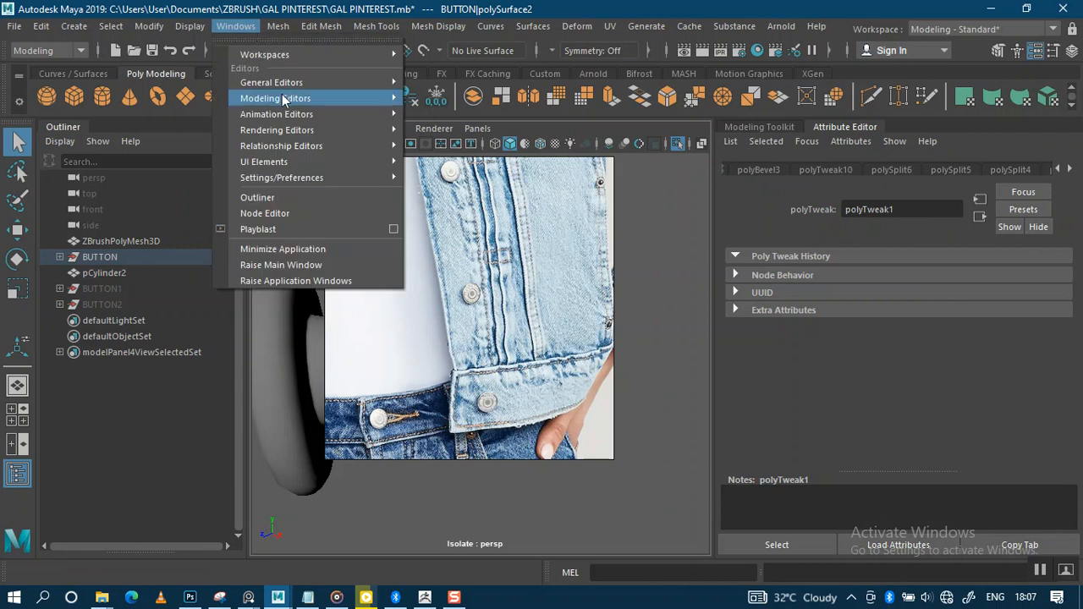
mouse_move(284, 87)
click(473, 111)
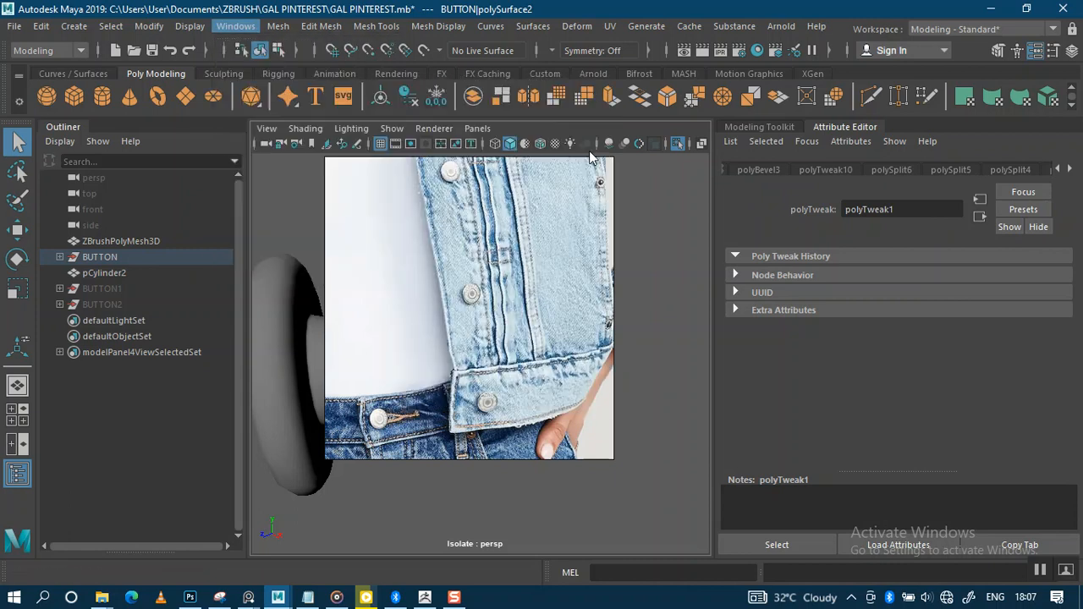
drag(256, 150, 911, 130)
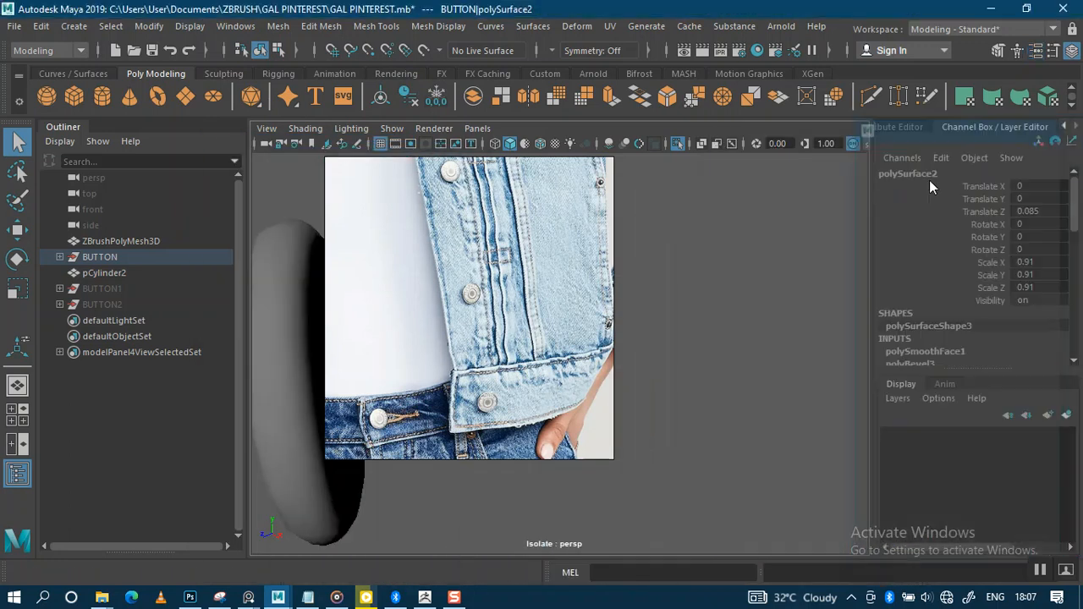
click(931, 351)
drag(508, 347, 205, 333)
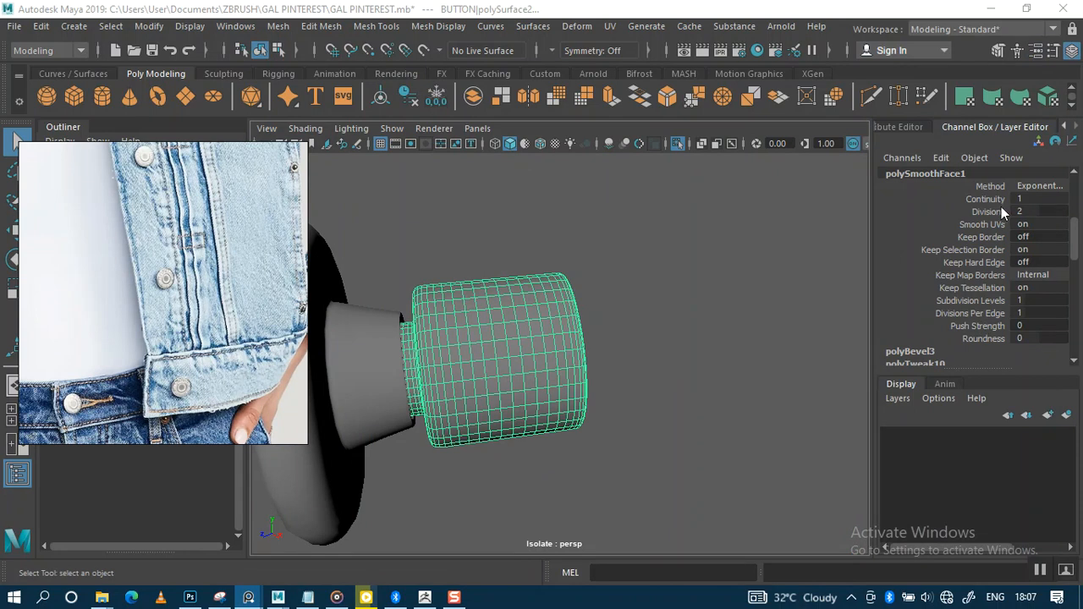
double_click(1037, 212)
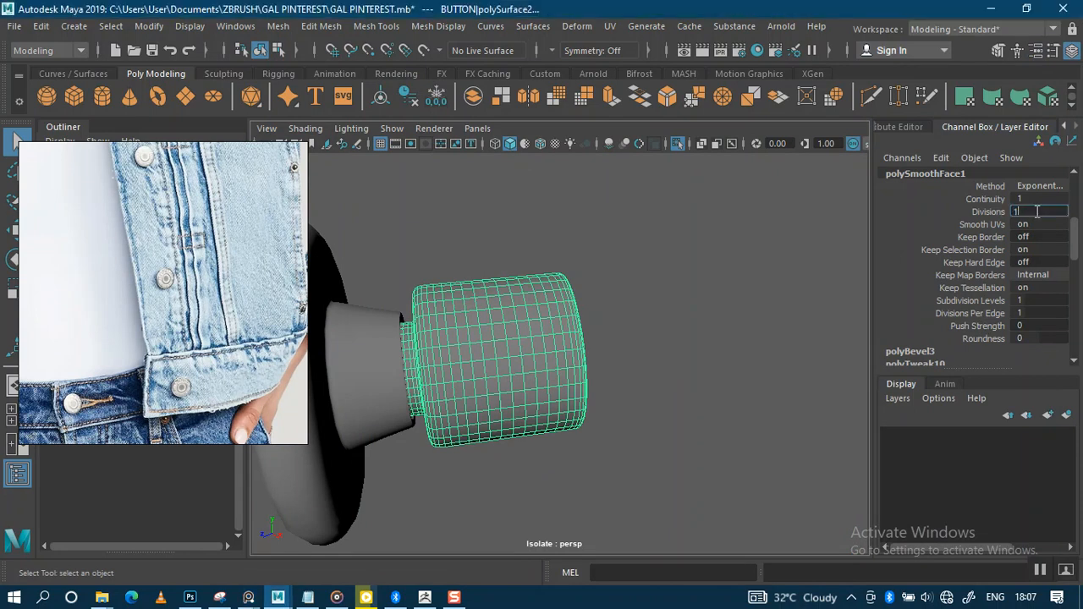
key(Return)
click(695, 265)
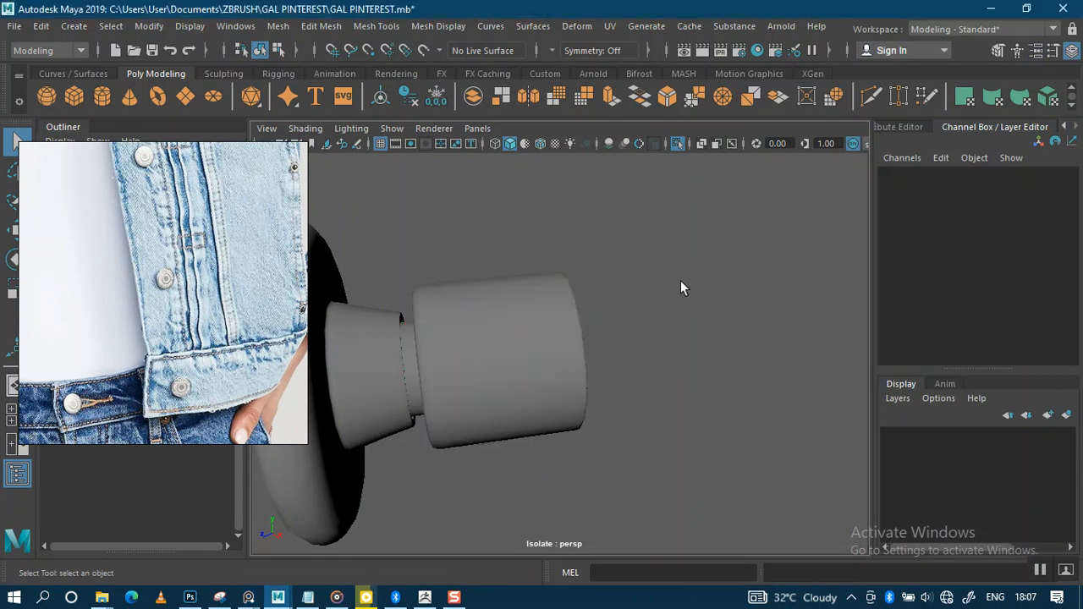
Set the Divisions of the button head's polySmoothFace2 node back to 2
alt+drag(589, 428, 603, 290)
alt+right_drag(603, 289, 501, 379)
alt+middle_drag(501, 379, 631, 326)
click(608, 276)
alt+drag(630, 327, 642, 289)
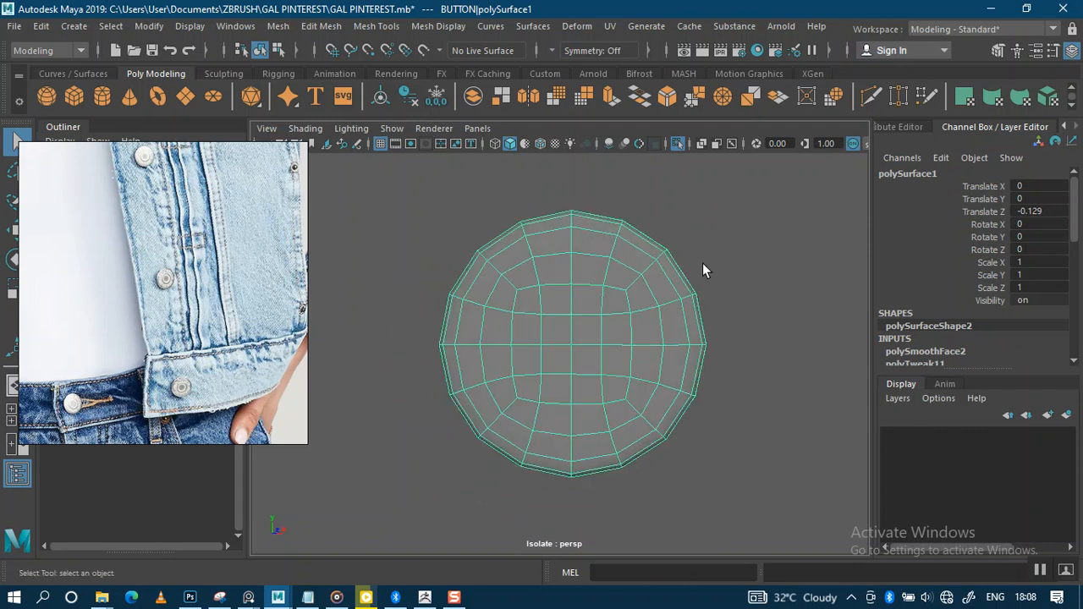
click(720, 266)
click(648, 365)
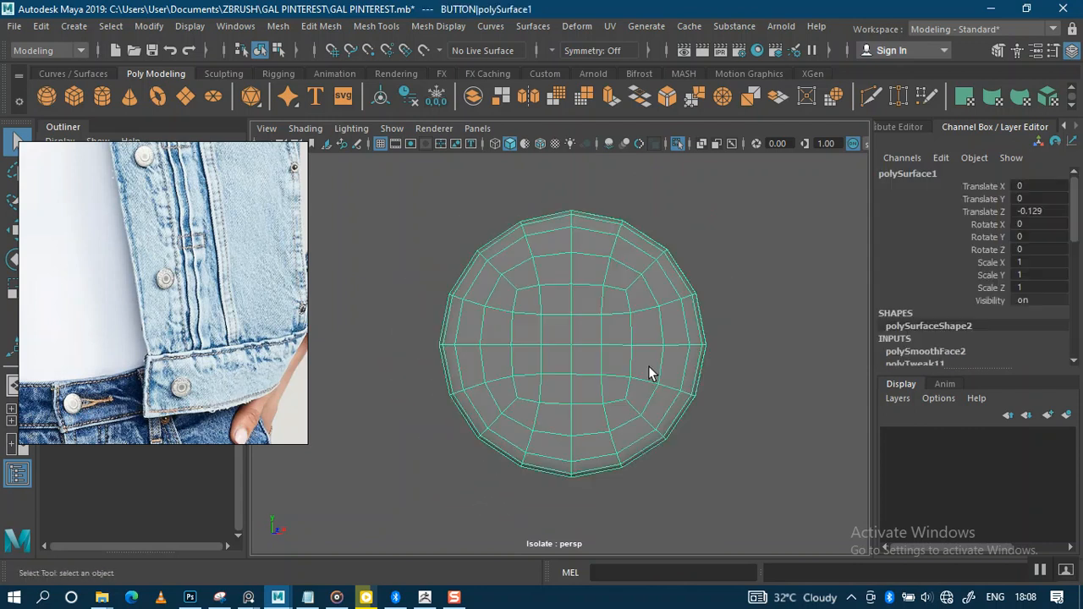
click(944, 353)
click(1034, 210)
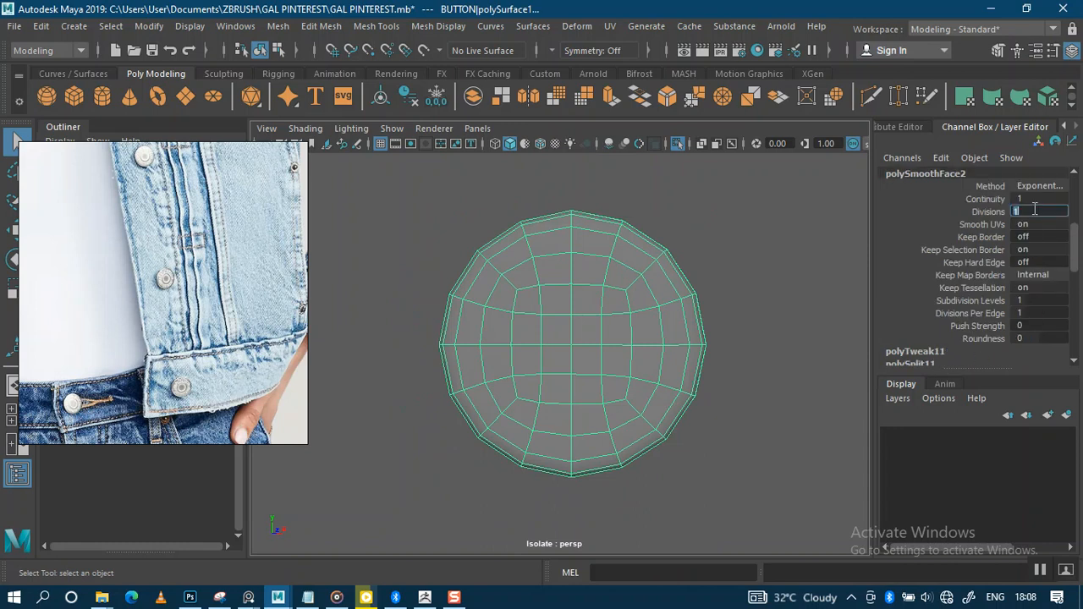
key(Return)
click(759, 296)
Select both parts of the button and delete their construction history
scroll(727, 381, down, 3)
alt+drag(679, 359, 547, 329)
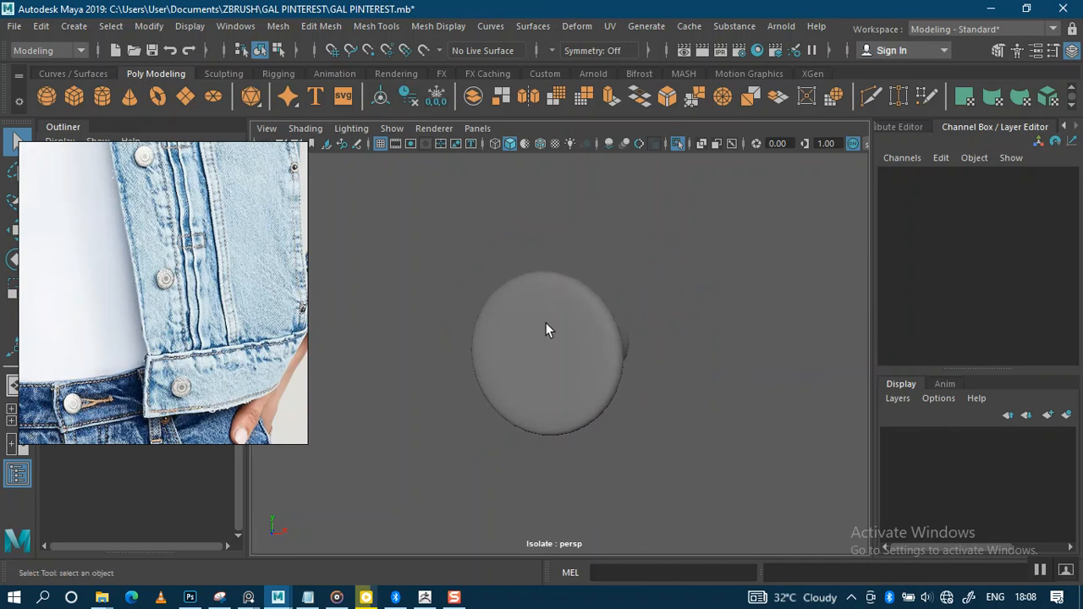
click(546, 329)
alt+drag(646, 328, 669, 330)
click(641, 330)
click(588, 331)
drag(517, 246, 578, 446)
drag(493, 259, 609, 463)
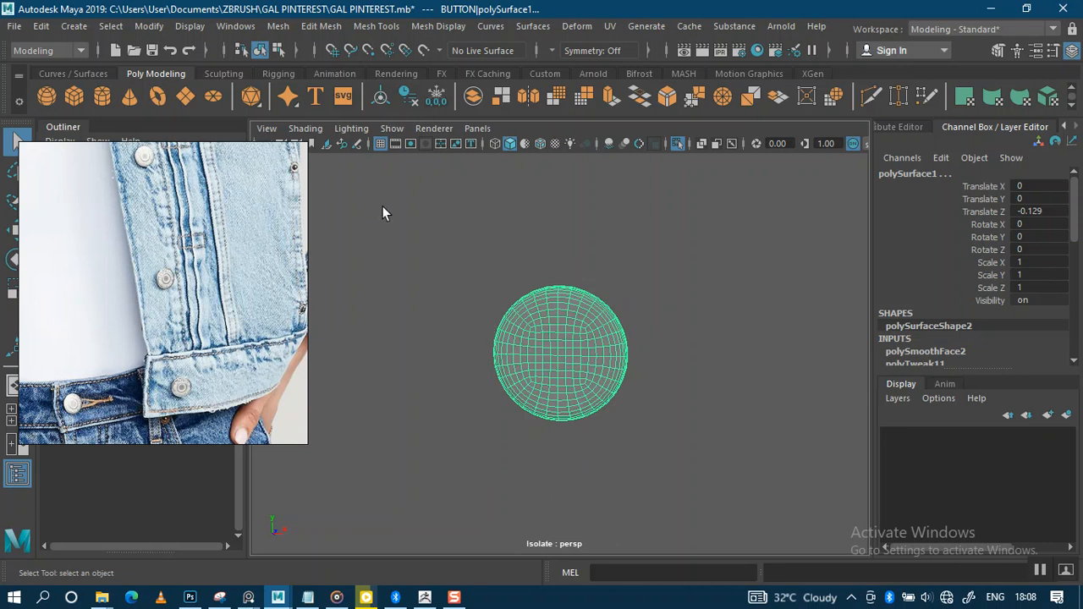
click(410, 96)
Save the scene
scroll(567, 318, up, 2)
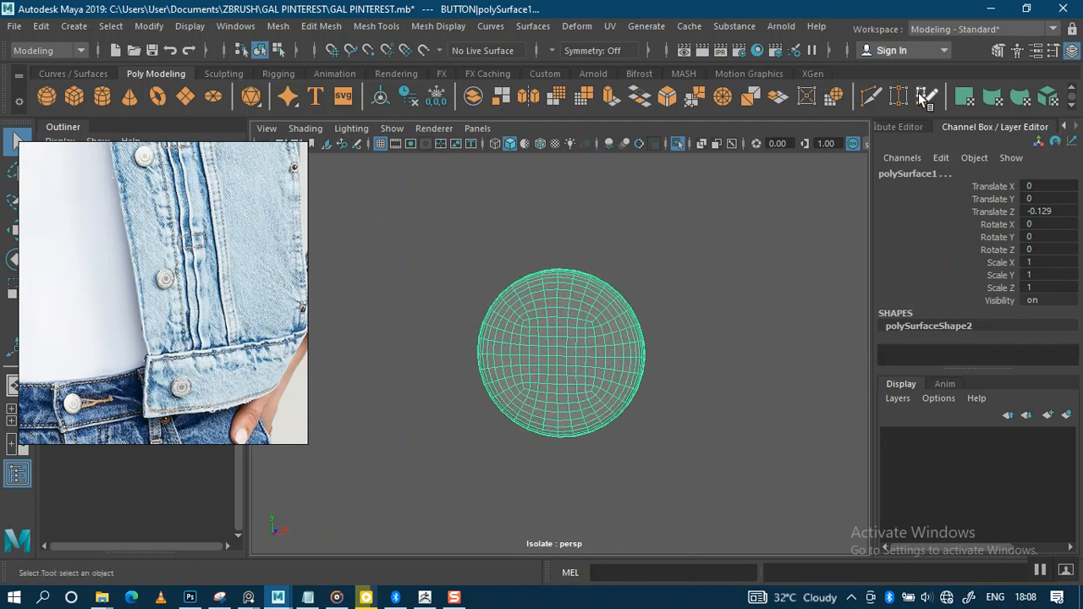
scroll(629, 271, up, 1)
key(ctrl+s)
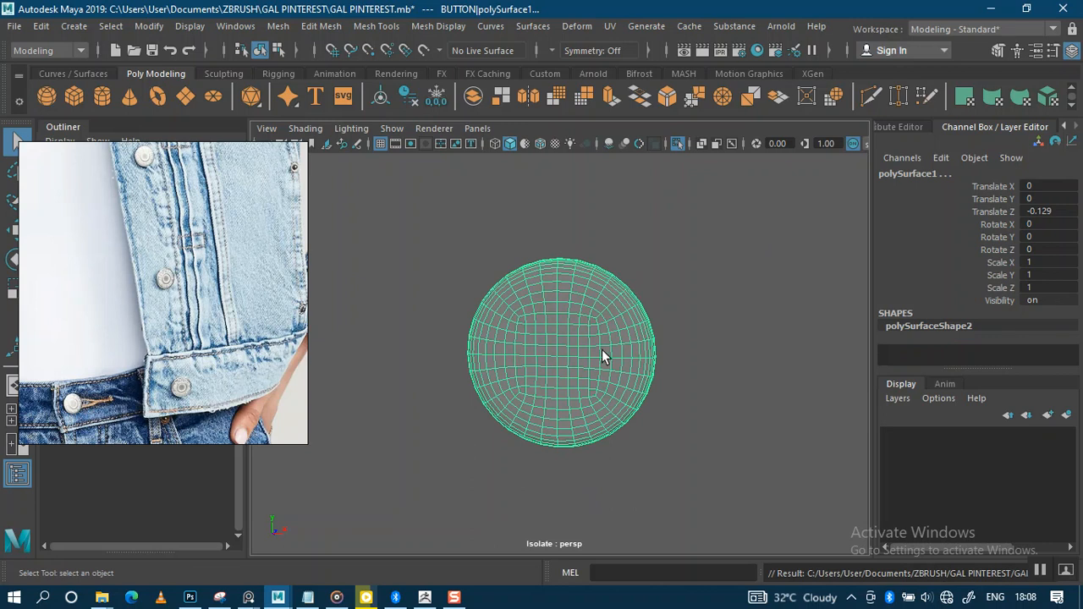
alt+drag(602, 361, 524, 356)
click(679, 269)
click(569, 344)
mouse_move(583, 275)
alt+mouse_down()
mouse_move(532, 281)
mouse_move(575, 278)
mouse_move(561, 322)
mouse_move(582, 303)
alt+mouse_up()
click(560, 315)
click(667, 258)
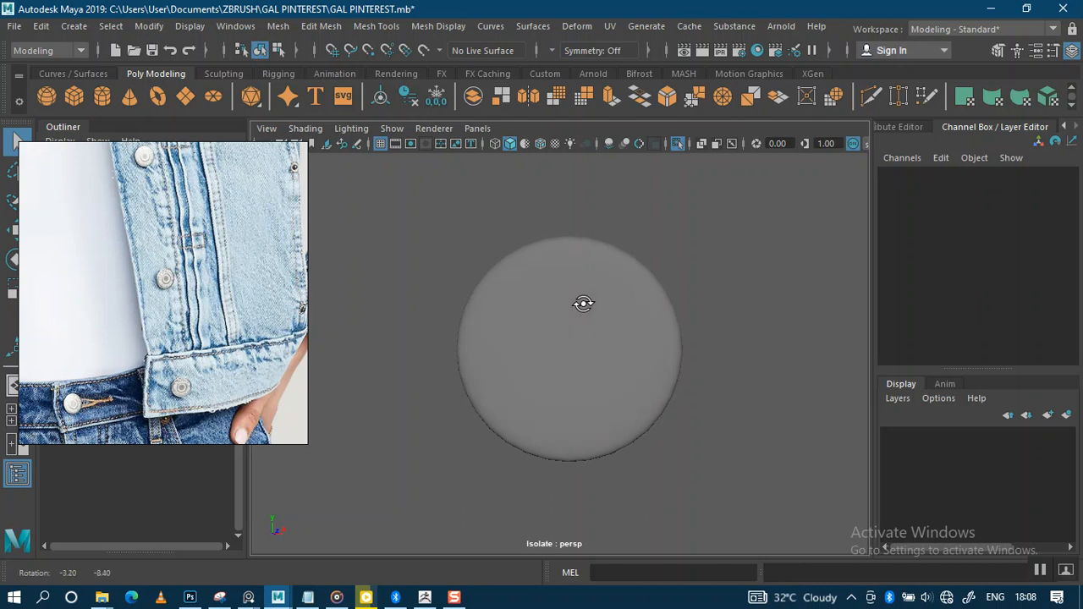
Switch to the UV Editing workspace and expand the UV Editor beside the viewport
click(937, 34)
click(947, 127)
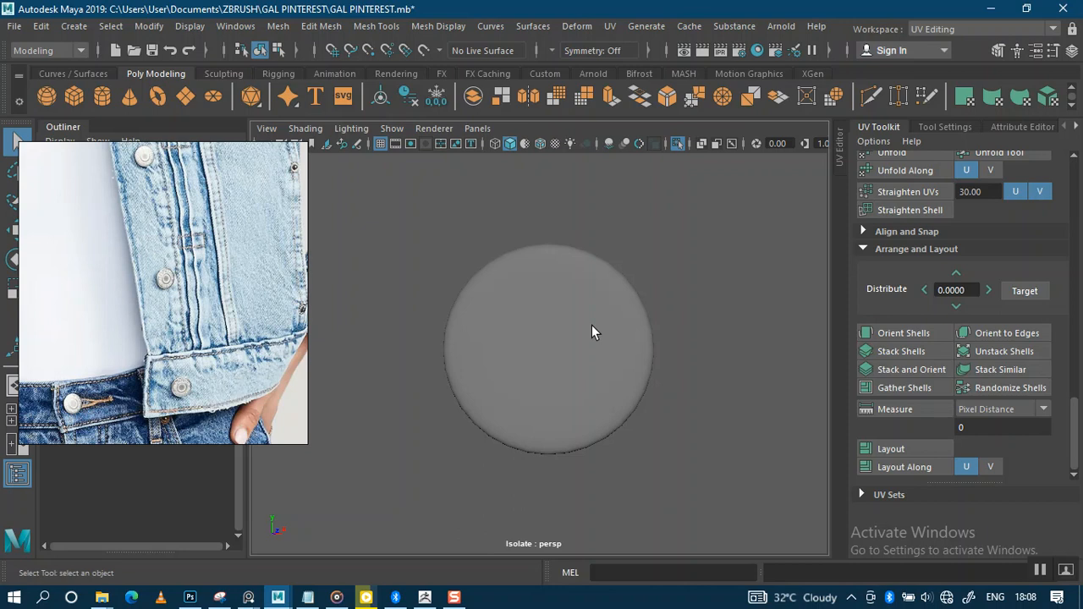
mouse_move(578, 387)
alt+right_down()
mouse_move(564, 341)
mouse_move(577, 396)
alt+right_up()
mouse_move(578, 395)
alt+mouse_down()
mouse_move(573, 386)
mouse_move(663, 387)
mouse_move(568, 391)
alt+mouse_up()
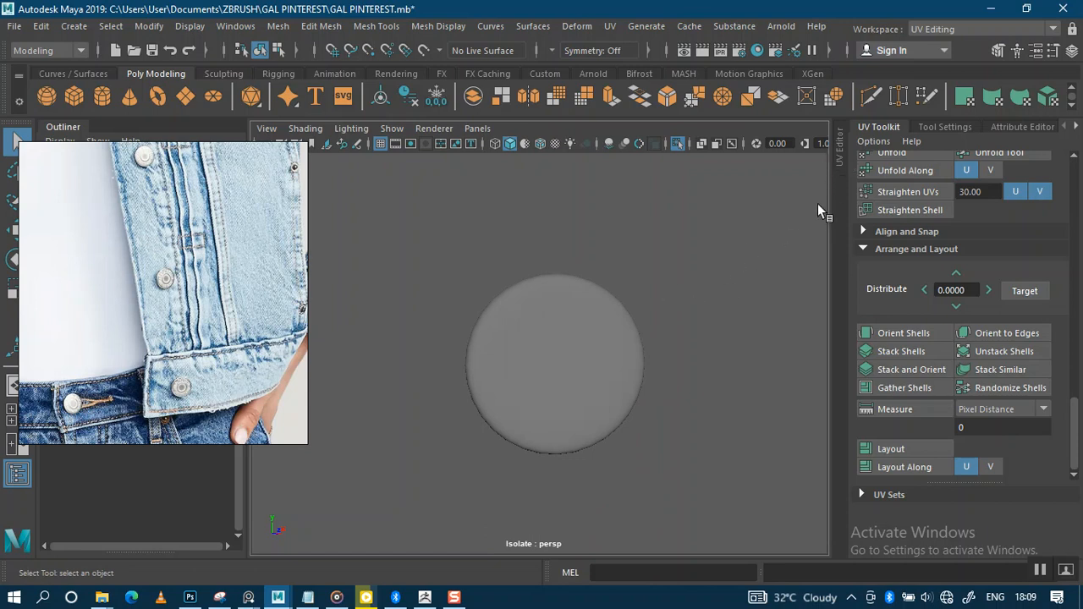
click(840, 148)
Select the whole button's components and examine its existing UV shells in the UV Editor
right_drag(720, 394, 647, 354)
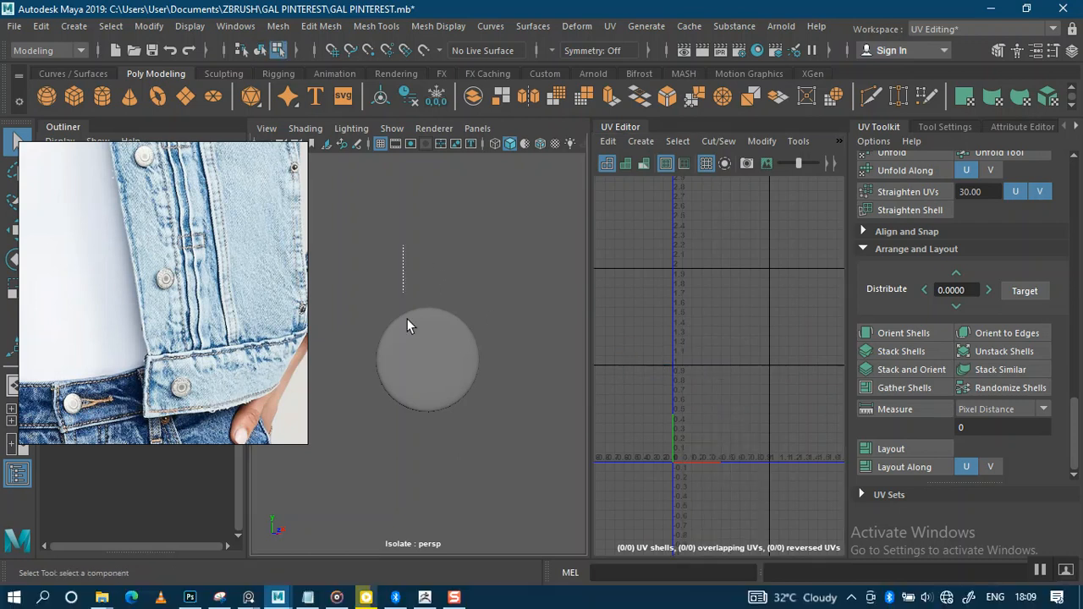
drag(402, 251, 531, 387)
scroll(740, 493, up, 10)
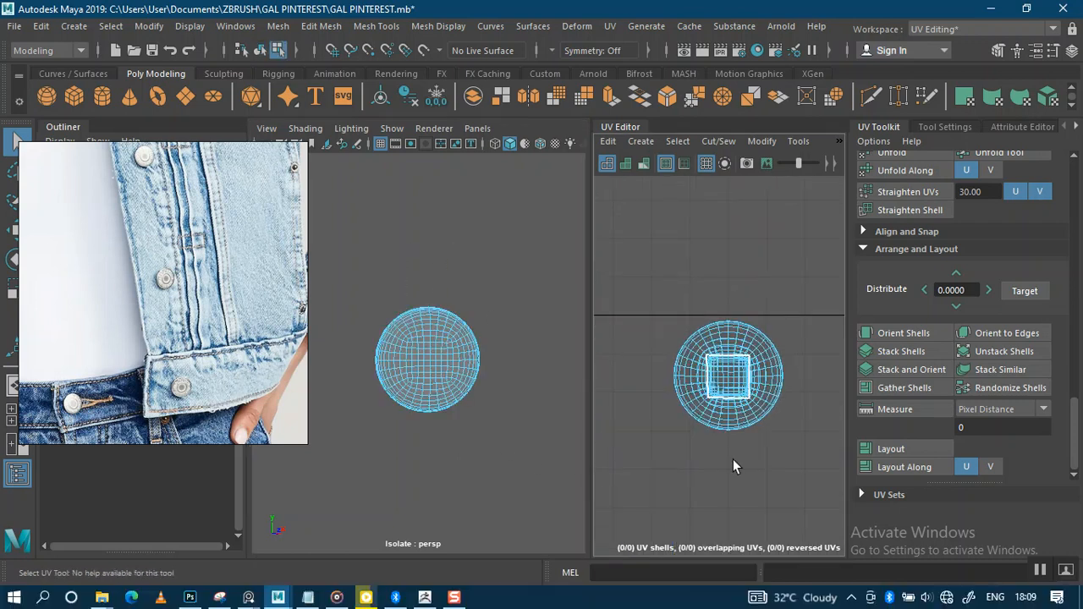
alt+right_drag(715, 336, 727, 479)
alt+right_drag(726, 420, 670, 308)
alt+drag(476, 292, 394, 330)
right_drag(729, 310, 652, 280)
drag(651, 286, 775, 474)
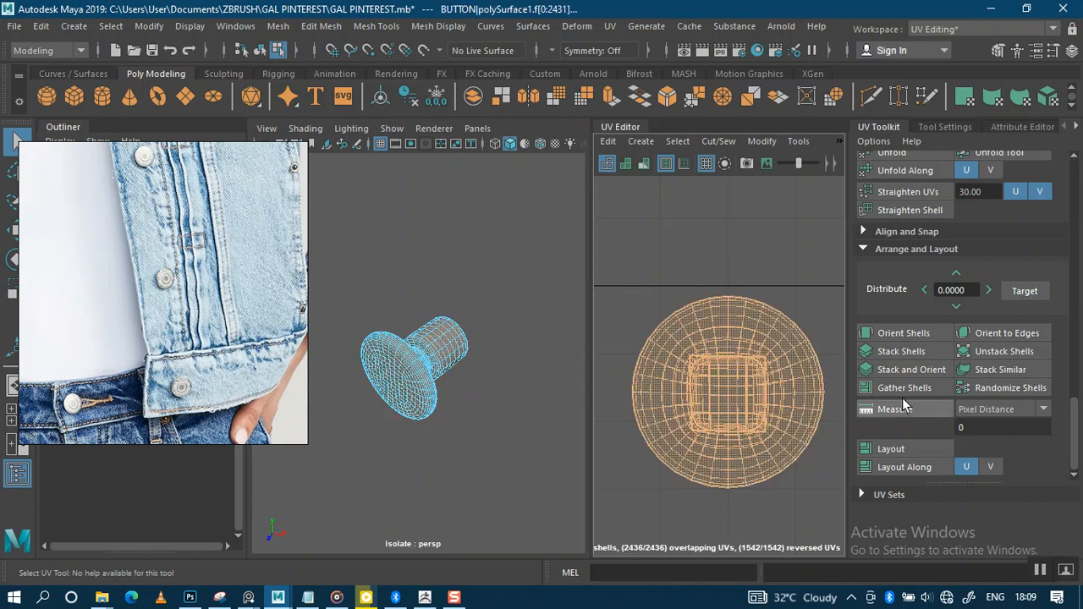
click(616, 331)
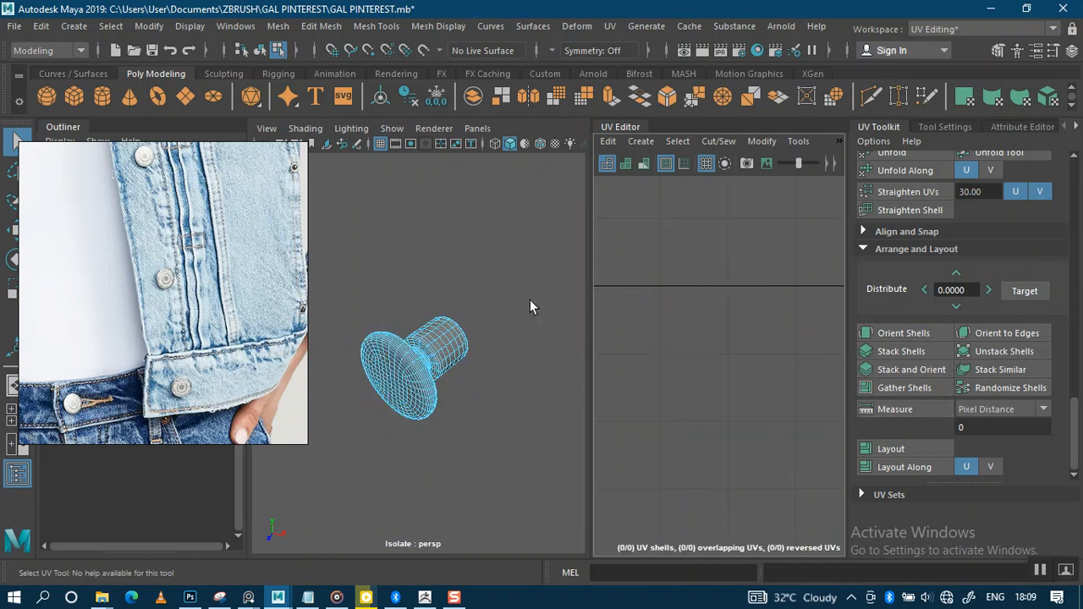
Select all edges of the button and apply a Camera-Based UV projection
right_drag(431, 335, 429, 207)
drag(342, 254, 517, 470)
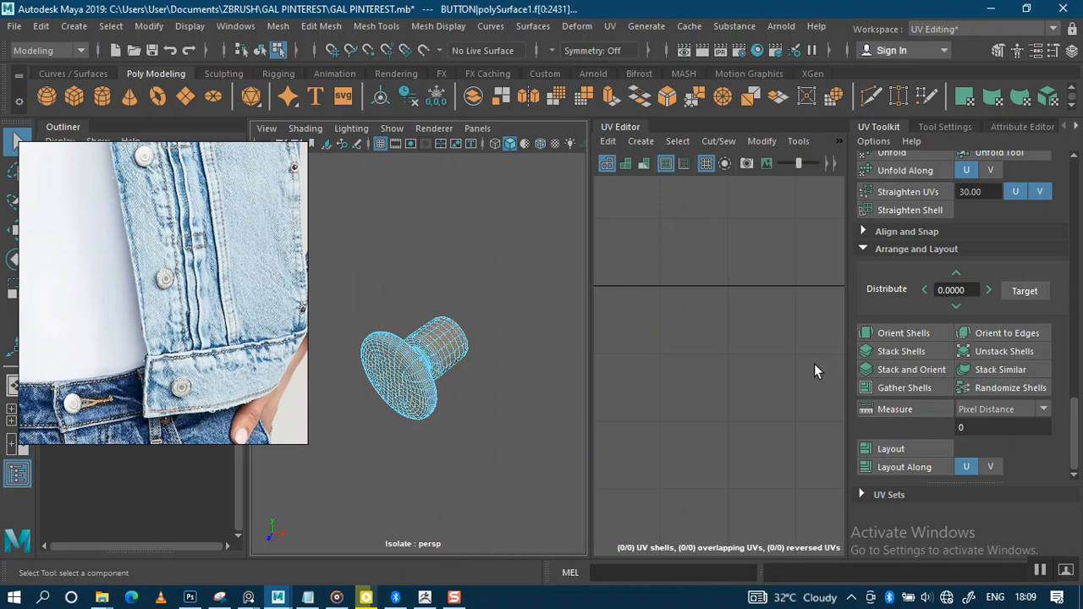
scroll(931, 287, up, 3)
scroll(931, 245, up, 3)
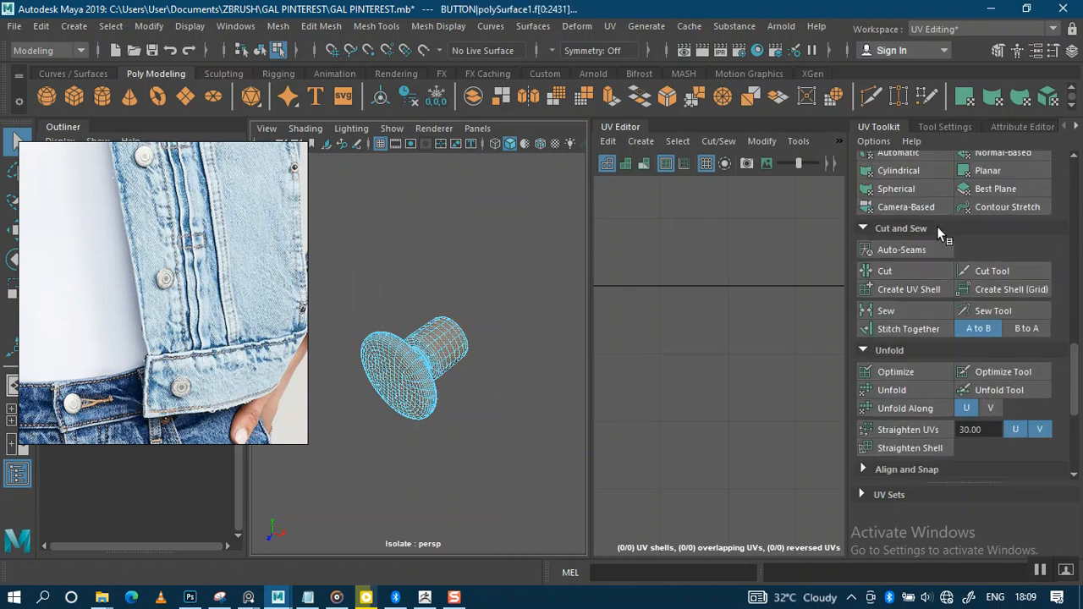
click(919, 207)
click(486, 258)
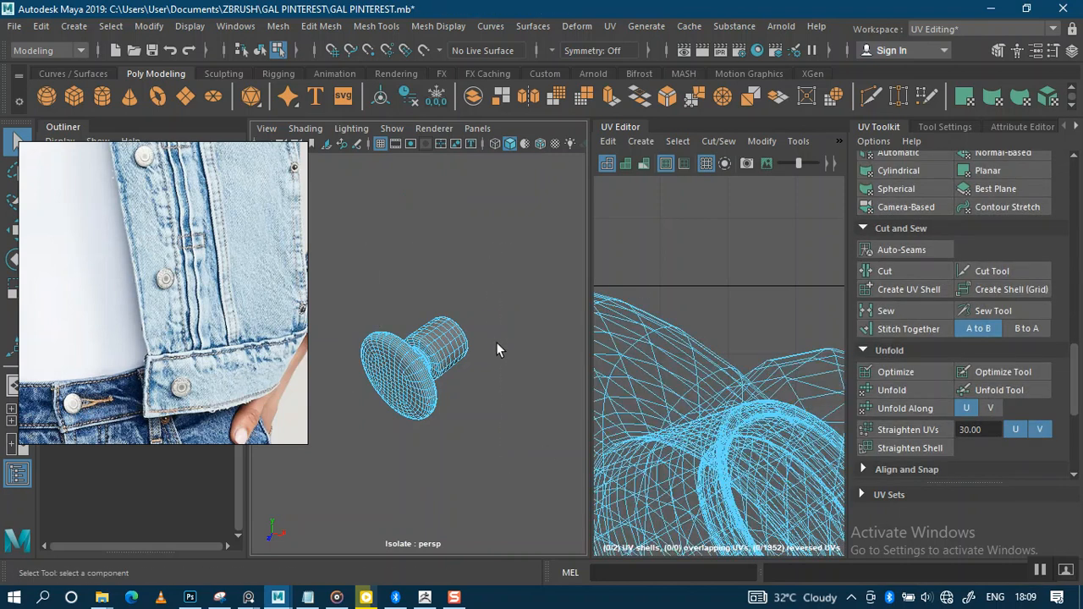
Cut the button head's UVs along the edge loop where the rear collar meets the rounded head
alt+drag(514, 354, 349, 345)
alt+middle_drag(385, 351, 471, 328)
alt+right_drag(465, 315, 475, 333)
alt+drag(475, 333, 512, 278)
alt+right_drag(513, 279, 477, 280)
alt+drag(476, 280, 450, 285)
right_drag(457, 276, 458, 116)
alt+drag(453, 266, 346, 295)
scroll(452, 284, up, 3)
alt+middle_drag(422, 284, 490, 327)
scroll(490, 327, up, 4)
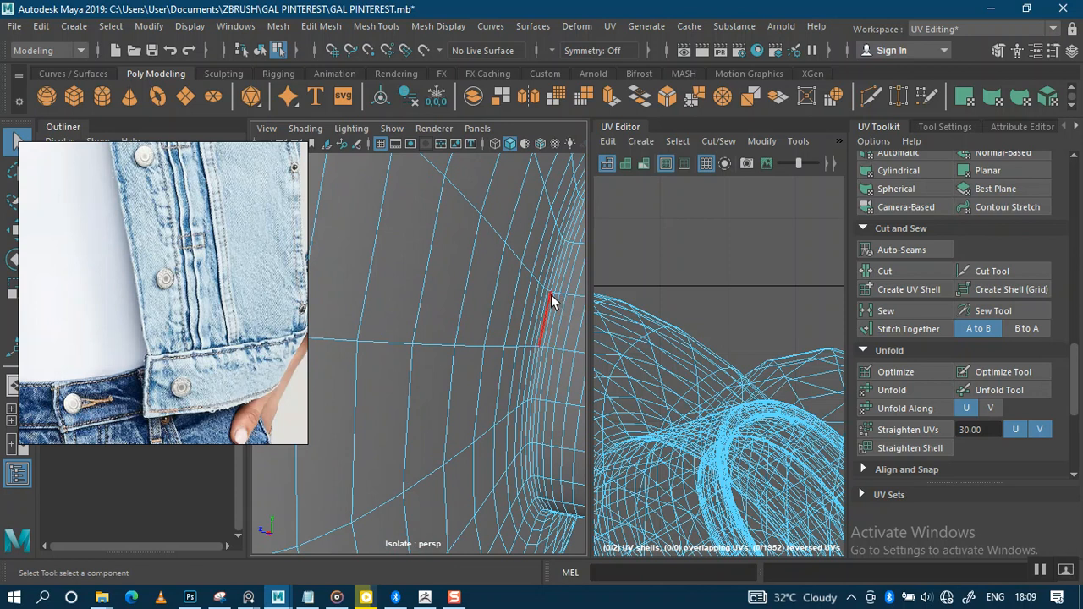
click(549, 312)
scroll(491, 251, down, 5)
scroll(500, 275, up, 8)
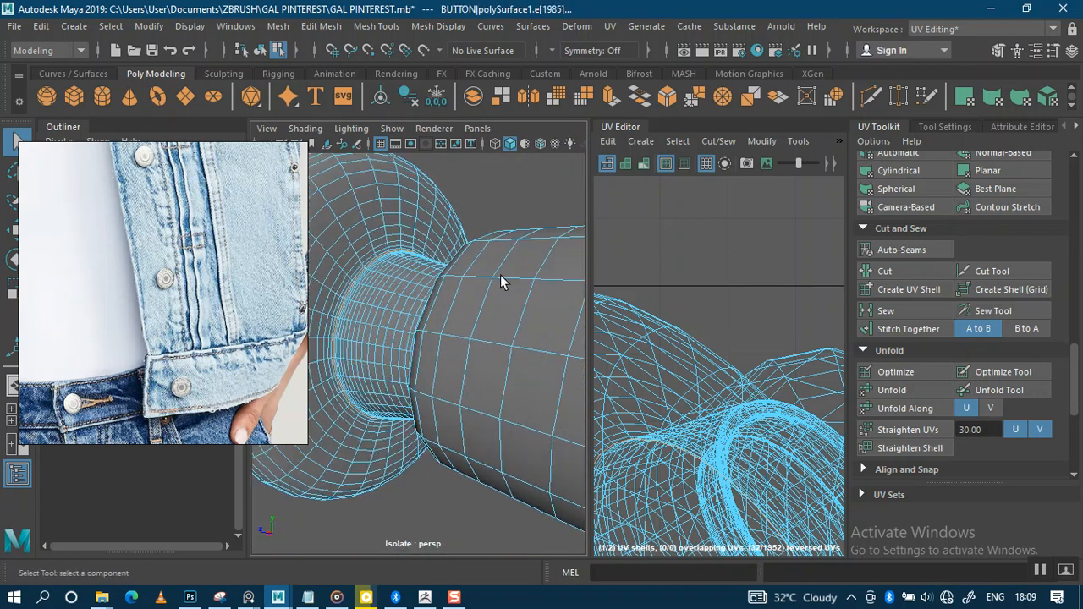
alt+drag(564, 285, 469, 259)
alt+right_drag(468, 259, 515, 285)
alt+drag(515, 285, 462, 288)
alt+middle_drag(462, 288, 432, 276)
mouse_move(433, 276)
alt+mouse_down()
mouse_move(479, 278)
mouse_move(423, 292)
alt+mouse_up()
alt+right_drag(423, 293, 494, 310)
alt+middle_drag(494, 310, 496, 317)
alt+drag(496, 317, 508, 336)
alt+middle_drag(508, 335, 512, 333)
alt+right_drag(512, 333, 483, 293)
alt+drag(483, 292, 501, 273)
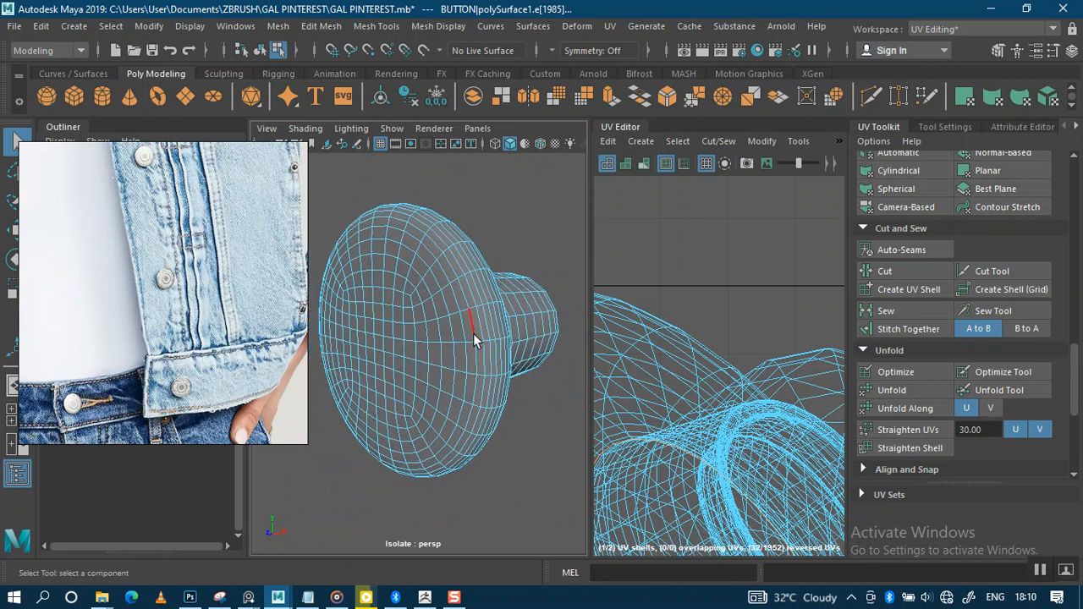
scroll(472, 337, down, 3)
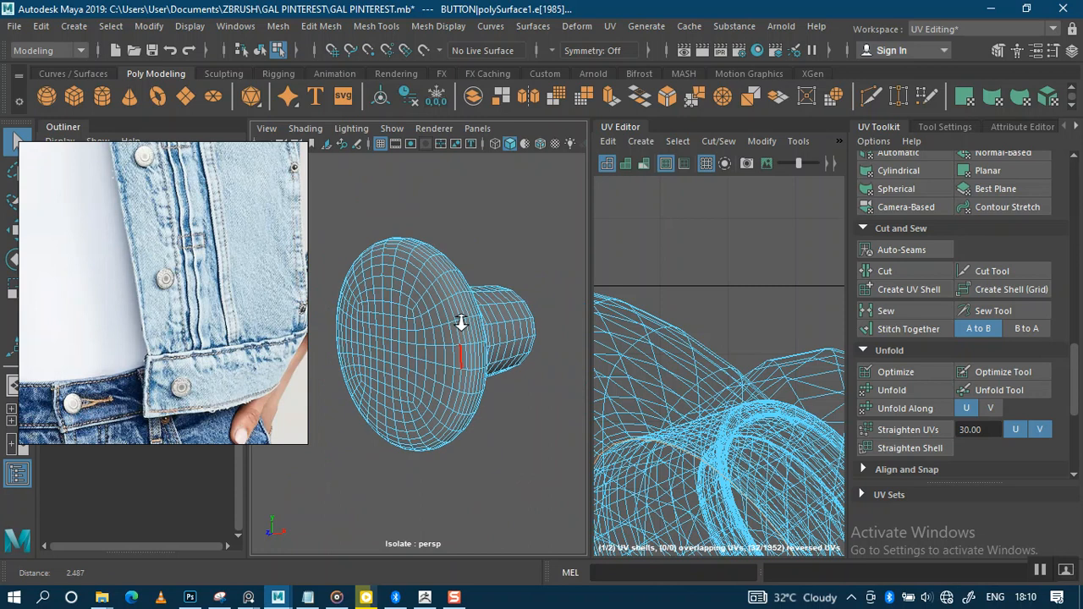
click(882, 272)
Isolate the button head in the viewport without the rear stem
right_drag(446, 310, 512, 133)
click(470, 331)
key(ctrl+1)
key(ctrl+1)
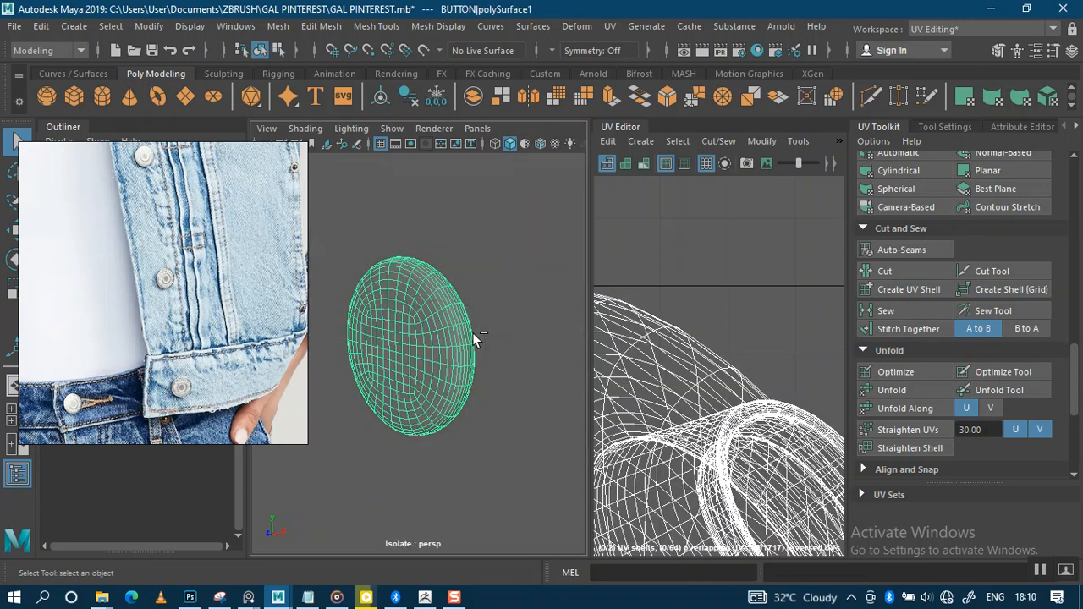
Cut the head's UVs along the edge loop around the flat floor inside the hollow collar
alt+drag(522, 375, 325, 364)
alt+drag(512, 347, 437, 345)
alt+right_drag(451, 319, 500, 423)
alt+middle_drag(452, 357, 505, 351)
alt+drag(433, 256, 488, 299)
alt+right_drag(489, 299, 488, 396)
alt+drag(488, 396, 507, 342)
right_drag(529, 289, 531, 125)
alt+drag(484, 241, 452, 230)
alt+middle_drag(452, 229, 435, 246)
mouse_move(435, 246)
alt+right_down()
mouse_move(457, 278)
mouse_move(450, 234)
alt+right_up()
double_click(443, 236)
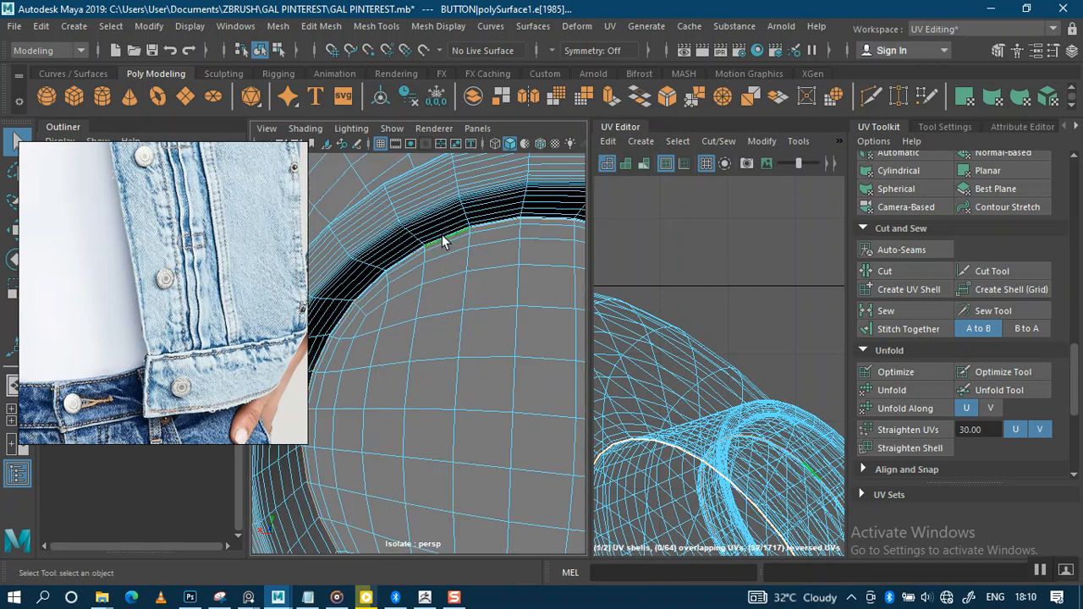
click(872, 271)
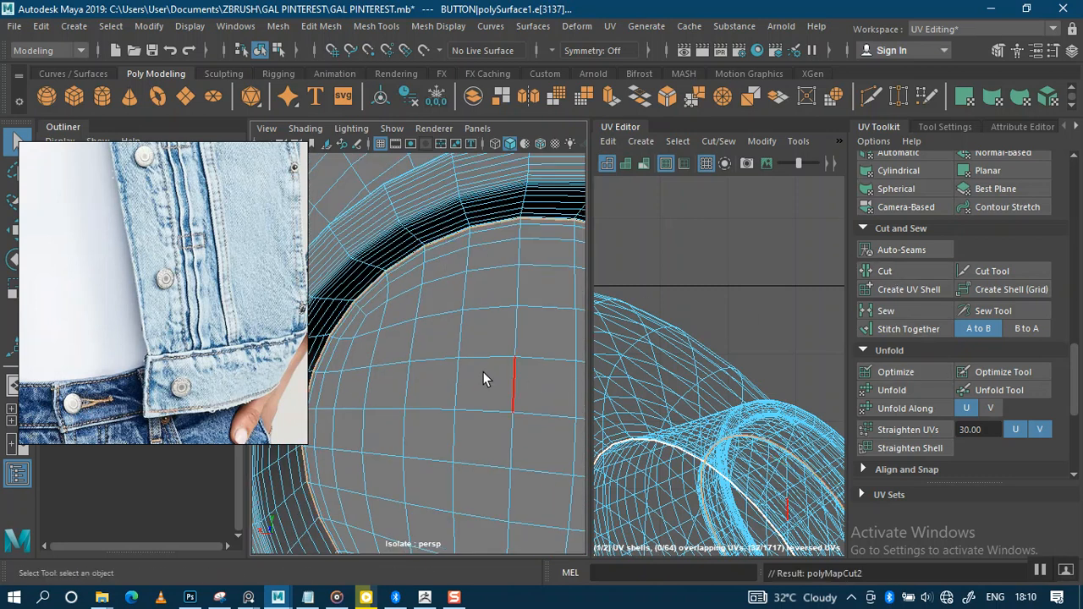
Select all of the button head's UV shells and unfold them, then unfold the small inner disc shell again
alt+right_drag(482, 372, 444, 321)
alt+drag(444, 322, 577, 337)
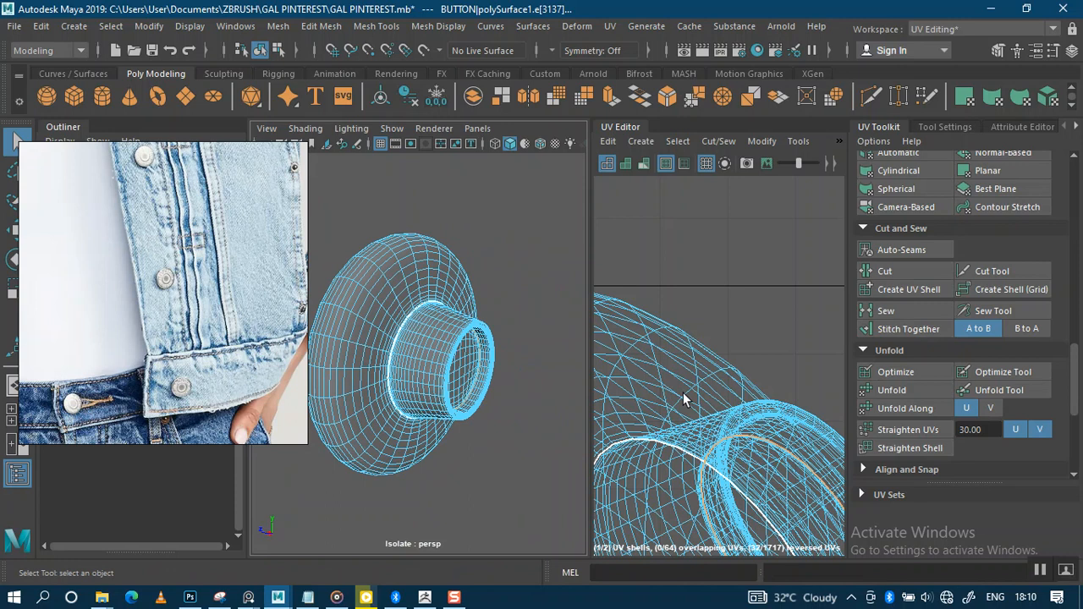
alt+middle_drag(683, 392, 698, 348)
alt+right_drag(698, 348, 669, 318)
alt+middle_drag(669, 318, 694, 252)
right_drag(747, 266, 683, 244)
drag(683, 245, 783, 424)
click(898, 390)
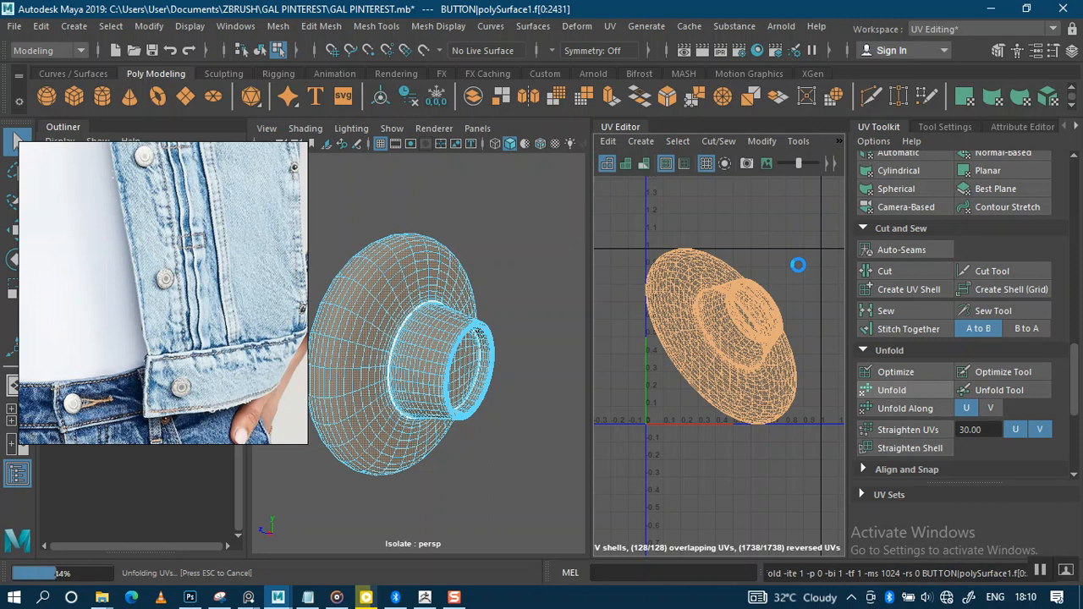
click(785, 264)
click(751, 320)
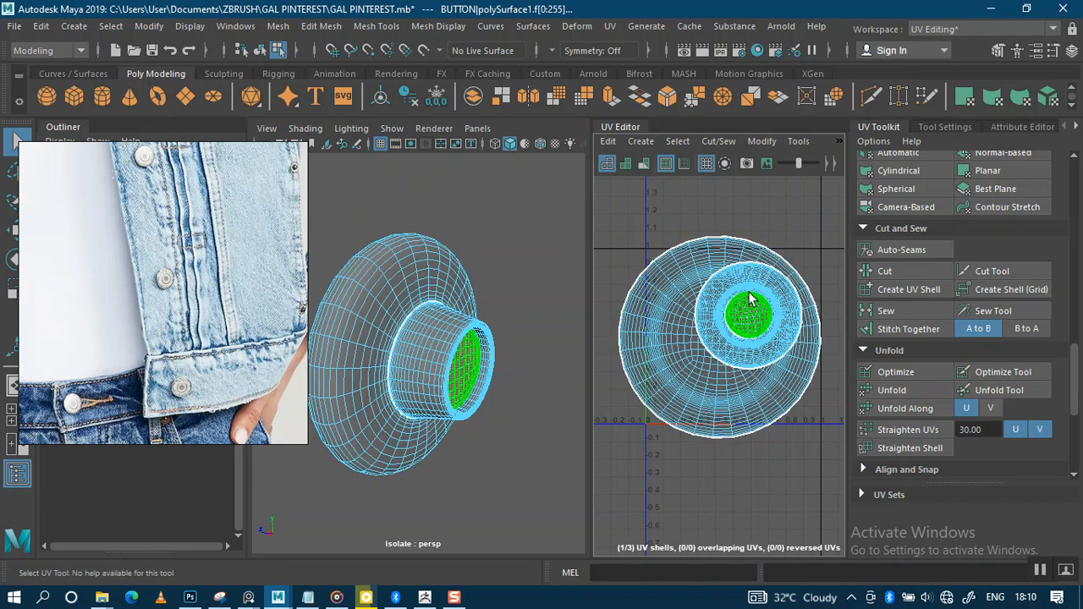
click(893, 392)
Orient all the button head's UV shells, lay them out in the UV tile and clear the selection
drag(682, 220, 777, 461)
scroll(879, 463, down, 5)
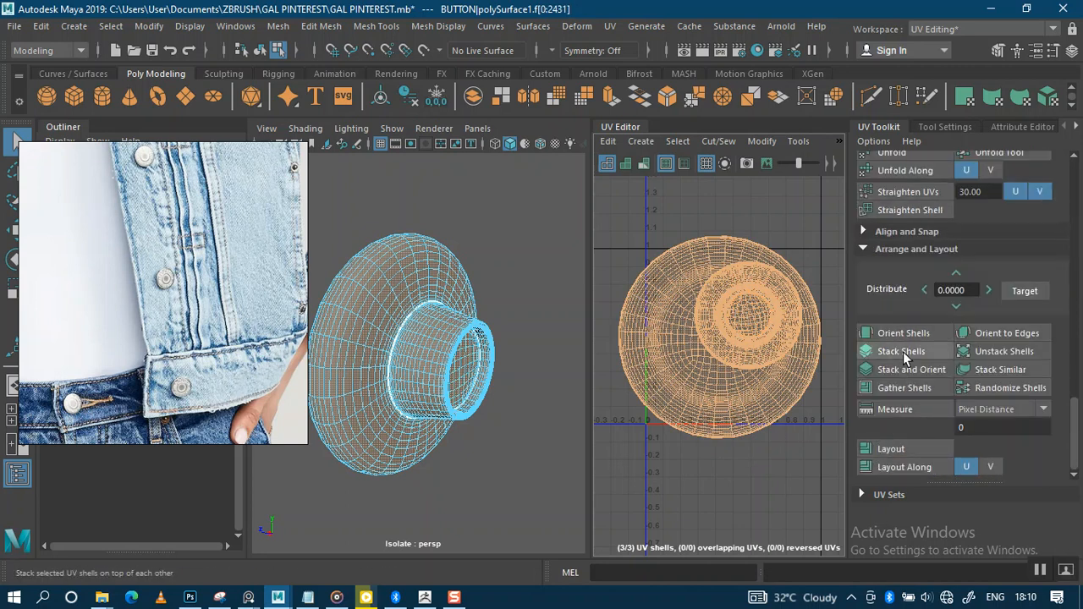
click(903, 333)
click(881, 448)
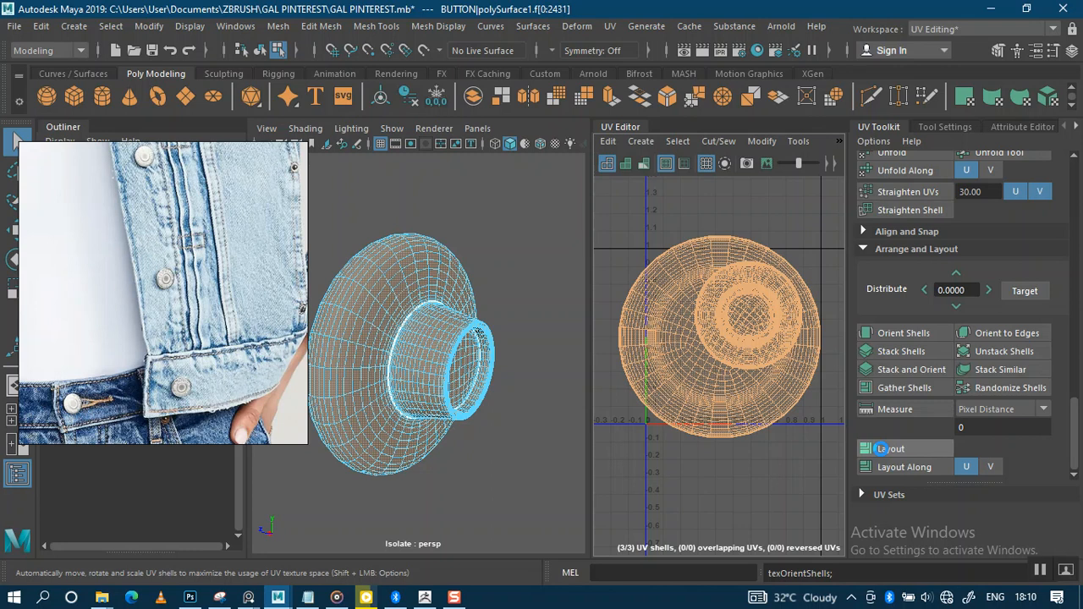
click(1040, 571)
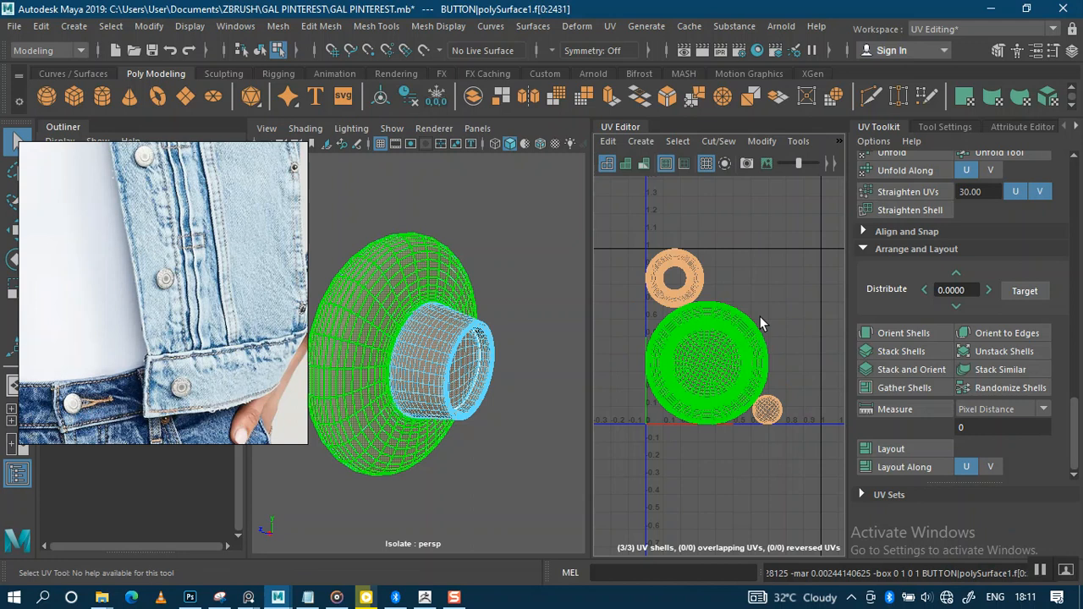
click(746, 316)
scroll(484, 346, up, 1)
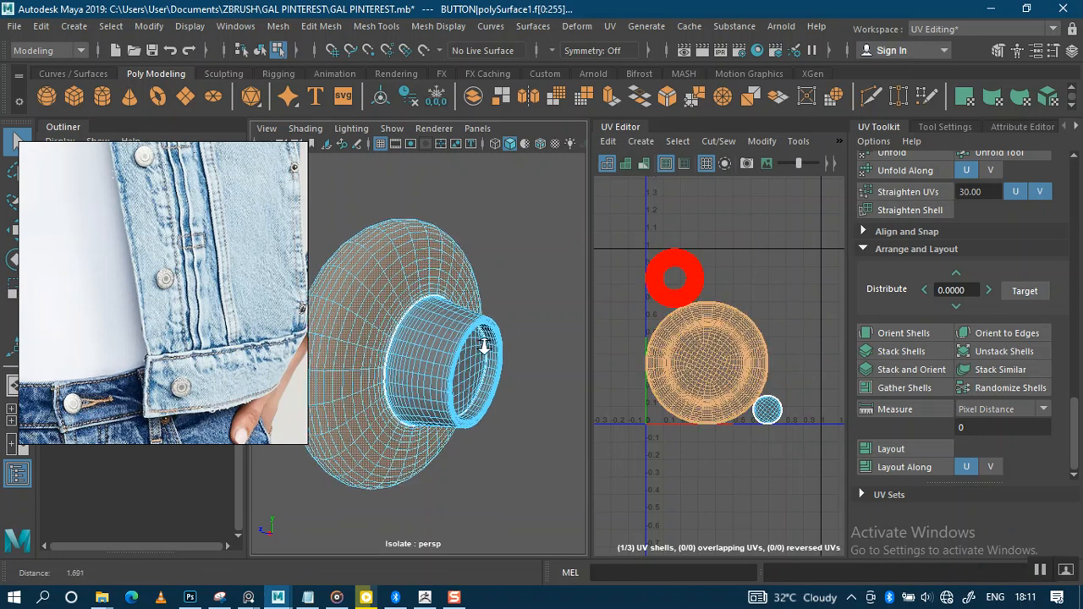
alt+drag(491, 371, 692, 347)
scroll(736, 335, up, 1)
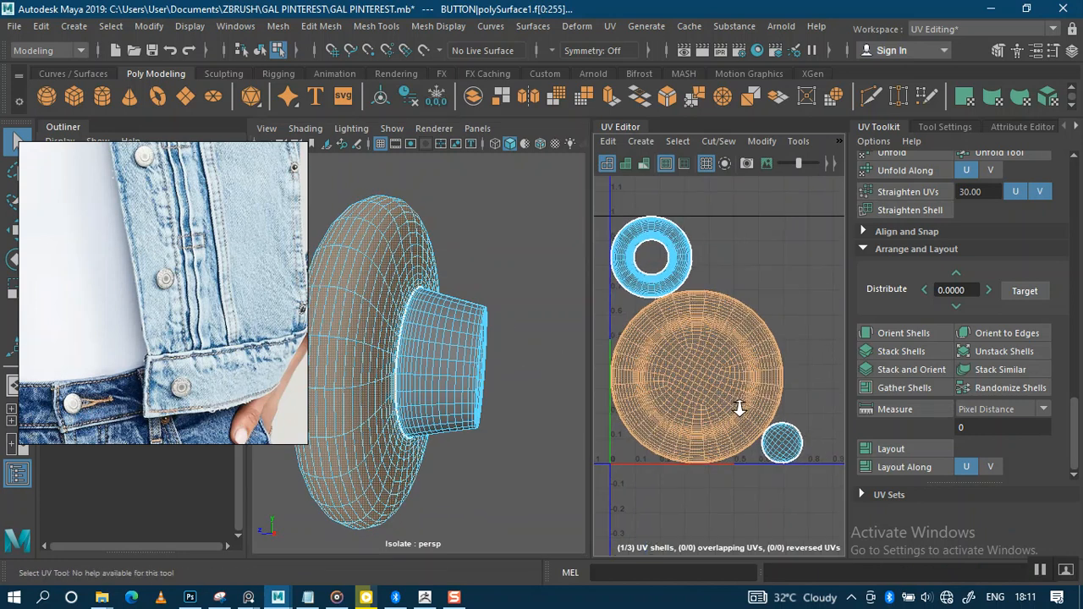
scroll(721, 382, down, 2)
Leave the head's isolation and isolate the button's rear stem piece instead
right_drag(523, 156, 550, 130)
click(513, 276)
mouse_move(514, 276)
alt+mouse_down()
mouse_move(490, 262)
mouse_move(511, 269)
alt+mouse_up()
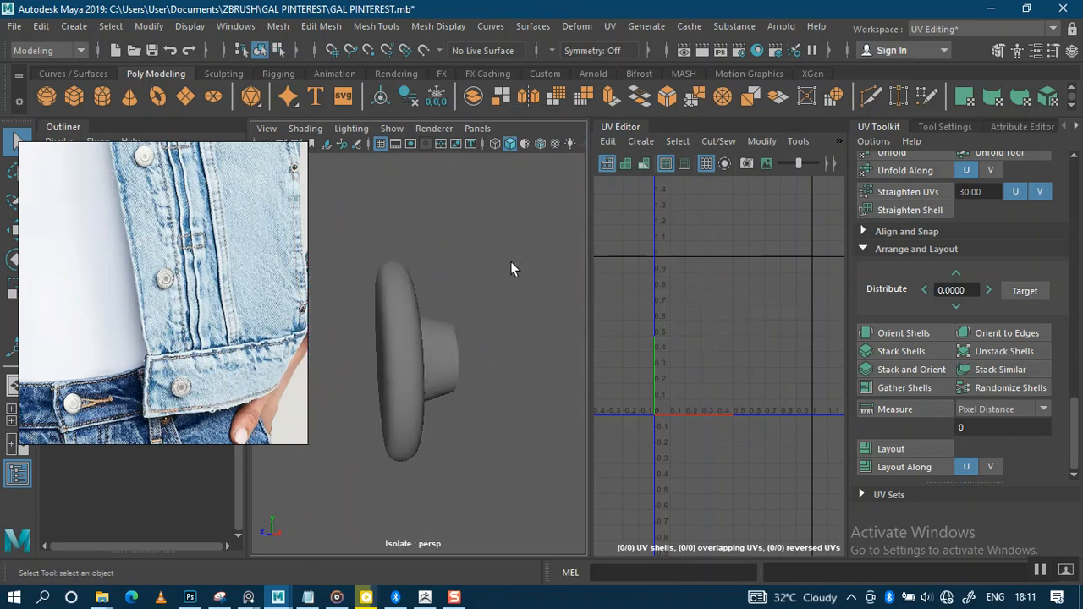
key(ctrl+1)
click(479, 356)
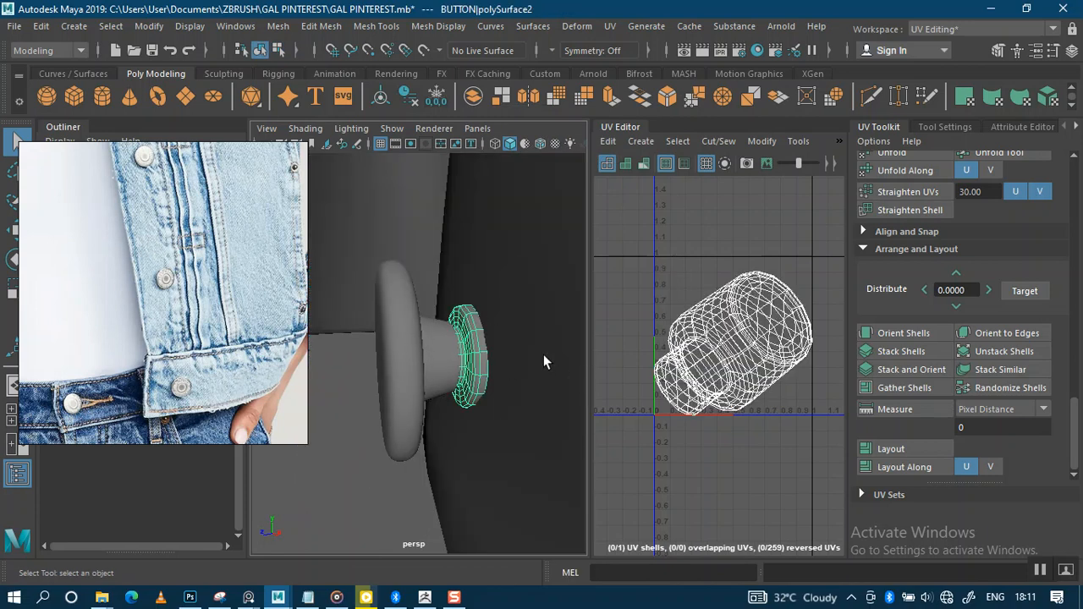
key(ctrl+1)
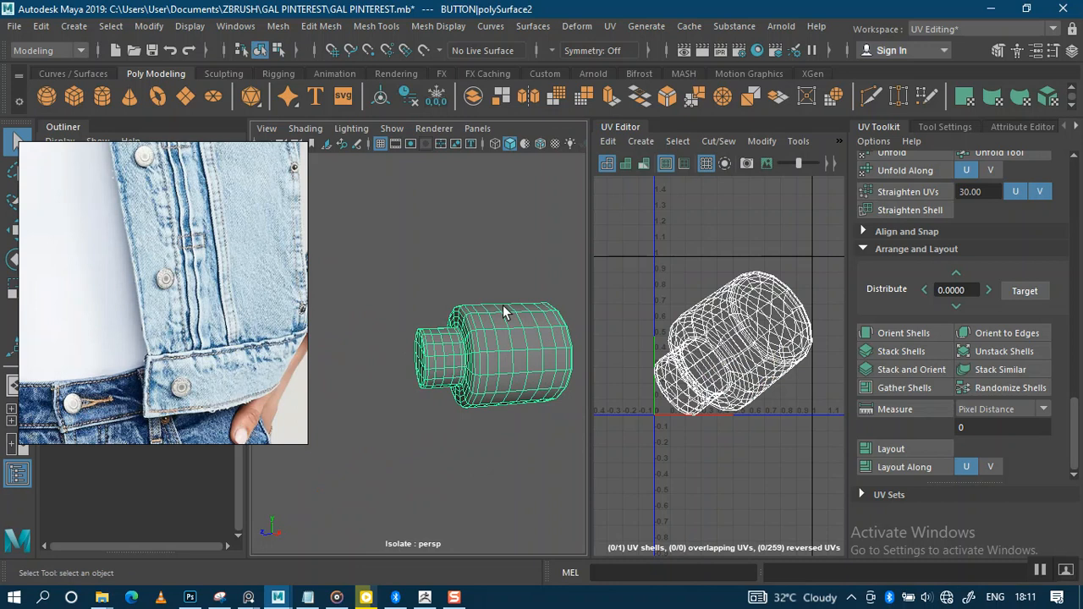
Cut the stem's UVs along the edge loops bordering its narrow and wide end caps
scroll(445, 332, up, 3)
alt+drag(445, 333, 482, 304)
alt+right_drag(482, 304, 485, 389)
alt+drag(508, 325, 512, 313)
right_drag(513, 313, 512, 113)
alt+right_drag(506, 254, 479, 326)
double_click(472, 346)
alt+middle_drag(522, 316, 406, 314)
alt+right_drag(407, 314, 430, 249)
alt+drag(429, 249, 468, 279)
alt+right_drag(468, 279, 440, 305)
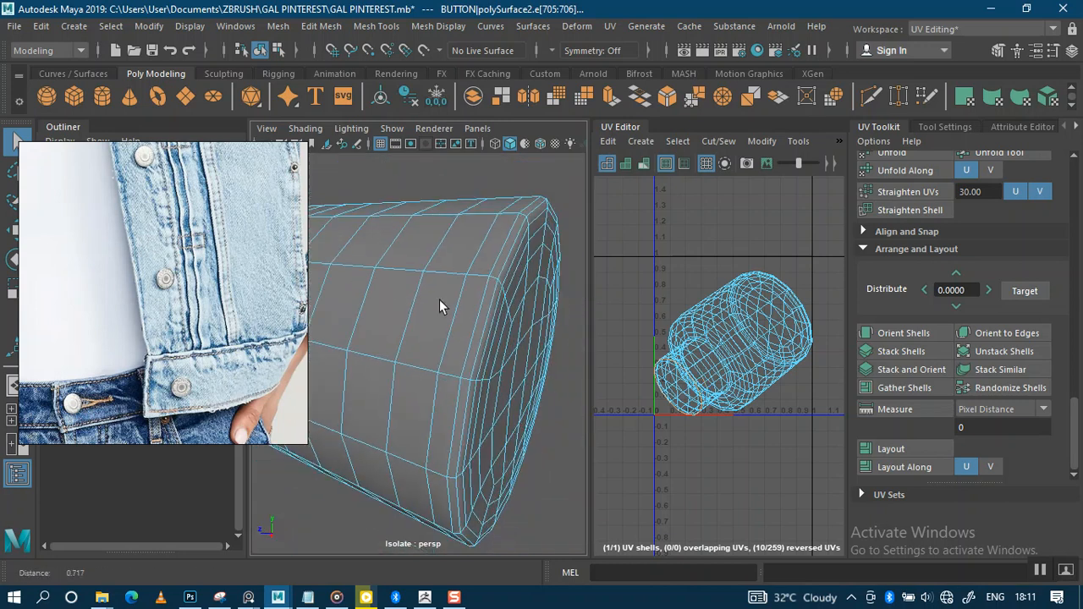
click(496, 291)
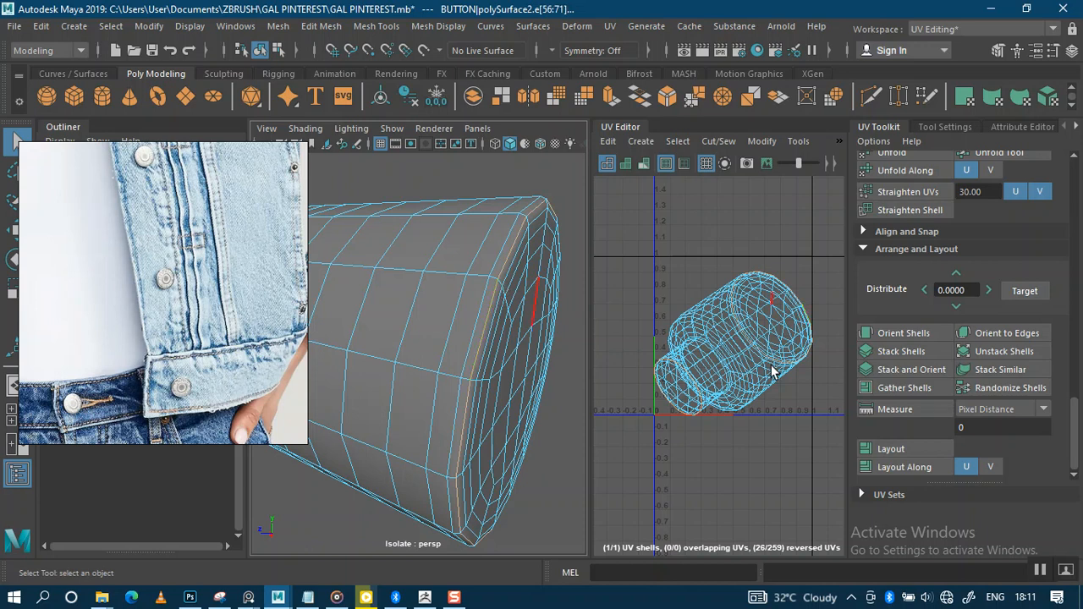
scroll(908, 186, up, 2)
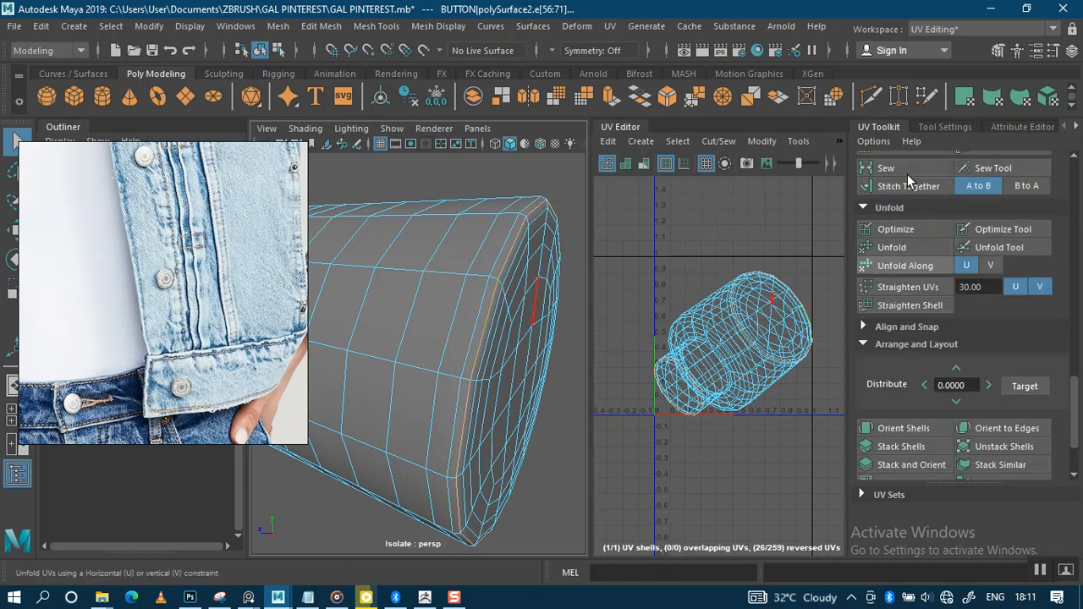
scroll(891, 185, up, 2)
click(893, 223)
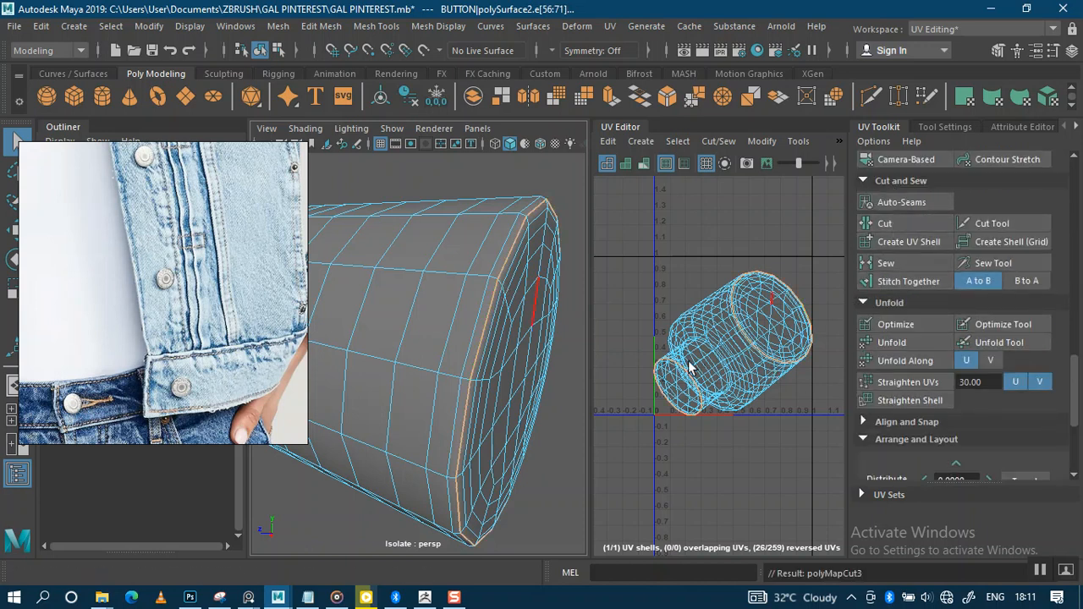
Cut the stem's side UVs along one lengthwise edge line running between the two end caps
alt+drag(435, 277, 482, 300)
alt+middle_drag(485, 335, 578, 231)
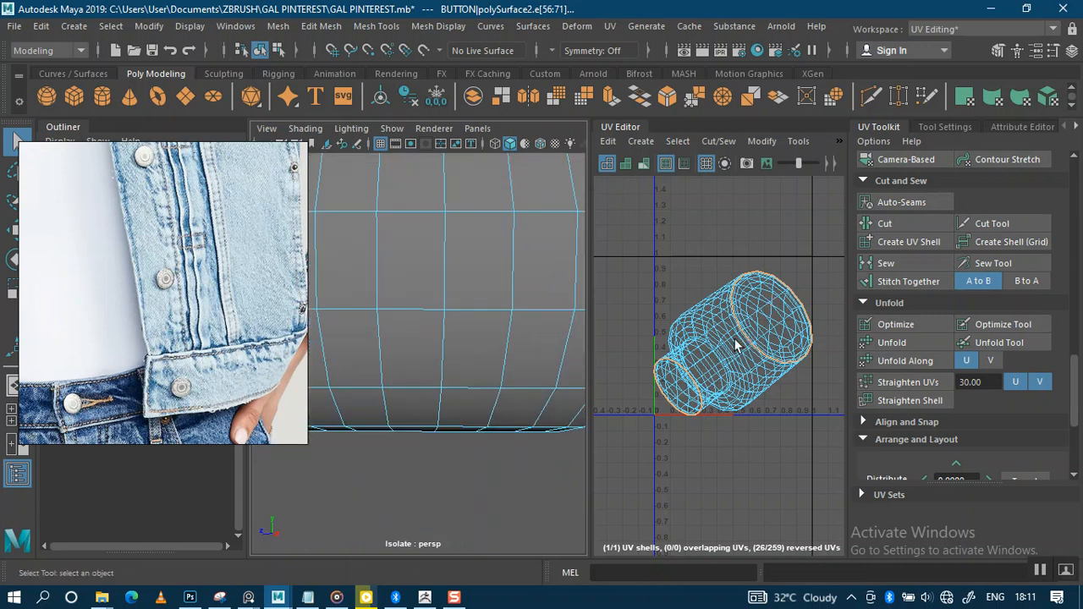
alt+right_drag(486, 333, 457, 252)
alt+drag(457, 251, 479, 201)
click(418, 385)
scroll(736, 330, up, 5)
alt+middle_drag(737, 331, 744, 325)
alt+right_drag(745, 327, 745, 516)
scroll(728, 379, up, 4)
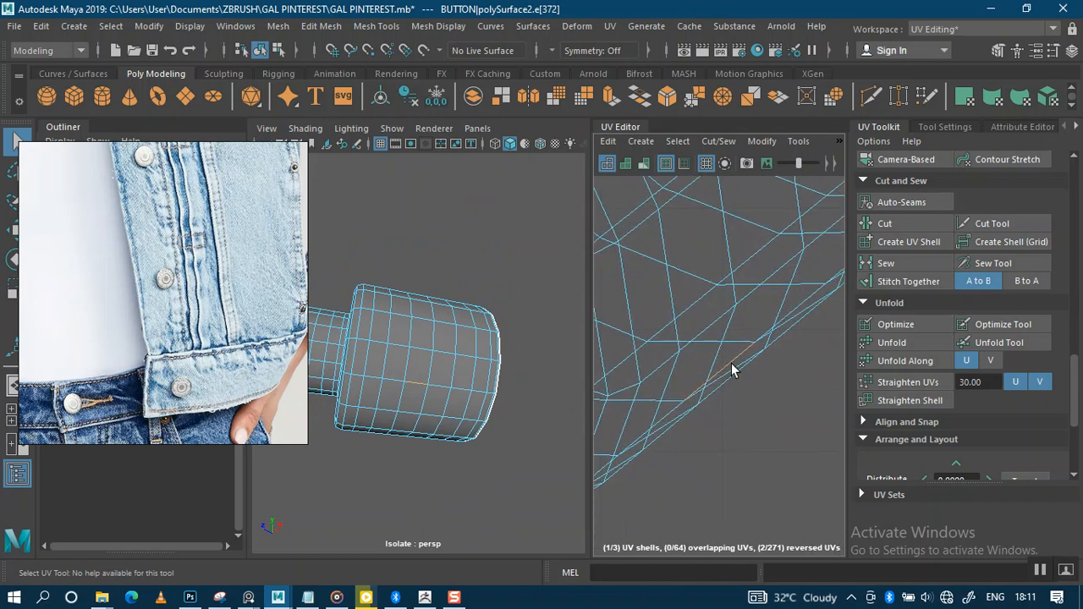
double_click(738, 360)
click(748, 368)
scroll(748, 368, down, 4)
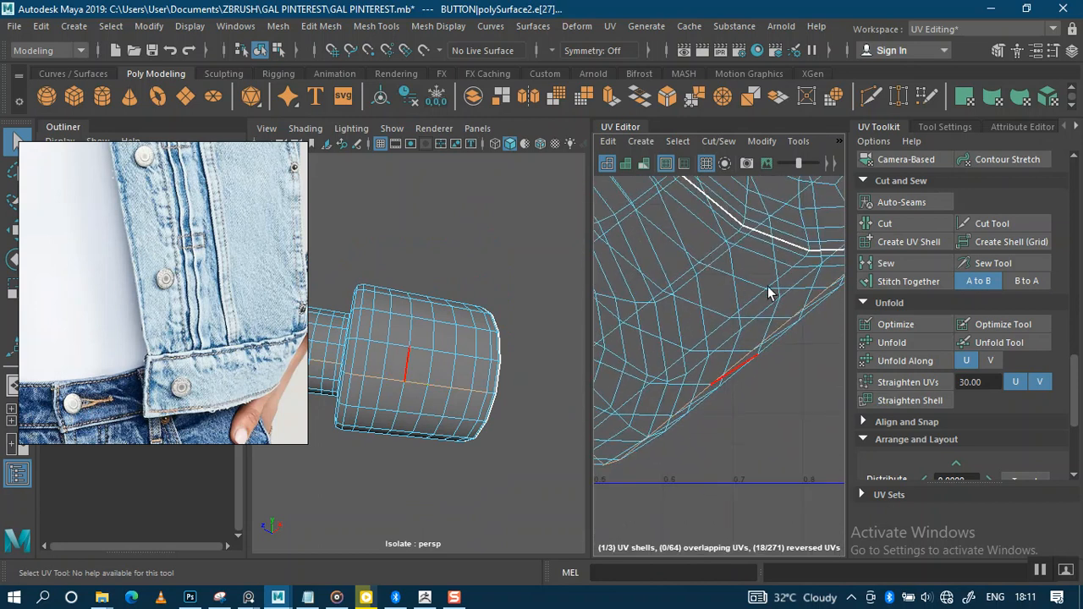
click(900, 222)
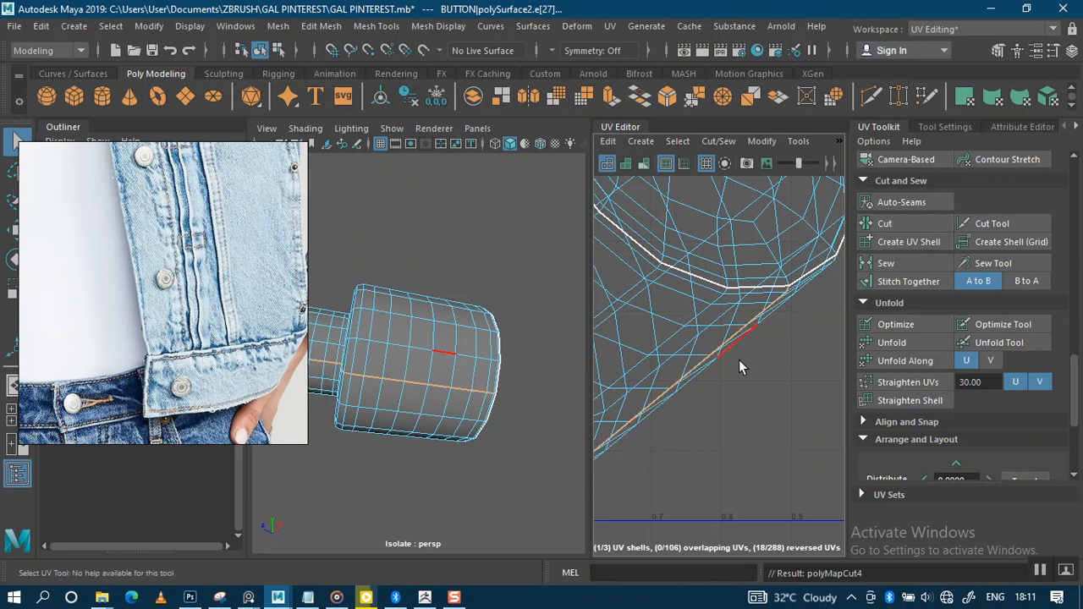
Select all of the stem's UV shells and unfold them
scroll(681, 243, down, 5)
alt+middle_drag(727, 220, 765, 227)
right_drag(765, 227, 710, 211)
click(909, 349)
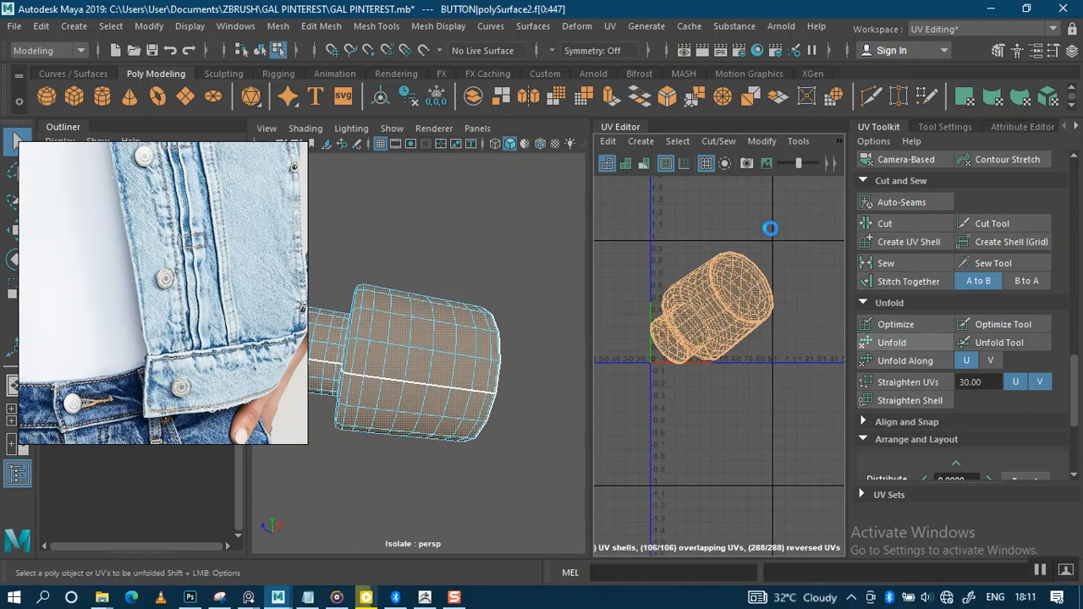
click(771, 227)
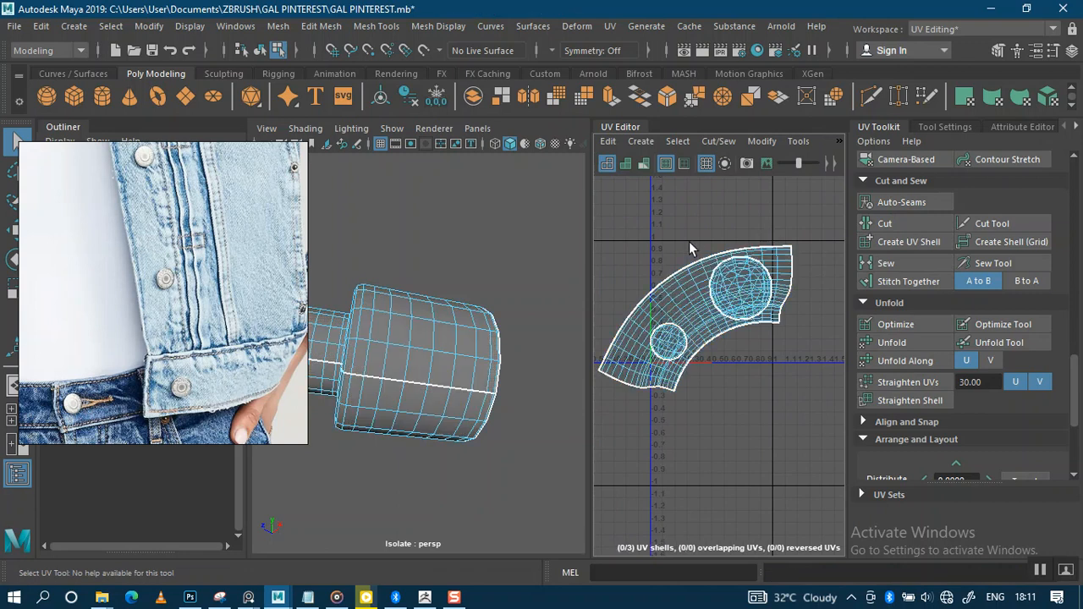
Lay out the stem's curved side shell and two cap shells in the UV tile, and clear the selection
click(713, 345)
scroll(904, 410, down, 3)
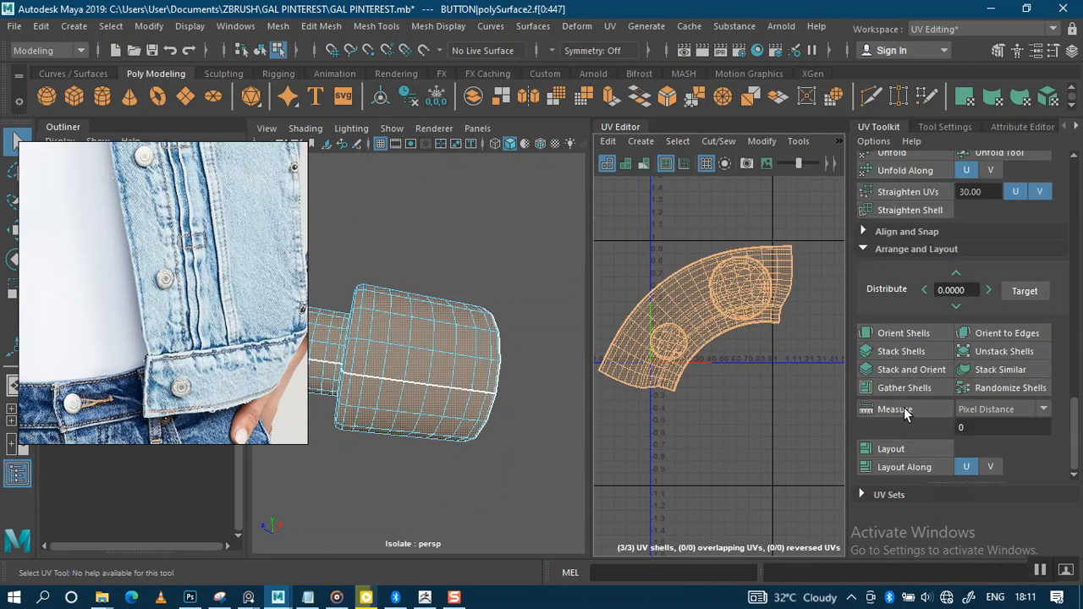
alt+right_drag(733, 346, 738, 364)
alt+middle_drag(738, 364, 804, 346)
alt+right_drag(734, 374, 795, 358)
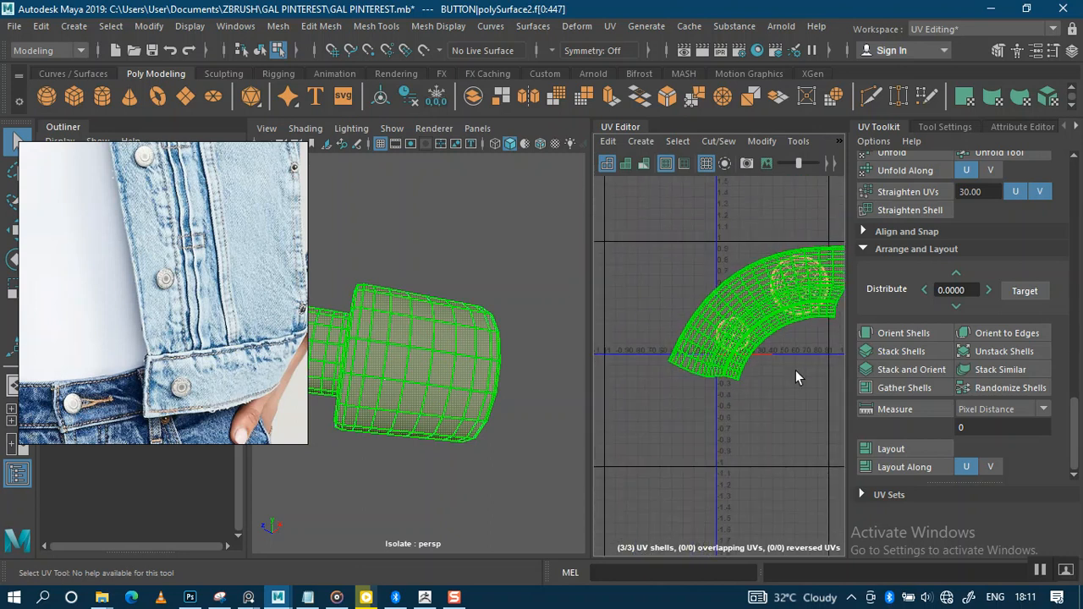
scroll(789, 362, up, 4)
alt+middle_drag(754, 389, 808, 415)
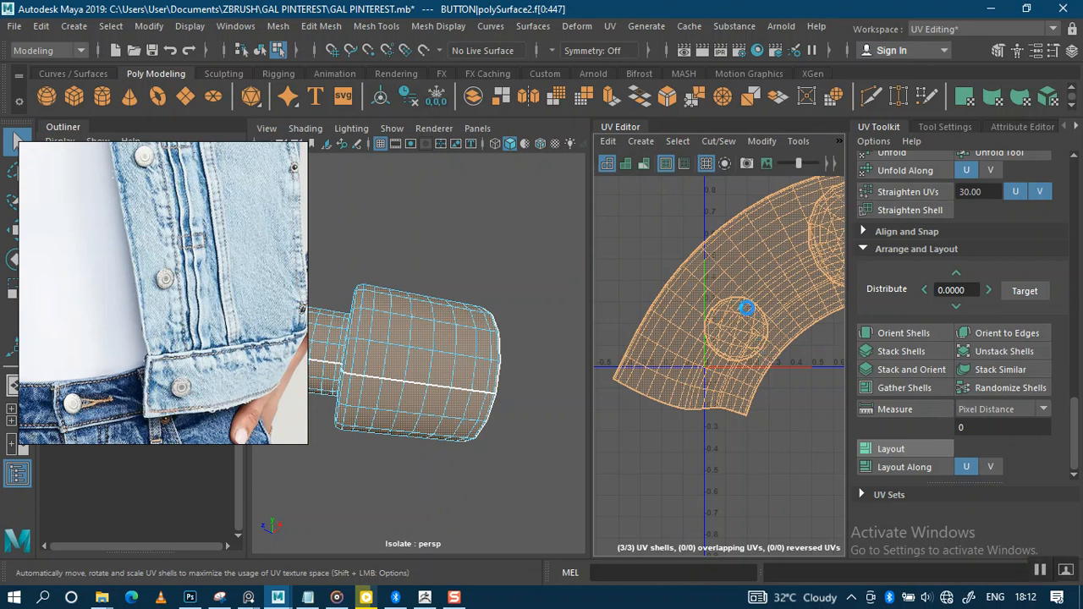
click(891, 448)
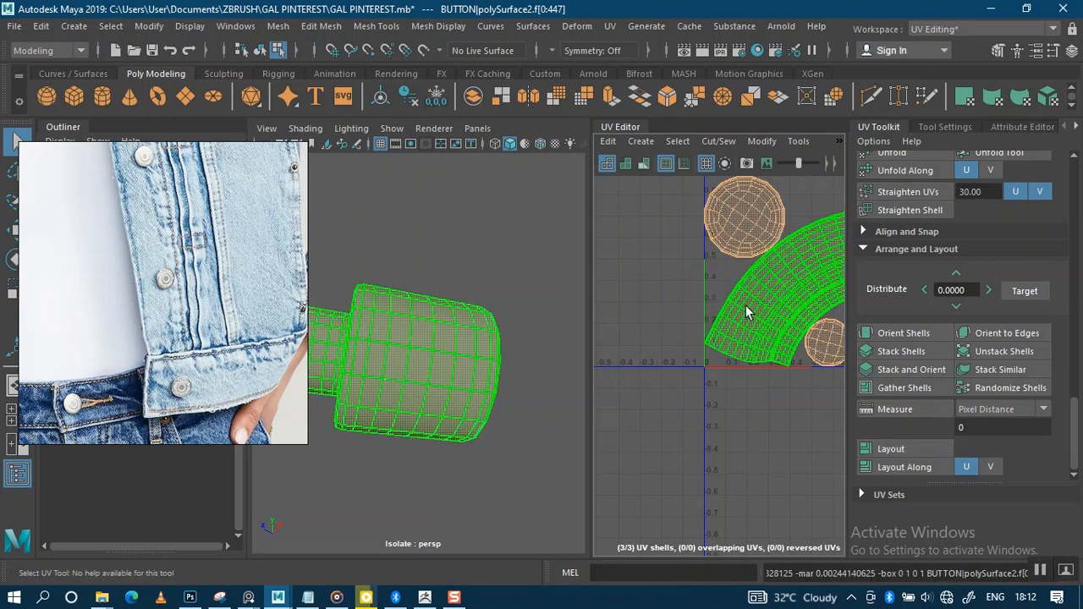
scroll(707, 263, down, 3)
alt+middle_drag(722, 281, 702, 314)
scroll(749, 315, up, 2)
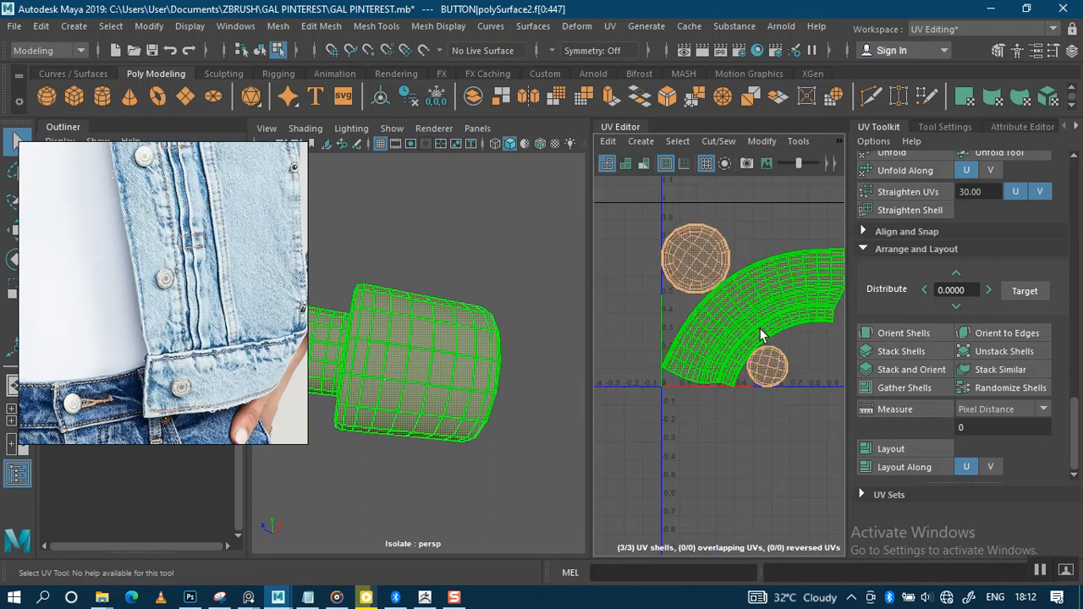
click(785, 240)
scroll(736, 306, down, 1)
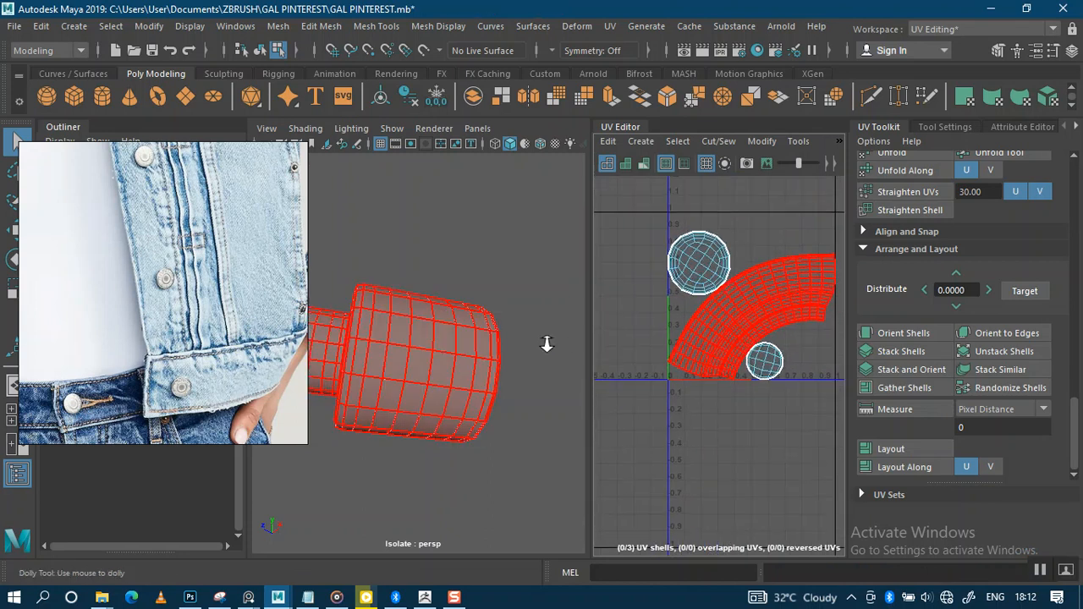
scroll(508, 338, down, 3)
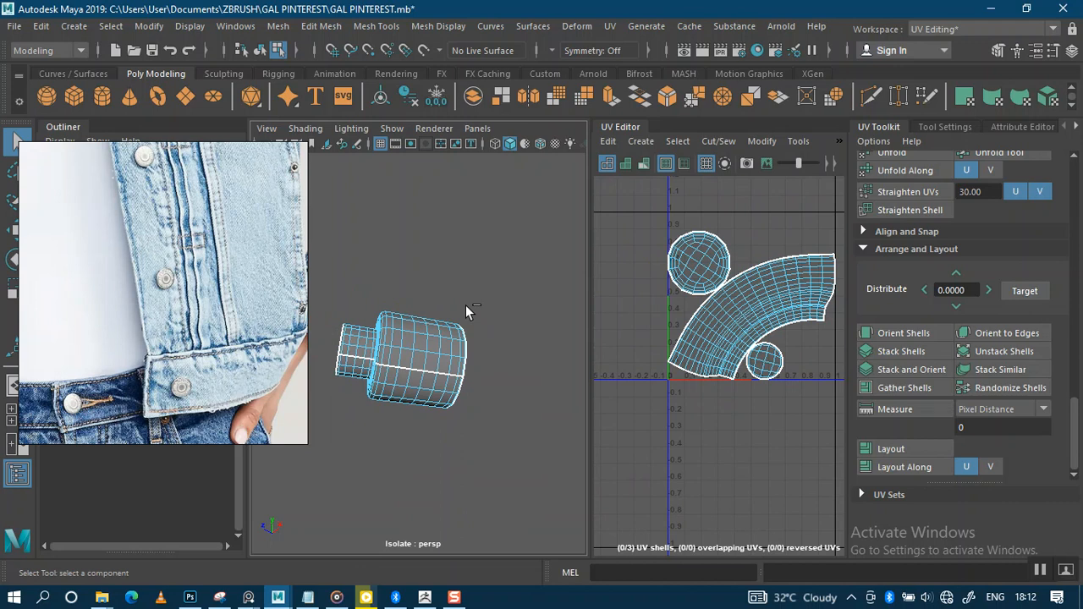
Turn off isolation of the stem, move the reference image clear of the outliner, and select the BUTTON group
key(ctrl+1)
alt+right_drag(474, 333, 432, 293)
alt+drag(432, 294, 476, 347)
alt+right_drag(477, 348, 463, 365)
right_drag(235, 309, 1056, 123)
click(97, 258)
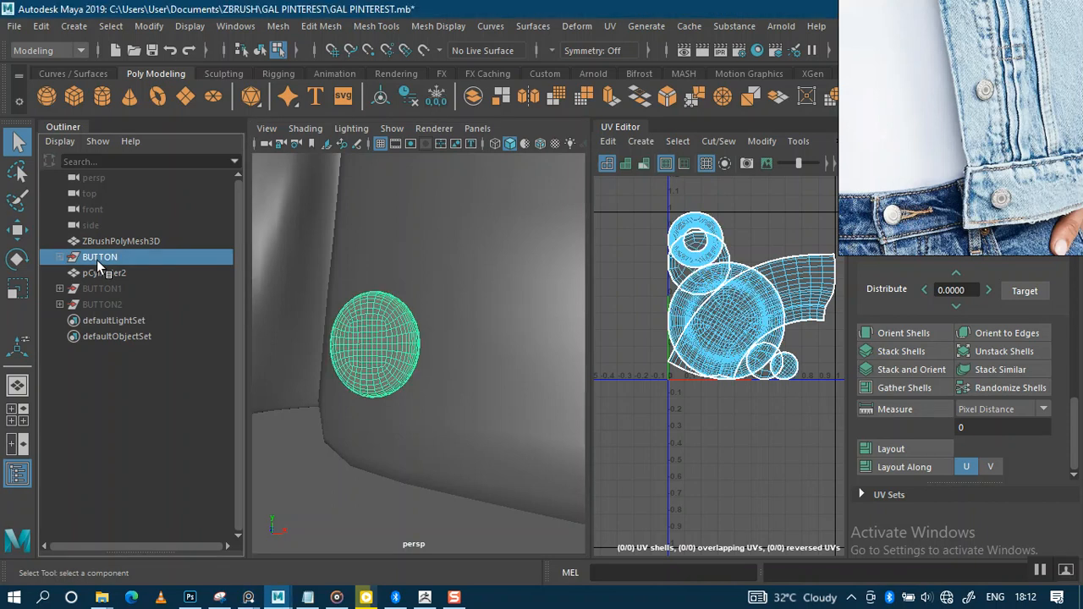
Select all UV shells of the button and lay them out together with shell pre-scaling at Preserve 3D Ratios
scroll(756, 321, down, 1)
right_drag(756, 320, 747, 251)
drag(791, 359, 805, 376)
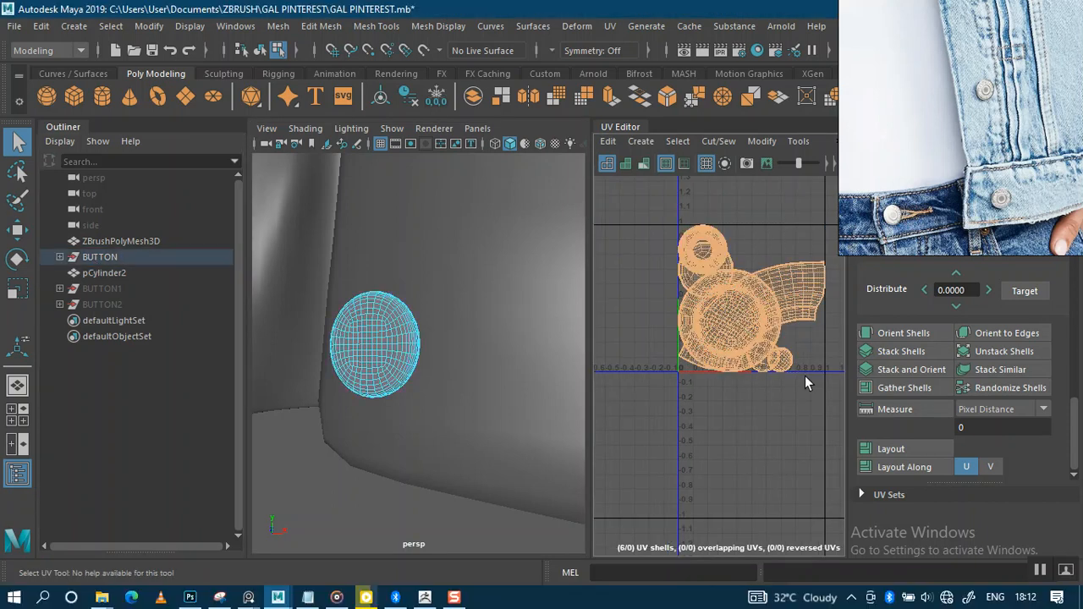
click(762, 142)
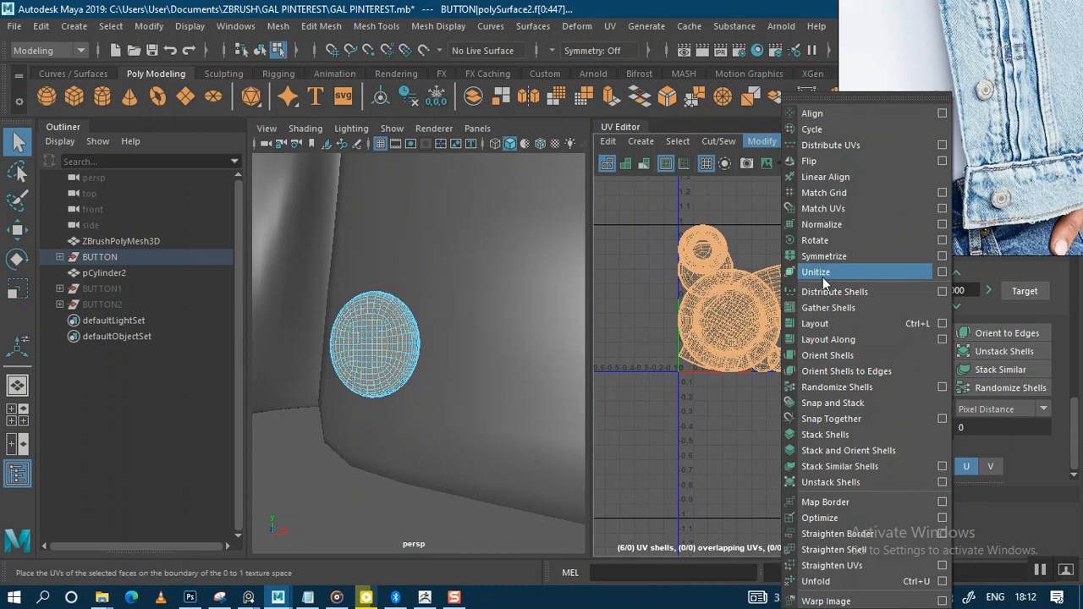
click(942, 324)
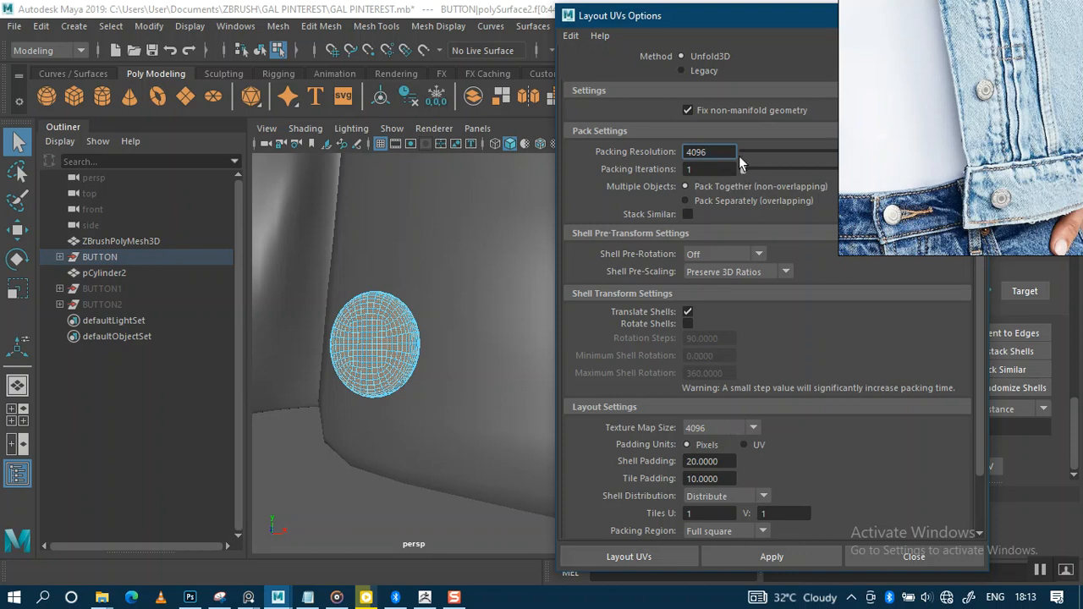
scroll(796, 460, down, 2)
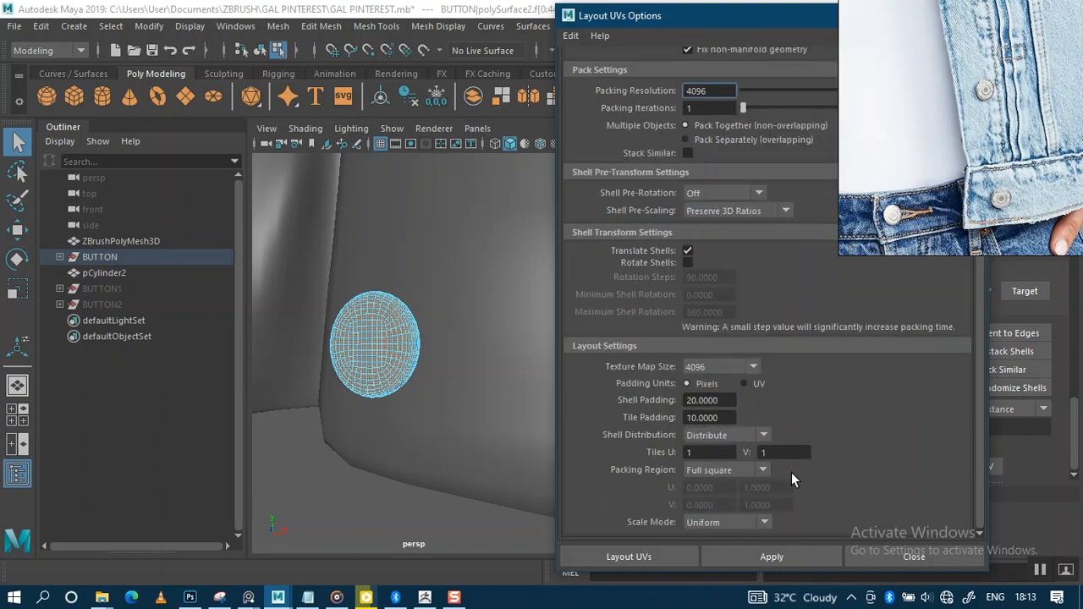
click(713, 210)
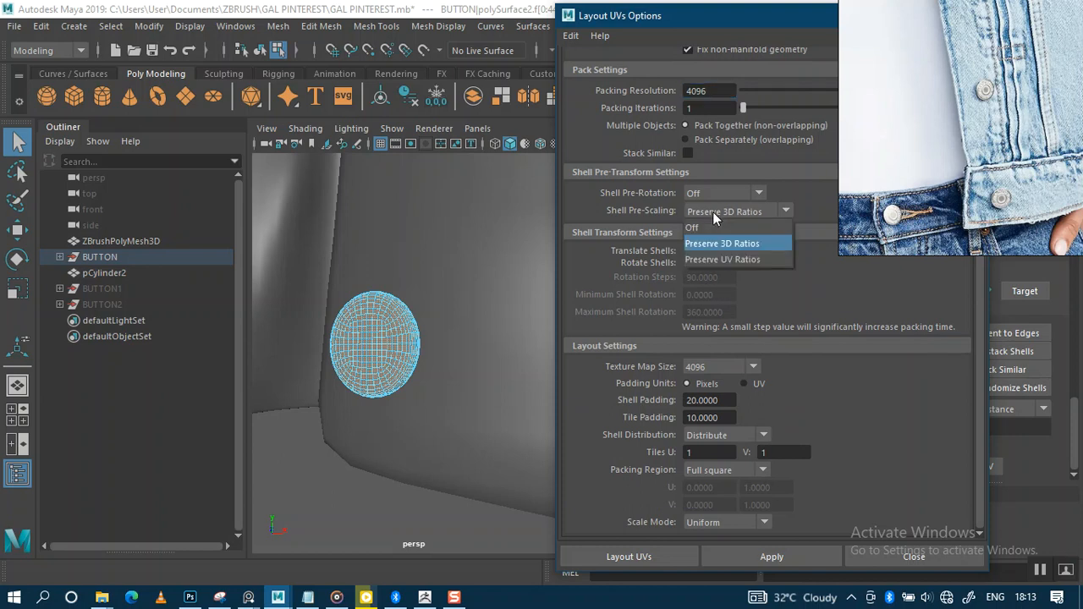
click(801, 192)
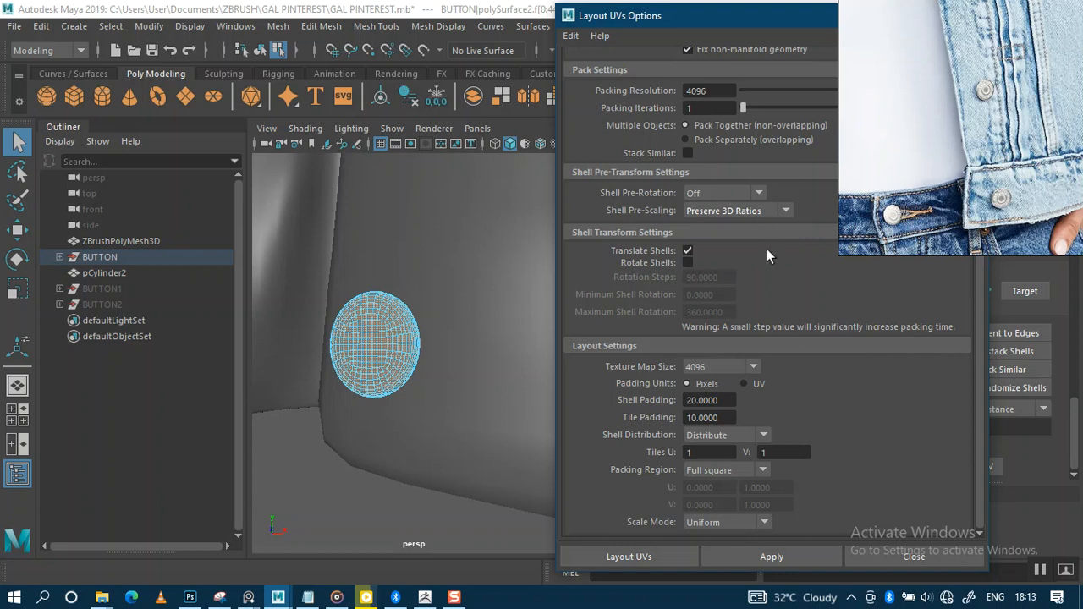
click(772, 557)
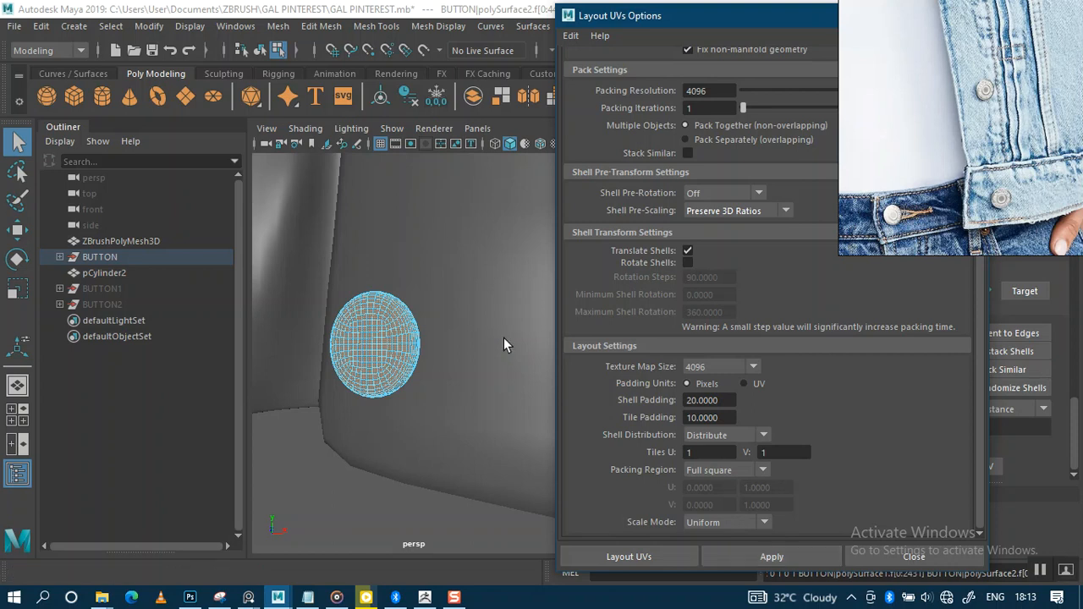
click(902, 555)
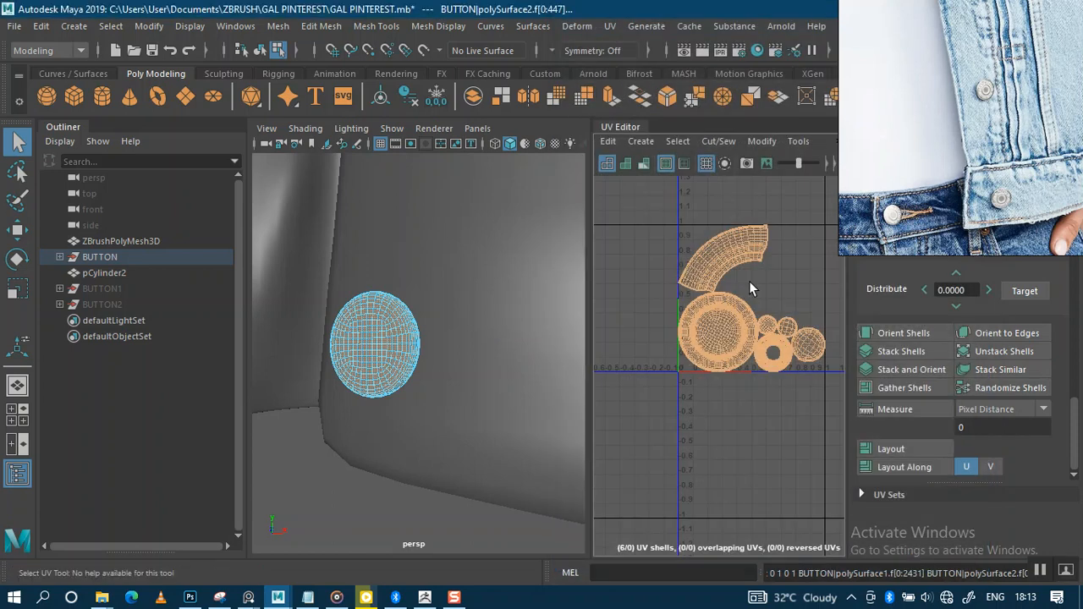
Clear the shell selection and switch the stem's curved side shell to edge selection
click(787, 293)
scroll(773, 284, up, 2)
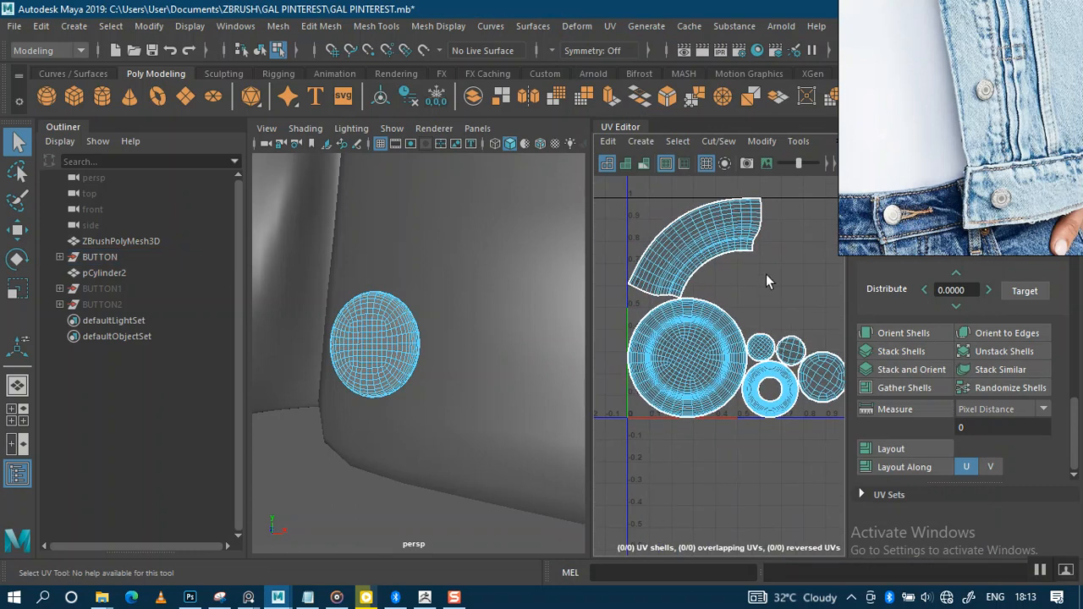
alt+middle_drag(767, 264, 770, 292)
scroll(771, 293, up, 2)
click(722, 263)
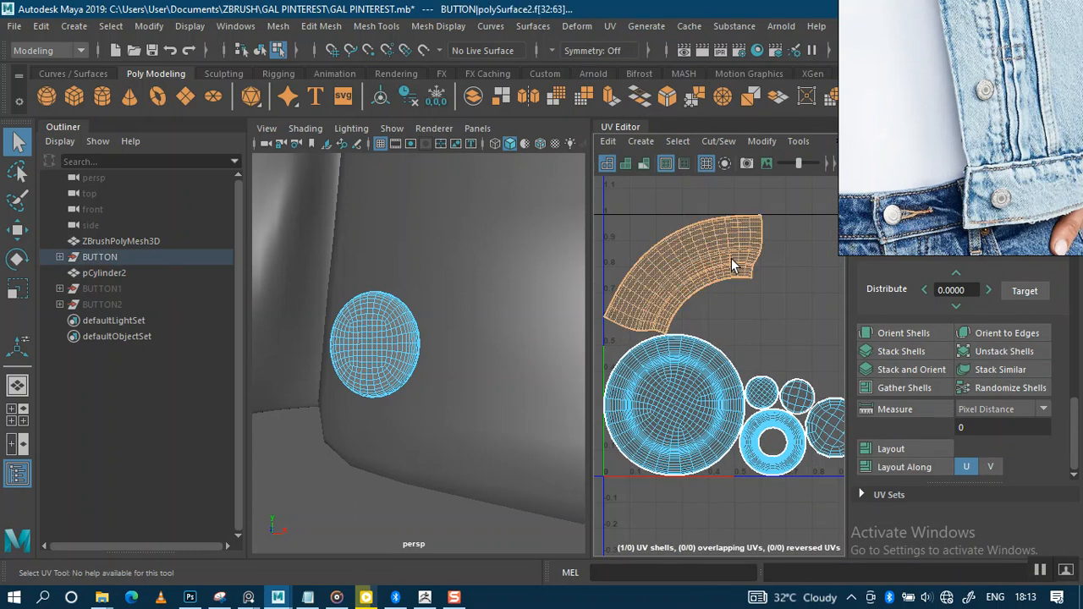
right_click(735, 268)
right_drag(734, 264, 738, 224)
alt+middle_drag(748, 230, 689, 346)
alt+right_drag(689, 347, 756, 513)
alt+middle_drag(723, 312, 768, 285)
alt+right_drag(767, 285, 745, 379)
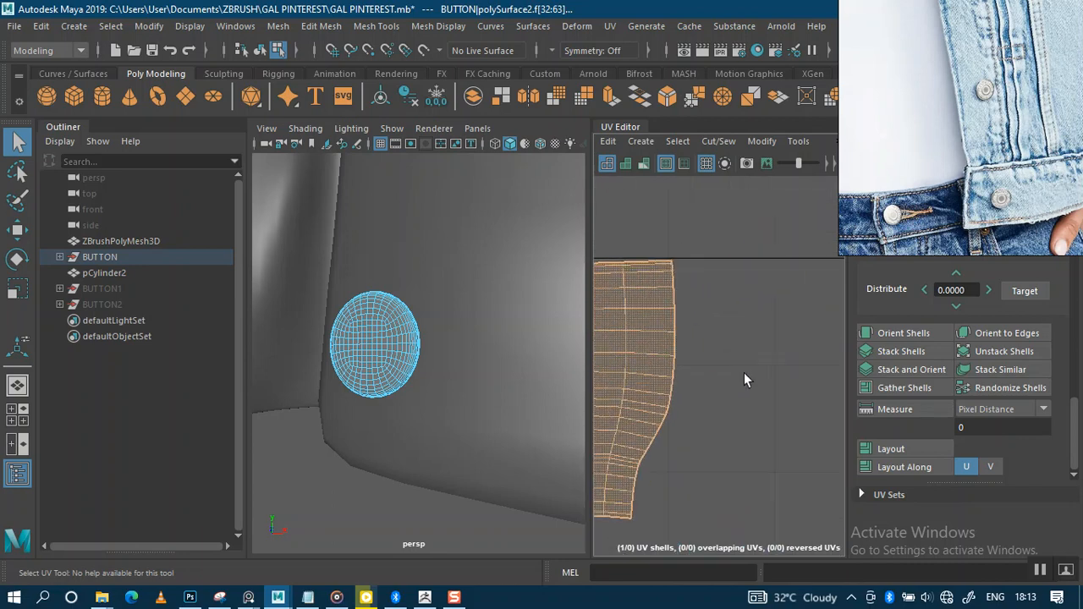
Select the border edges along one short end of the curved stem shell and stitch them A to B with their matching seam
click(686, 272)
alt+right_drag(672, 283, 726, 217)
alt+right_drag(680, 303, 752, 315)
alt+middle_drag(752, 247, 716, 329)
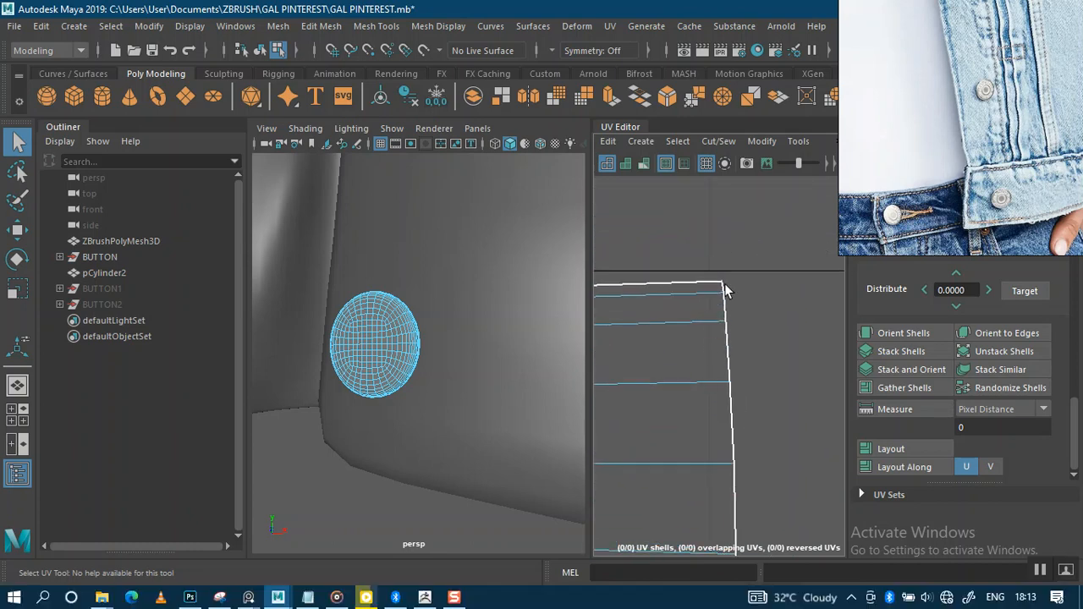
click(719, 310)
click(722, 289)
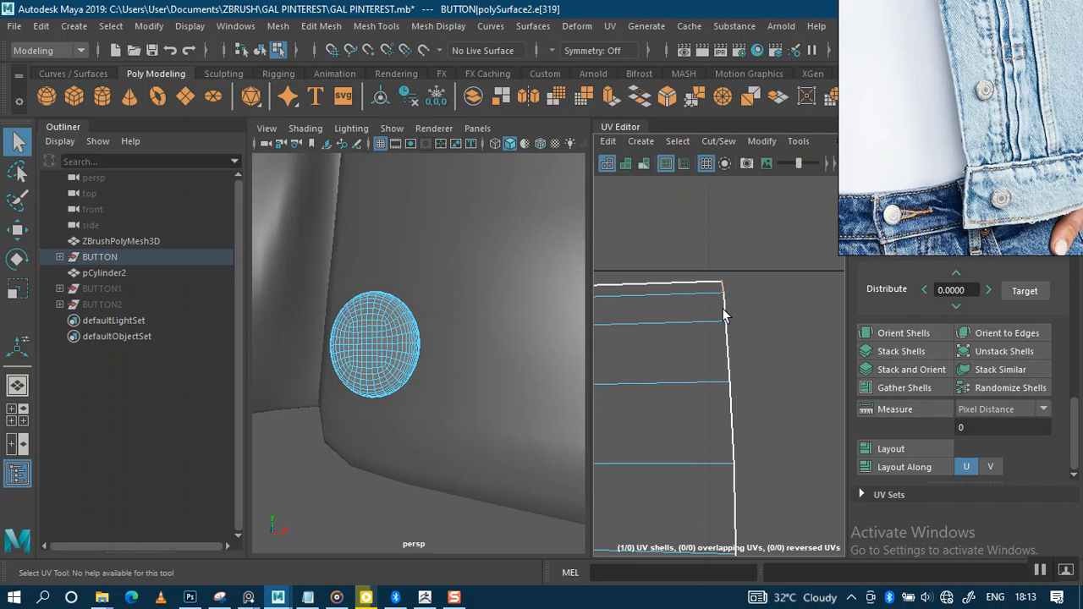
shift+click(724, 313)
alt+right_drag(756, 373, 711, 372)
alt+middle_drag(711, 373, 785, 122)
alt+right_drag(746, 301, 745, 420)
alt+middle_drag(758, 285, 698, 373)
alt+right_drag(740, 343, 738, 420)
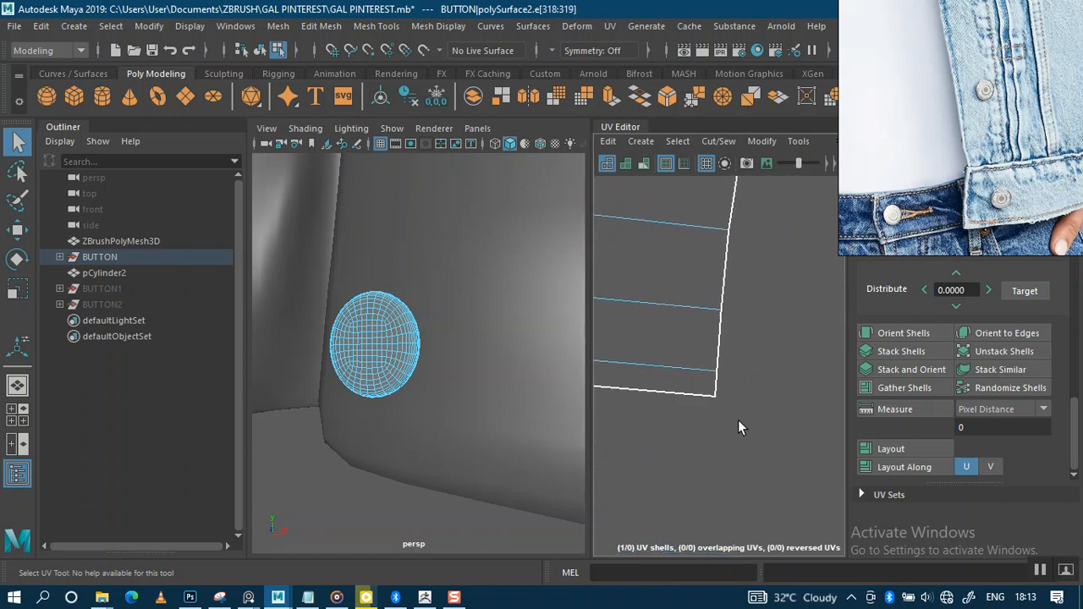
click(717, 385)
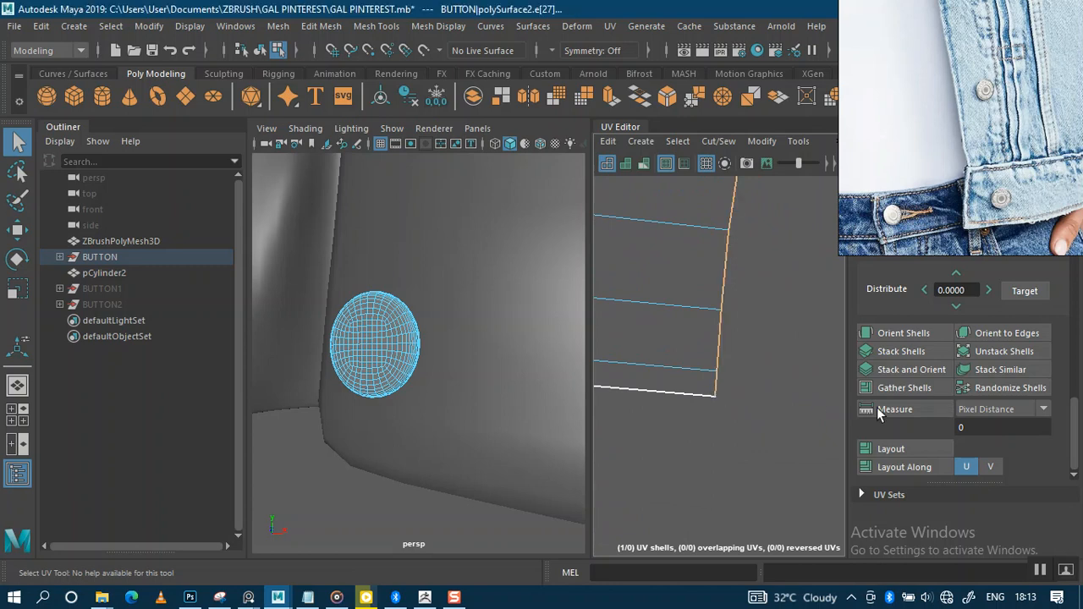
scroll(905, 409, up, 2)
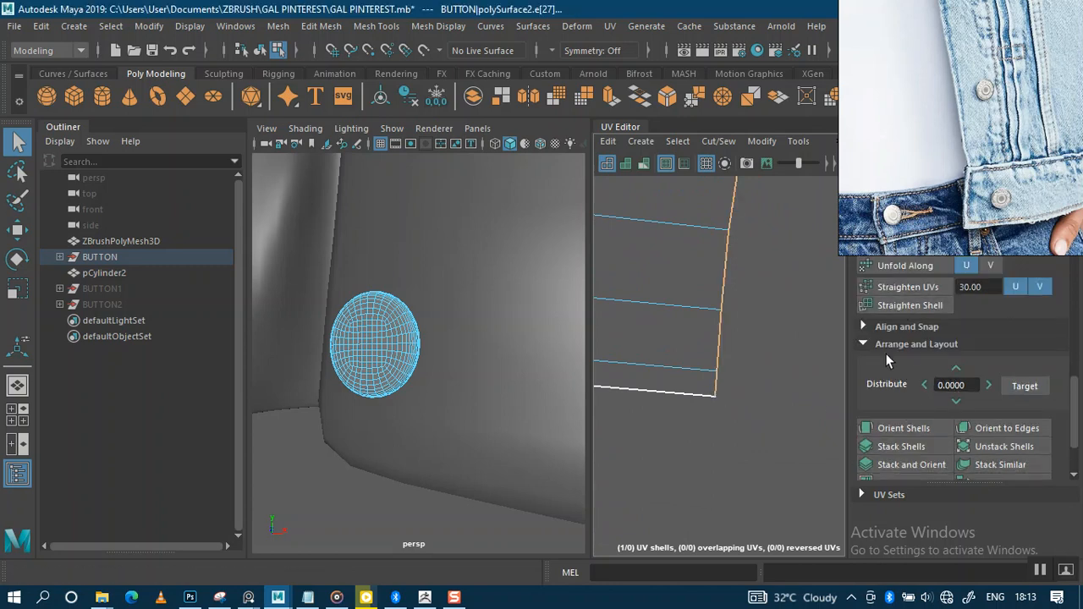
scroll(895, 331, up, 2)
scroll(891, 353, up, 2)
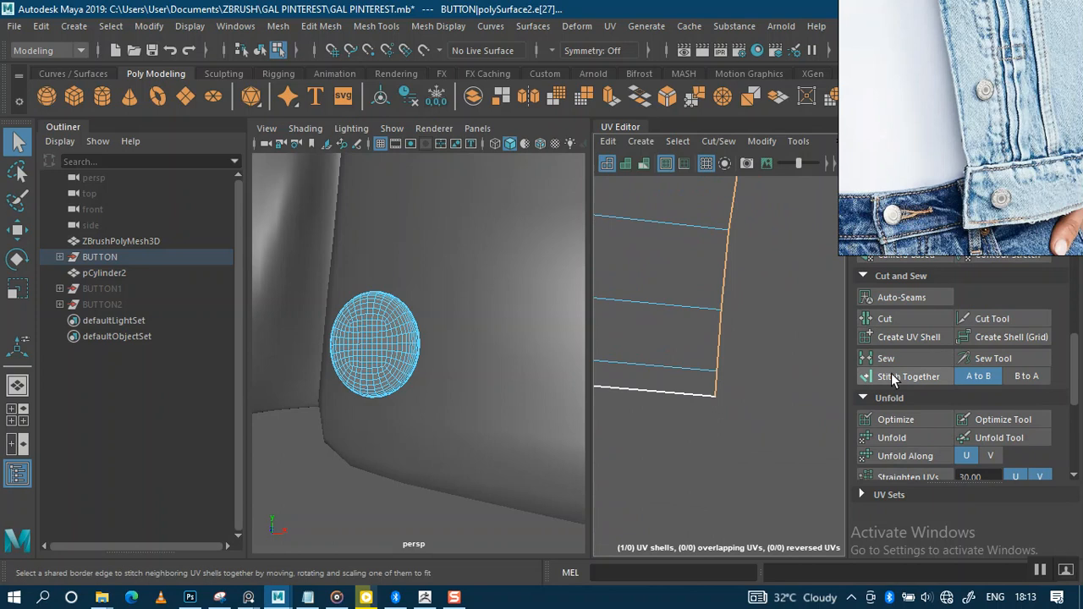
click(891, 373)
Select the stitched stem side shell and unfold it
scroll(706, 297, down, 10)
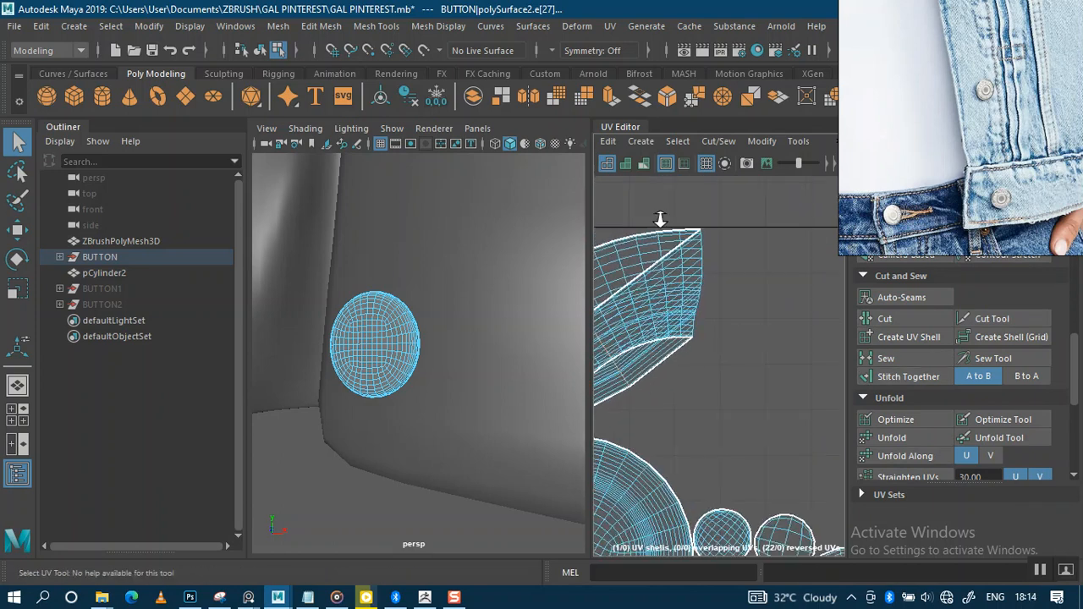
alt+middle_drag(698, 310, 817, 283)
right_drag(817, 282, 751, 262)
click(749, 262)
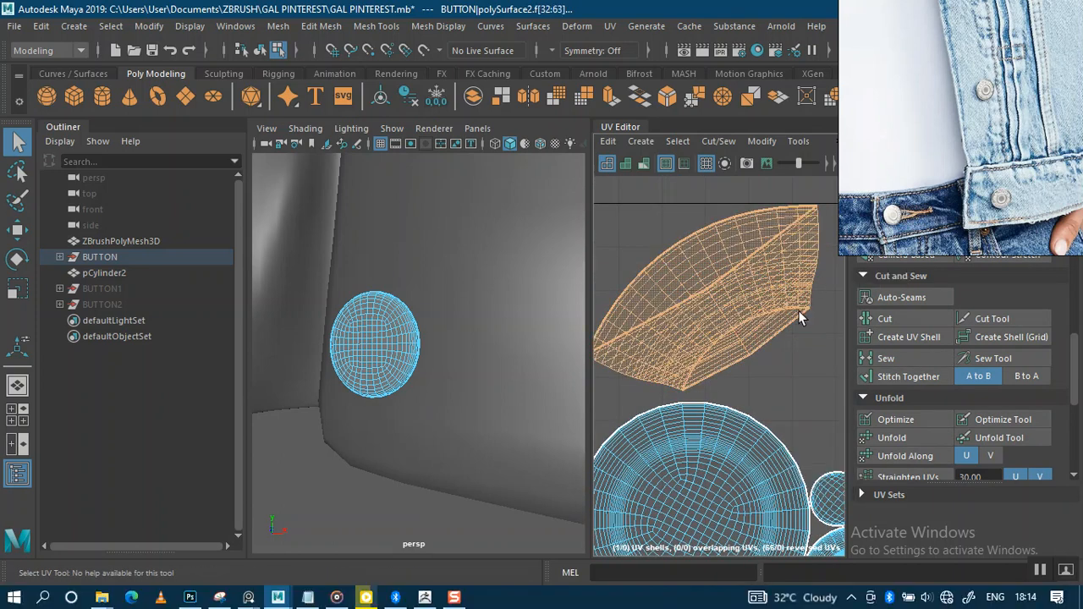
click(892, 438)
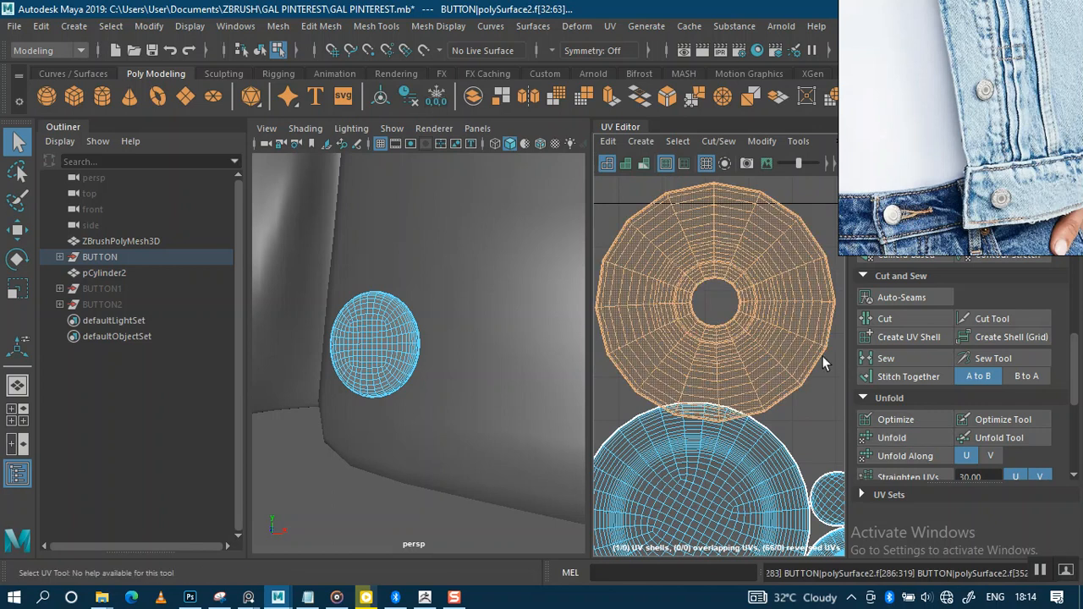
Select all UV shells of the button, lay them out again in the UV tile, and clear the selection
scroll(817, 354, down, 3)
scroll(708, 282, down, 3)
drag(689, 228, 840, 505)
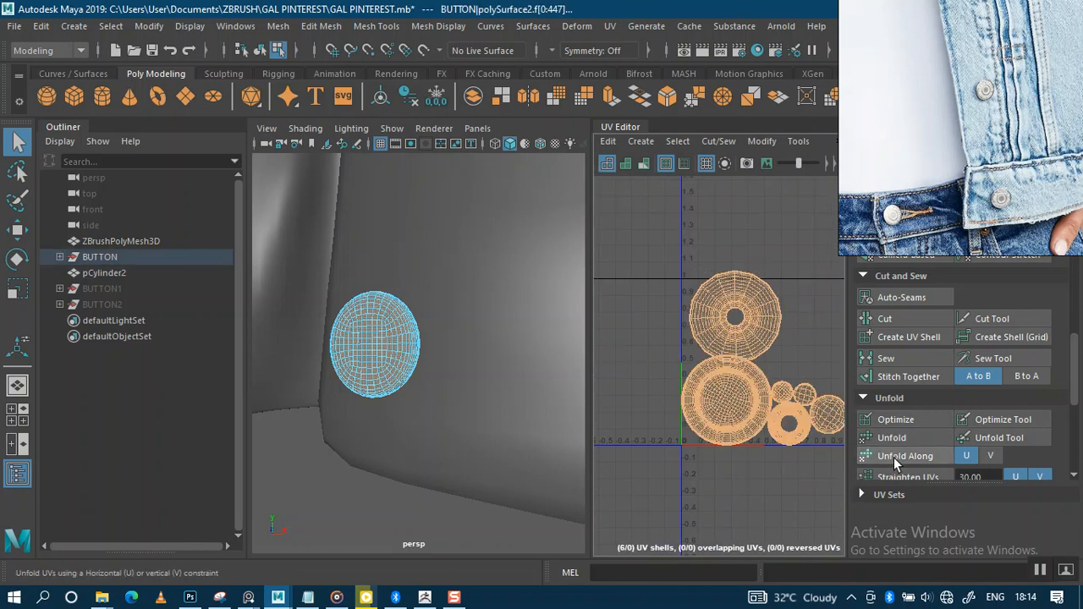
scroll(893, 469, down, 5)
click(896, 448)
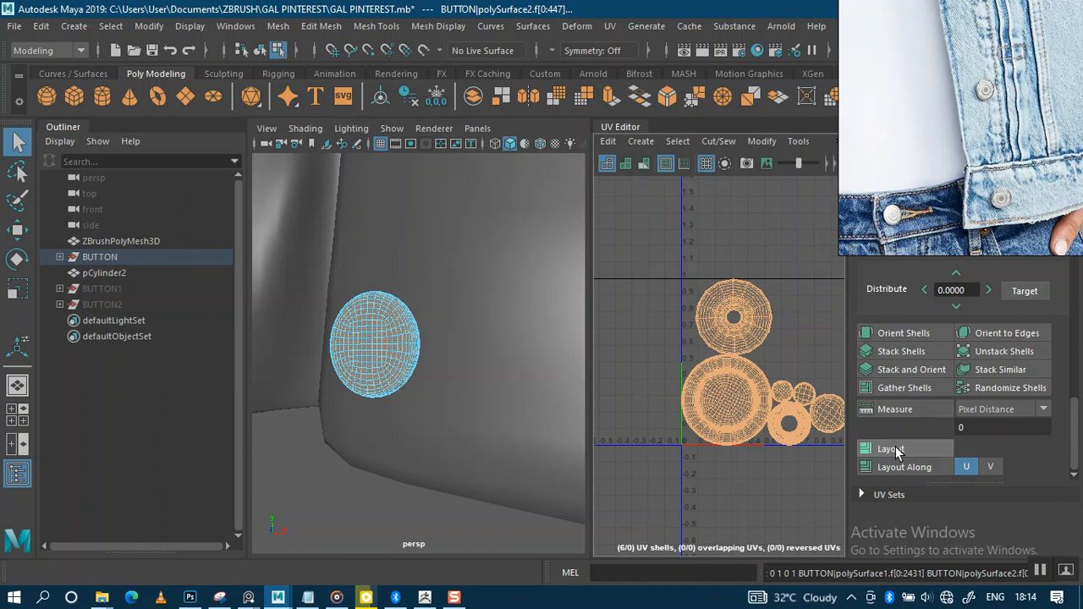
click(412, 526)
Return to object selection mode and select the BUTTON group
alt+right_drag(372, 370, 228, 318)
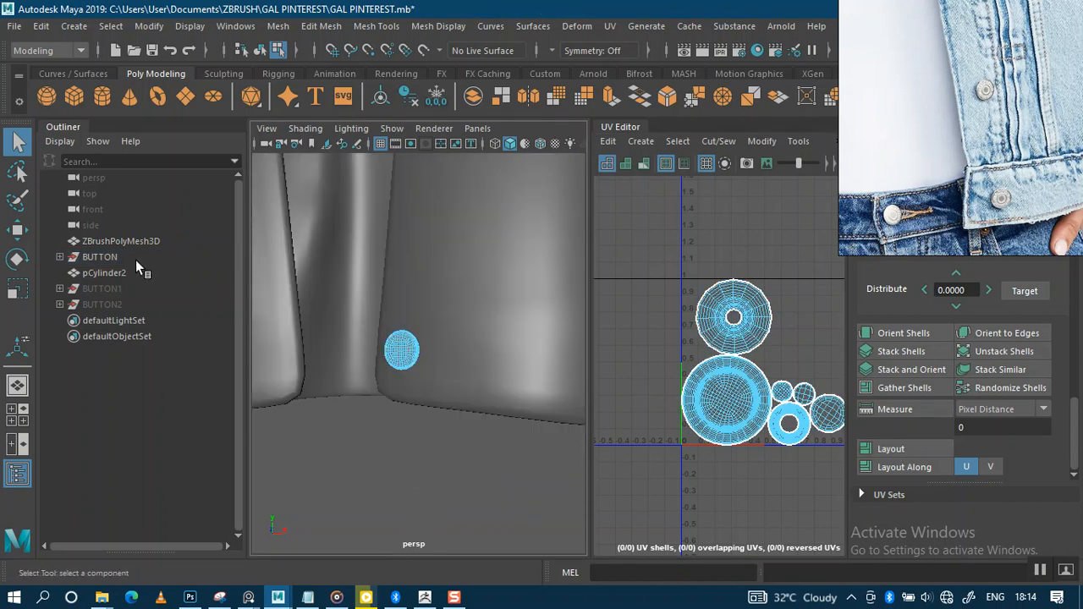
right_click(338, 468)
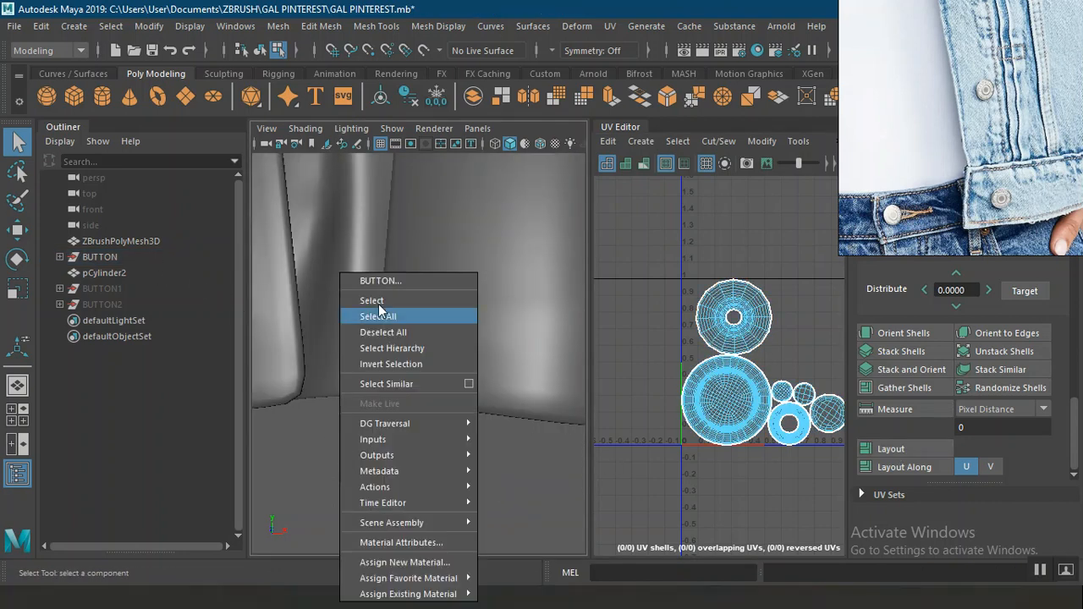
click(307, 329)
right_drag(453, 249, 511, 136)
click(374, 430)
click(123, 258)
scroll(434, 364, down, 3)
alt+drag(434, 364, 473, 391)
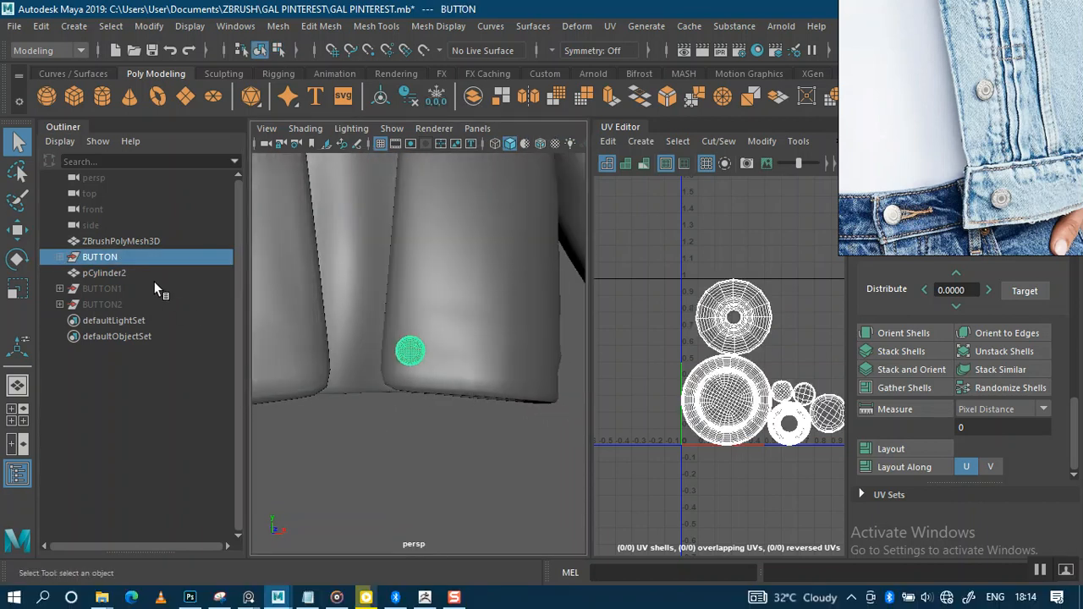
Expand the BUTTON group and rename its polySurface1 mesh as outer_button
click(61, 259)
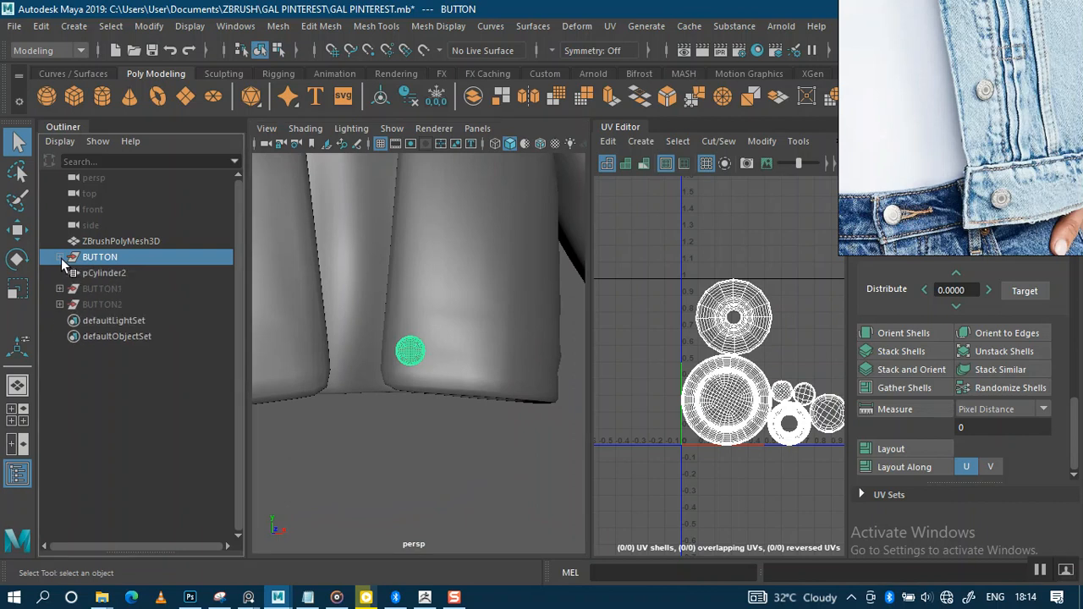
click(112, 274)
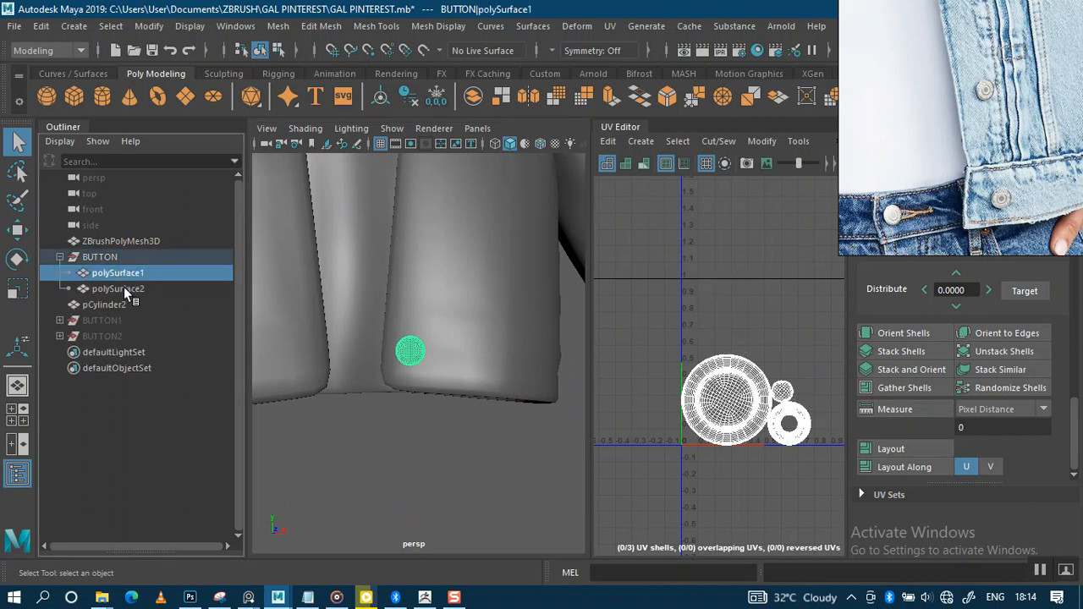
double_click(121, 275)
text(outer)
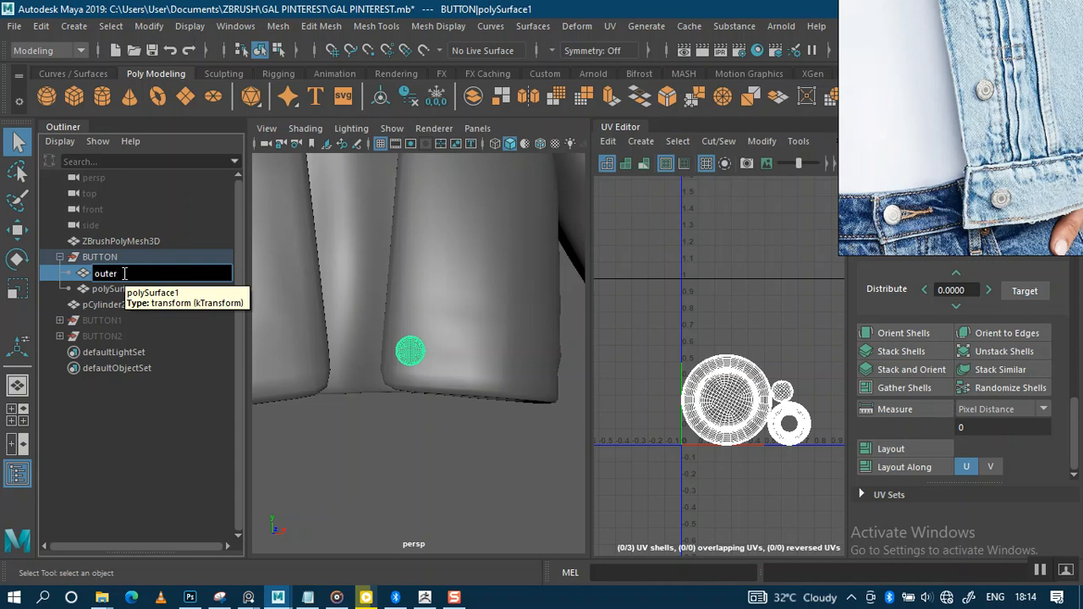
text( button)
key(Return)
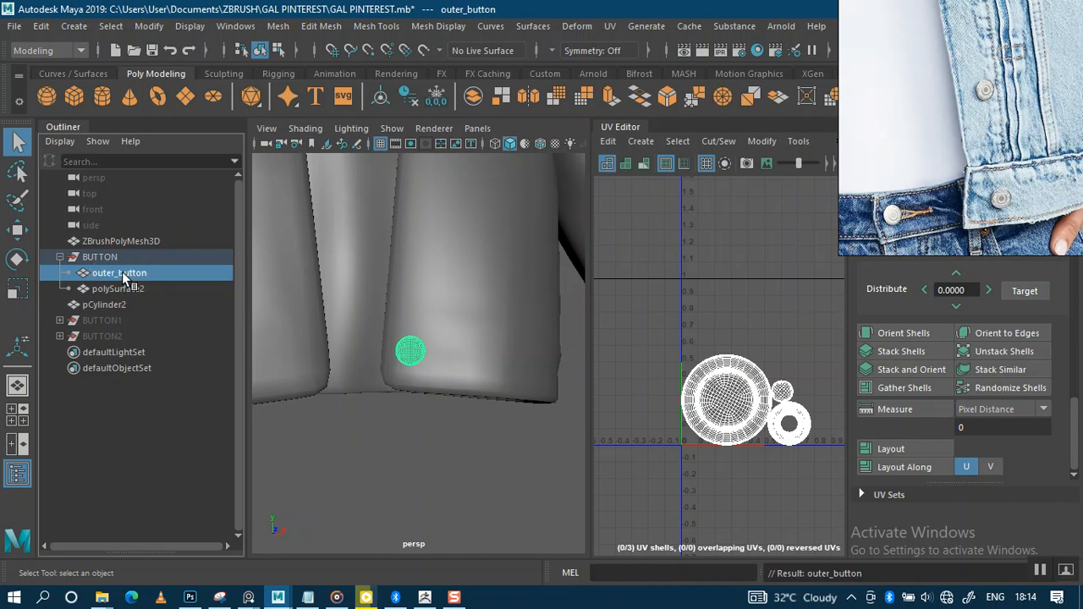
Rename the polySurface2 mesh in the BUTTON group as button_hinge
double_click(127, 290)
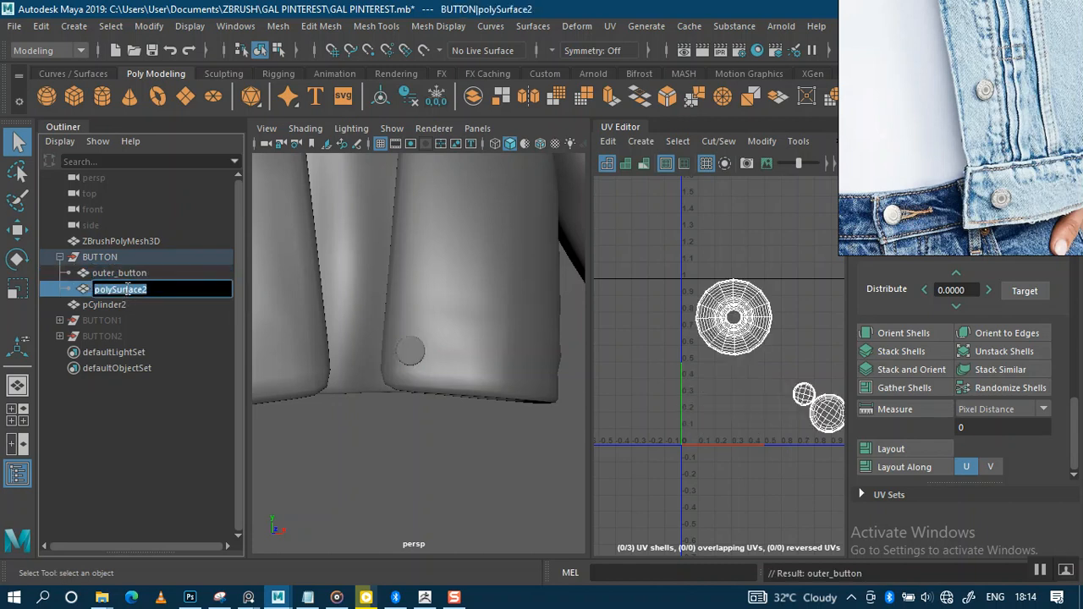
text(button_ring)
key(BackSpace)
text(e)
key(Return)
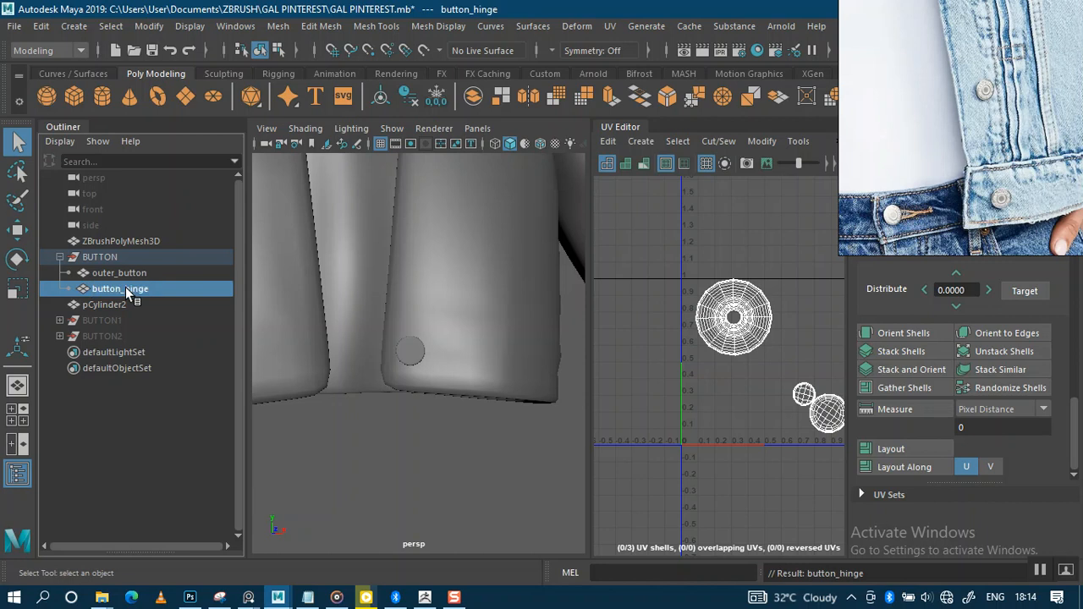
Select the BUTTON group and move the floating reference image to the opposite side, away from the UV tools
alt+drag(437, 409, 368, 386)
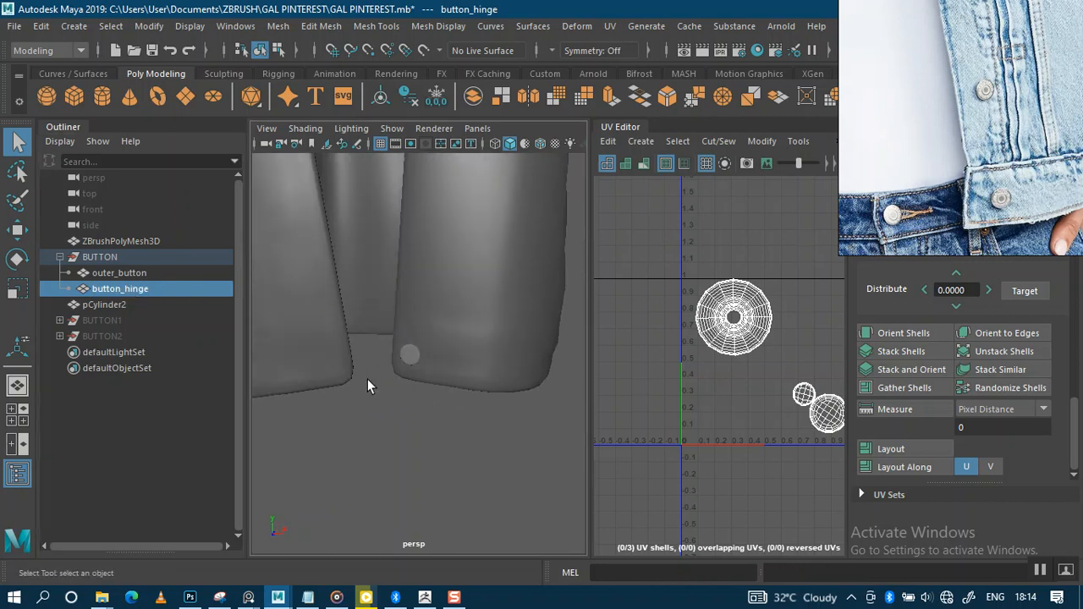
click(124, 262)
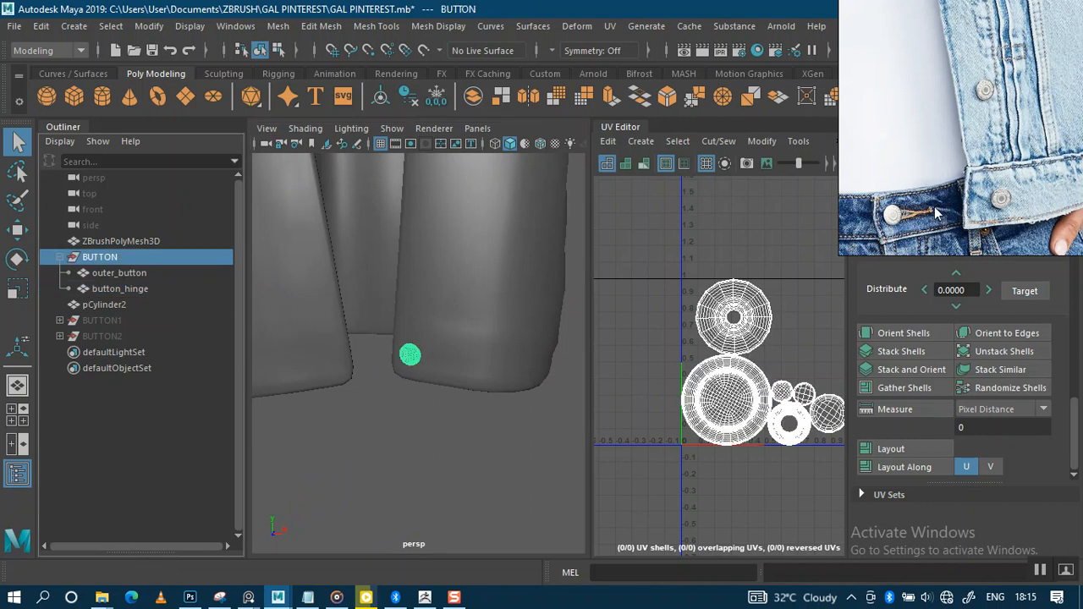
right_click(939, 156)
right_click(868, 123)
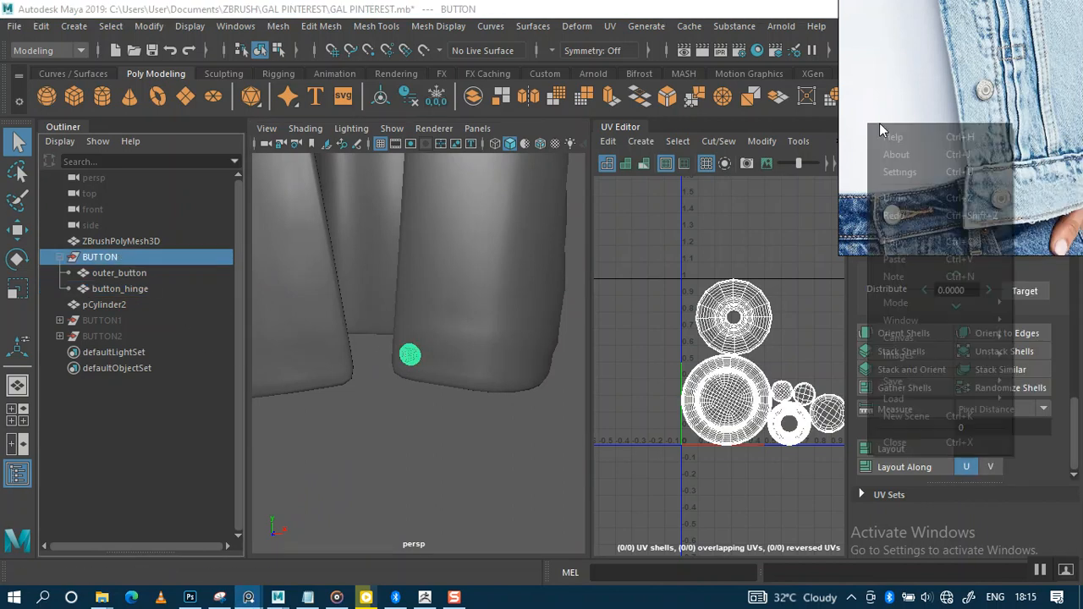
right_click(909, 94)
right_drag(909, 95, 50, 57)
Collapse the UV Editor and switch the workspace to Modeling - Standard
double_click(613, 128)
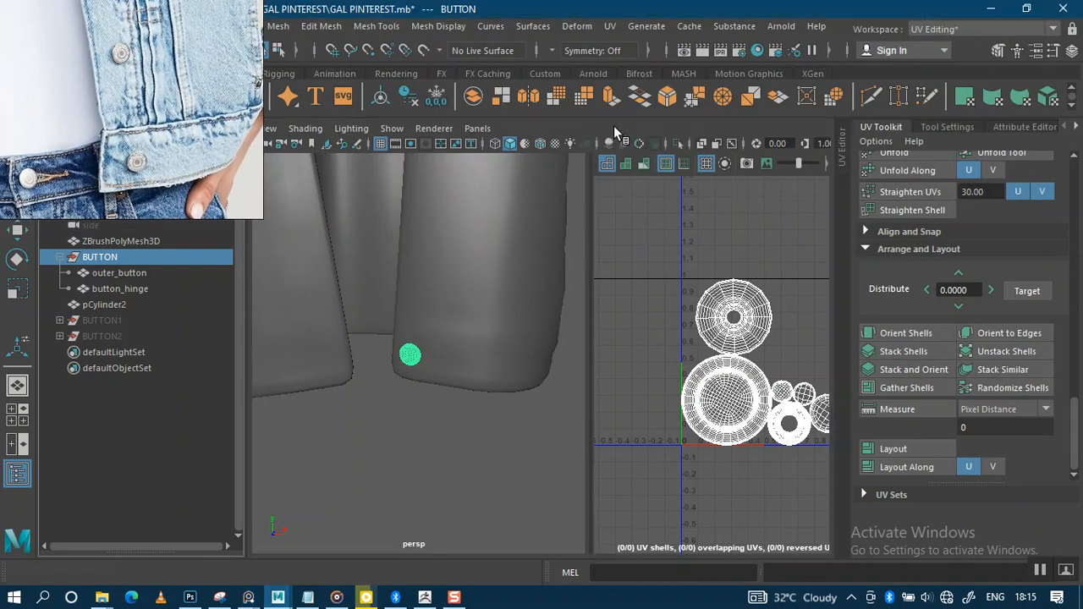
alt+right_drag(699, 330, 675, 244)
alt+middle_drag(674, 244, 679, 321)
alt+right_drag(680, 321, 688, 277)
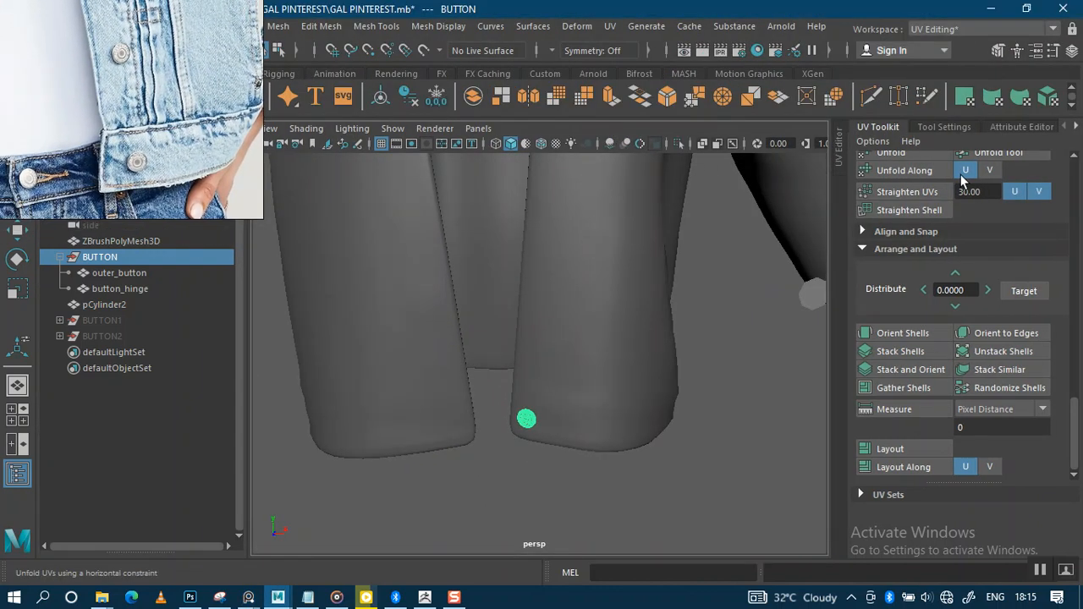
click(938, 32)
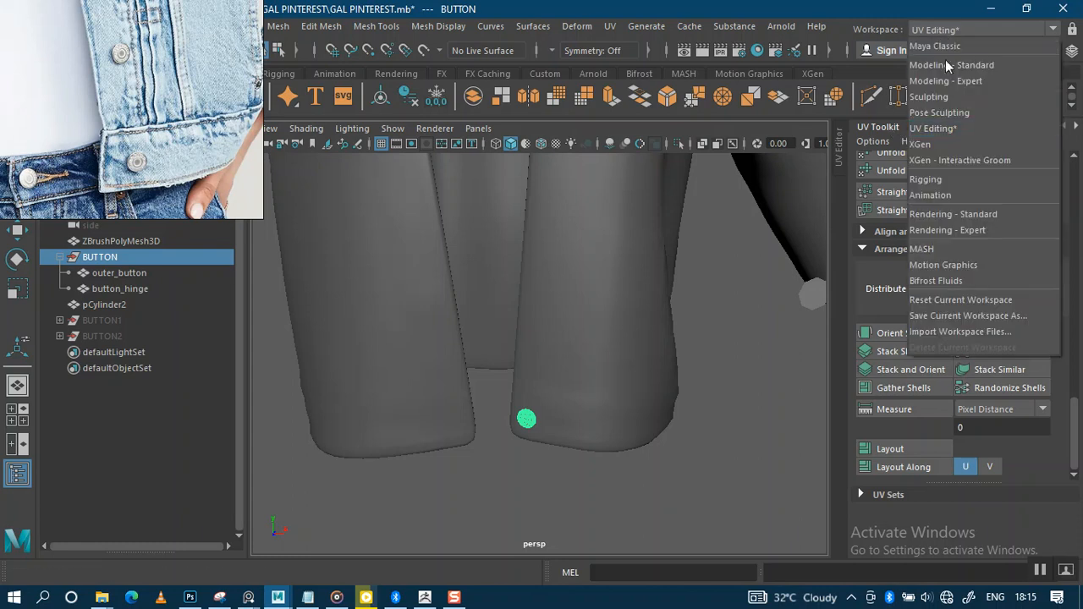
click(946, 66)
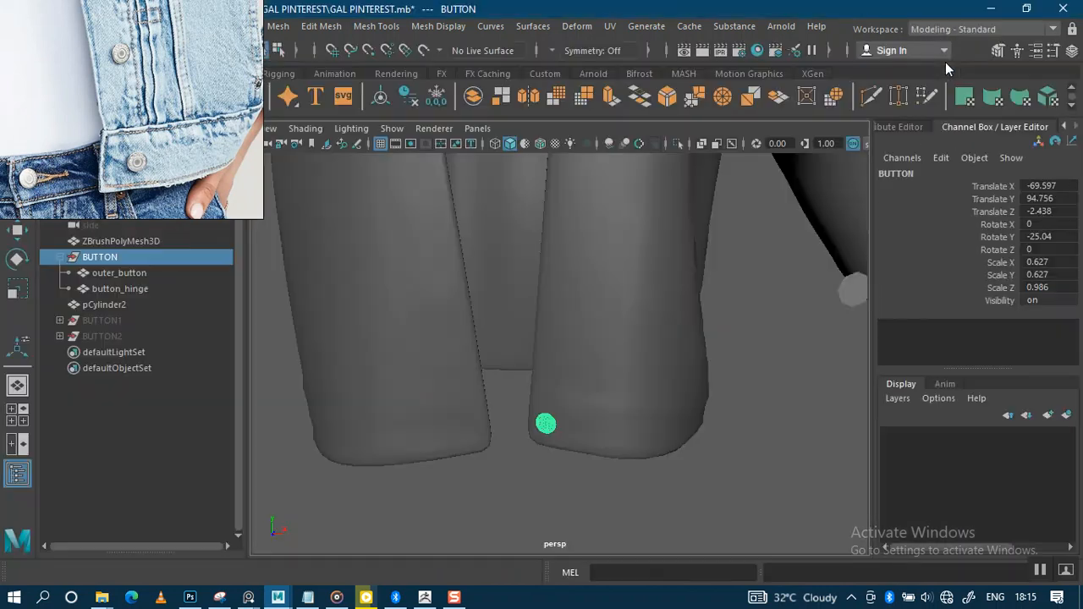
Delete the construction history of the outer_button mesh and lighten the color of its lambert1 material in the Attribute Editor
click(902, 127)
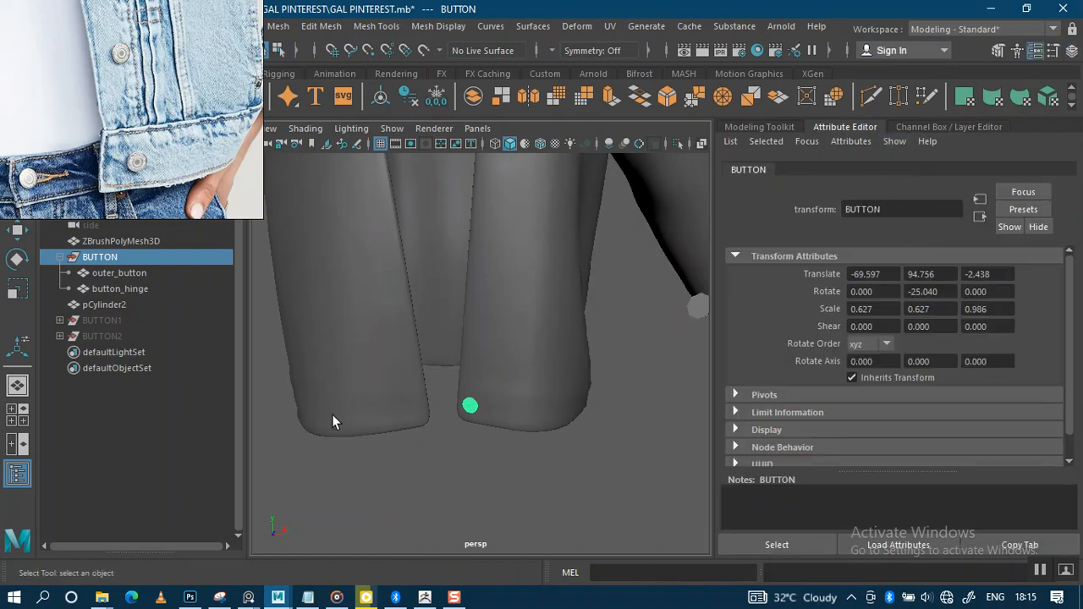
click(389, 494)
click(471, 406)
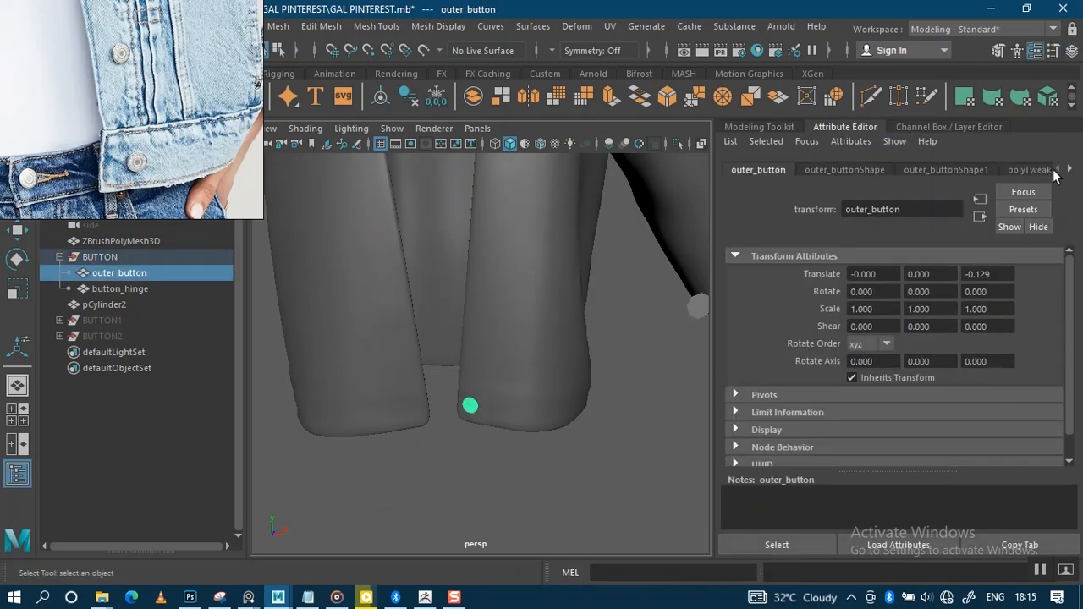
click(409, 97)
click(1026, 171)
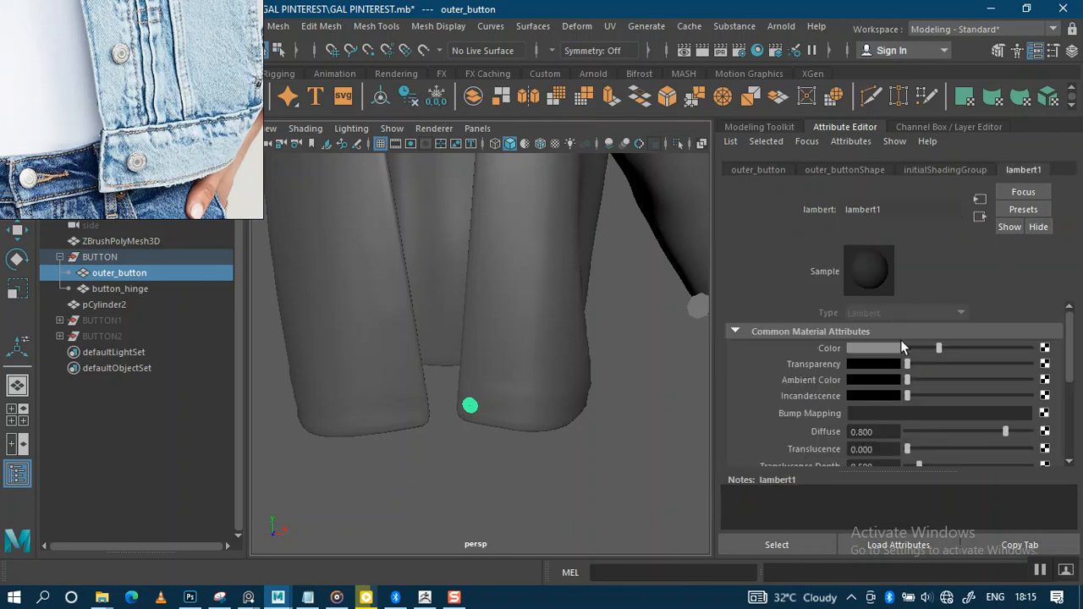
drag(938, 349, 971, 353)
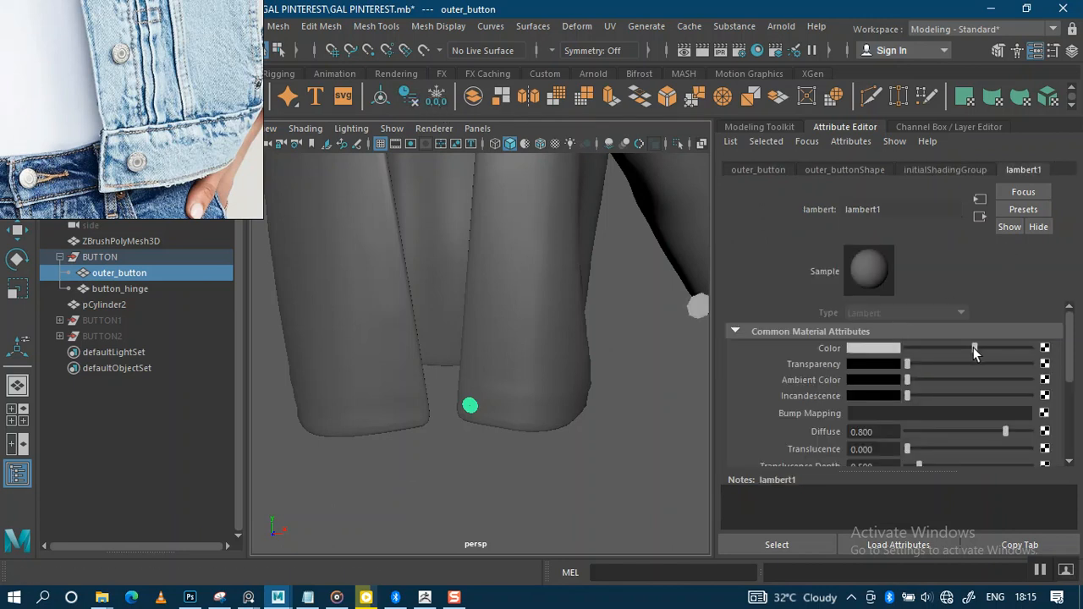
click(683, 404)
alt+drag(615, 405, 563, 388)
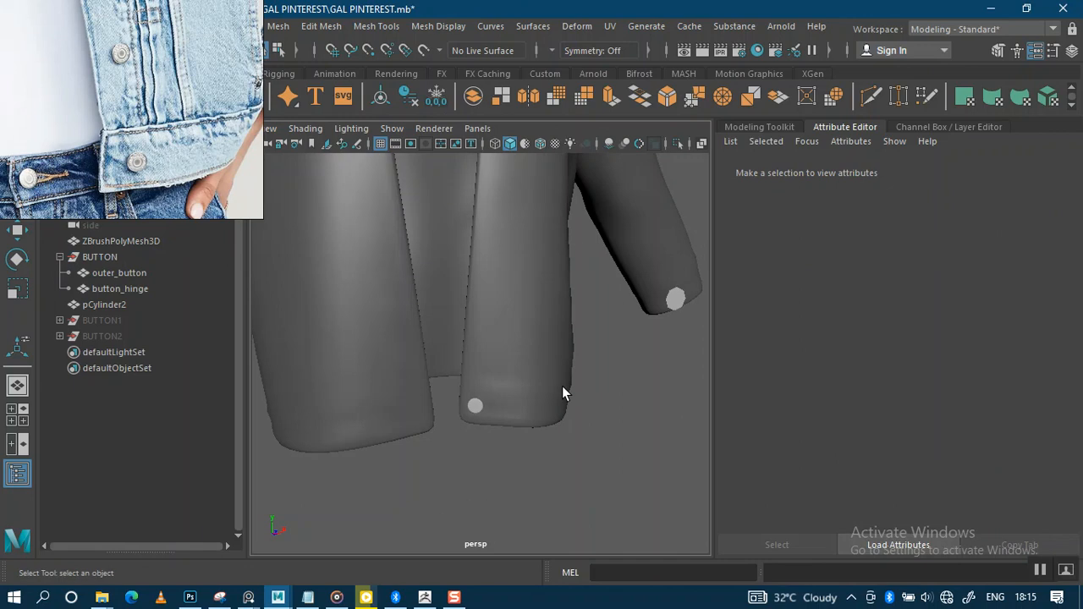
Duplicate the collapsed BUTTON group and place the copy directly above the original in the Outliner
click(104, 258)
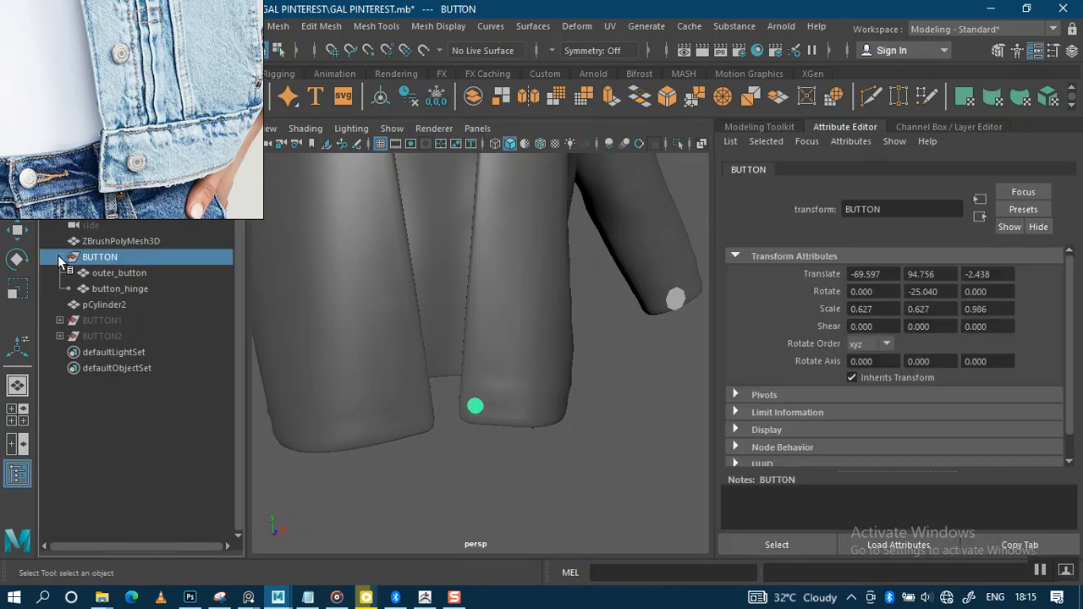
click(60, 259)
mouse_move(563, 409)
alt+mouse_down()
mouse_move(505, 303)
mouse_move(547, 423)
mouse_move(589, 409)
mouse_move(560, 424)
alt+mouse_up()
mouse_move(569, 373)
alt+right_down()
mouse_move(571, 338)
mouse_move(558, 373)
alt+right_up()
alt+drag(559, 373, 543, 405)
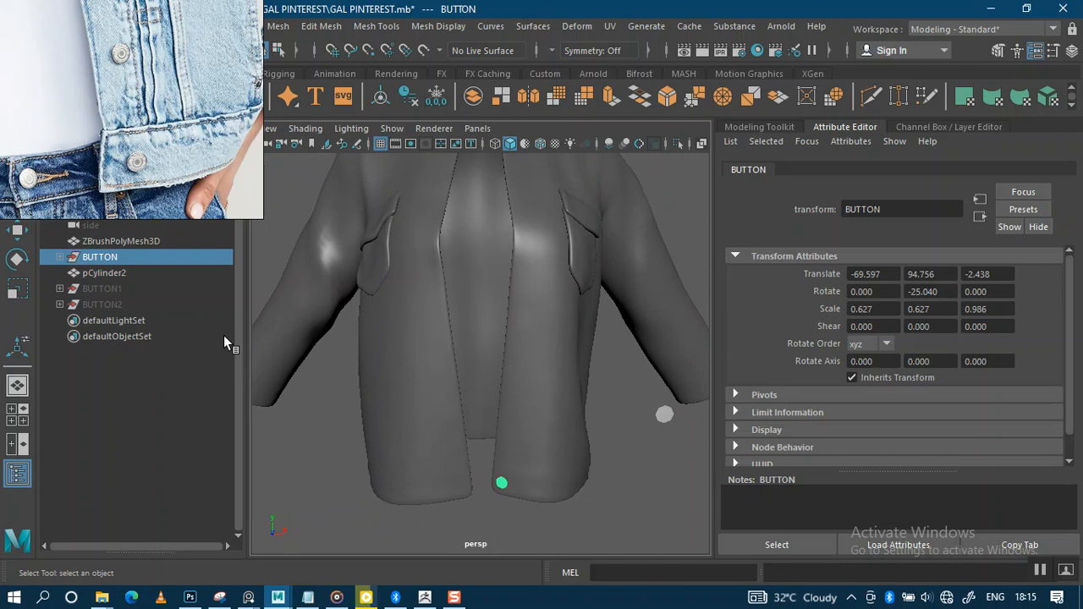
key(ctrl+d)
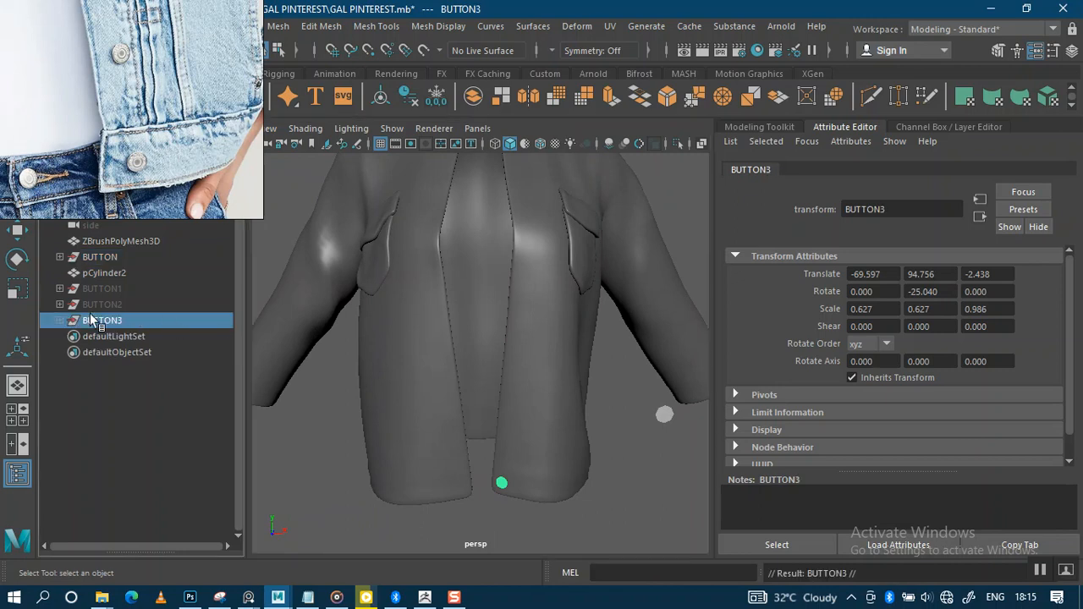
middle_drag(70, 320, 88, 275)
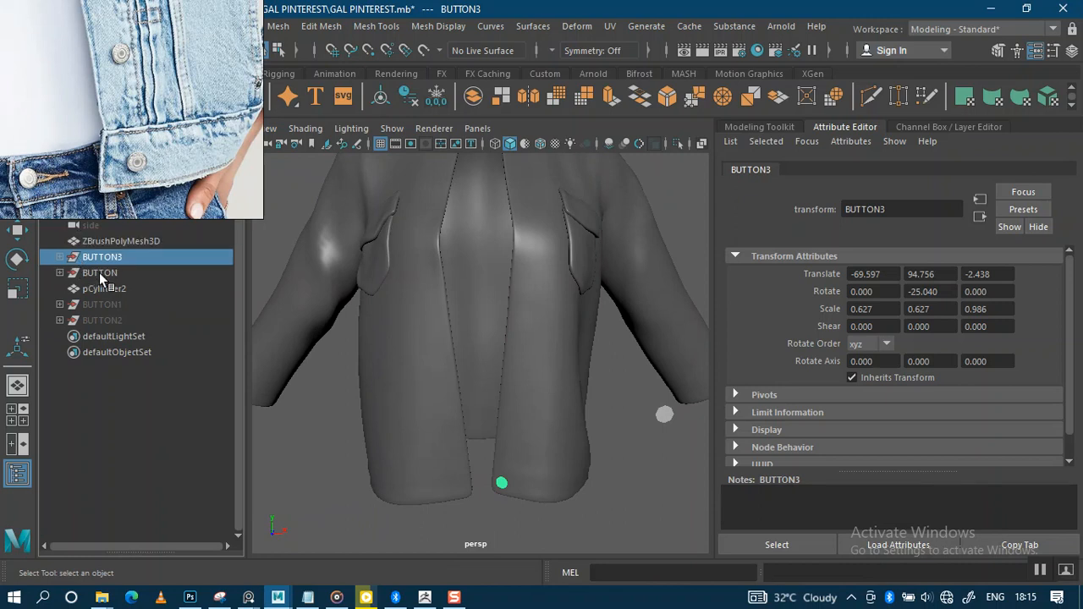
Group BUTTON3 and BUTTON together and name the new group buttons
ctrl+click(100, 274)
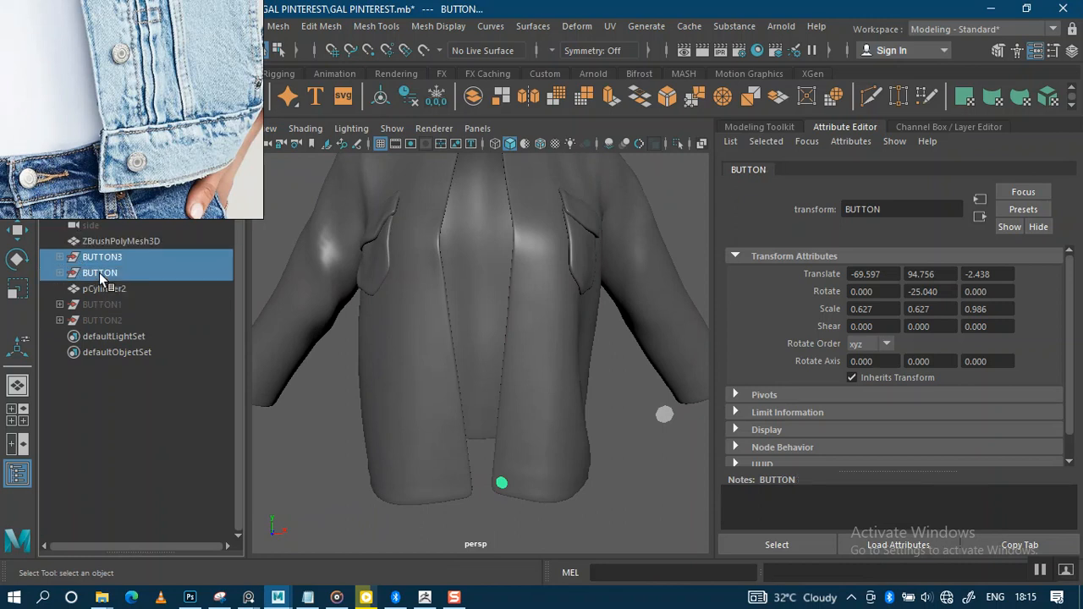
key(ctrl+g)
double_click(108, 305)
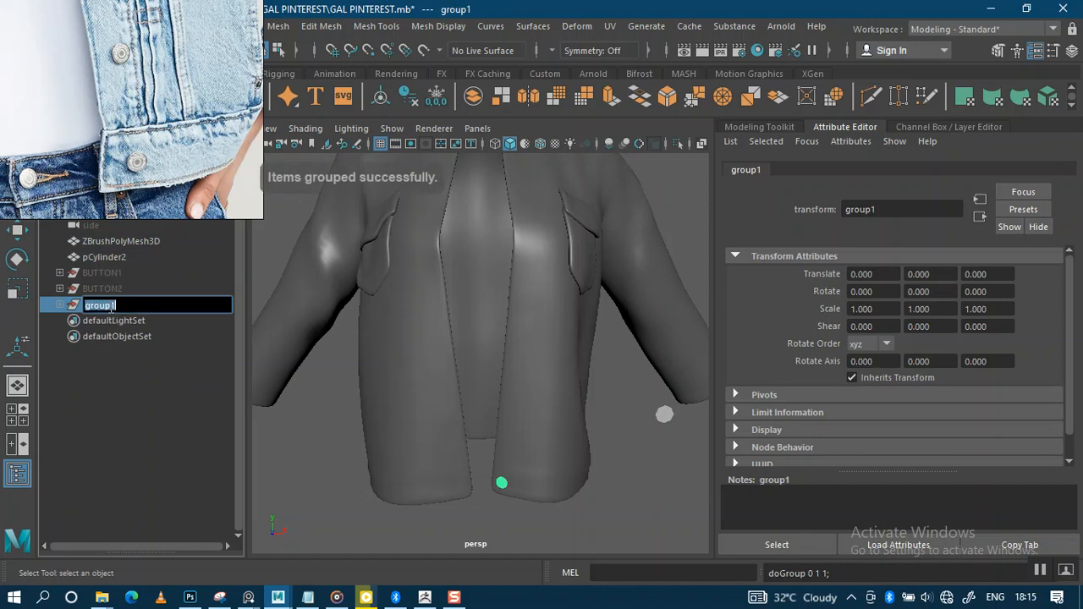
text(buttons)
key(Return)
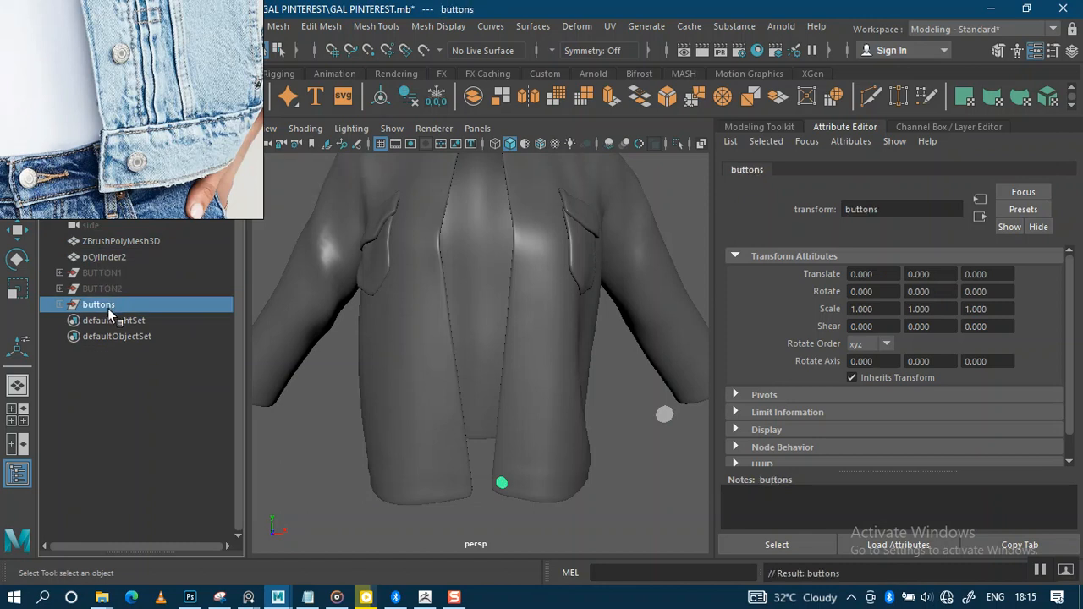
Rename the buttons group in capitals as BUTTONS
double_click(105, 307)
key(Caps_Lock)
text(BUTTONS)
key(Return)
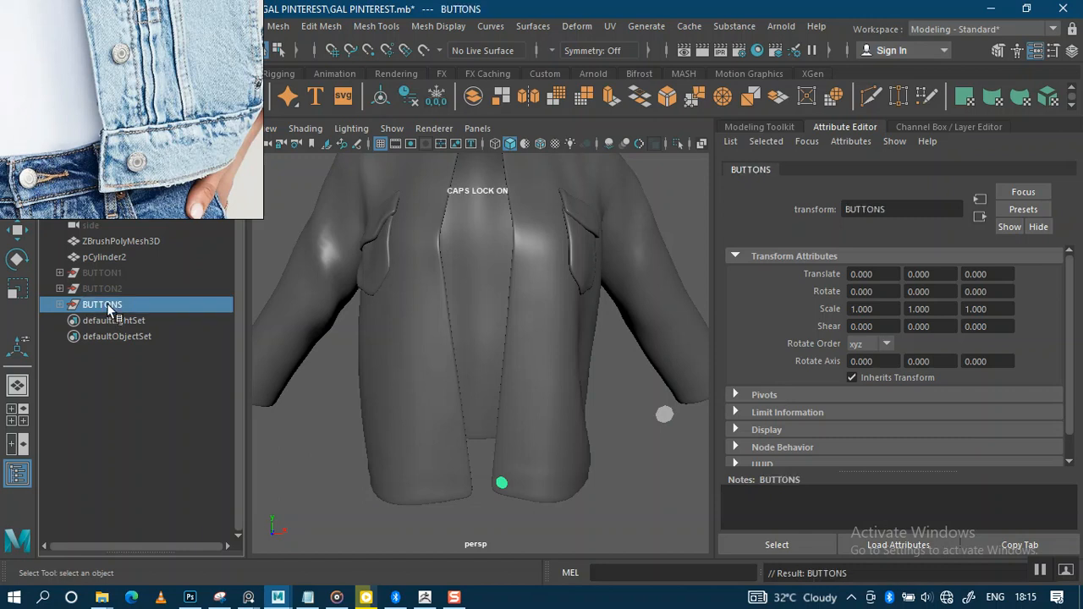
Select BUTTON3 inside the BUTTONS group with the Move tool and show it against the jacket in the front view
click(60, 305)
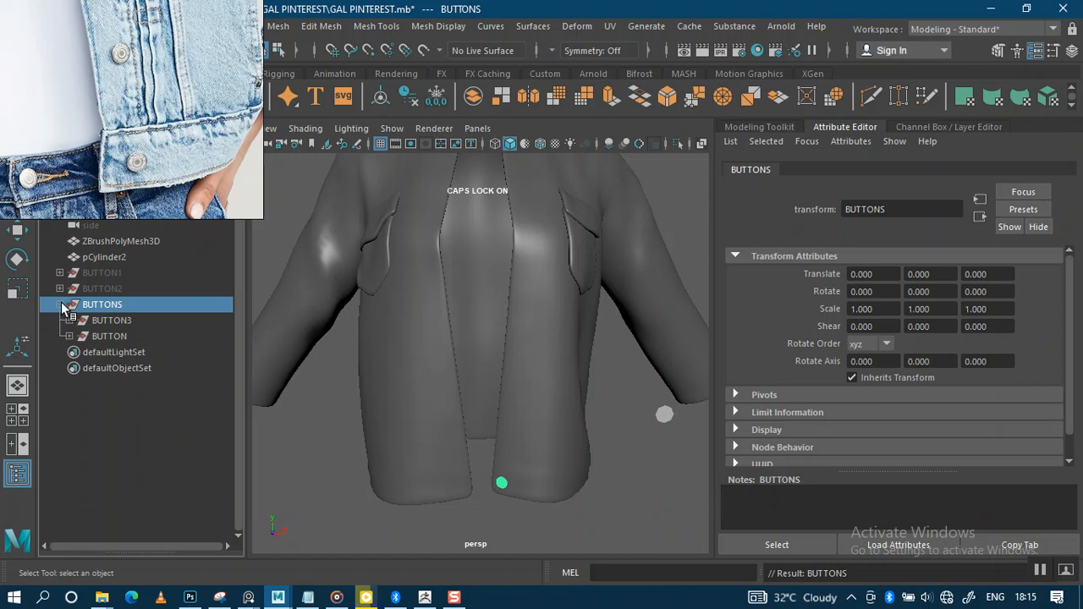
click(101, 321)
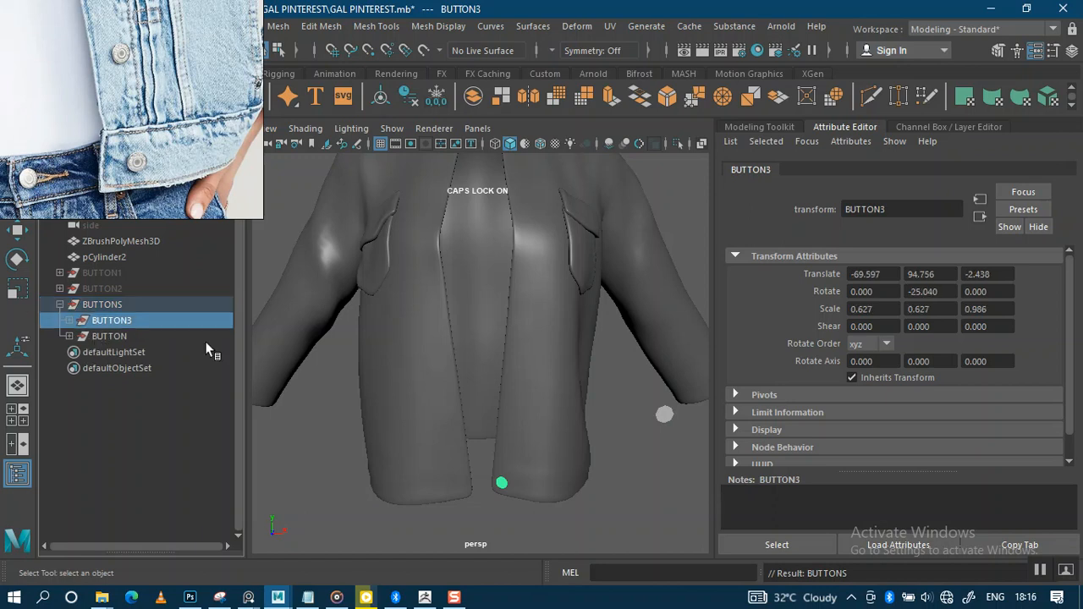
key(w)
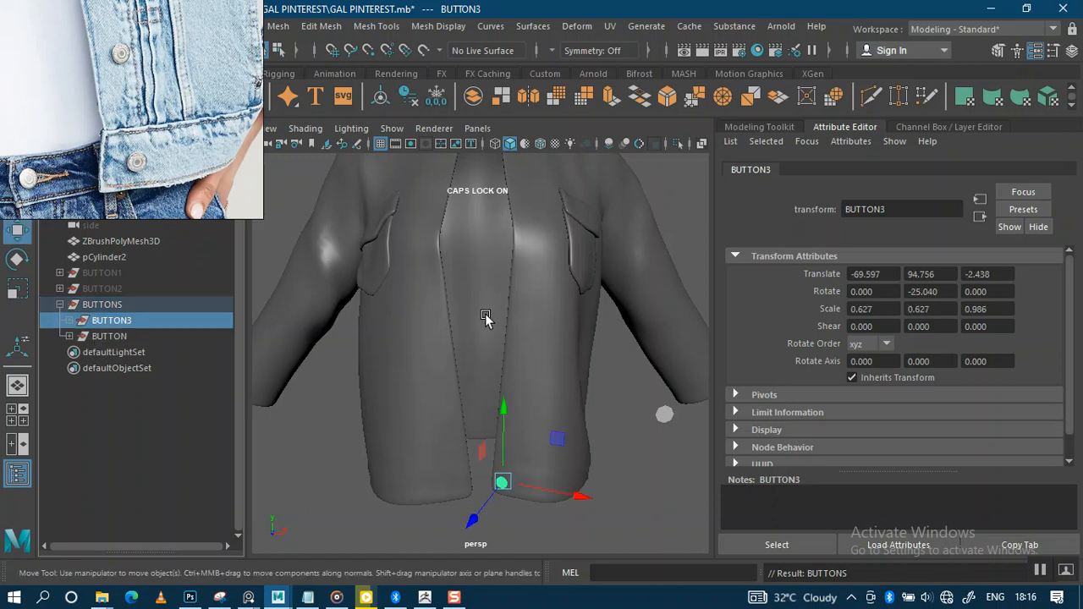
scroll(539, 406, up, 5)
alt+middle_drag(539, 406, 500, 223)
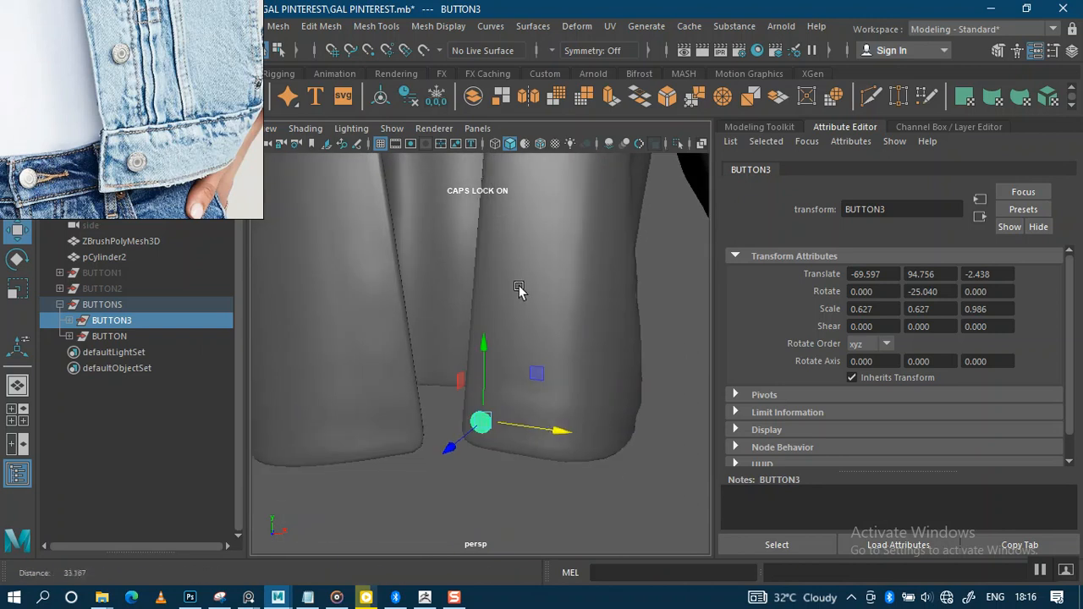
scroll(530, 327, up, 3)
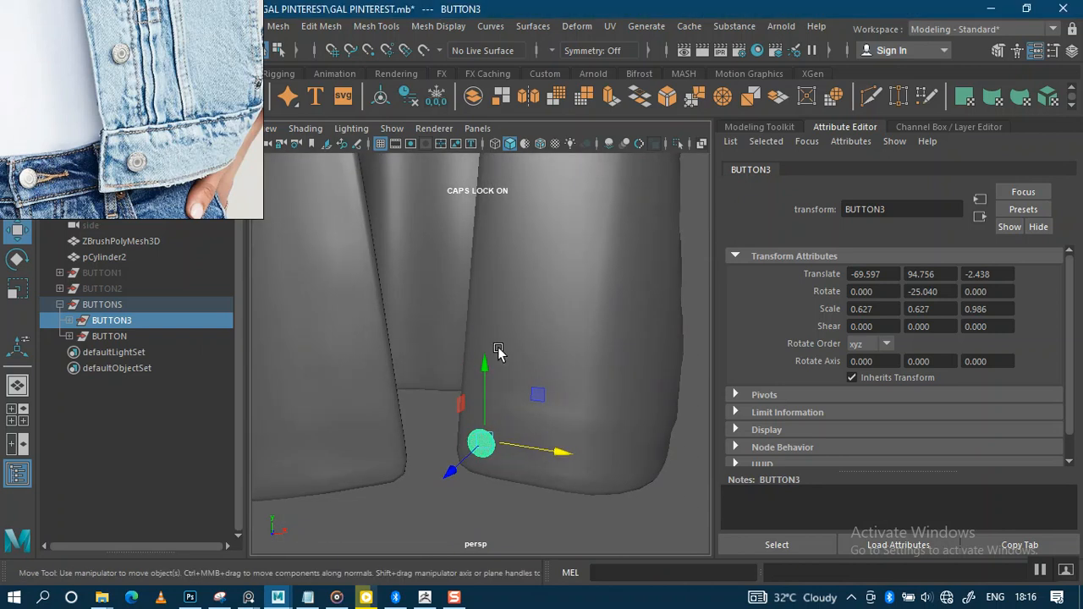
key(space)
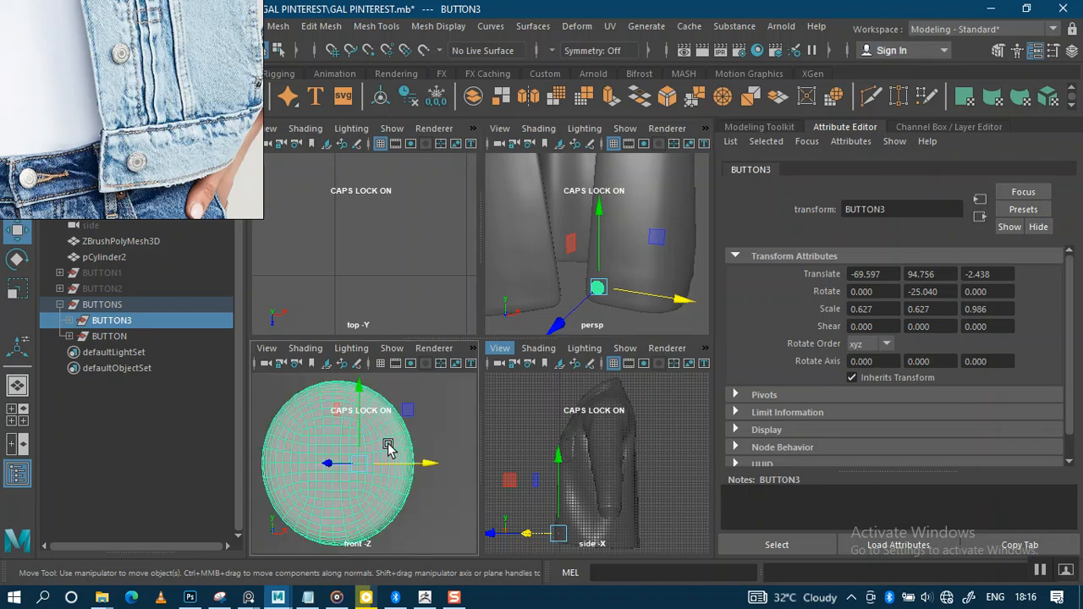
scroll(411, 457, down, 5)
key(space)
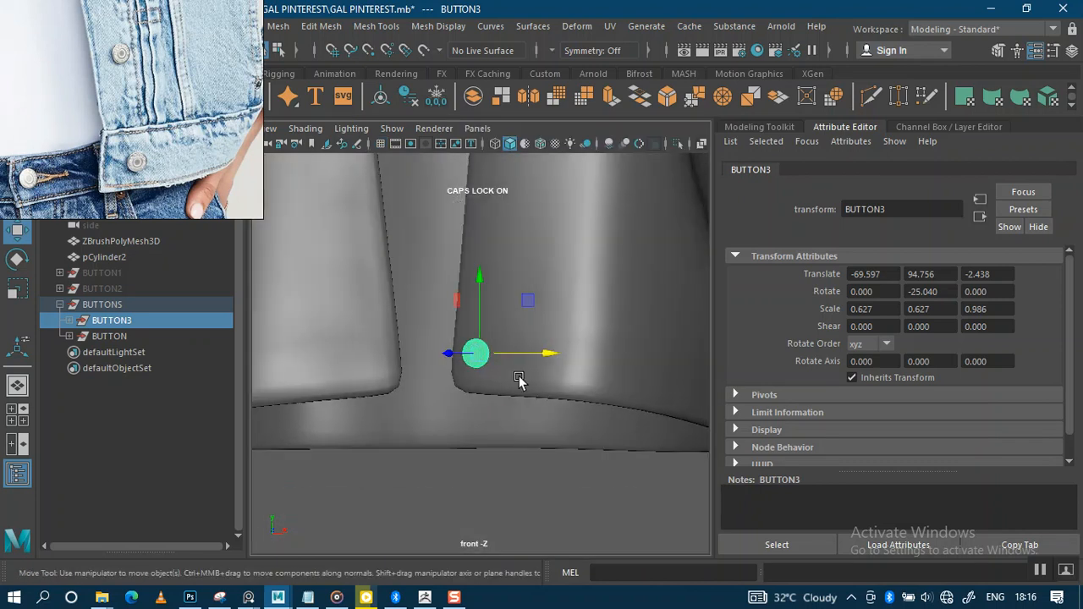
scroll(552, 285, down, 2)
alt+middle_drag(563, 178, 589, 394)
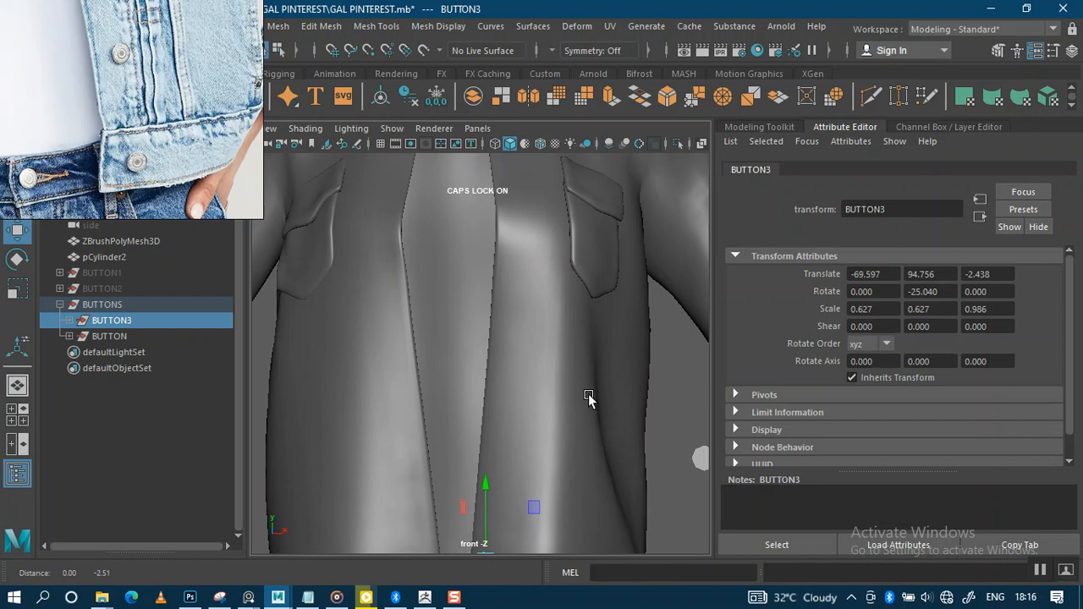
alt+middle_drag(525, 512, 542, 407)
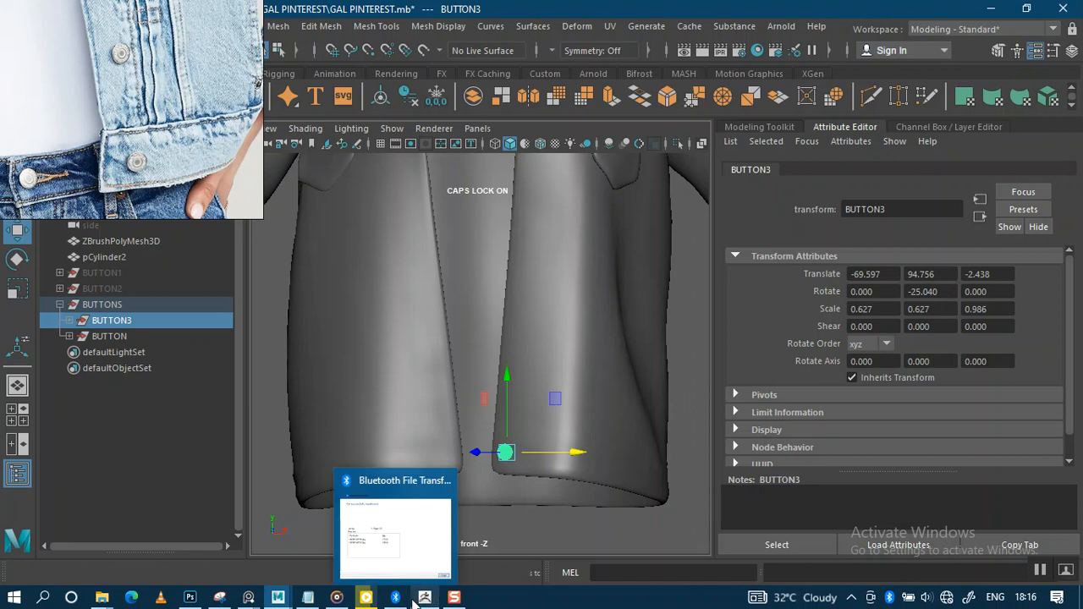
Switch to ZBrush, examine the buttonhole placement along the front of JACKET_LOW at subdivision level 5, and return to Maya
click(428, 555)
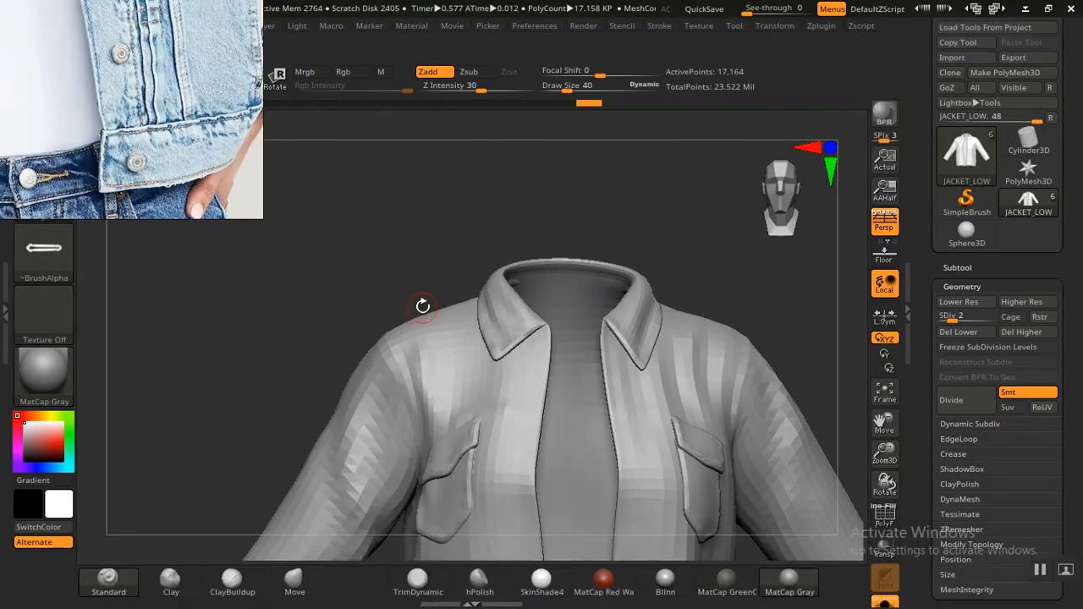
alt+drag(401, 242, 385, 185)
key(d)
key(d)
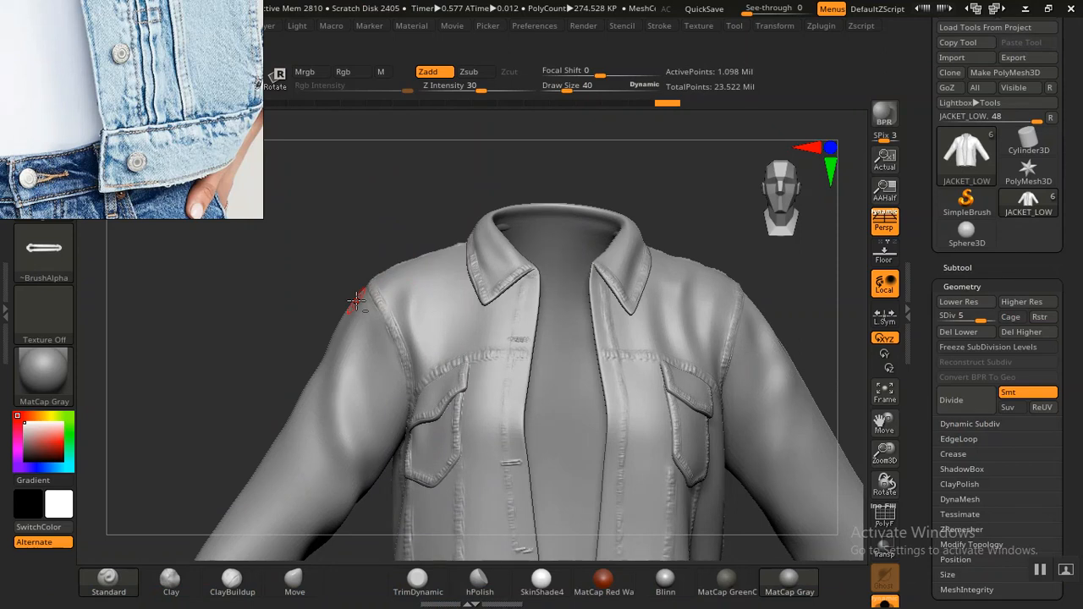
alt+drag(380, 240, 361, 200)
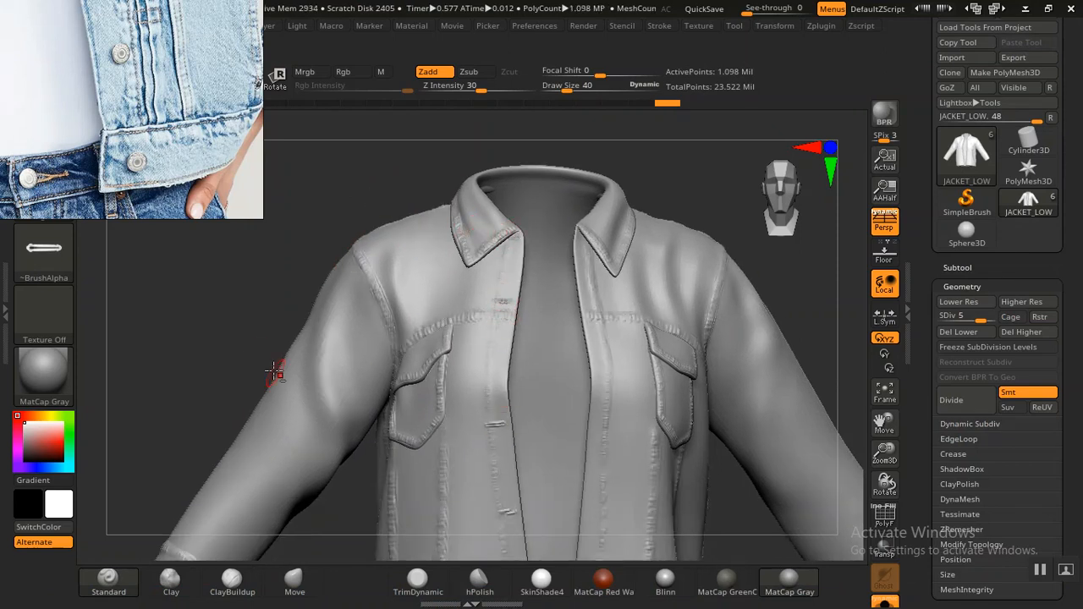
alt+drag(198, 308, 207, 151)
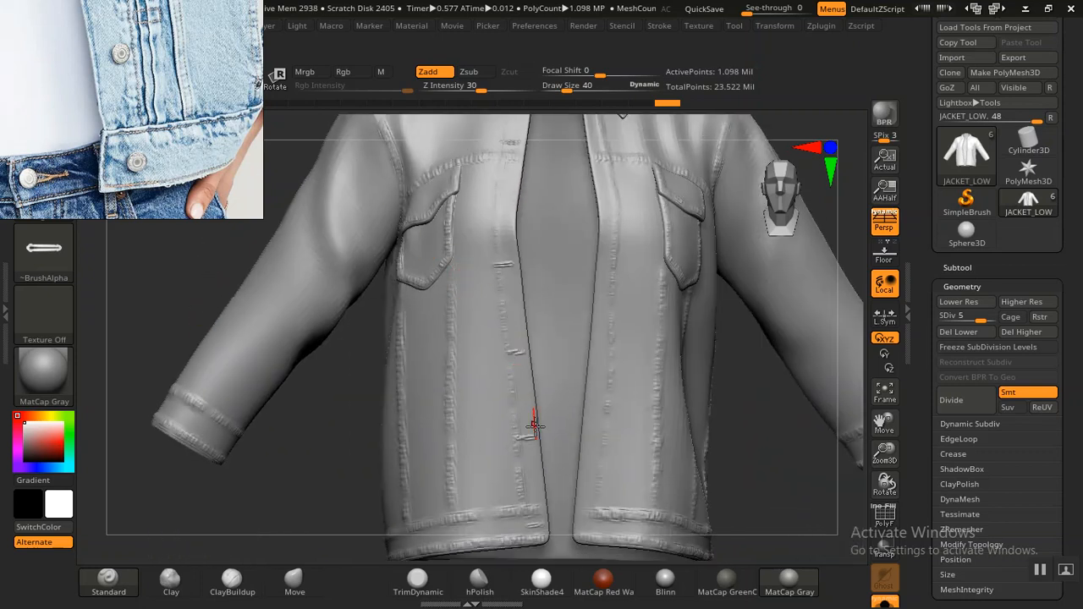
drag(147, 305, 161, 387)
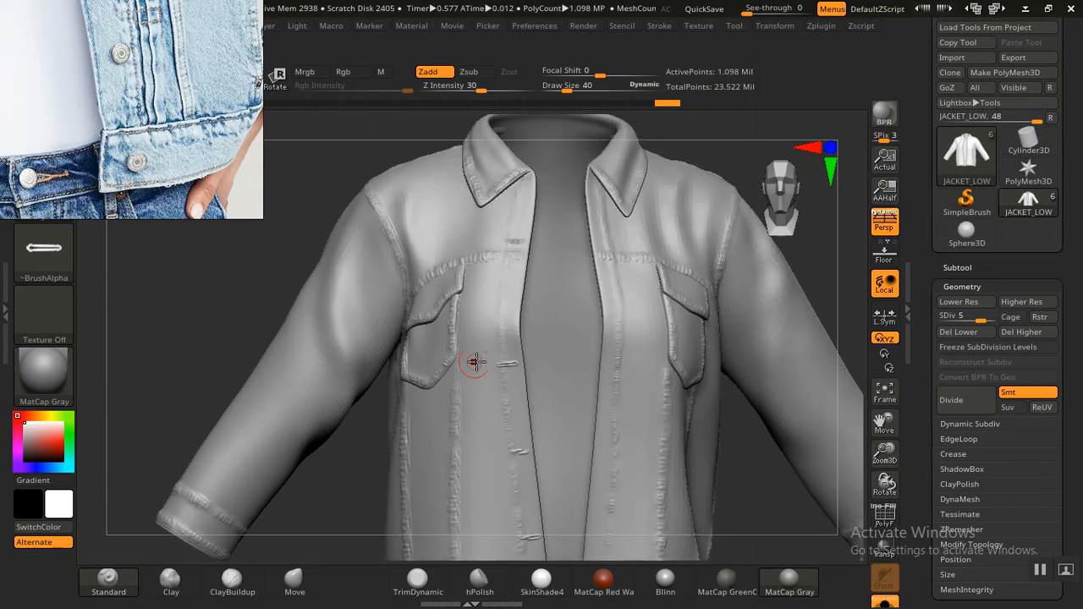
click(1025, 8)
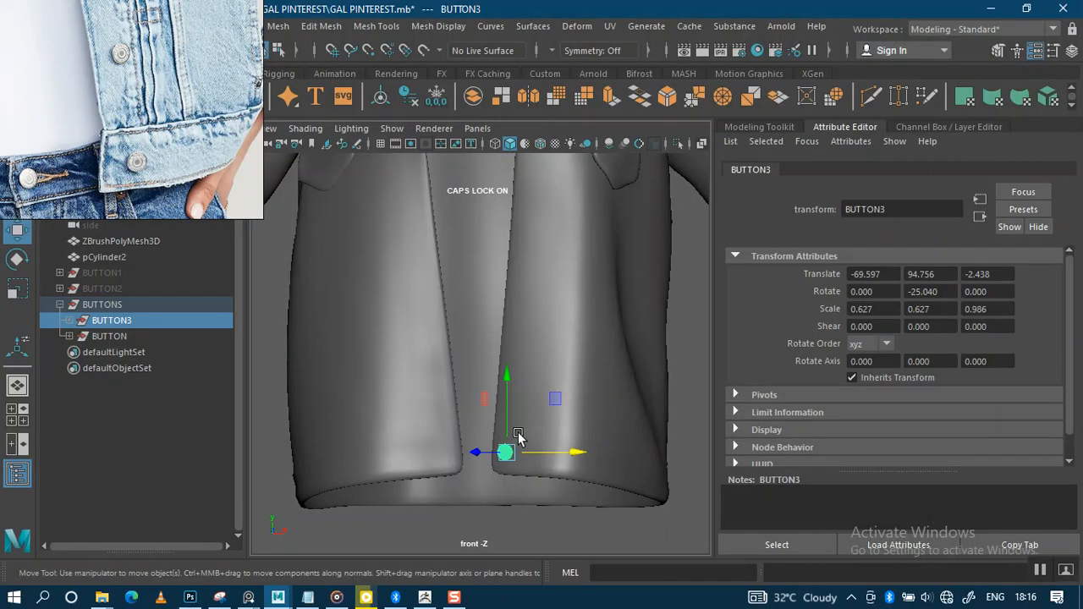
Raise BUTTON3 along the jacket's front edge to a Y translation of about 106.3 in the front view
scroll(436, 421, down, 5)
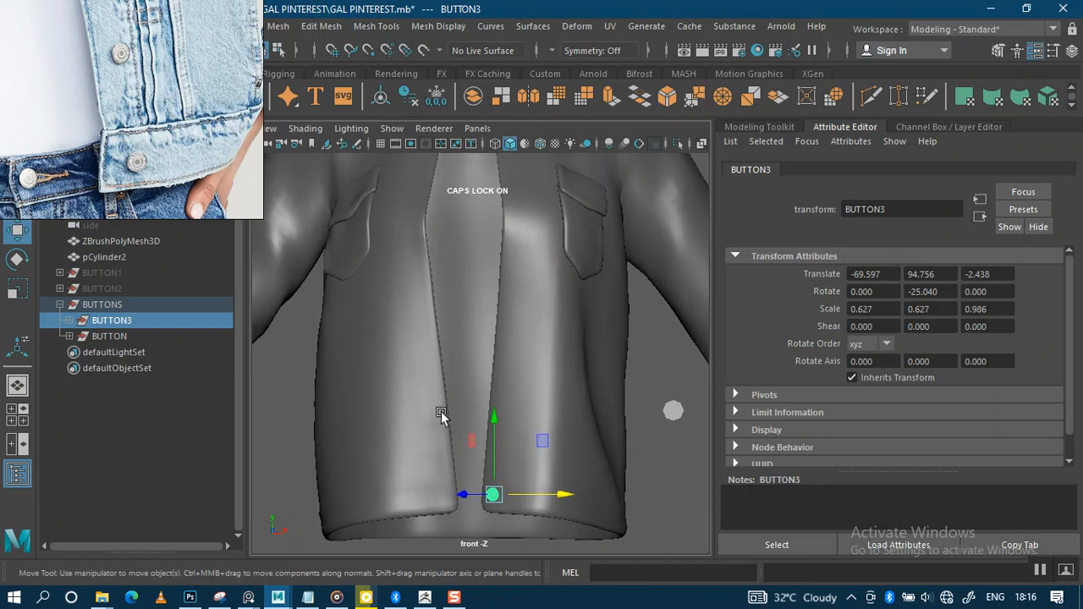
drag(500, 412, 498, 318)
scroll(550, 423, up, 1)
scroll(550, 425, up, 1)
drag(566, 407, 572, 405)
scroll(564, 394, up, 2)
alt+drag(500, 341, 589, 386)
scroll(556, 307, down, 4)
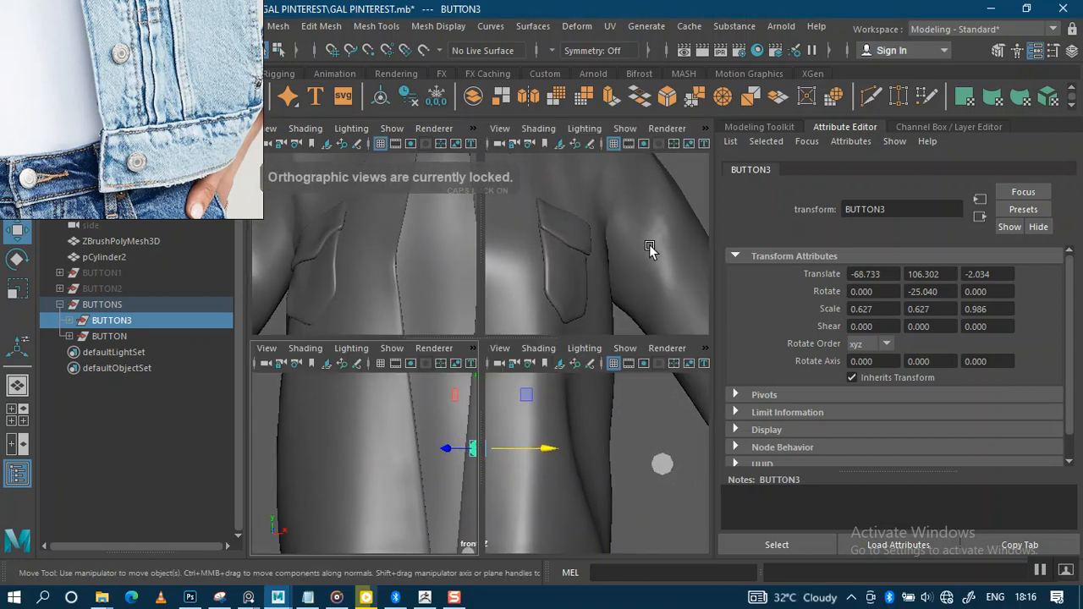
In the perspective view, seat BUTTON3 into the jacket front at about X -68.5 and Z -2.54
key(space)
key(f)
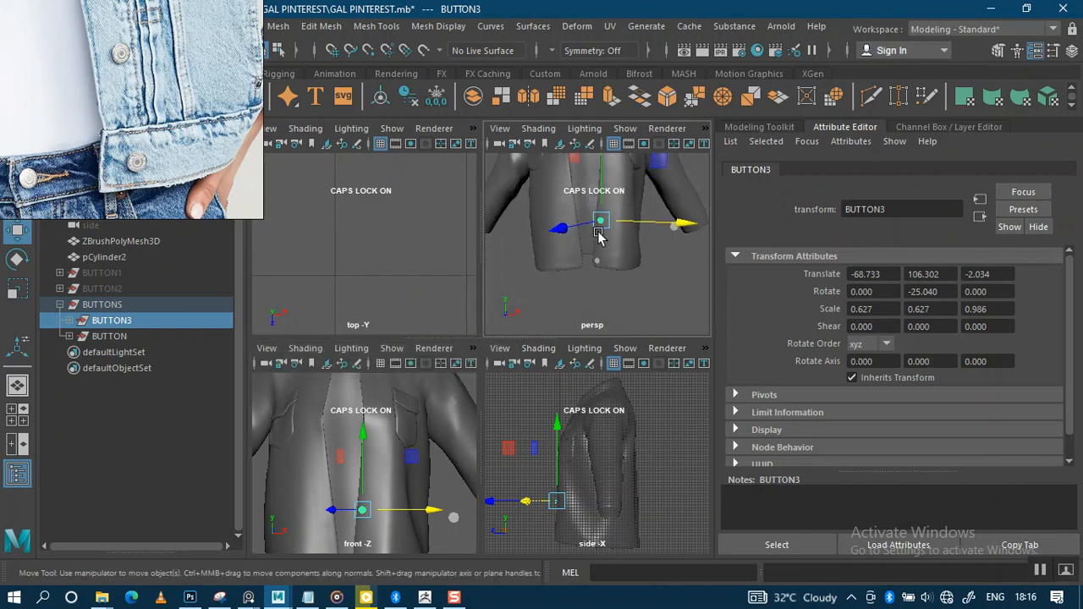
key(space)
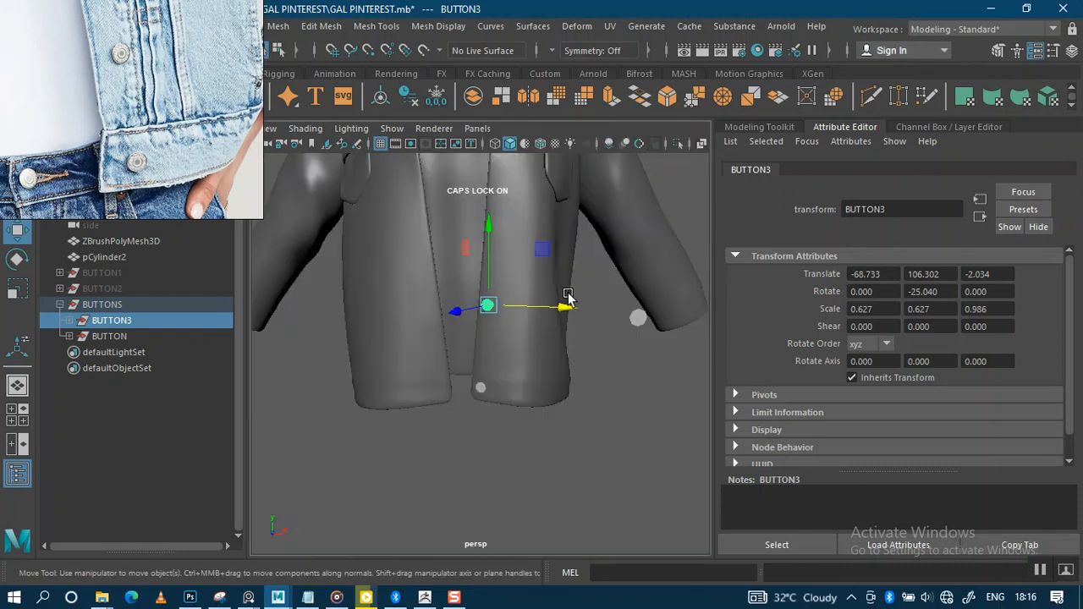
alt+middle_drag(566, 283, 578, 348)
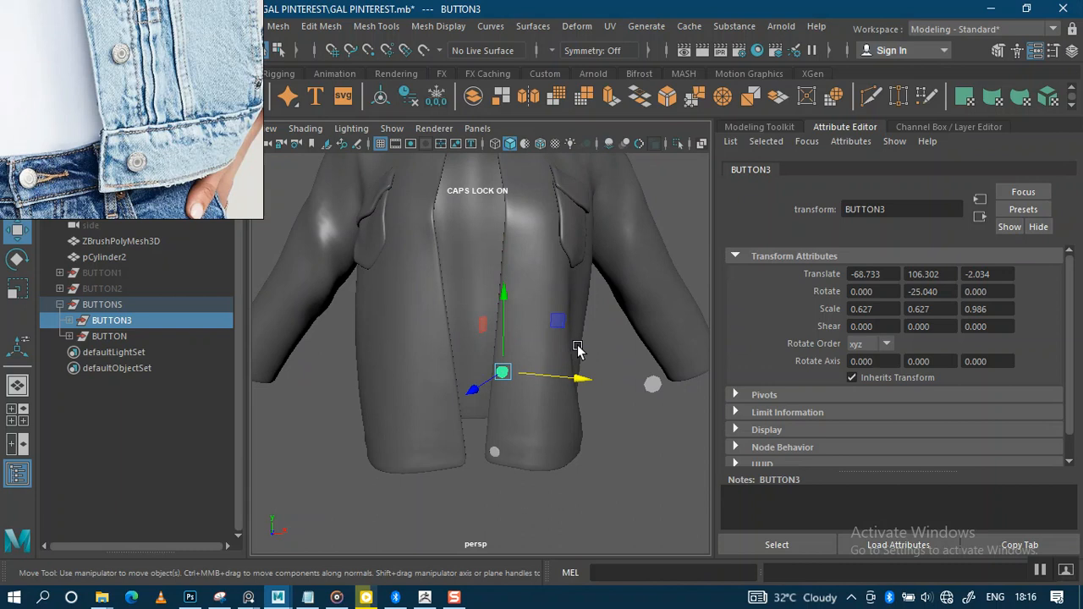
scroll(512, 353, up, 6)
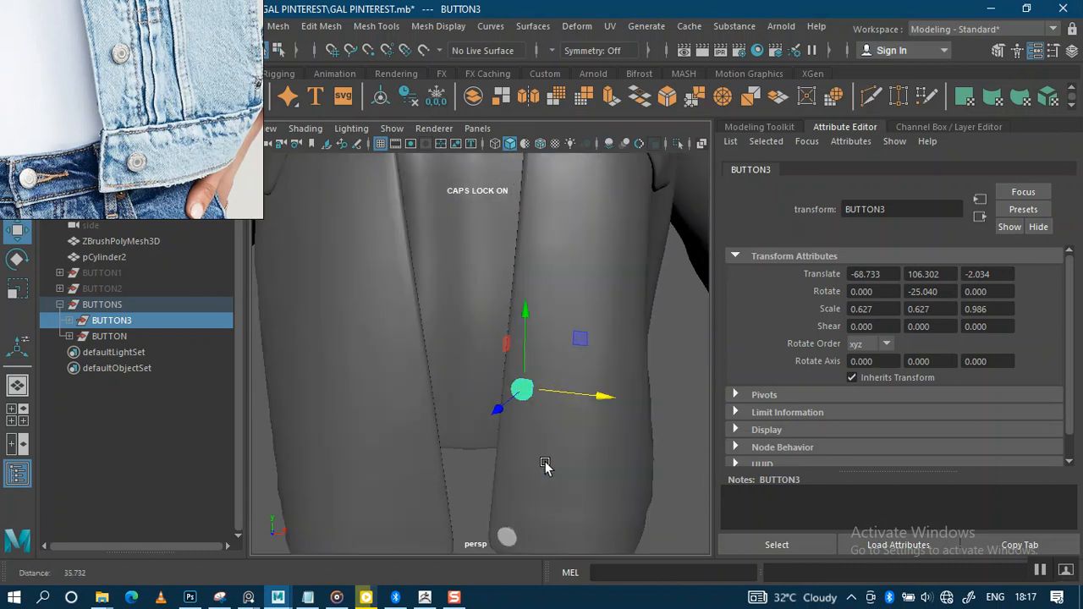
alt+drag(577, 391, 477, 349)
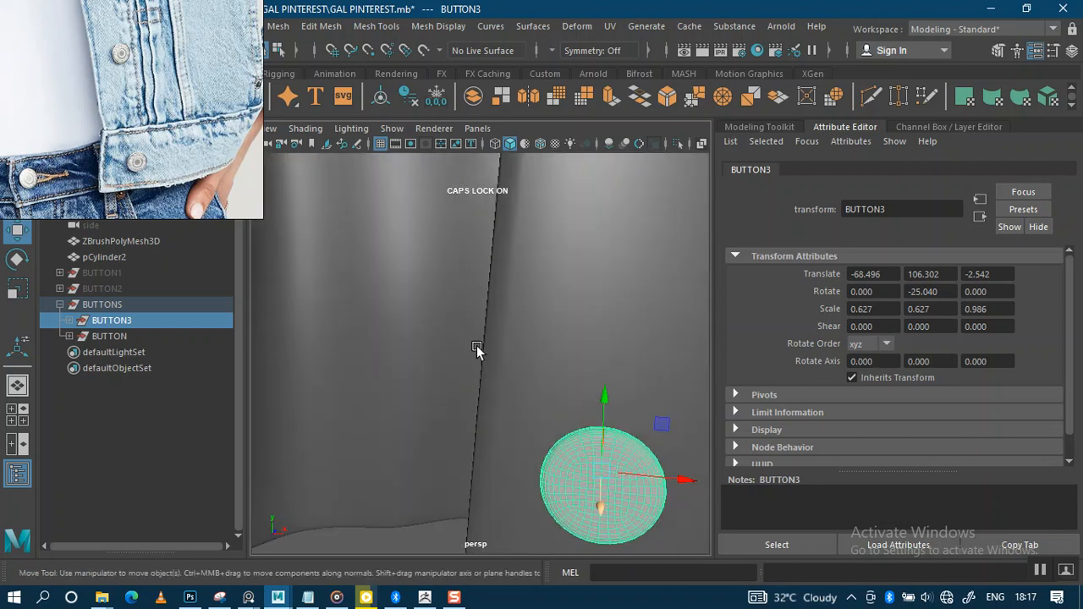
scroll(479, 347, down, 10)
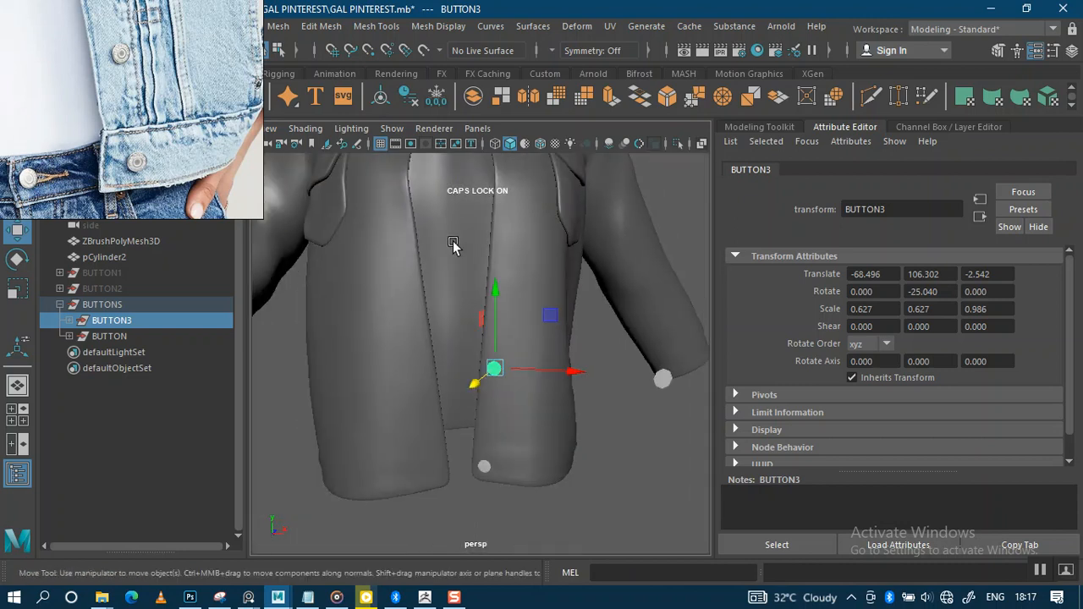
Duplicate BUTTON3 and move the copy up the front edge to a Y translation of about 116.98
click(124, 325)
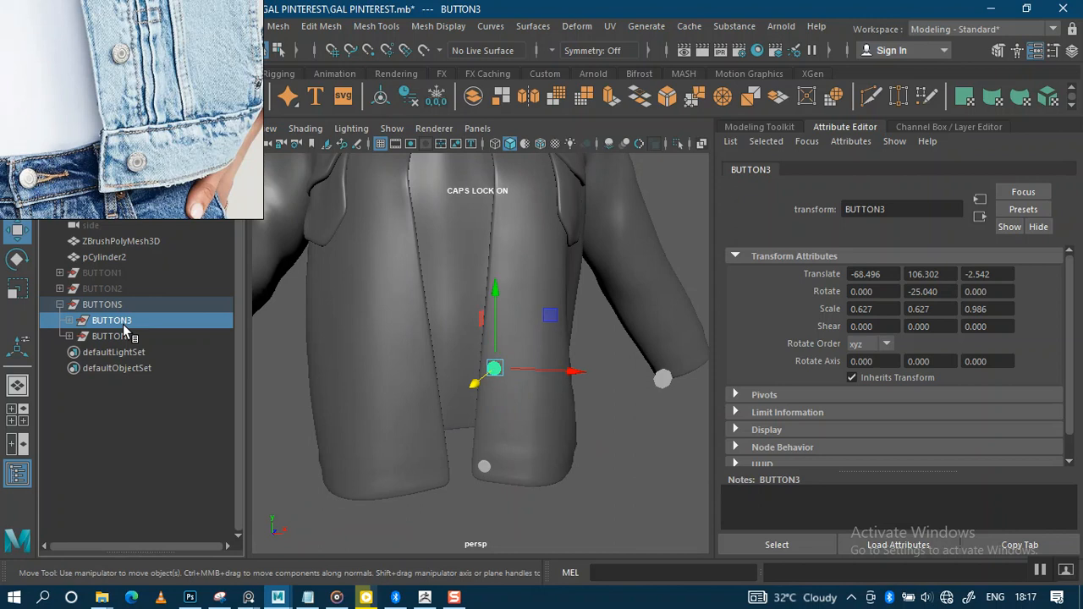
key(ctrl+d)
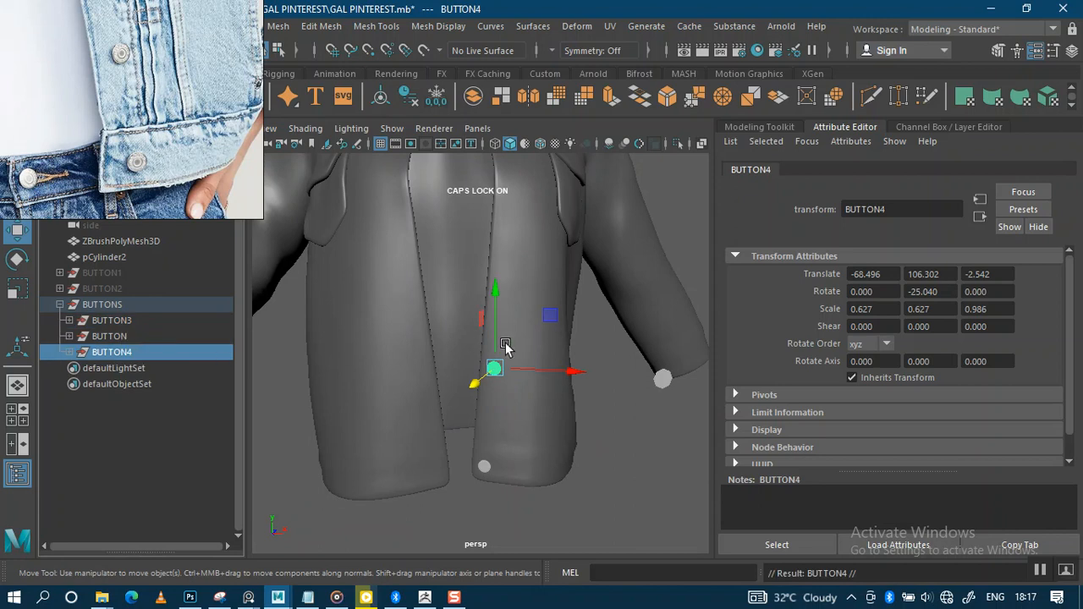
drag(499, 319, 572, 326)
drag(504, 280, 505, 264)
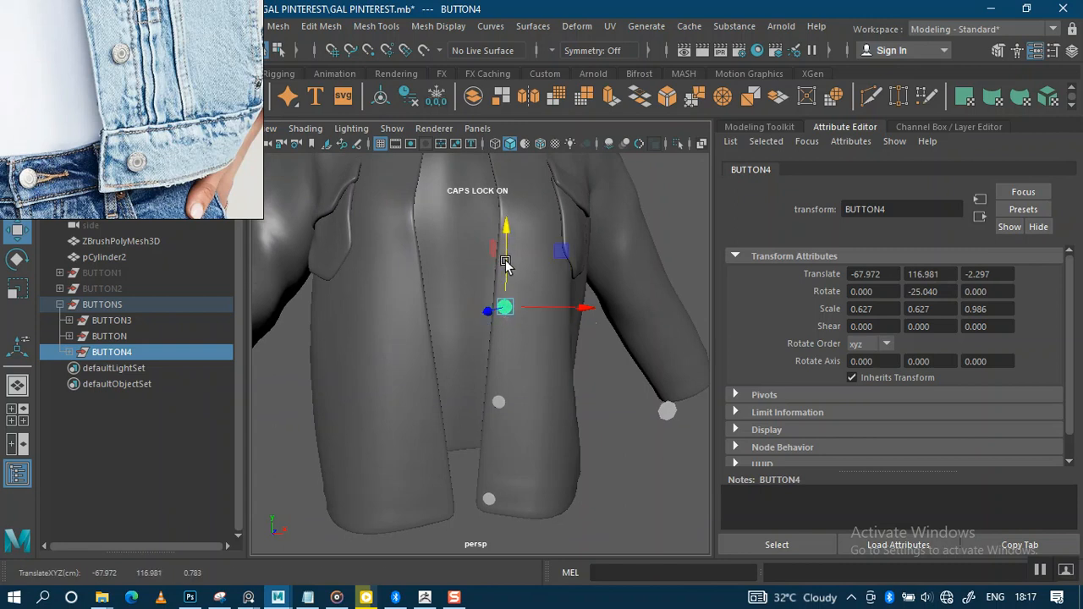
Rotate BUTTON4 to about -15.7° around Y to follow the jacket surface, and return to the Move tool
alt+drag(520, 336, 495, 363)
key(f)
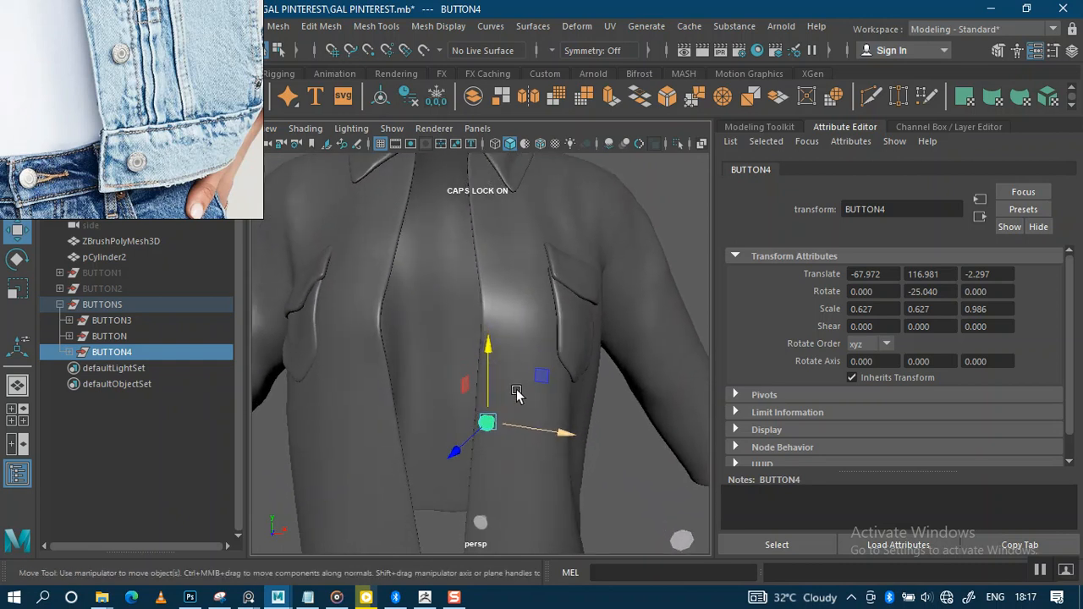
alt+drag(495, 356, 602, 361)
key(e)
drag(483, 380, 560, 336)
key(w)
Duplicate BUTTON4 and raise the copy to a Y translation of about 126.72, level with the chest pocket
key(ctrl+d)
alt+drag(513, 303, 504, 182)
alt+drag(526, 268, 479, 291)
scroll(535, 383, up, 1)
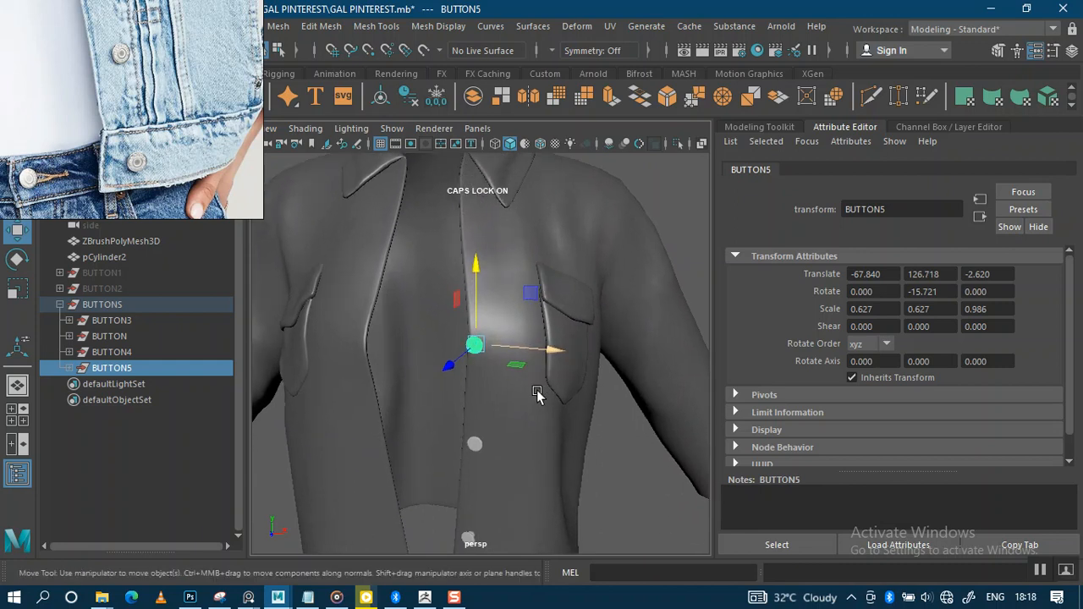
Rotate BUTTON5 to about -7.9° in X and 3° in Y, and seat it against the jacket front
key(f)
alt+drag(544, 396, 557, 306)
key(e)
key(w)
drag(581, 351, 440, 296)
alt+middle_drag(507, 217, 518, 484)
alt+right_drag(518, 484, 503, 314)
alt+drag(580, 326, 539, 331)
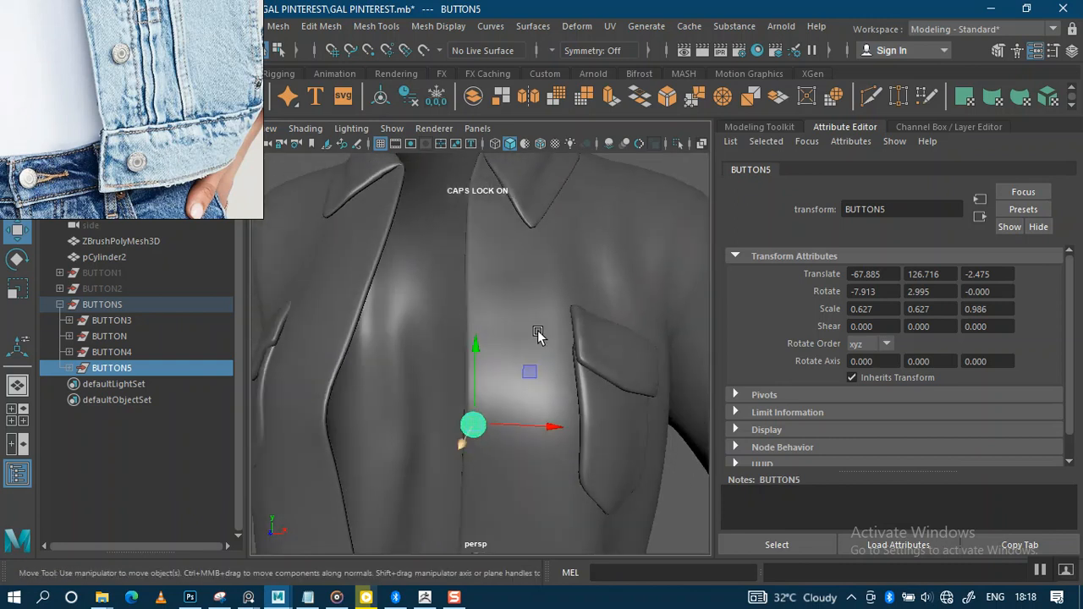
Duplicate BUTTON5 and place the copy above it at about X -67.48, Y 134.57, Z -3.59
key(ctrl+d)
drag(481, 350, 511, 223)
drag(539, 294, 548, 295)
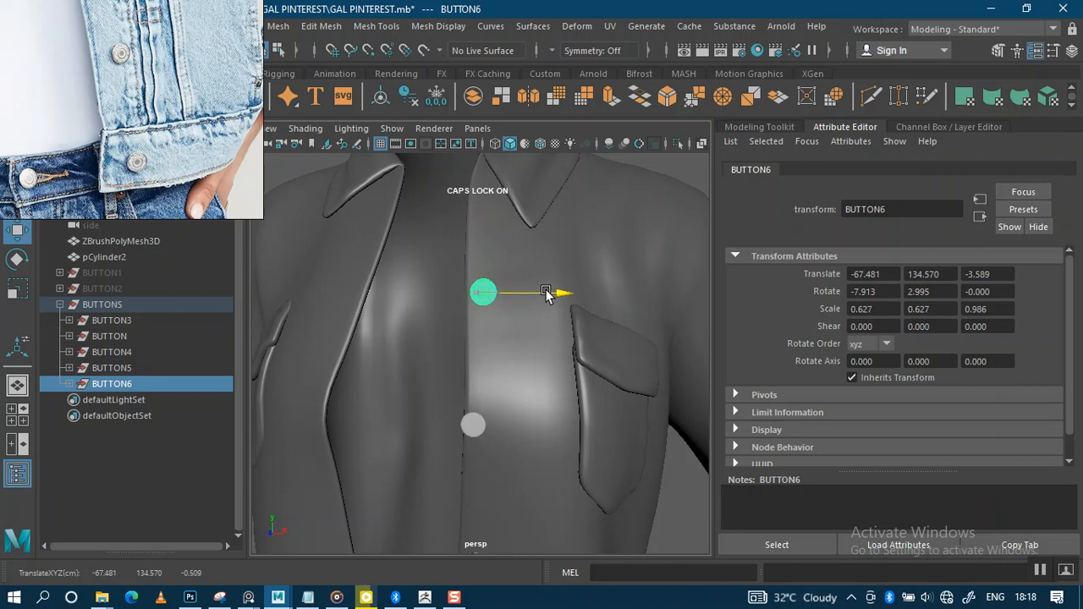
Shift BUTTON5 inward to about X -67.46 and lower BUTTON6 to about Y 134.38
click(105, 369)
drag(537, 433, 544, 427)
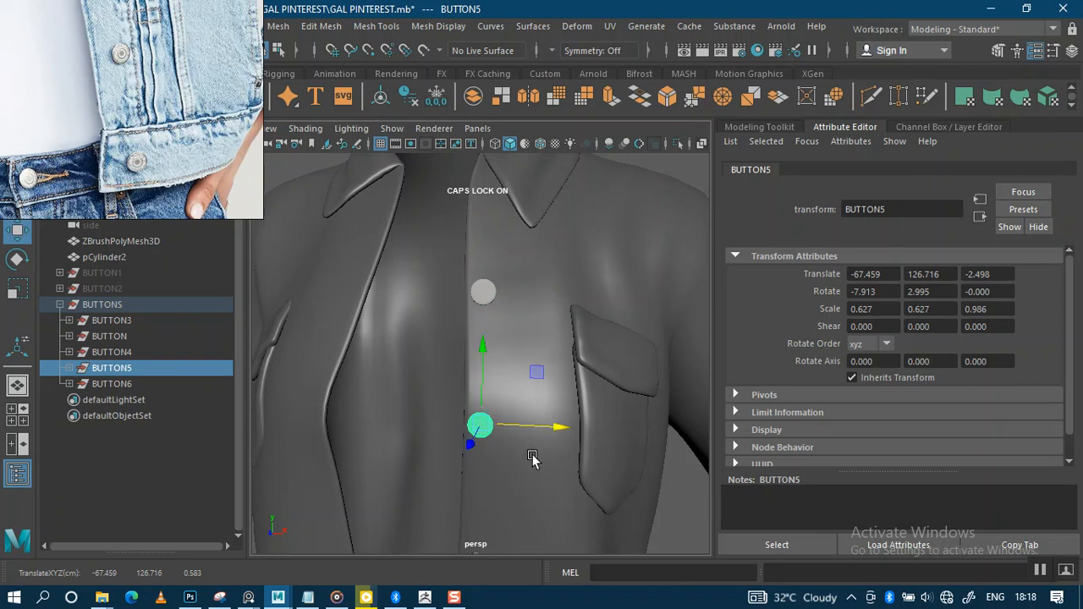
alt+drag(539, 404, 550, 372)
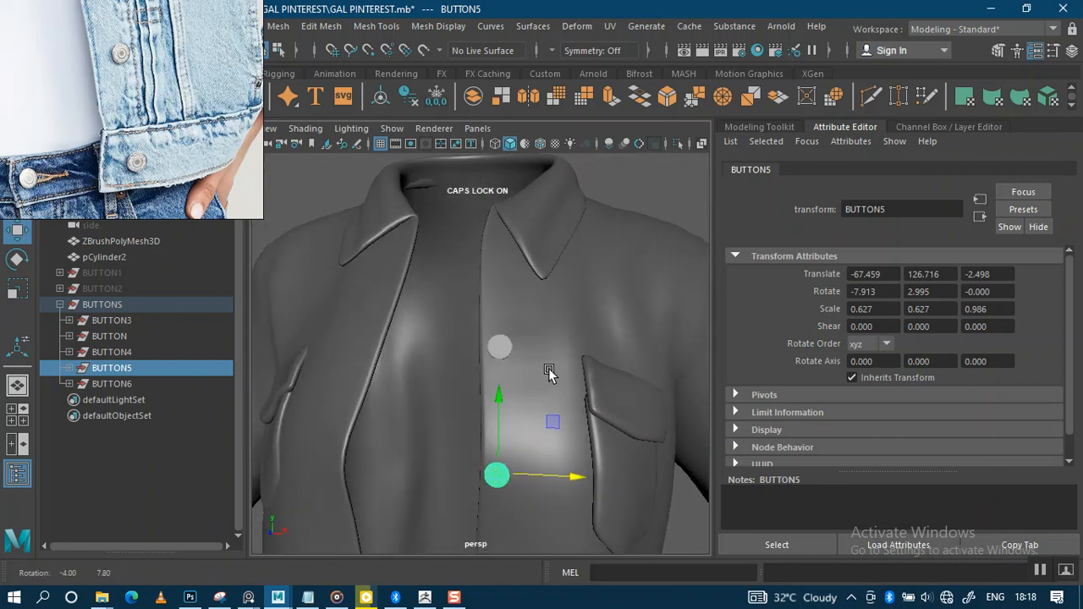
click(115, 384)
drag(505, 295, 530, 387)
scroll(565, 408, down, 6)
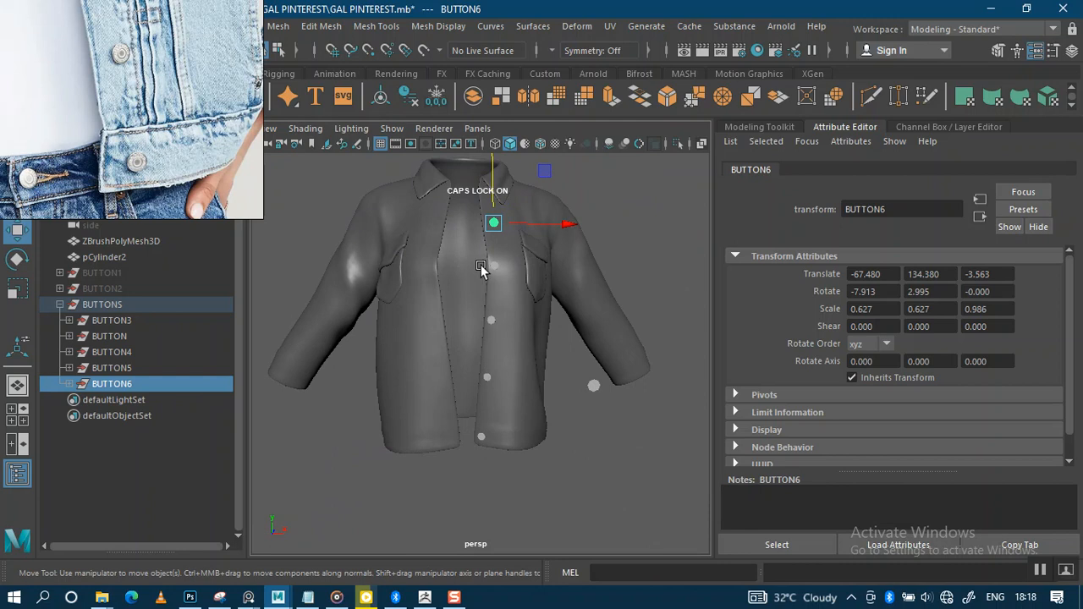
Tilt BUTTON6 to about -27.3° around X and seat it in the sloping upper front at about Y 134.02, Z -5.78
alt+drag(498, 228, 522, 284)
alt+middle_drag(522, 285, 530, 325)
scroll(544, 360, up, 4)
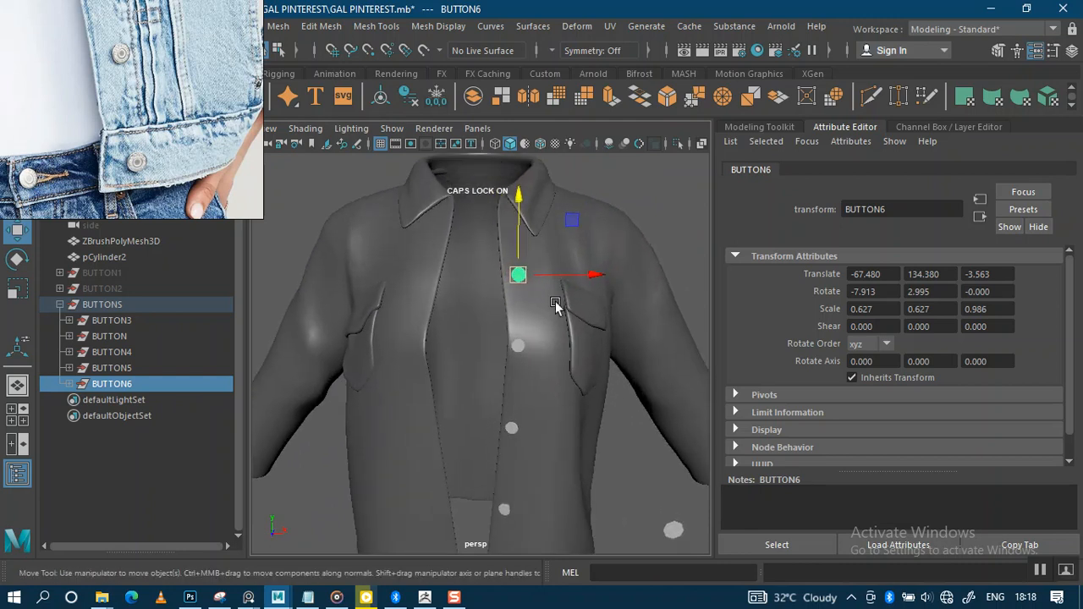
alt+drag(543, 310, 549, 301)
alt+middle_drag(542, 353, 537, 288)
alt+middle_drag(540, 417, 529, 440)
key(f)
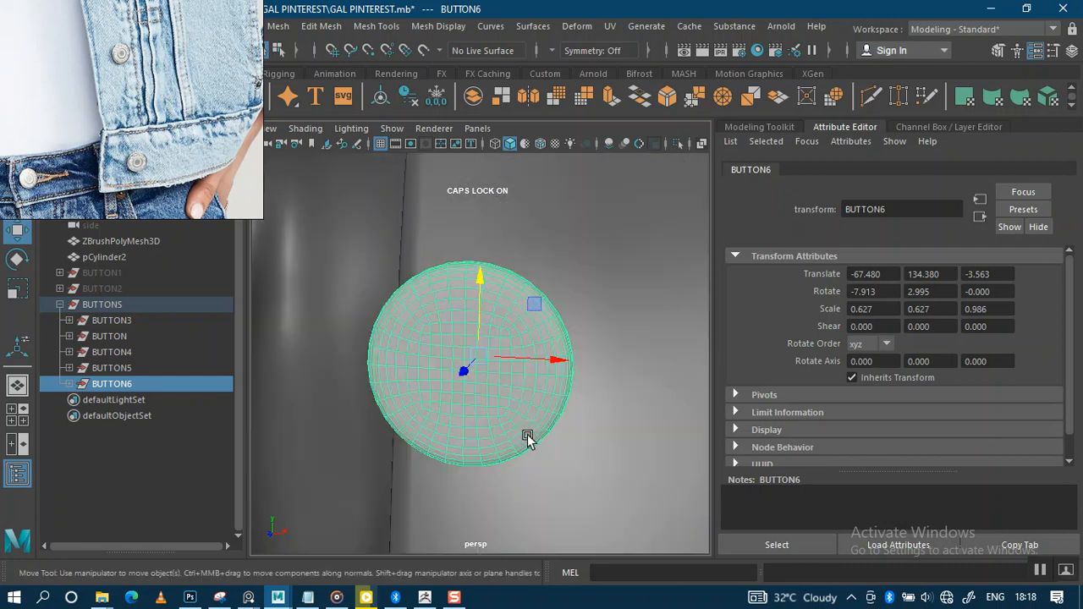
alt+drag(517, 385, 615, 281)
drag(525, 309, 436, 328)
key(e)
key(w)
key(e)
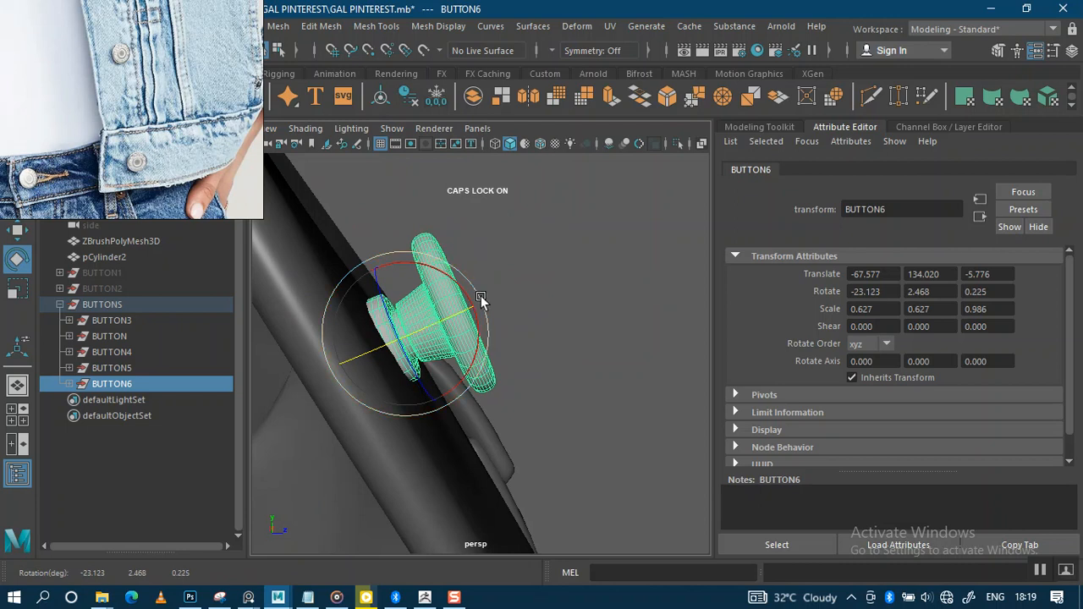
drag(484, 293, 558, 347)
scroll(558, 344, down, 5)
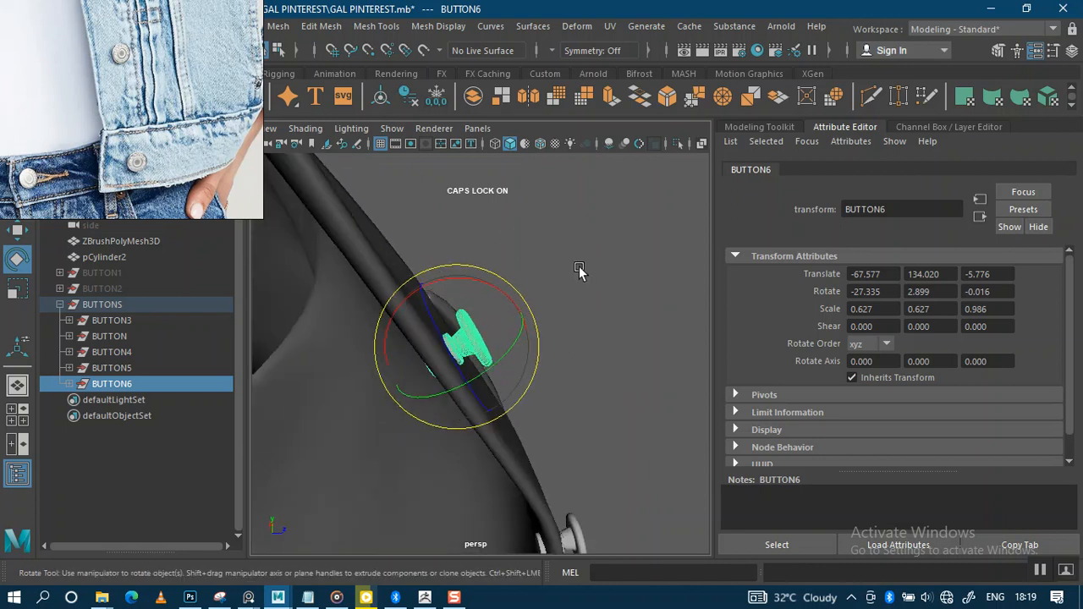
Duplicate BUTTON6 and move the copy up under the collar to about Y 142.16, Z -9.98
alt+drag(580, 270, 484, 276)
key(ctrl+d)
key(w)
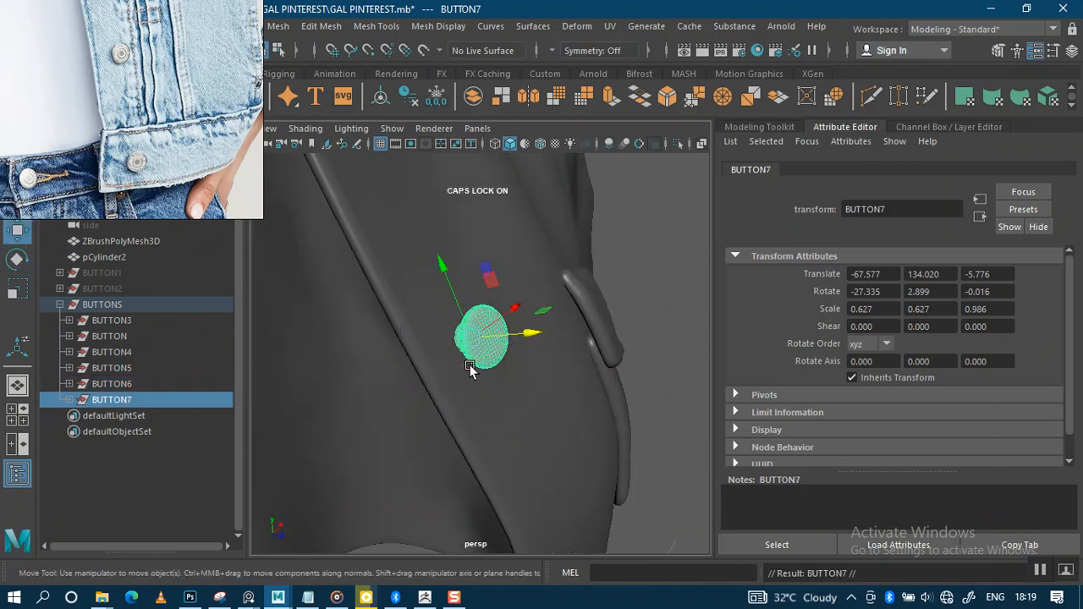
alt+drag(567, 387, 461, 213)
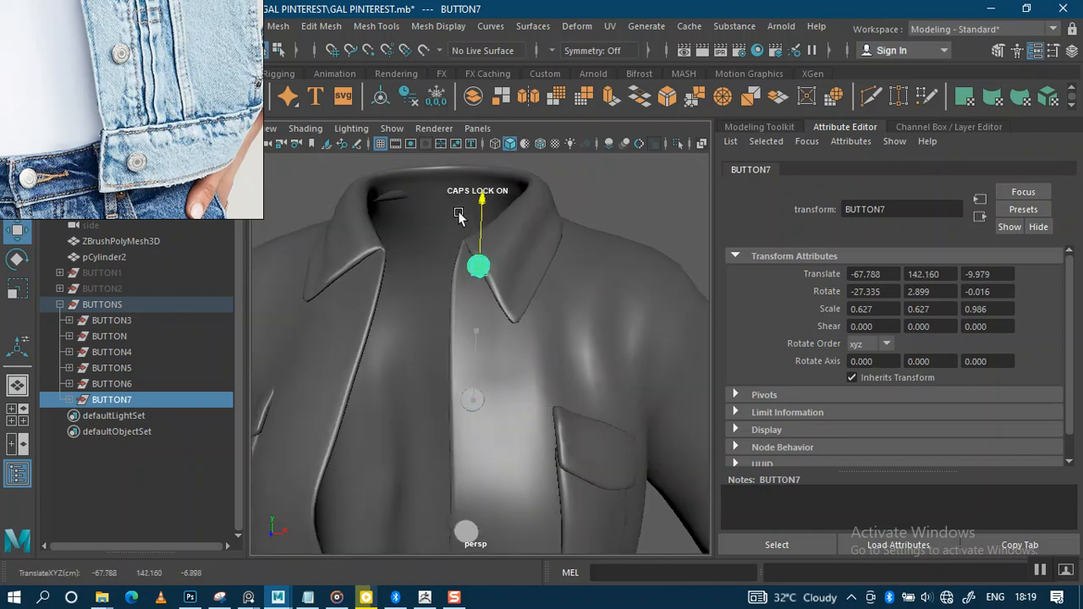
Rotate BUTTON7 to about -27.9°, 11.8°, -4.7° and push it into the fabric beneath the collar at about Z -11.14
scroll(541, 358, up, 3)
scroll(541, 358, down, 3)
alt+drag(570, 423, 494, 330)
key(e)
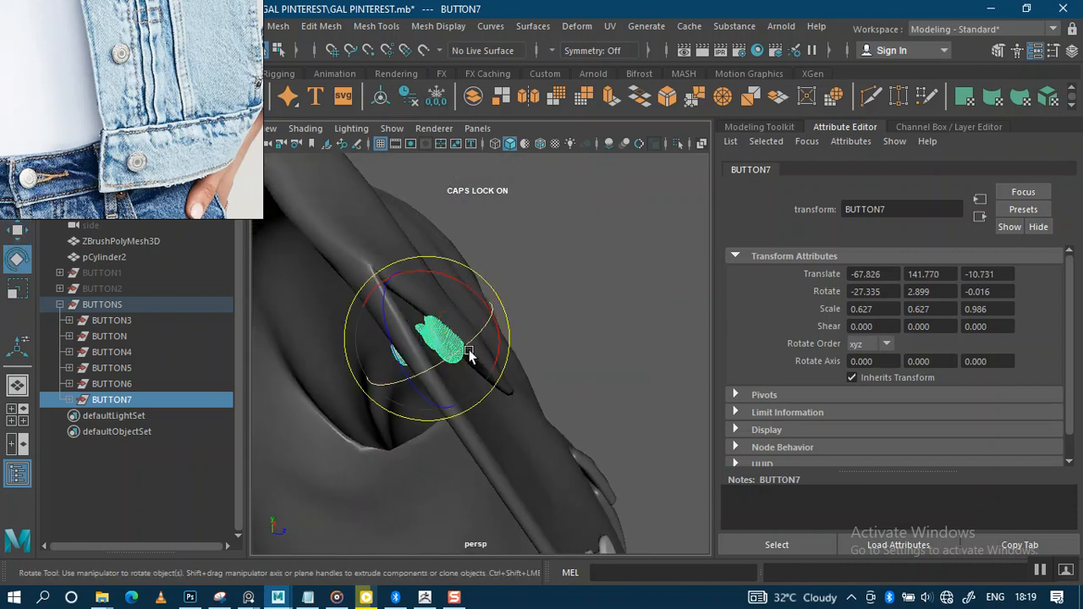
drag(446, 370, 451, 355)
alt+drag(537, 403, 505, 306)
key(w)
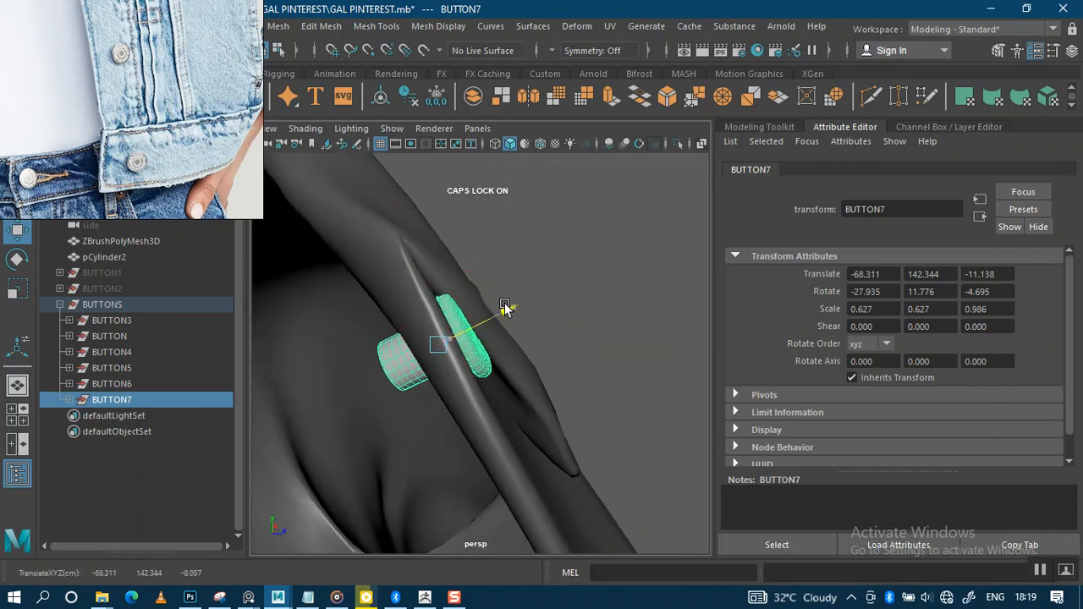
Rotate BUTTON7 to about -29.4°, 21.1°, -10°, flatten its Z scale to 0.947, and shorten its button_hinge to a Z scale of 0.715
alt+drag(570, 335, 603, 324)
key(e)
drag(471, 323, 571, 348)
key(r)
drag(495, 307, 487, 304)
click(440, 338)
drag(513, 299, 493, 305)
alt+drag(451, 347, 475, 348)
key(w)
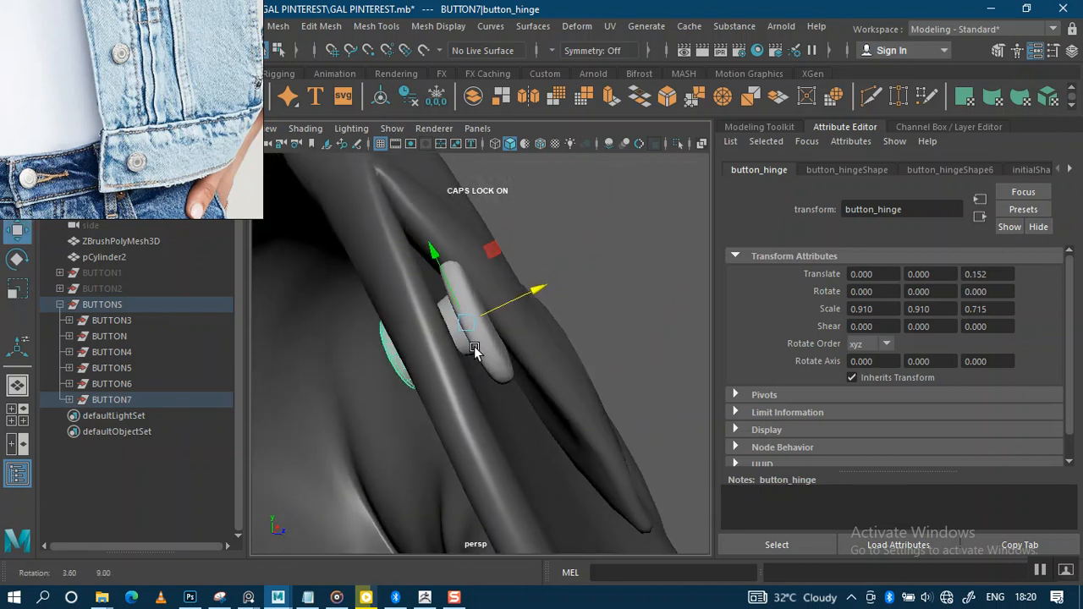
Try repositioning the whole BUTTON7 group beneath the collar, and undo the last two changes
click(111, 400)
key(e)
alt+drag(483, 358, 416, 345)
alt+drag(499, 342, 438, 322)
key(w)
drag(404, 282, 510, 287)
key(ctrl+z)
key(ctrl+z)
alt+drag(588, 345, 495, 281)
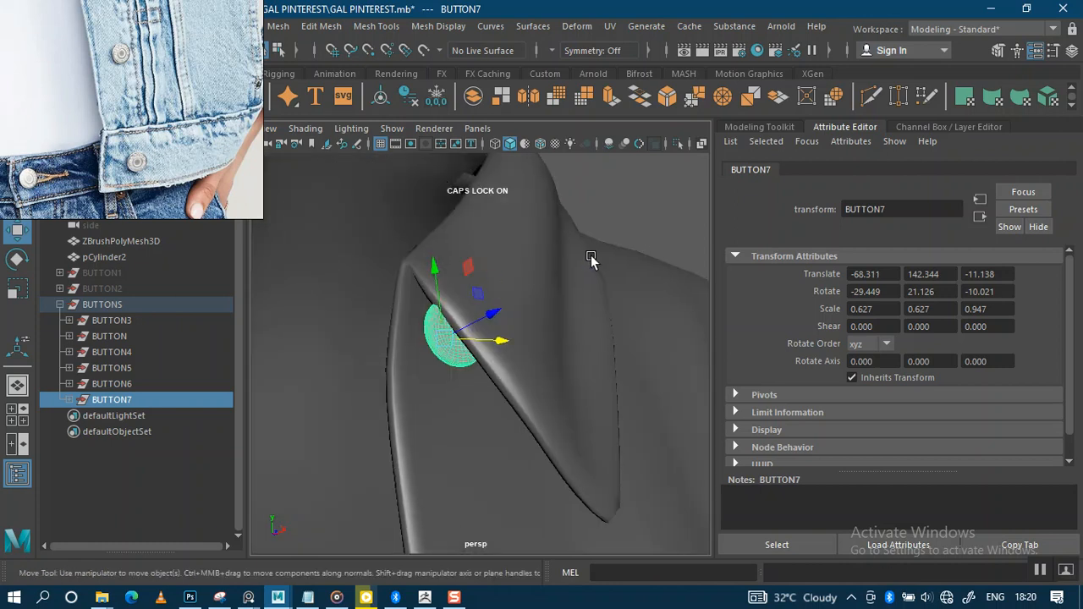
Examine the spacing and alignment of the buttons along the jacket front with the BUTTONS group highlighted
click(644, 230)
scroll(639, 229, down, 5)
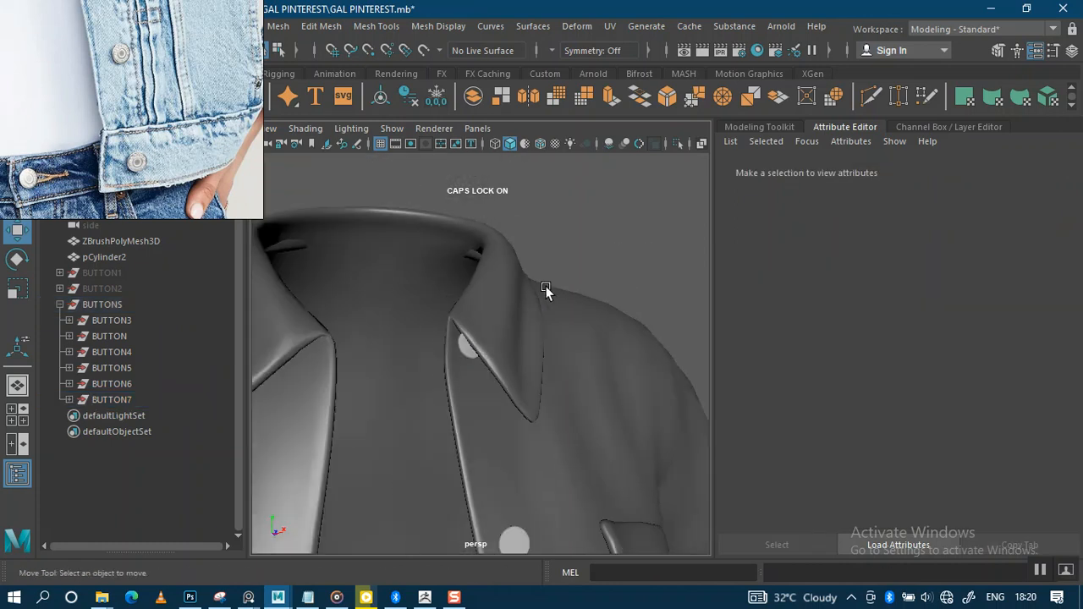
alt+right_drag(573, 426, 515, 293)
alt+middle_drag(643, 401, 632, 254)
alt+drag(551, 325, 603, 330)
alt+middle_drag(562, 327, 581, 269)
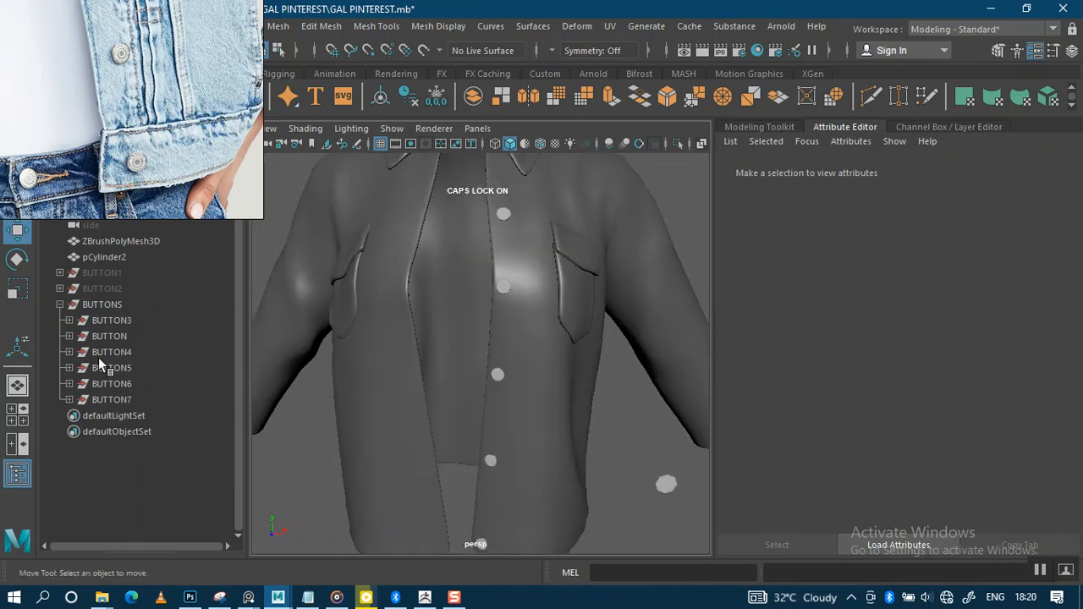
click(94, 306)
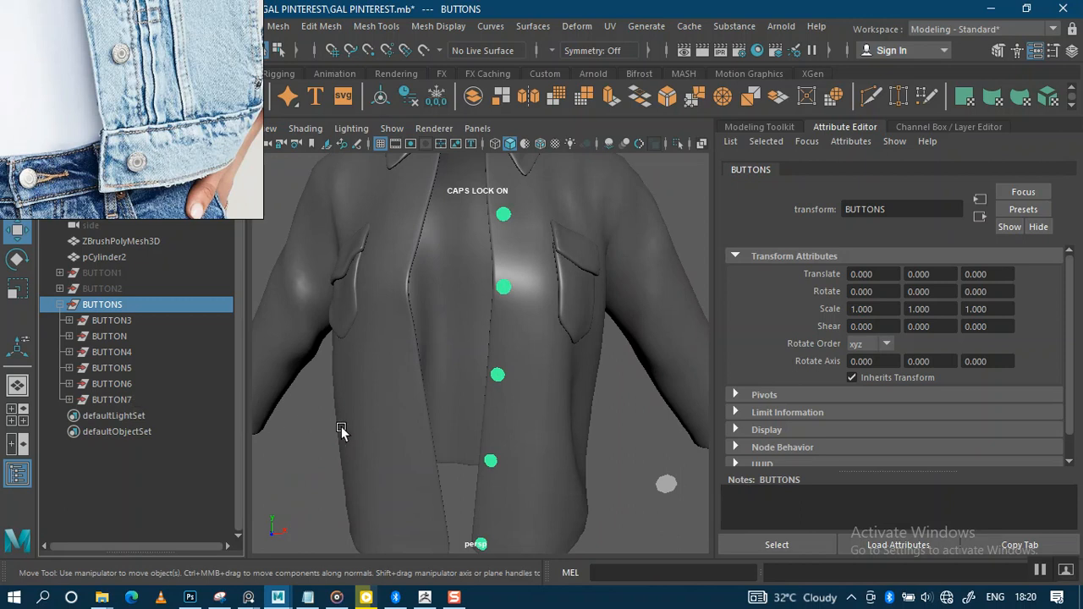
alt+middle_drag(522, 357, 528, 251)
scroll(540, 291, up, 3)
alt+drag(542, 293, 331, 372)
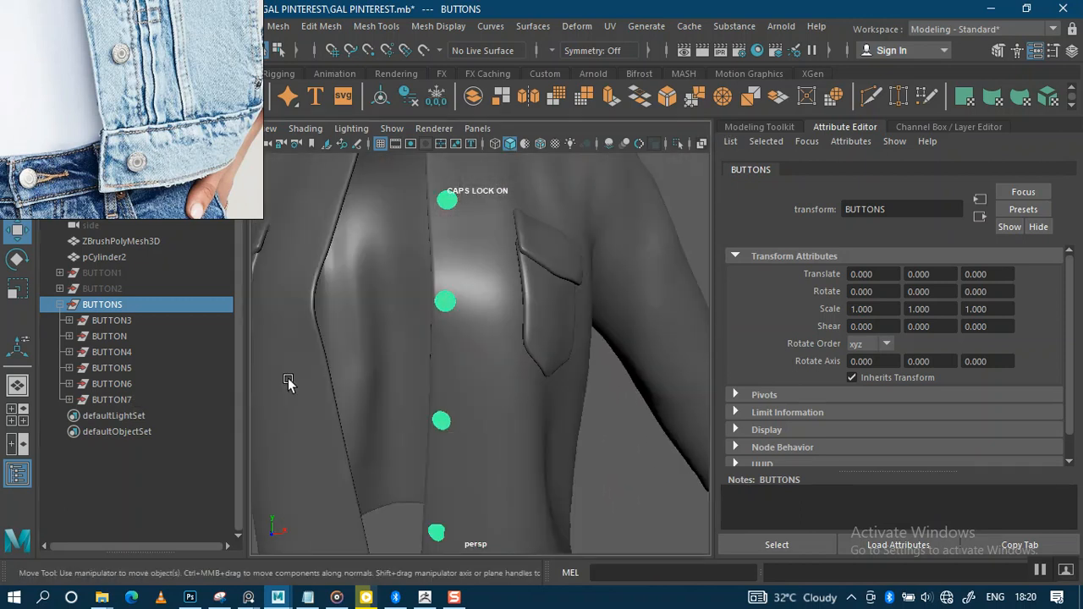
Shift BUTTON5 away from the front edge to about X -67.03 and BUTTON4 to about X -67.71
click(131, 385)
click(127, 368)
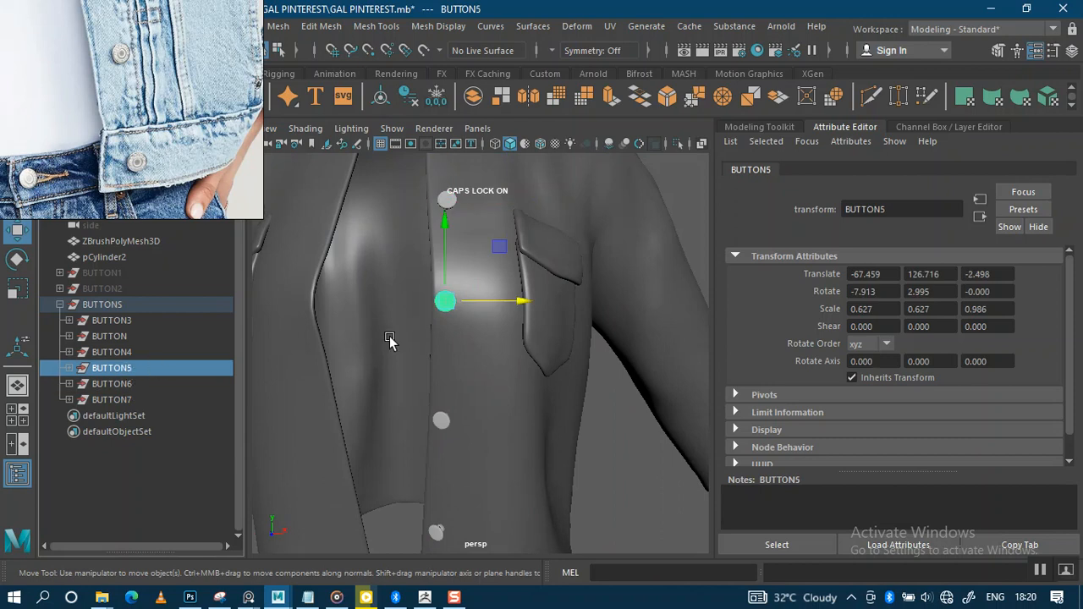
drag(493, 307, 502, 309)
alt+middle_drag(485, 354, 517, 276)
alt+right_drag(517, 277, 523, 361)
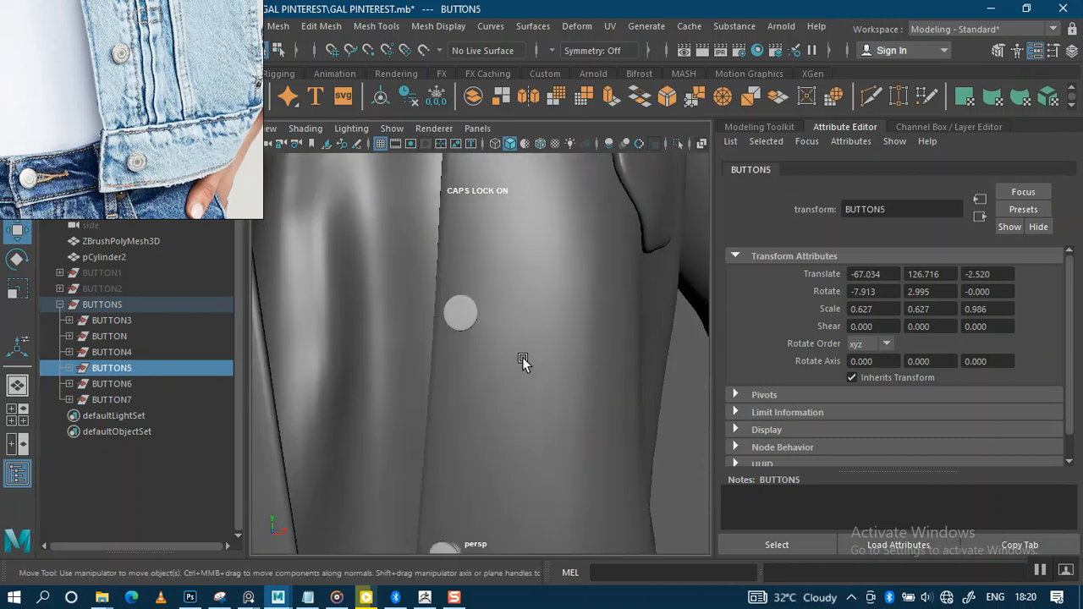
click(111, 352)
drag(528, 314, 532, 317)
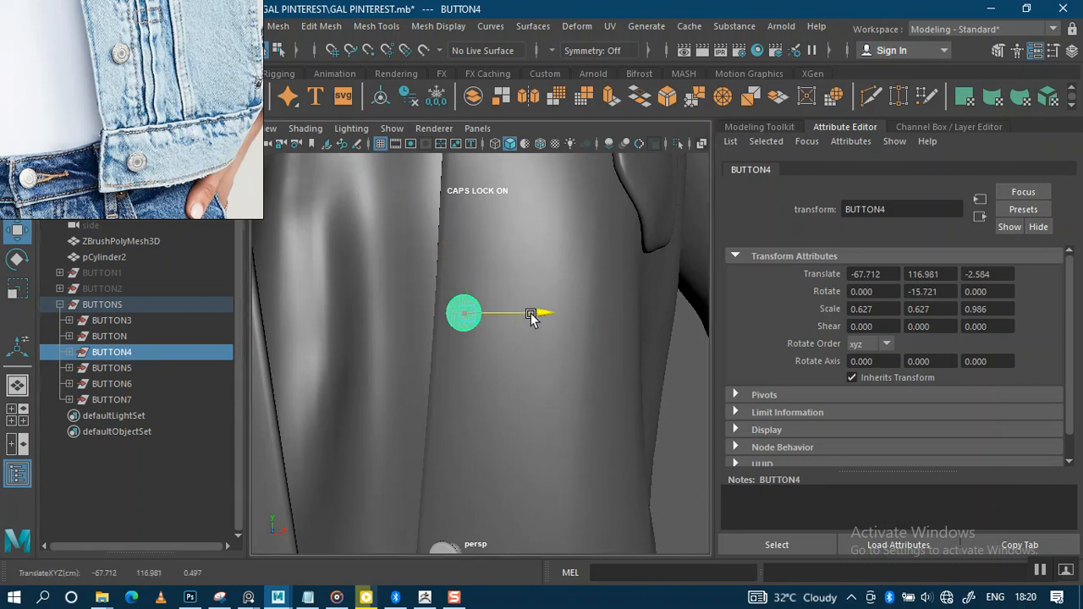
Select the whole BUTTONS group and switch the workspace to UV Editing
alt+drag(519, 358, 584, 363)
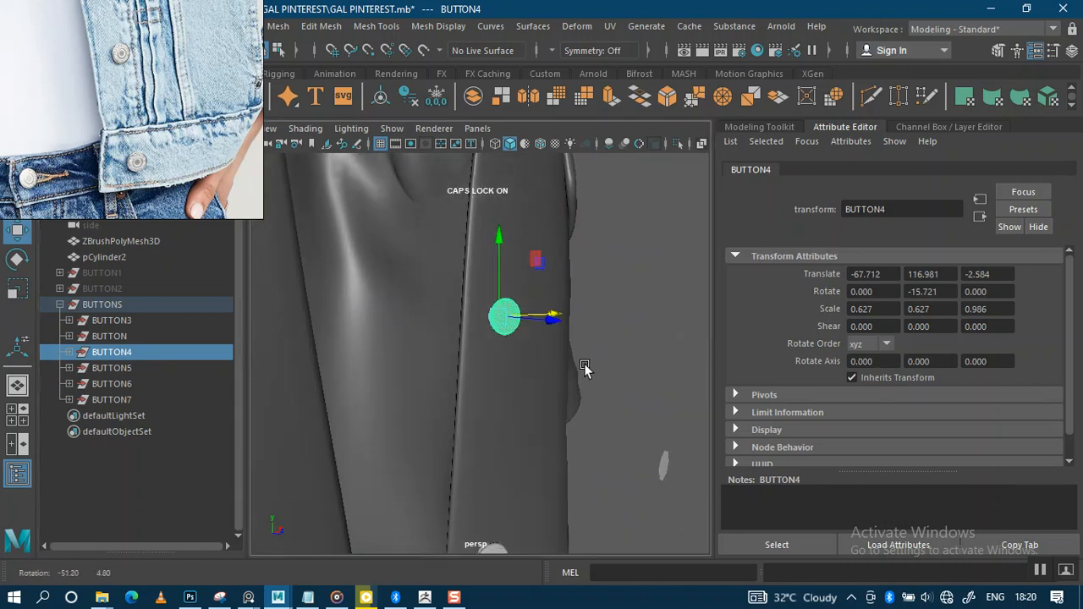
alt+drag(520, 291, 557, 317)
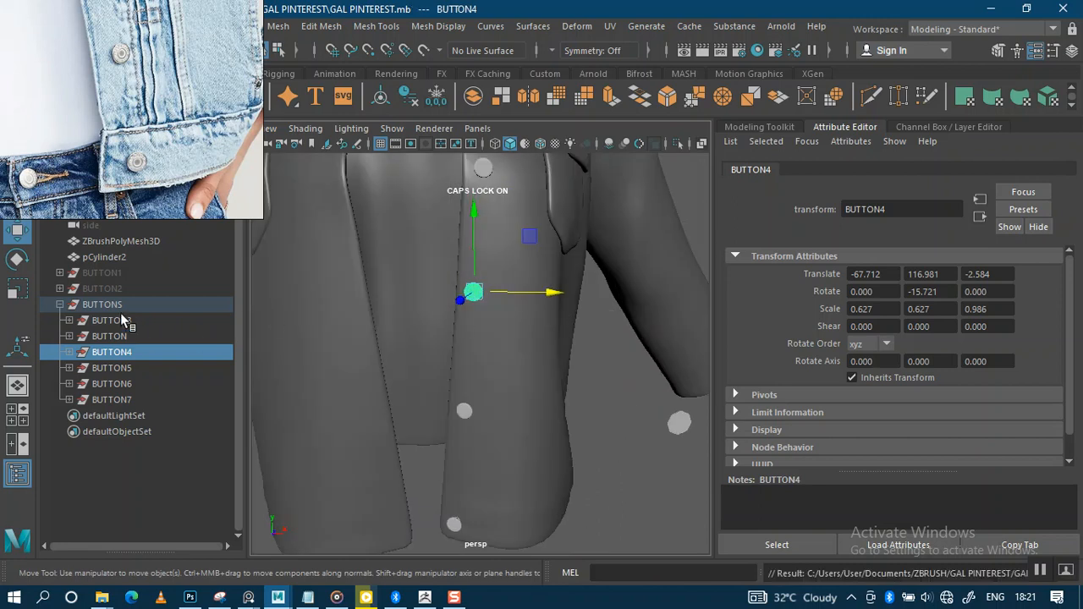
click(127, 304)
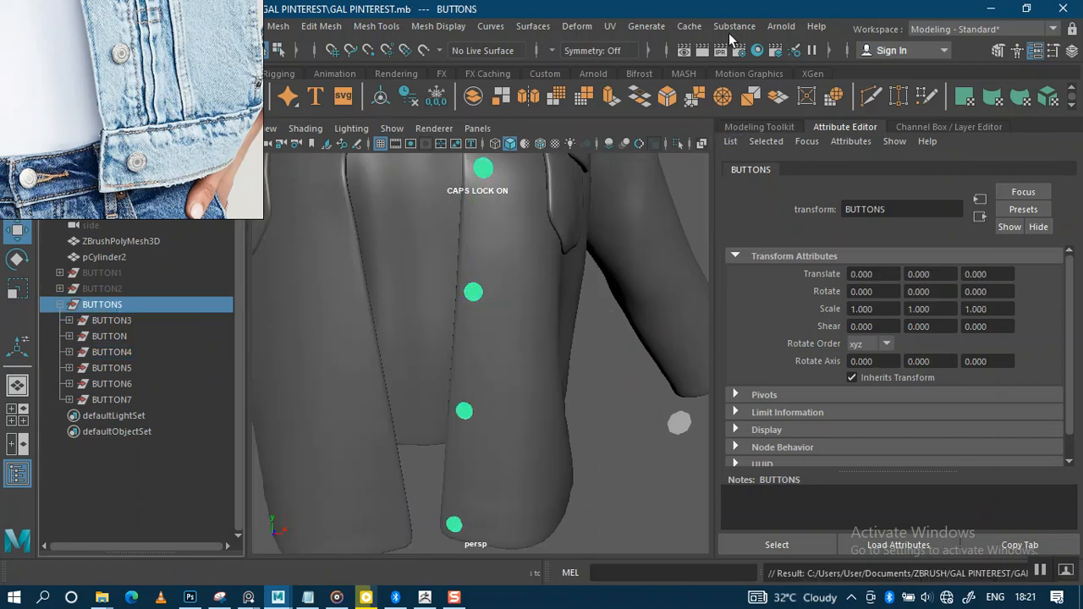
click(611, 26)
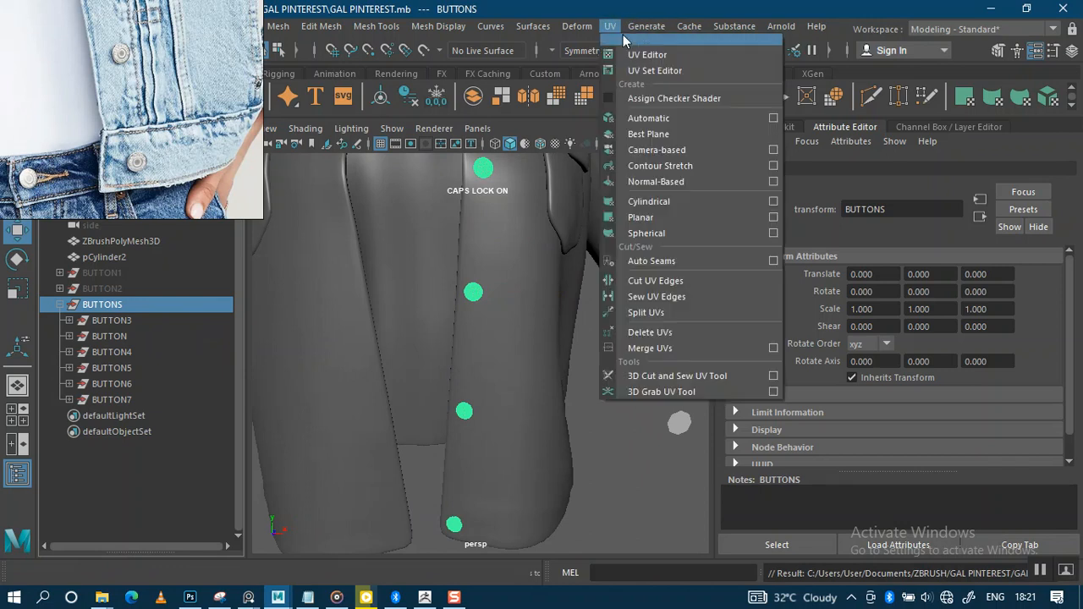
click(952, 32)
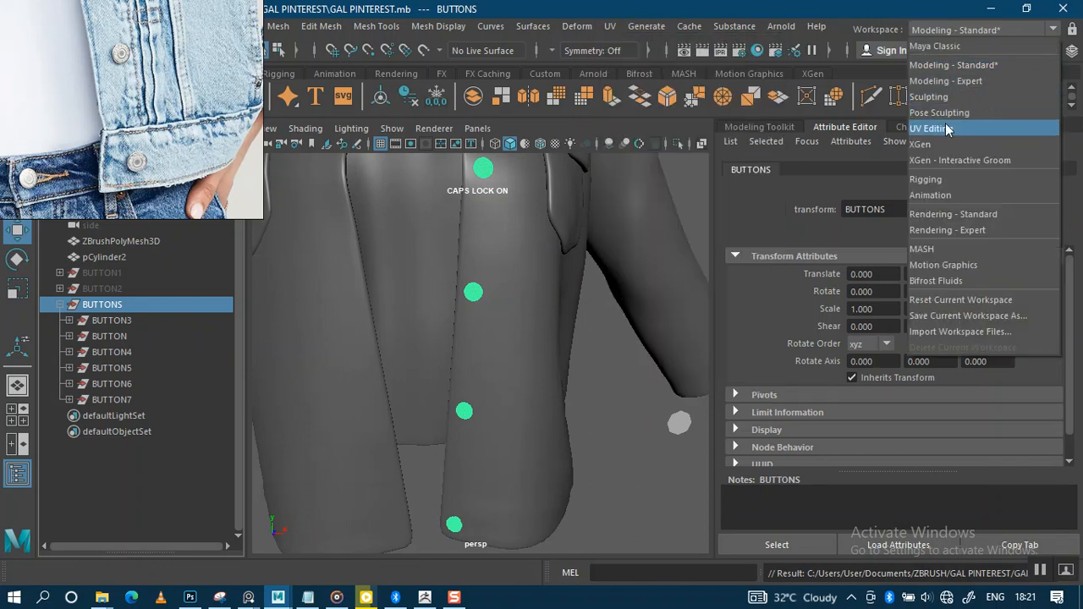
click(930, 128)
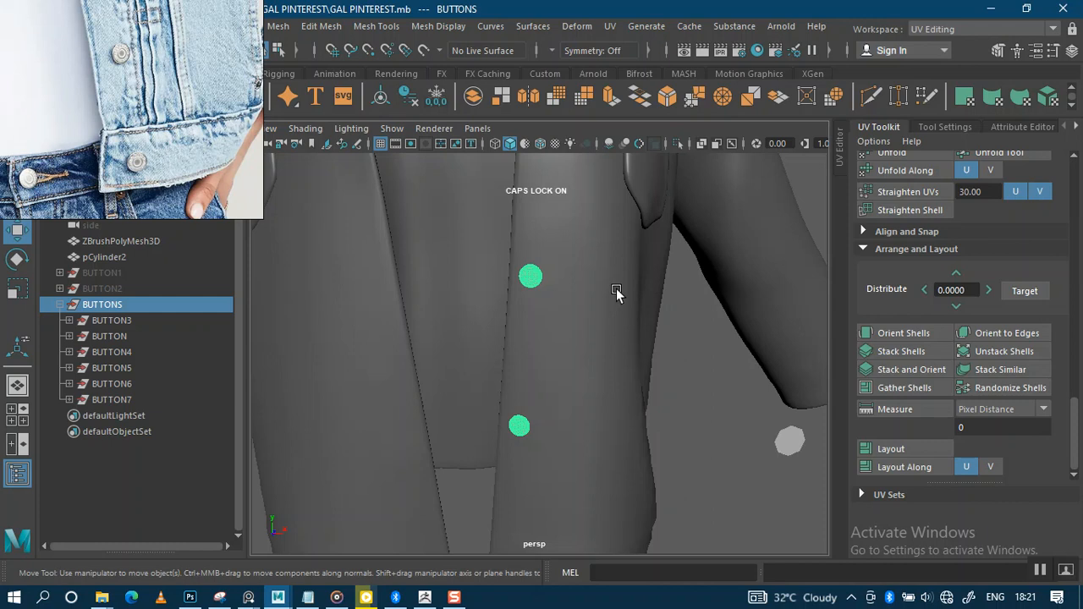
Open the UV Editor beside the perspective view and frame the 0–1 UV square
scroll(603, 354, down, 3)
alt+drag(583, 310, 515, 238)
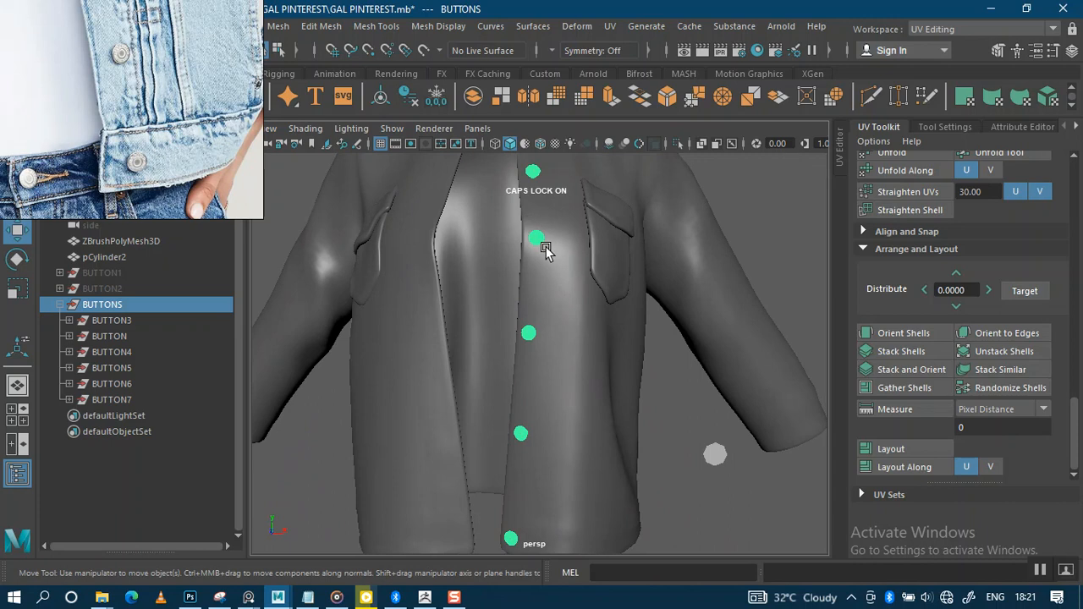
click(836, 162)
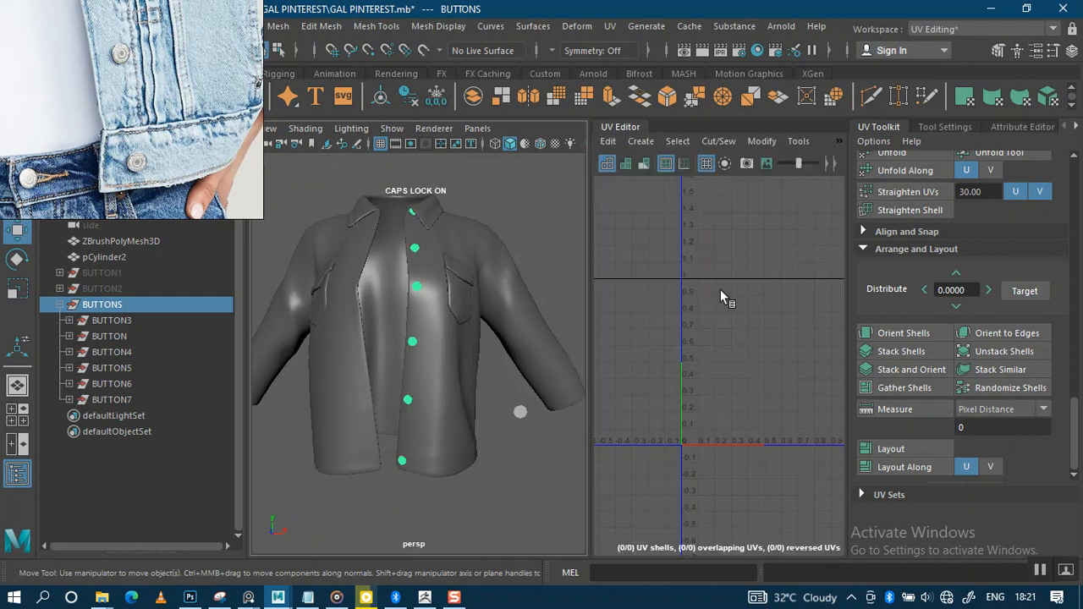
alt+right_drag(721, 324, 720, 385)
alt+middle_drag(717, 359, 695, 344)
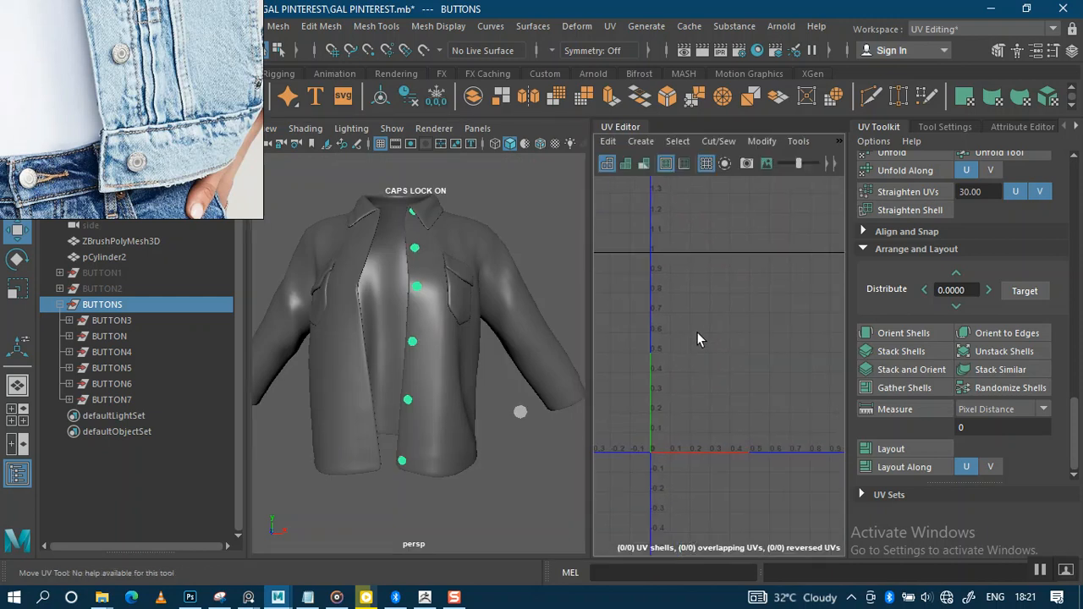
Select all UV shells of the buttons and lay them out automatically within the 0–1 UV square
right_drag(756, 323, 695, 301)
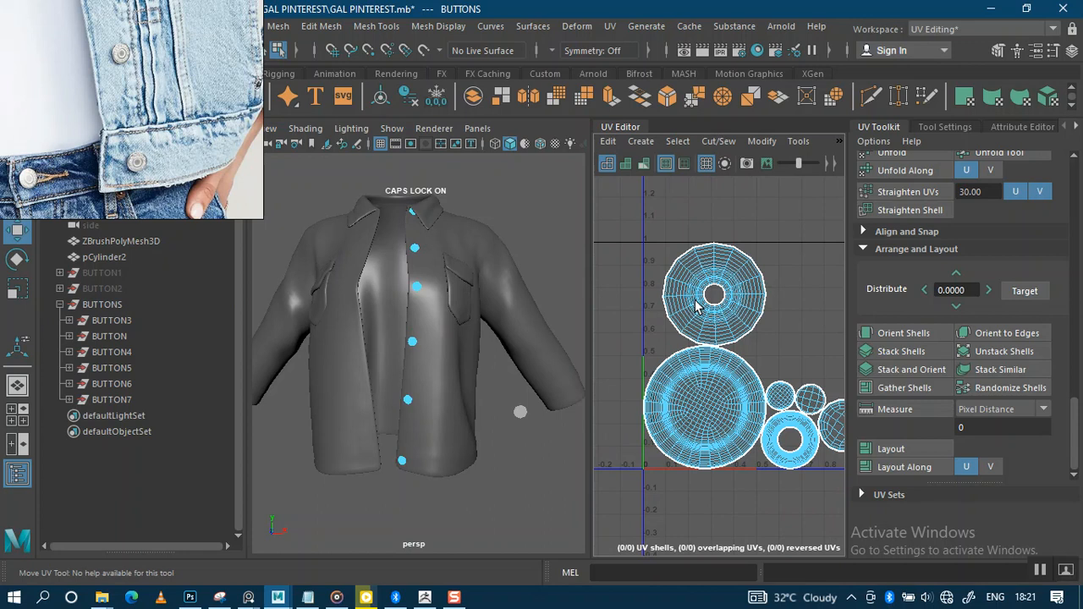
scroll(721, 279, down, 1)
right_drag(721, 274, 649, 250)
drag(638, 239, 824, 465)
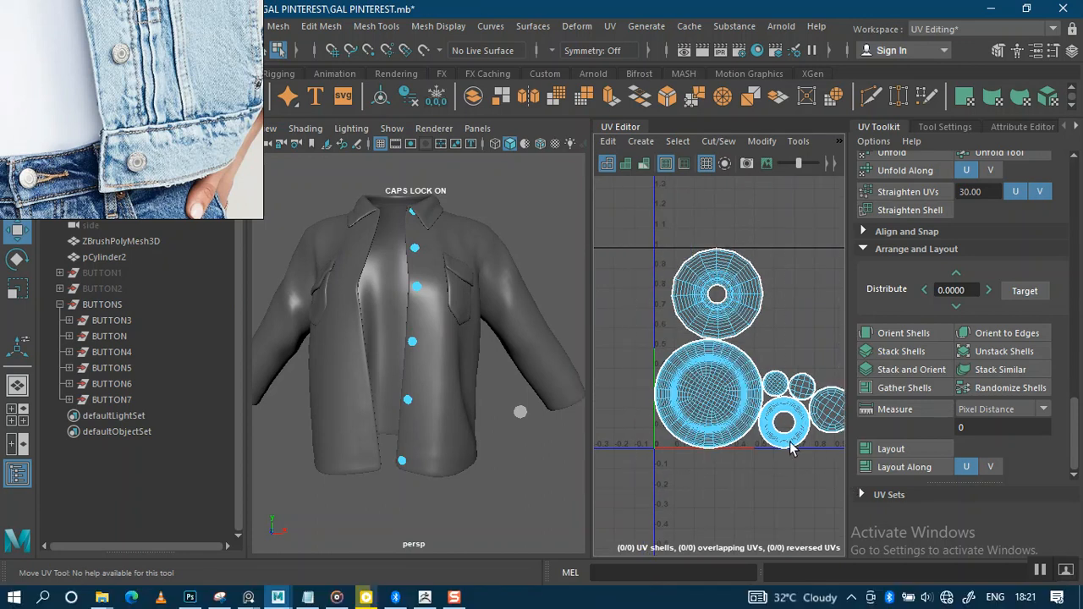
scroll(781, 403, down, 2)
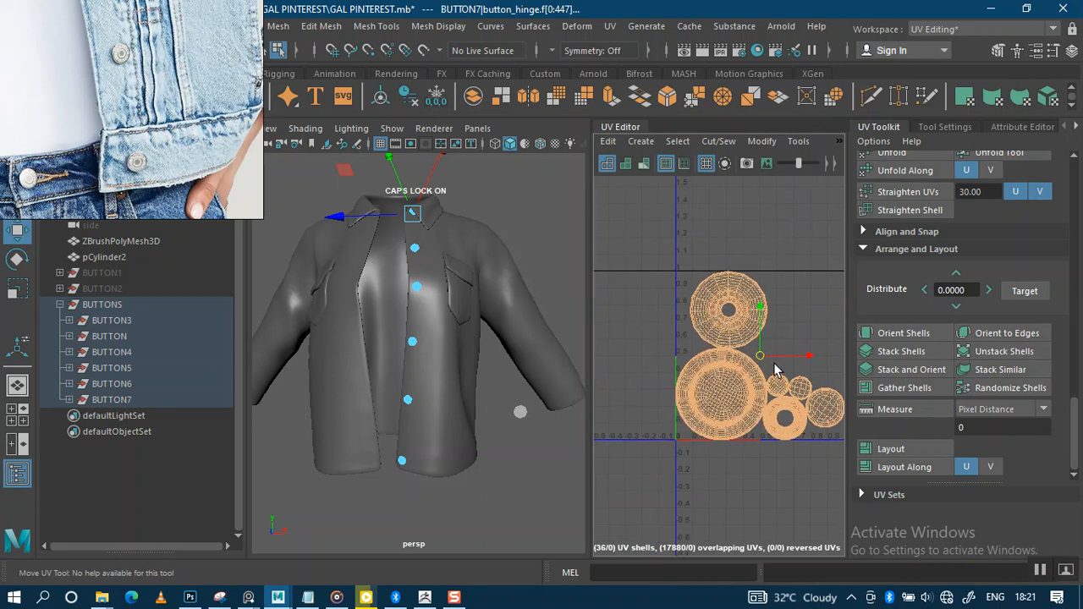
alt+middle_drag(777, 377, 748, 367)
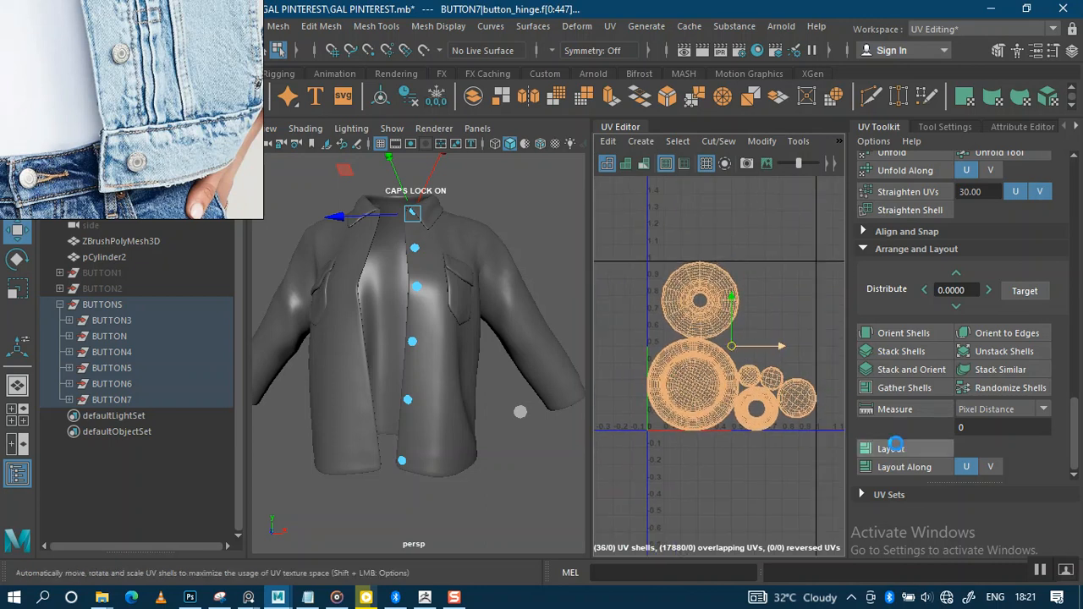
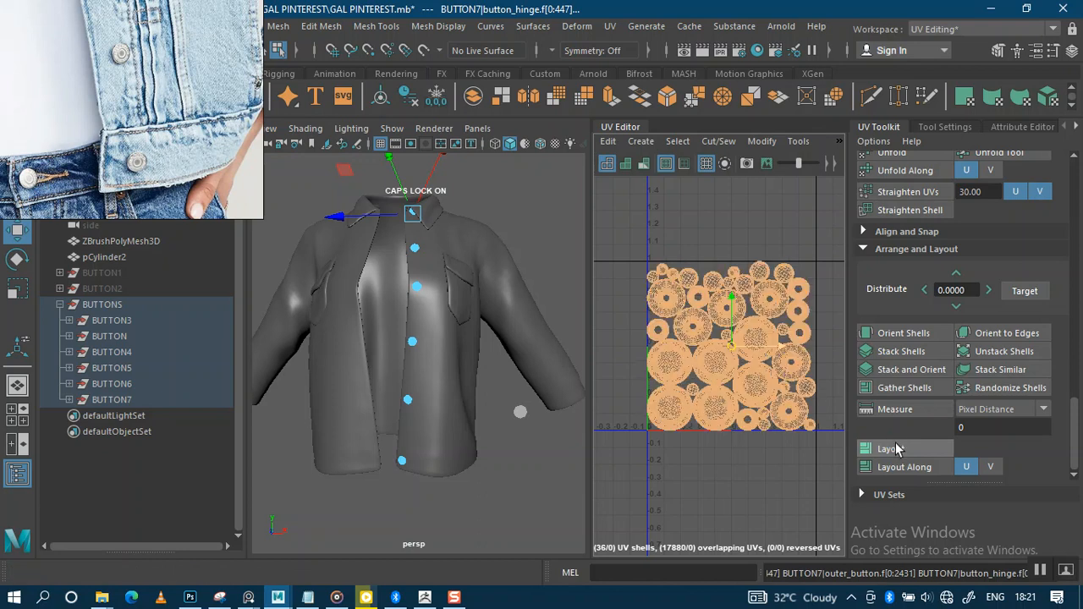
click(711, 236)
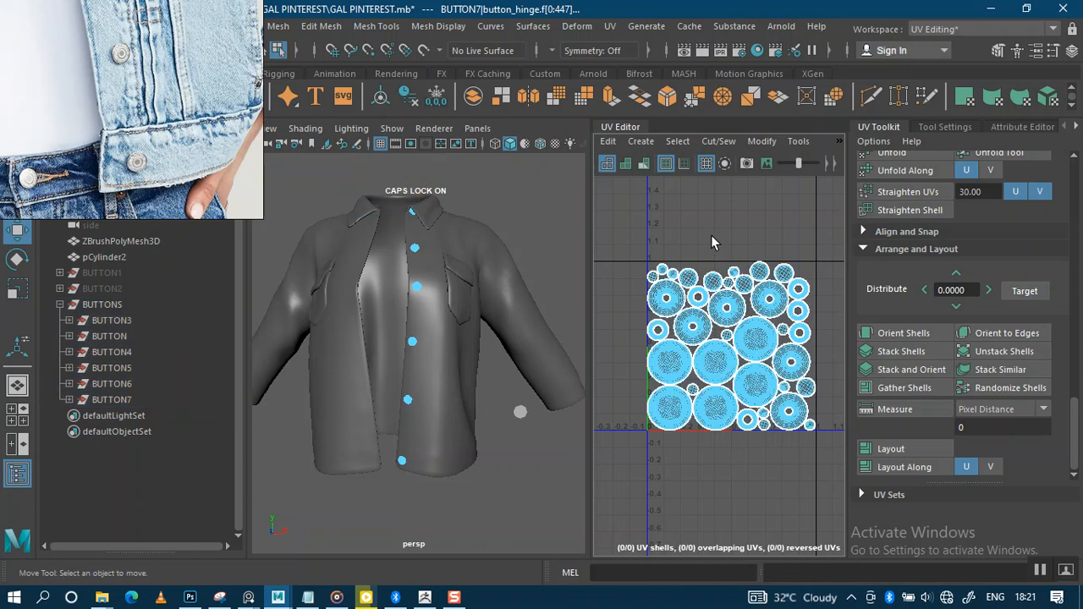
scroll(779, 457, up, 6)
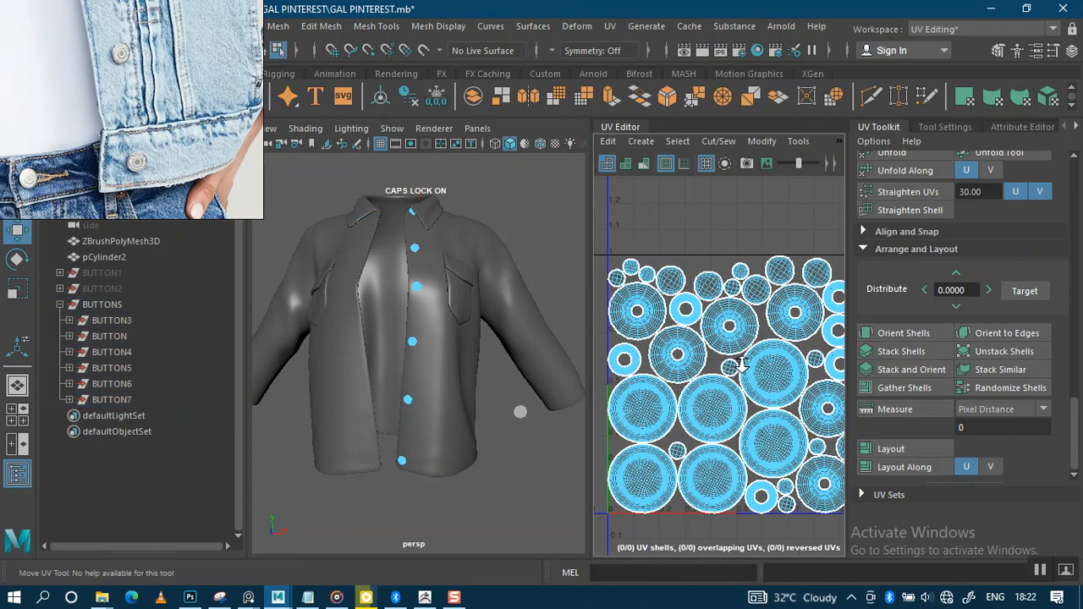
scroll(779, 457, down, 4)
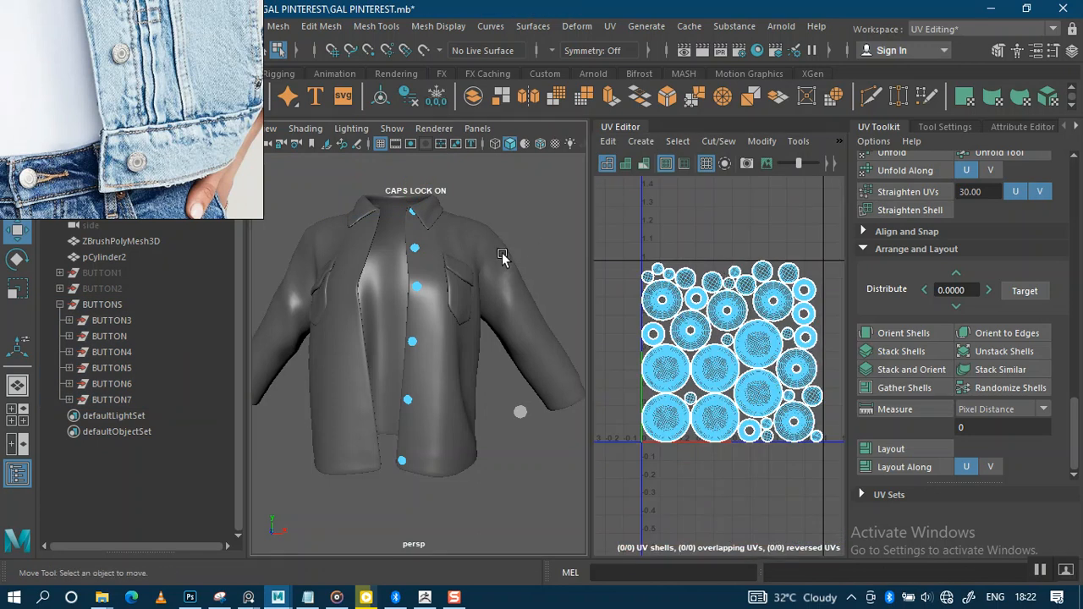
Return to object mode and export the BUTTONS group as an OBJ named BUTTONS into New folder inside GAL PINTEREST
right_drag(437, 248, 495, 139)
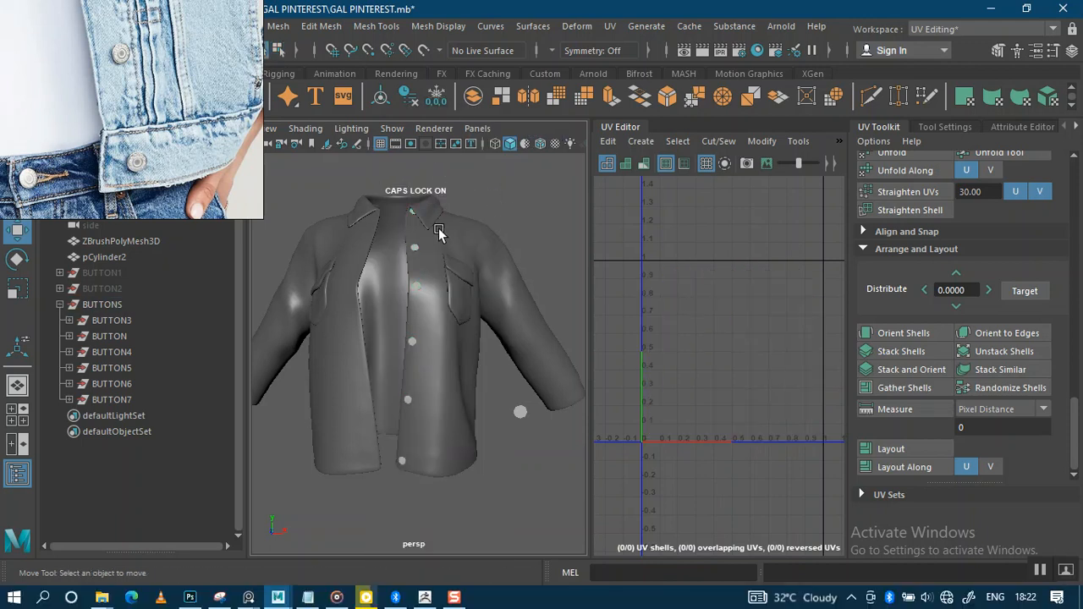
click(103, 305)
right_drag(154, 171, 515, 297)
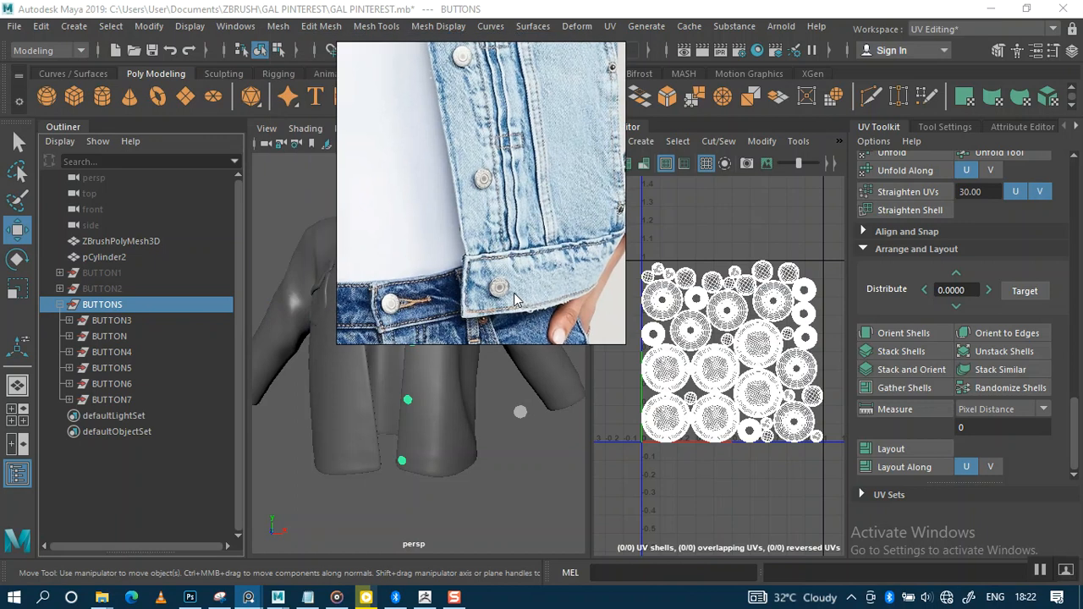
click(14, 26)
click(52, 232)
right_drag(525, 271, 140, 283)
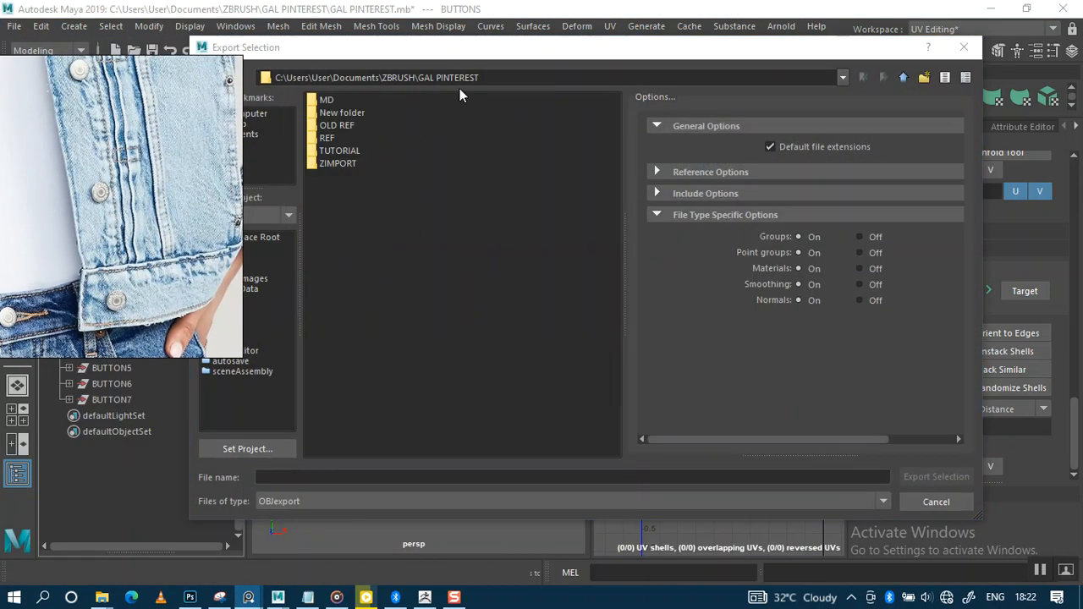
double_click(337, 113)
click(320, 480)
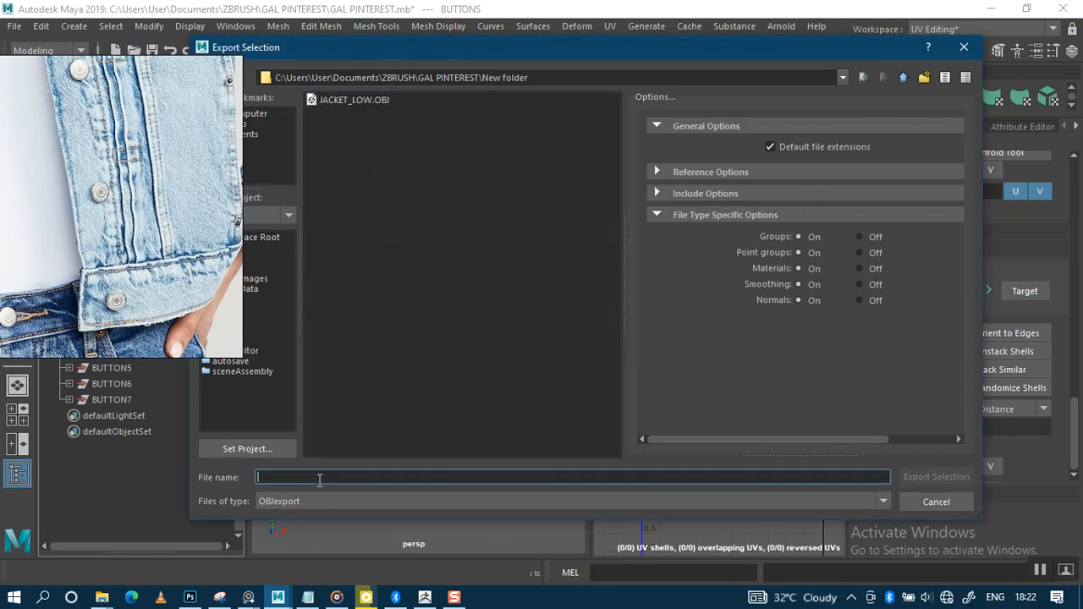
text(BUTTONS)
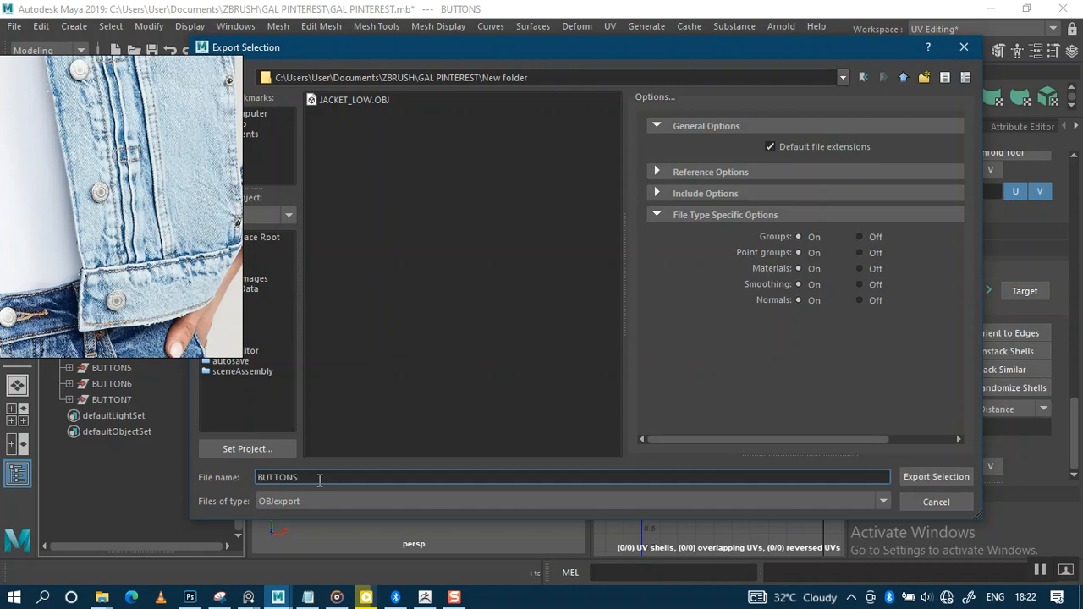
key(Return)
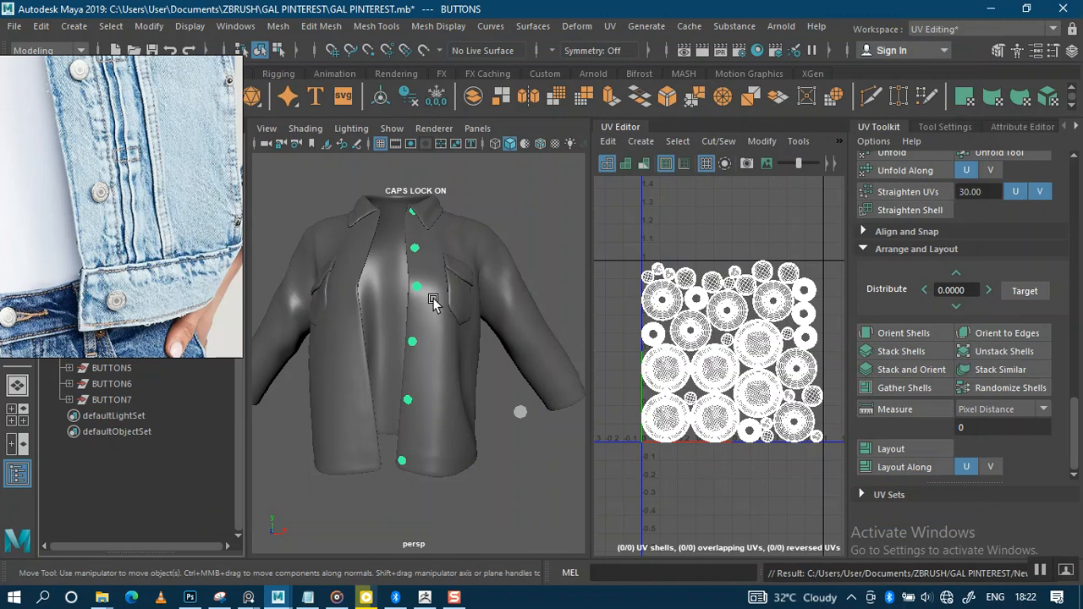
Switch to ZBrush, append a sphere to the jacket tool, and make it the active subtool
alt+drag(446, 305, 451, 324)
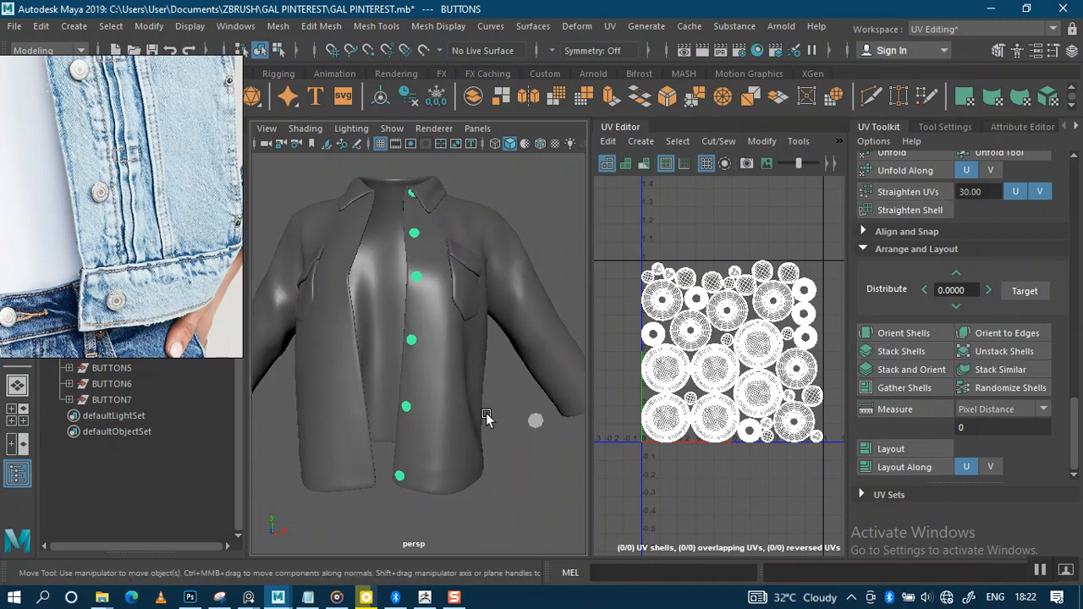
alt+drag(486, 418, 532, 420)
click(425, 597)
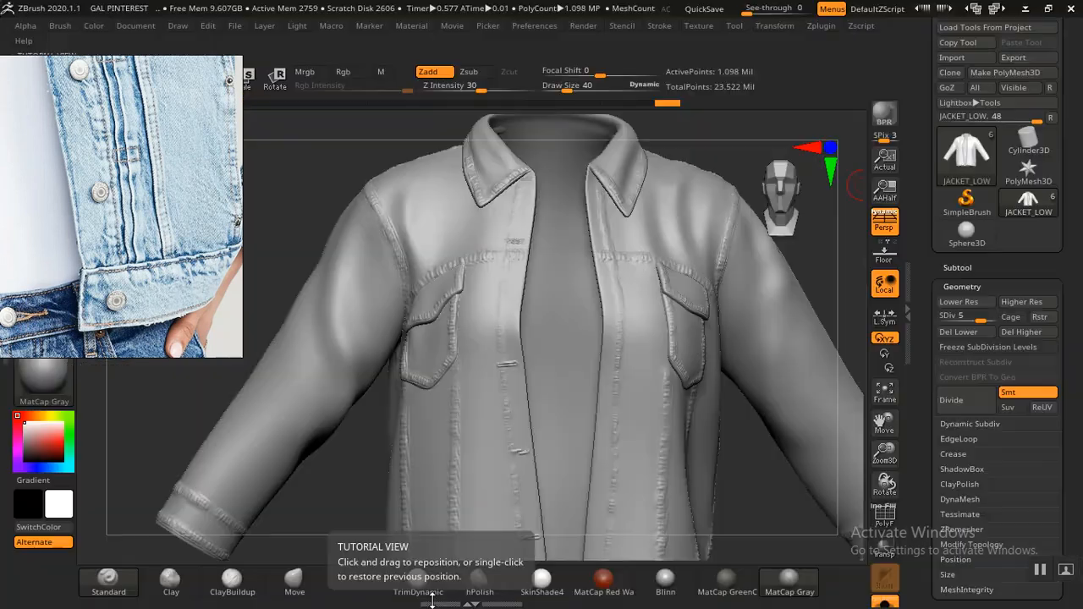
click(957, 268)
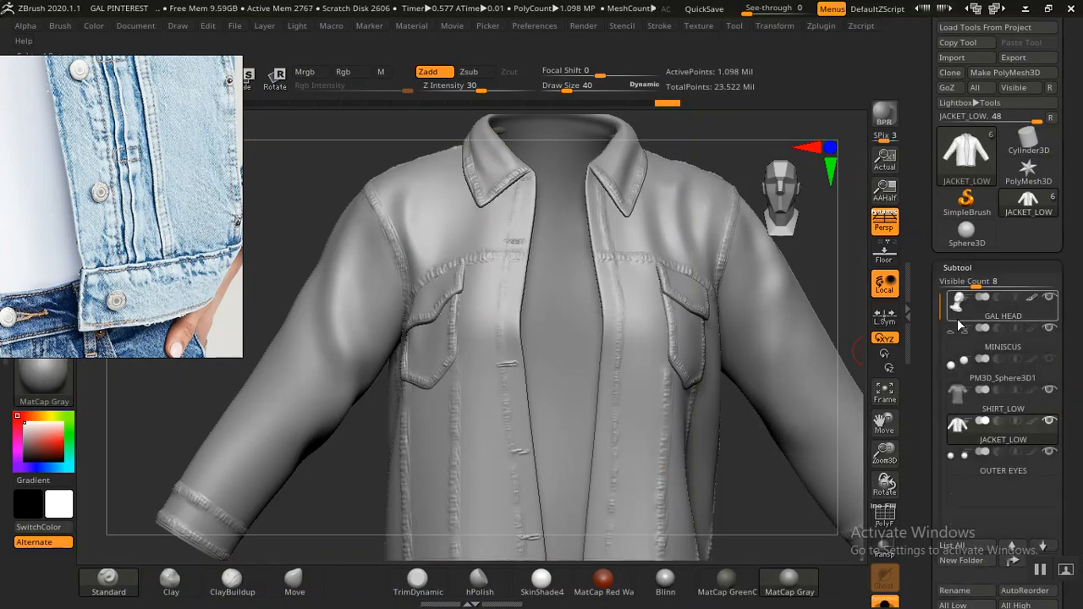
scroll(982, 372, down, 5)
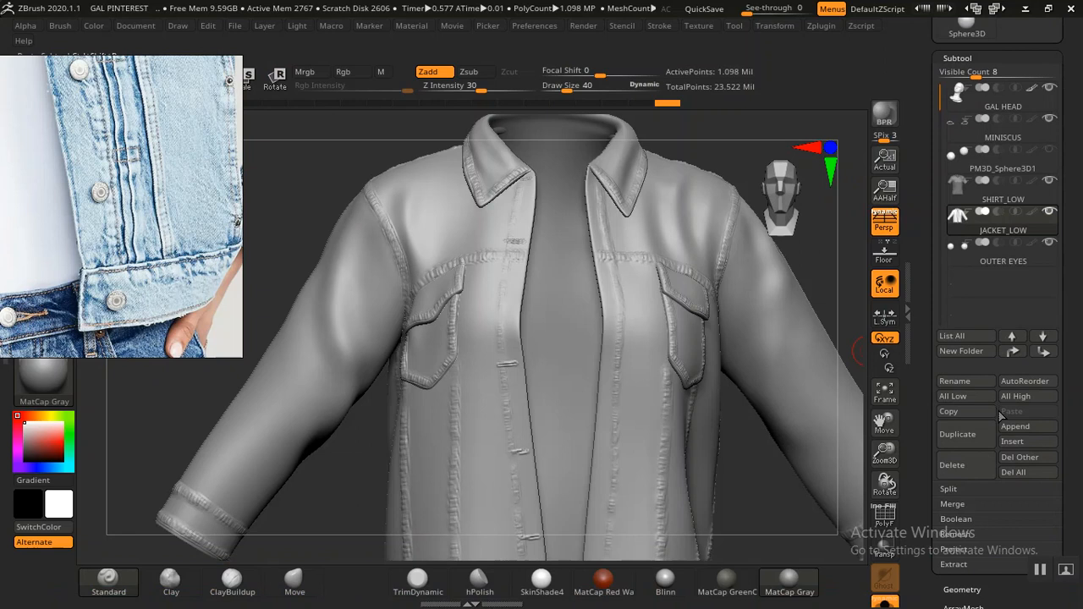
click(1006, 428)
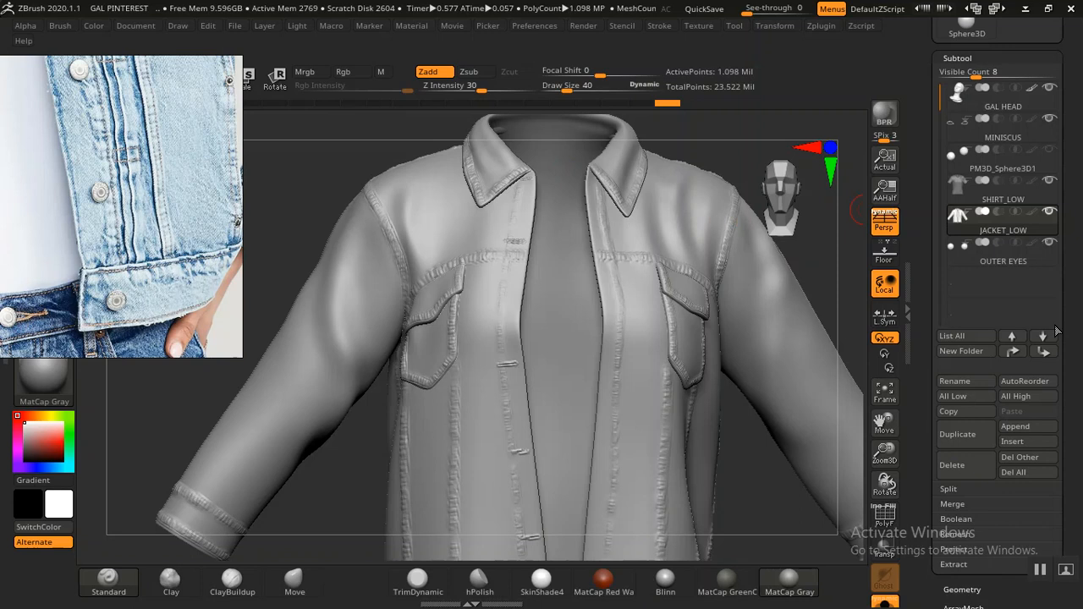
click(1015, 427)
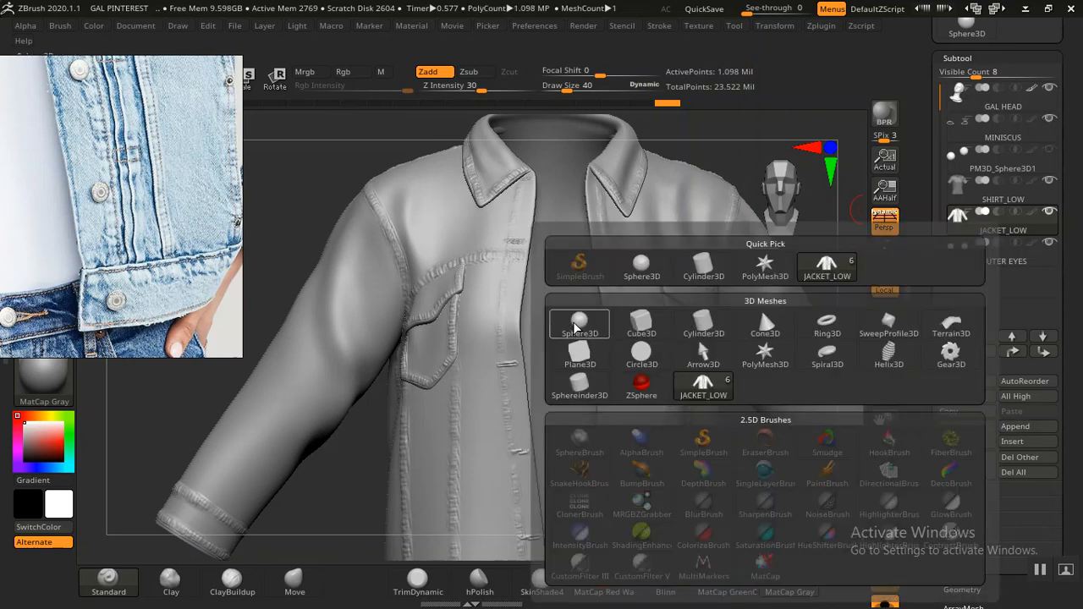
click(584, 357)
click(972, 290)
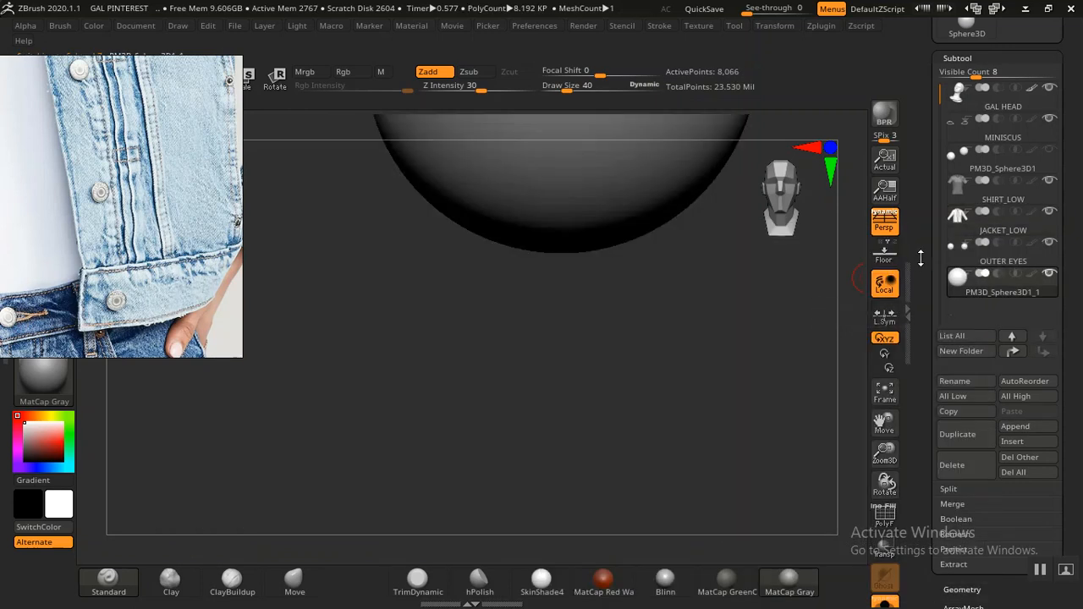
Import BUTTONS.obj from New folder in place of the appended sphere
scroll(928, 338, up, 5)
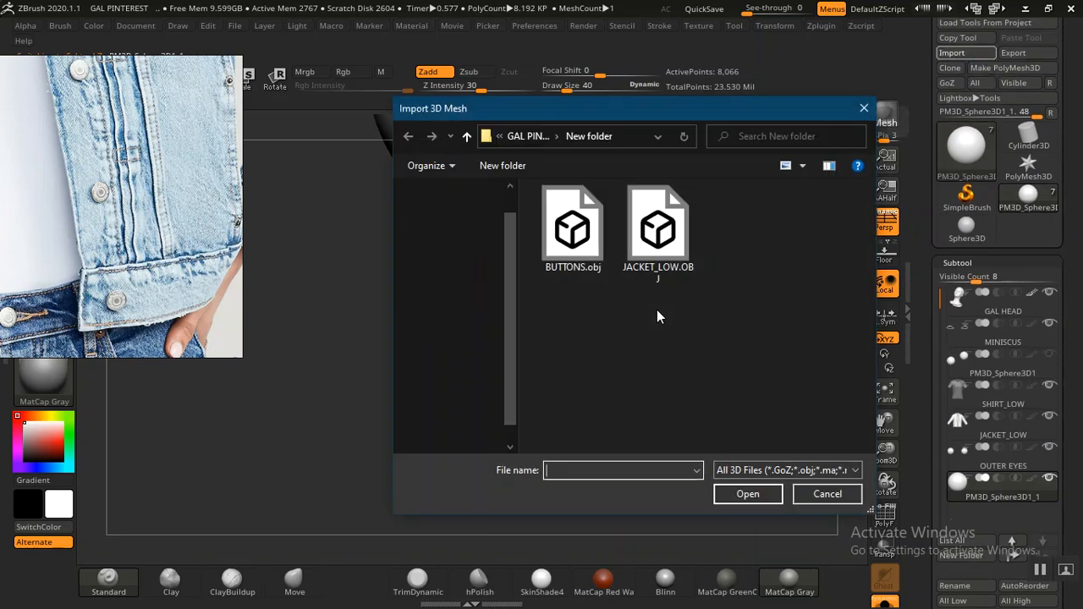
click(581, 260)
click(748, 495)
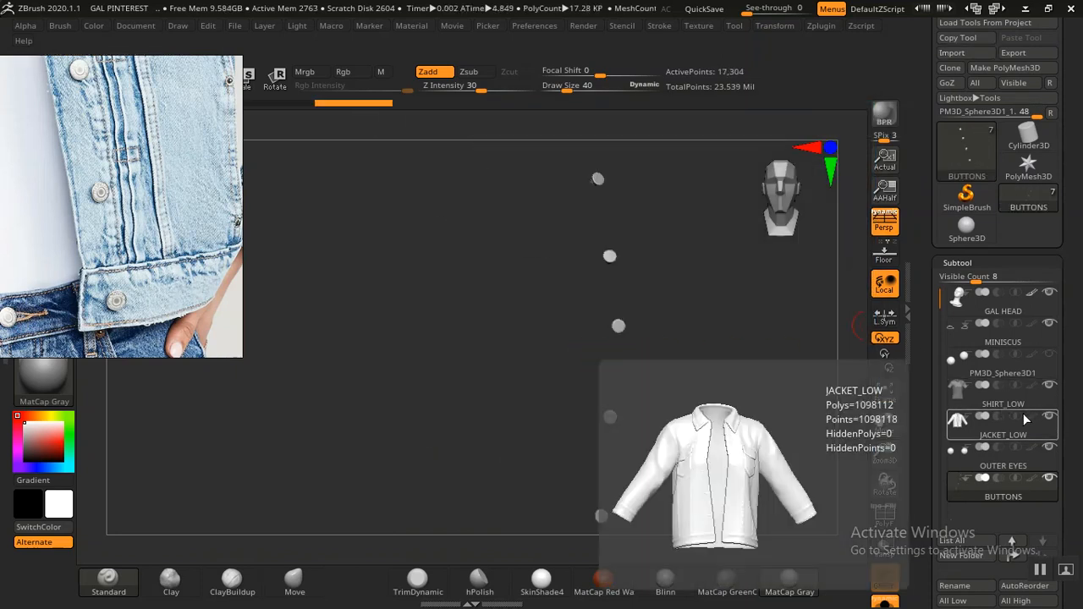
Turn off Solo to show the other subtools and check the buttons' placement down the jacket front
click(884, 602)
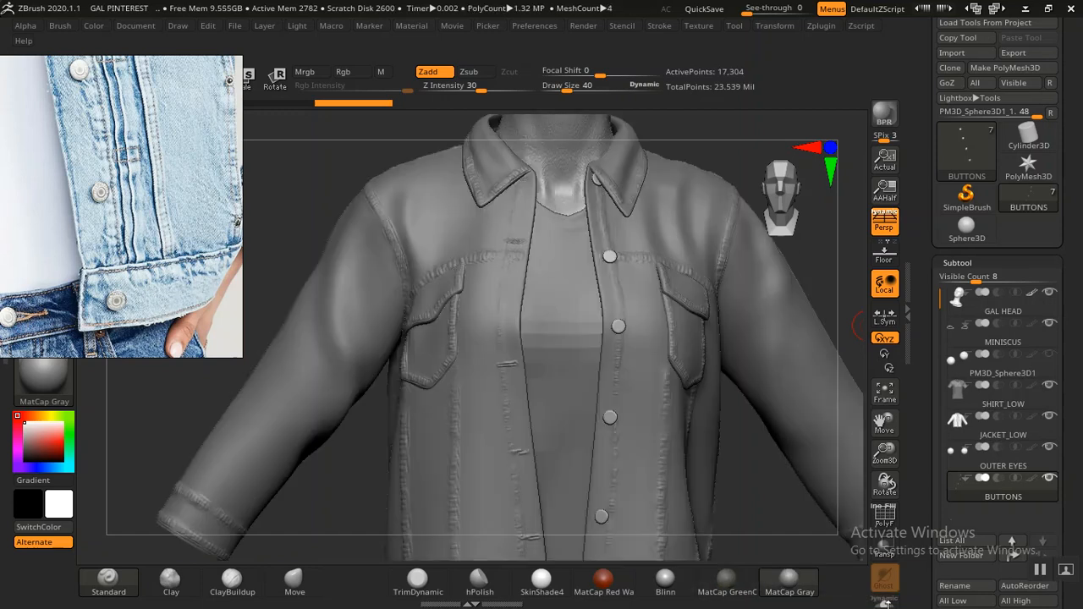
alt+drag(745, 484, 756, 406)
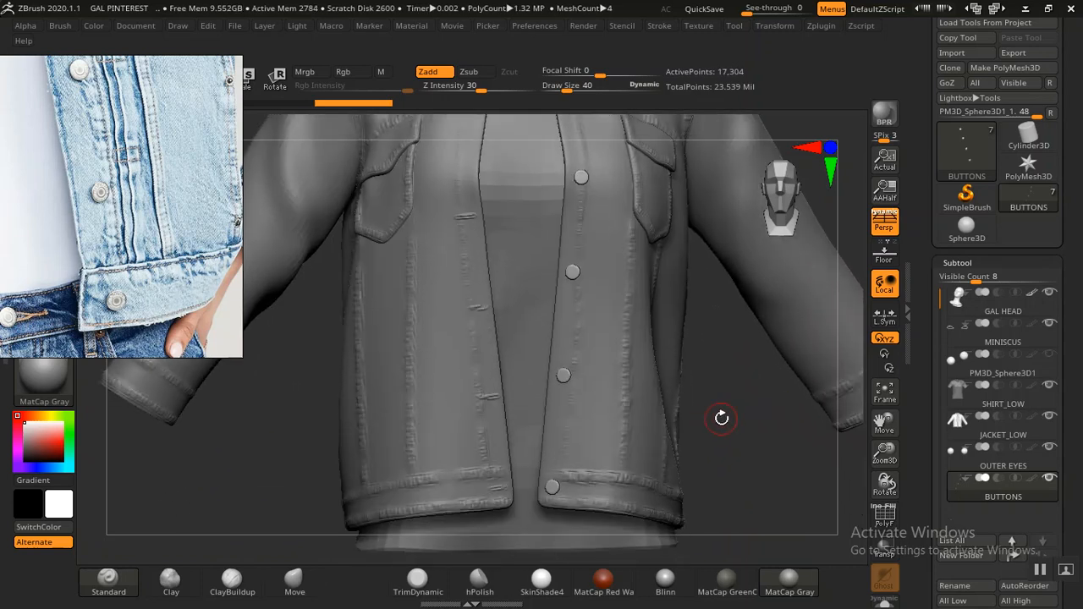
alt+drag(709, 431, 766, 430)
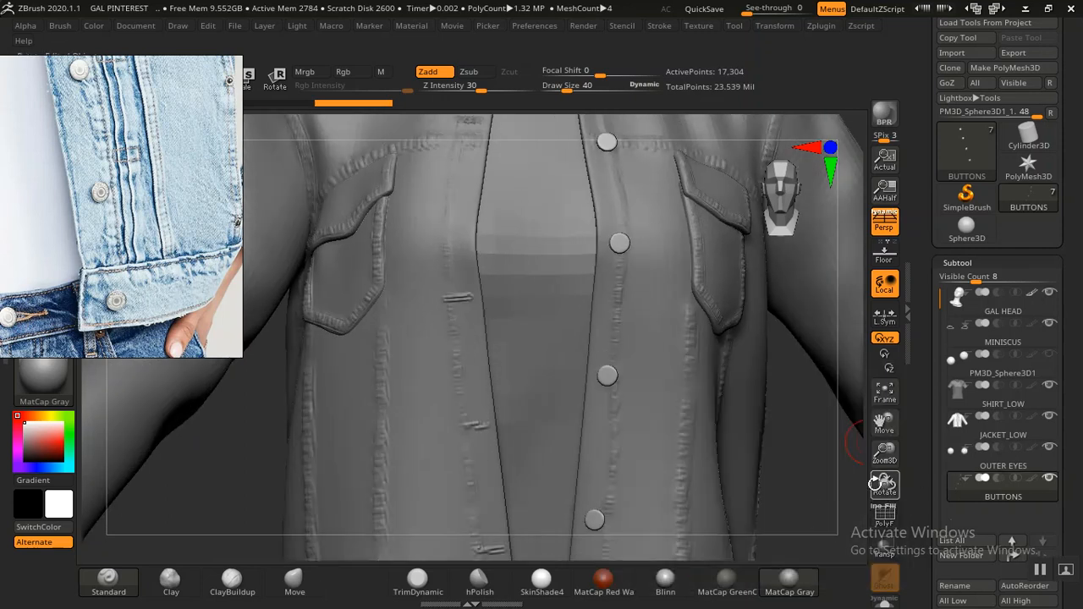
Turn on PolyFrame and give the jacket's bottom button its own polygroup by masking it
key(shift+f)
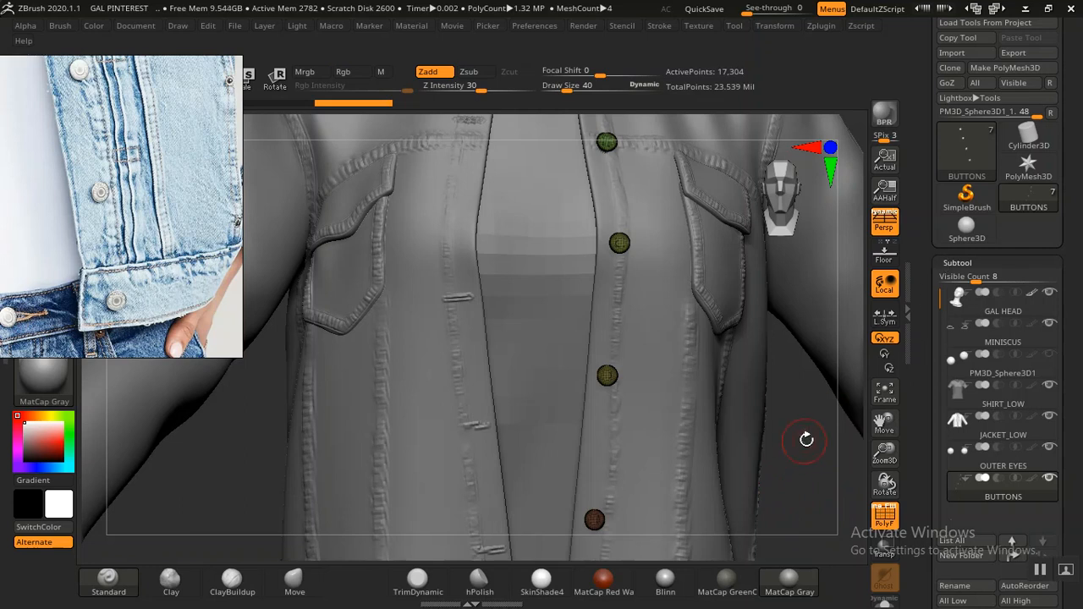
drag(789, 456, 712, 403)
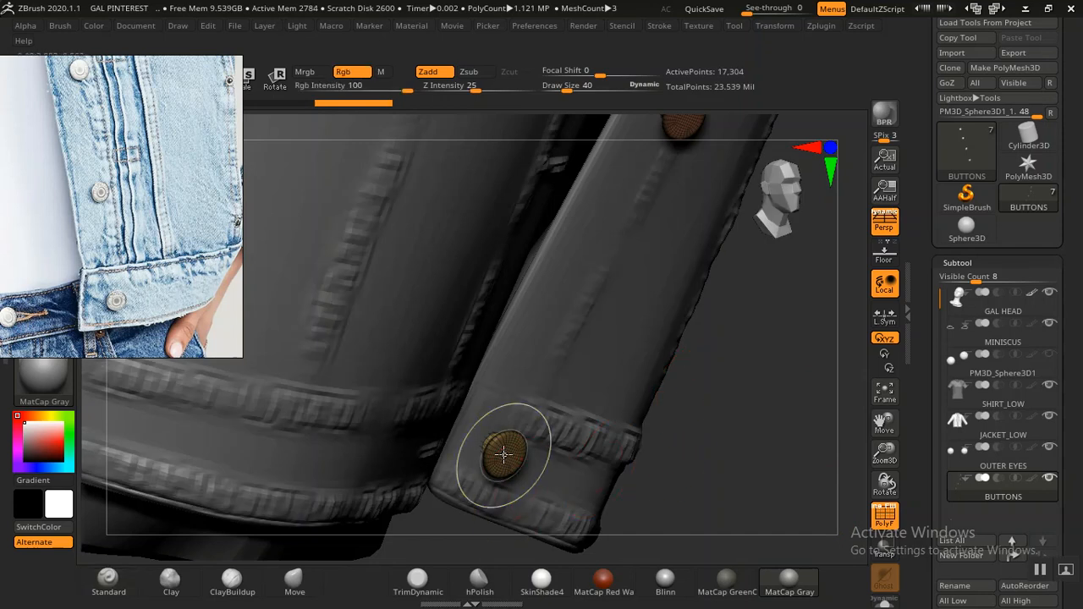
ctrl+shift+click(512, 457)
mouse_move(709, 445)
mouse_down()
mouse_move(737, 404)
mouse_move(706, 435)
mouse_up()
ctrl+shift+click(707, 428)
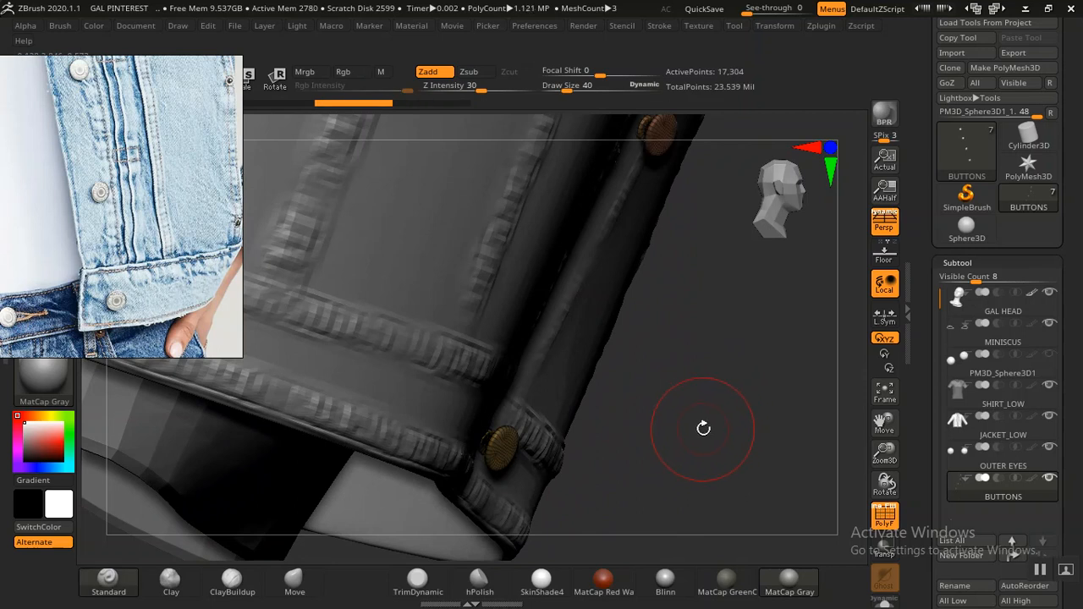
drag(663, 379, 507, 455)
ctrl+drag(712, 372, 457, 563)
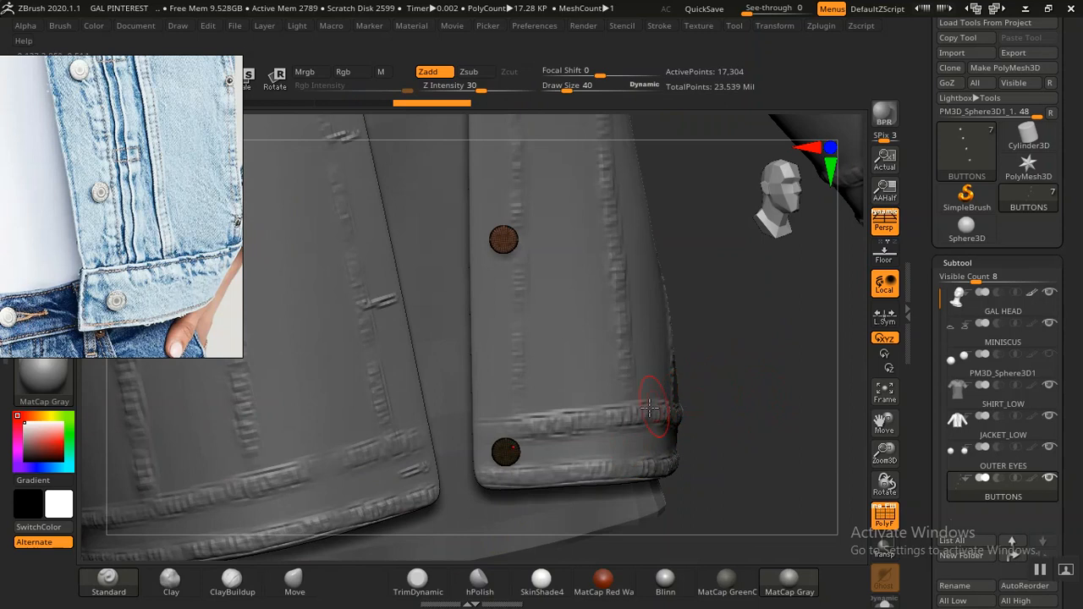
key(ctrl+w)
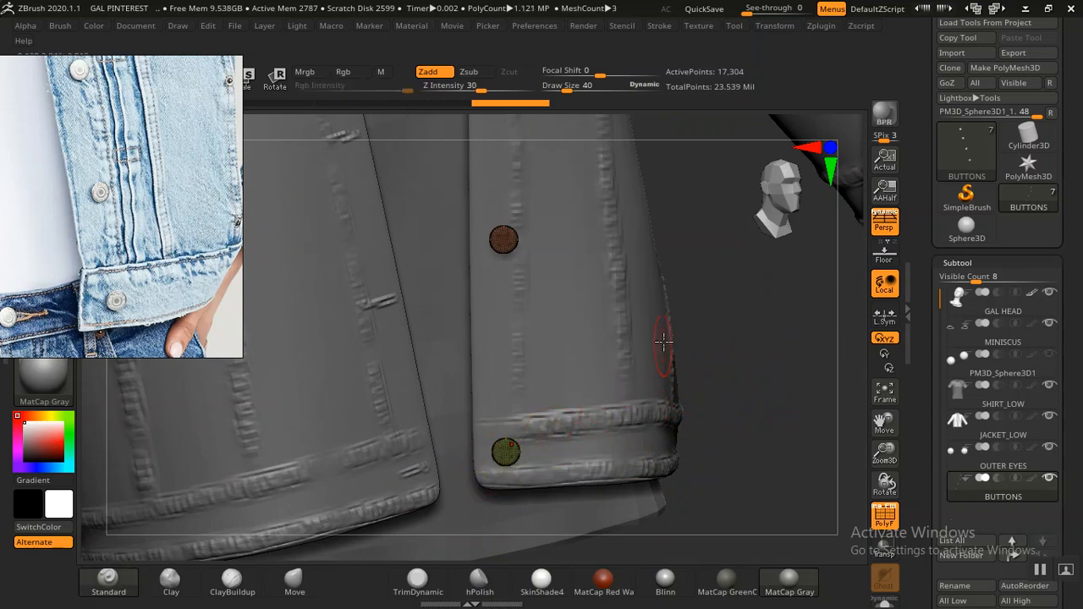
Mask the second button from the bottom and assign it a separate polygroup
ctrl+drag(427, 198, 558, 271)
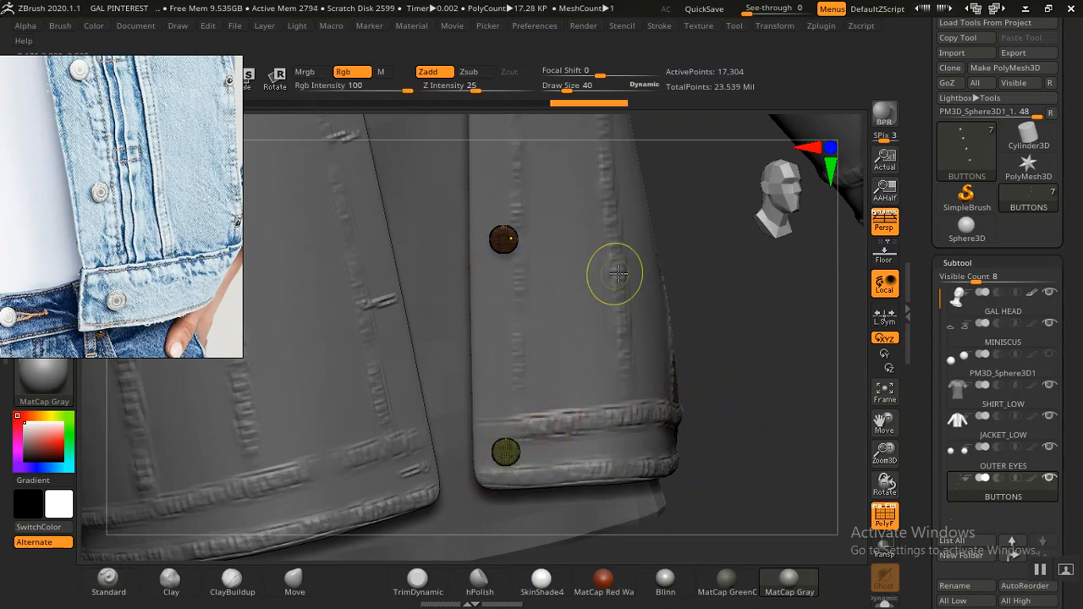
key(ctrl+z)
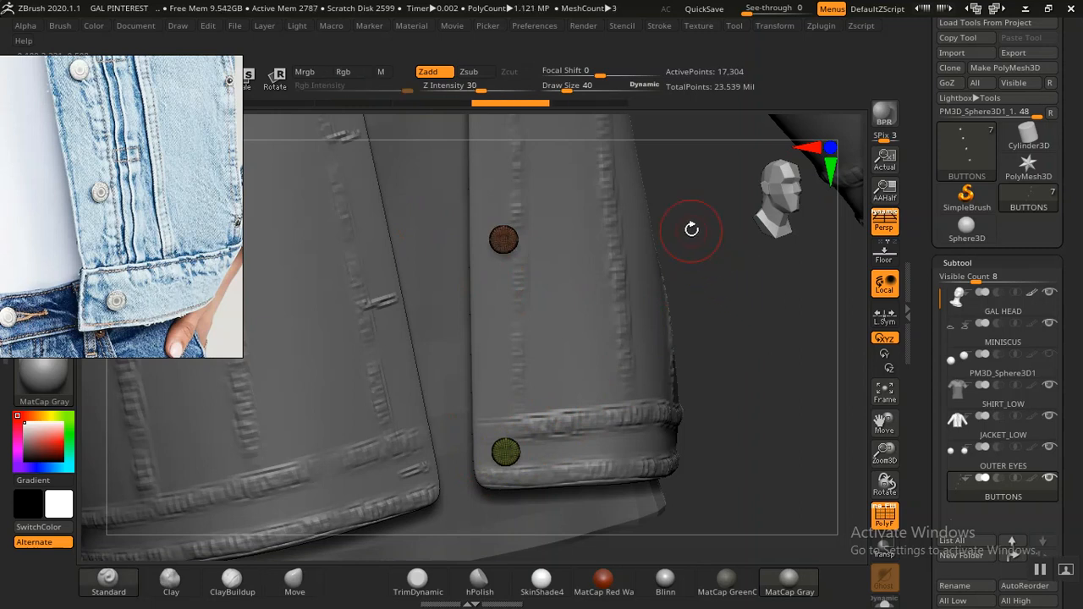
ctrl+drag(687, 222, 431, 318)
key(ctrl+w)
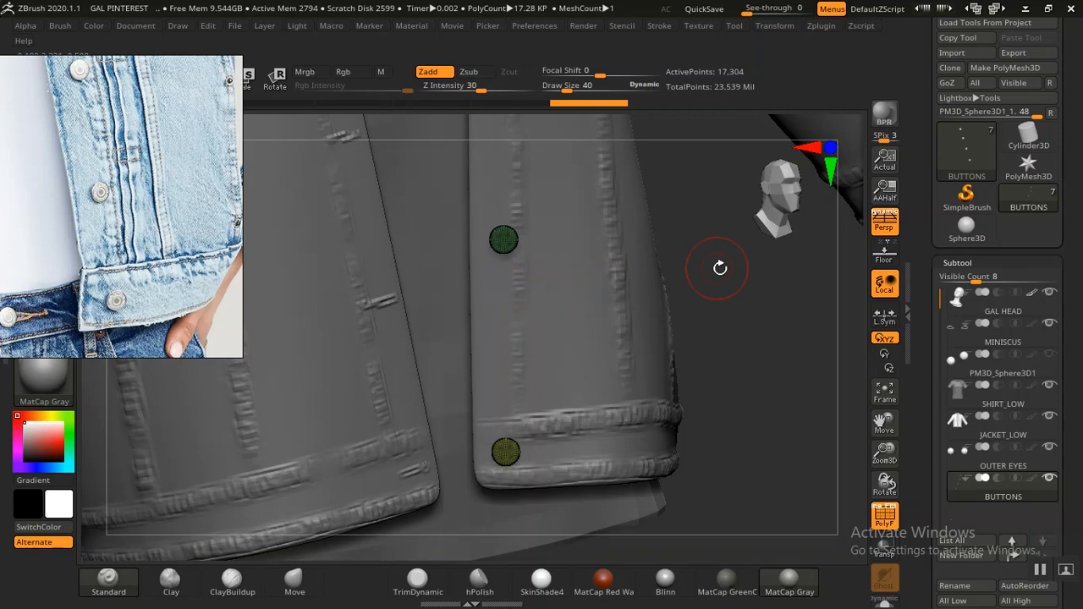
Mask the third and fourth buttons from the bottom in turn, giving each its own polygroup
drag(766, 315, 616, 362)
ctrl+drag(715, 388, 410, 225)
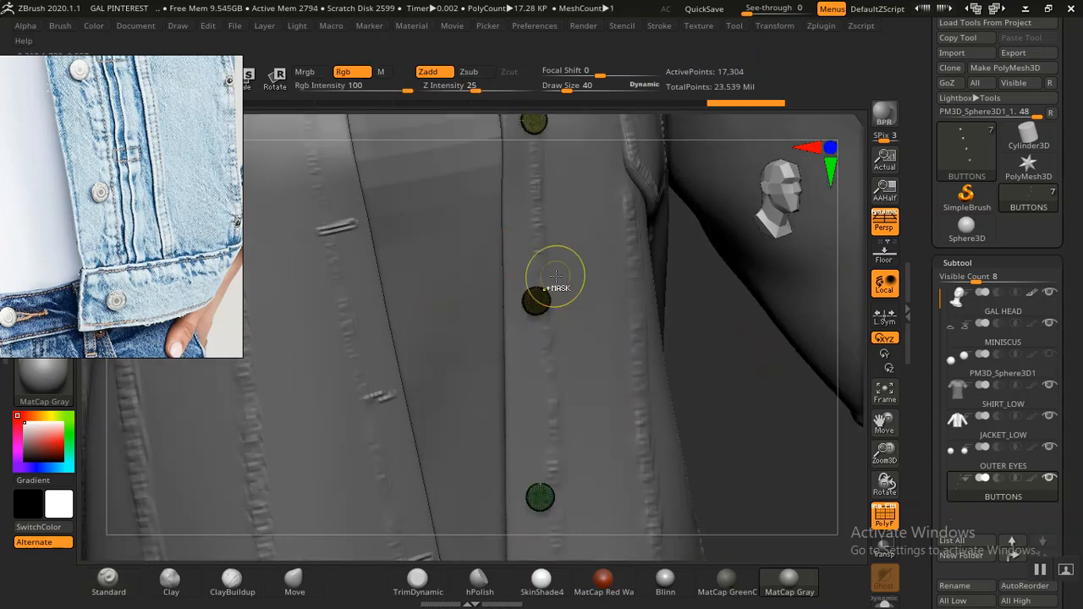
key(ctrl+w)
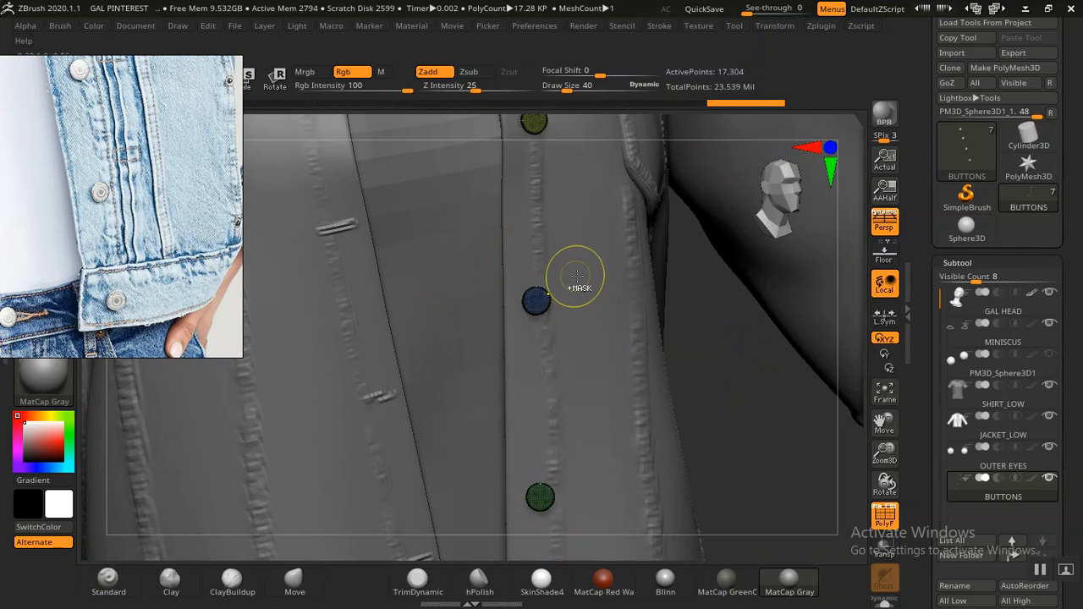
drag(731, 358, 616, 390)
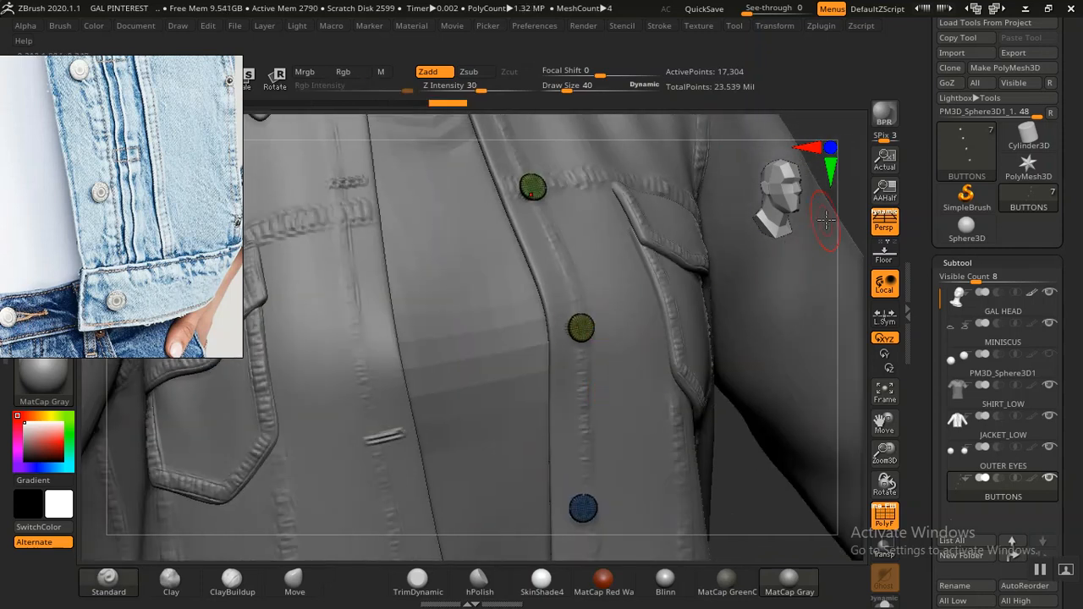
ctrl+drag(853, 208, 484, 452)
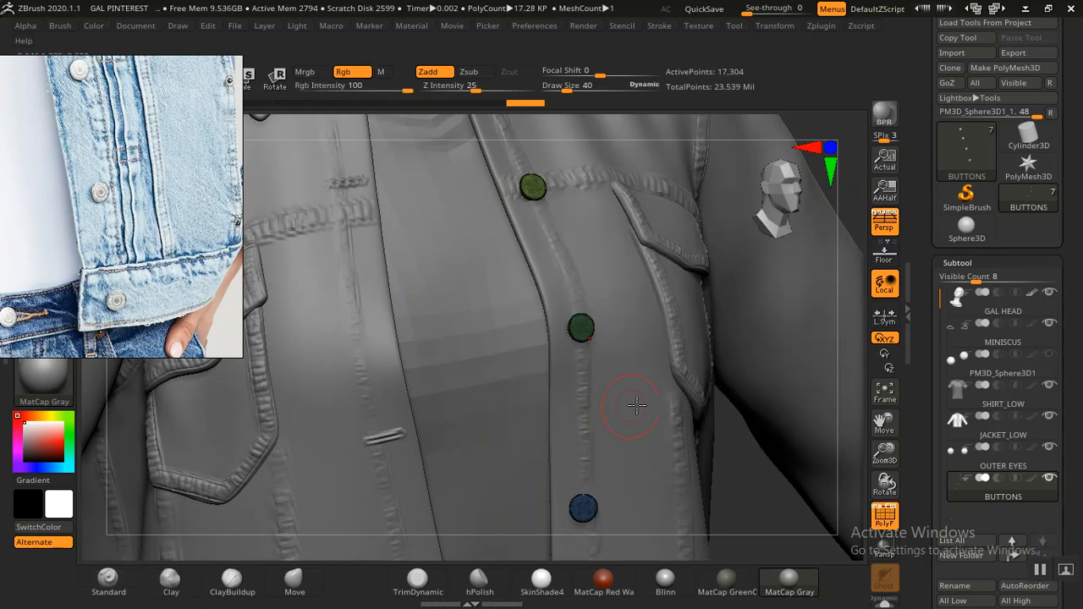
Give the two uppermost buttons, at the yoke seam and under the collar, separate polygroups
alt+drag(755, 490, 670, 607)
alt+drag(837, 352, 894, 439)
key(ctrl+z)
mouse_move(790, 276)
ctrl+mouse_down()
mouse_move(893, 373)
mouse_move(765, 418)
mouse_move(564, 460)
ctrl+mouse_up()
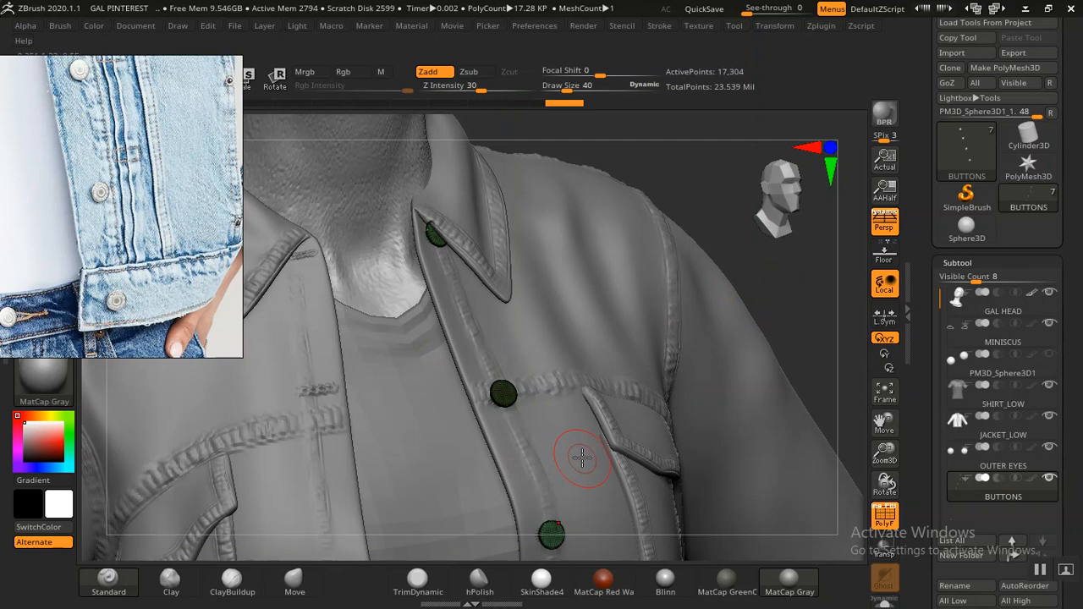
key(ctrl+w)
mouse_move(640, 140)
ctrl+mouse_down()
mouse_move(814, 247)
mouse_move(795, 270)
mouse_move(525, 311)
mouse_move(515, 300)
ctrl+mouse_up()
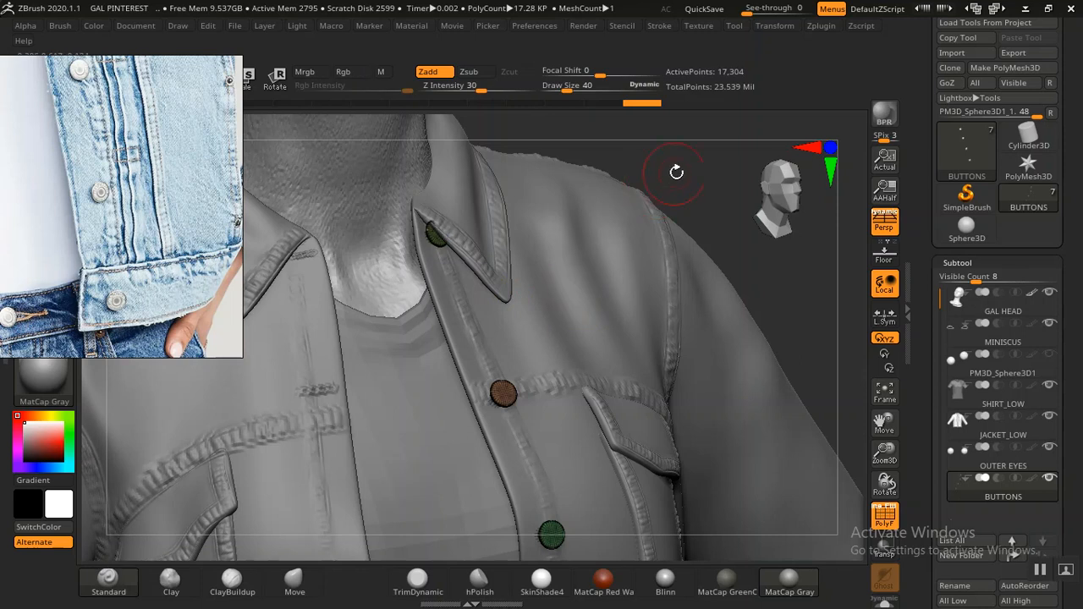
key(ctrl+w)
Make JACKET_LOW the active subtool, open its Layers settings and raise it to its highest subdivision level
alt+drag(649, 156, 626, 257)
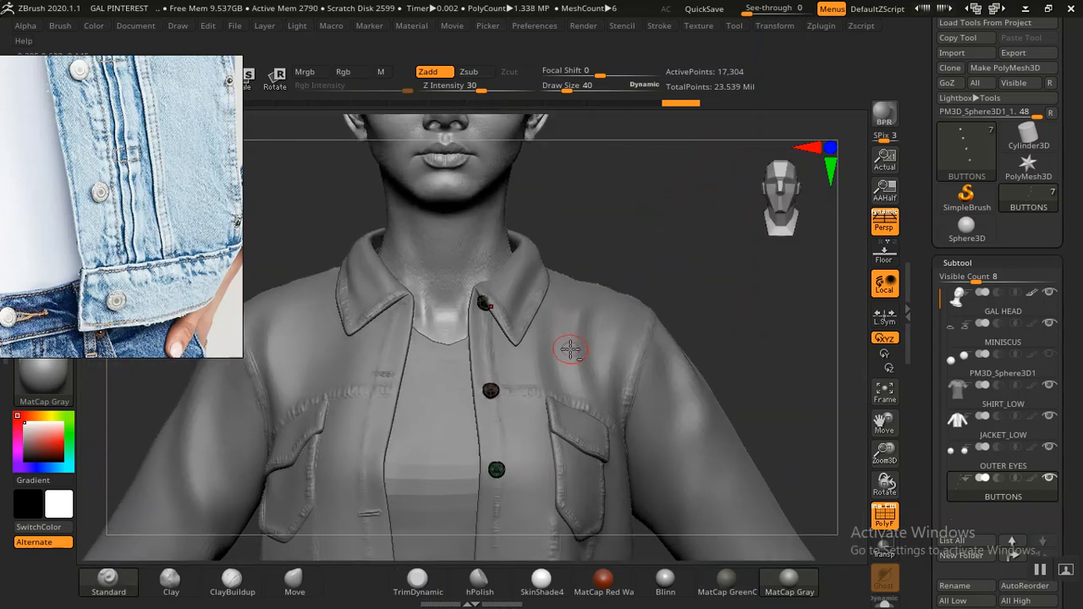
alt+click(624, 316)
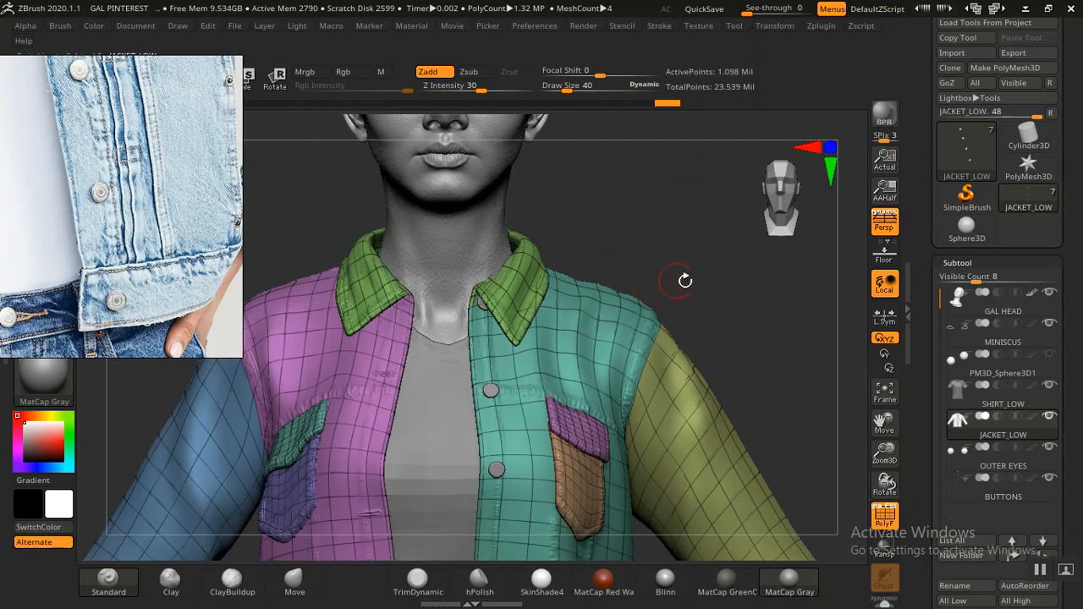
click(951, 262)
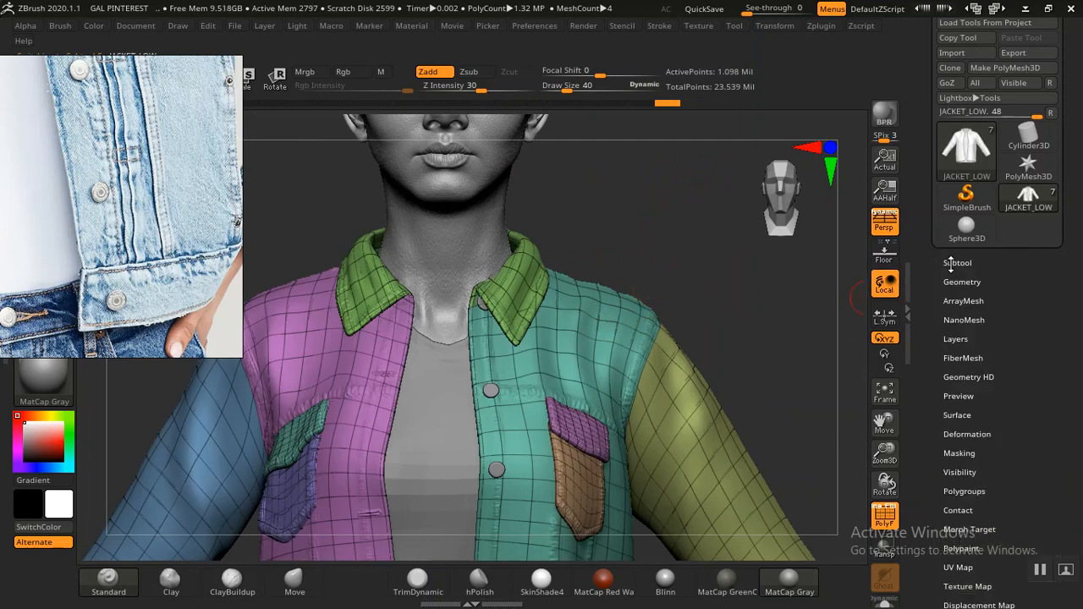
click(956, 340)
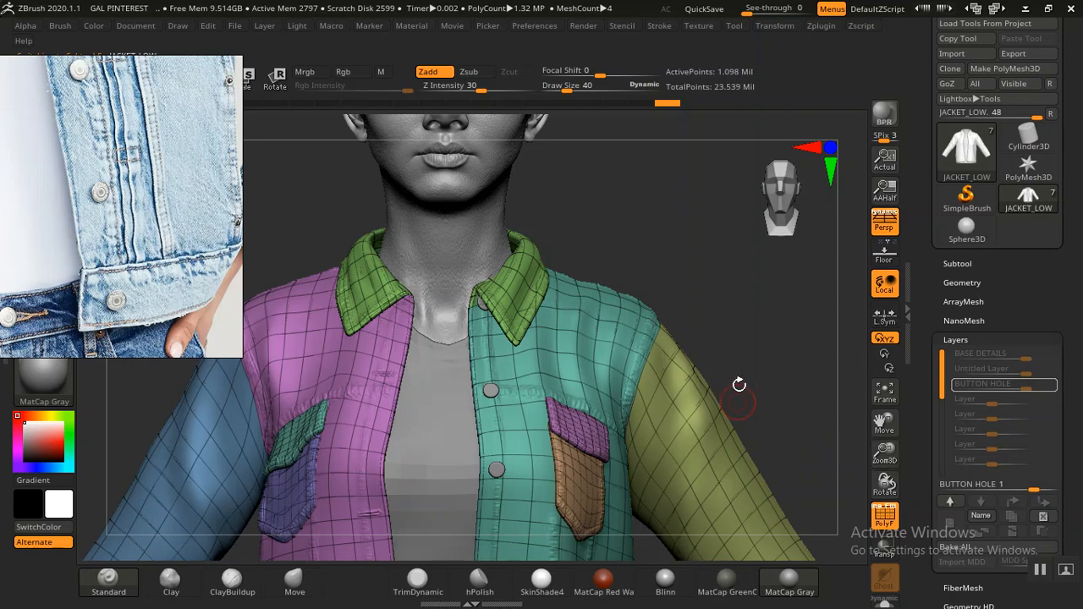
key(d)
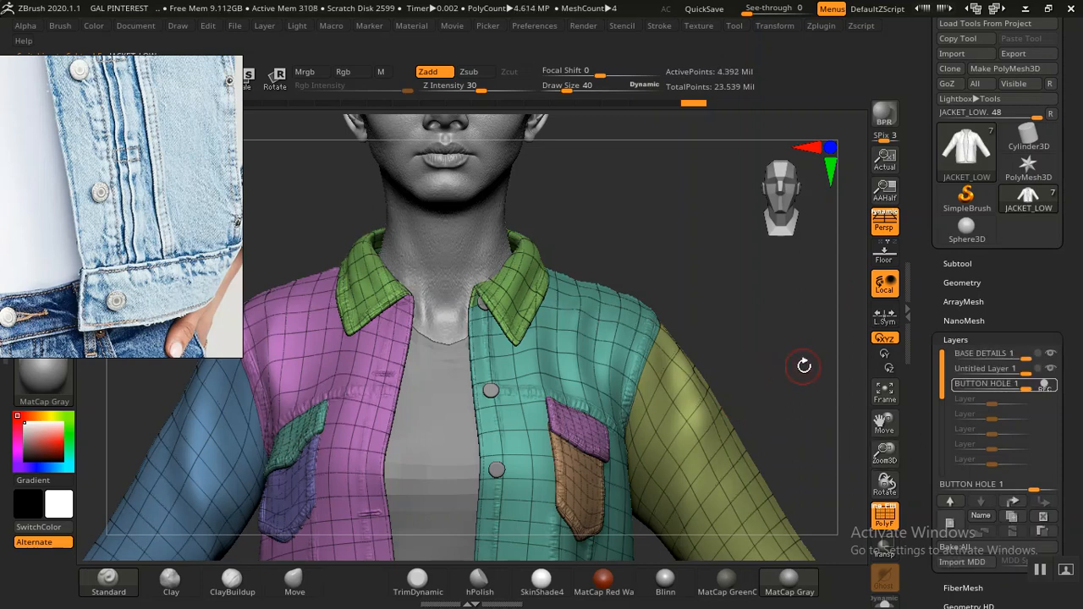
Choose the Move brush for the collar beside the top button and turn off PolyFrame
mouse_move(652, 271)
mouse_down()
mouse_move(670, 251)
mouse_move(643, 293)
mouse_up()
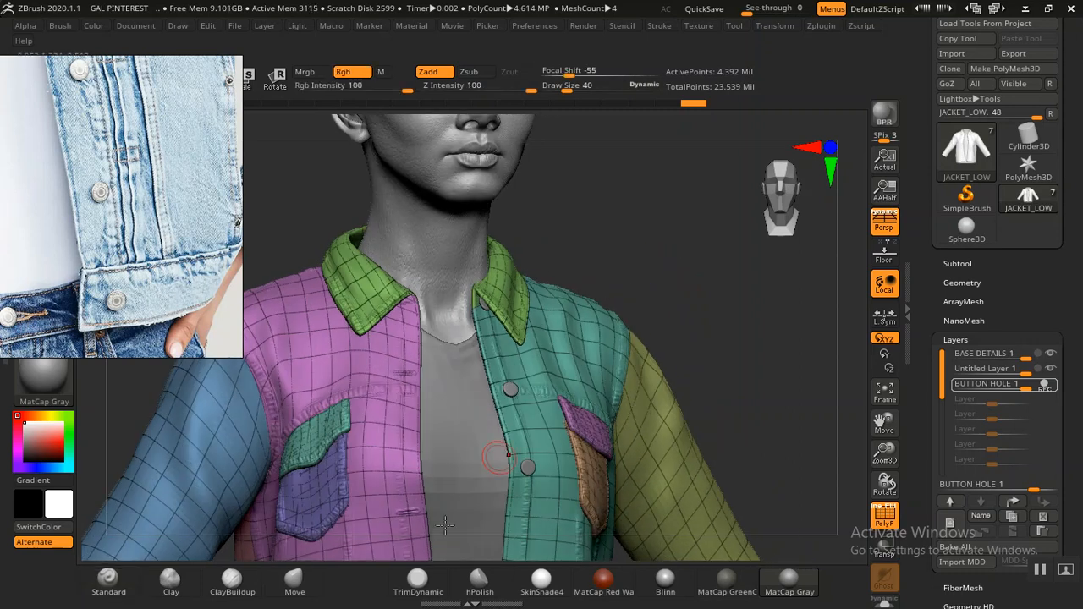
click(286, 580)
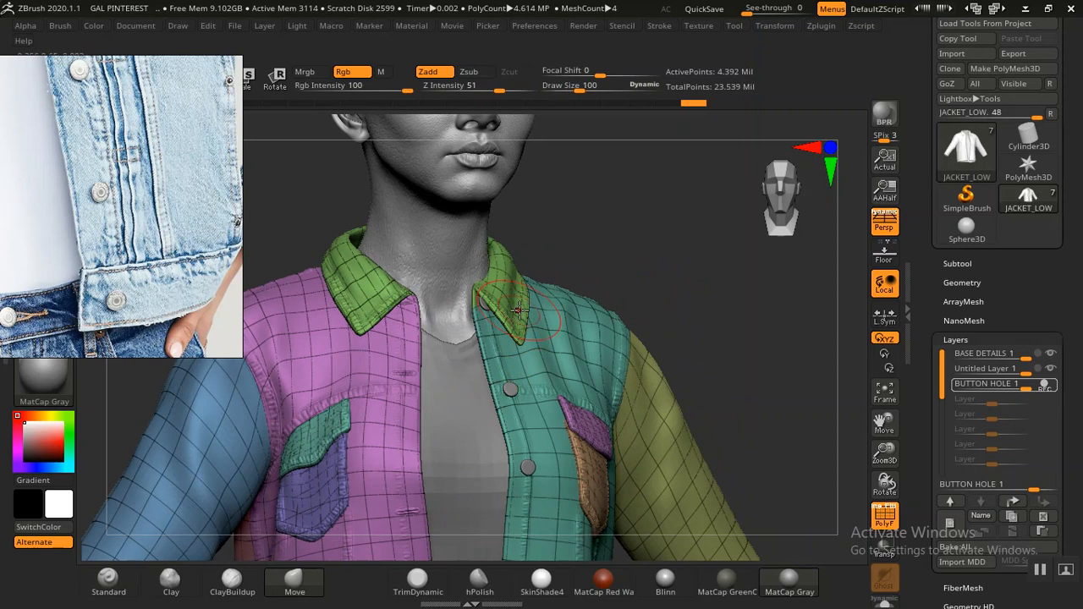
alt+drag(649, 263, 659, 373)
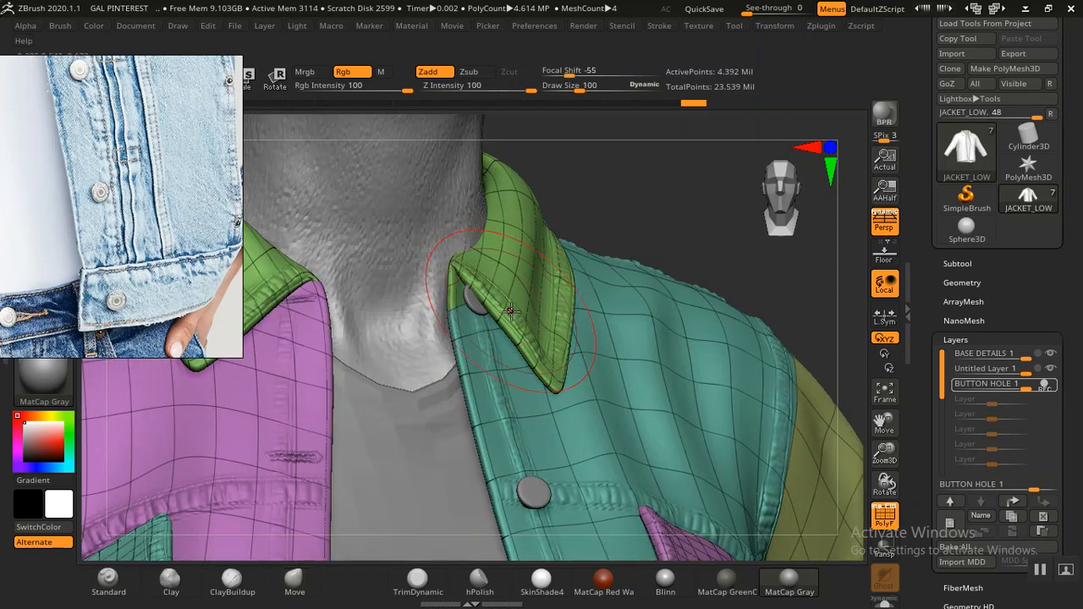
key(shift+f)
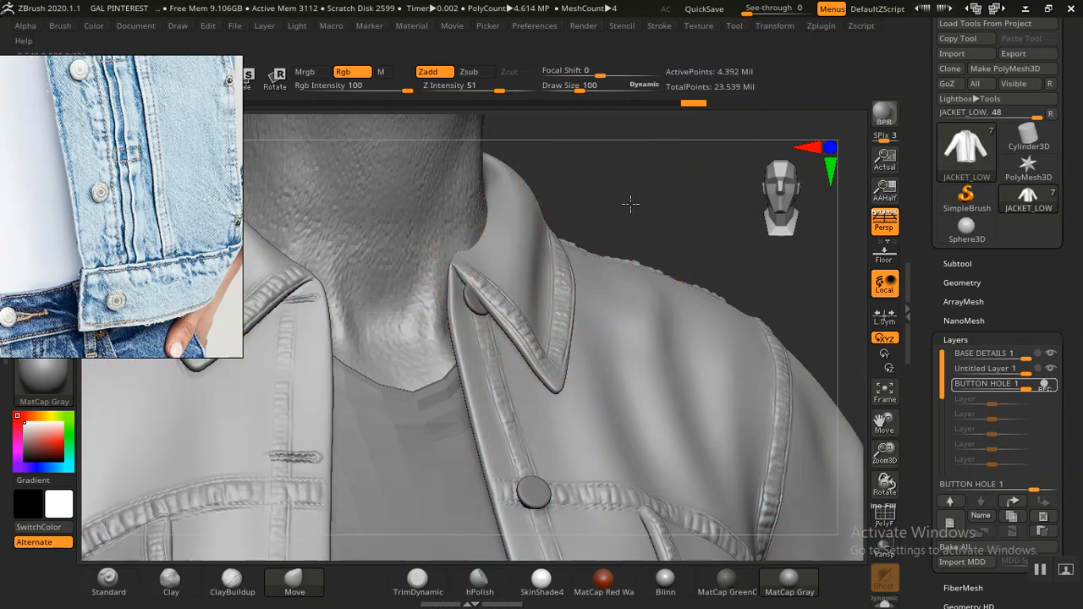
Isolate the collar, mask the rest of the jacket, and return to the highest subdivision level
drag(622, 206, 583, 252)
shift+drag(513, 289, 510, 275)
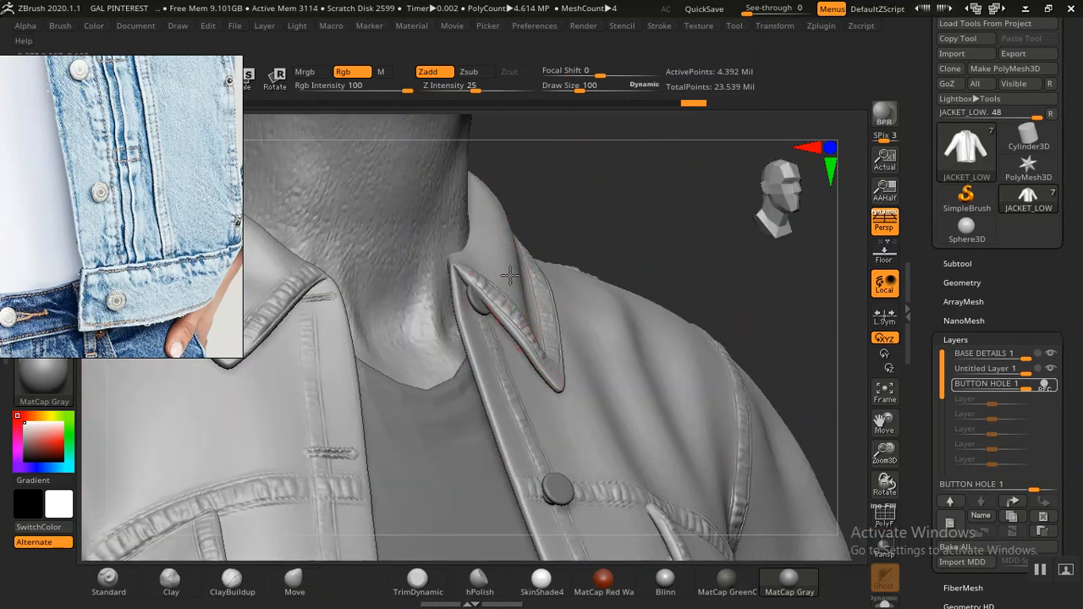
key(shift+d)
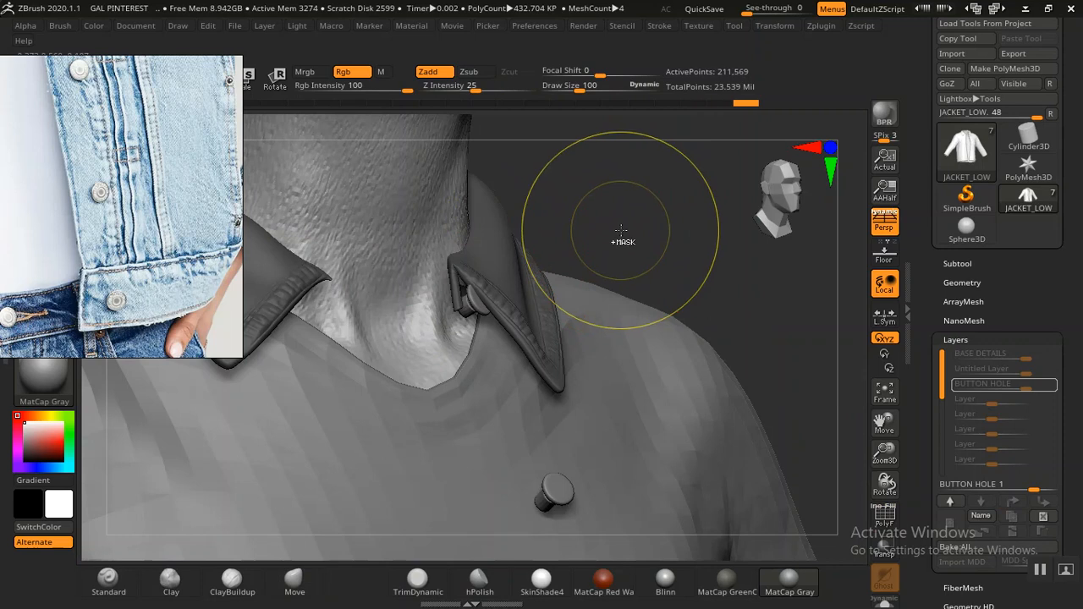
key(d)
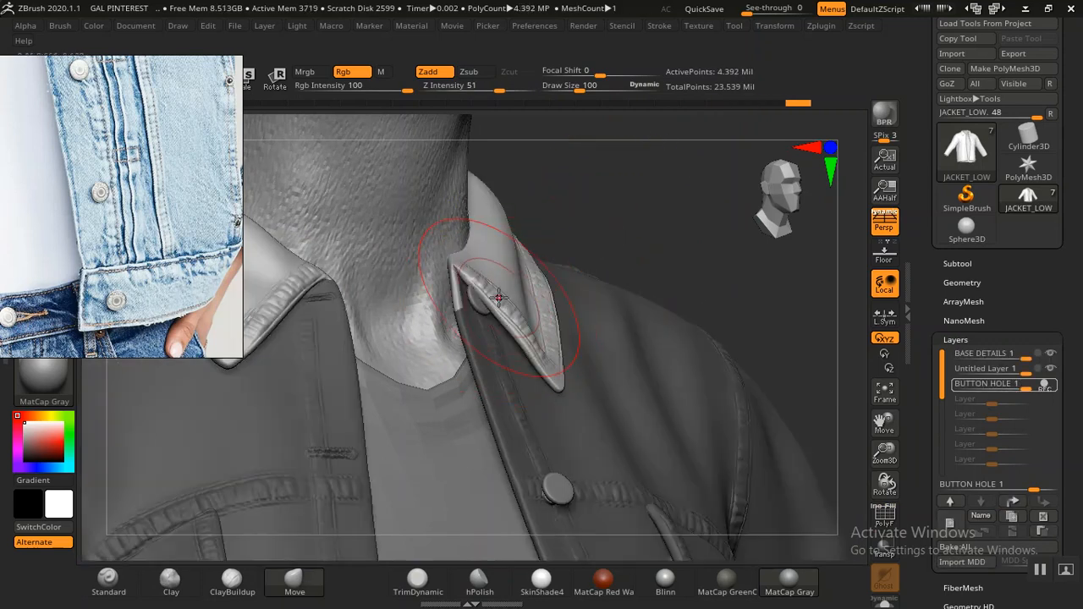
Lower the jacket's subdivision level and adjust the collar's inner corner near the neck with the Move brush
key(shift)
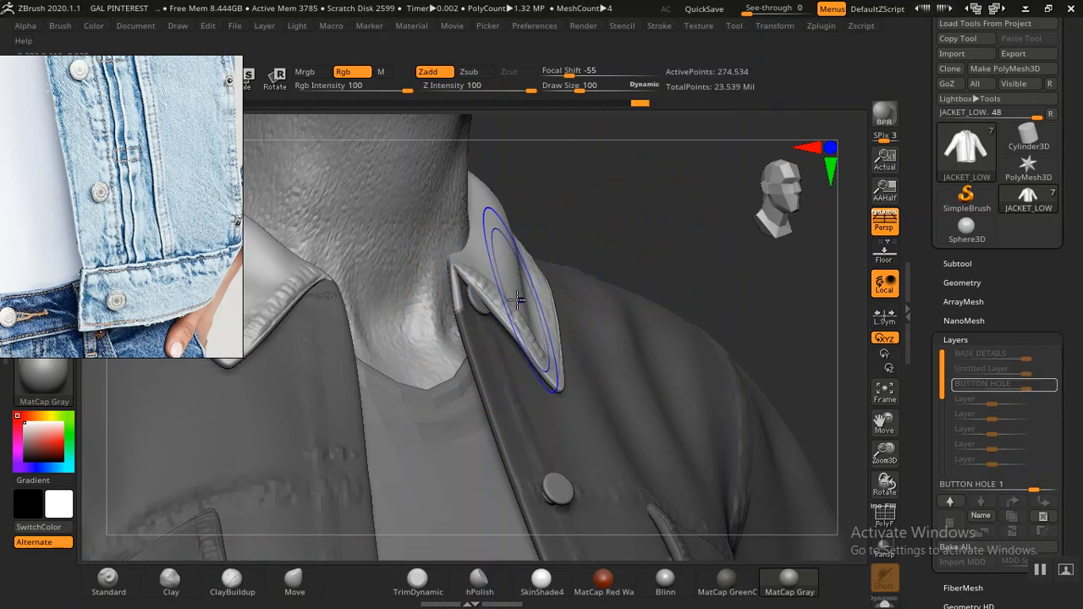
key(shift+d)
drag(604, 243, 563, 263)
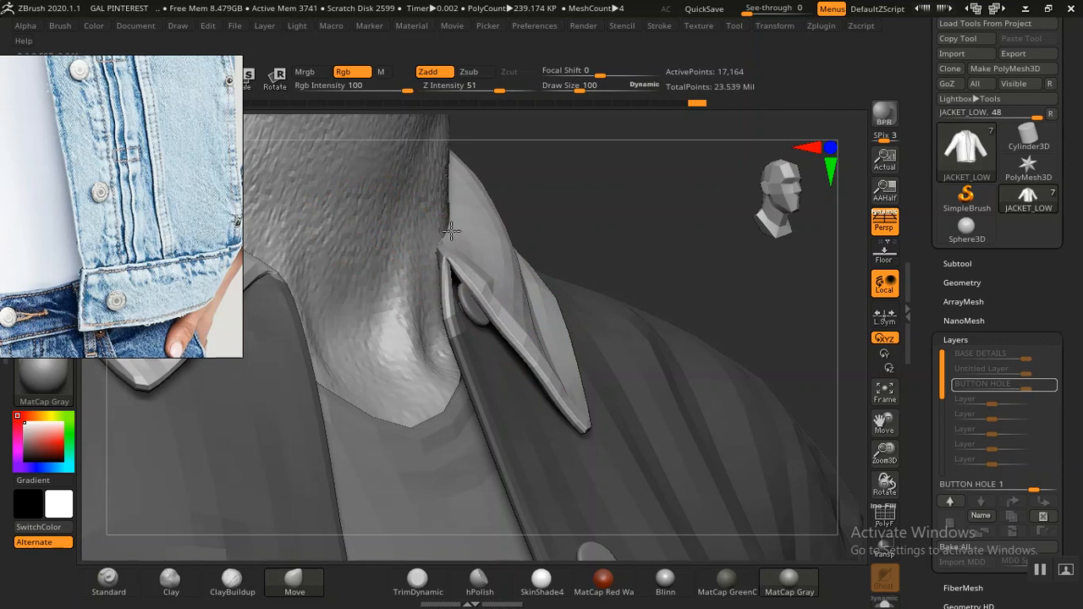
key(ctrl)
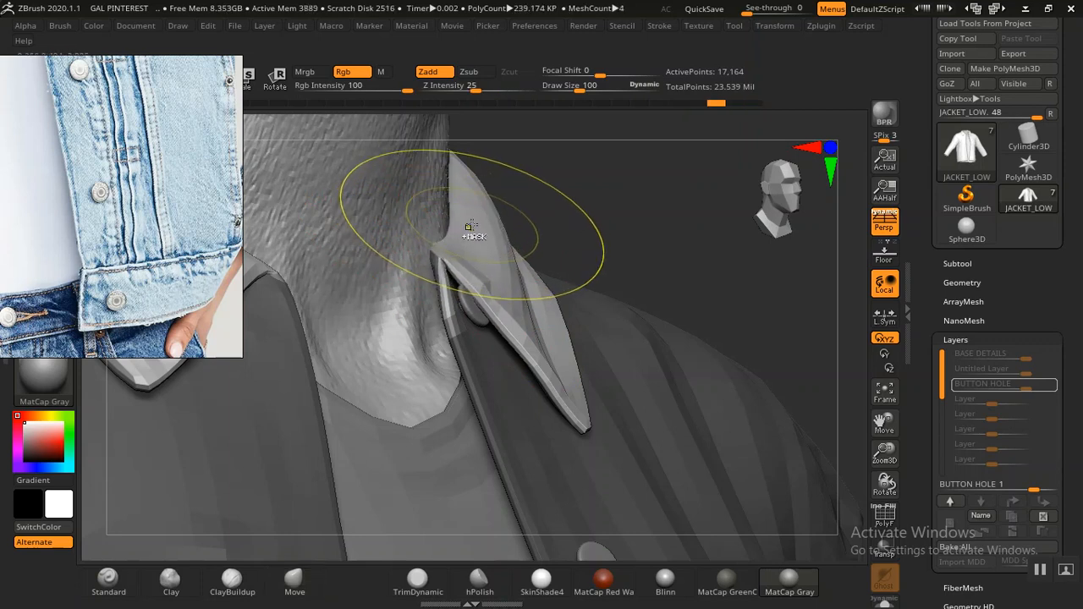
key(d)
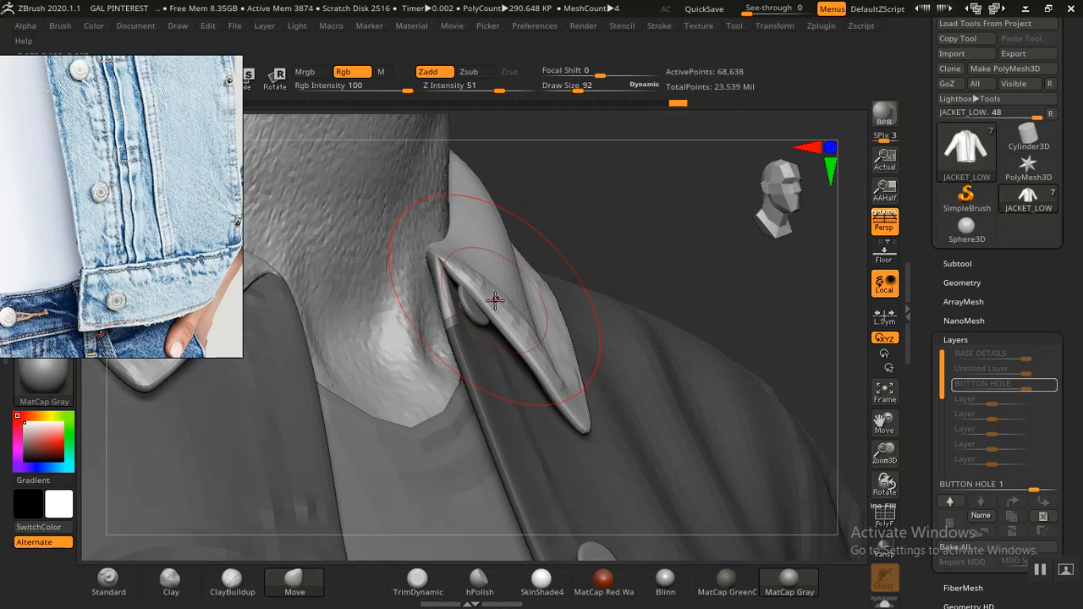
key(ctrl+z)
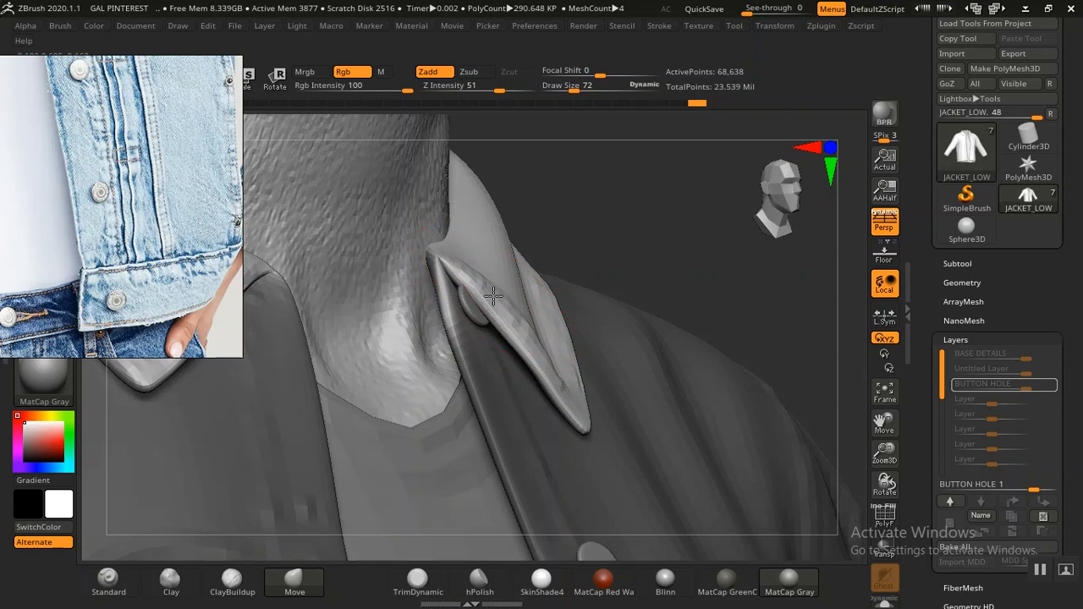
Reduce the draw size to 48 and nudge the collar's front edge up beside the top button
mouse_move(633, 240)
mouse_down()
mouse_move(694, 314)
mouse_move(510, 336)
mouse_move(485, 309)
mouse_up()
key([)
key([)
key([)
key([)
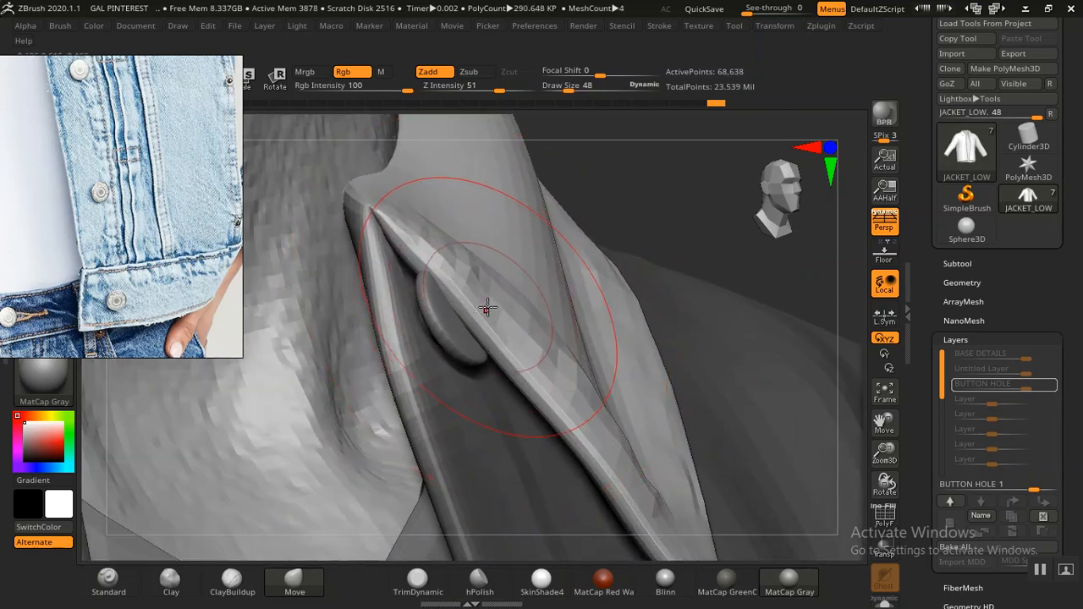
drag(493, 302, 490, 293)
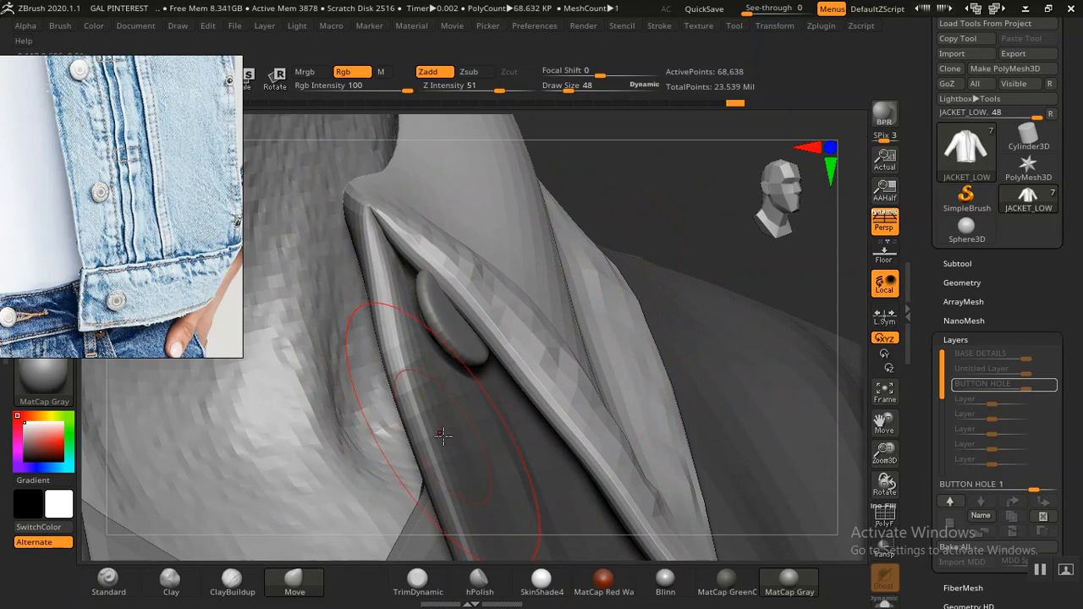
Switch to the Move Topological brush and pull the collar's front edge back off the top button
key(b)
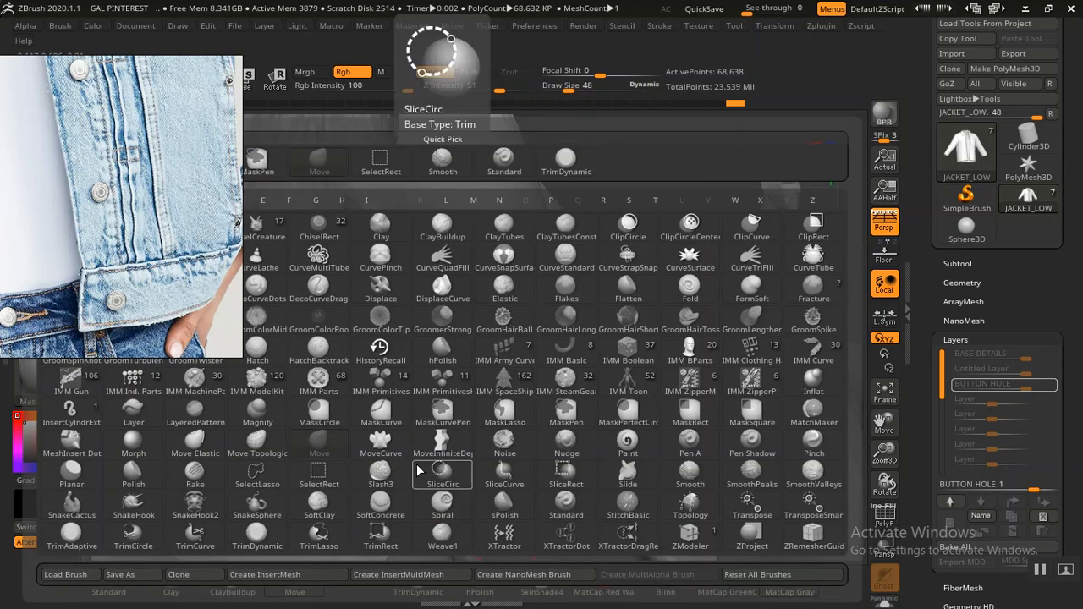
click(256, 449)
mouse_move(477, 311)
mouse_down()
mouse_move(483, 302)
mouse_move(457, 272)
mouse_move(514, 314)
mouse_move(530, 349)
mouse_up()
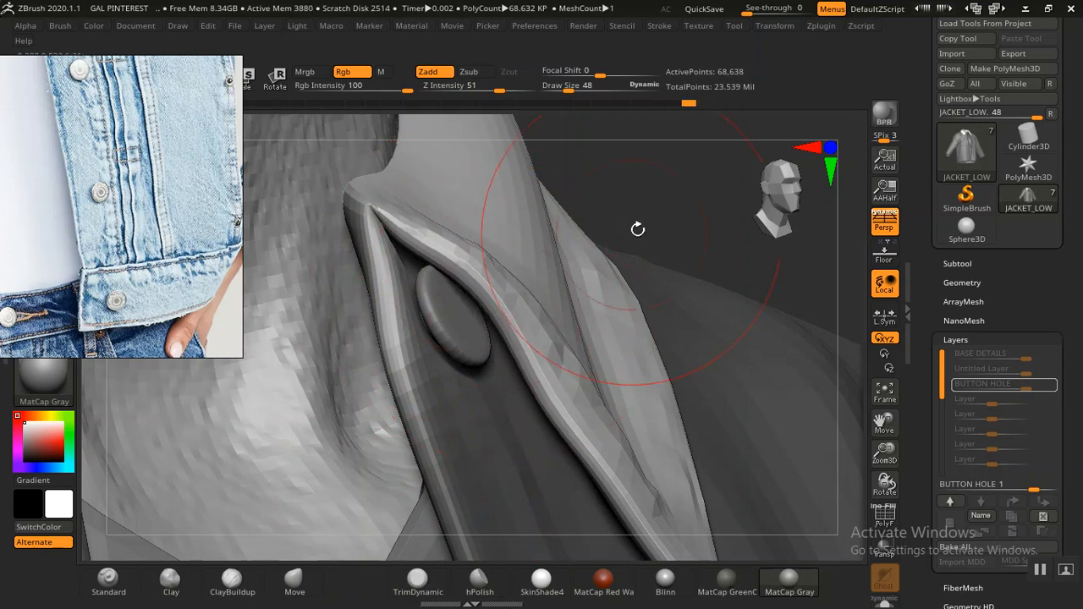
Clear the jacket's mask, enlarge the draw size to 92, and smooth the collar beside the neck
alt+drag(677, 186, 576, 199)
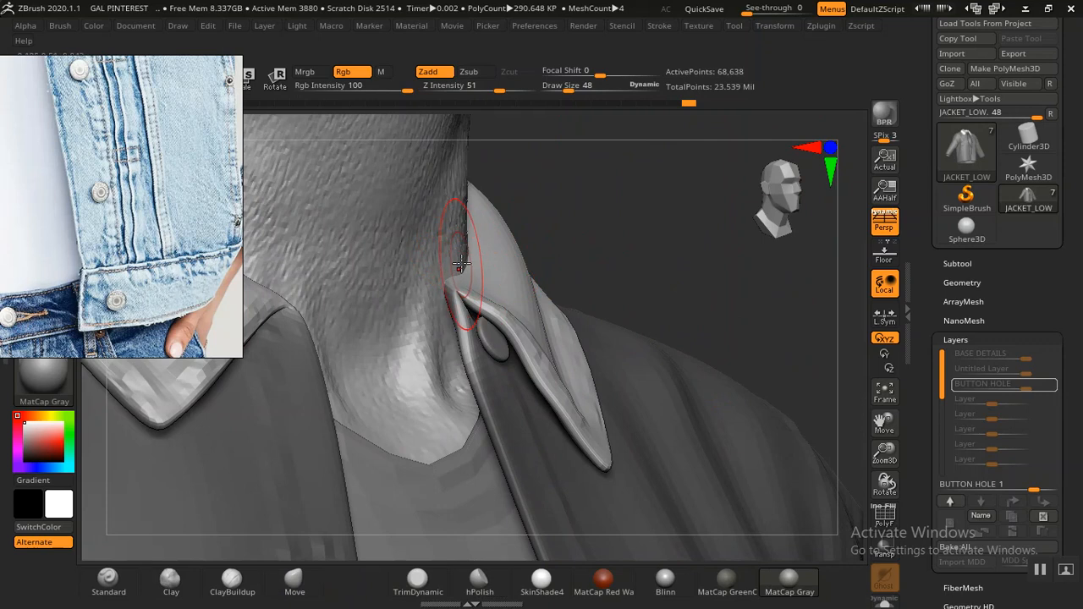
ctrl+click(640, 195)
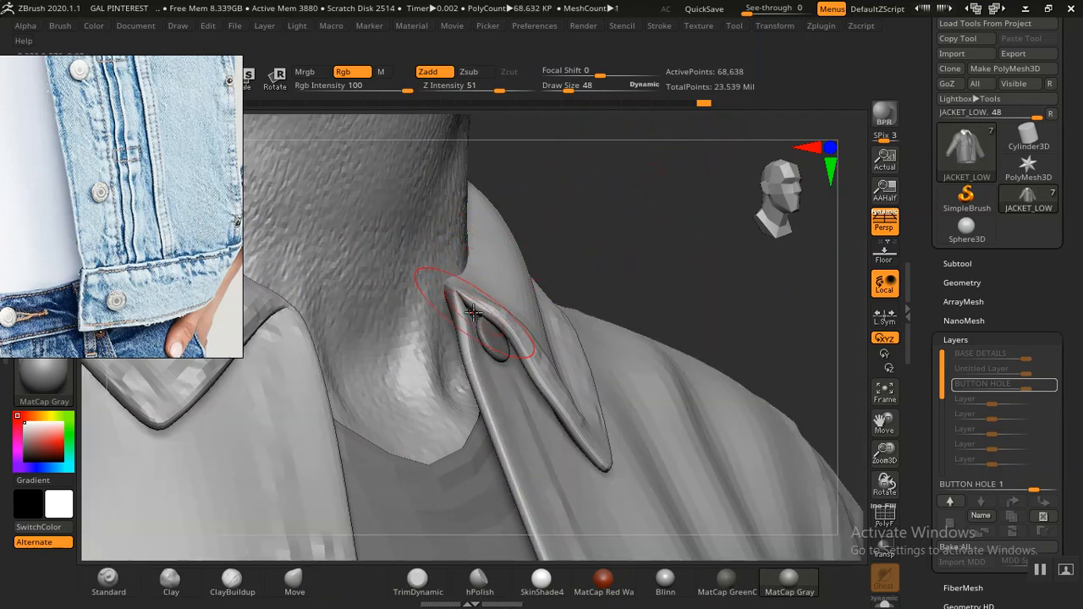
key(])
key(])
key(])
mouse_move(600, 225)
mouse_down()
mouse_move(546, 278)
mouse_move(423, 266)
mouse_up()
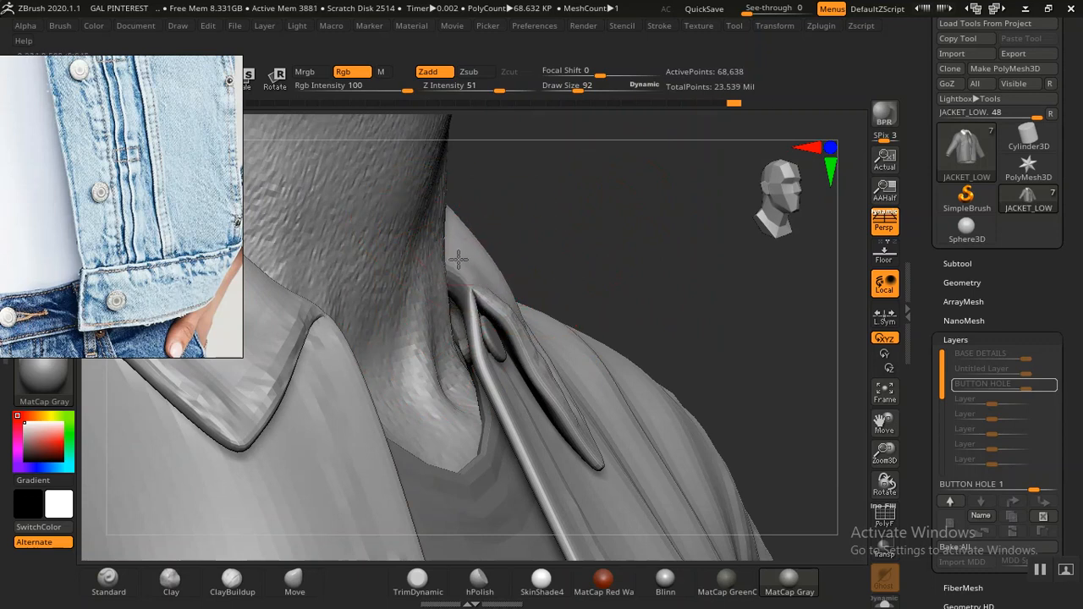
mouse_move(577, 219)
mouse_down()
mouse_move(564, 234)
mouse_move(455, 241)
mouse_move(478, 215)
mouse_up()
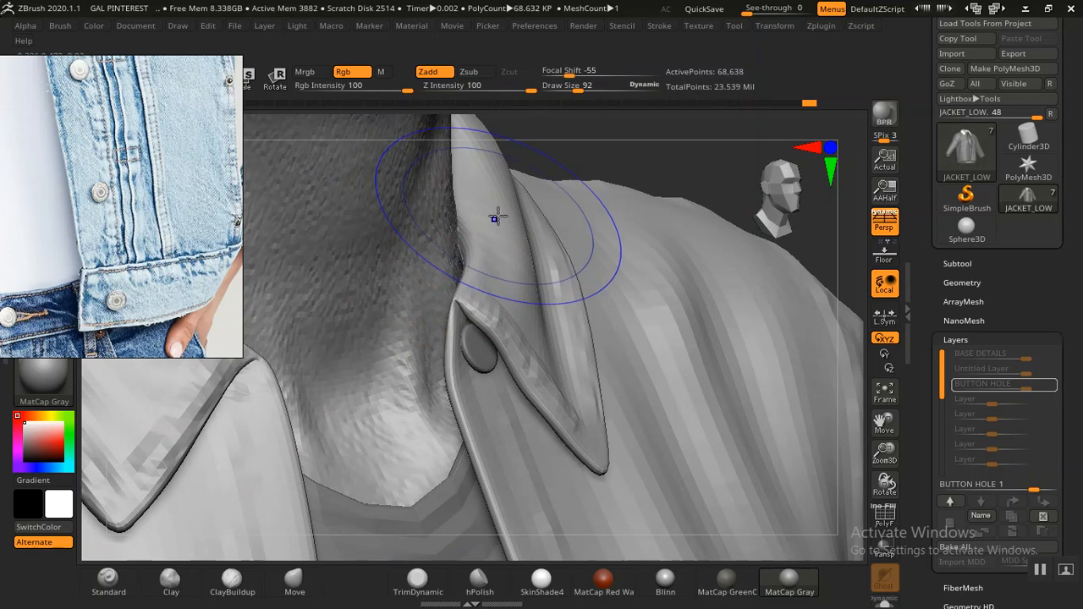
Lower the jacket two subdivision levels and reshape the button-side collar around the neck with the Move brush
key(shift+d)
key(shift+d)
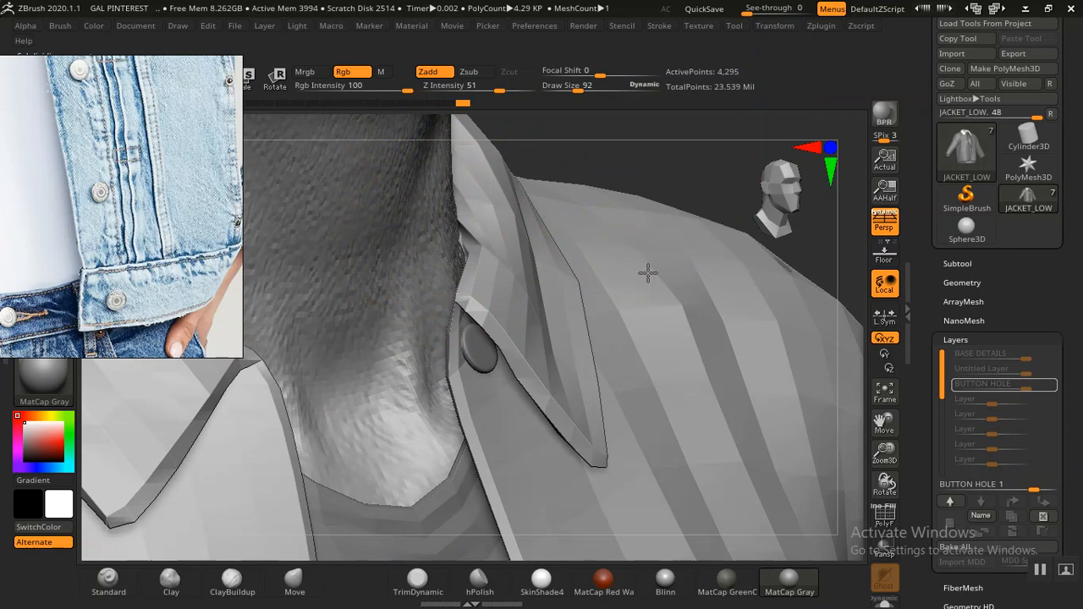
alt+right_drag(648, 274, 657, 383)
click(295, 579)
mouse_move(573, 198)
mouse_down()
mouse_move(551, 181)
mouse_move(574, 175)
mouse_move(423, 334)
mouse_up()
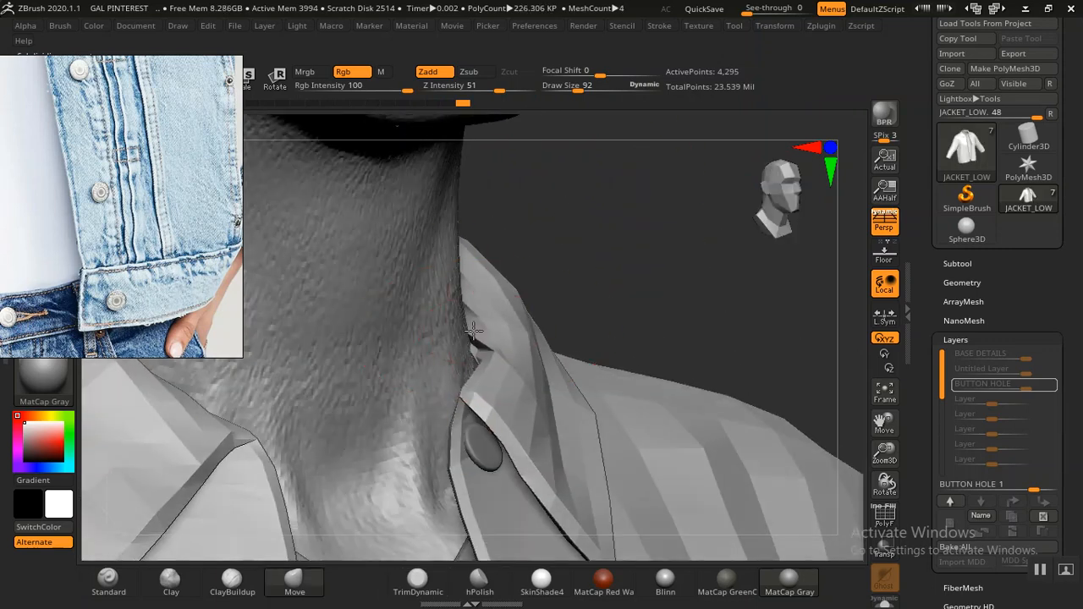
drag(632, 246, 599, 319)
drag(495, 253, 512, 252)
drag(881, 461, 889, 434)
drag(885, 487, 502, 278)
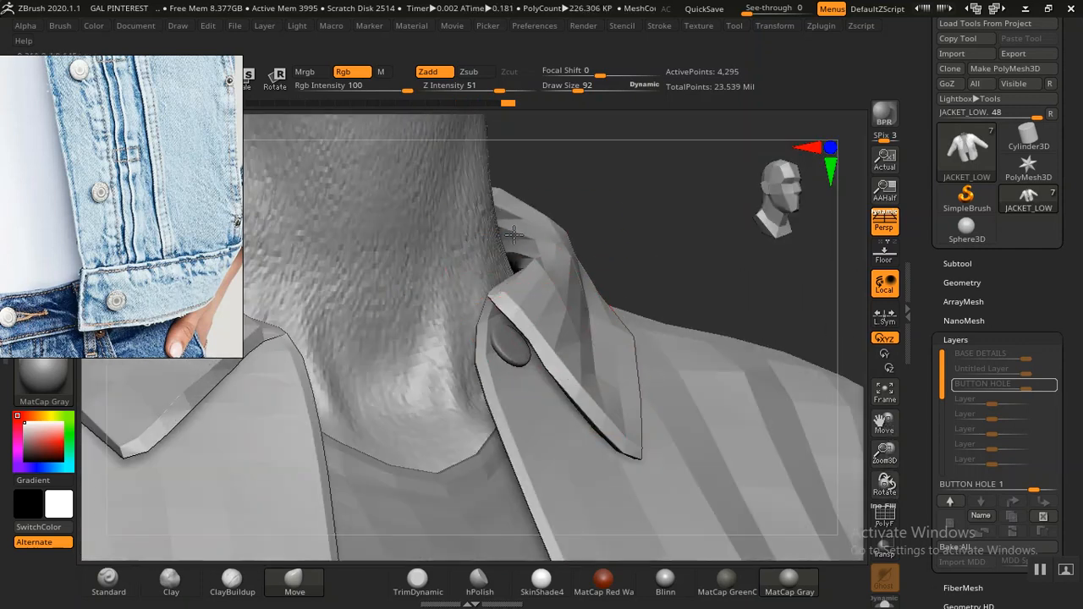
Increase the draw size to 108 and adjust the opposite collar's inner edge against the neck
mouse_move(556, 174)
alt+mouse_down()
mouse_move(658, 268)
mouse_move(638, 314)
mouse_move(383, 288)
alt+mouse_up()
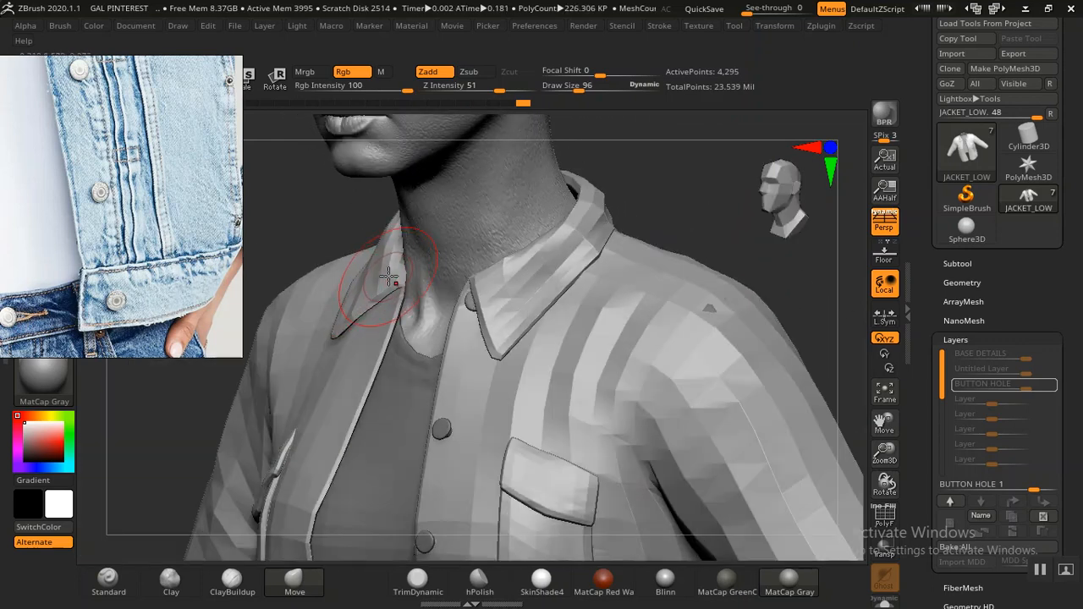
key(])
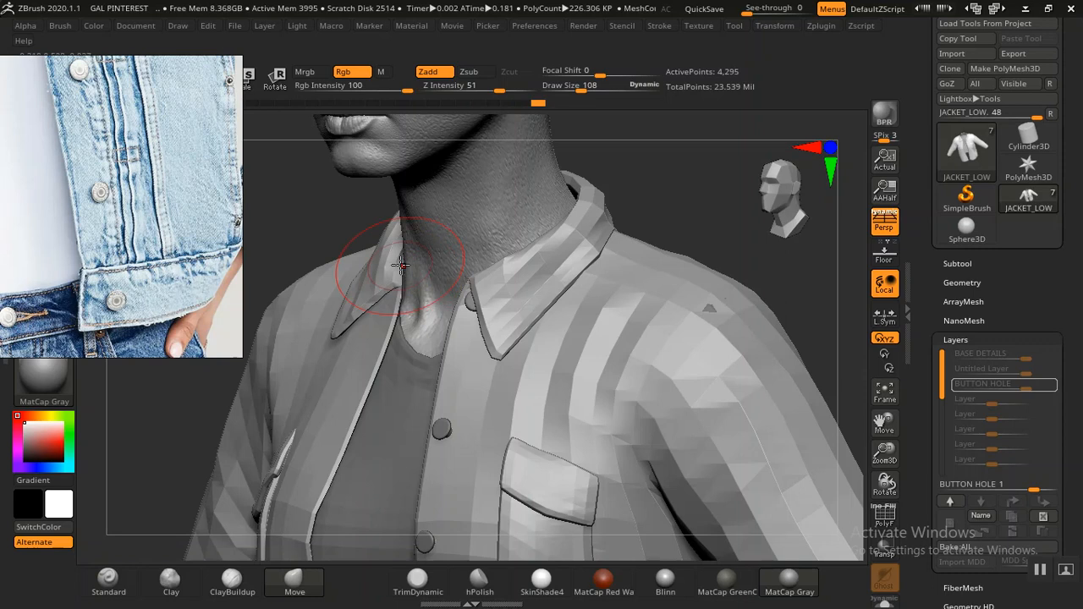
alt+drag(330, 206, 443, 208)
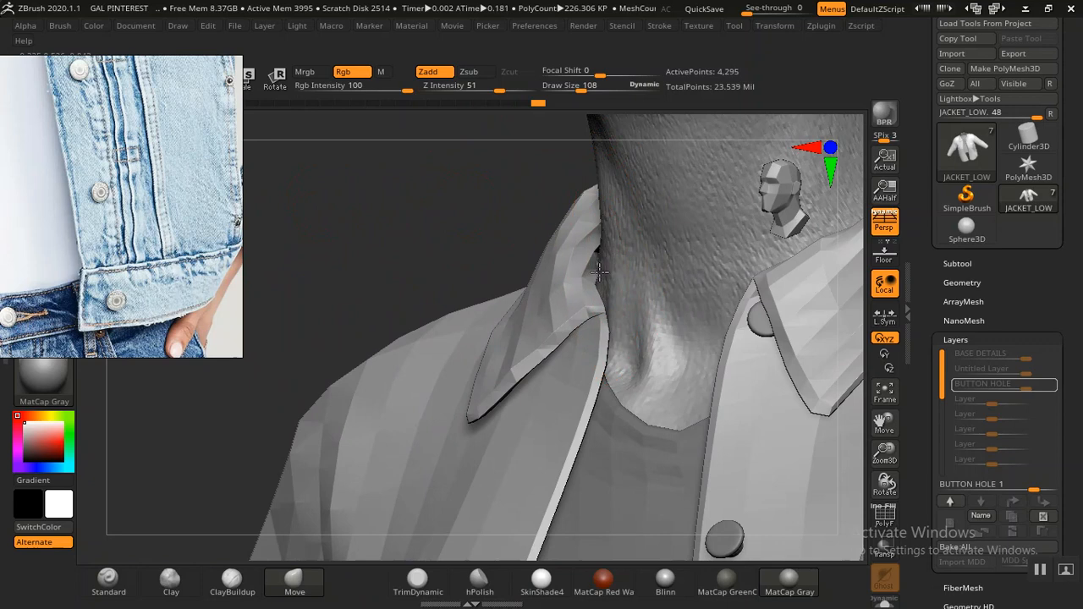
mouse_move(556, 249)
right_down()
mouse_move(536, 213)
mouse_move(562, 260)
mouse_move(522, 305)
mouse_move(454, 290)
mouse_move(457, 252)
mouse_move(523, 211)
mouse_move(569, 222)
right_up()
alt+drag(416, 220, 254, 119)
alt+drag(692, 186, 616, 244)
right_drag(616, 244, 691, 247)
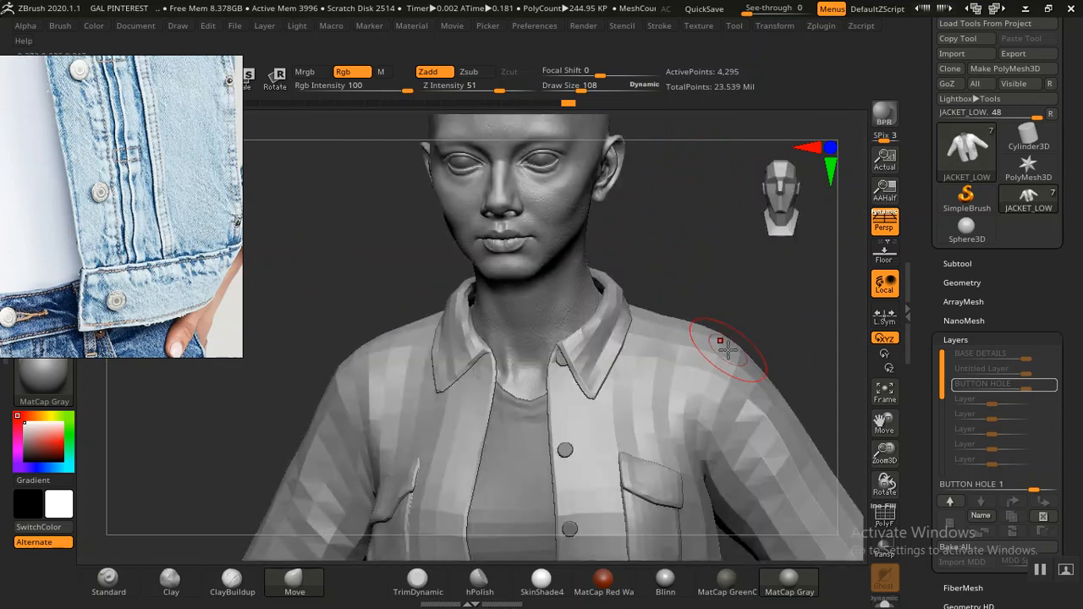
Check the collar from the front and raise the jacket back to its highest subdivision level
mouse_move(685, 268)
right_down()
mouse_move(702, 247)
mouse_move(694, 259)
right_up()
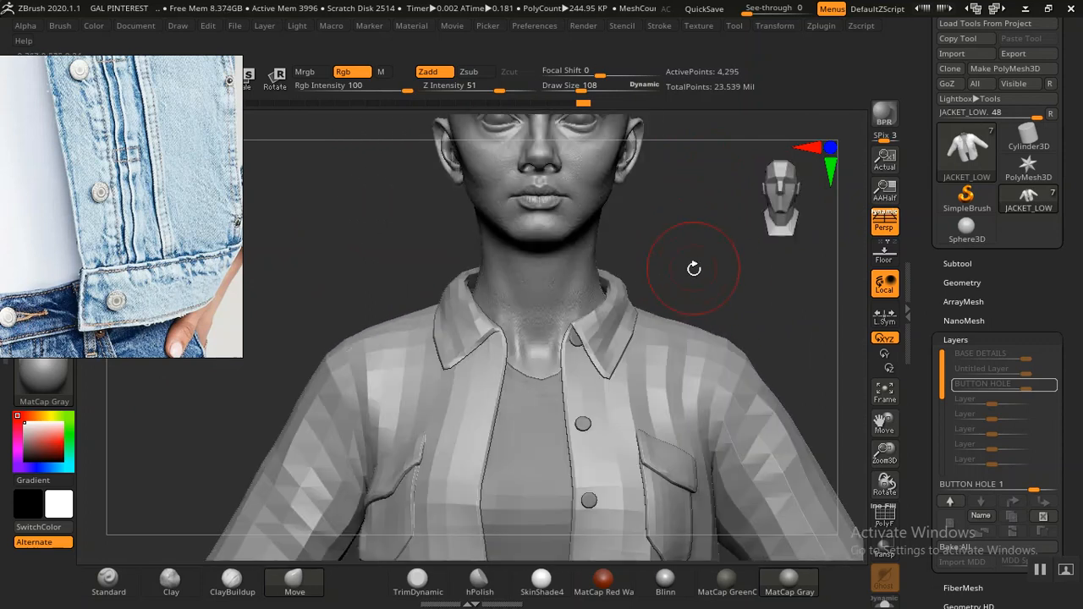
alt+drag(677, 254, 699, 274)
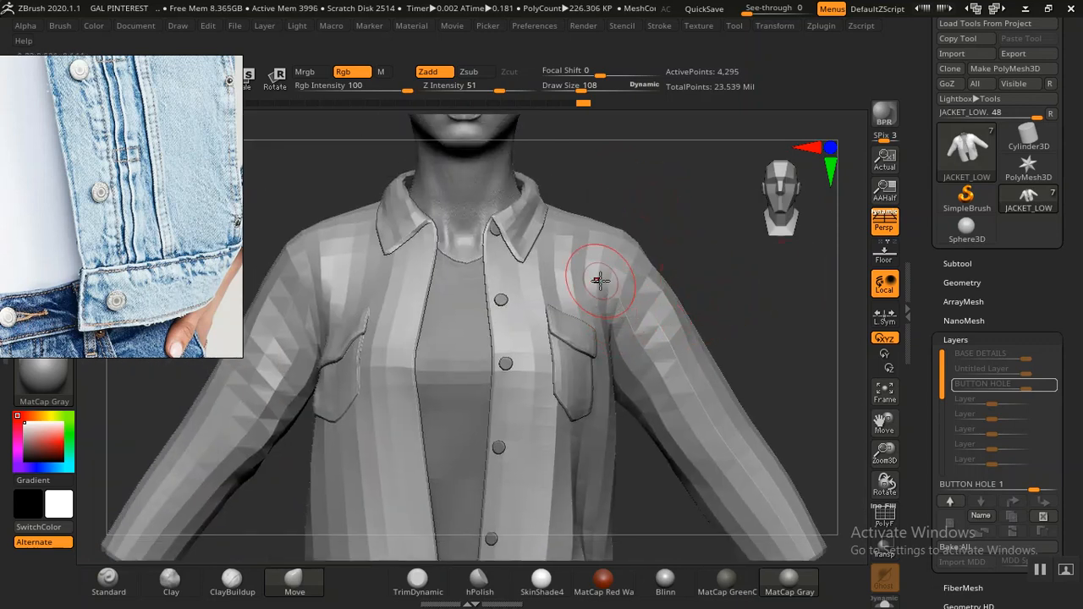
key(ctrl+d)
key(ctrl+d)
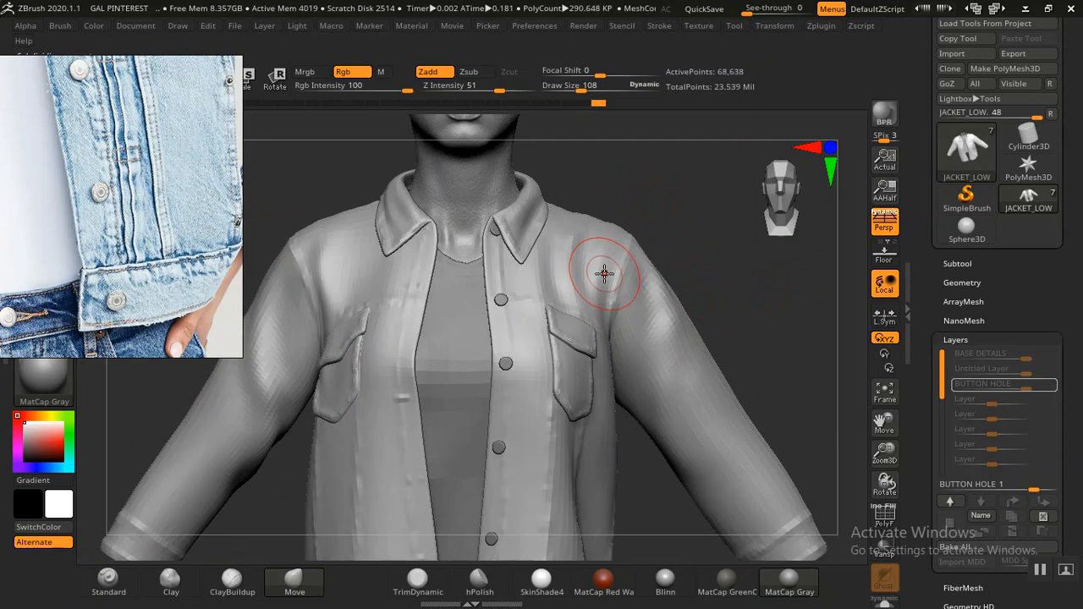
key(ctrl+d)
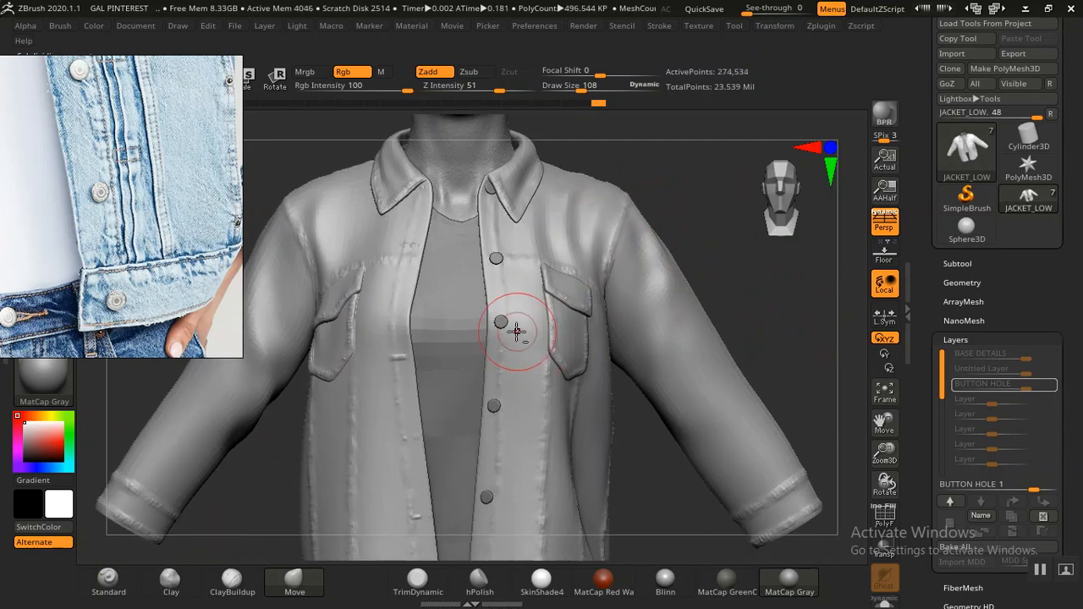
Make the BUTTONS subtool active for editing
click(504, 322)
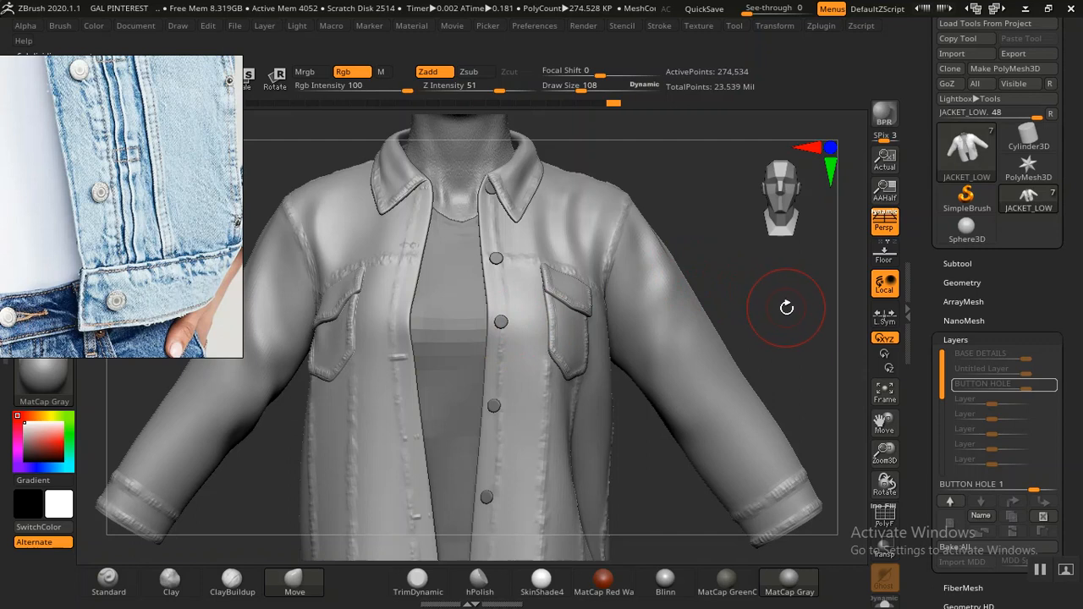
drag(785, 311, 793, 308)
click(949, 264)
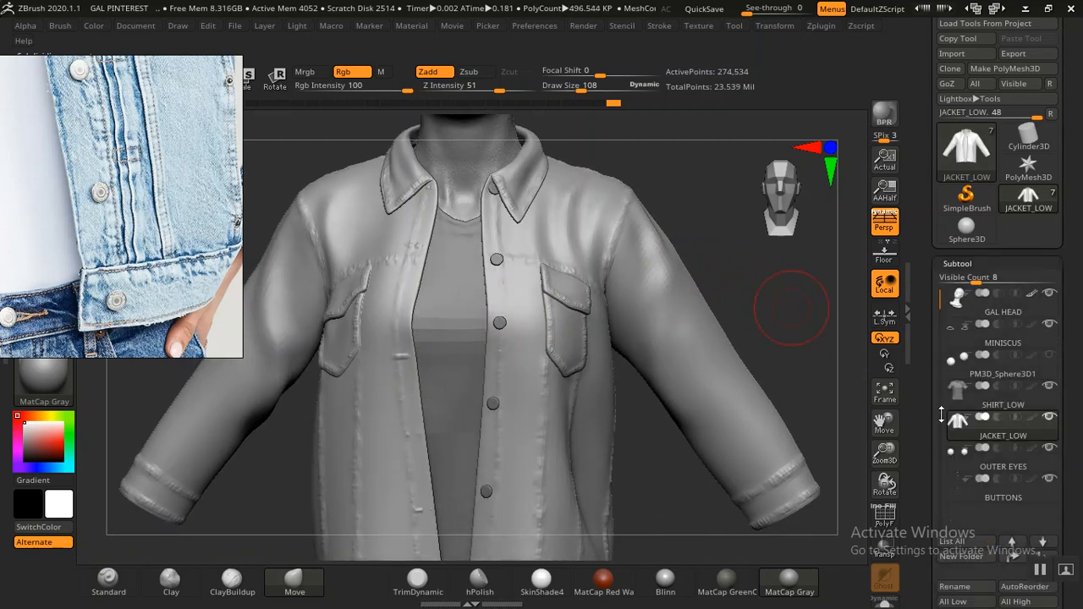
click(1003, 496)
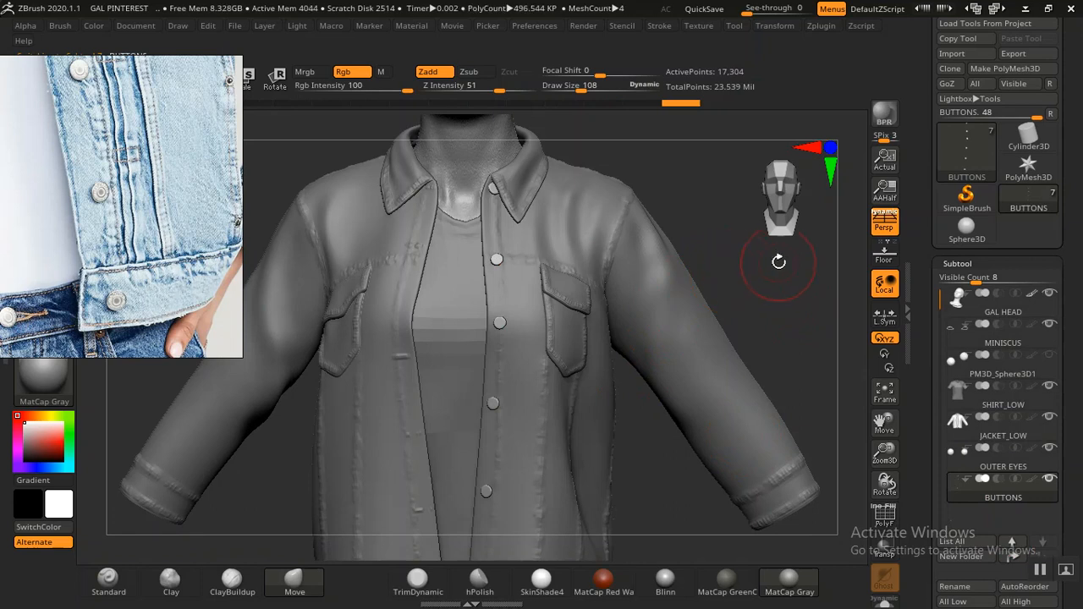
drag(774, 258, 778, 249)
Isolate and mask the second button from the hem, show all buttons, and invert the mask to leave it editable
alt+drag(667, 495, 747, 336)
ctrl+shift+click(521, 252)
ctrl+click(748, 335)
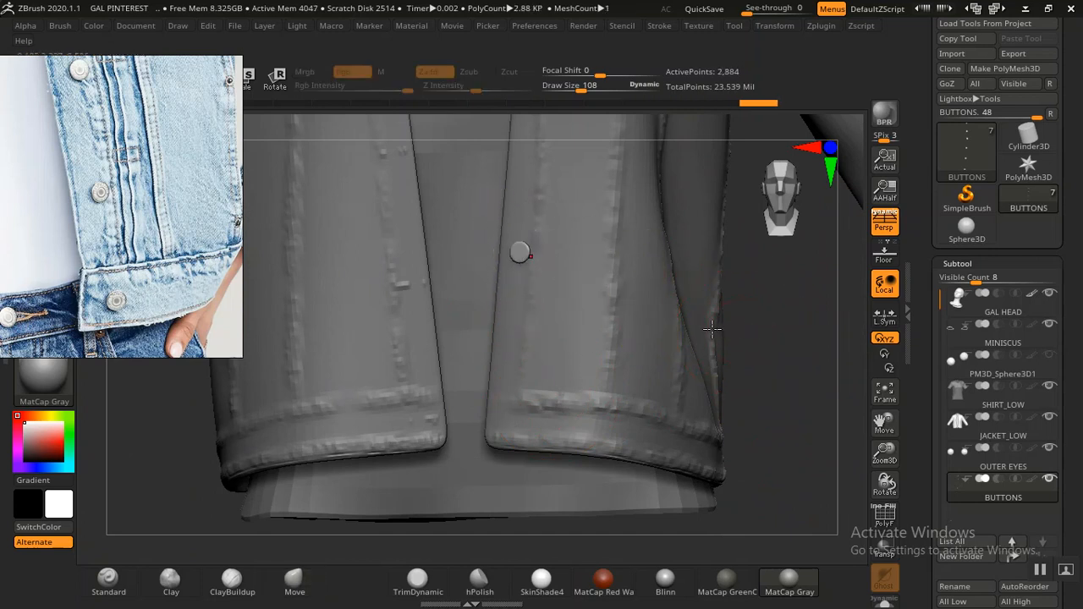
alt+drag(775, 322, 763, 374)
ctrl+shift+click(762, 374)
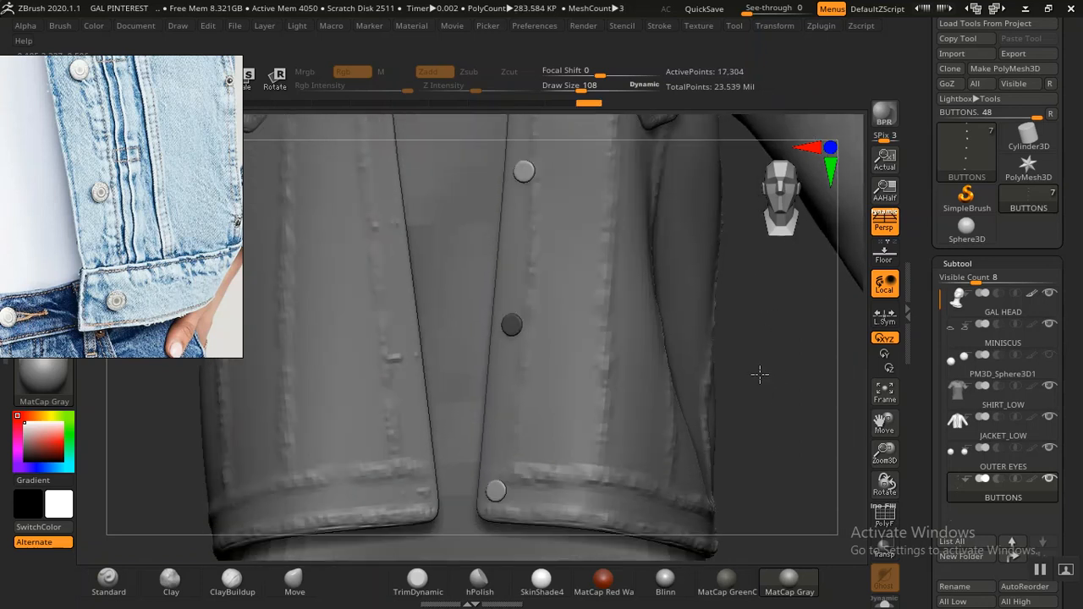
ctrl+click(760, 373)
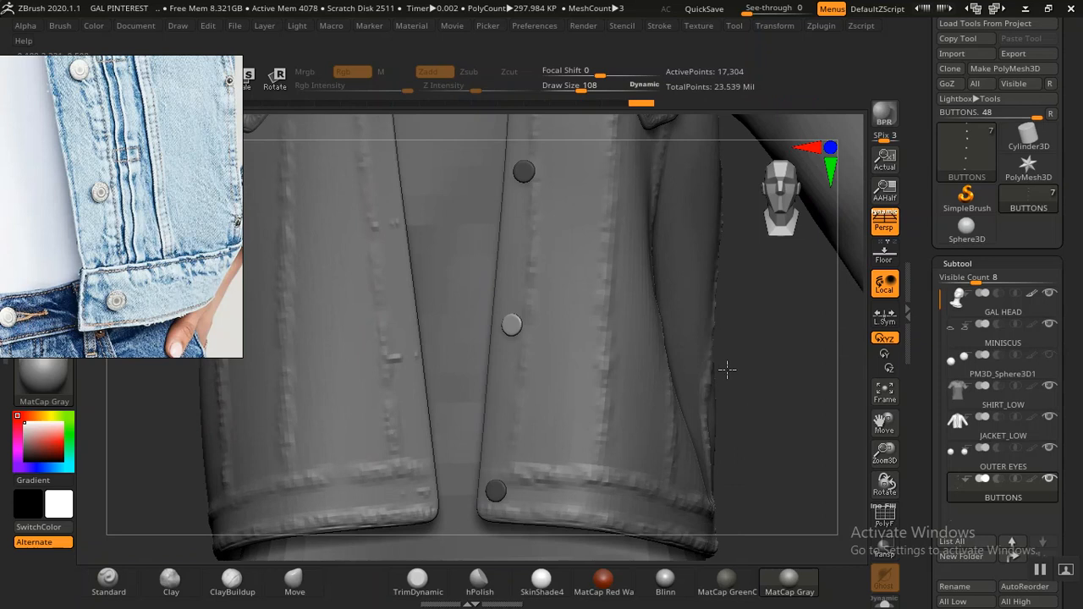
Move the unmasked second button from the hem slightly down the placket and rotate it to match the fabric's angle
key(w)
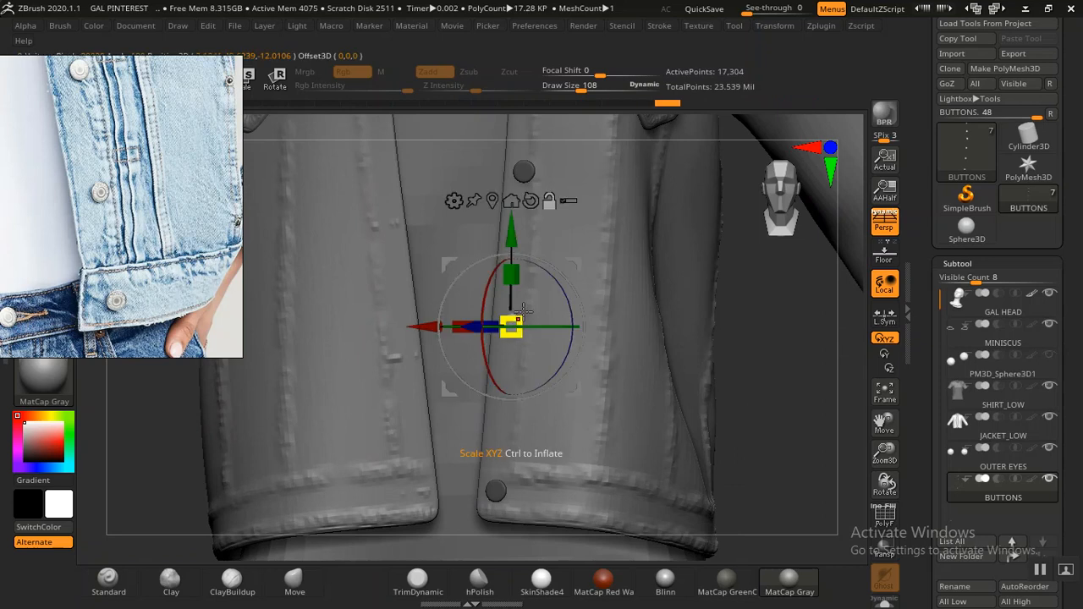
alt+drag(779, 330, 824, 448)
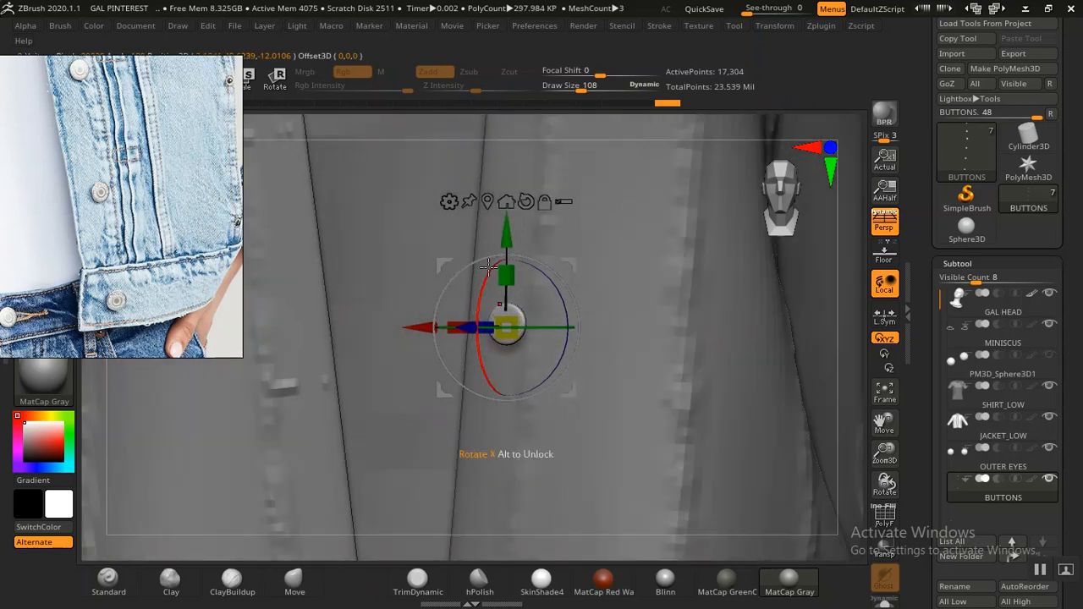
drag(573, 257, 566, 298)
drag(790, 277, 886, 303)
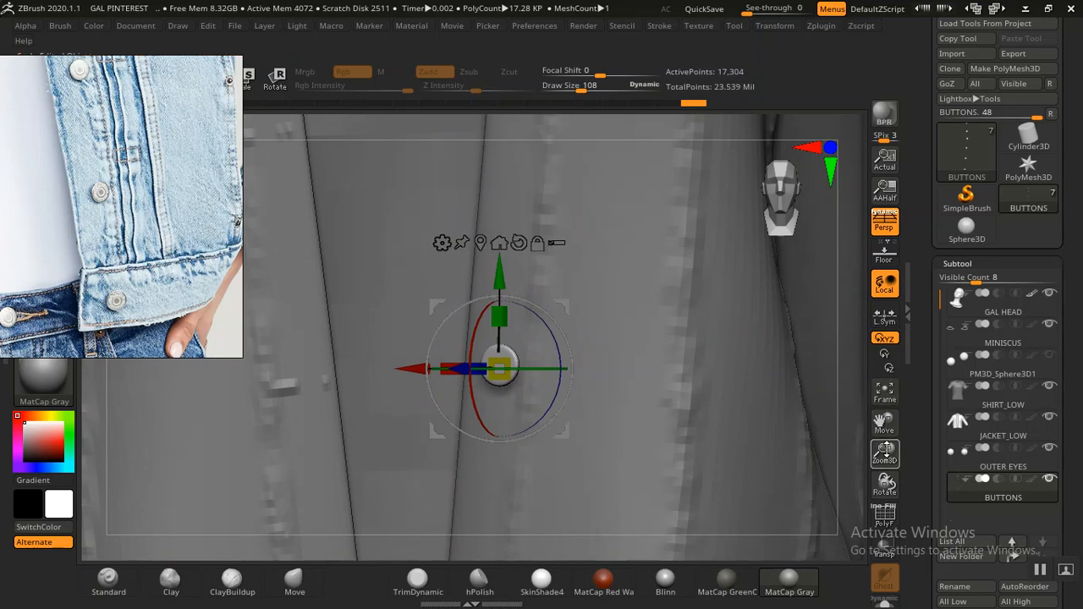
drag(886, 485, 896, 490)
drag(707, 429, 714, 505)
drag(720, 362, 545, 425)
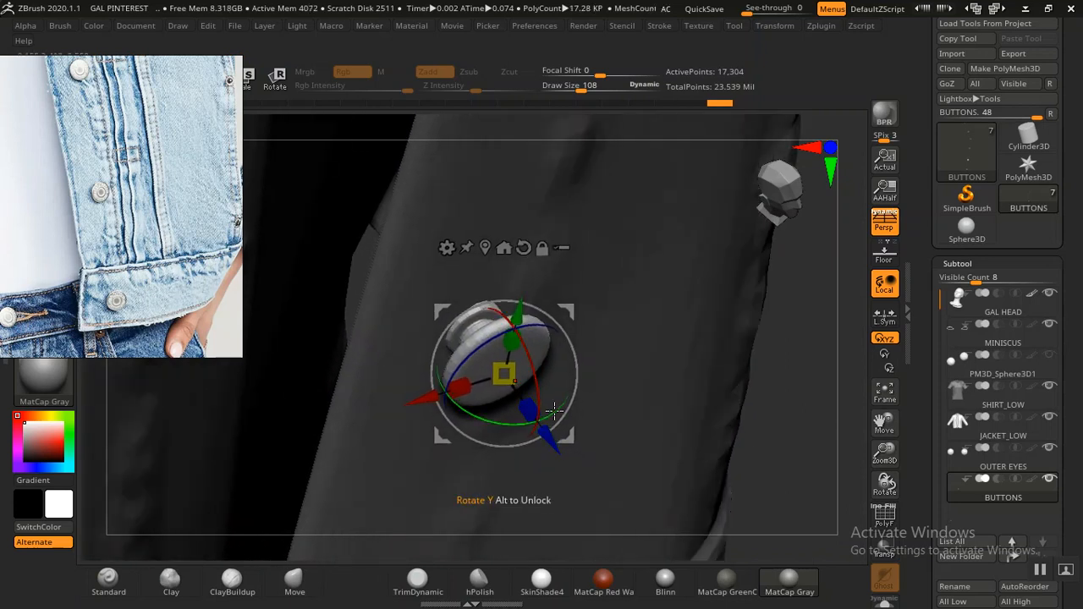
drag(752, 360, 478, 340)
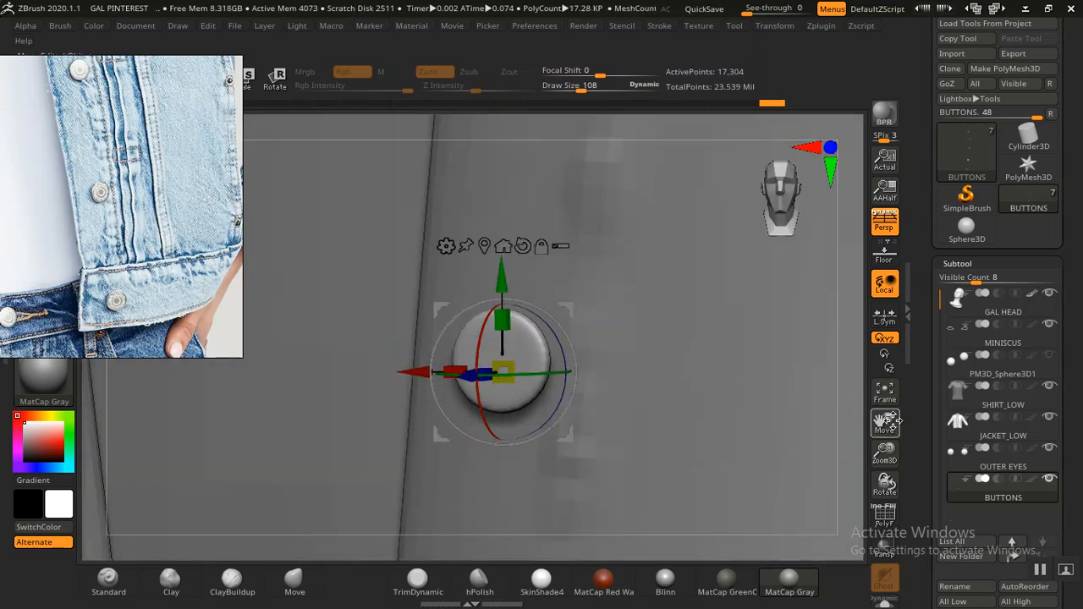
Unmask only the third button from the hem, shift it slightly down, and rotate it to follow the placket
drag(886, 455, 776, 350)
alt+drag(737, 389, 817, 400)
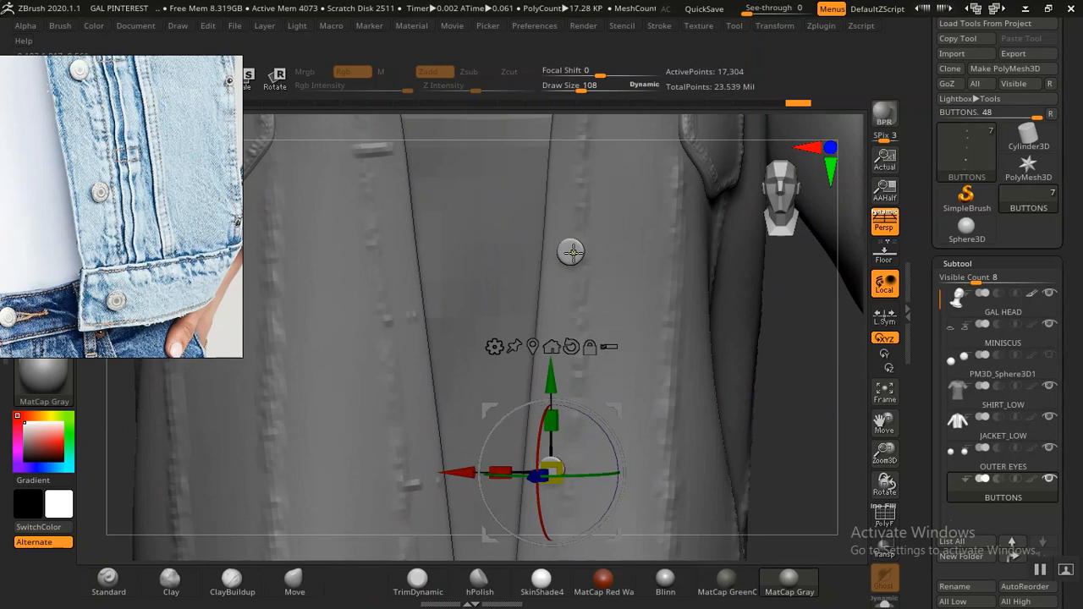
click(570, 253)
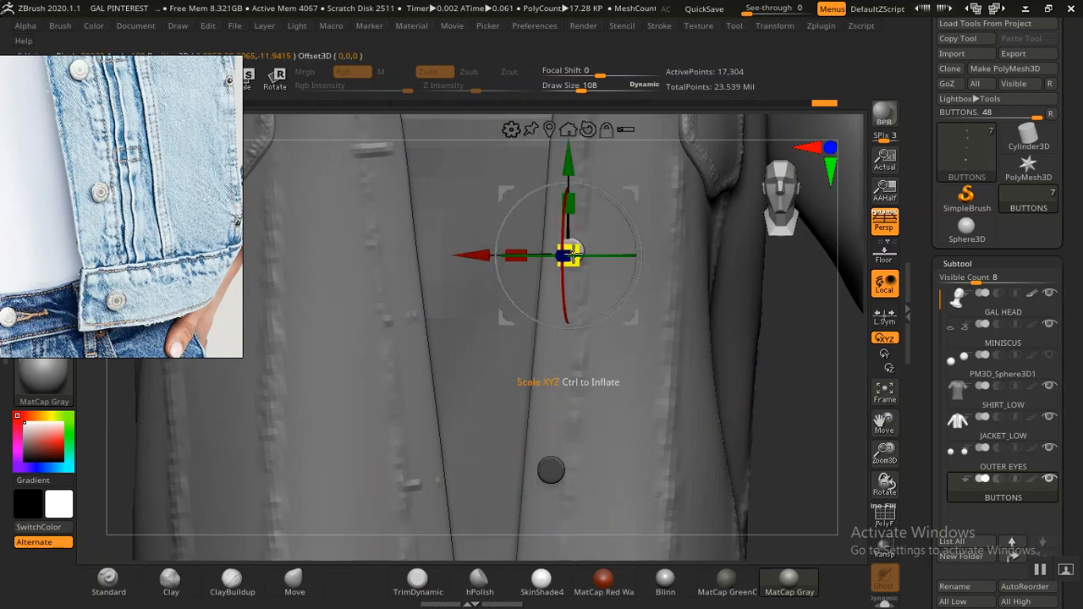
alt+drag(756, 347, 704, 401)
drag(615, 184, 601, 237)
drag(832, 408, 834, 527)
drag(839, 487, 701, 435)
drag(632, 354, 572, 340)
drag(753, 300, 704, 295)
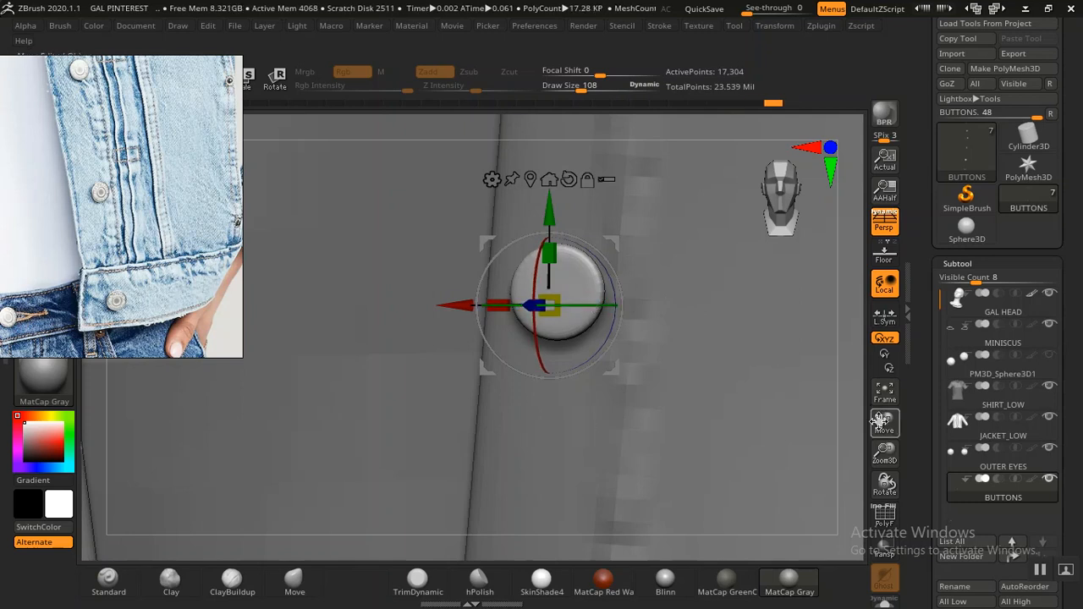
Unmask only the fourth button from the hem and centre the transform gizmo on it
drag(884, 455, 758, 351)
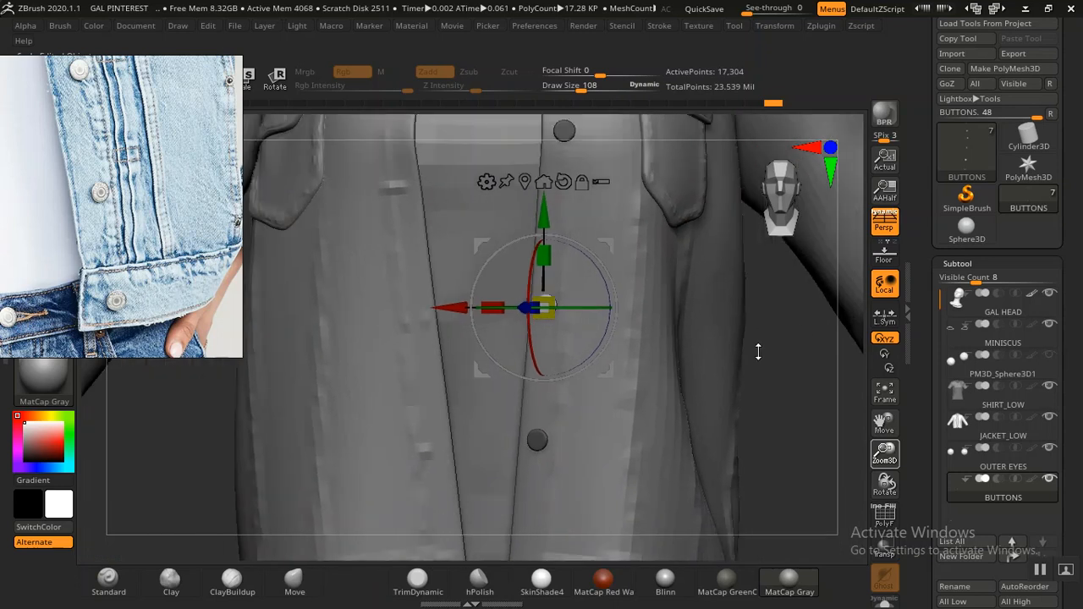
alt+drag(789, 429, 815, 582)
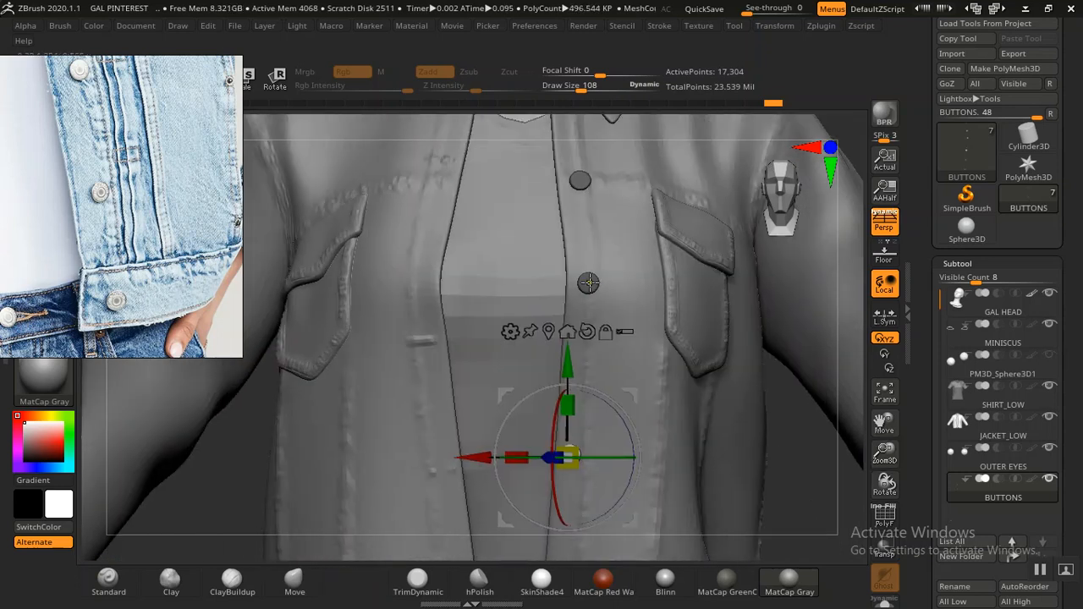
click(598, 284)
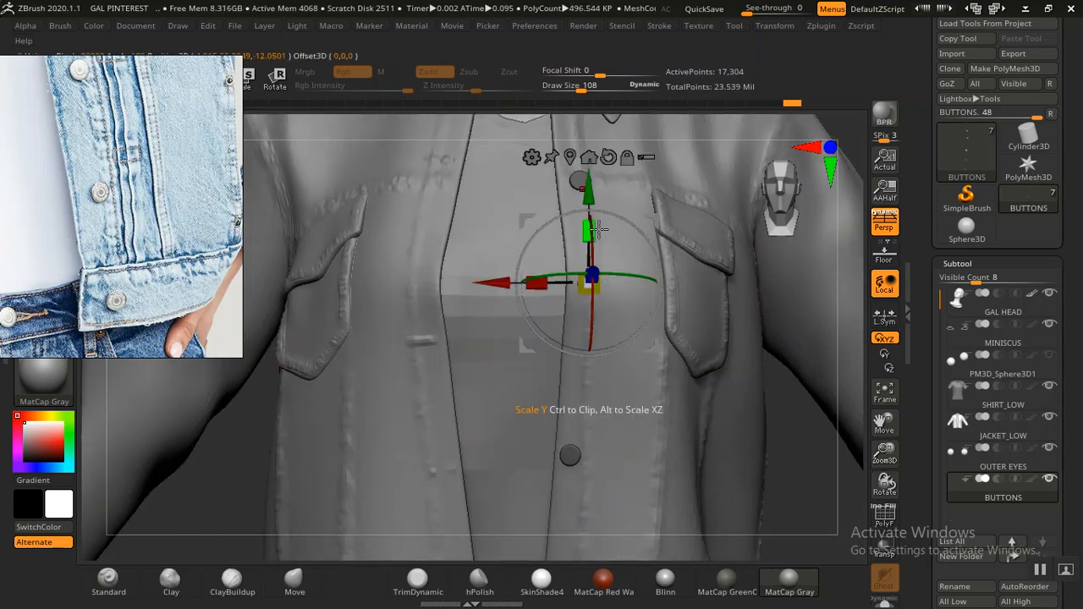
alt+drag(807, 445, 798, 507)
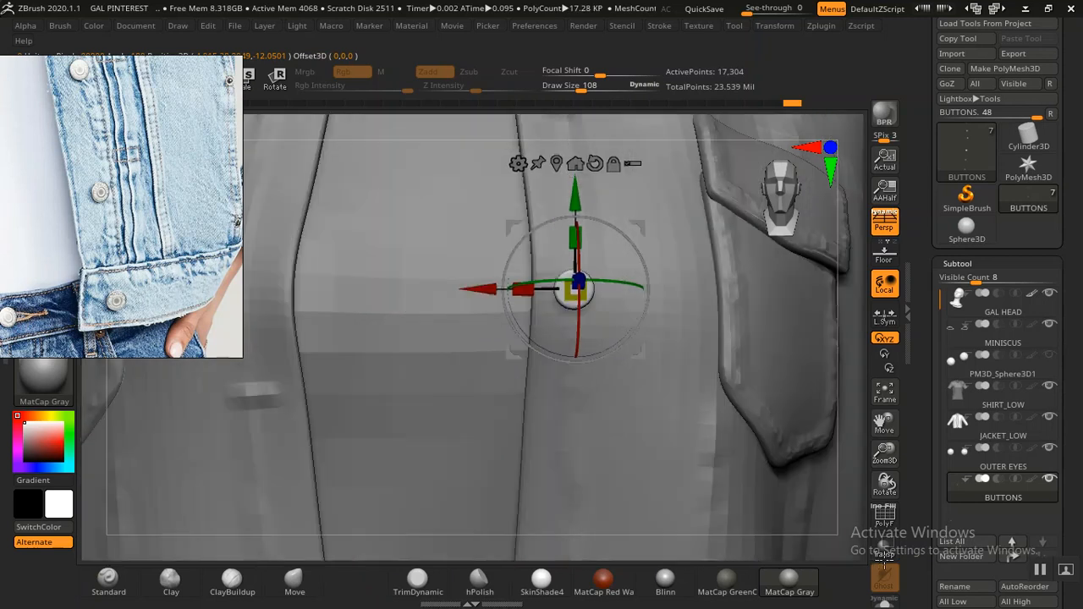
drag(639, 223, 633, 296)
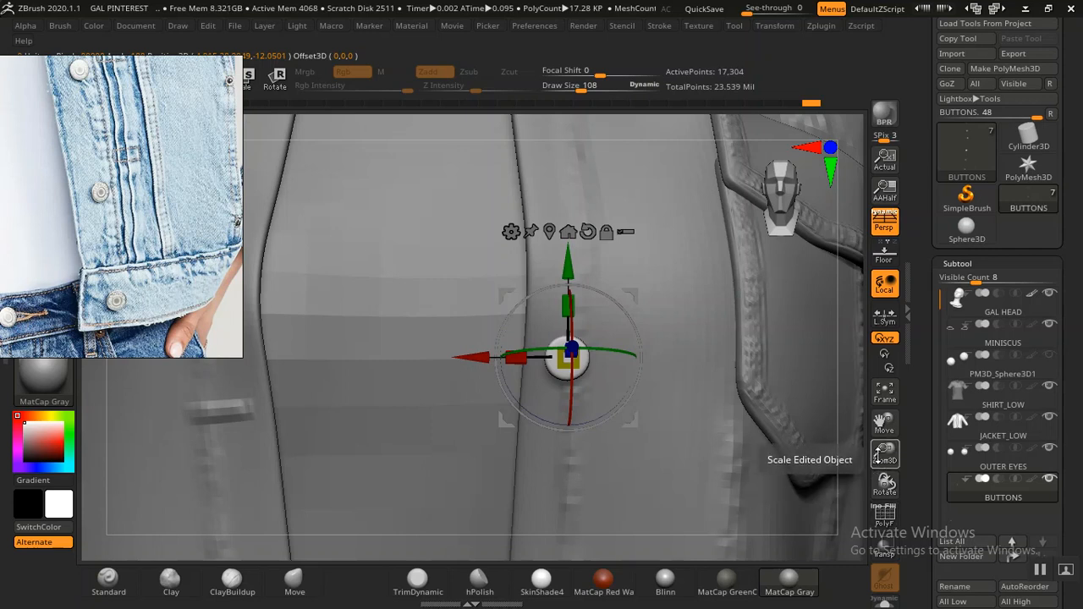
Rotate the fourth button from the hem so its face follows the curve of the placket
drag(884, 480, 739, 429)
drag(671, 394, 678, 394)
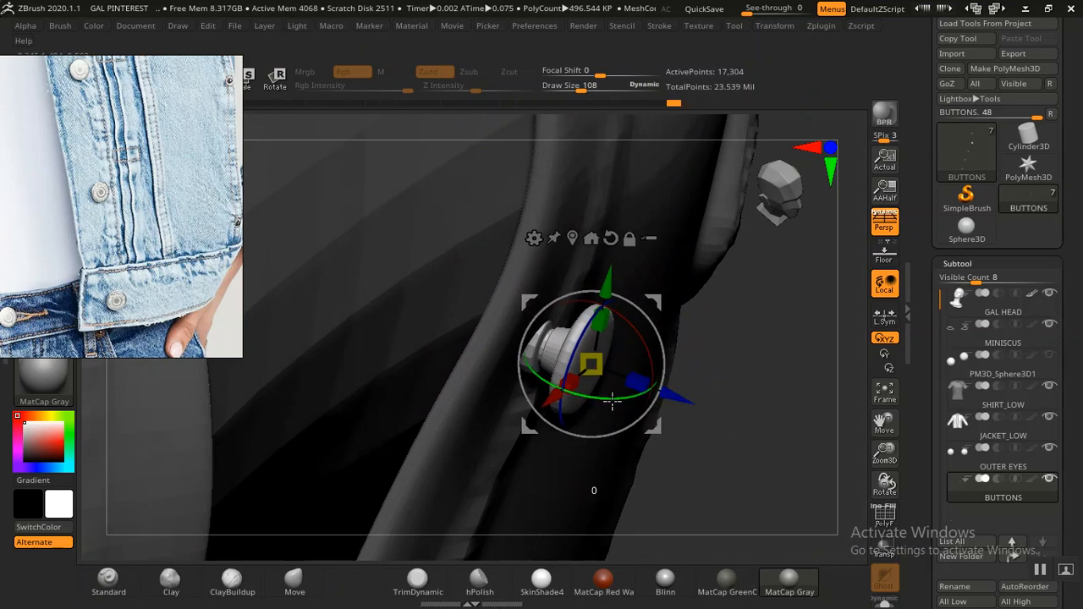
drag(603, 408, 609, 402)
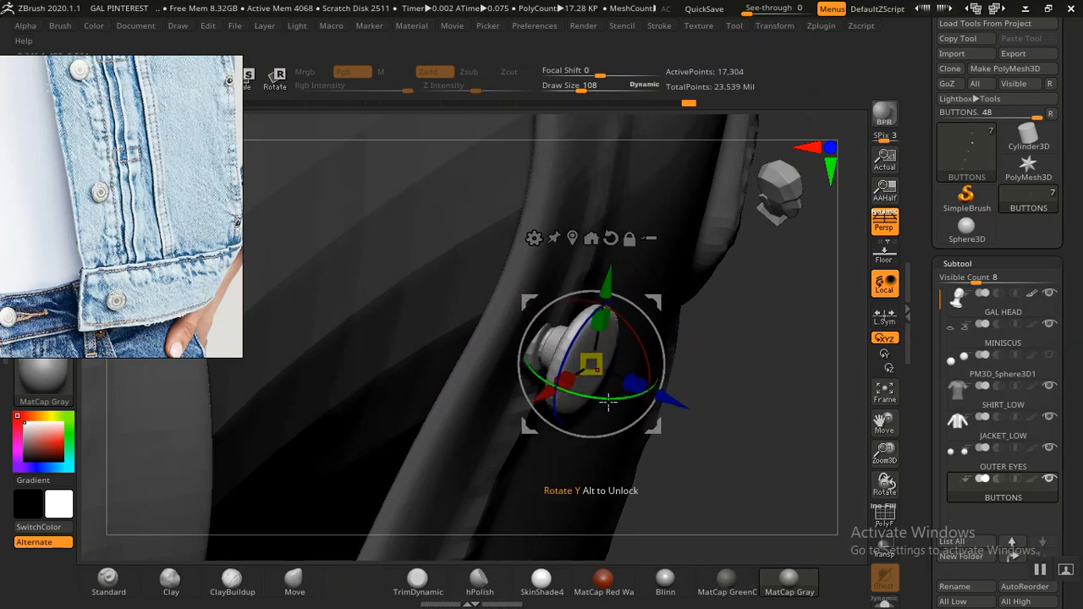
drag(762, 378, 727, 399)
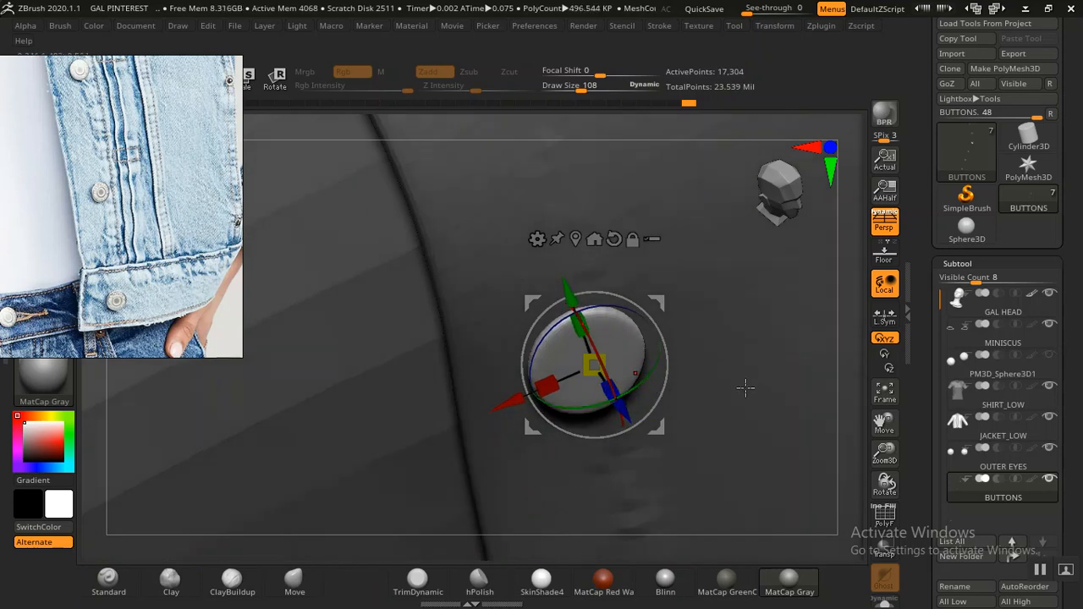
mouse_move(886, 479)
mouse_down()
mouse_move(909, 484)
mouse_move(888, 487)
mouse_up()
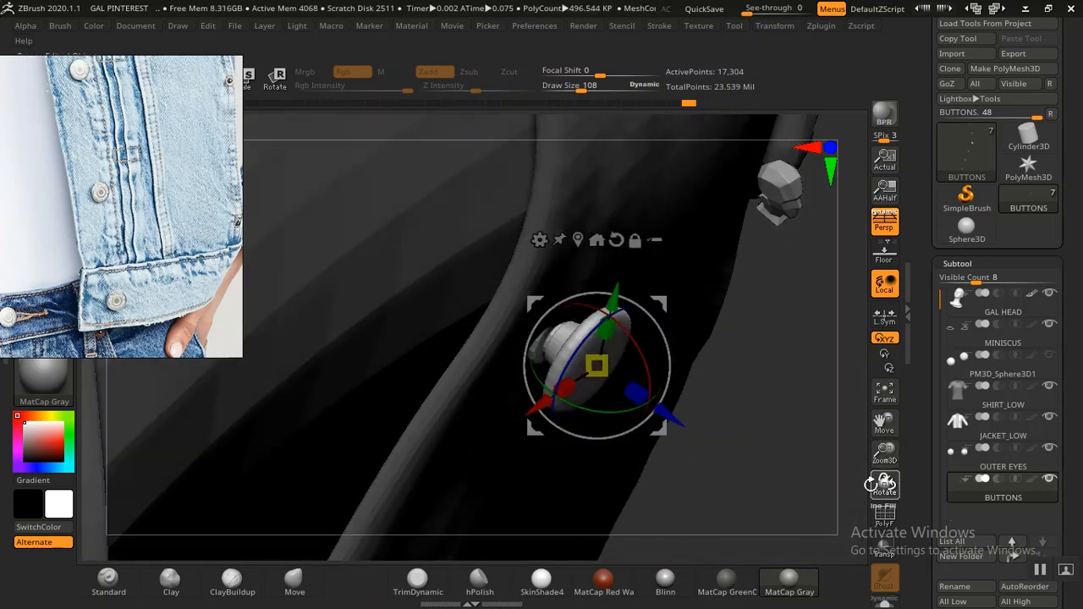
drag(665, 412, 669, 417)
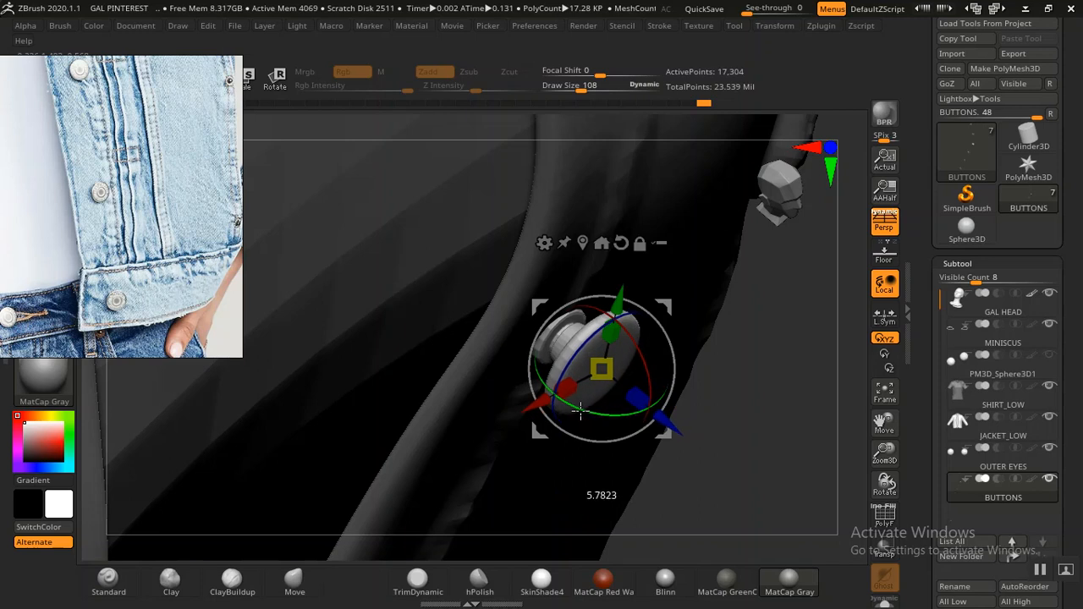
drag(535, 409, 531, 410)
drag(815, 391, 760, 361)
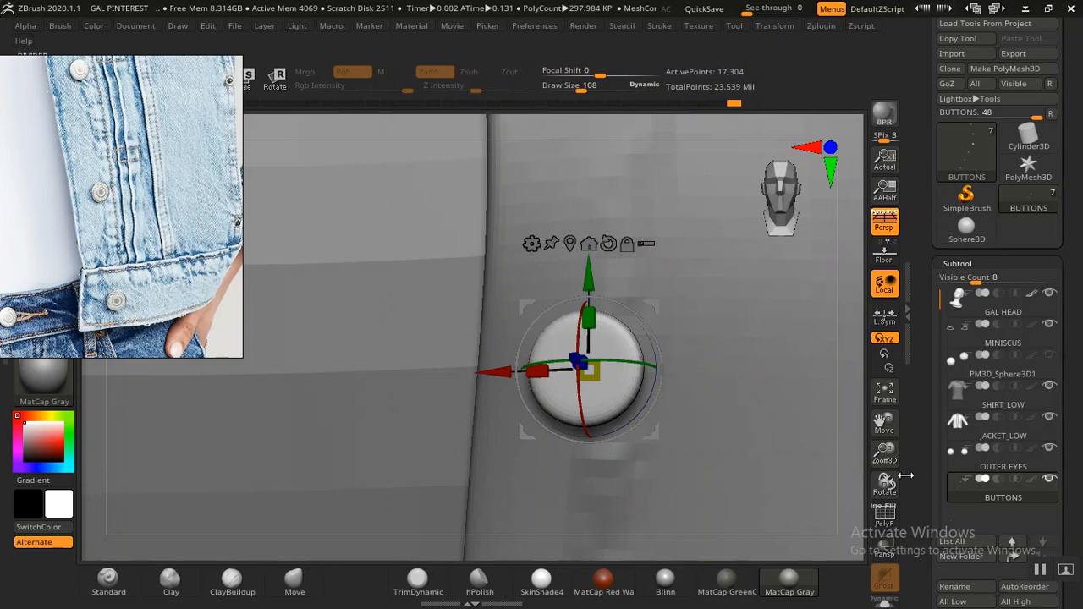
Examine the buttons along the jacket front from collar to hem for spacing and alignment
drag(884, 455, 786, 329)
shift+drag(799, 493, 823, 515)
shift+drag(799, 470, 774, 290)
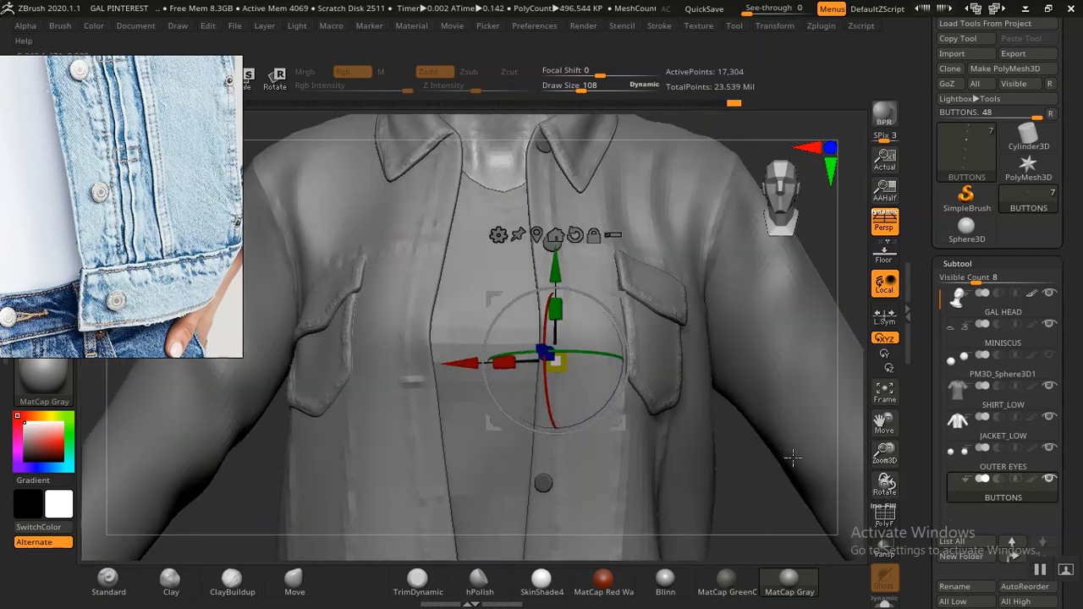
alt+drag(845, 250, 736, 169)
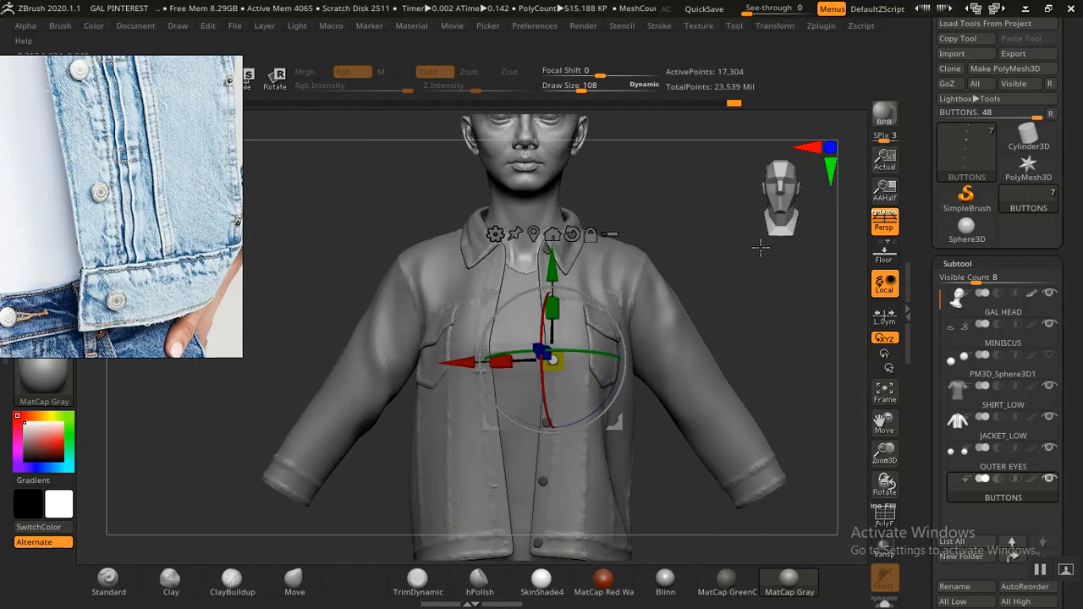
drag(787, 265, 613, 289)
alt+drag(814, 261, 692, 258)
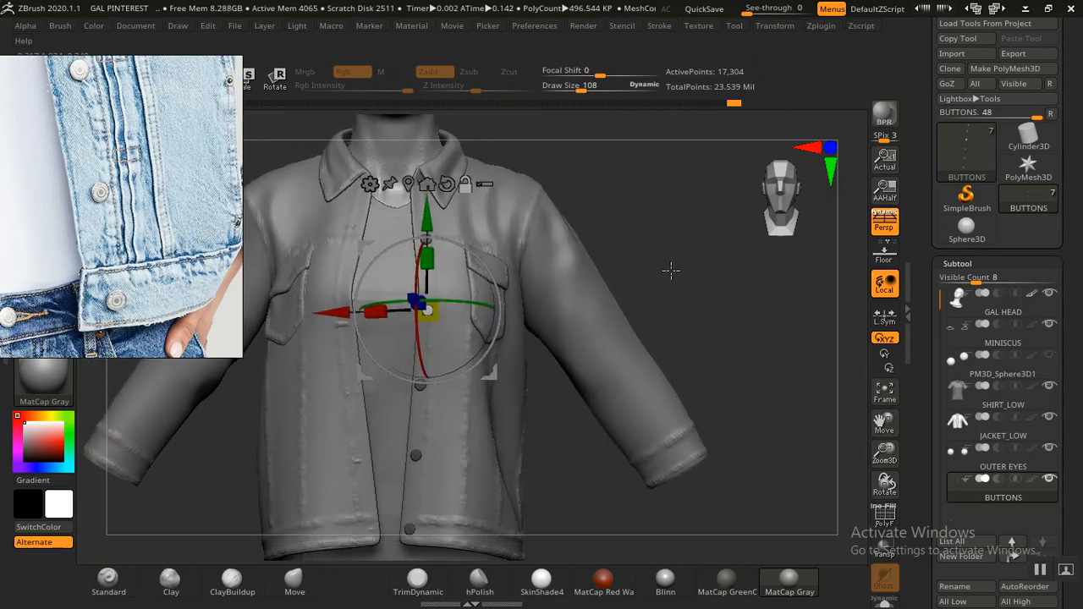
alt+drag(679, 238, 677, 291)
mouse_move(672, 245)
mouse_down()
mouse_move(694, 280)
mouse_move(668, 264)
mouse_up()
alt+drag(679, 268, 755, 354)
mouse_move(727, 436)
alt+mouse_down()
mouse_move(612, 314)
mouse_move(714, 310)
mouse_move(682, 166)
alt+mouse_up()
key(q)
mouse_move(744, 283)
mouse_down()
mouse_move(733, 285)
mouse_move(747, 289)
mouse_move(737, 271)
mouse_move(639, 318)
mouse_up()
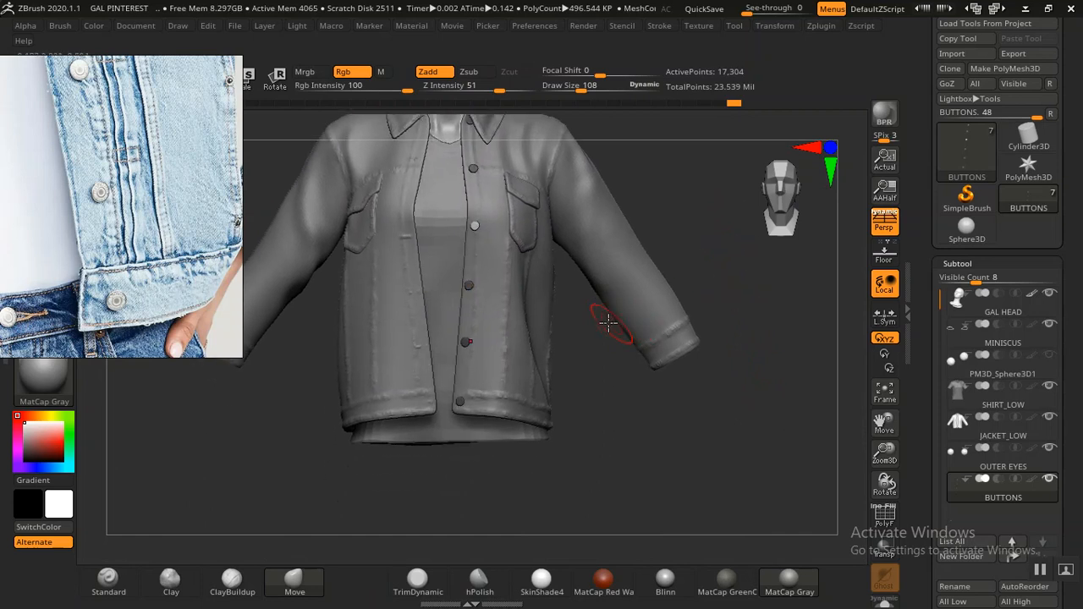
mouse_move(601, 365)
alt+mouse_down()
mouse_move(624, 508)
mouse_move(721, 293)
mouse_move(670, 285)
mouse_move(722, 343)
mouse_move(624, 319)
alt+mouse_up()
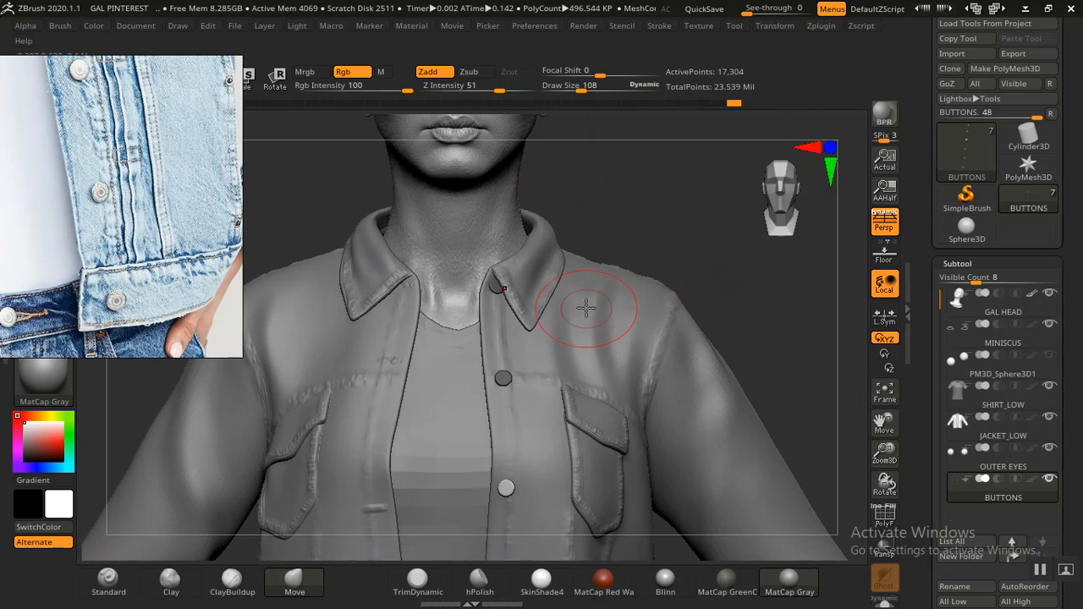
Unmask only the second button from the top and shift it slightly down the placket
key(w)
alt+drag(660, 232, 701, 342)
ctrl+click(498, 285)
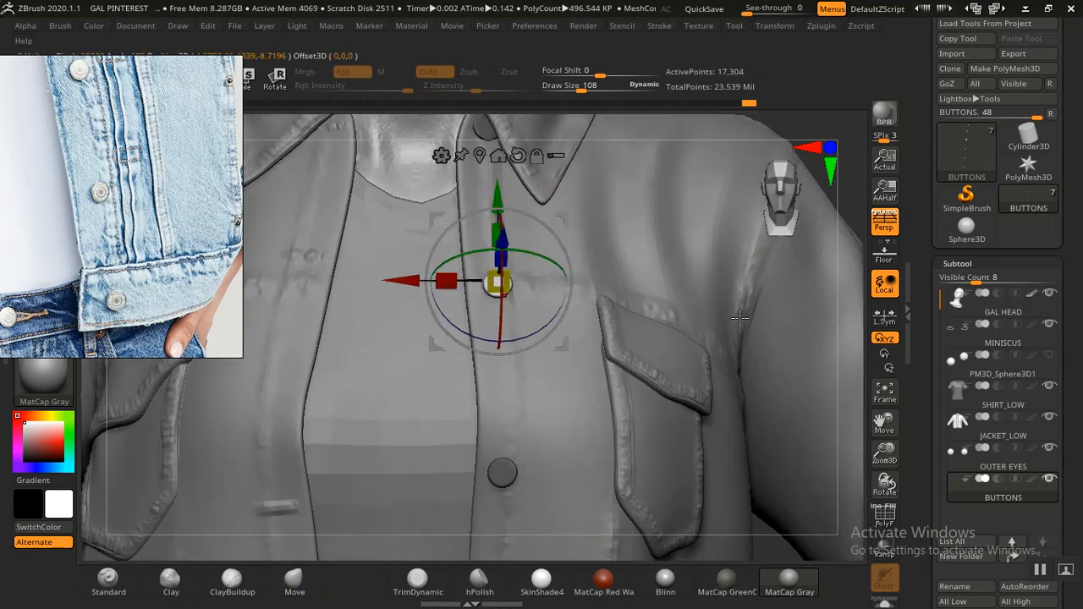
drag(830, 130, 877, 179)
alt+drag(685, 289, 815, 411)
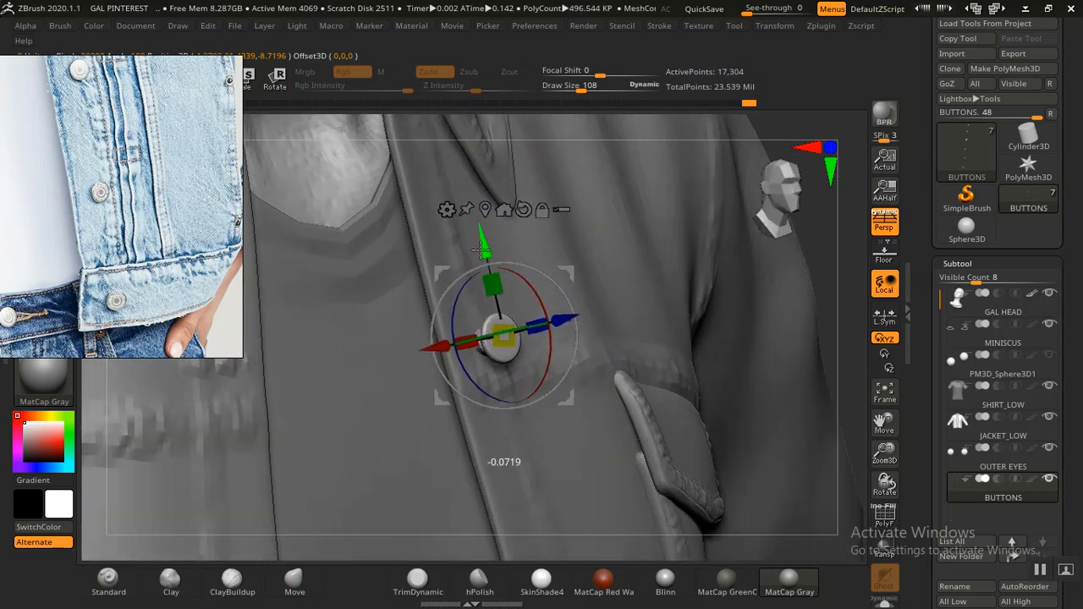
Push the second button from the top slightly inward so it sits closer to the fabric
drag(829, 244, 845, 269)
alt+drag(714, 310, 780, 408)
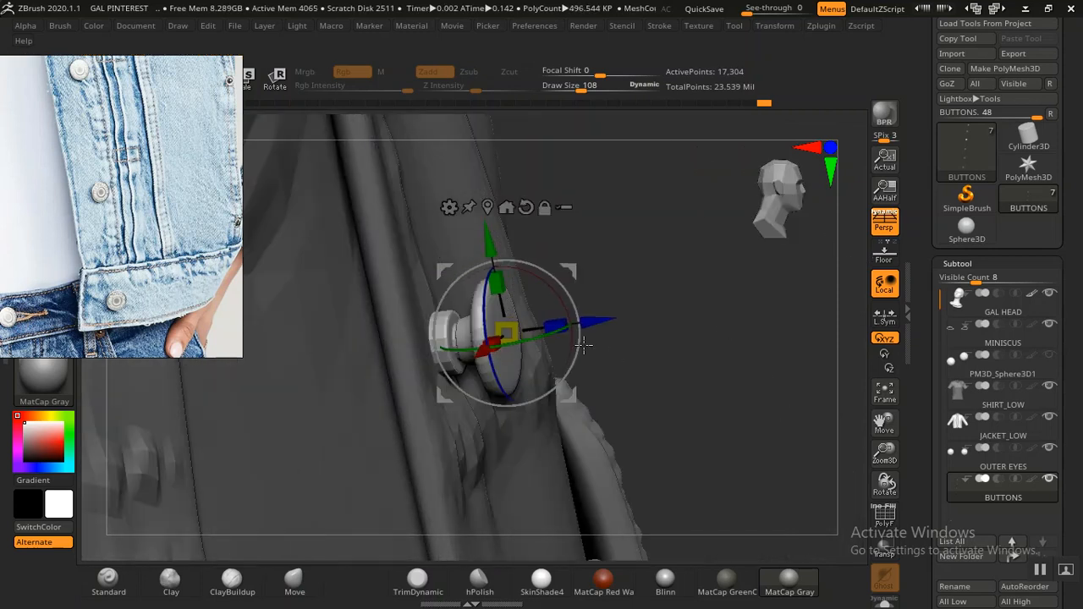
drag(584, 322, 583, 323)
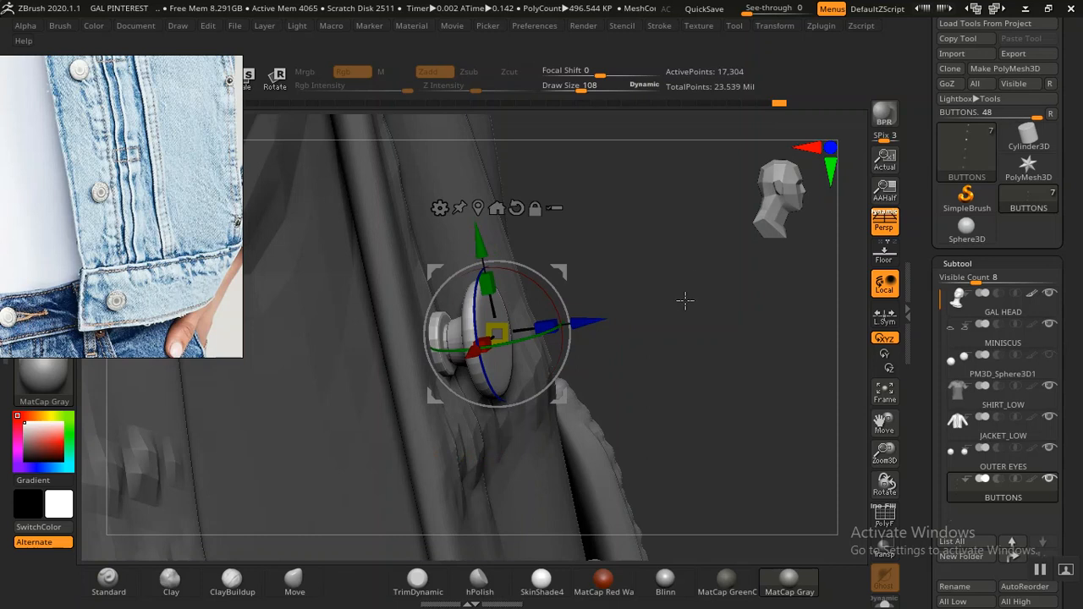
alt+drag(714, 321, 774, 442)
drag(768, 355, 686, 302)
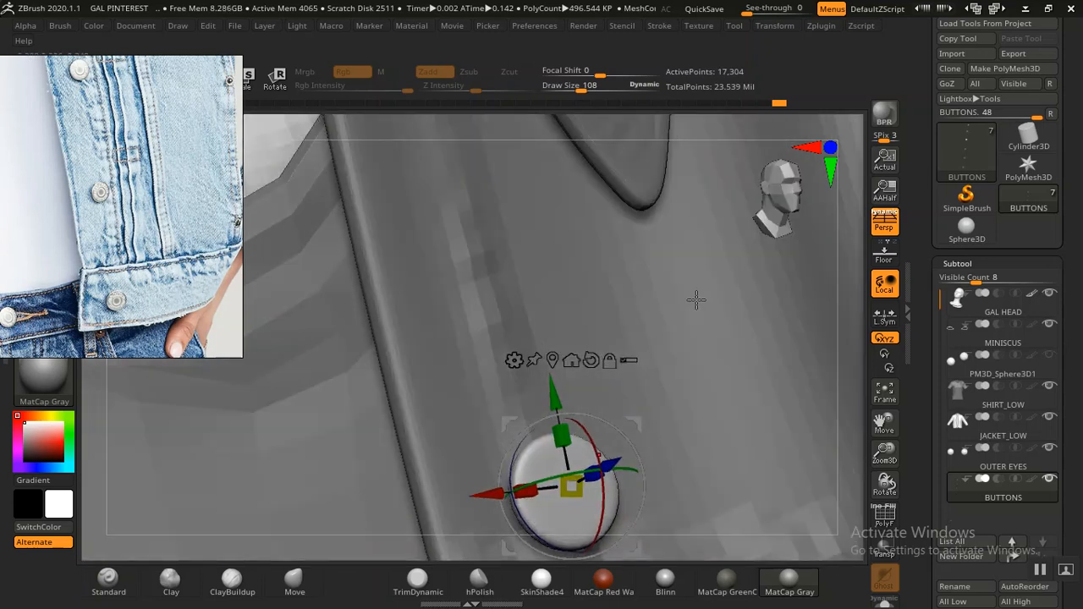
Activate the Move brush and clear the mask from all the buttons
key(f)
key(q)
alt+drag(735, 368, 686, 211)
mouse_move(656, 396)
alt+mouse_down()
mouse_move(717, 468)
mouse_move(677, 482)
alt+mouse_up()
alt+drag(676, 481, 665, 245)
key(b)
key(m)
key(v)
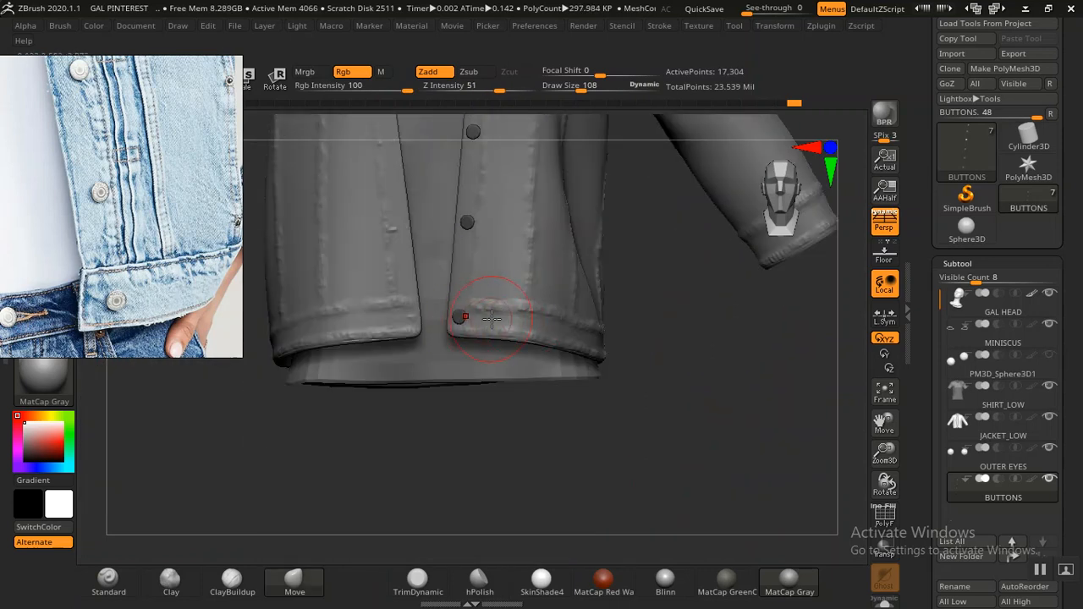
key(ctrl)
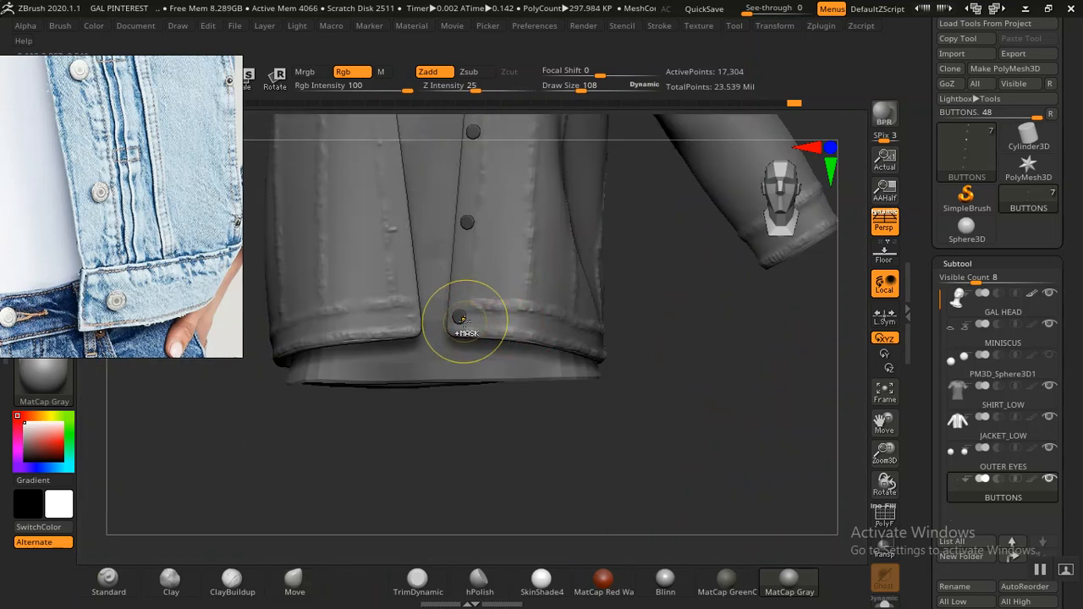
alt+drag(653, 322, 692, 503)
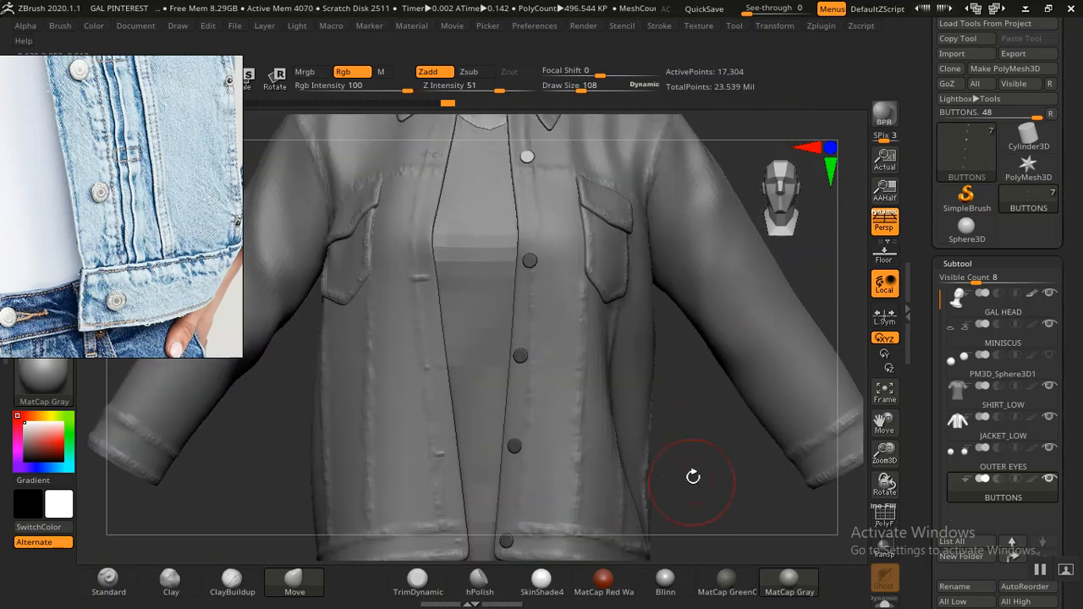
mouse_move(703, 447)
alt+mouse_down()
mouse_move(696, 527)
mouse_move(634, 220)
mouse_move(639, 133)
alt+mouse_up()
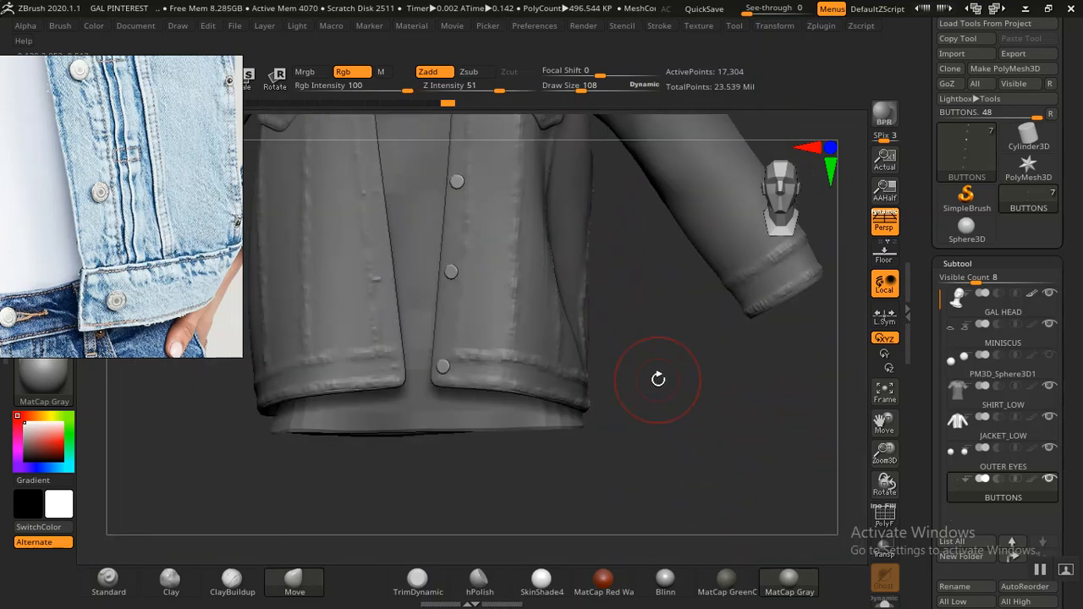
Review the full row of unmasked buttons against the jacket front, up close and from a distance
alt+drag(657, 378, 717, 281)
alt+drag(634, 403, 725, 547)
drag(610, 504, 553, 387)
drag(625, 358, 654, 485)
drag(663, 447, 656, 451)
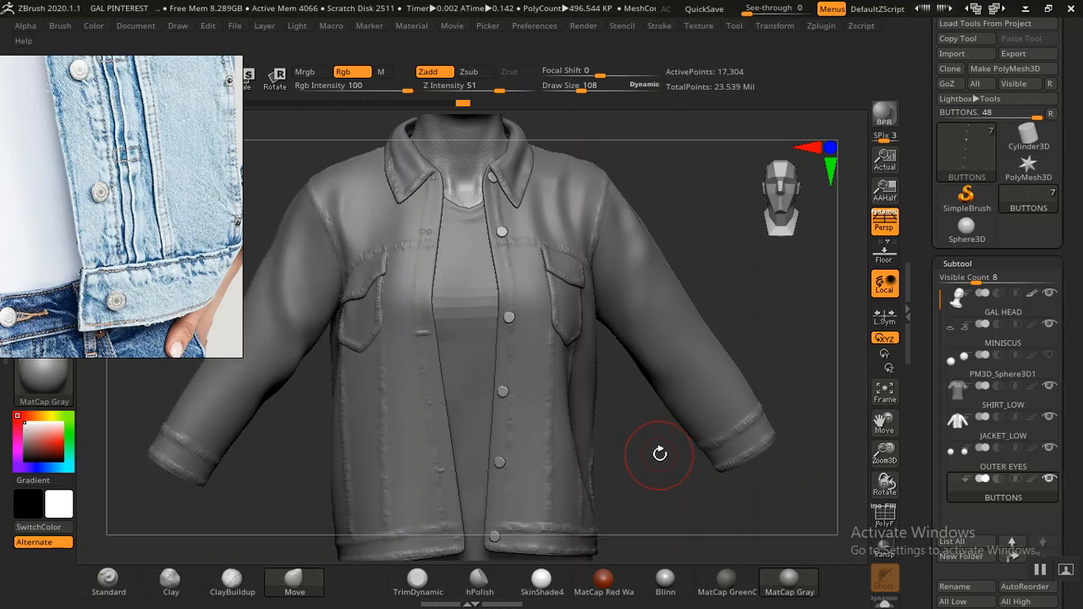
alt+drag(660, 454, 653, 431)
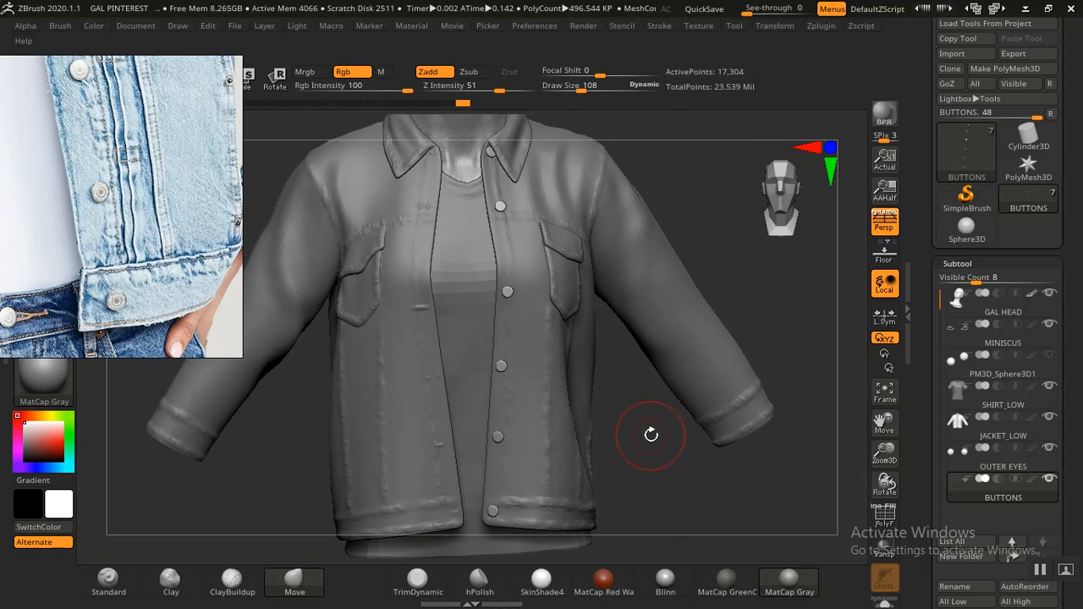
alt+drag(647, 431, 702, 376)
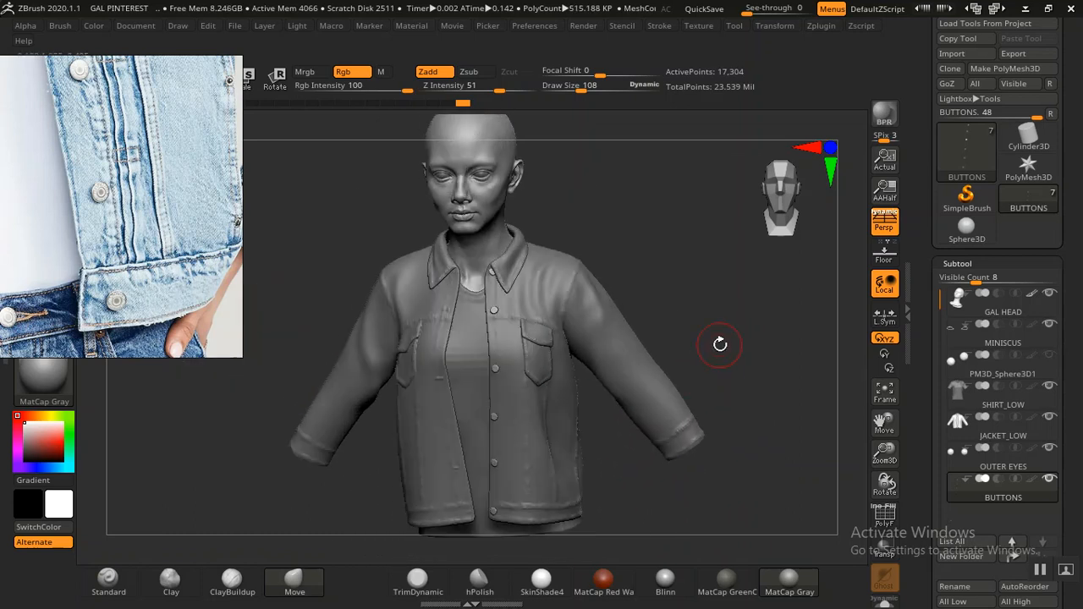
Isolate the button nearest the hem, set the masking so only it stays editable, and show all buttons again
alt+drag(723, 336, 748, 428)
ctrl+shift+click(471, 363)
drag(772, 373, 769, 367)
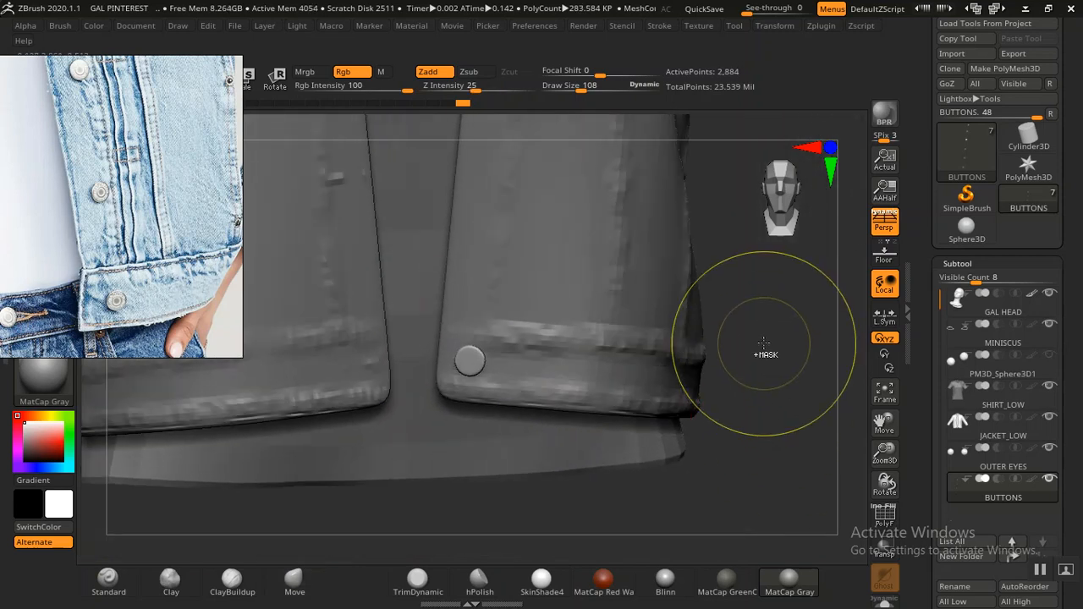
ctrl+click(762, 337)
ctrl+click(761, 332)
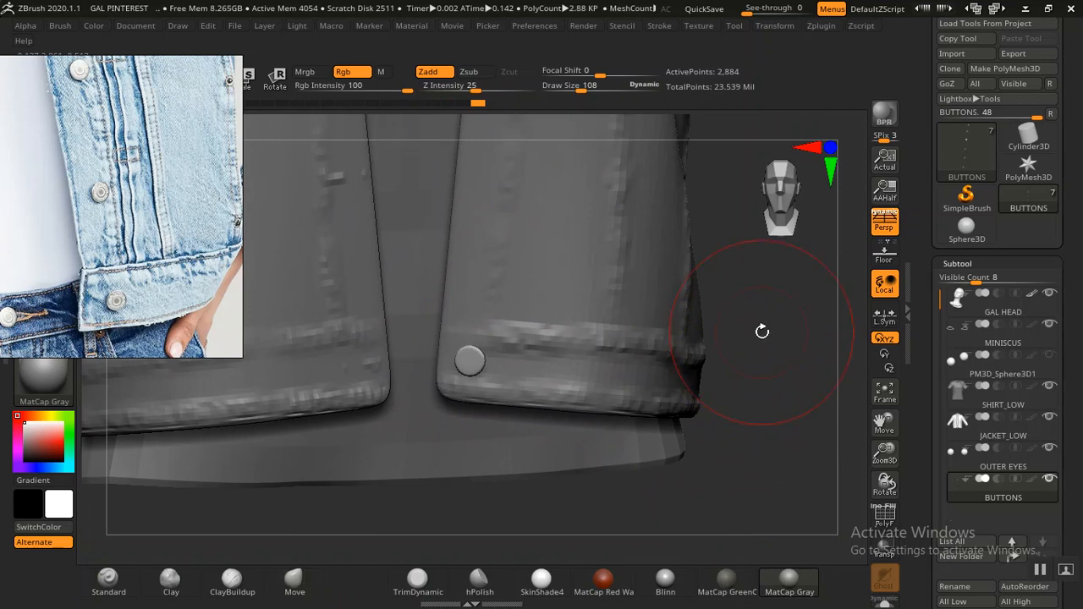
drag(760, 337, 728, 330)
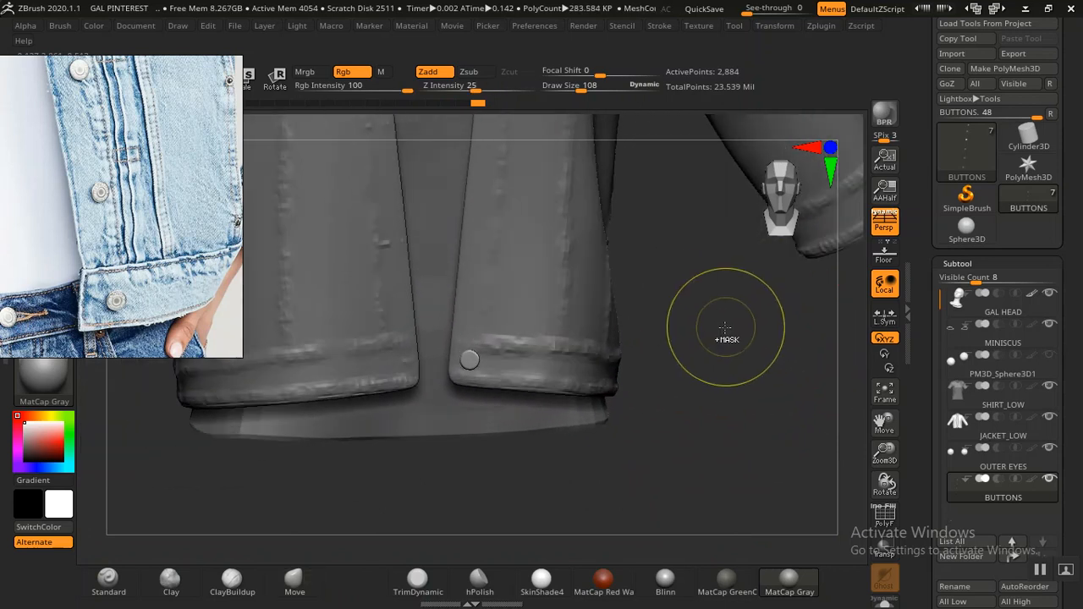
ctrl+shift+click(716, 332)
Centre the transform gizmo on the button nearest the hem and scale it up uniformly by about 1.17
key(w)
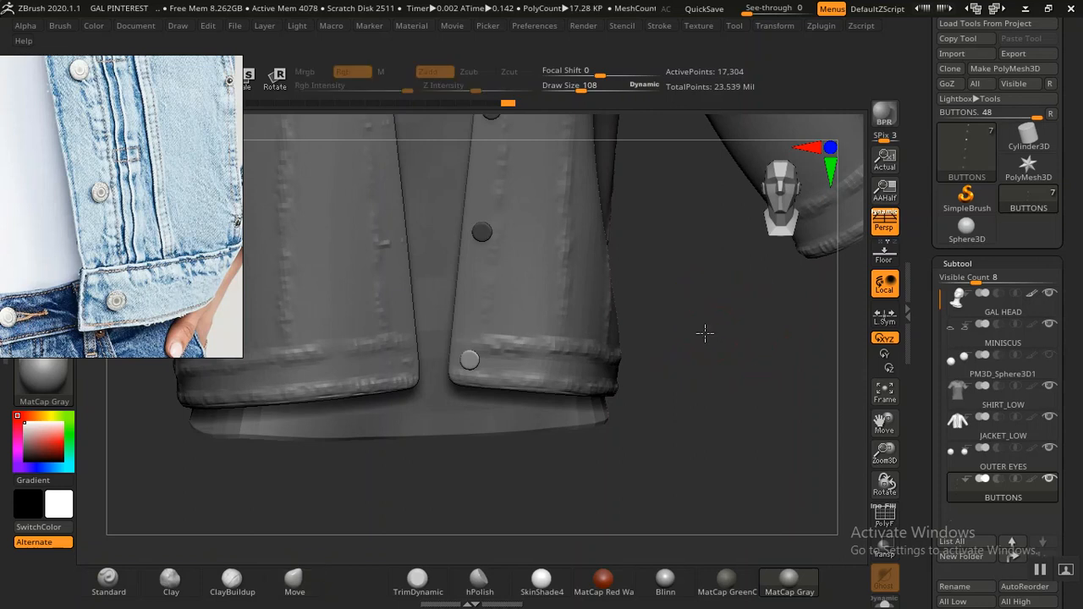
alt+click(464, 364)
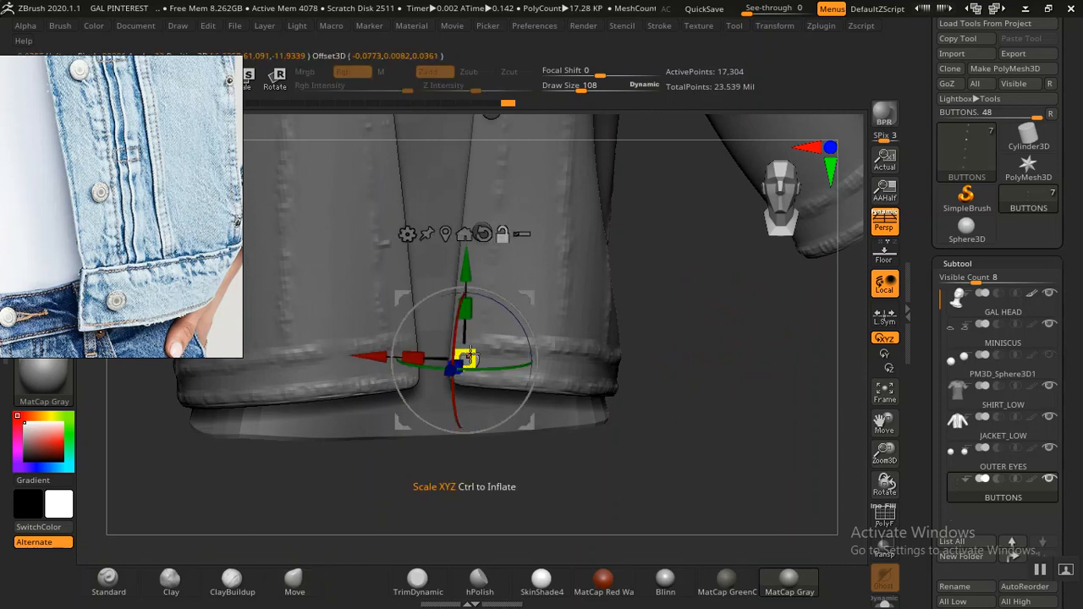
click(442, 233)
alt+drag(629, 319, 779, 569)
drag(474, 354, 482, 352)
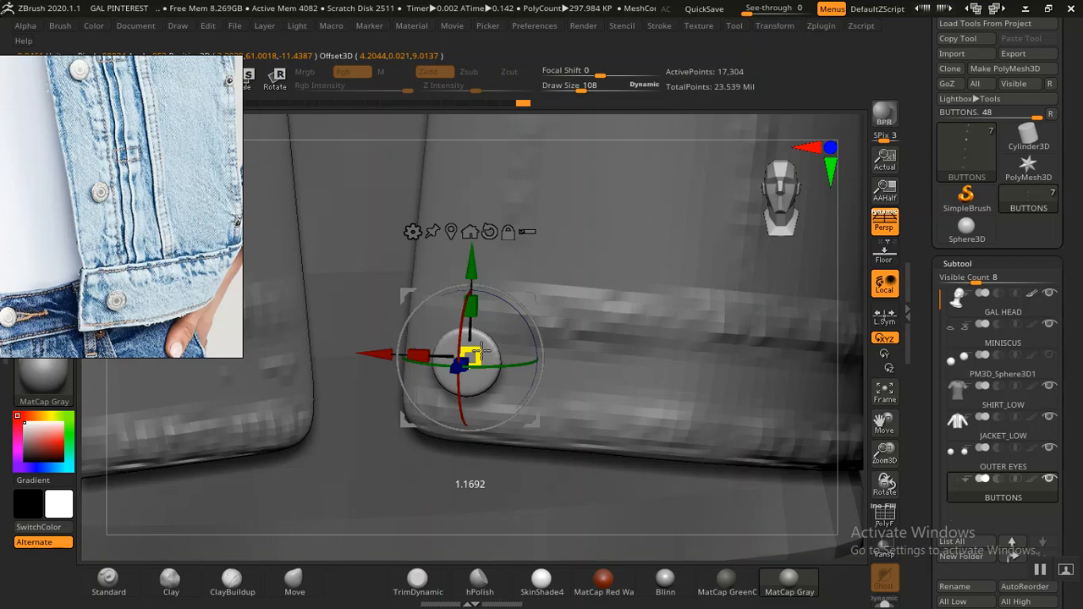
drag(482, 352, 481, 352)
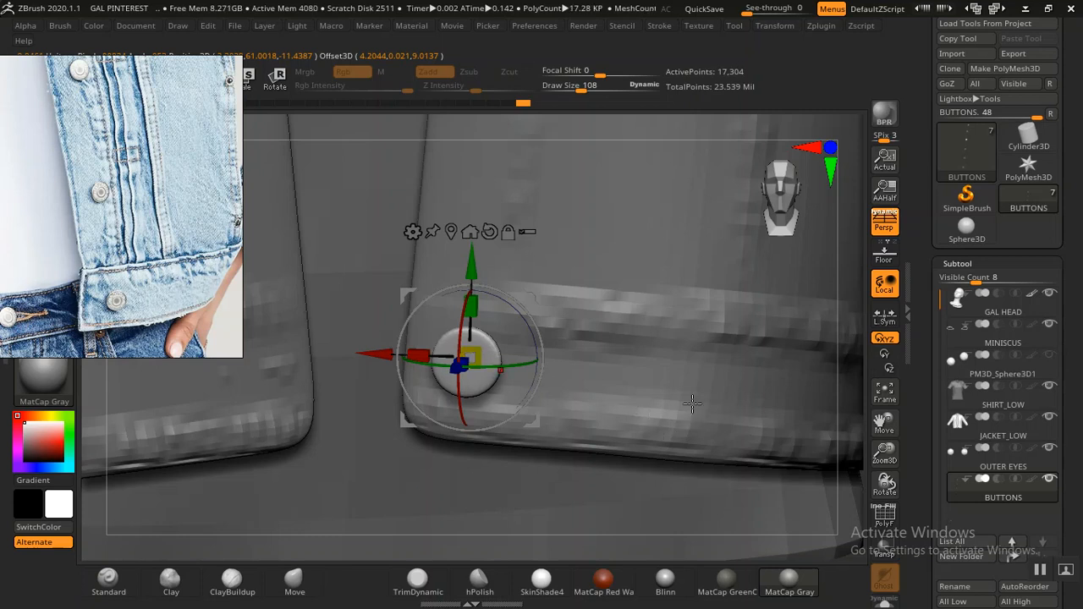
Mask all buttons except the second one up from the hem and scale that button up uniformly
key(f)
key(q)
alt+drag(609, 489, 766, 341)
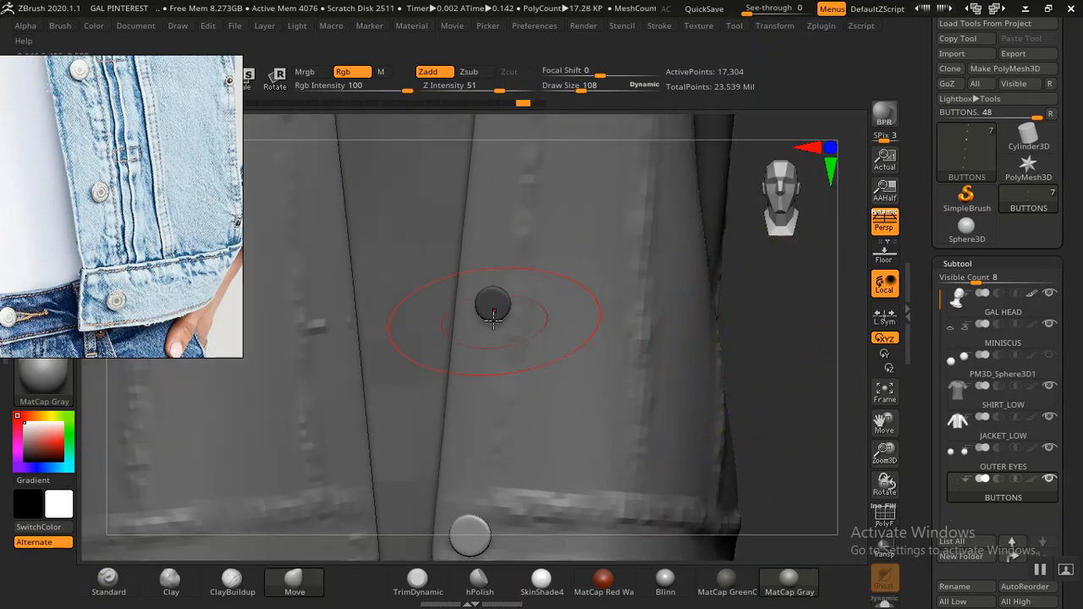
key(w)
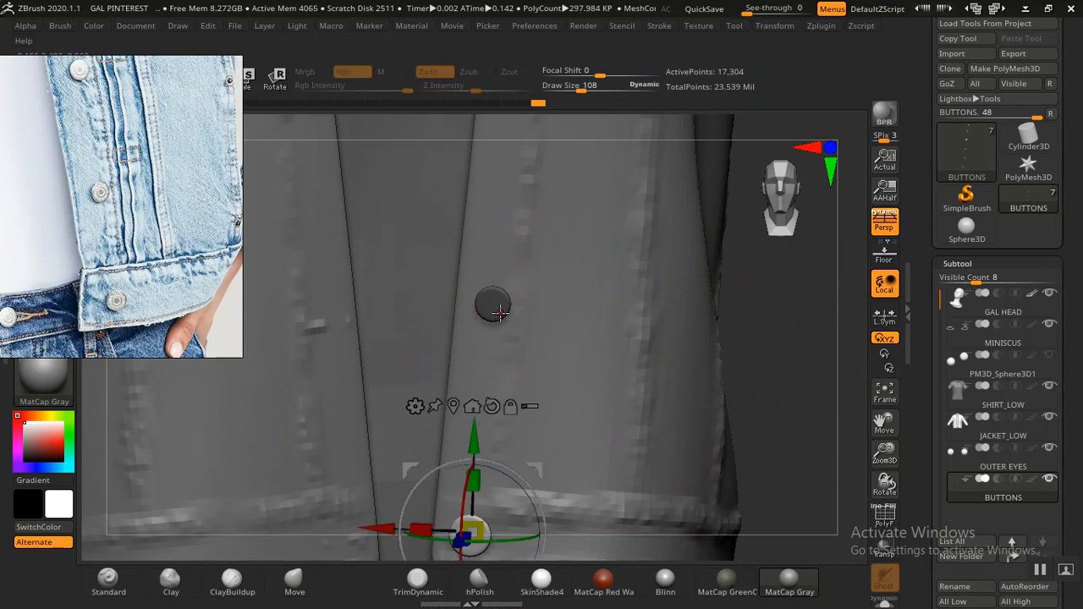
click(492, 309)
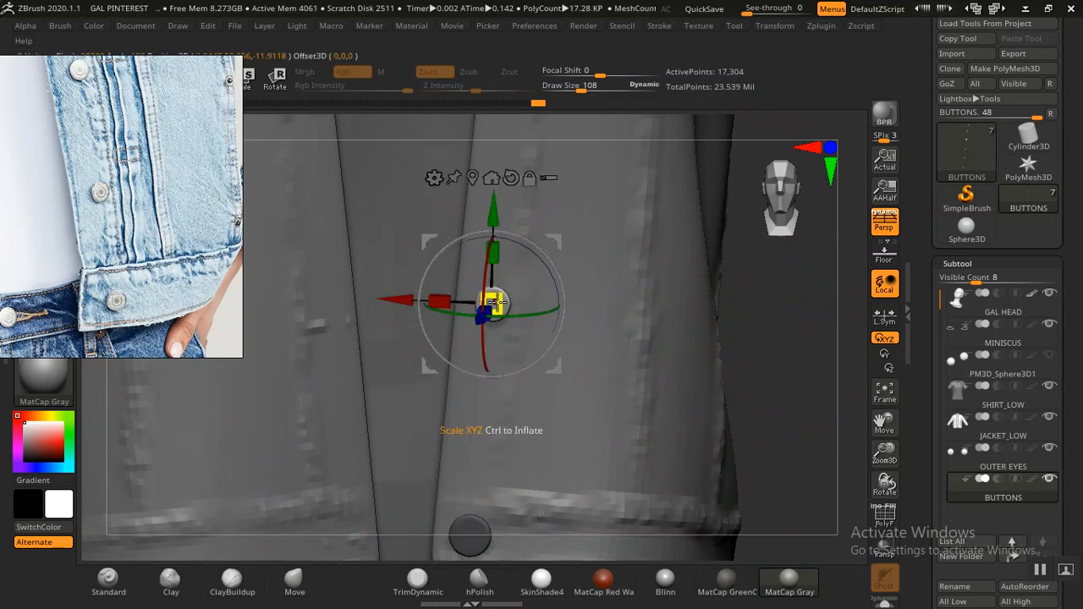
drag(495, 302, 498, 302)
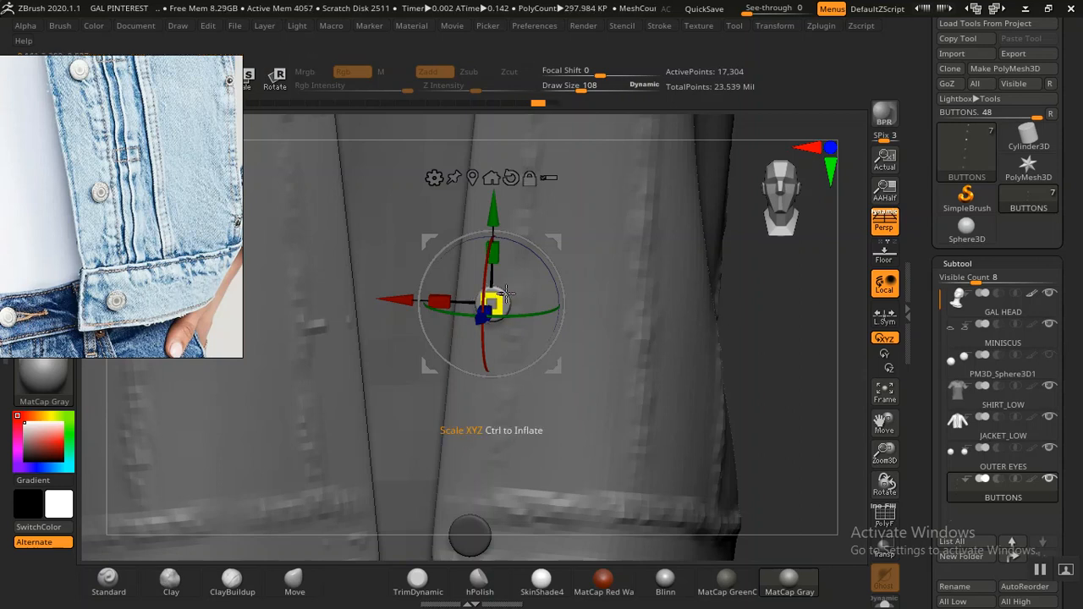
drag(498, 303, 499, 302)
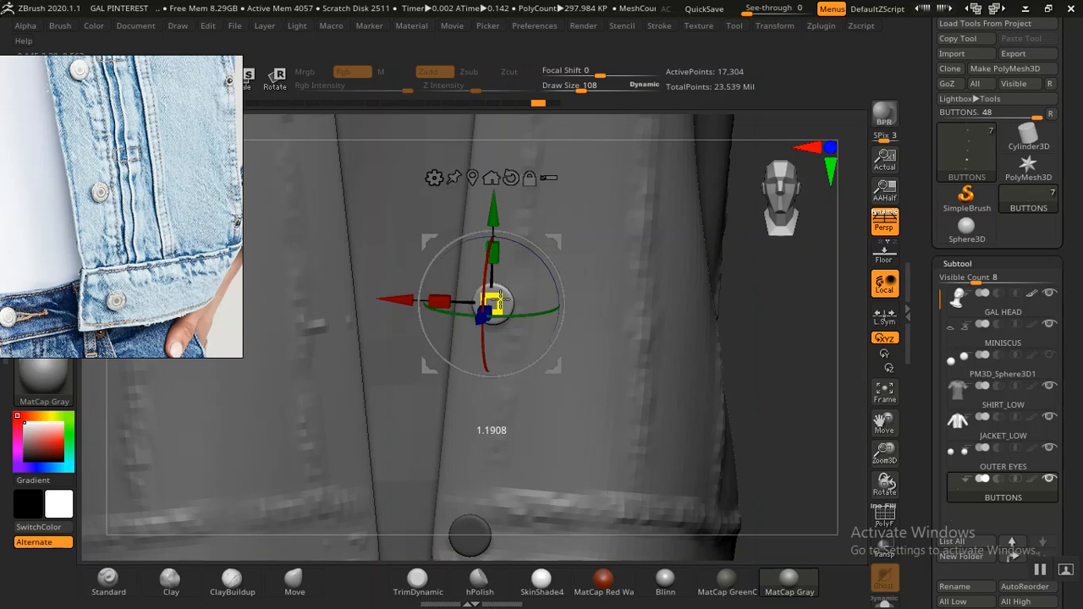
drag(500, 300, 502, 294)
drag(499, 299, 499, 297)
drag(498, 298, 498, 298)
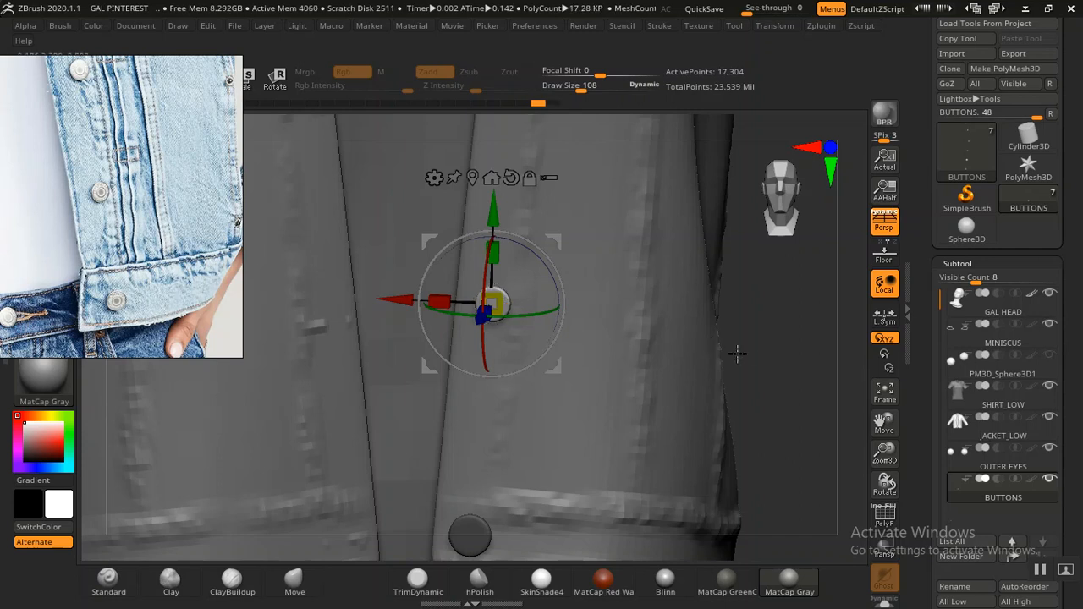
alt+drag(755, 342, 800, 533)
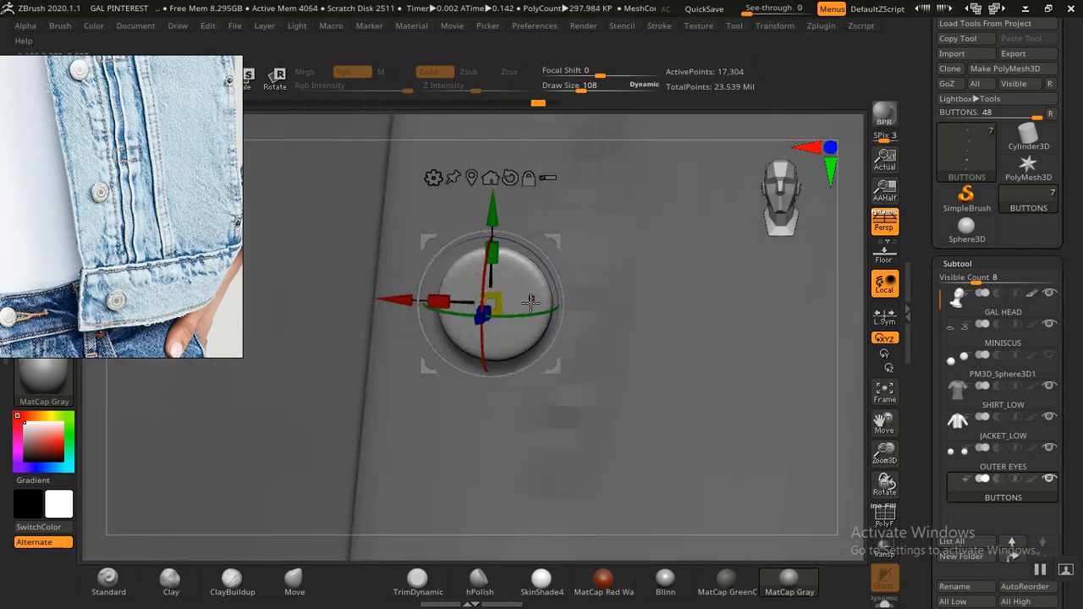
drag(506, 298, 511, 303)
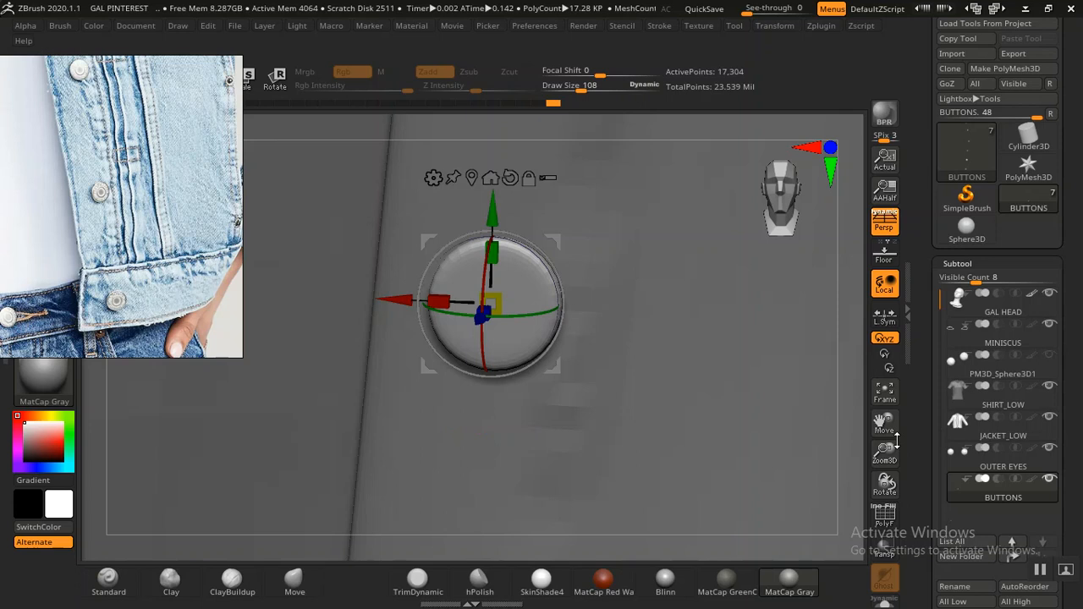
Leave only the third button up from the hem unmasked and scale it up uniformly by about 1.16
drag(887, 453, 787, 375)
alt+drag(827, 309, 784, 558)
ctrl+click(460, 272)
alt+drag(808, 334, 810, 406)
alt+drag(800, 368, 856, 491)
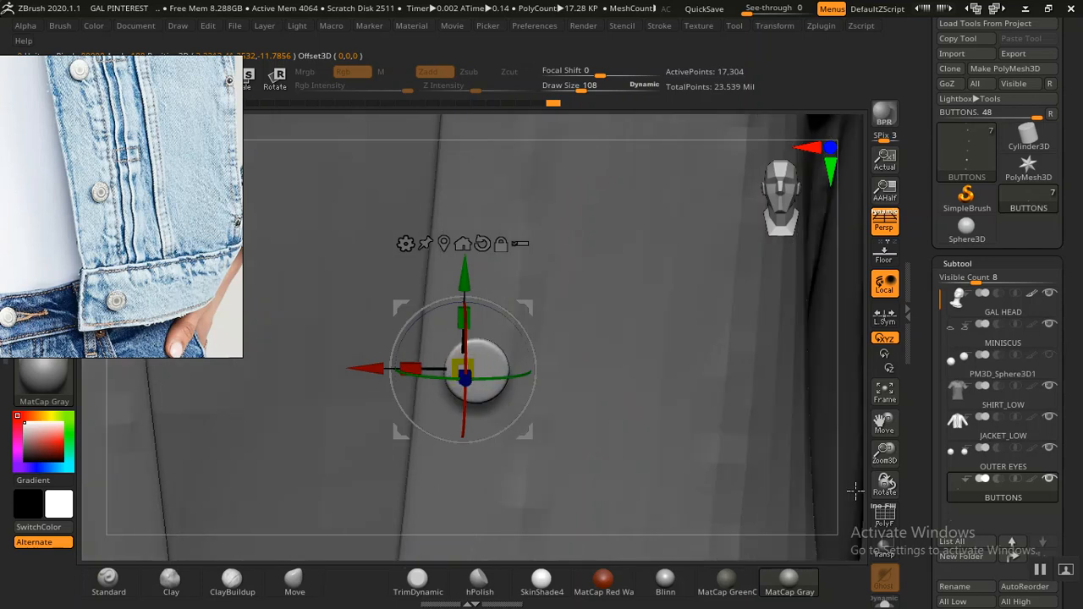
drag(466, 367, 481, 367)
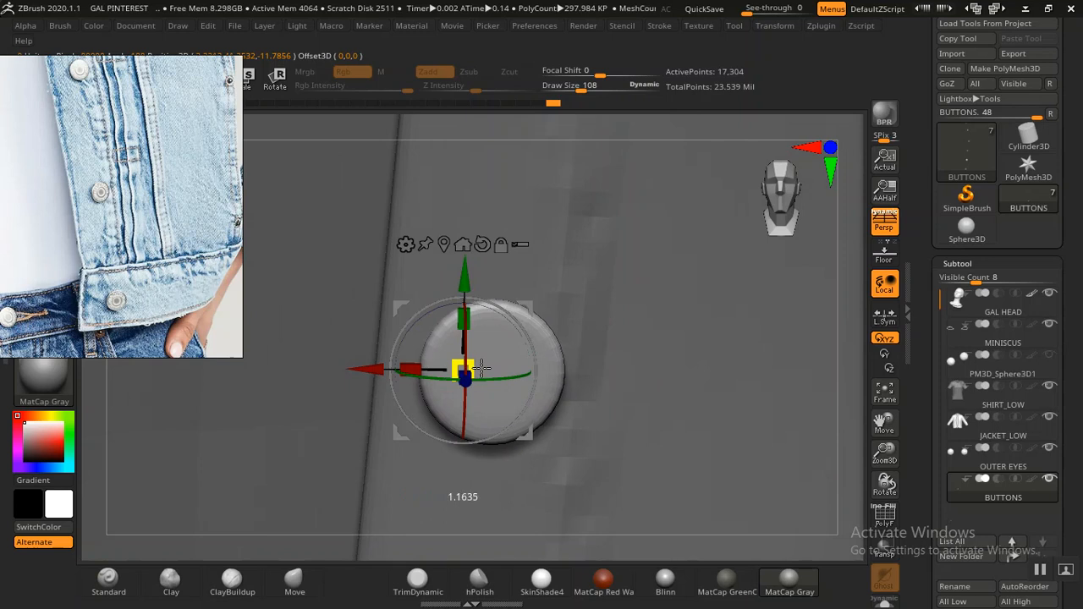
Leave only the fourth button up from the hem unmasked and scale it up uniformly by about 1.18
drag(884, 420, 809, 605)
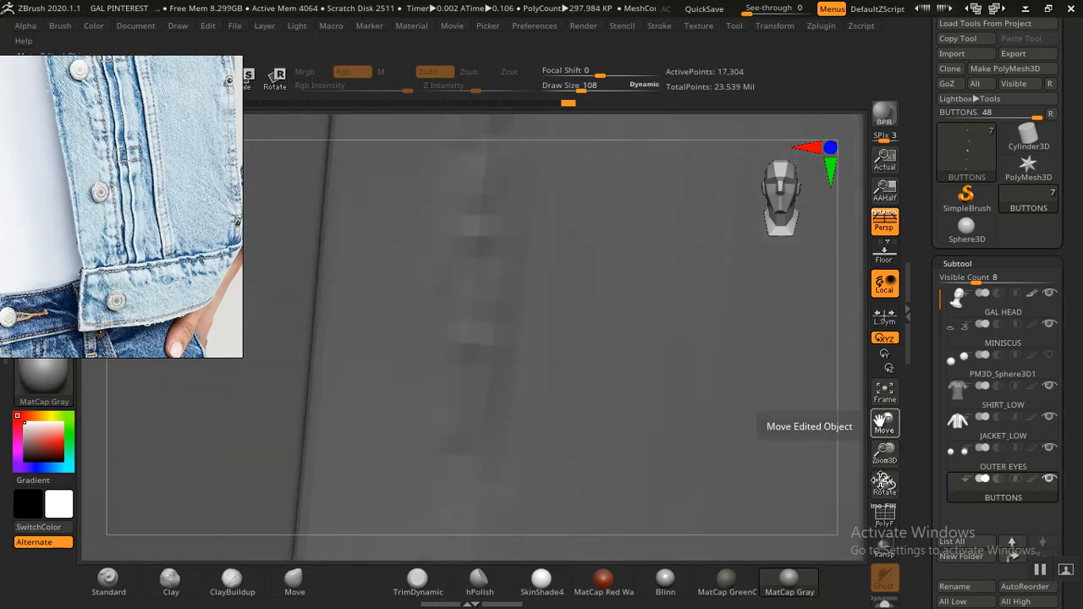
drag(884, 420, 880, 575)
key(w)
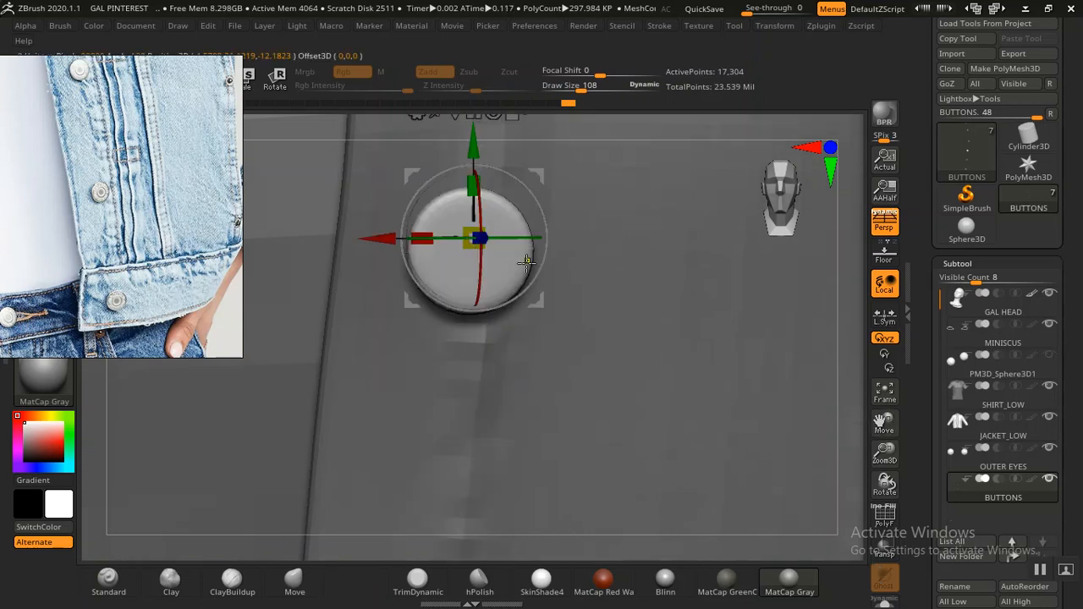
drag(476, 238, 481, 253)
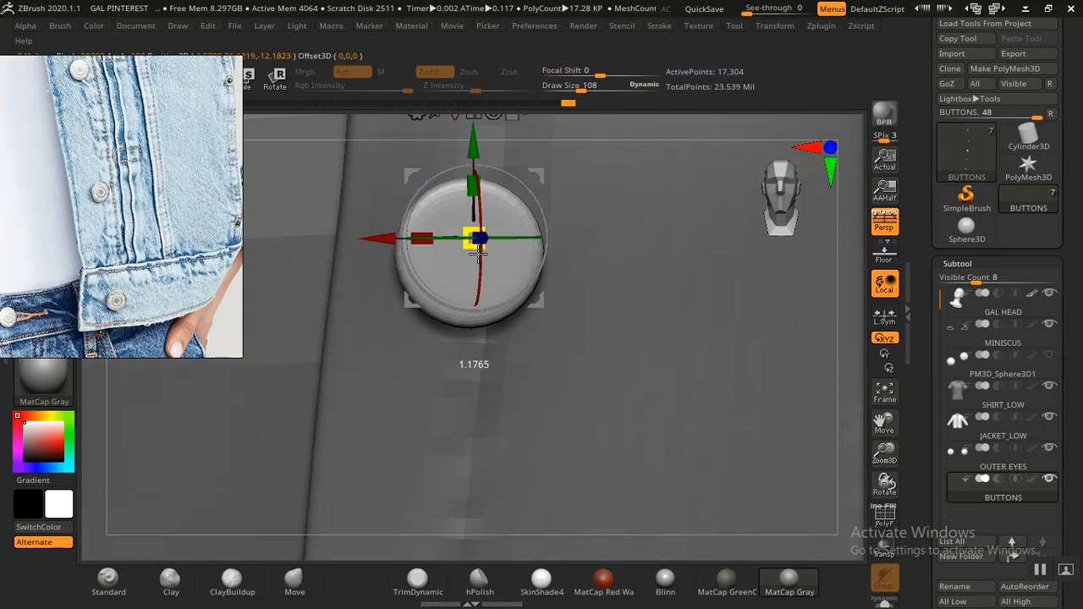
drag(478, 253, 478, 251)
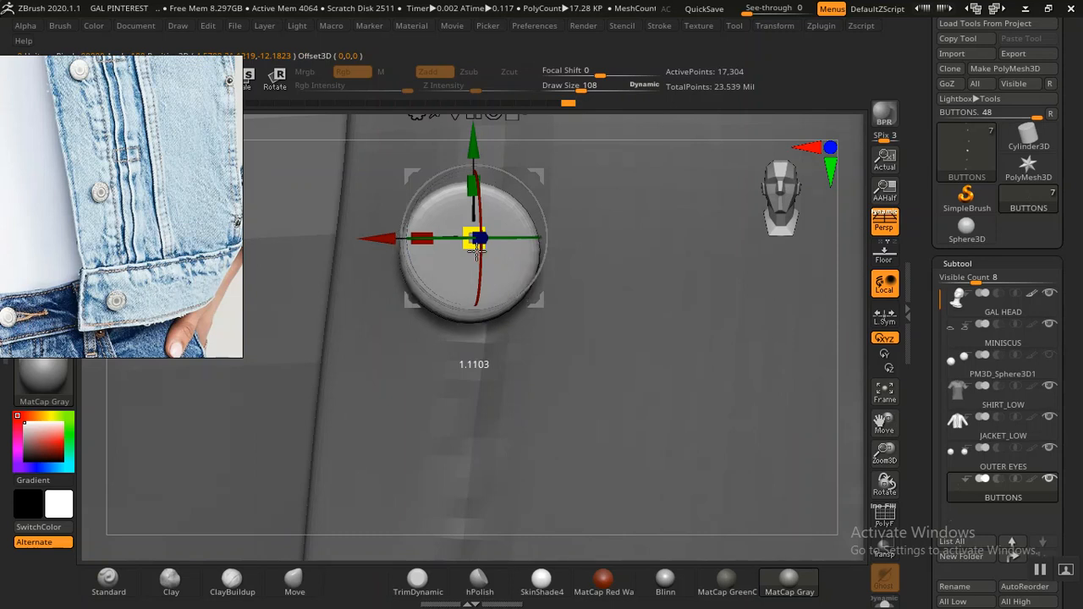
drag(479, 251, 481, 254)
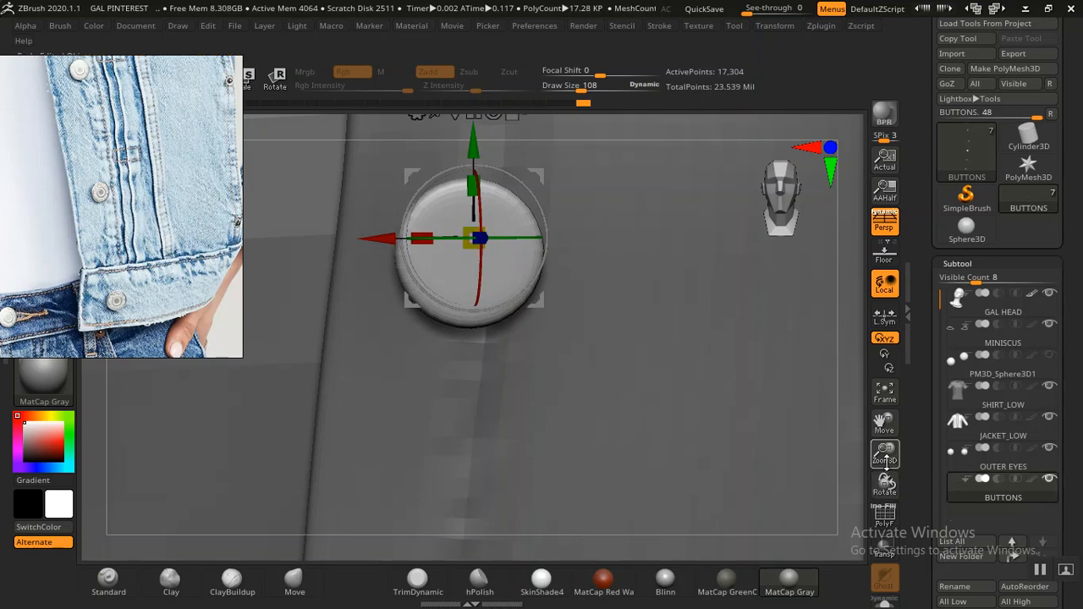
Target only the button just below the collar tip and scale it up uniformly to match the other enlarged buttons
key(q)
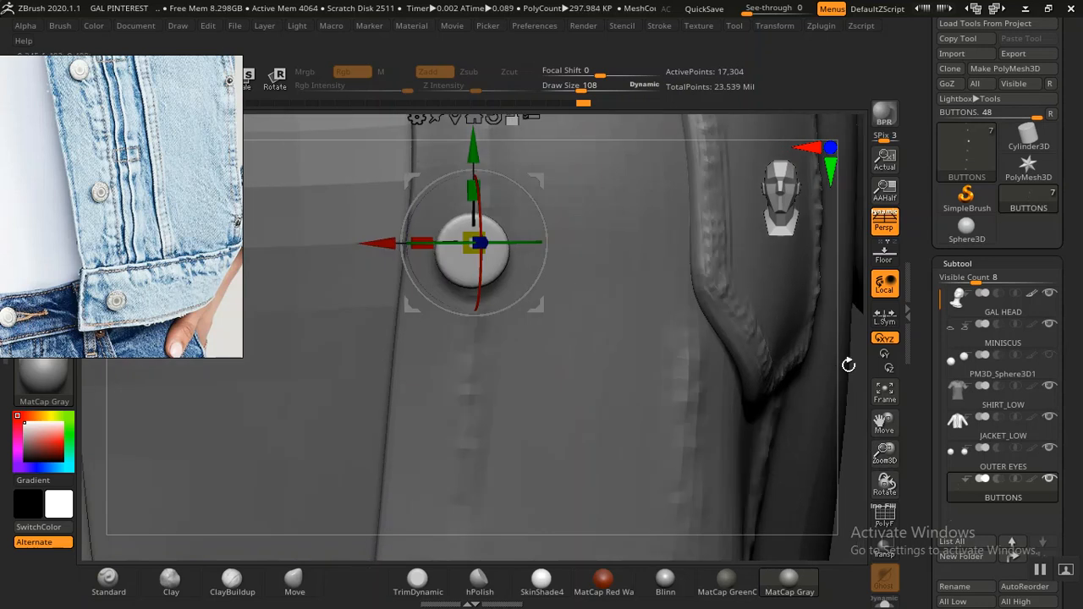
key(q)
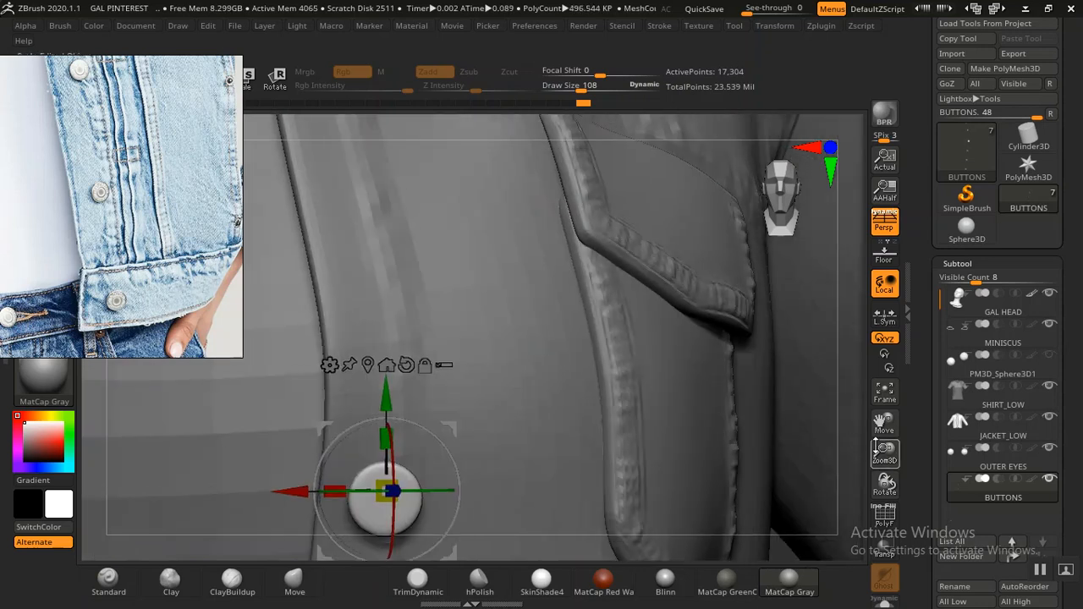
key(q)
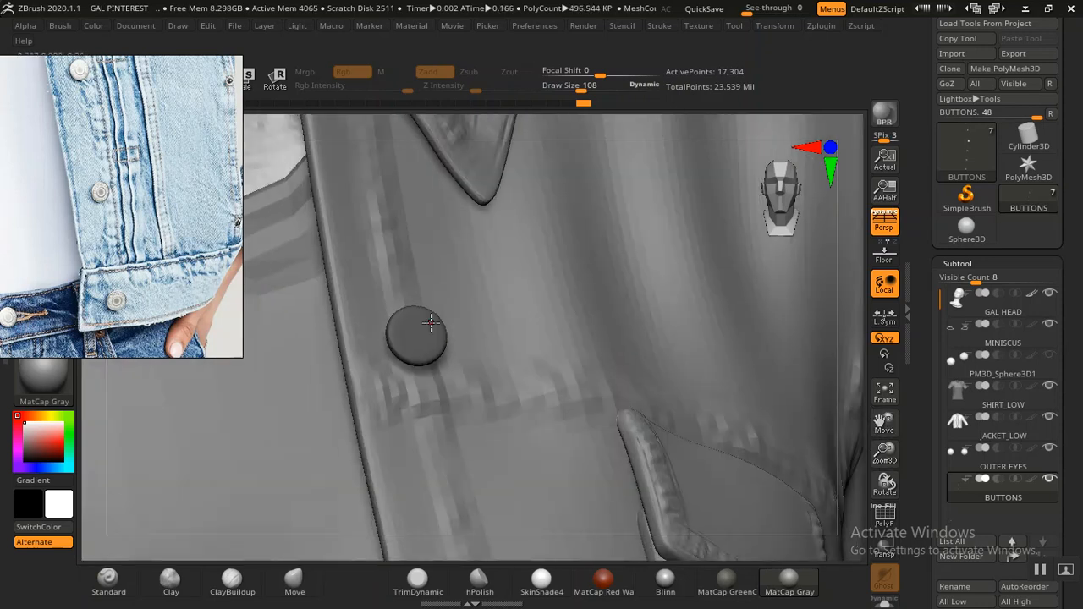
key(w)
drag(884, 451, 895, 519)
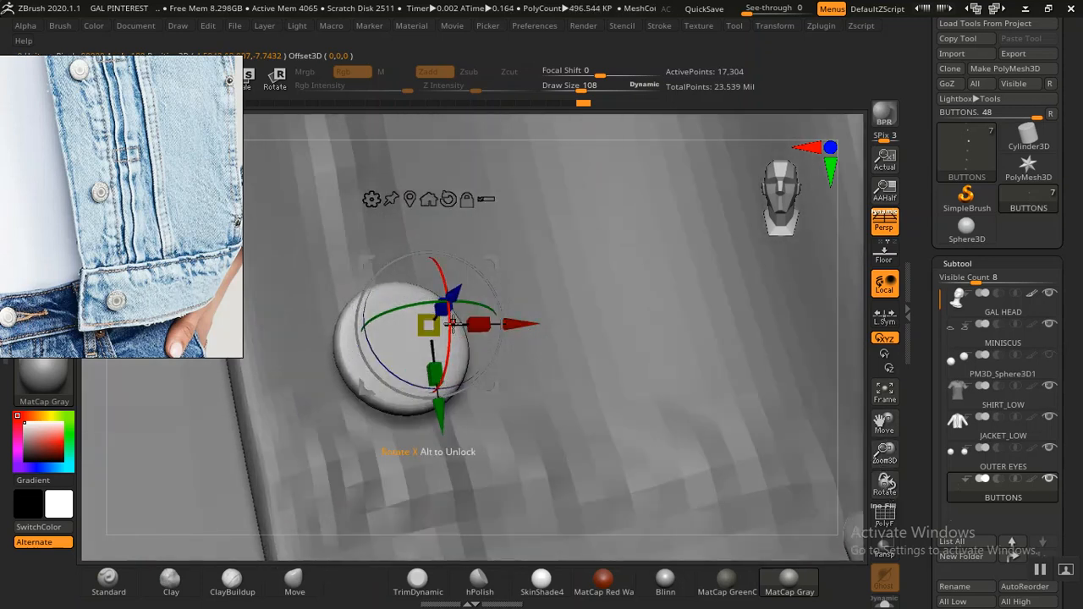
drag(431, 328, 433, 335)
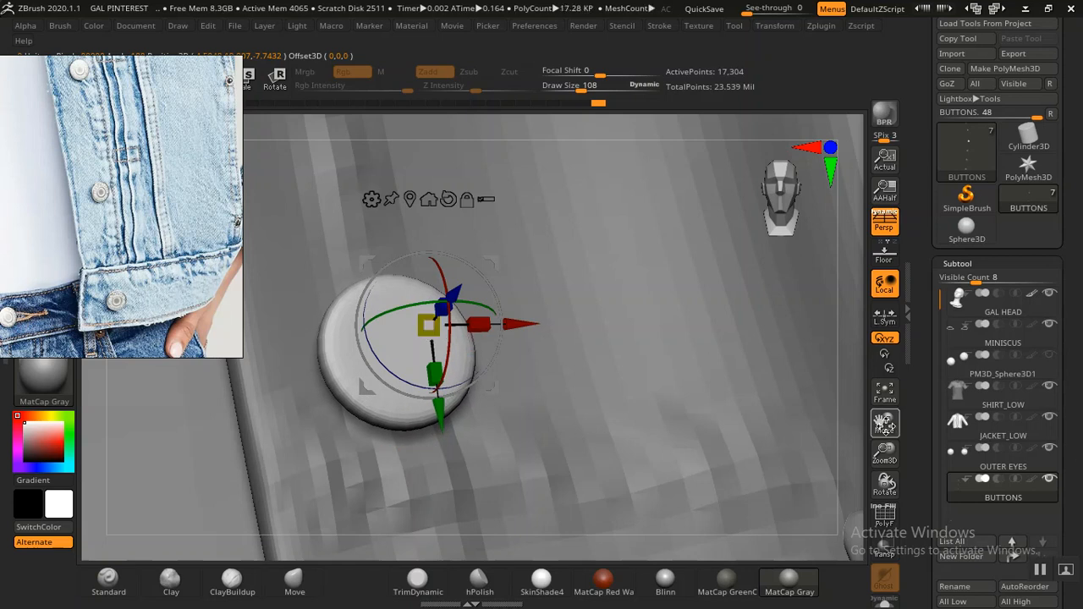
Target only the topmost button, partly covered by the collar, and scale it up uniformly
drag(884, 421, 907, 514)
drag(886, 425, 885, 597)
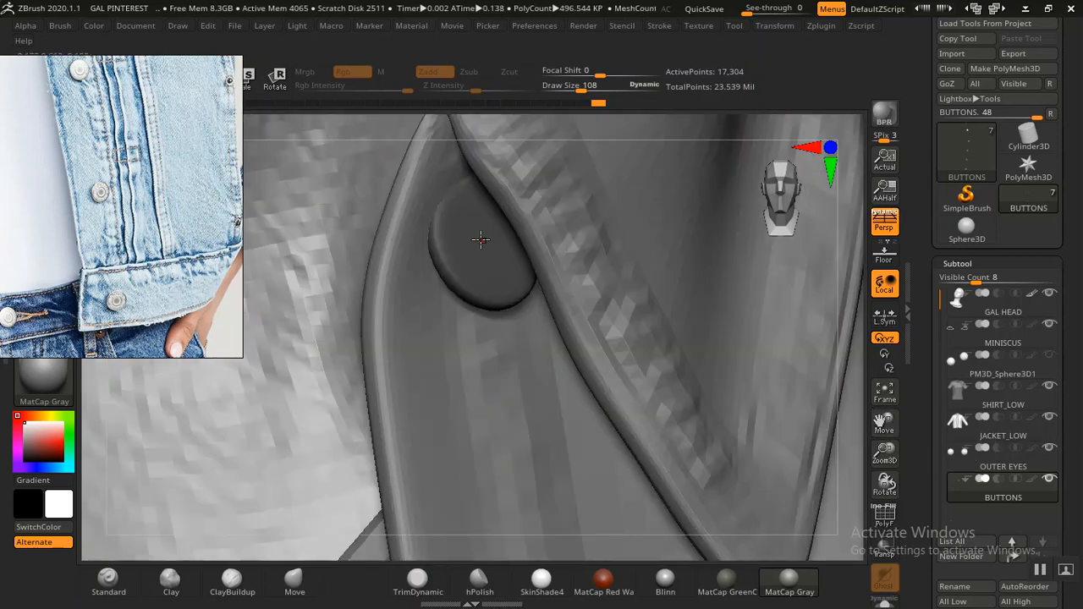
key(w)
drag(492, 242, 499, 246)
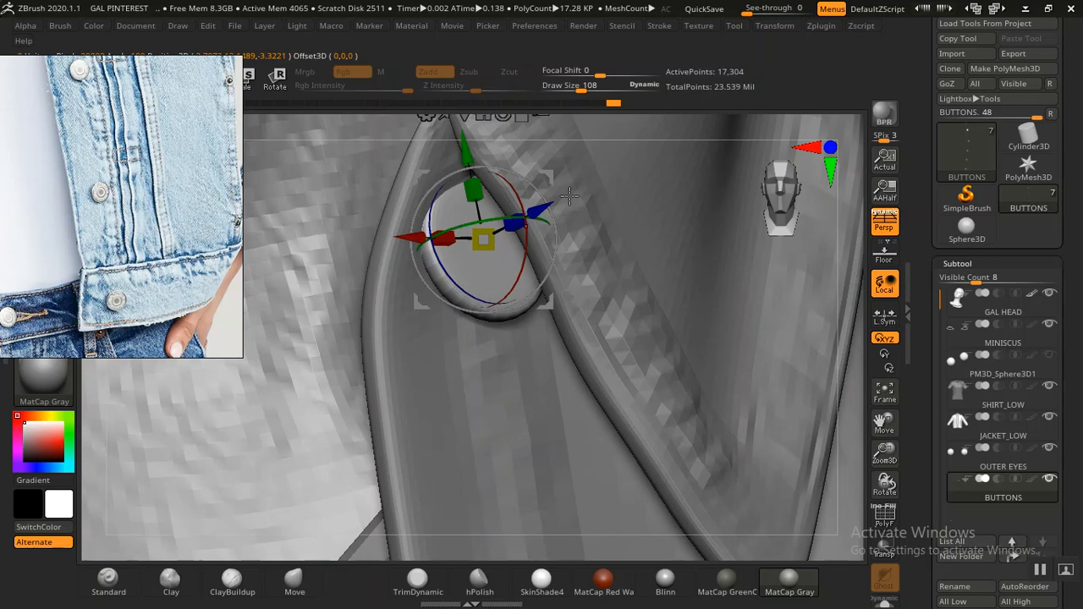
Reposition the topmost button under the collar, checking from the side and shifting it slightly outward from the placket
drag(552, 206, 561, 204)
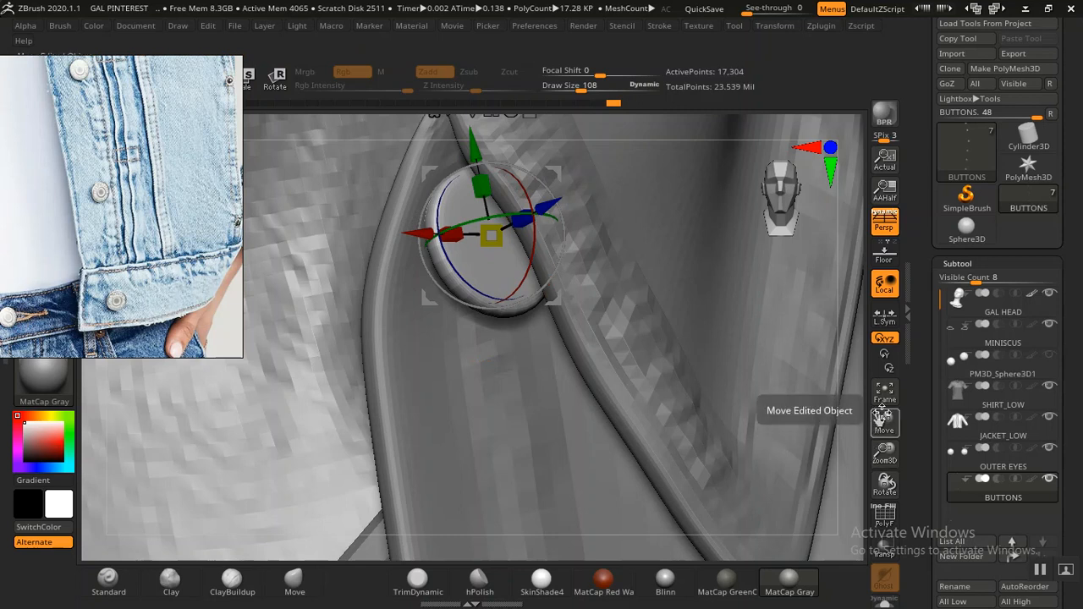
drag(886, 485, 890, 481)
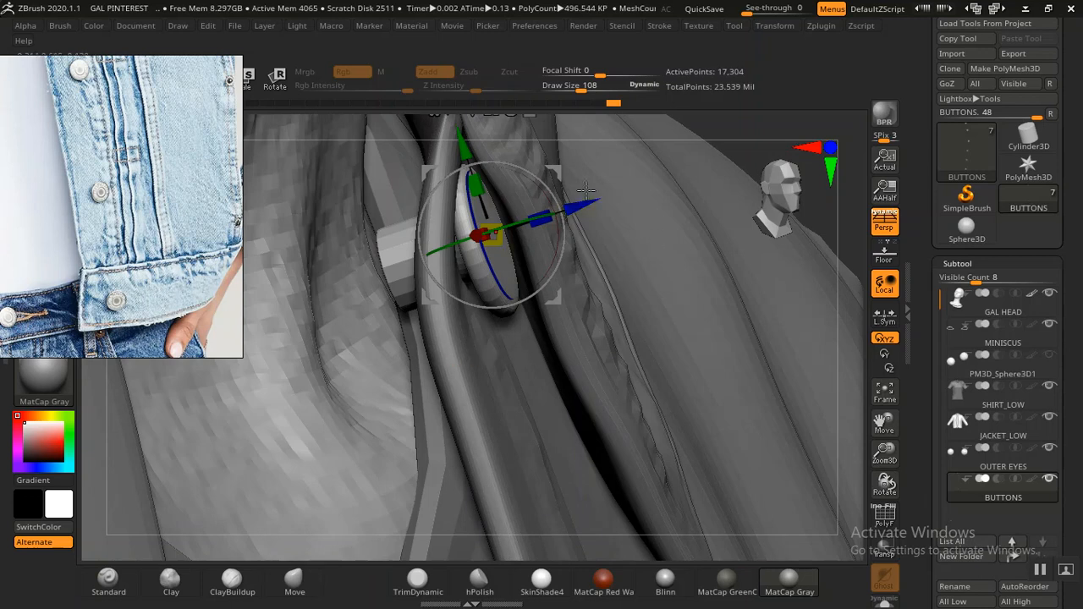
drag(592, 203, 567, 203)
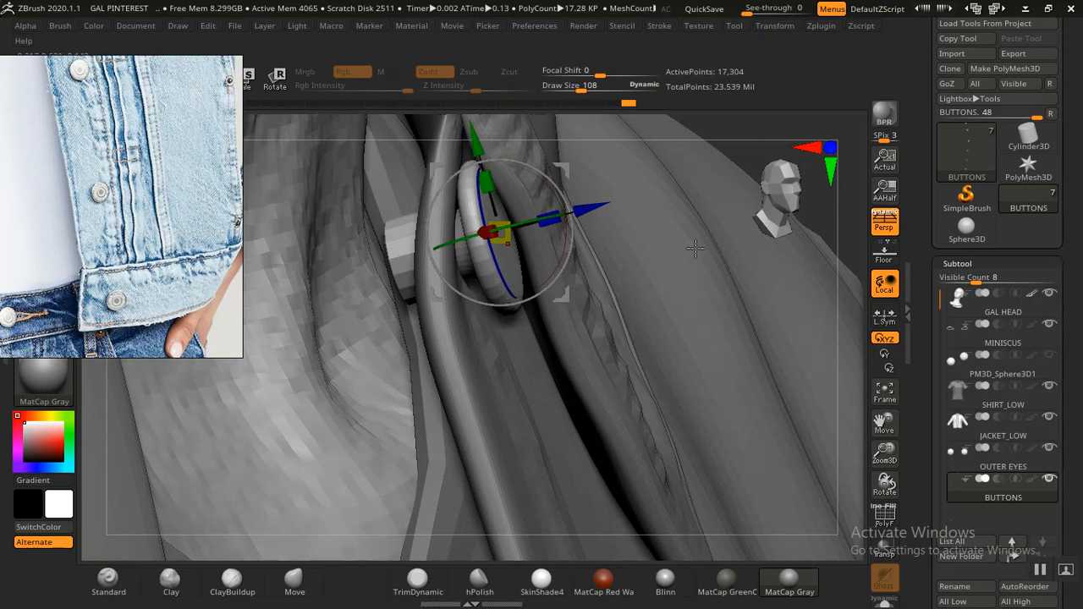
Isolate the third button up from the hem, mask all the other buttons, and keep every button displayed
key(f)
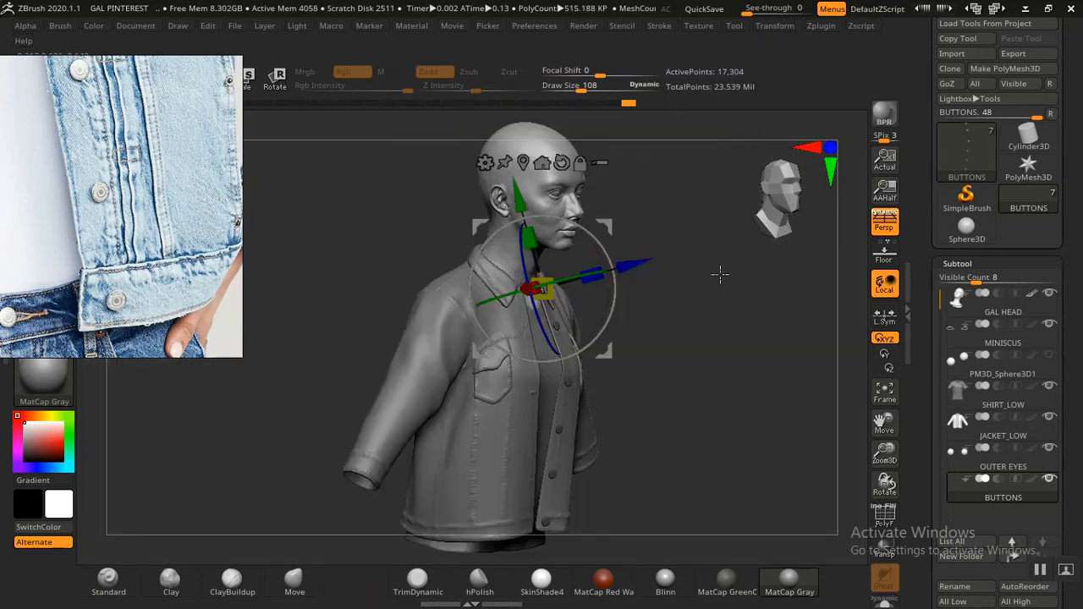
key(q)
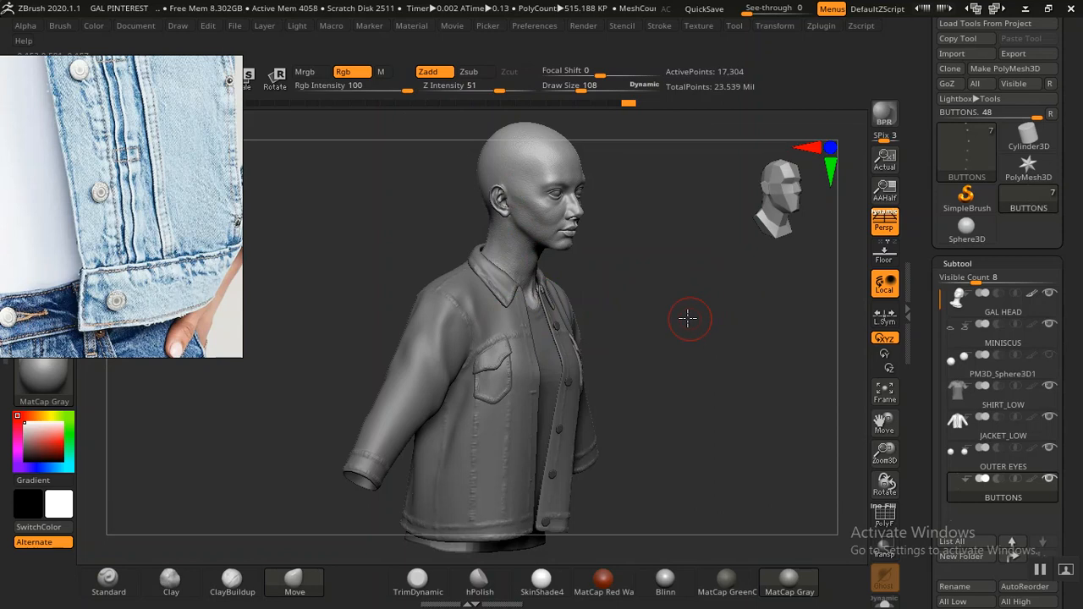
shift+drag(687, 317, 675, 306)
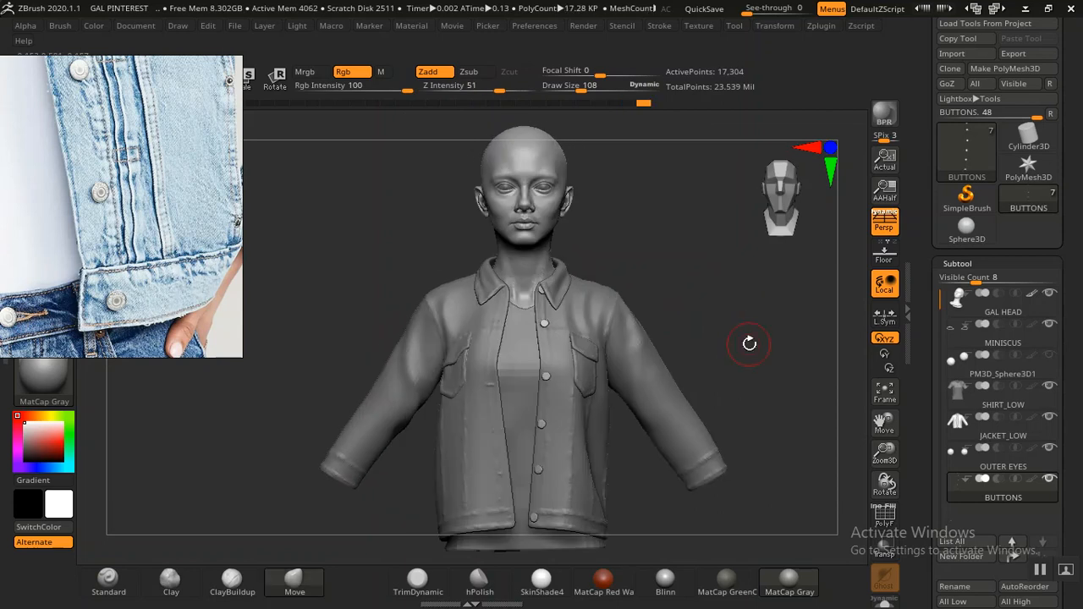
alt+drag(708, 286, 829, 357)
alt+drag(766, 232, 611, 354)
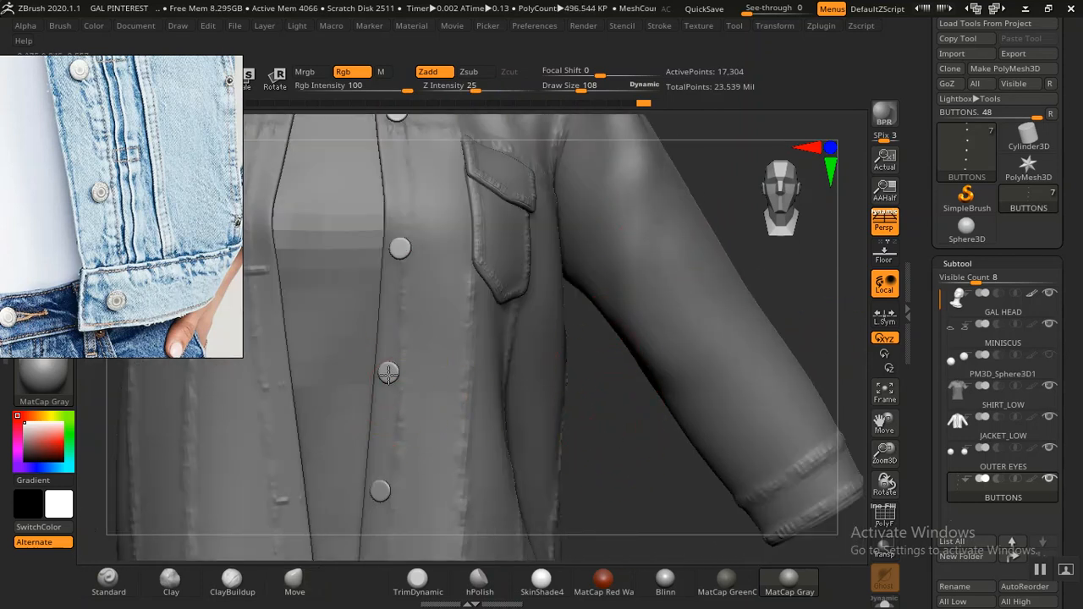
ctrl+shift+click(389, 373)
ctrl+shift+click(613, 419)
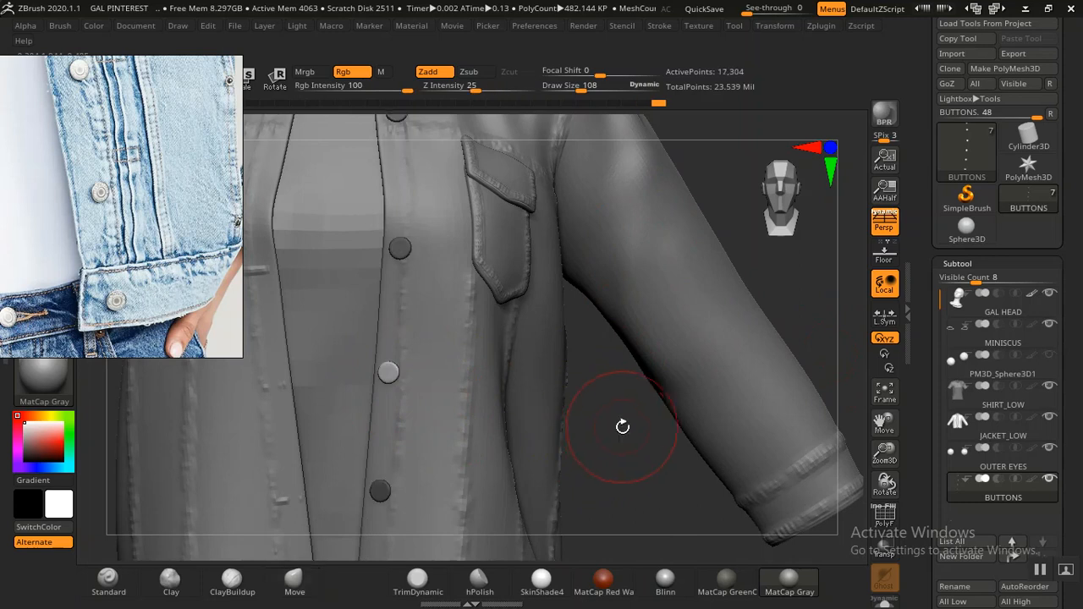
key(ctrl+shift)
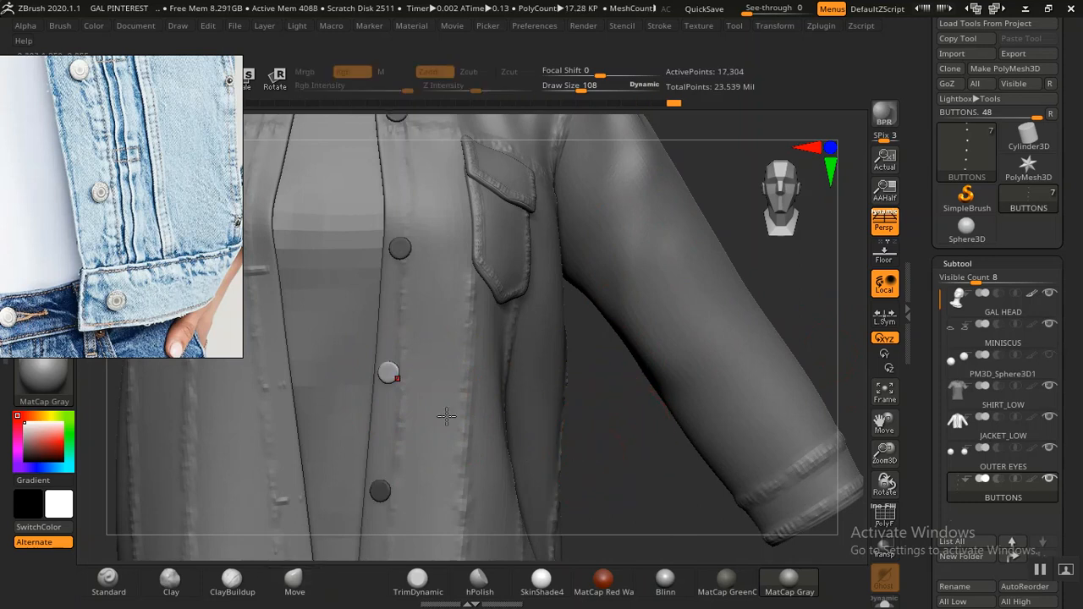
Place the transform gizmo on the third button up from the hem and nudge the button slightly sideways on the placket
key(w)
drag(605, 391, 658, 459)
key(f)
key(f)
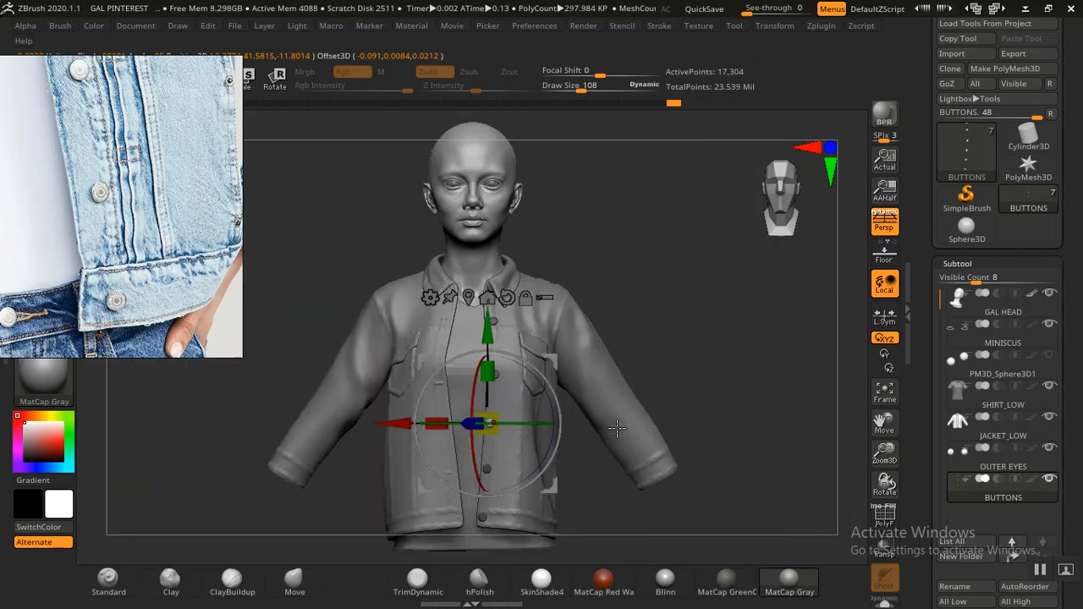
key(f)
key(f)
key(f)
alt+drag(666, 452, 781, 411)
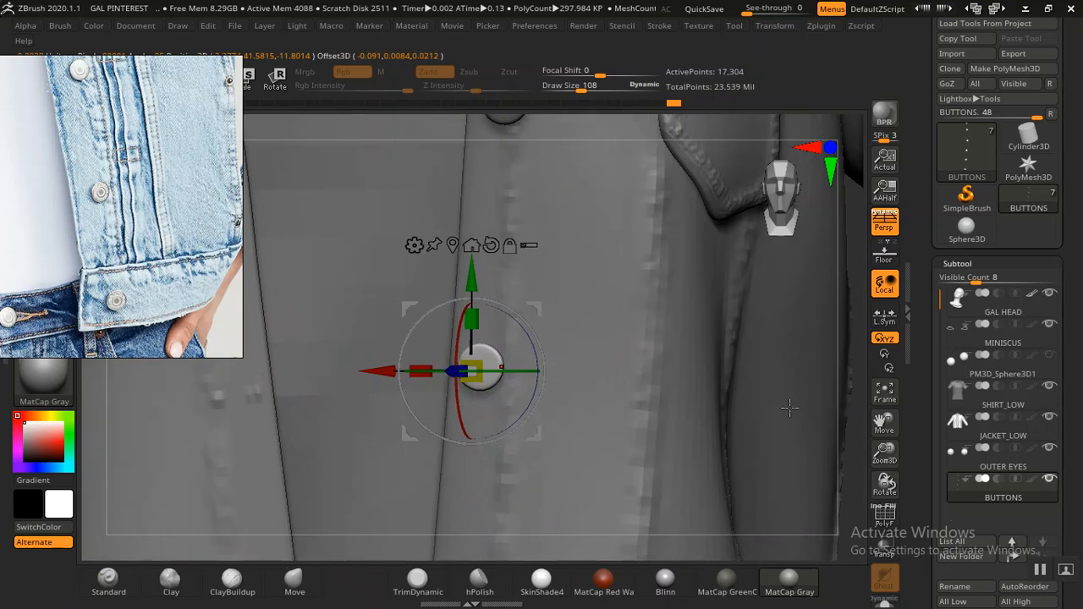
drag(856, 394, 605, 418)
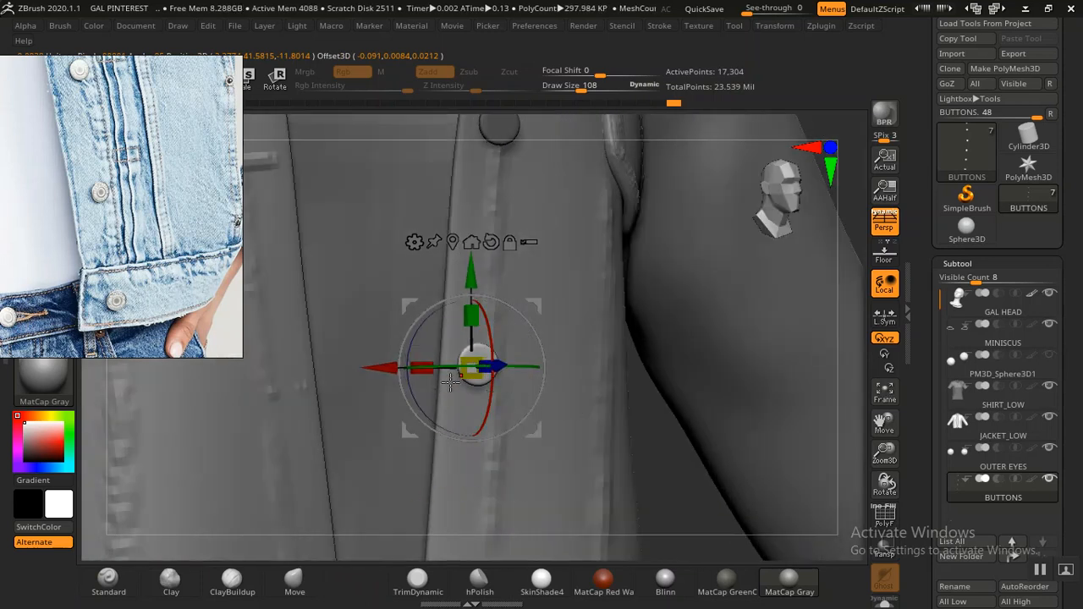
drag(530, 304, 536, 304)
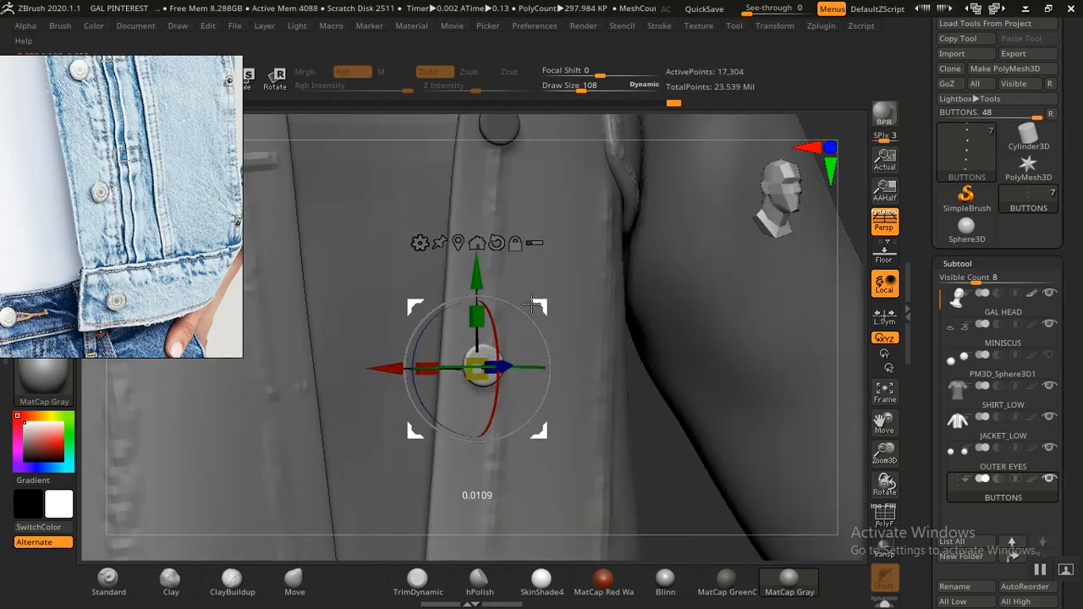
Return to Draw mode and review the whole row of buttons against the jacket front from a distance
alt+drag(675, 470, 839, 374)
alt+drag(769, 414, 693, 337)
key(q)
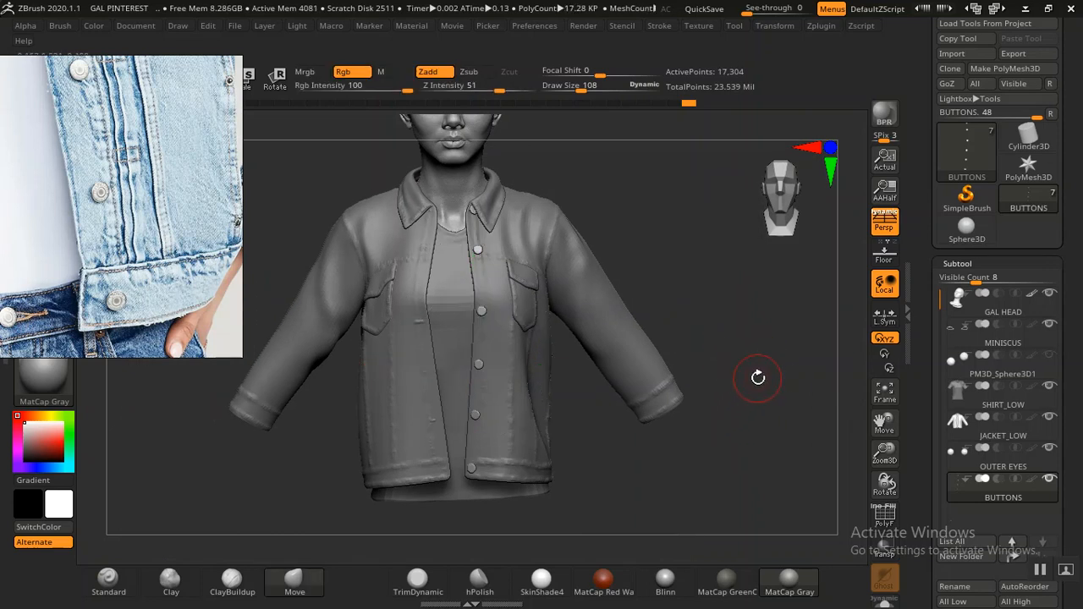
drag(735, 327, 733, 341)
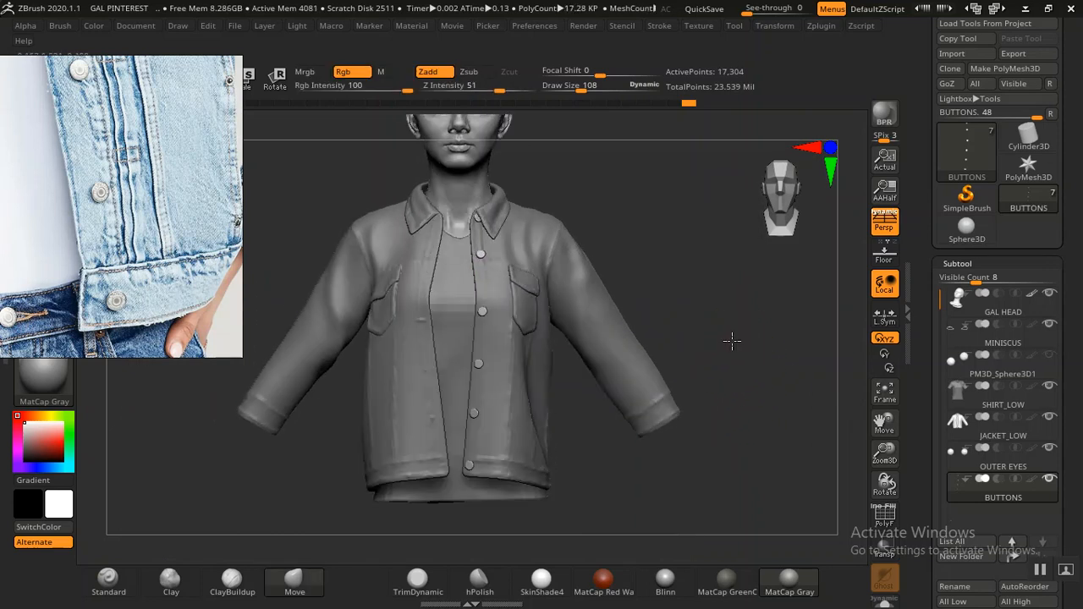
alt+drag(725, 299, 745, 383)
drag(740, 326, 762, 359)
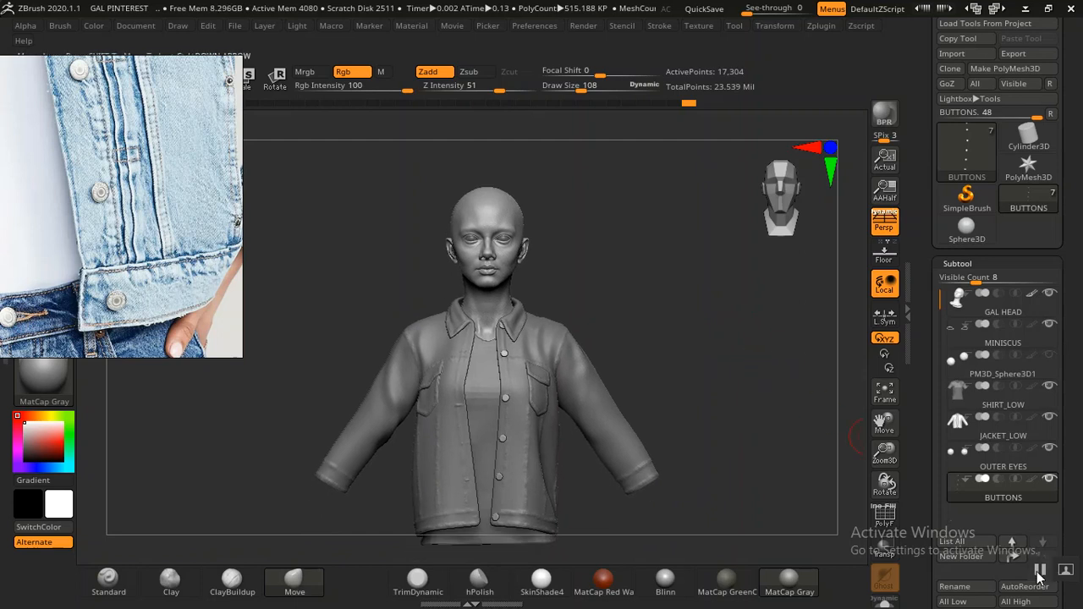